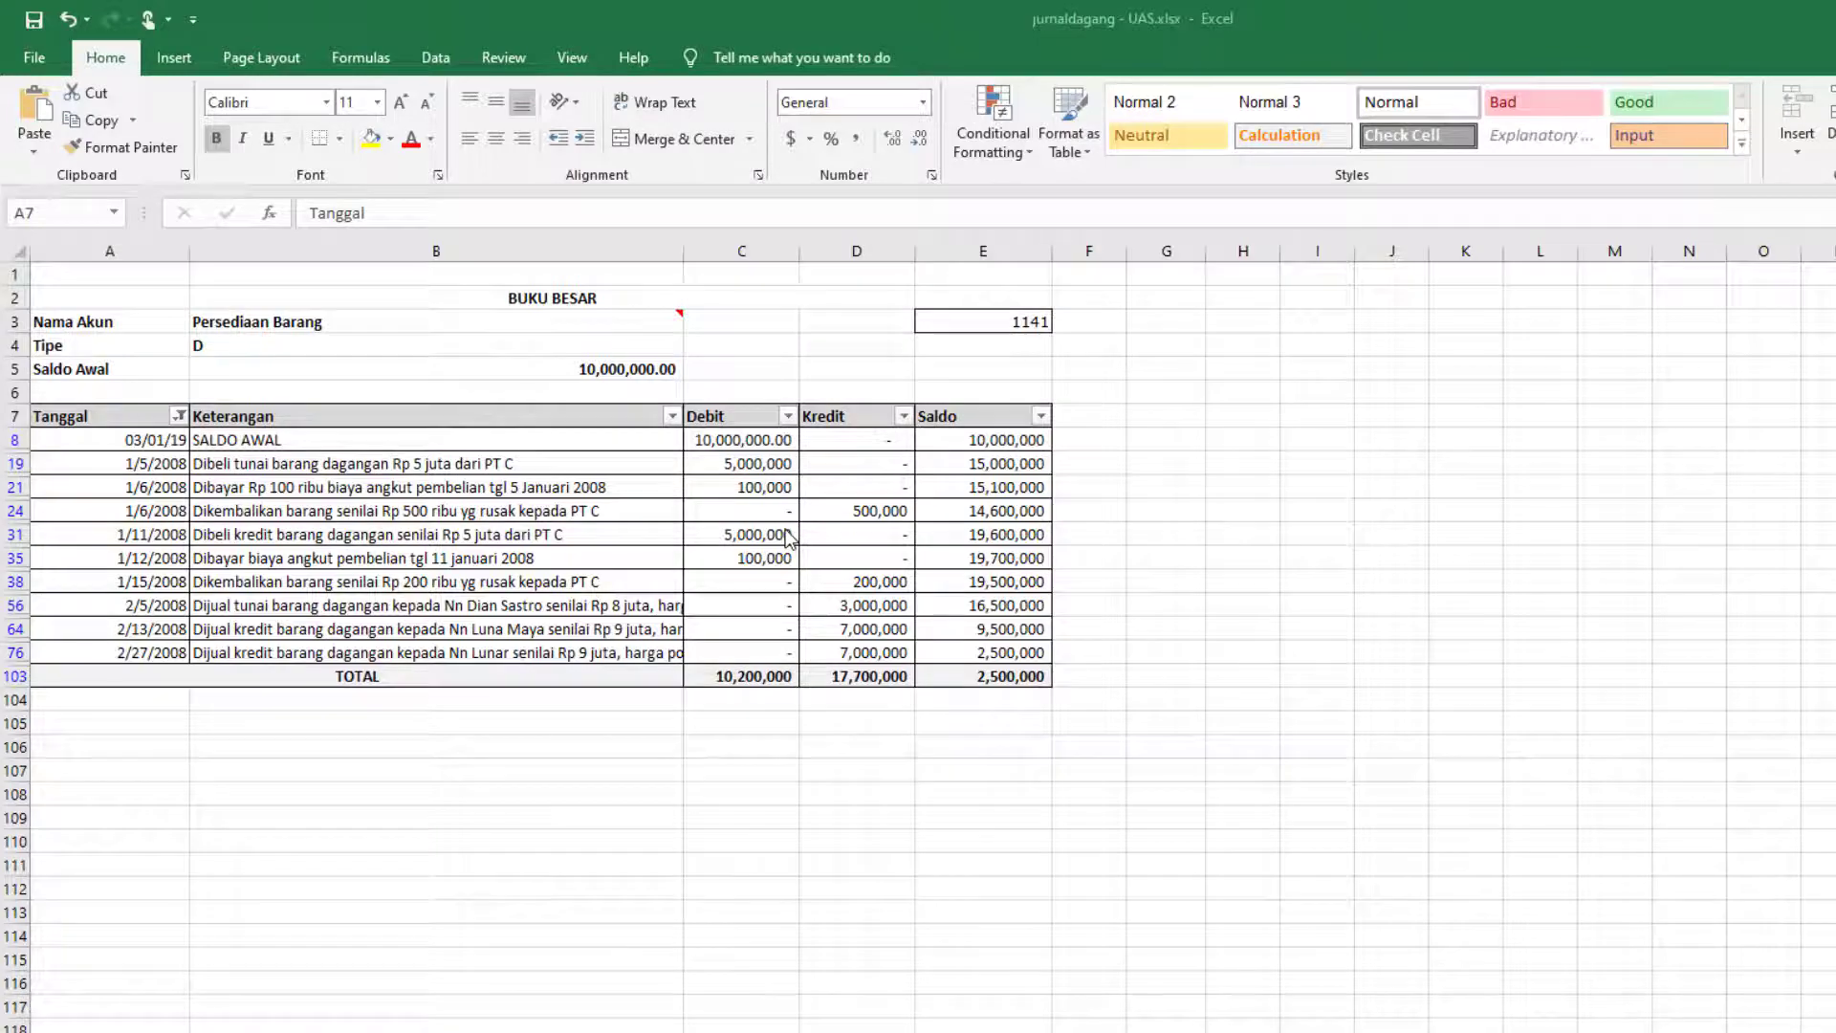
# Step: Select account code 1112 in cell E3 of the Buku Besar ledger
pyautogui.keyDown('ctrl'); pyautogui.scroll(3, 786, 533); pyautogui.keyUp('ctrl')
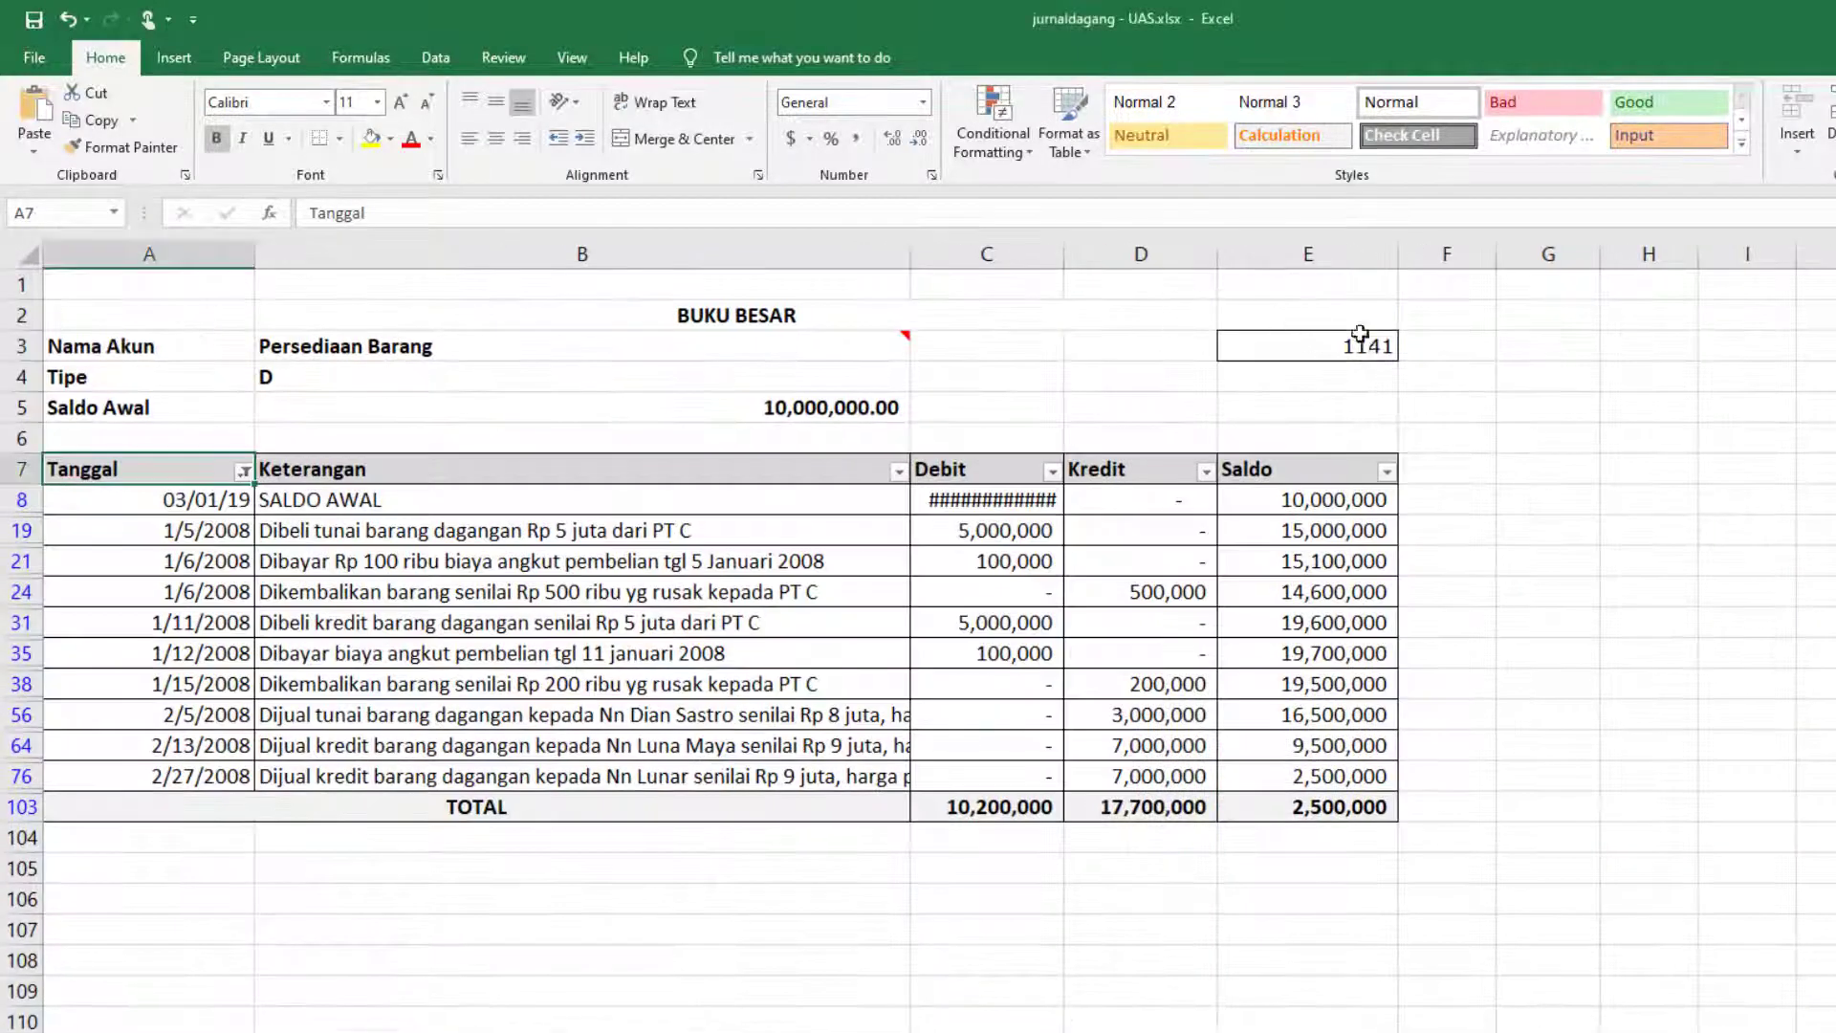
pyautogui.click(1368, 344)
pyautogui.click(1409, 351)
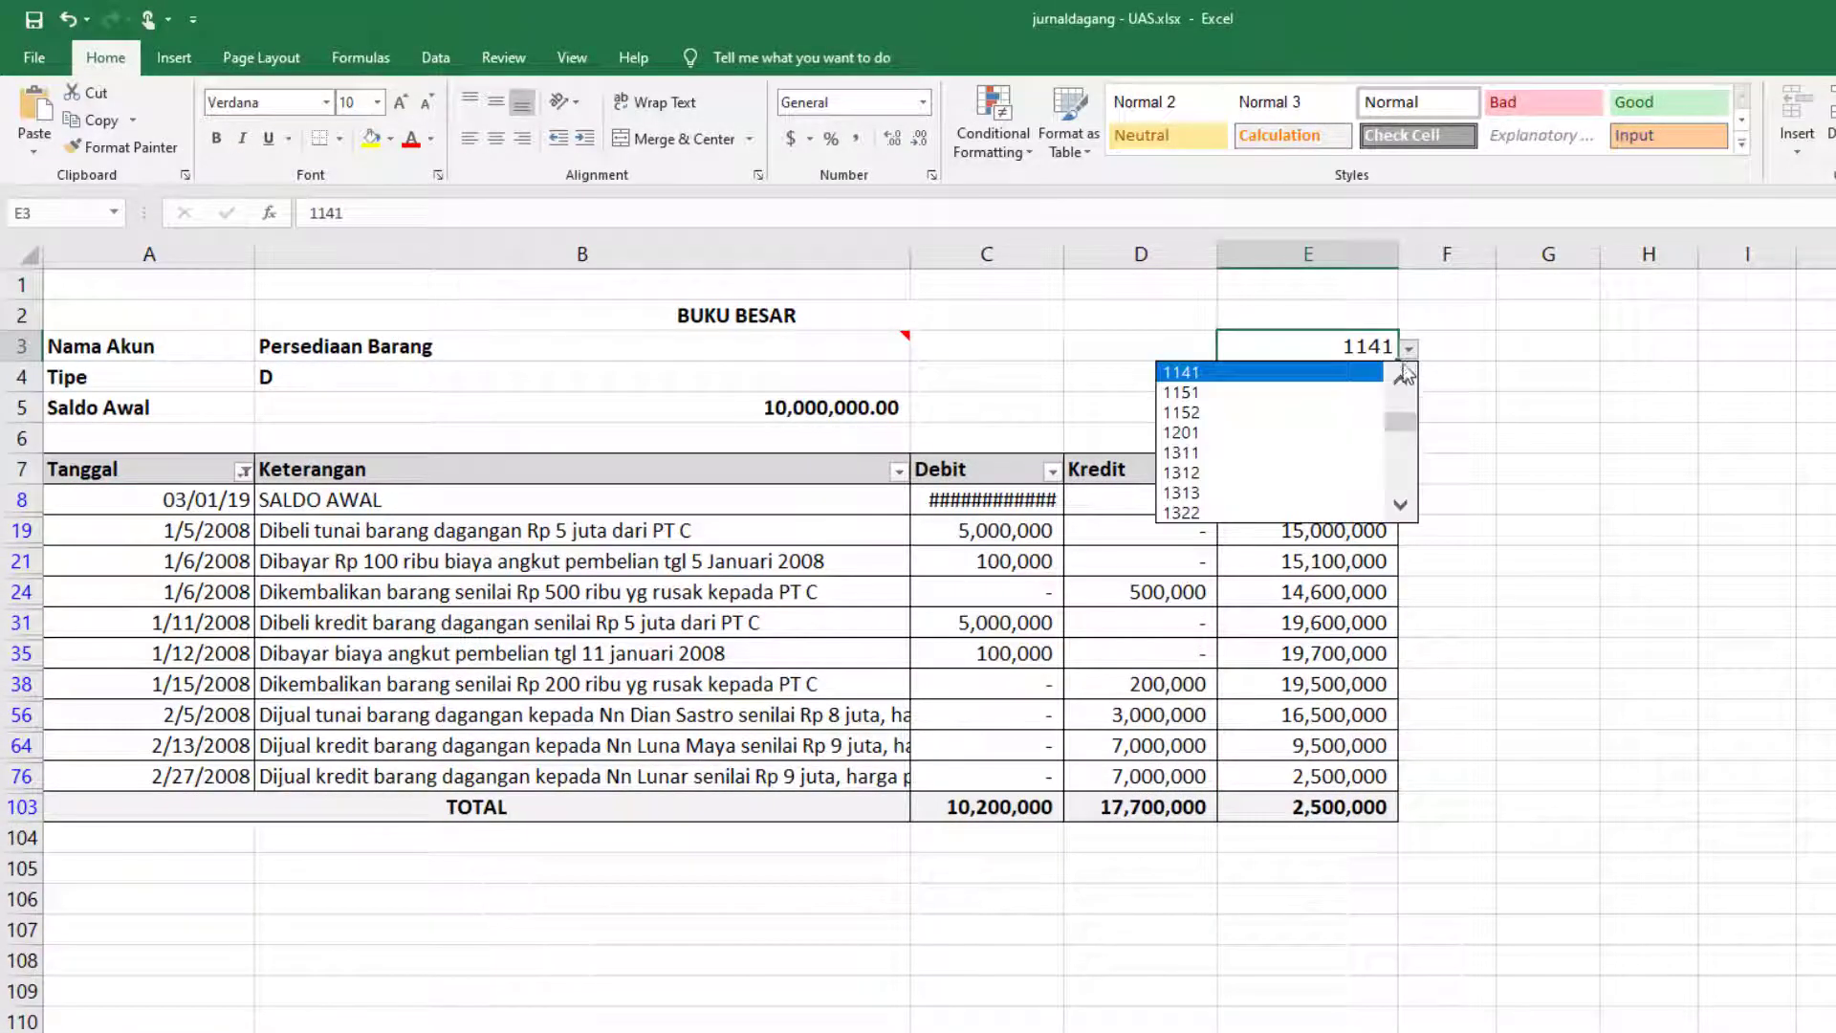
pyautogui.moveTo(1404, 427); pyautogui.dragTo(1402, 405)
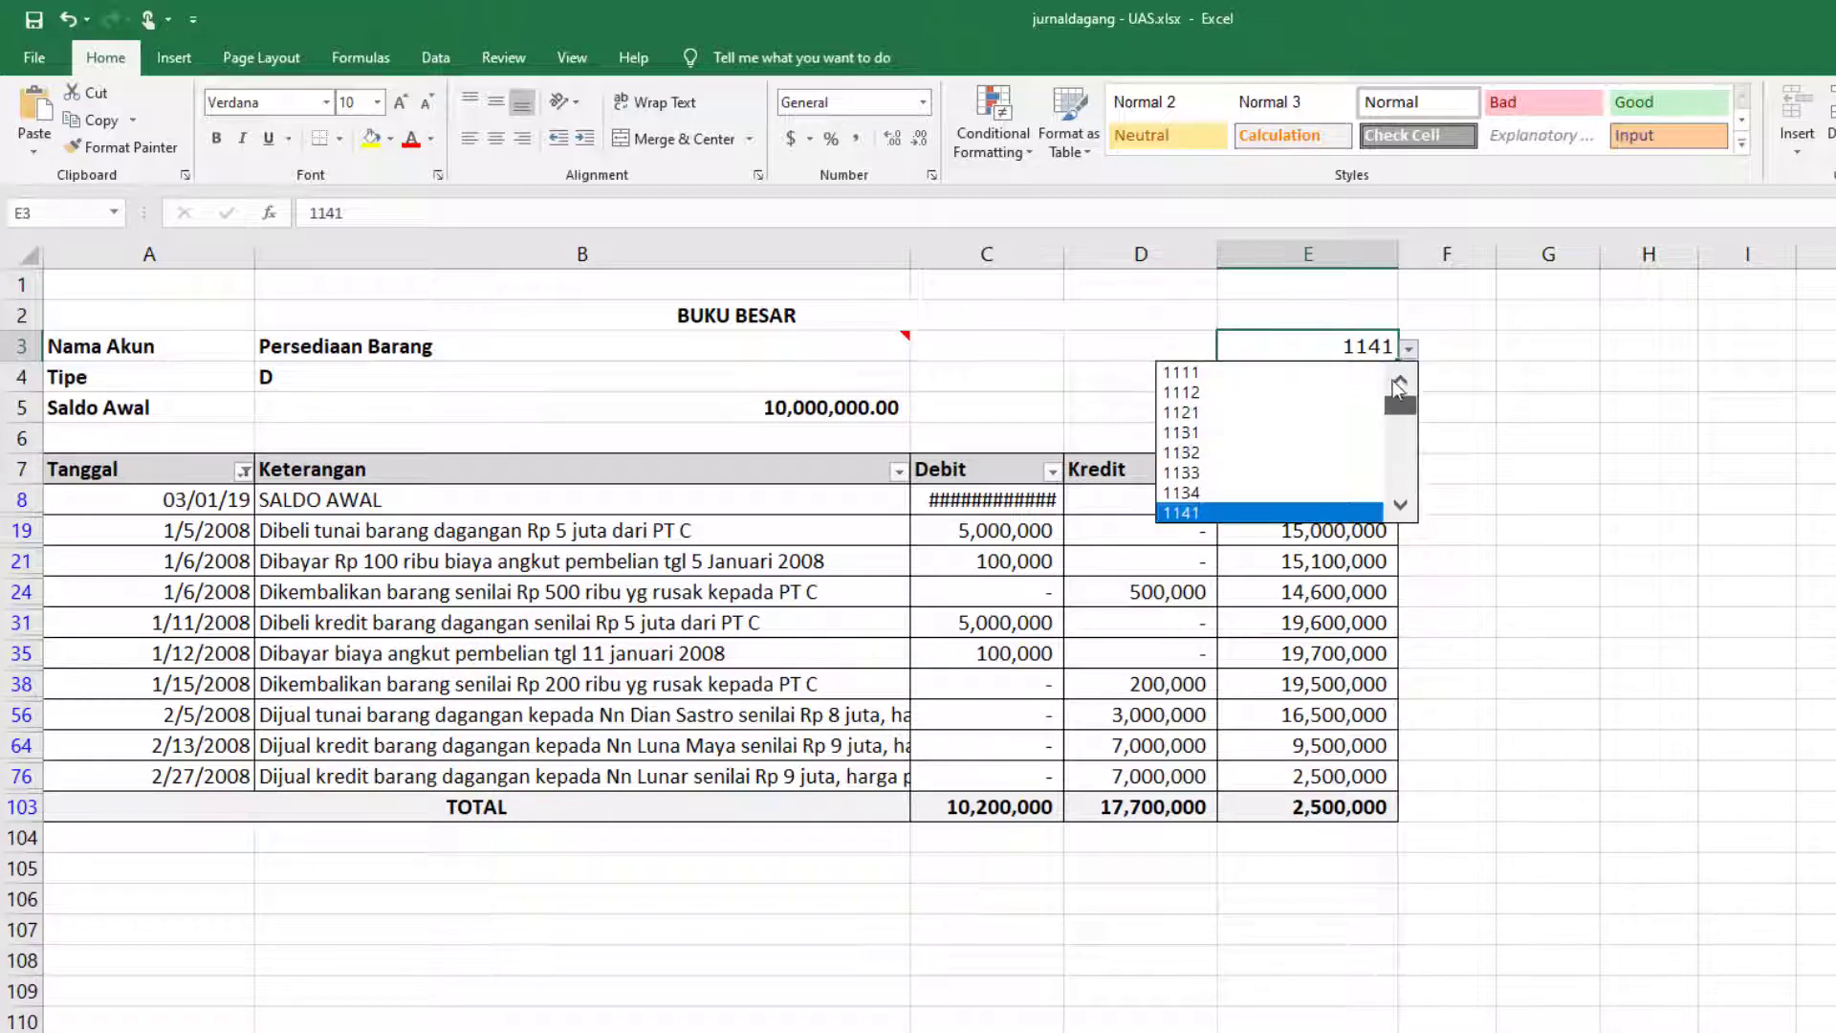
pyautogui.click(1299, 394)
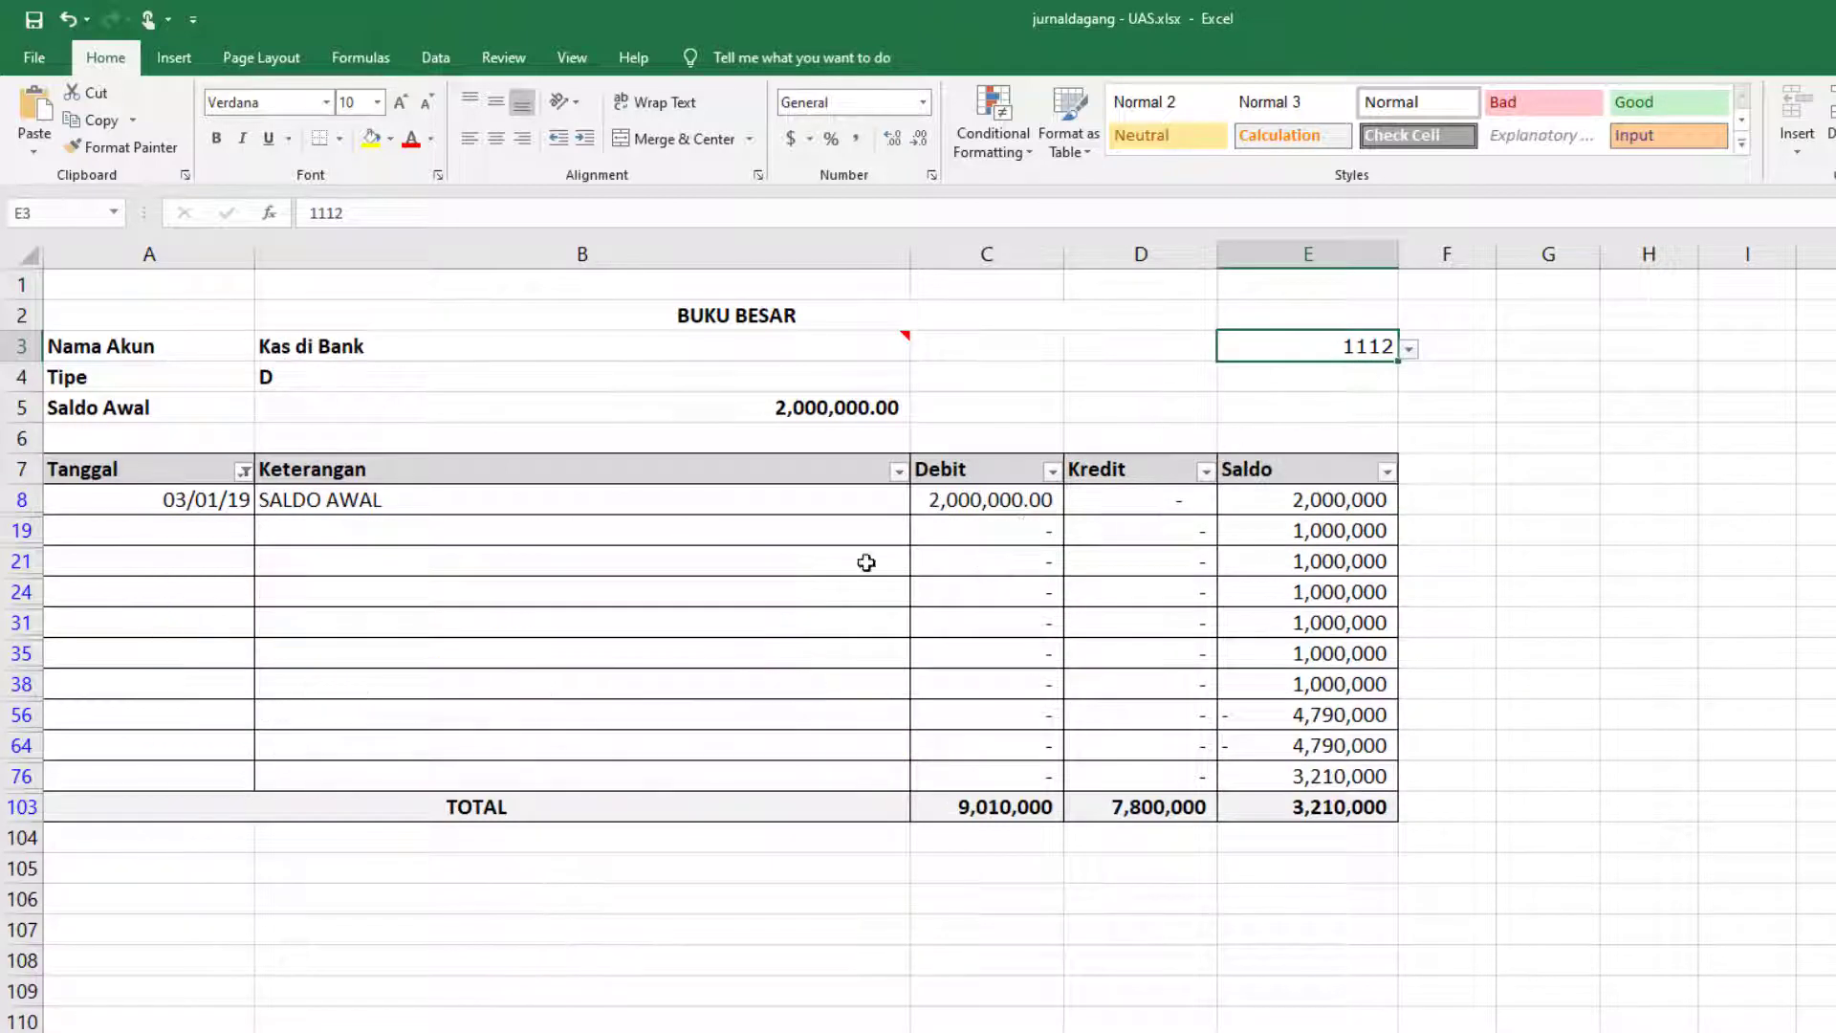
# Step: Refresh the Tanggal column filter for the selected account by including all rows and then excluding the blanks again
pyautogui.click(244, 471)
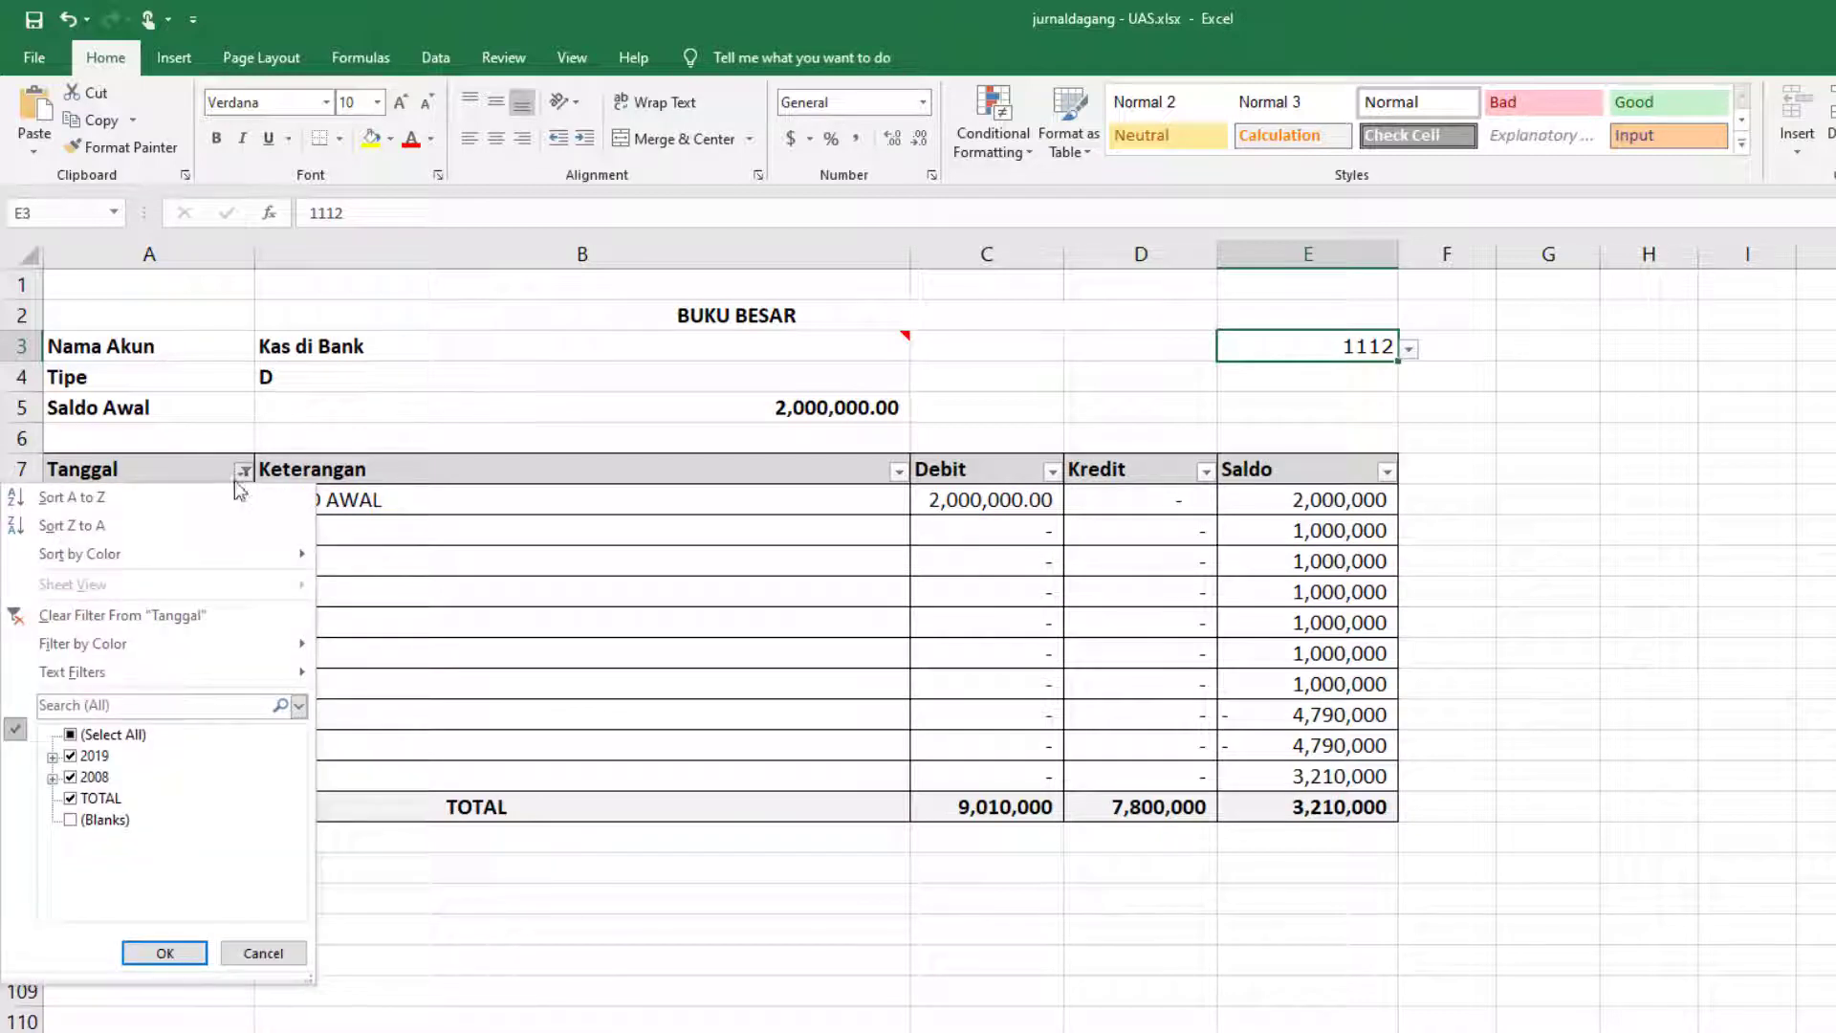
pyautogui.click(73, 821)
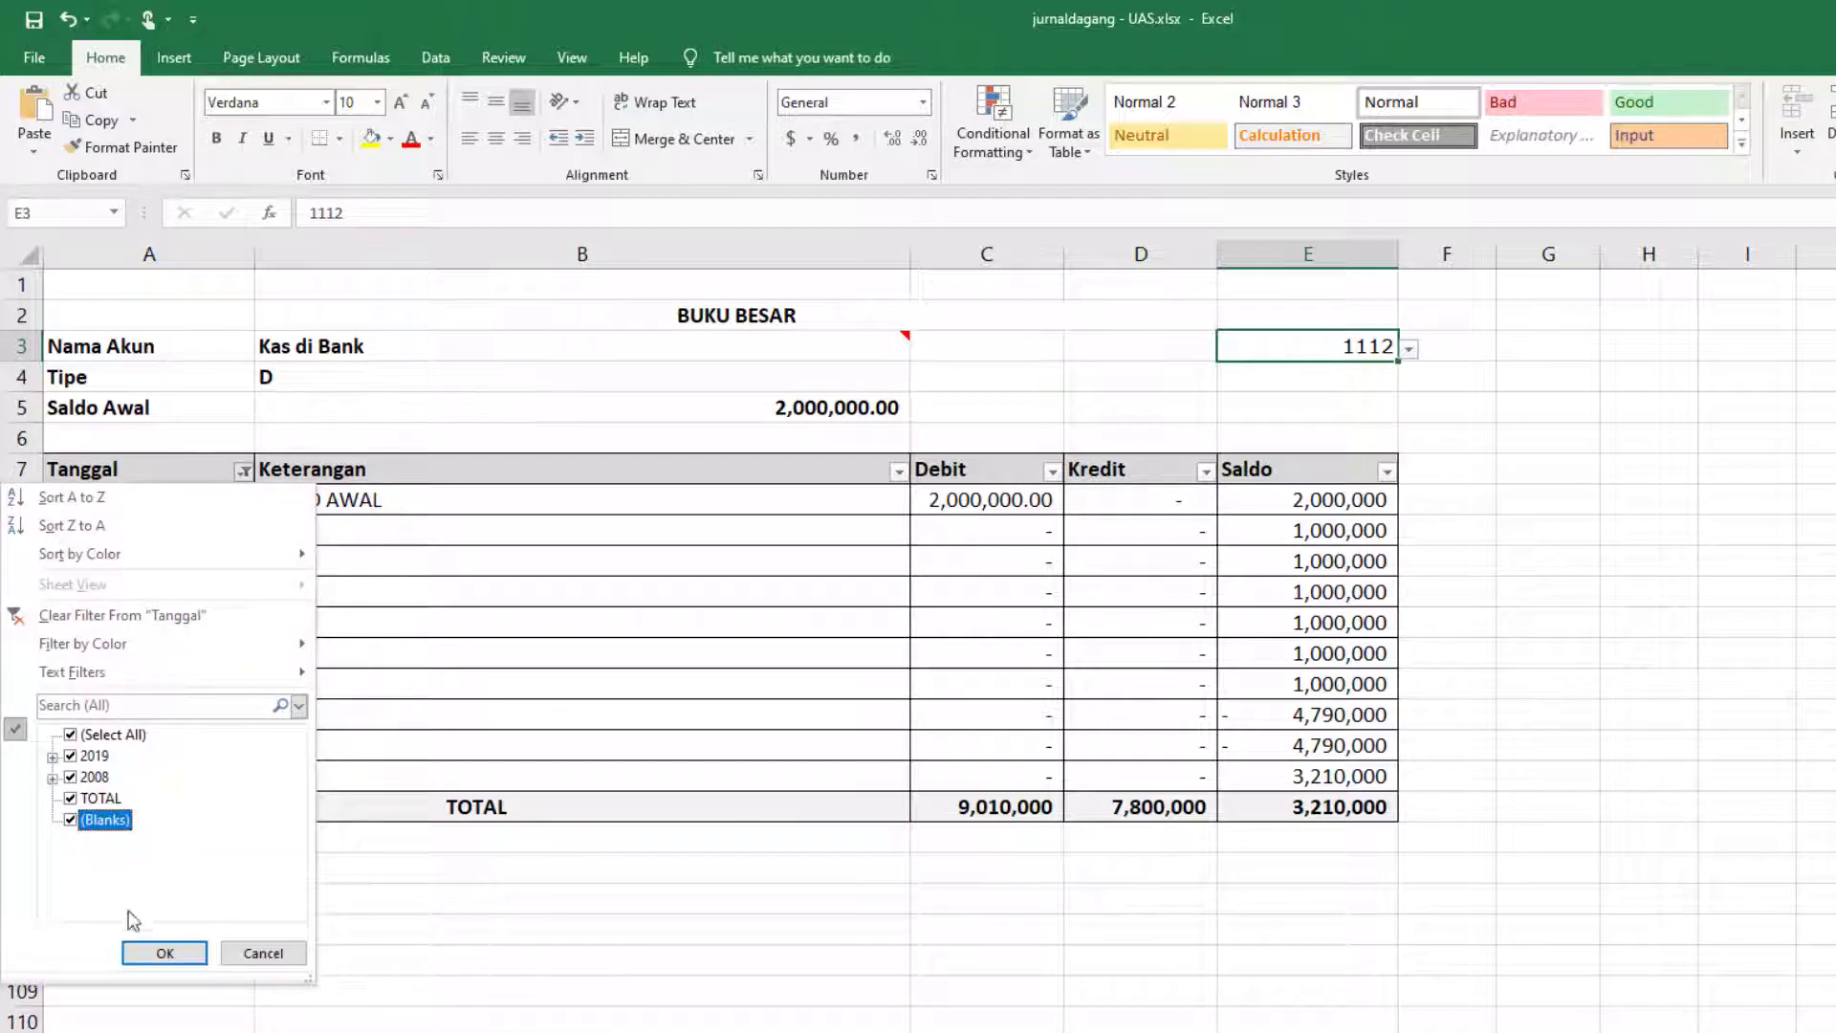
pyautogui.click(161, 953)
pyautogui.click(244, 471)
pyautogui.click(71, 819)
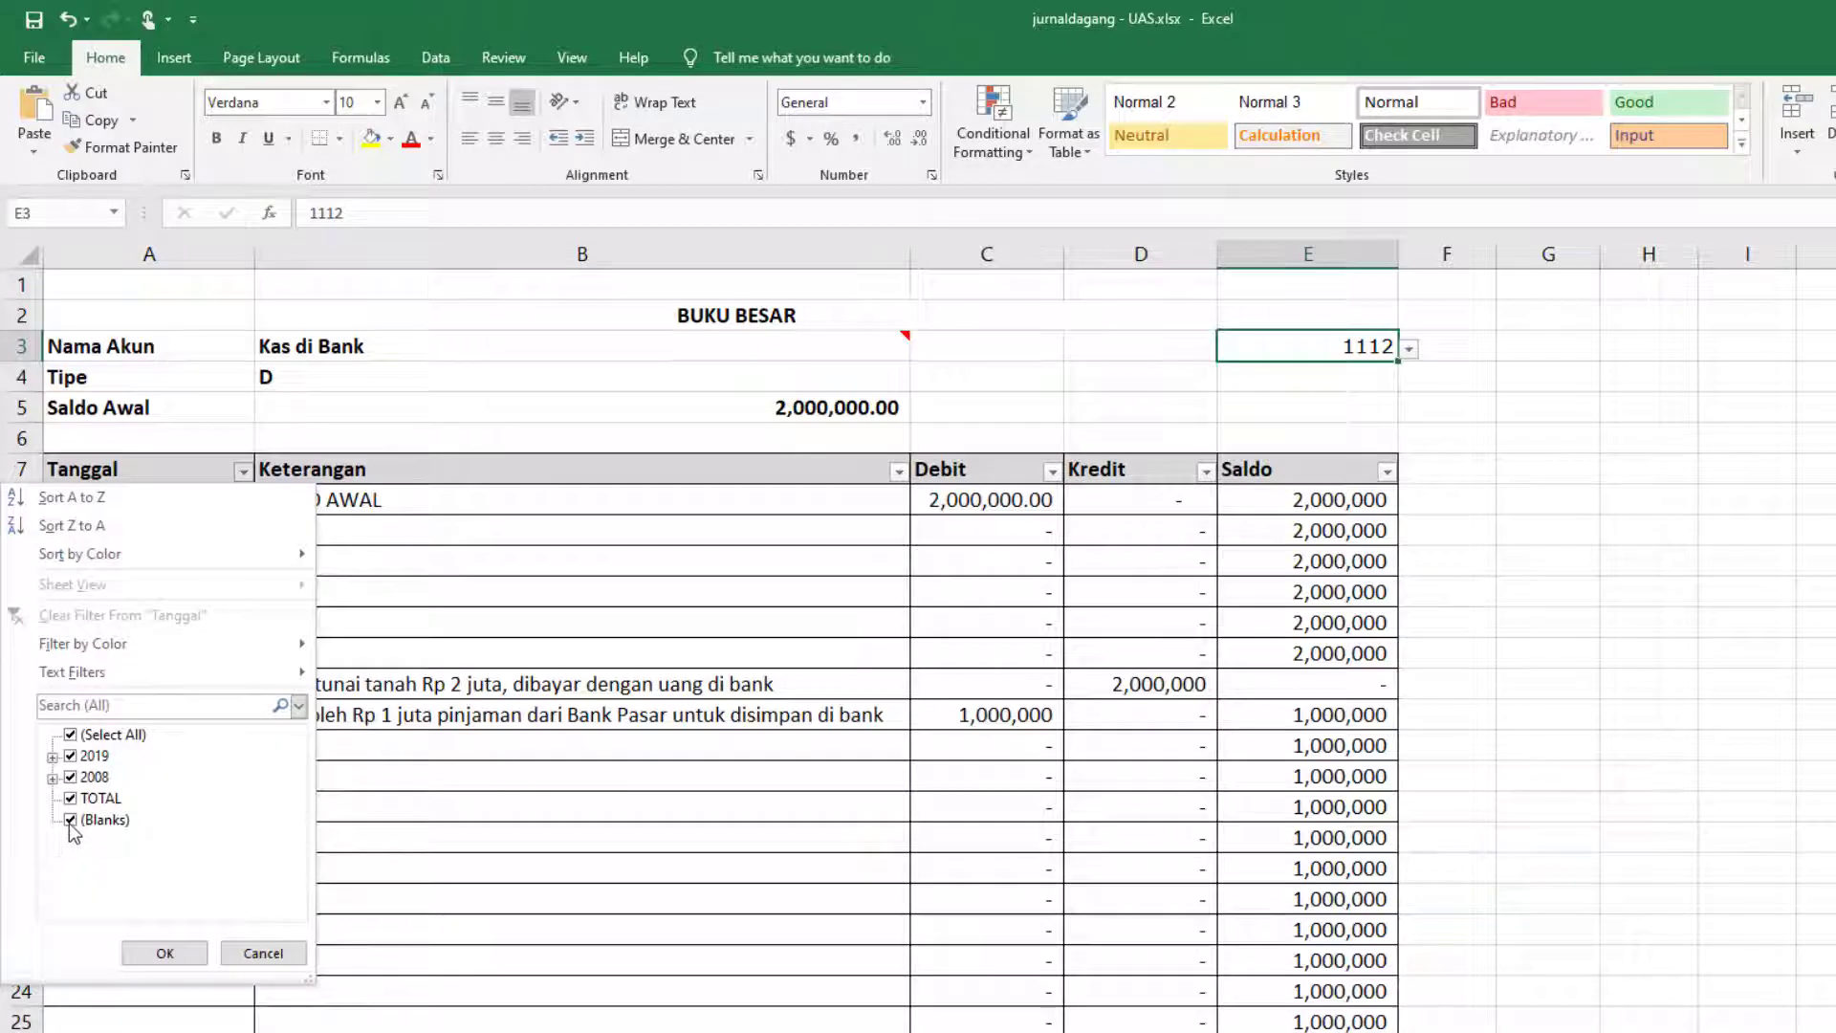
pyautogui.click(163, 951)
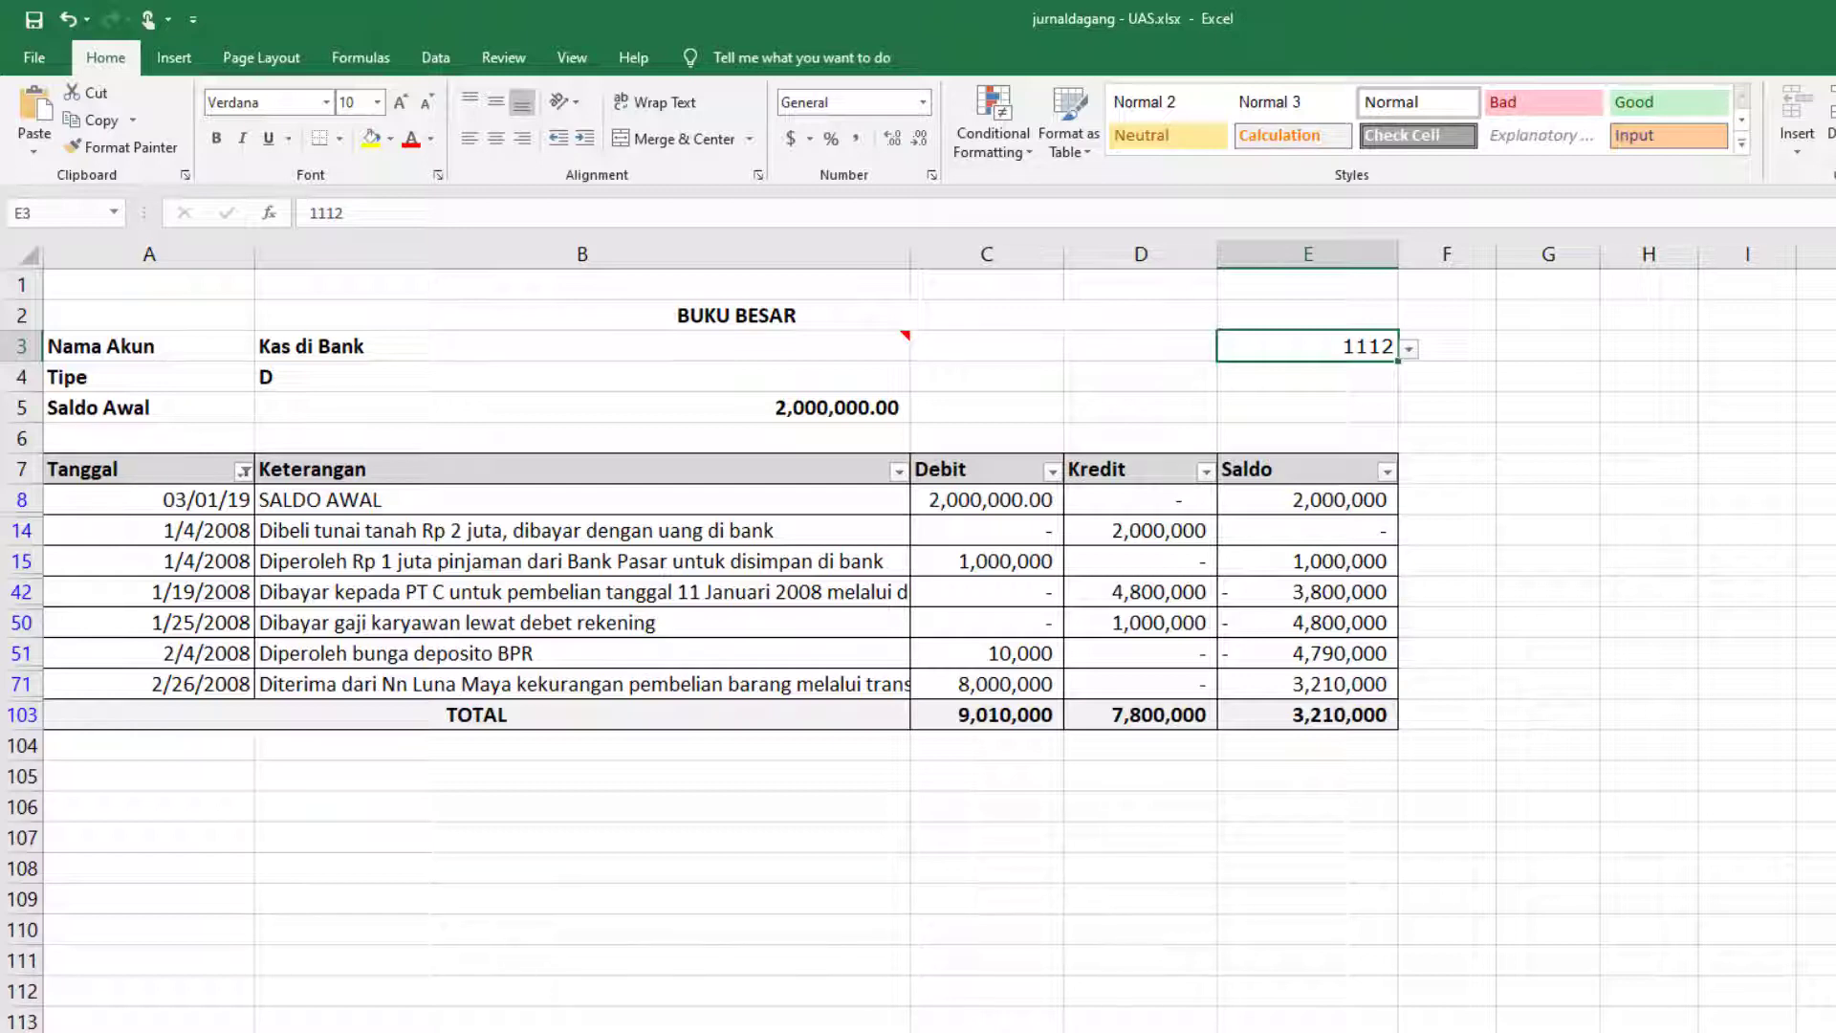
# Step: On the Neraca Saldo sheet, move the explanation picture slightly right and inspect the Kas di Tangan row's account number, debit and credit formulas
pyautogui.hotkey('ctrl', 'pagedown')
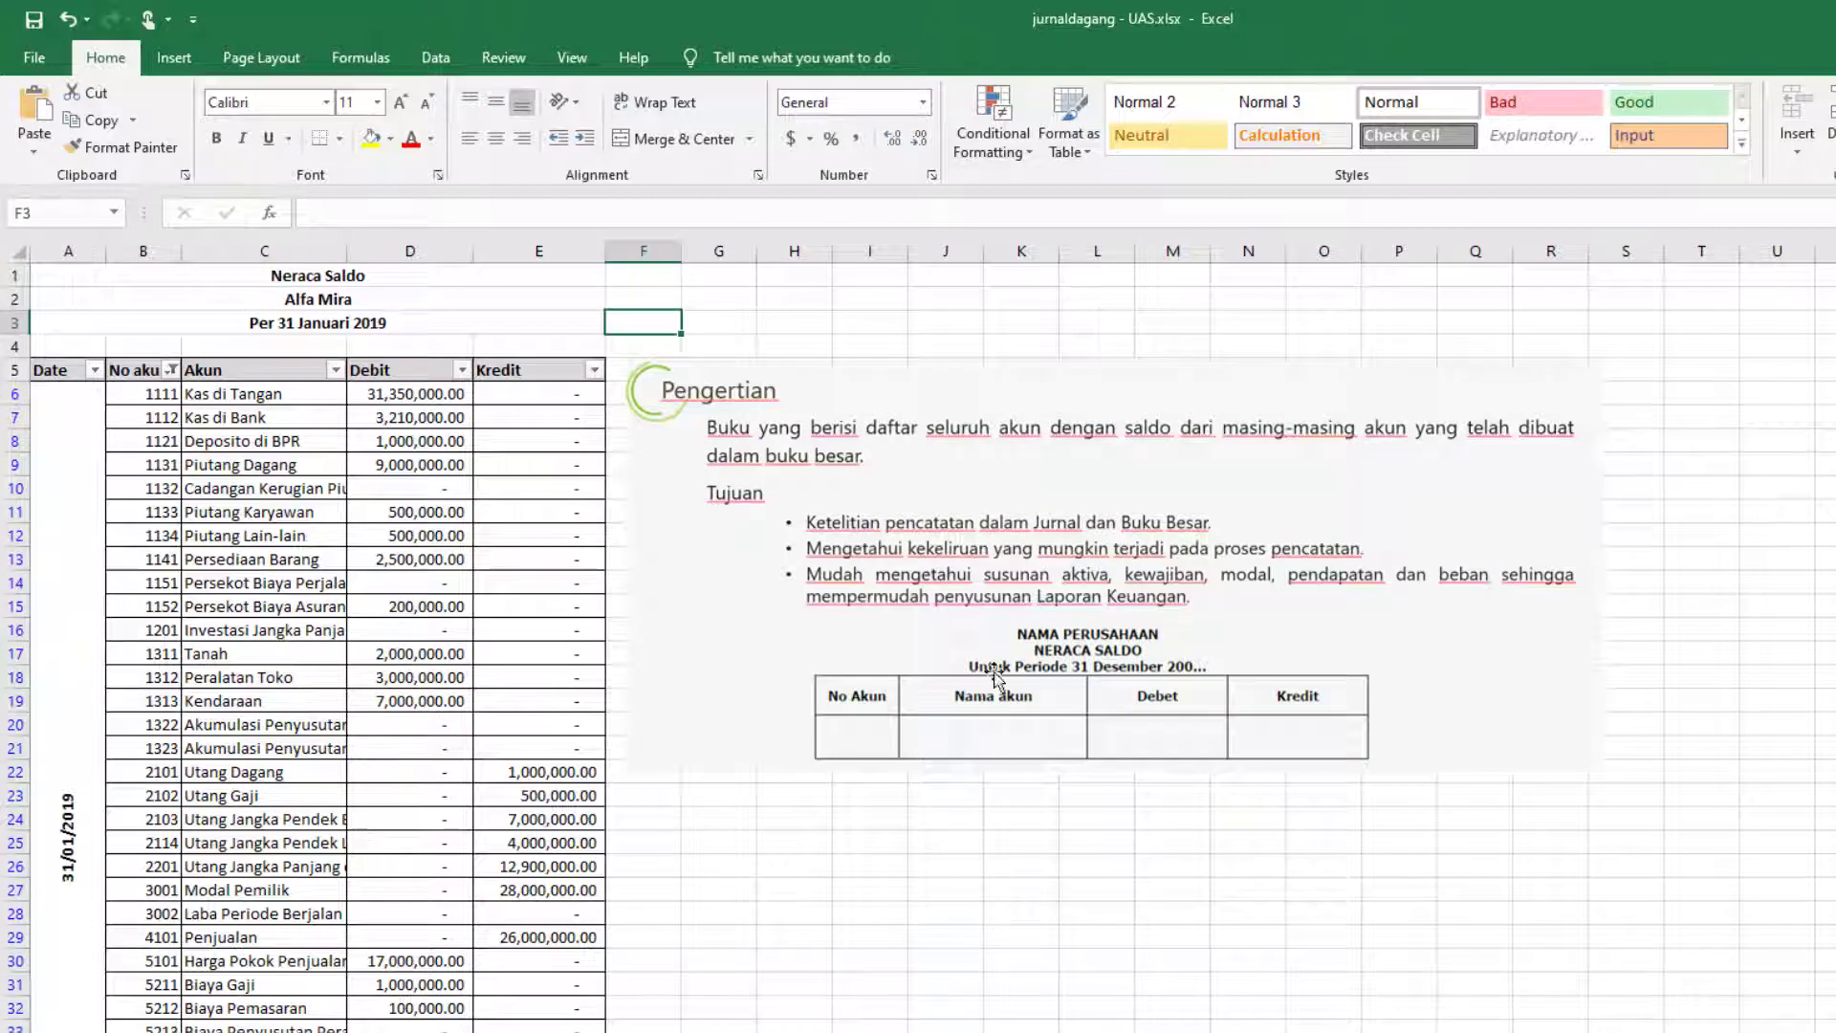
pyautogui.moveTo(994, 598); pyautogui.dragTo(1052, 594)
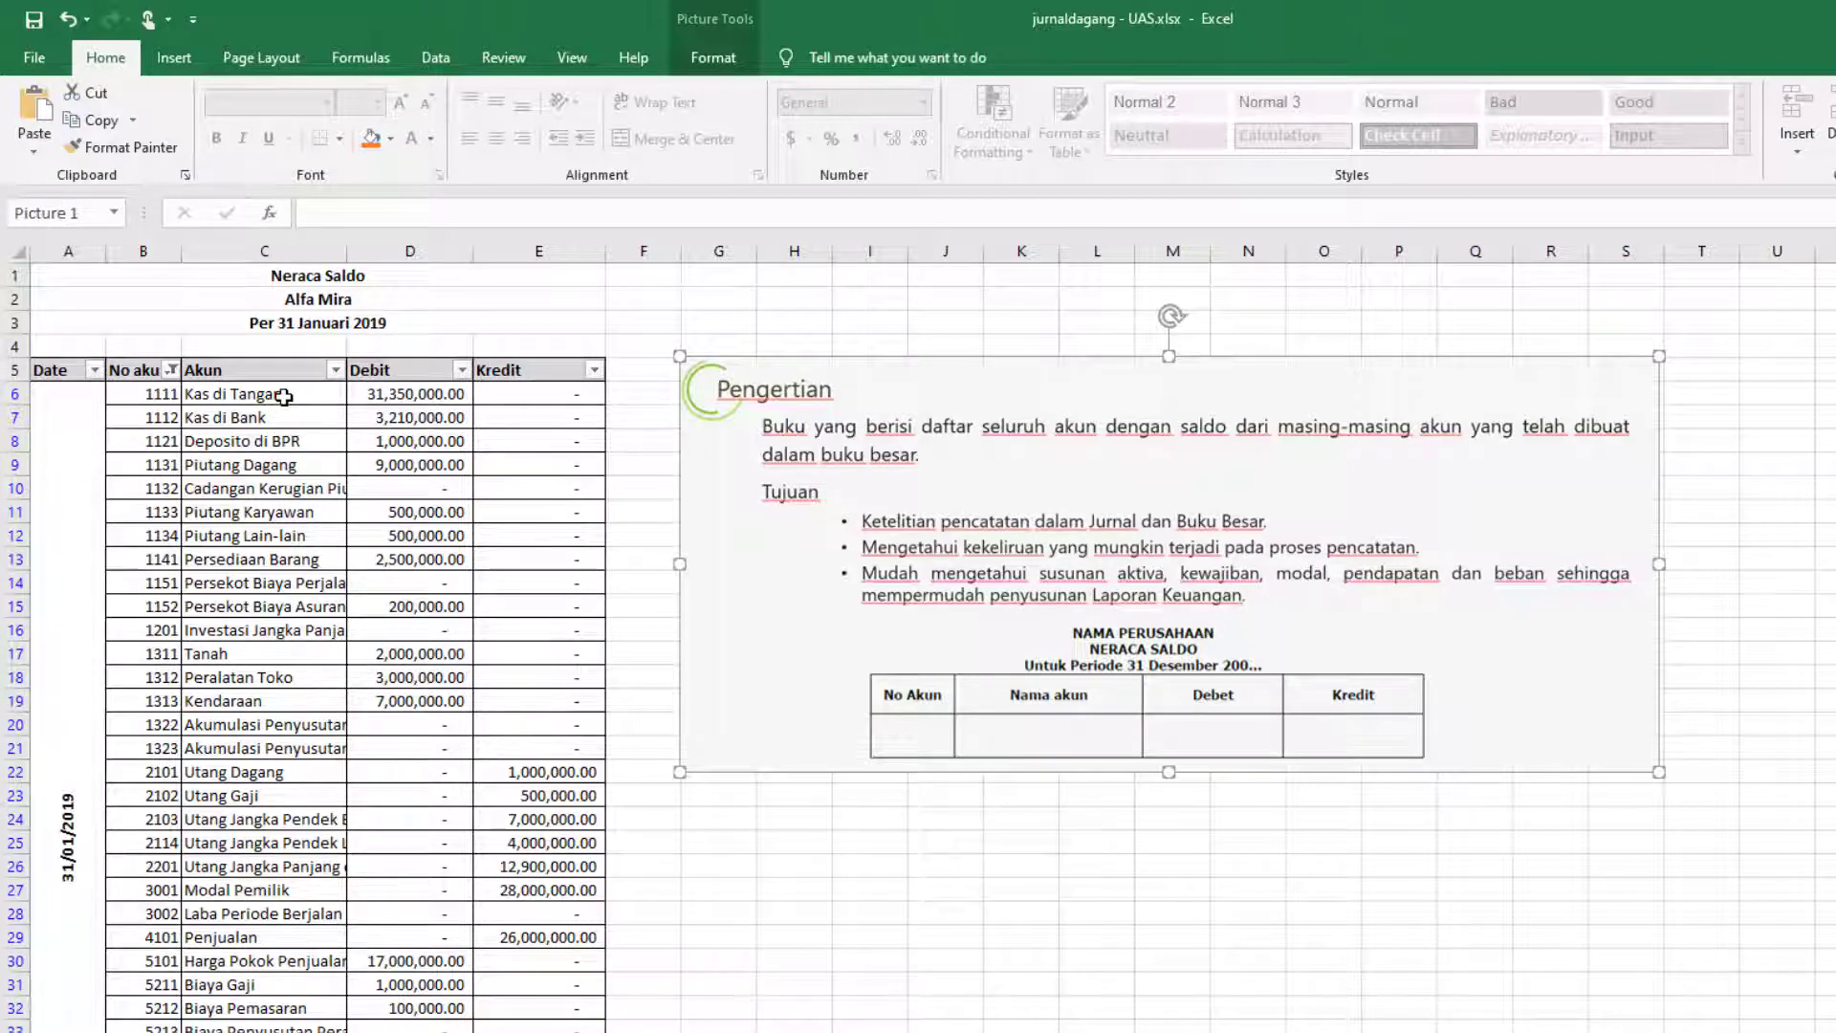
pyautogui.click(158, 395)
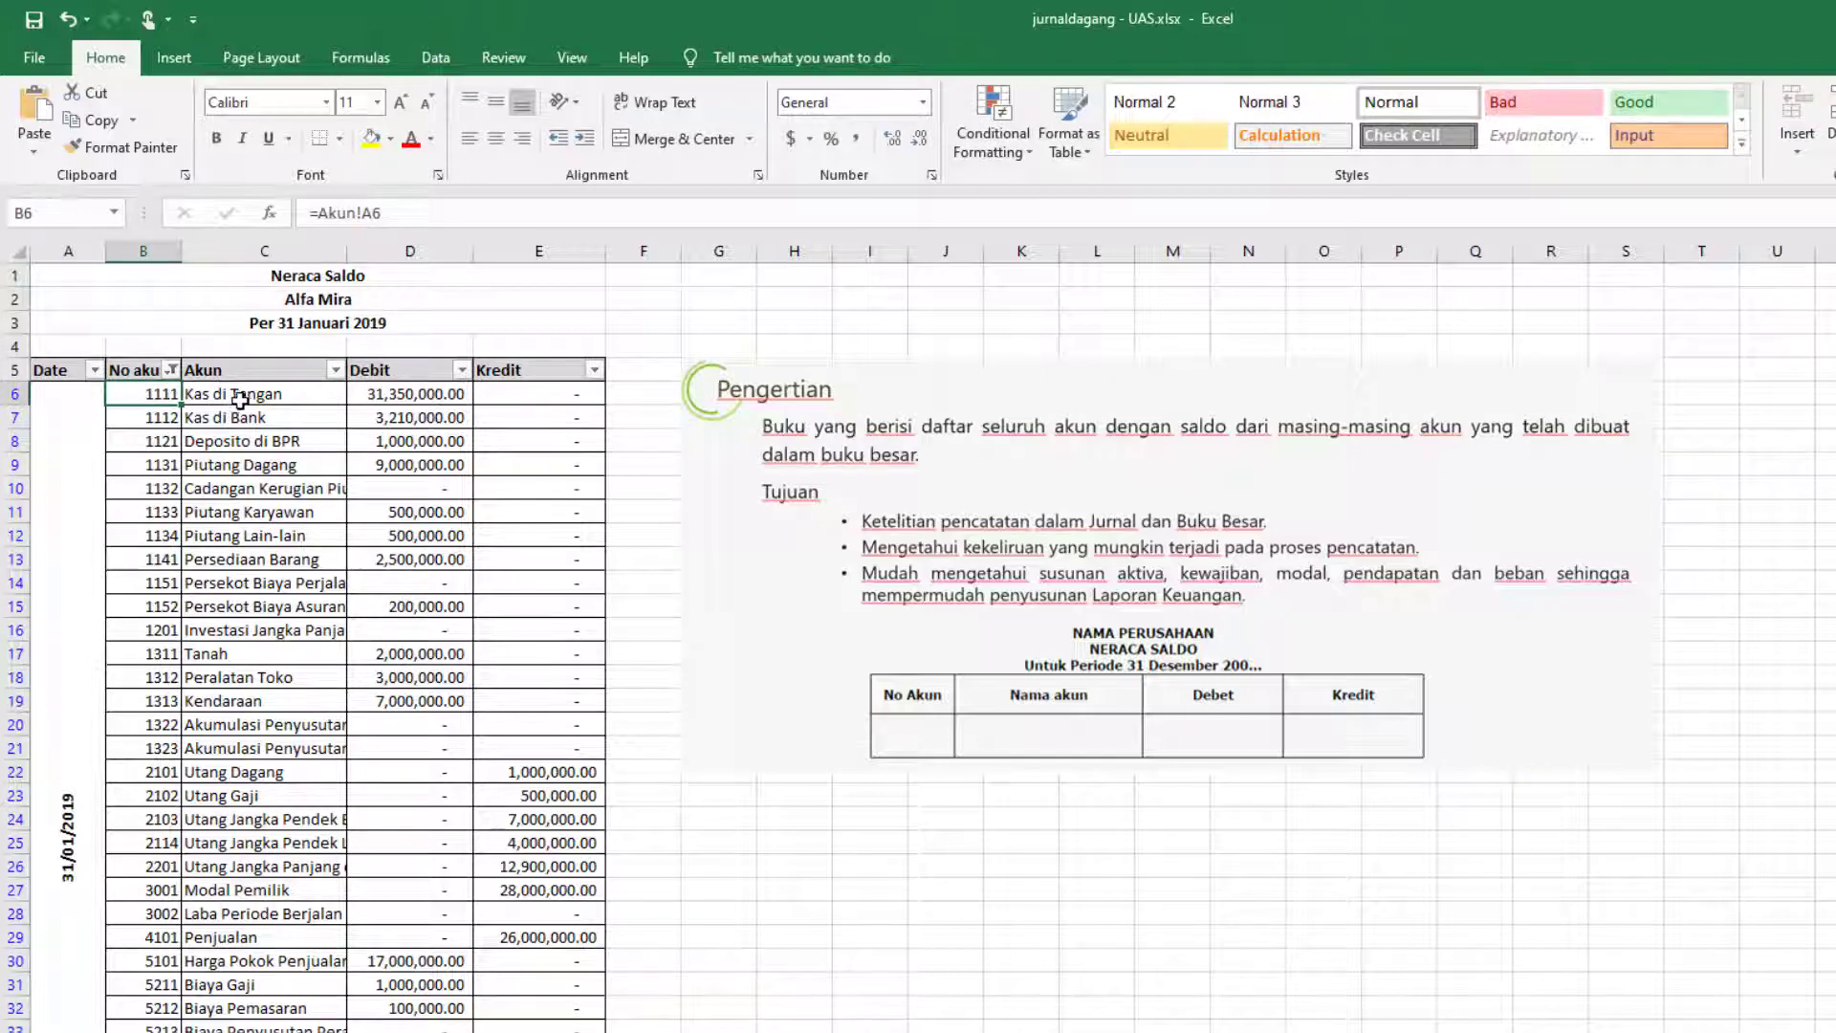
pyautogui.click(424, 397)
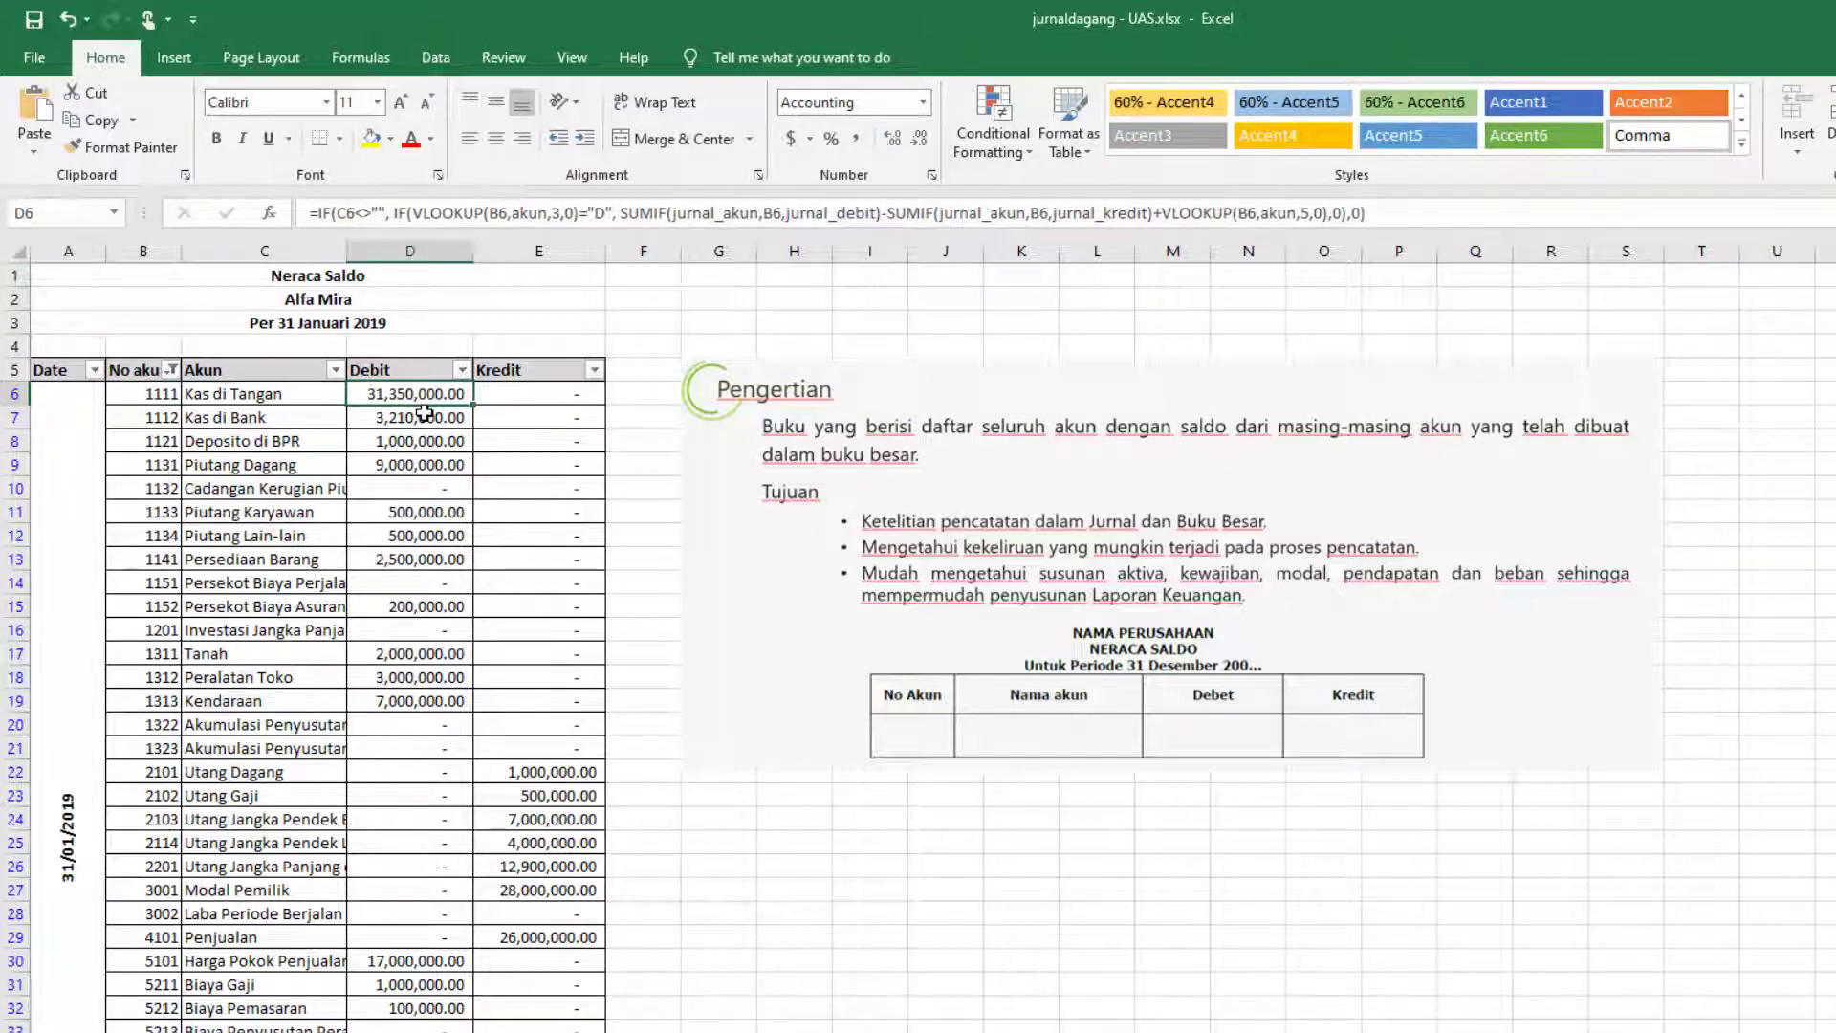
pyautogui.click(525, 396)
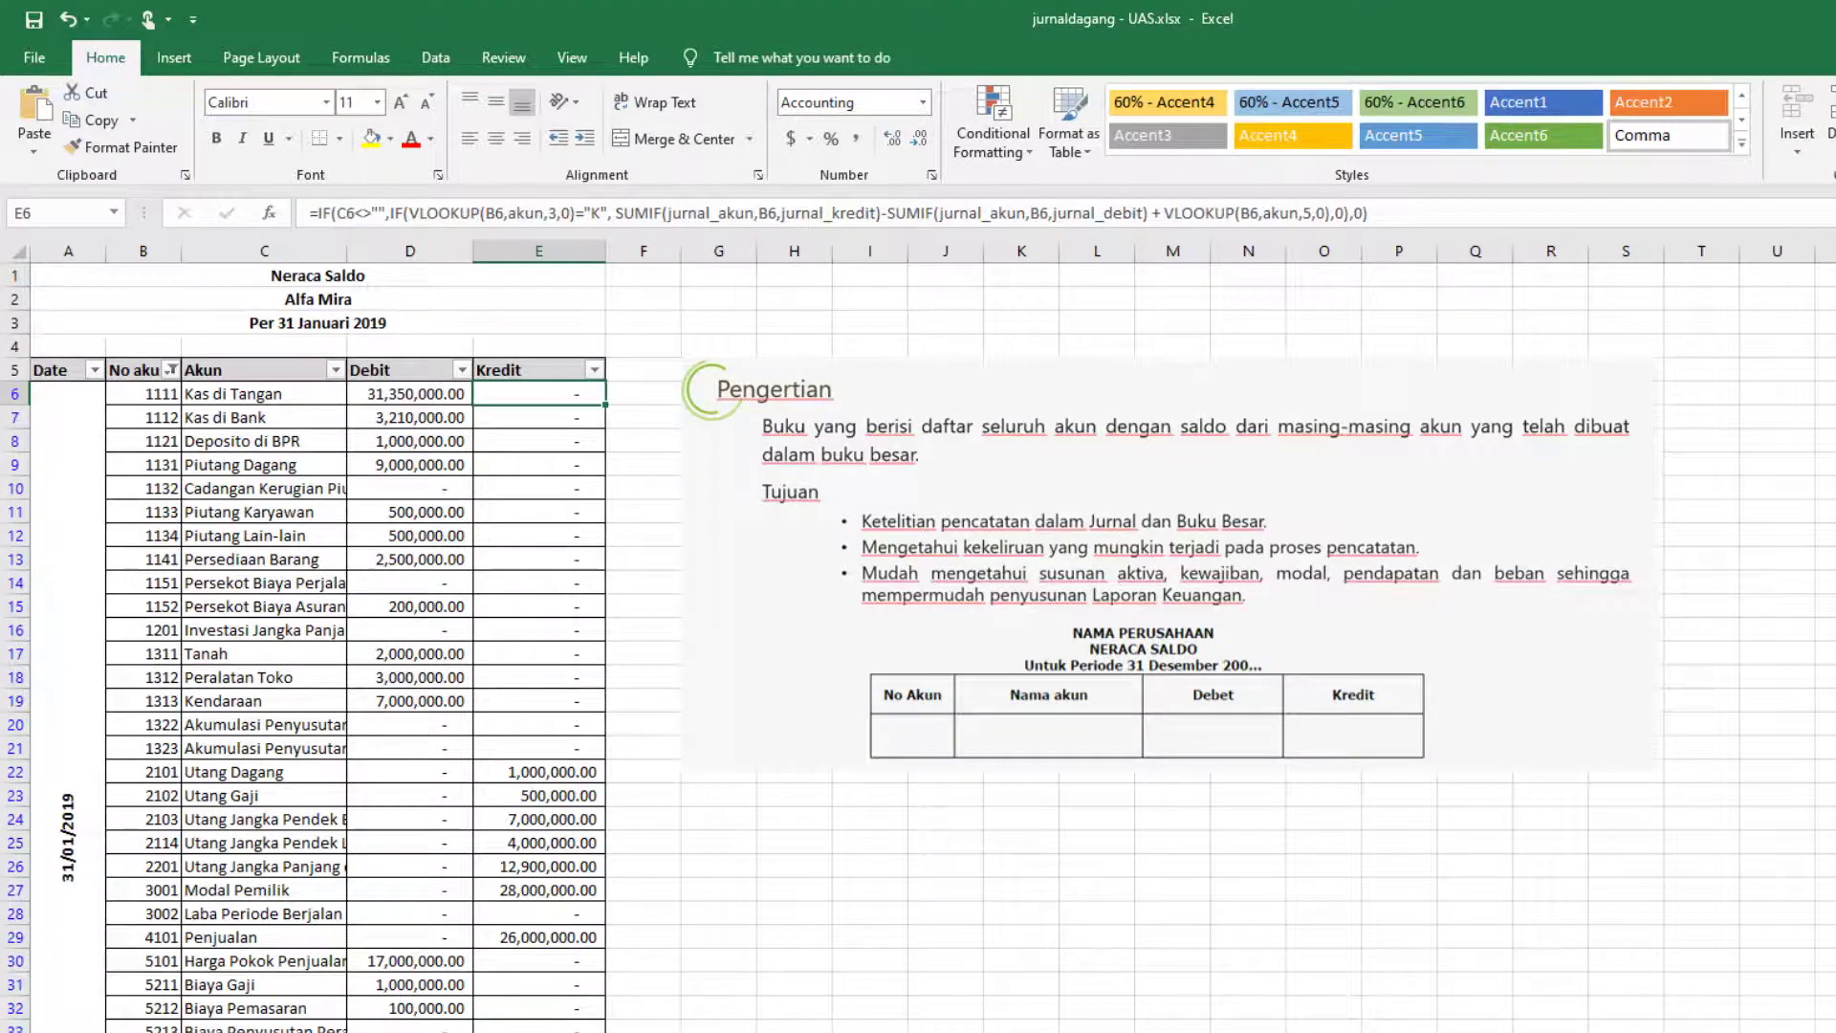
# Step: Switch to the latihan video.xlsx workbook, maximize its window and add a new worksheet
pyautogui.hotkey('alt', 'Tab')
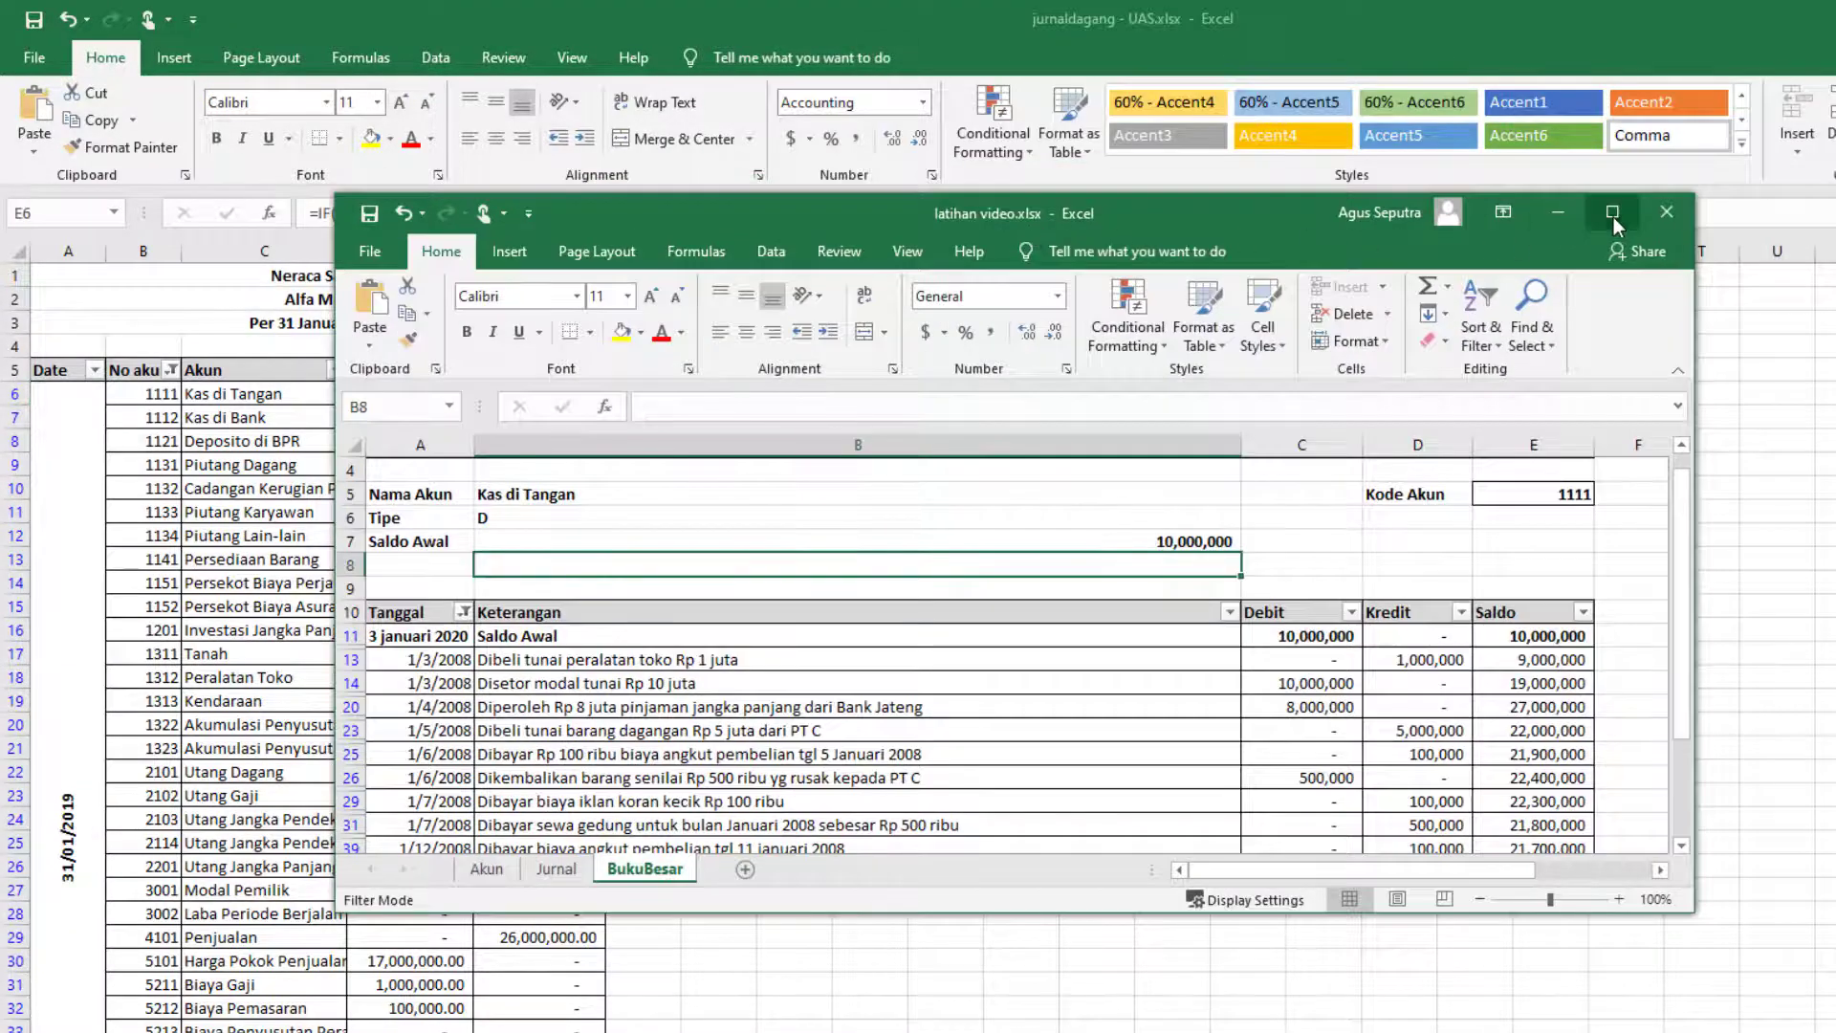
pyautogui.click(1612, 212)
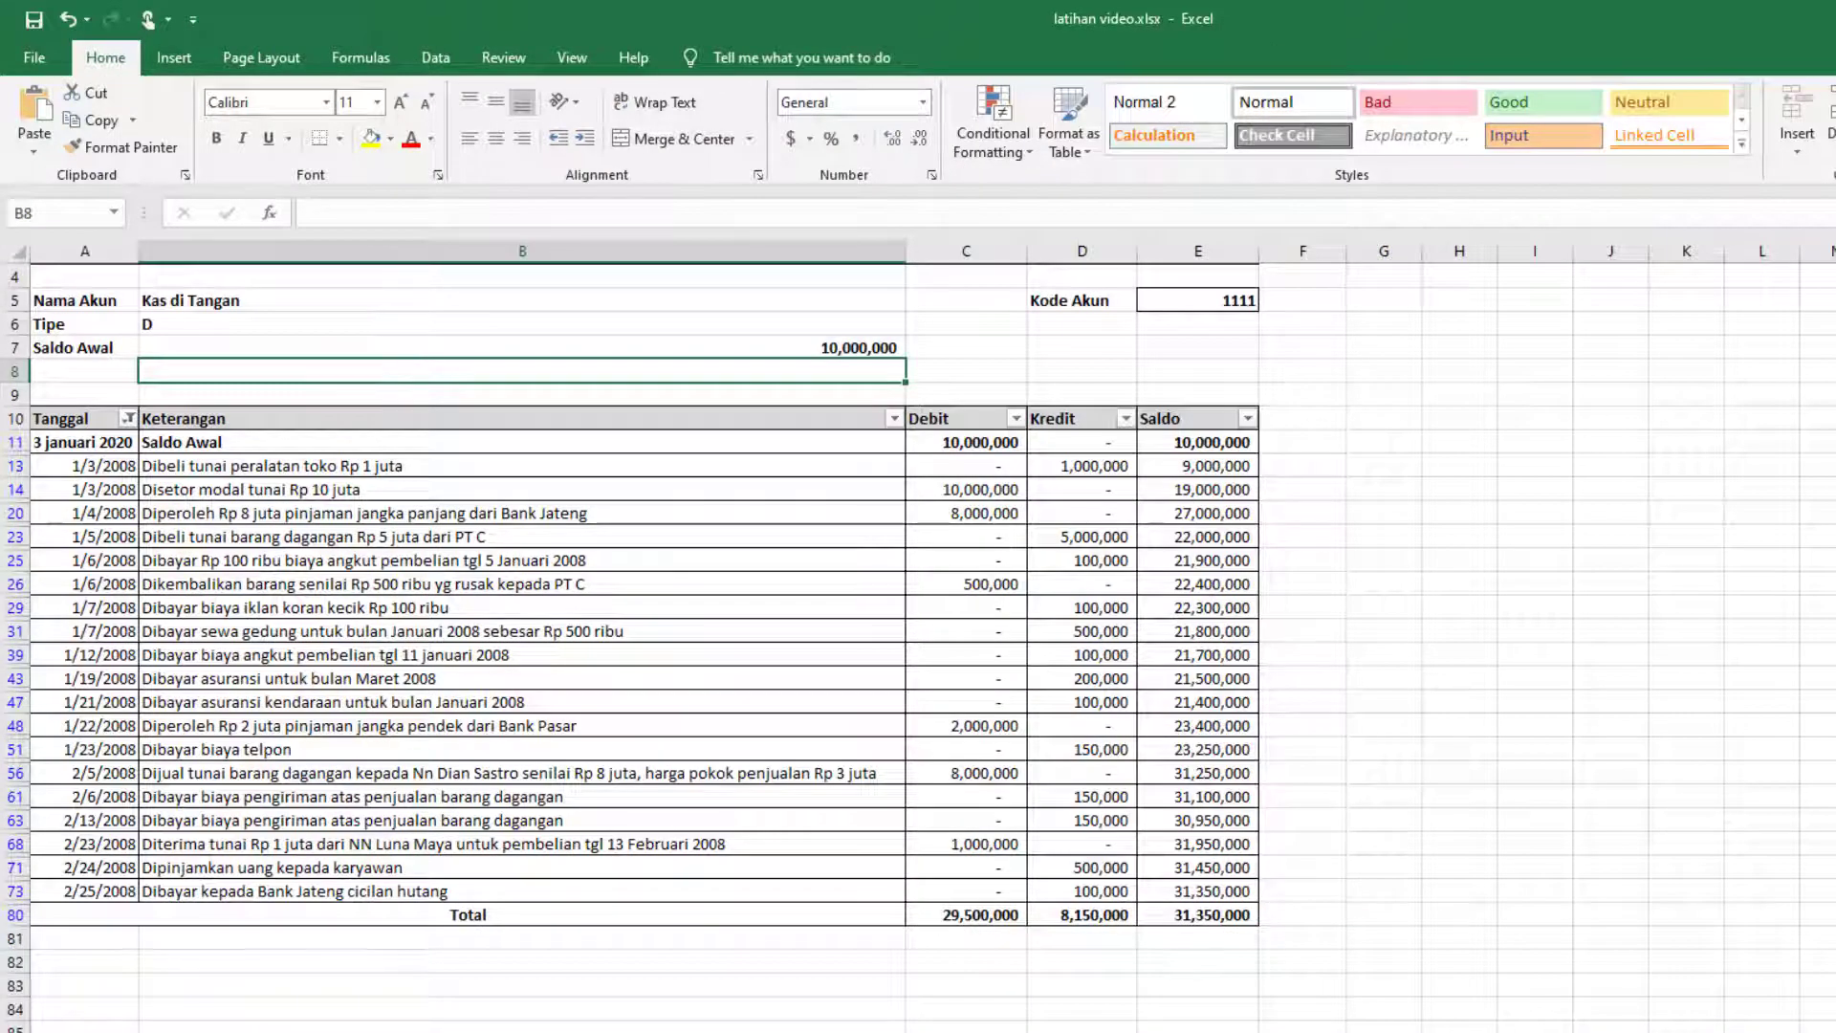
pyautogui.hotkey('shift', 'F11')
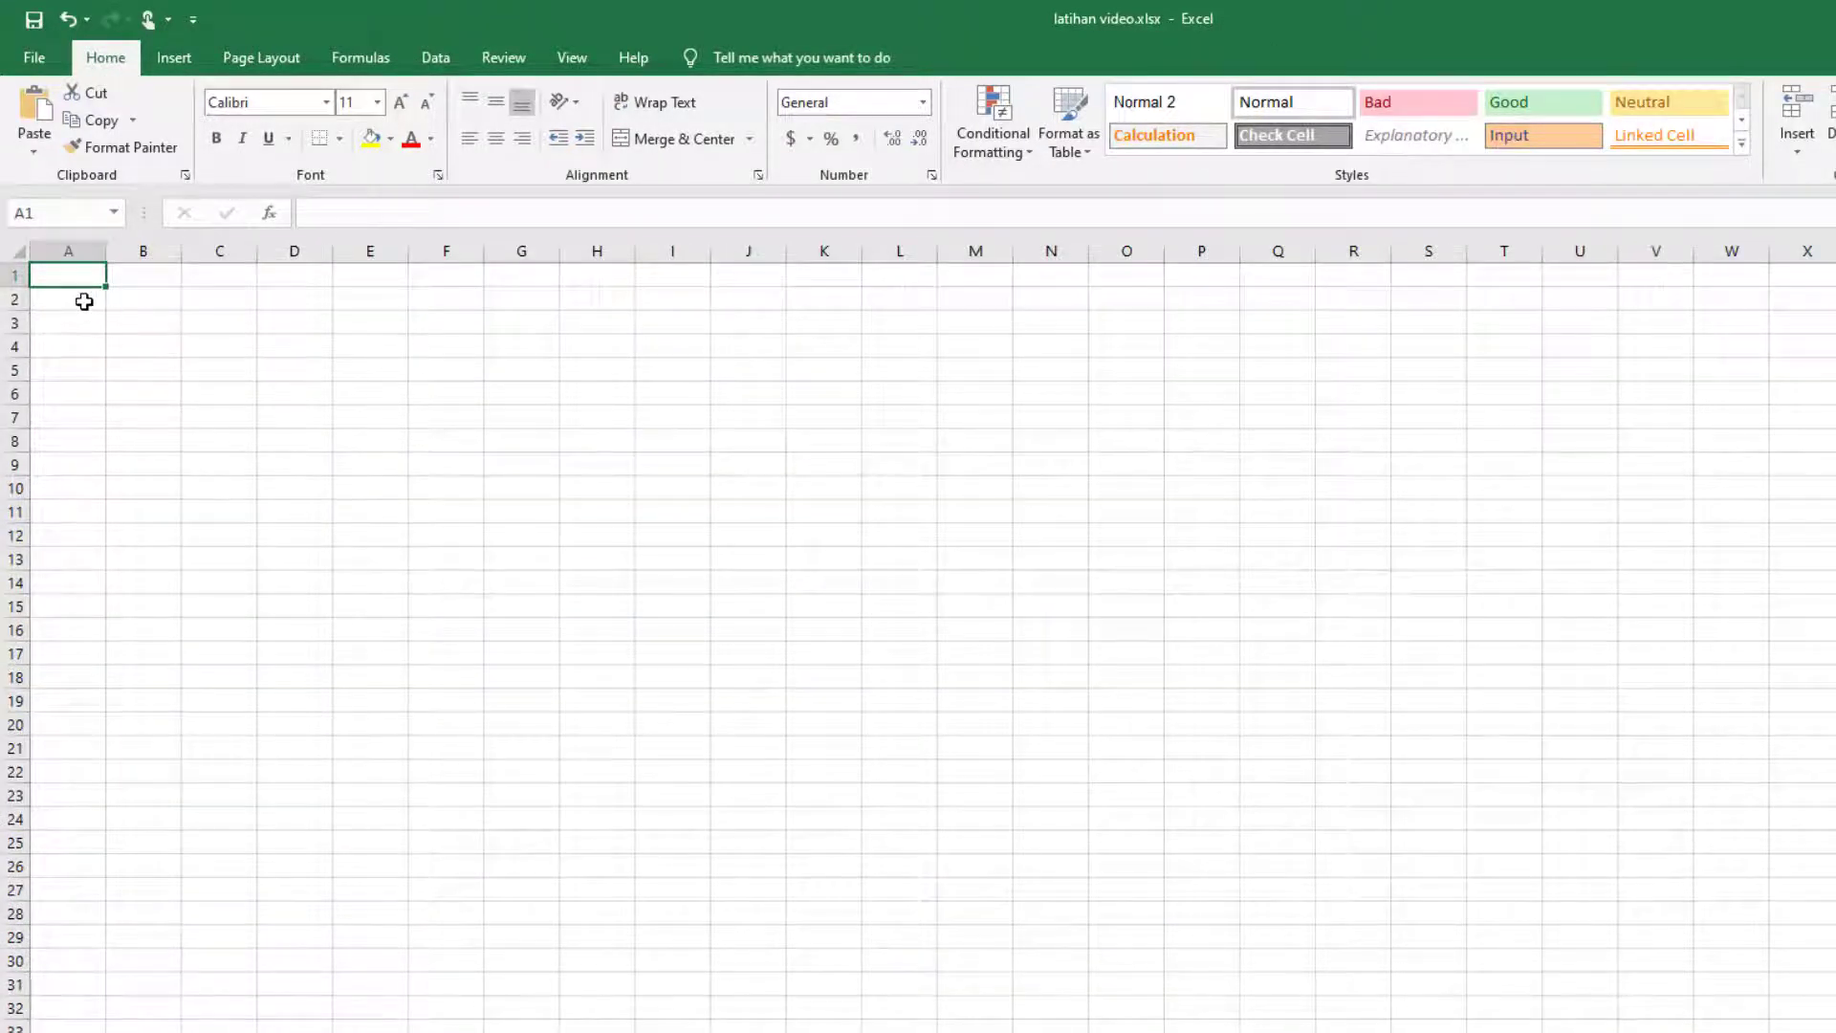
# Step: Check the company heading's formula on the BukuBesar sheet and link C2 of the new sheet to the company name in Akun A2
pyautogui.hotkey('ctrl', 'pageup')
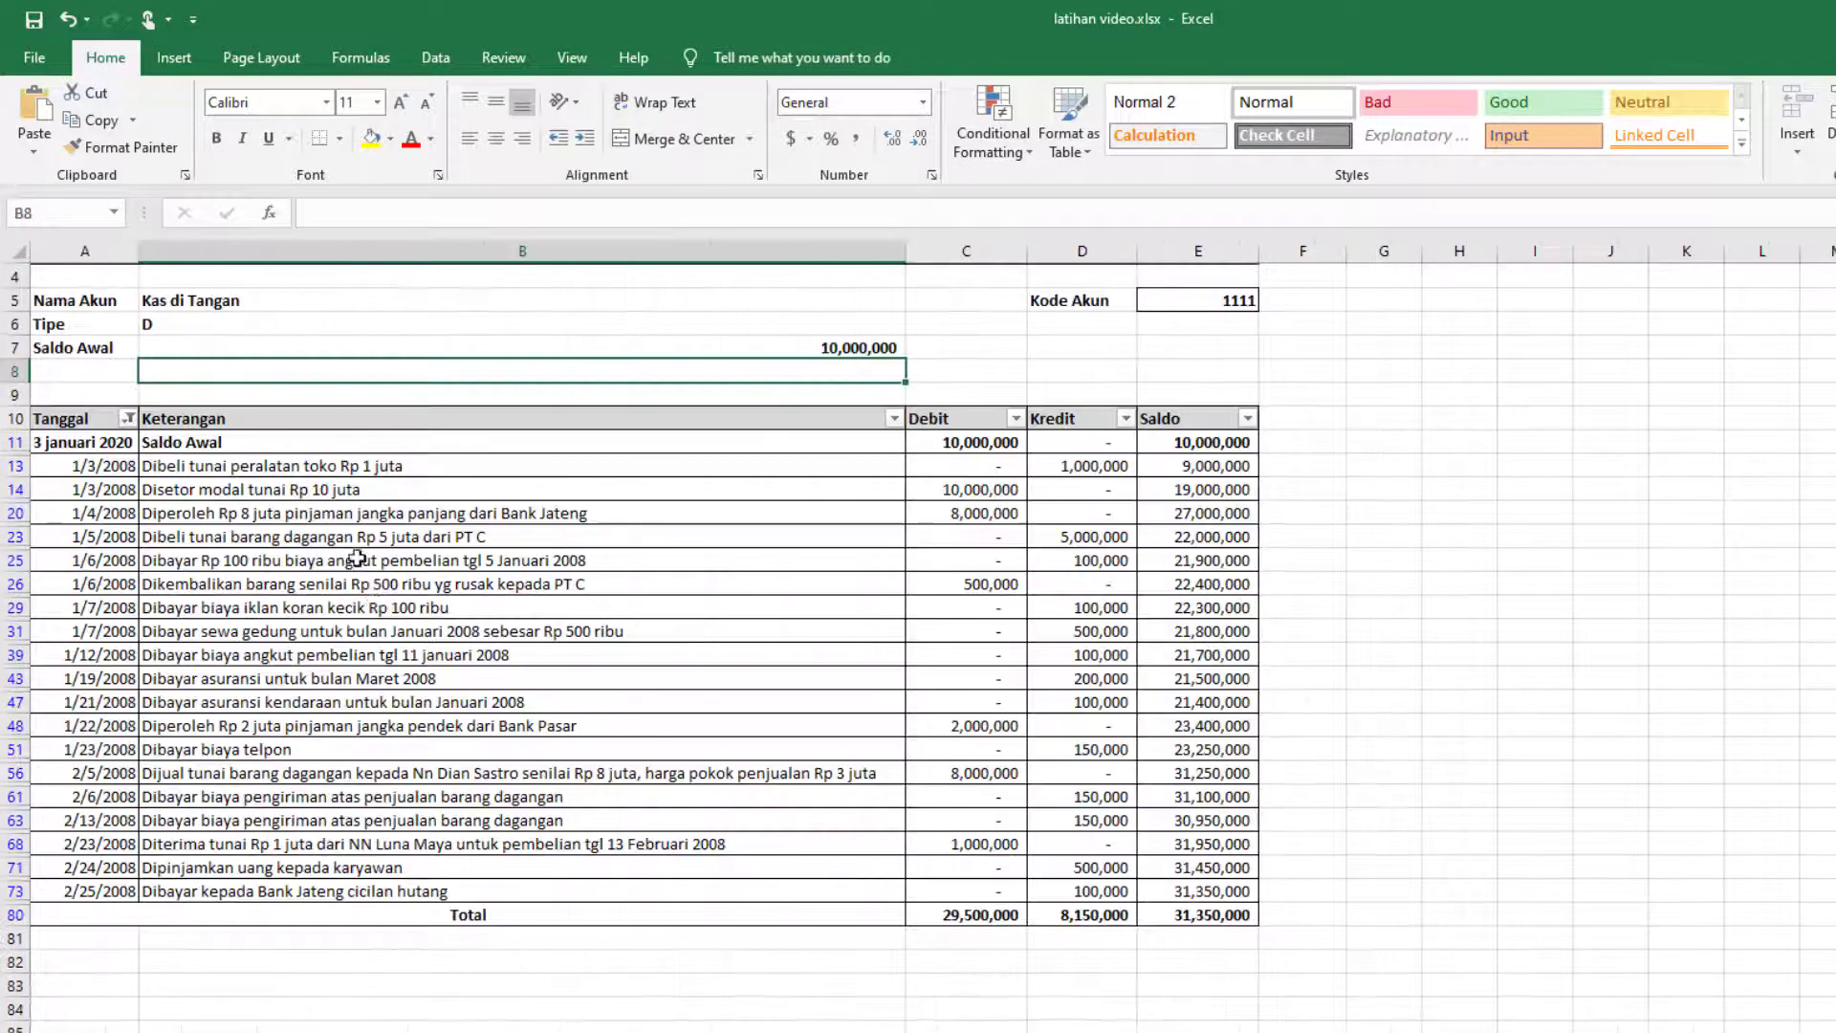
pyautogui.scroll(1, 674, 368)
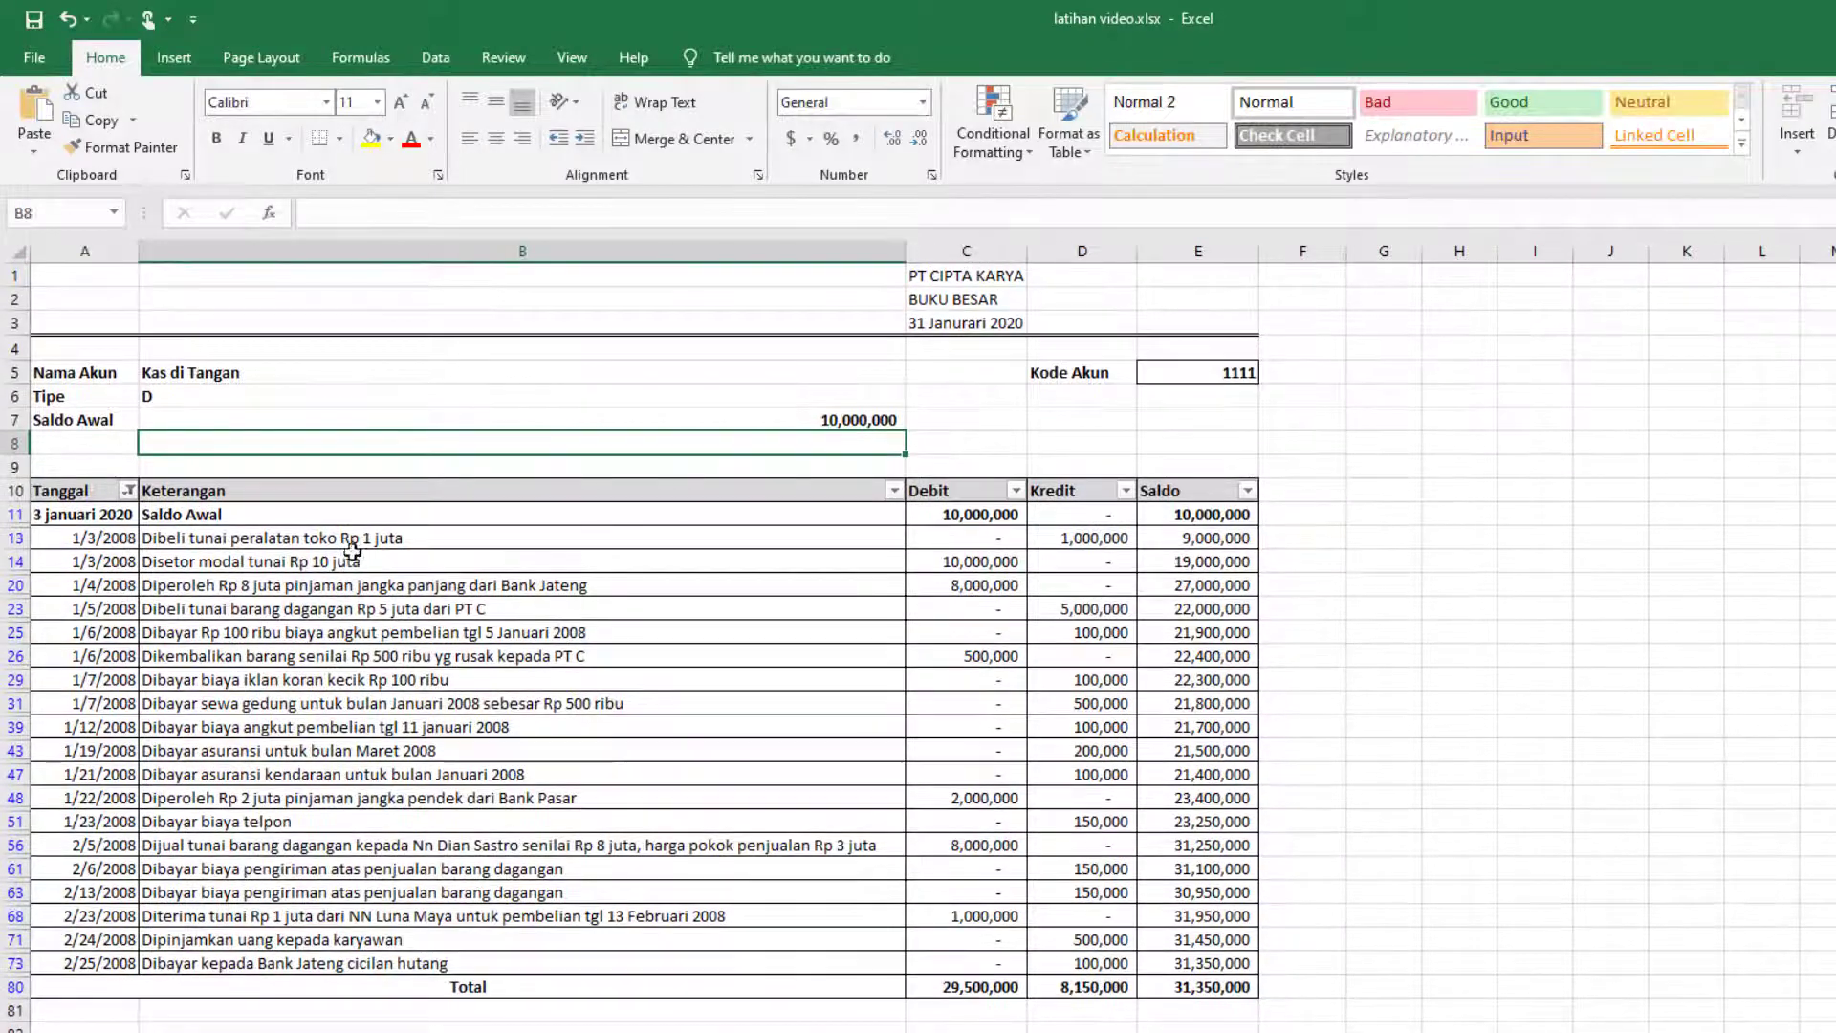
pyautogui.click(942, 275)
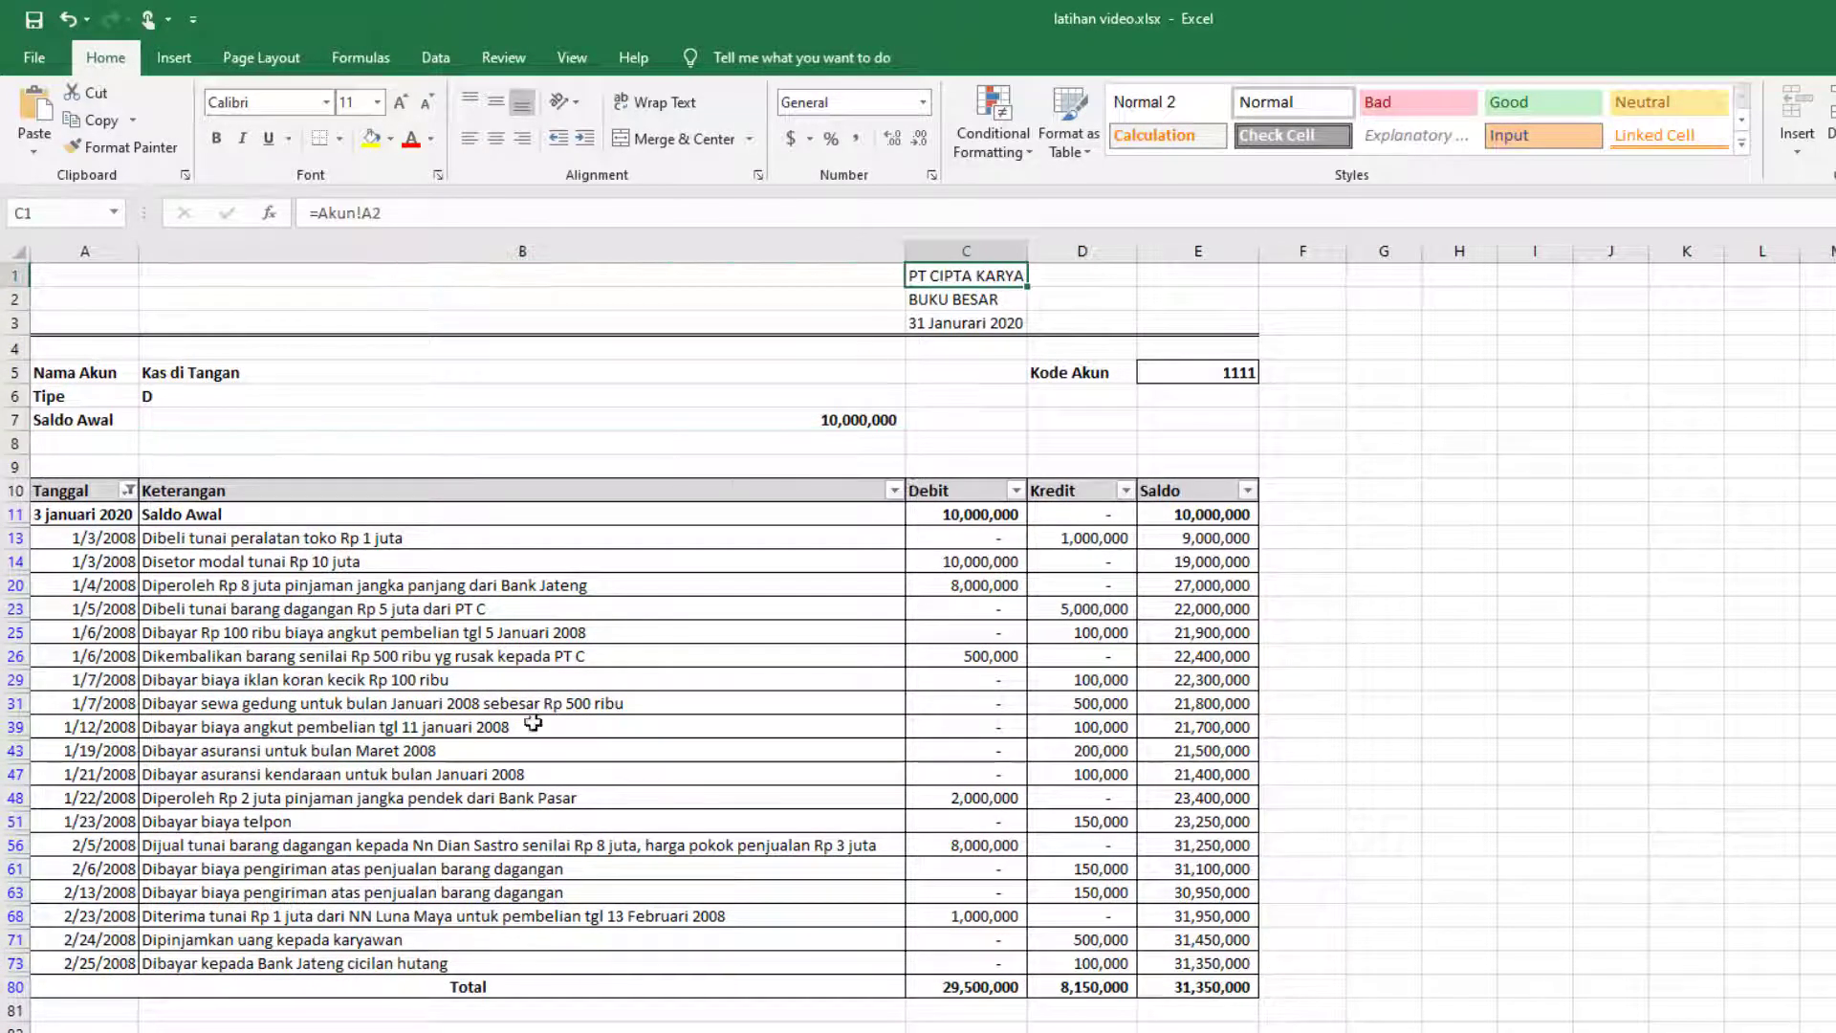
pyautogui.hotkey('ctrl', 'pagedown')
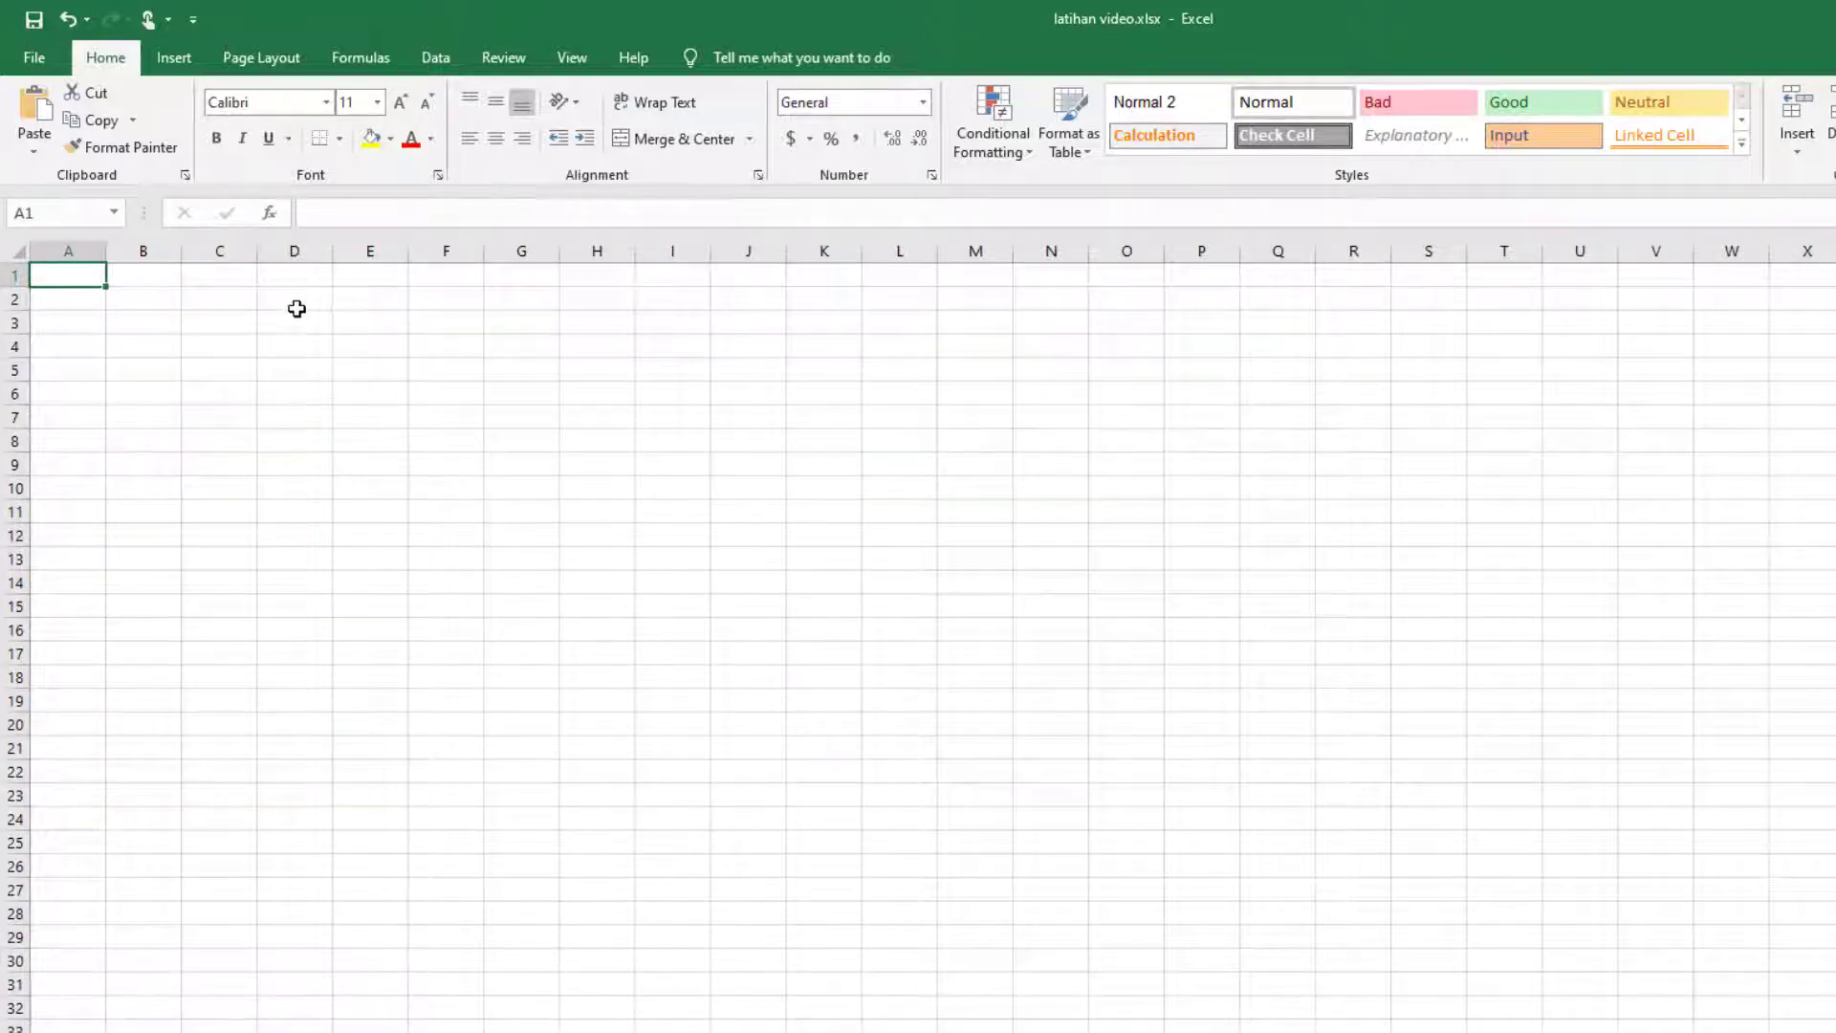
pyautogui.click(210, 298)
pyautogui.write('=')
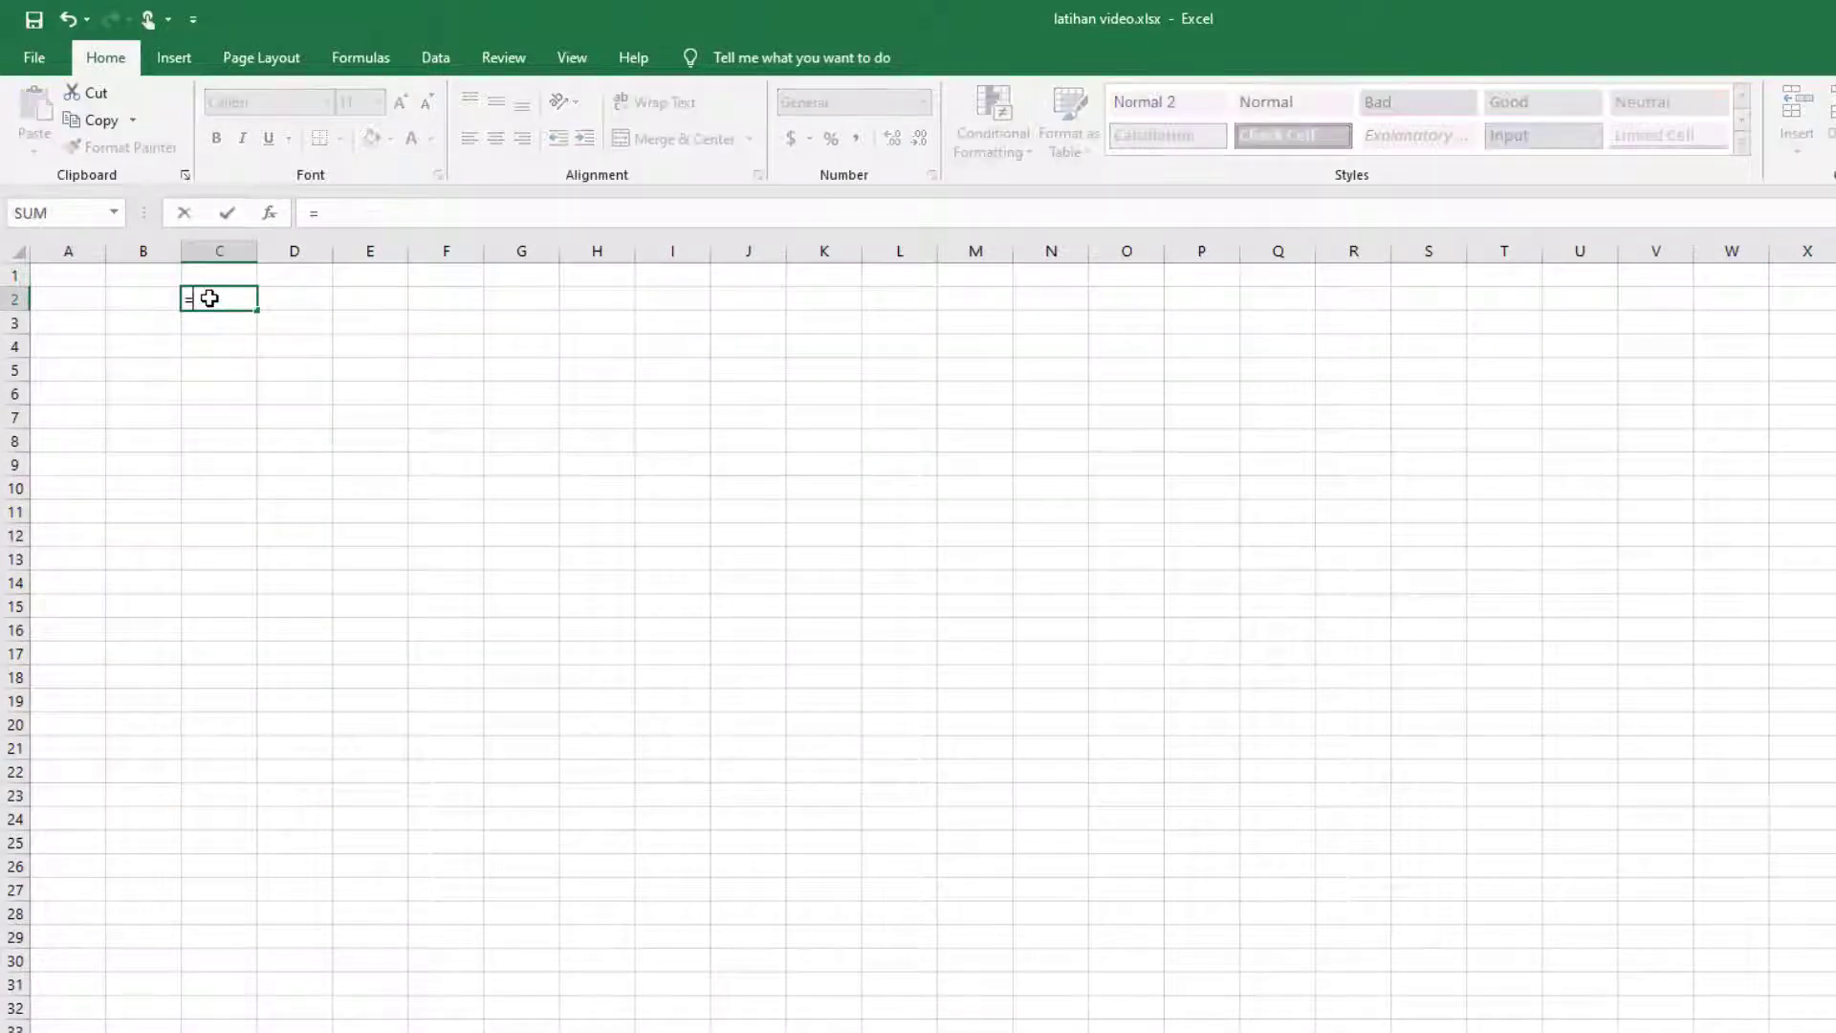
pyautogui.hotkey('ctrl', 'pageup')
pyautogui.hotkey('ctrl', 'pageup')
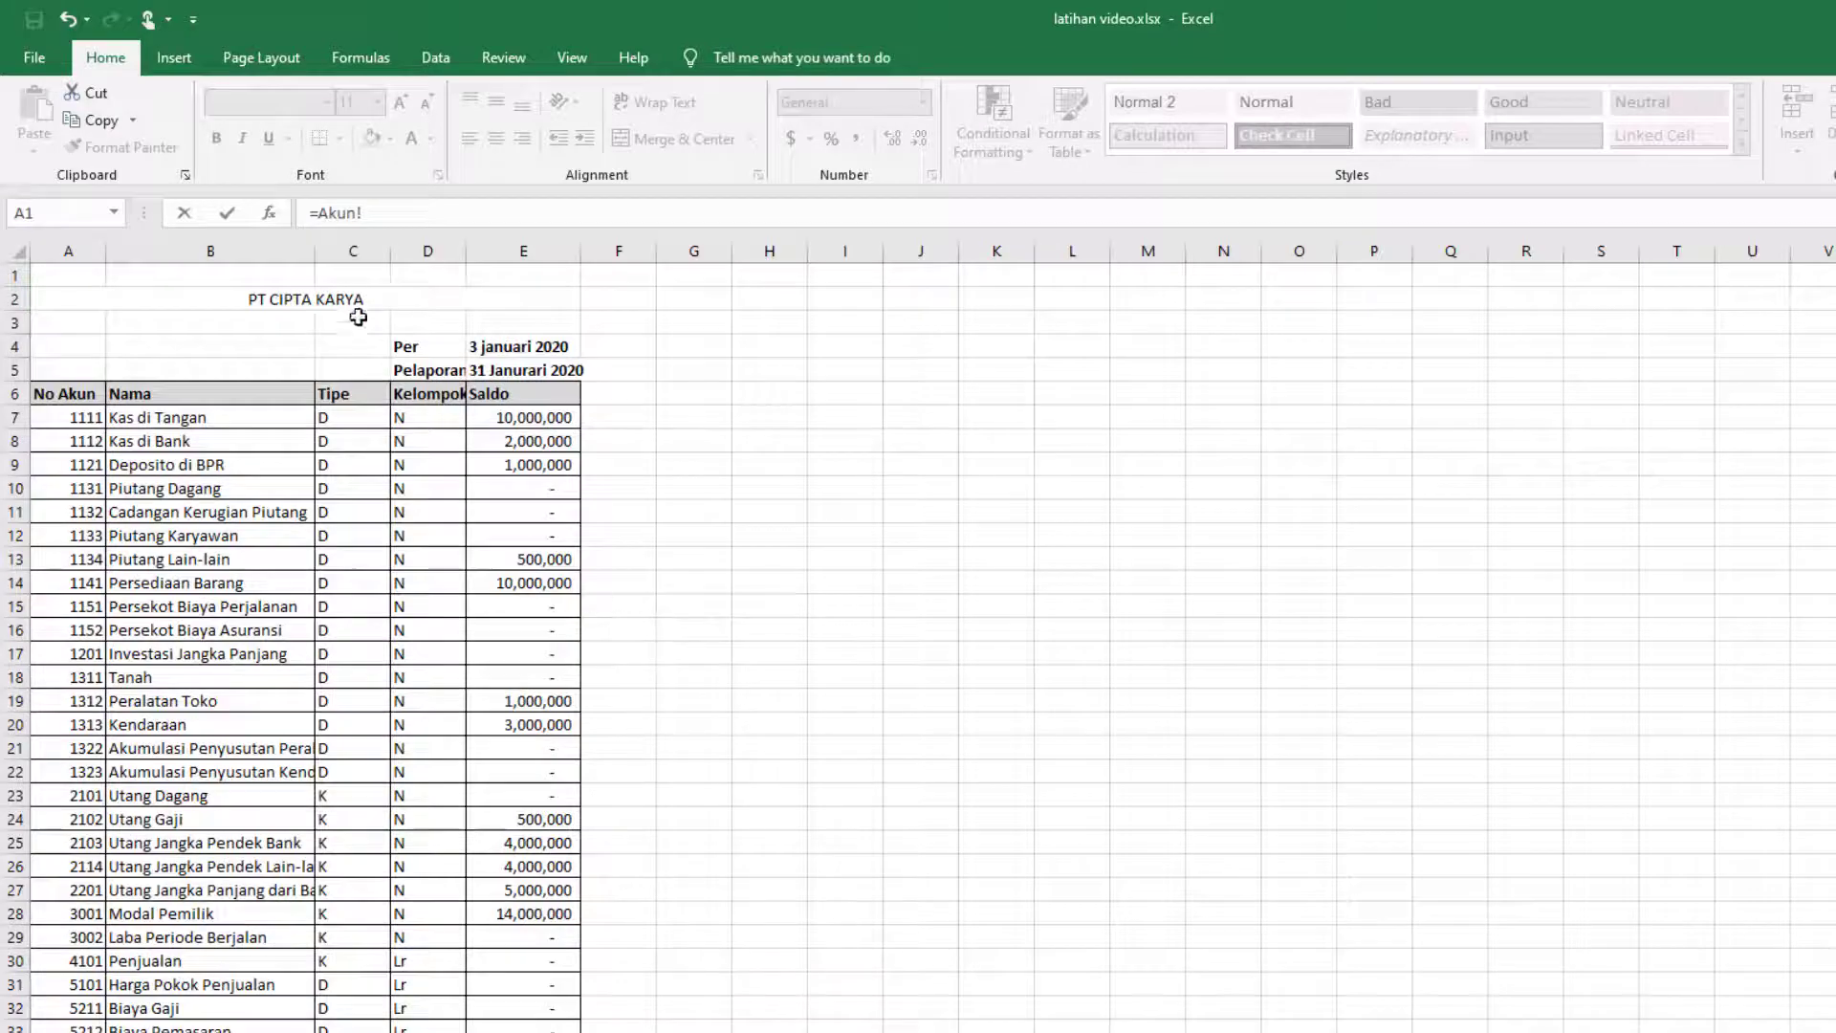
pyautogui.click(313, 299)
pyautogui.press('Return')
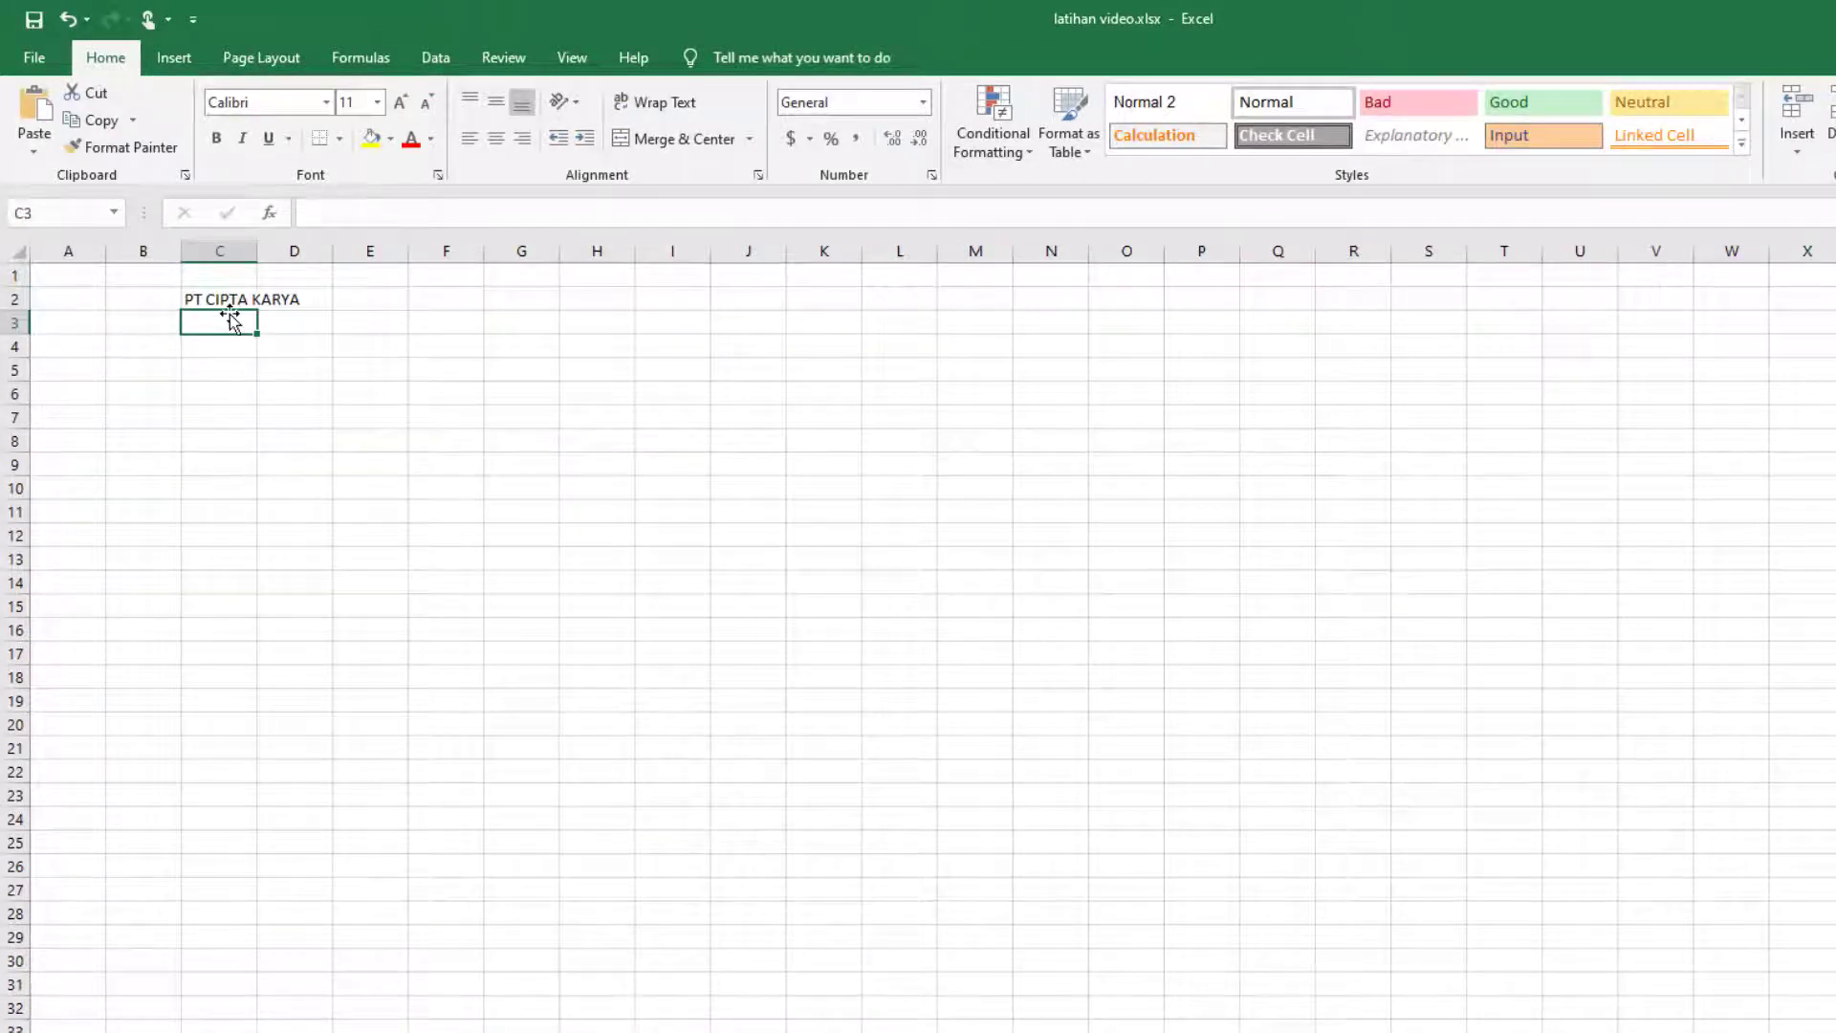
# Step: Link C3 of the new sheet to the report date in cell C3 of the BukuBesar sheet
pyautogui.write('=')
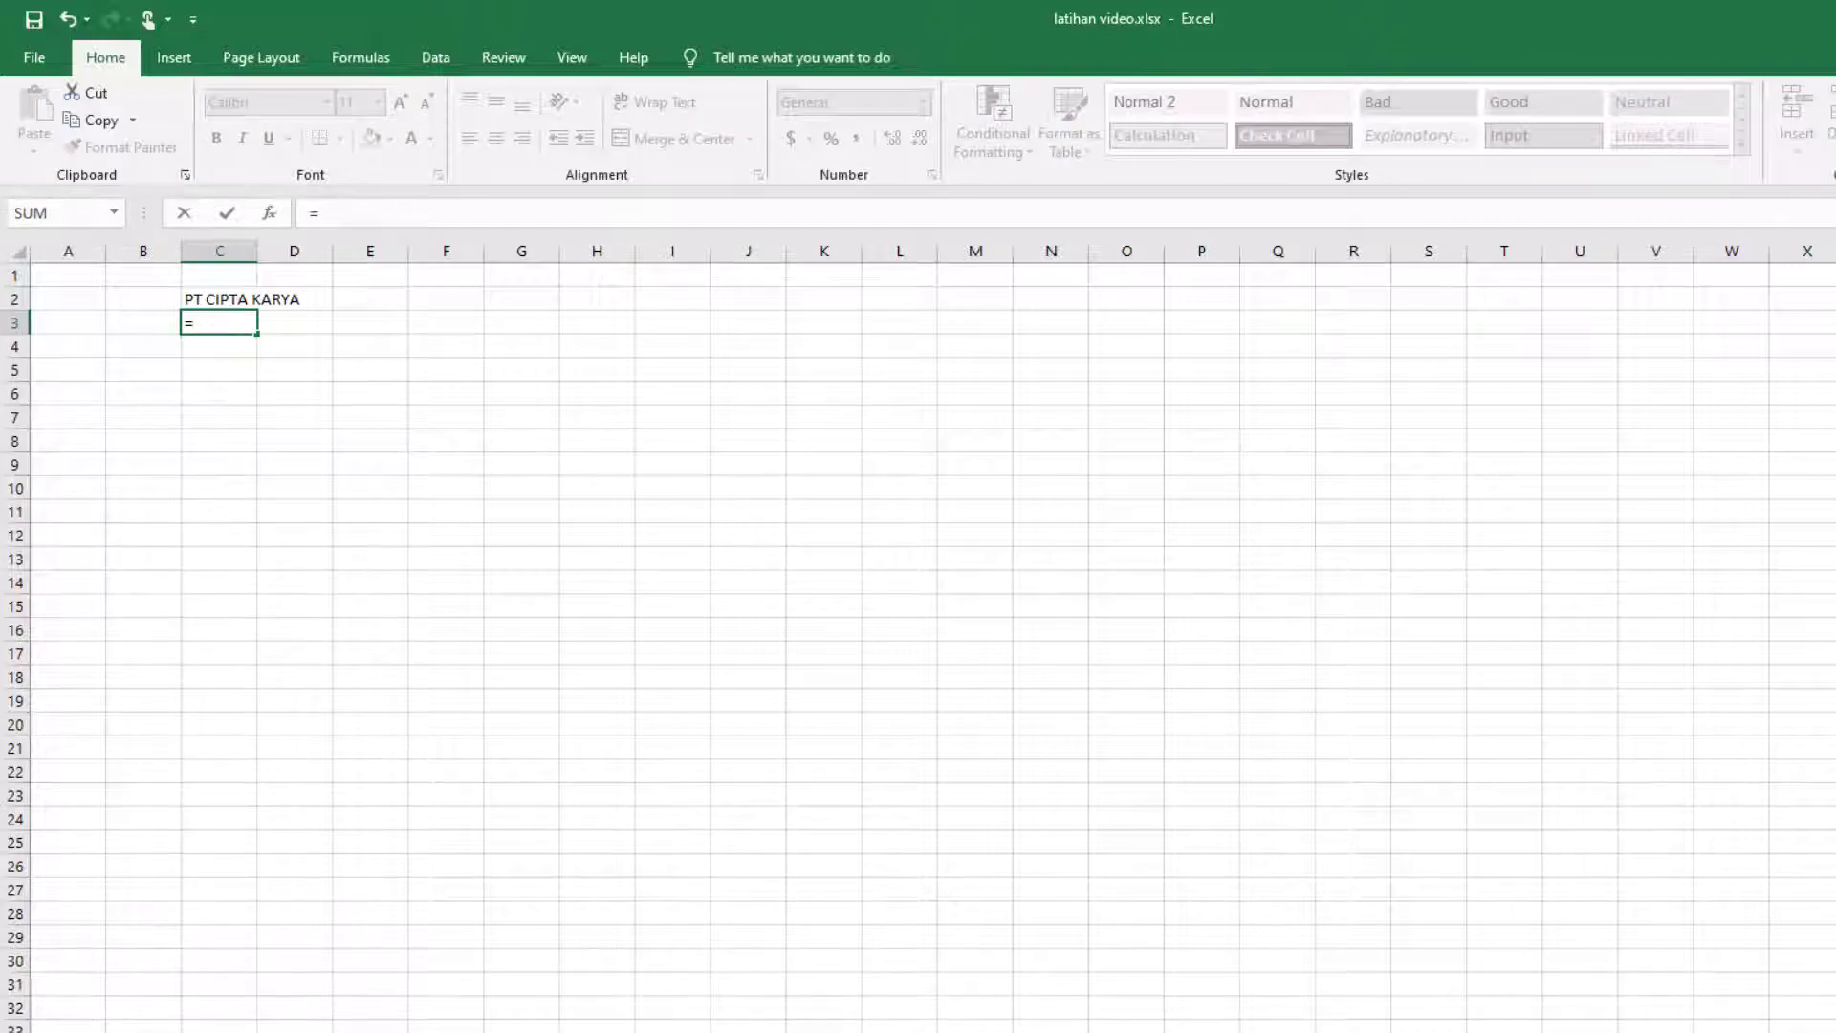
pyautogui.click(312, 1032)
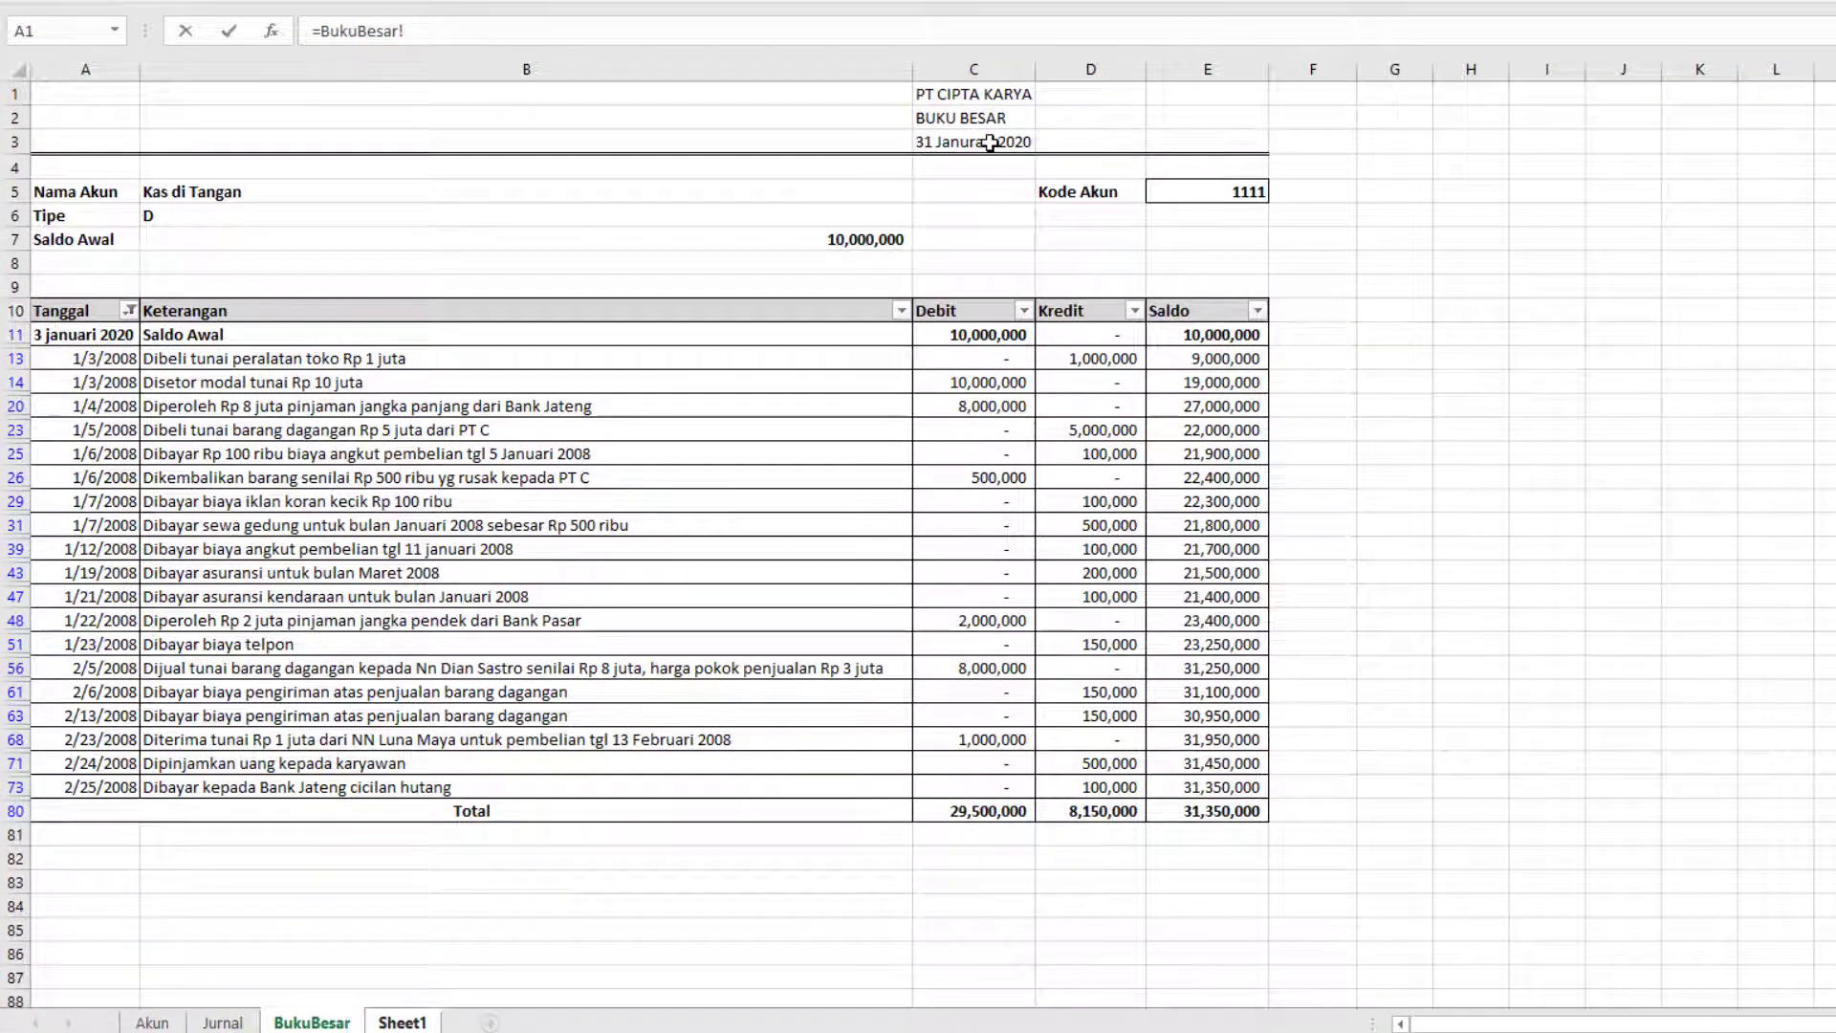
pyautogui.click(990, 144)
pyautogui.press('Return')
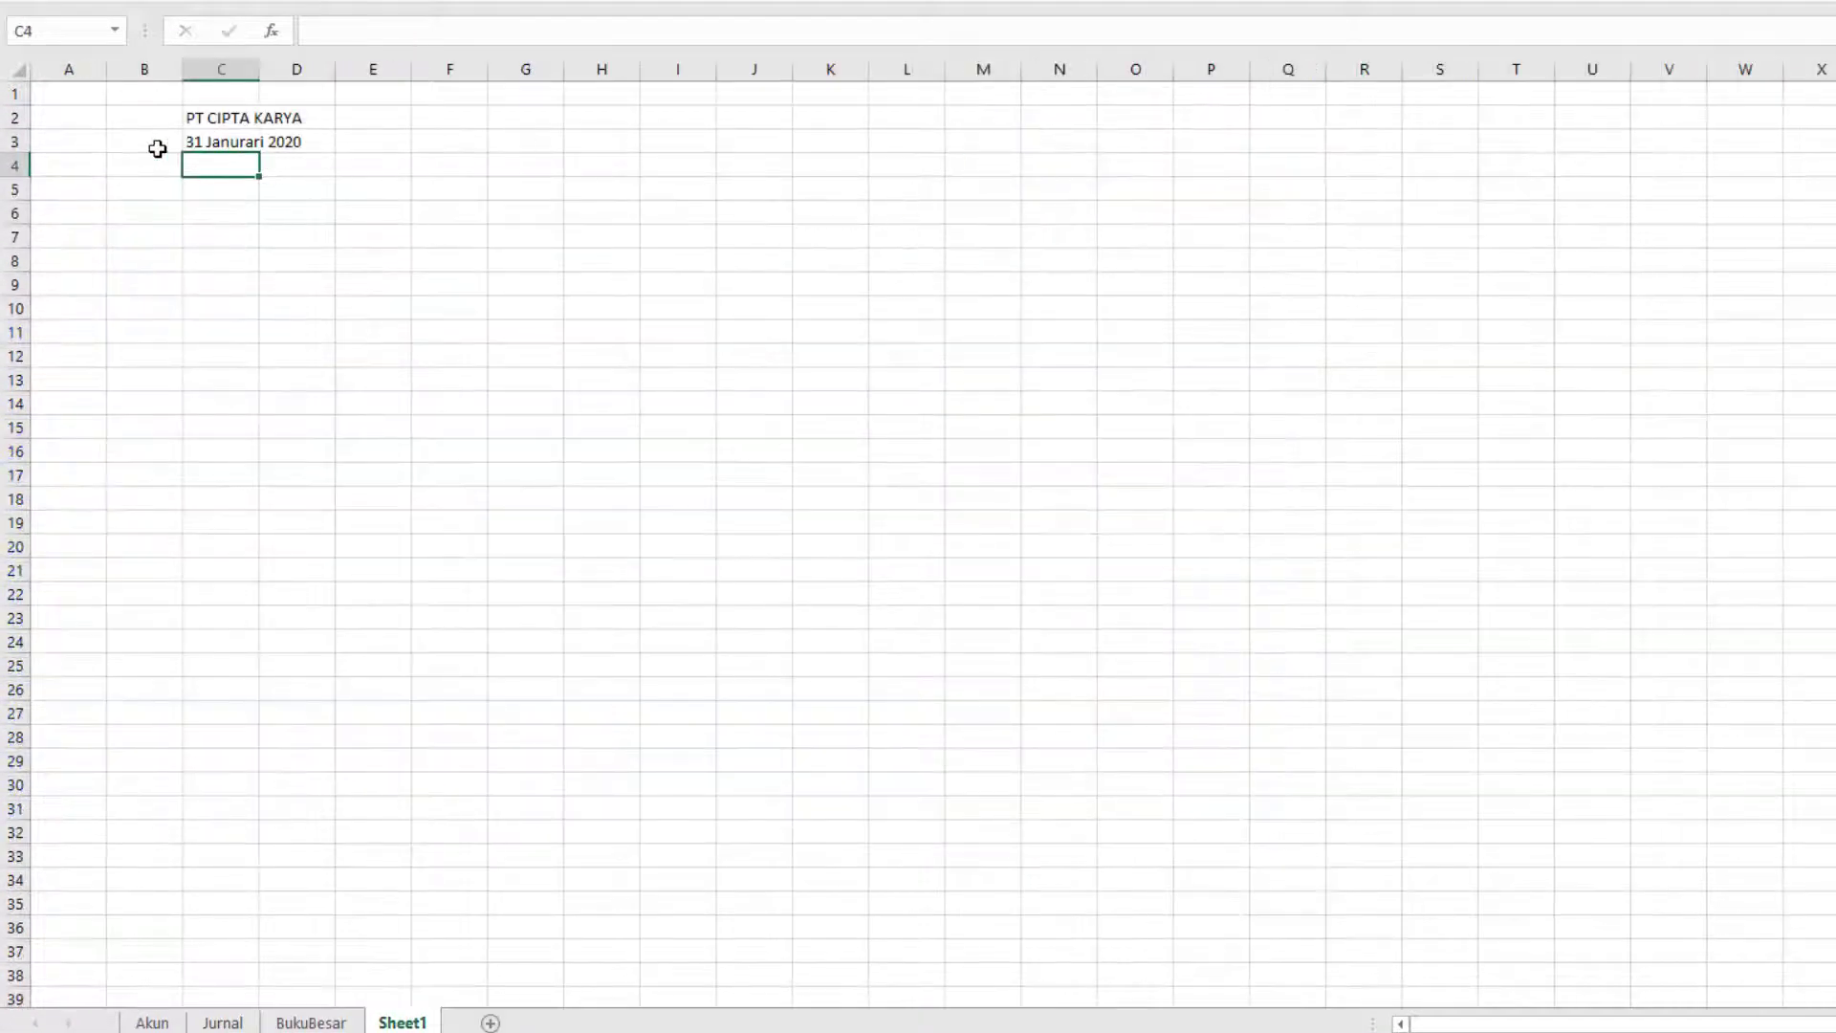
# Step: Insert a row above the report date and enter the title "Neraca Saldo" in C3
pyautogui.click(15, 141)
pyautogui.rightClick(15, 141)
pyautogui.click(111, 287)
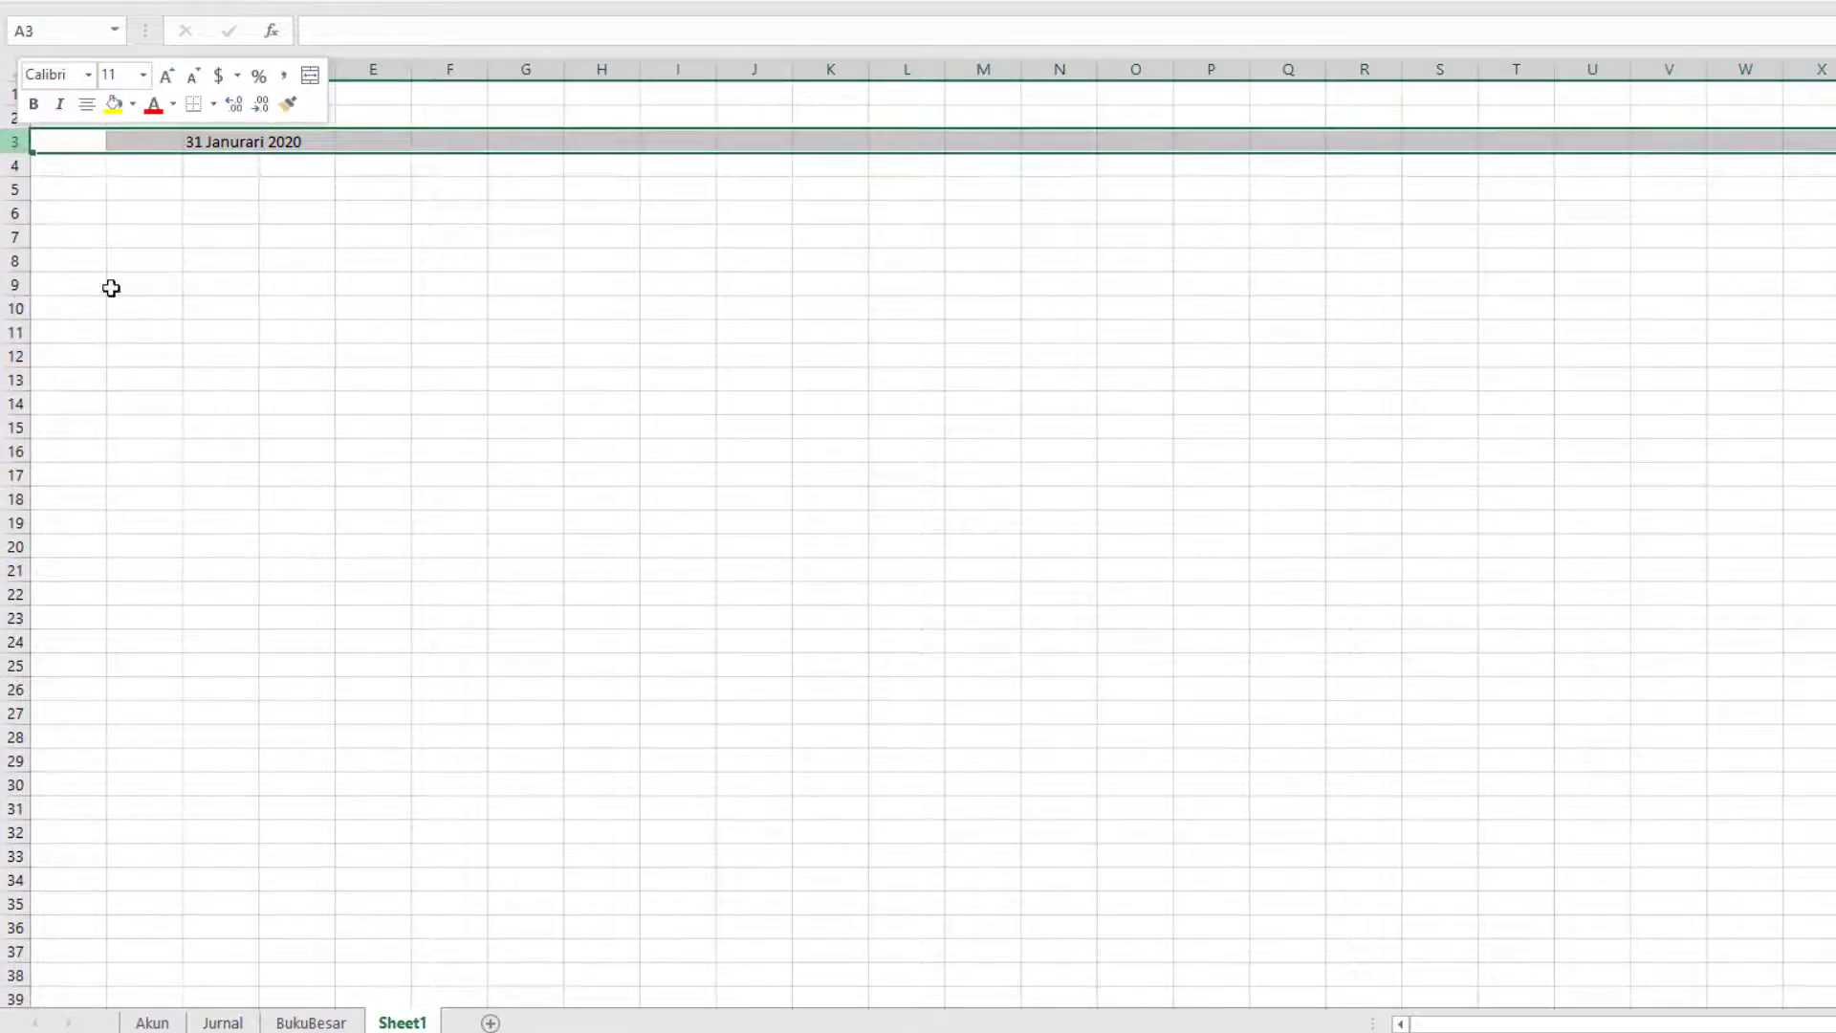
pyautogui.click(216, 145)
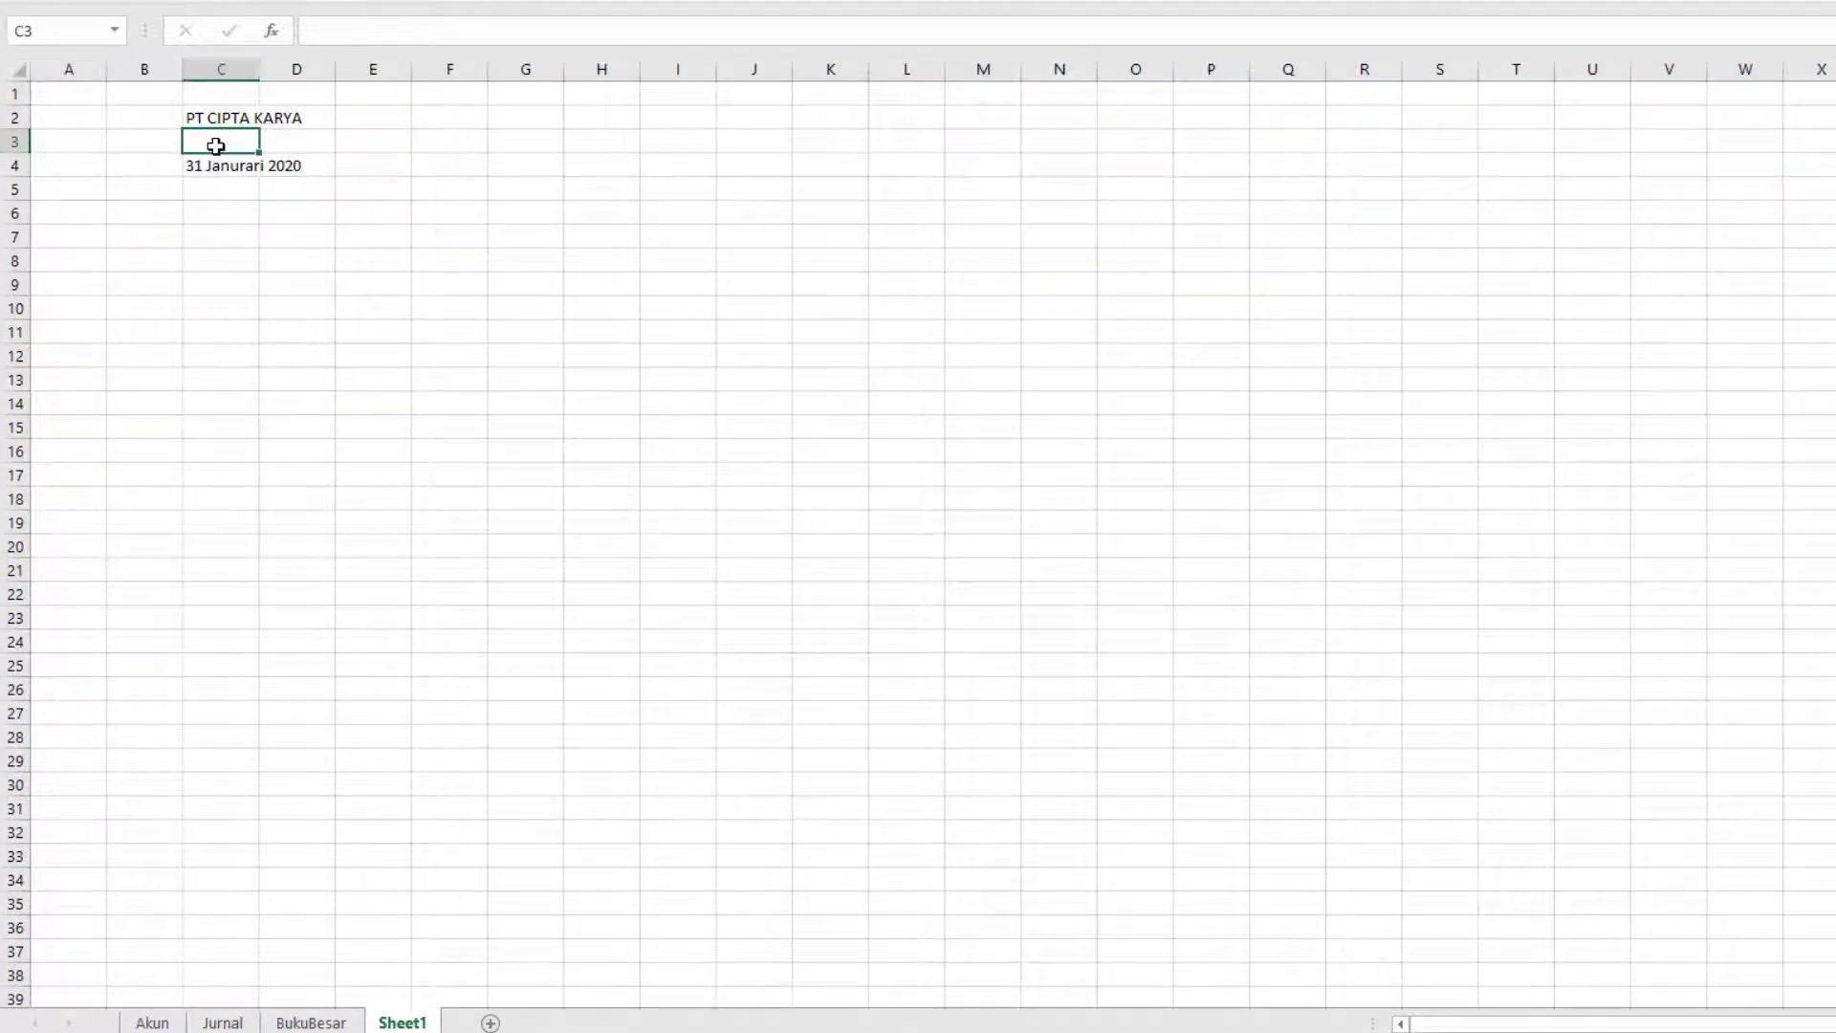
pyautogui.write('Neraca Sa')
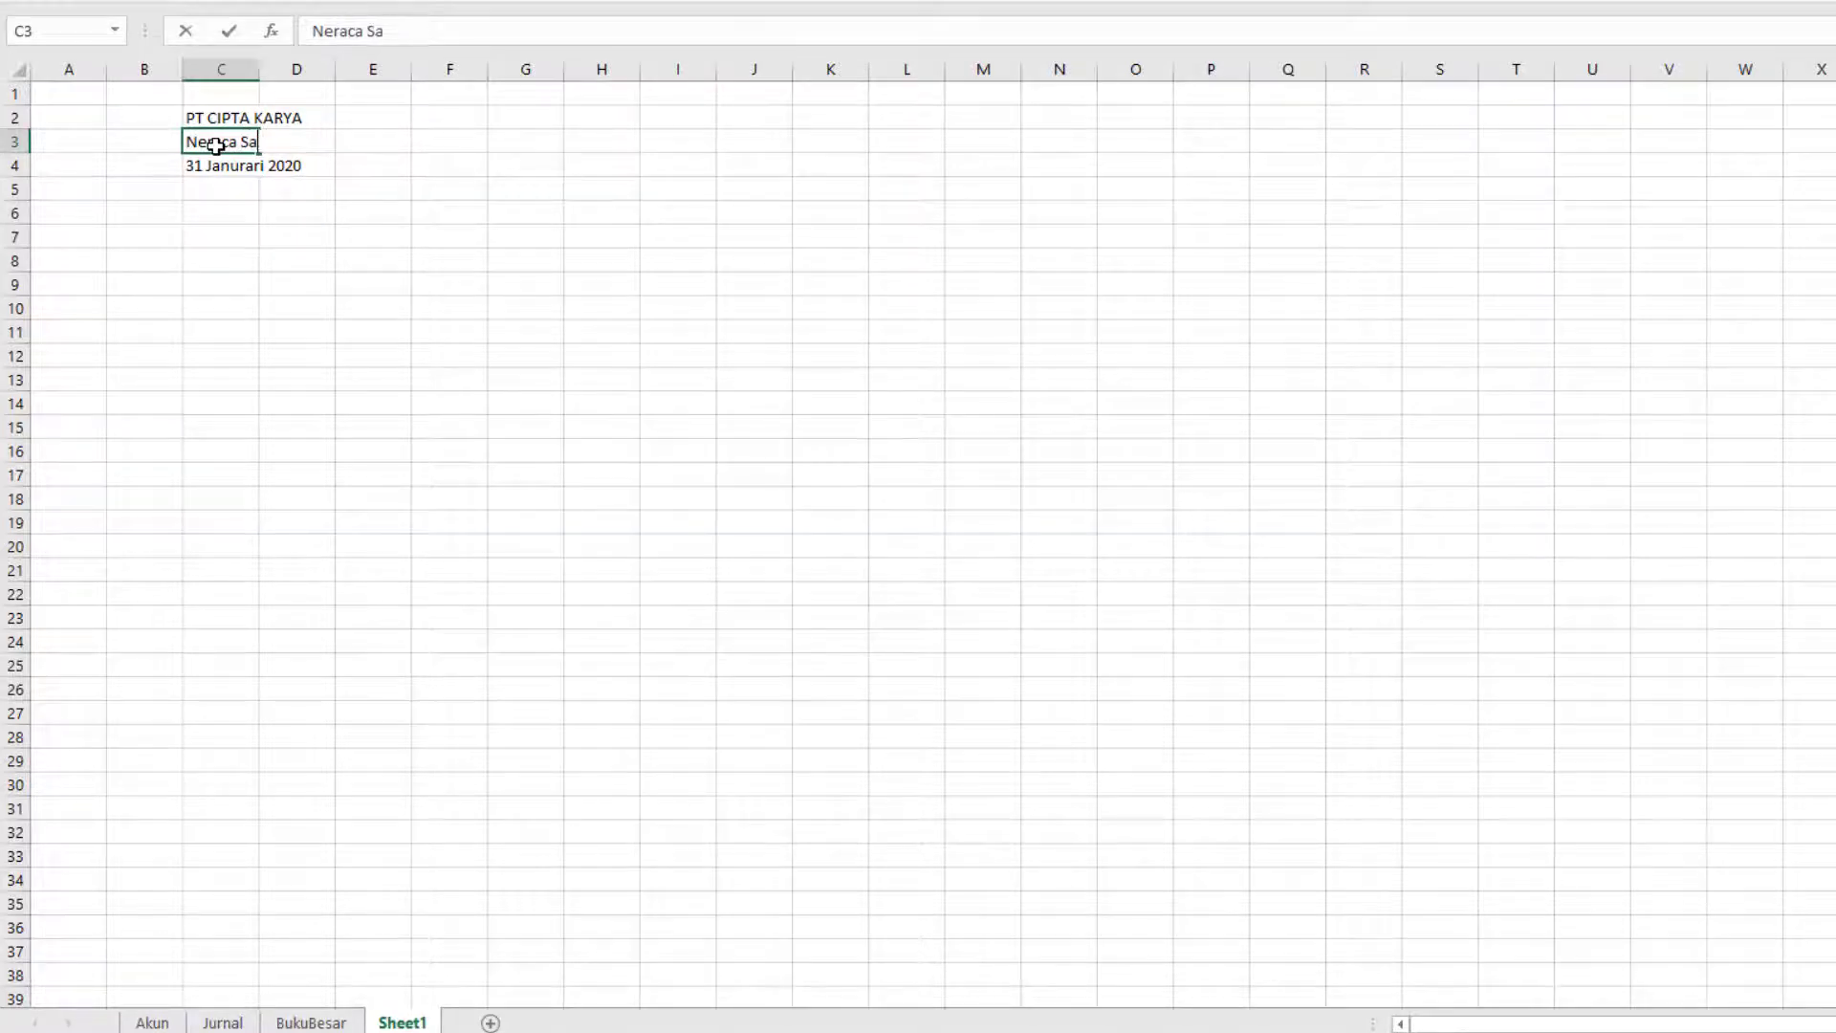
pyautogui.write('ldo')
pyautogui.press('Tab')
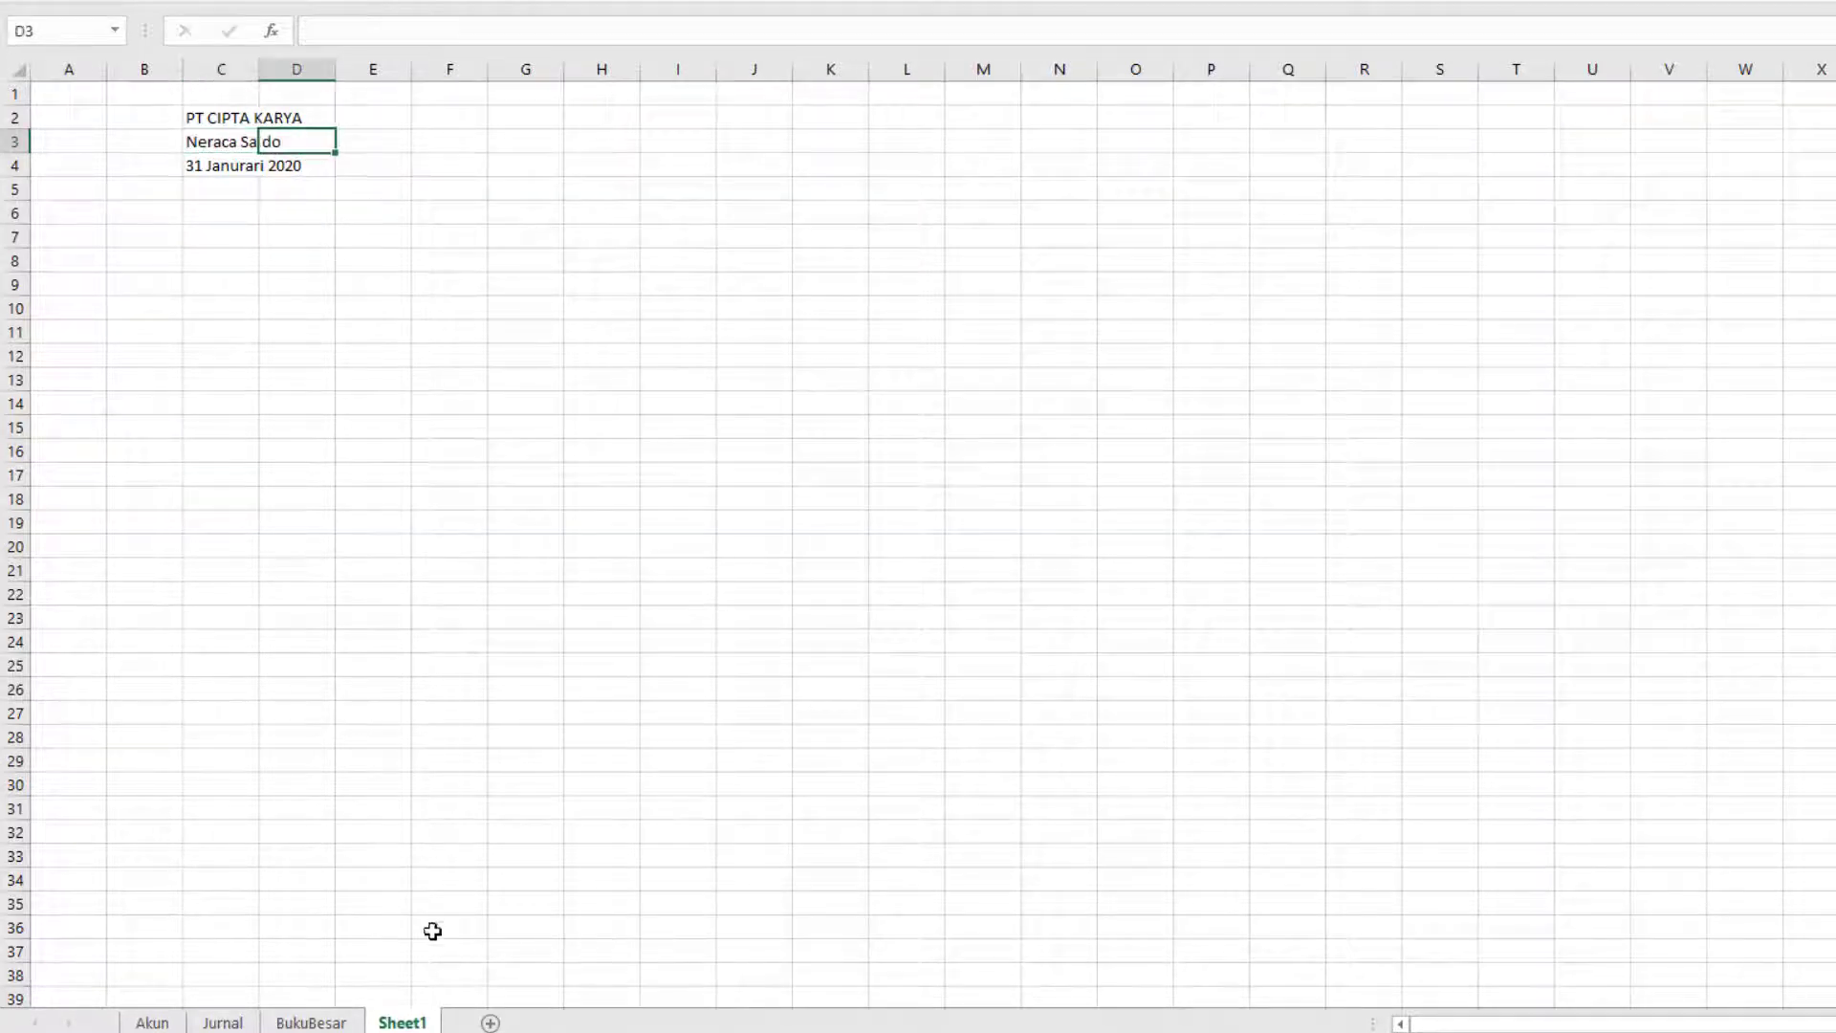
# Step: Rename the new worksheet as NeracaSaldo
pyautogui.doubleClick(411, 1022)
pyautogui.write('neraca')
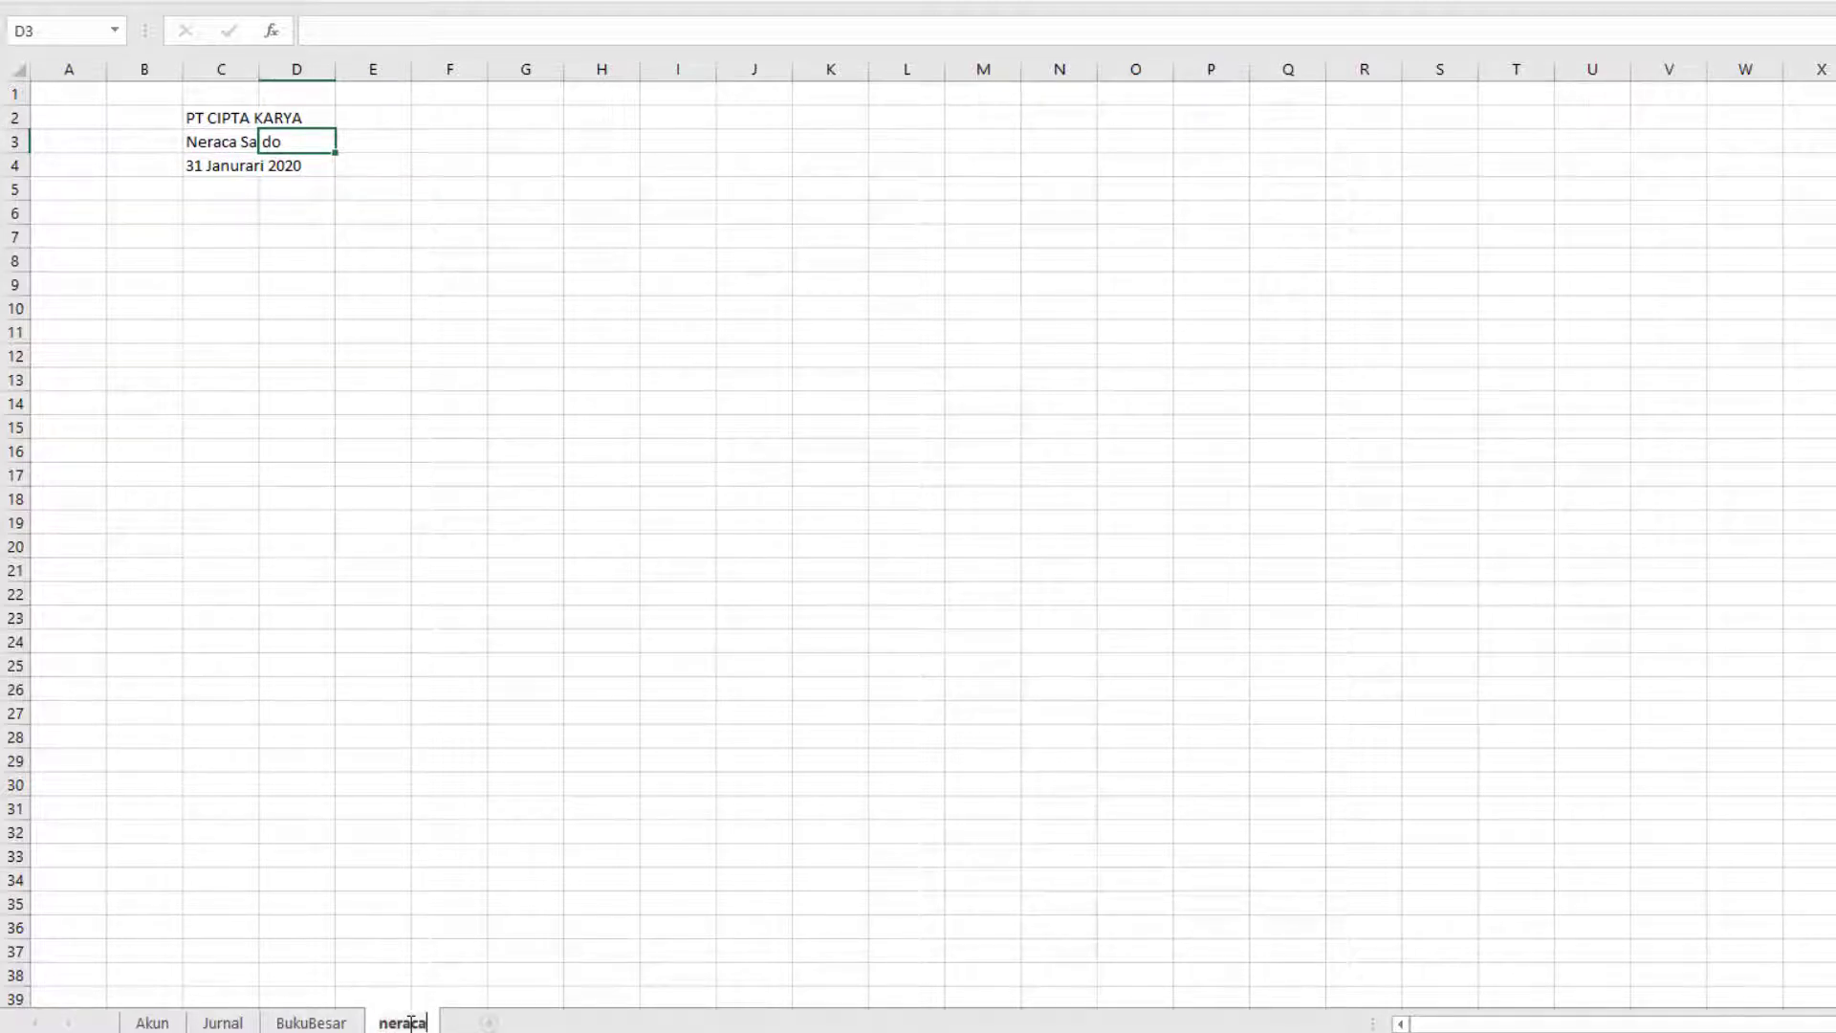
pyautogui.press('BackSpace')
pyautogui.press('BackSpace')
pyautogui.press('BackSpace')
pyautogui.press('BackSpace')
pyautogui.press('BackSpace')
pyautogui.press('BackSpace')
pyautogui.write('NeracaSaldo')
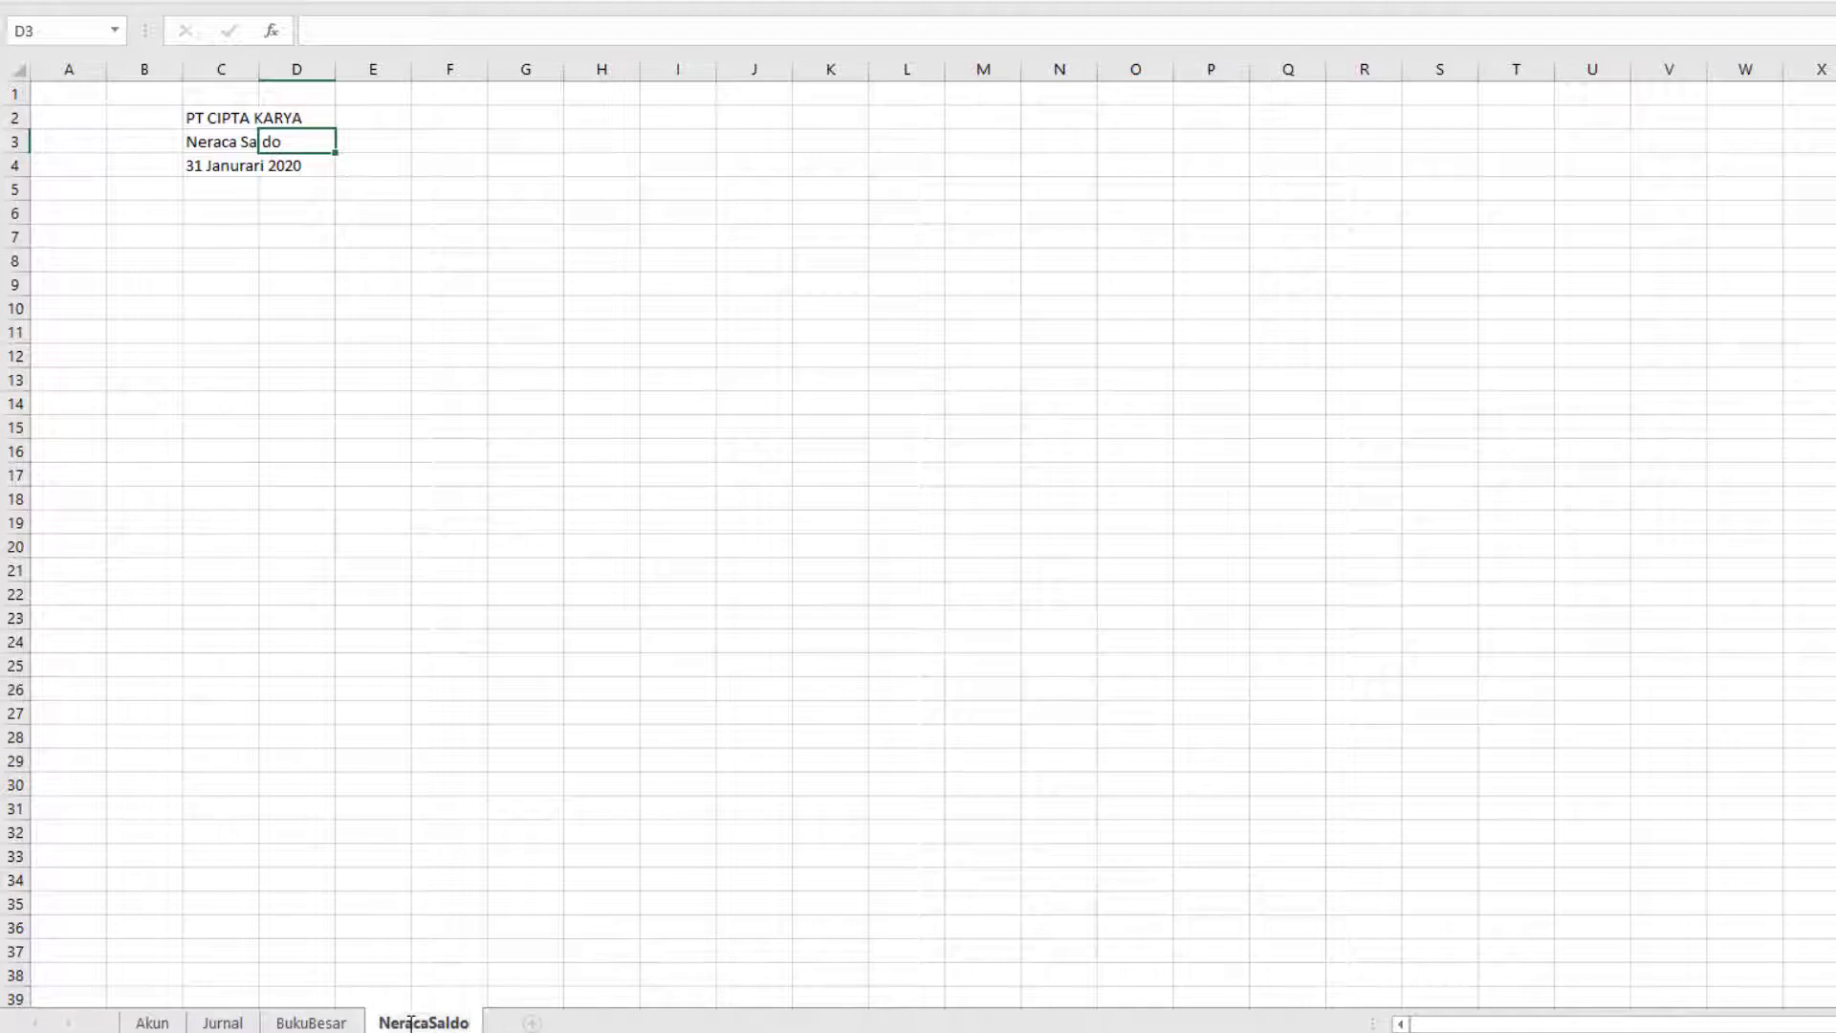
pyautogui.press('Return')
# Step: Enter the column header "tanggal" in A6 of the NeracaSaldo sheet
pyautogui.click(207, 186)
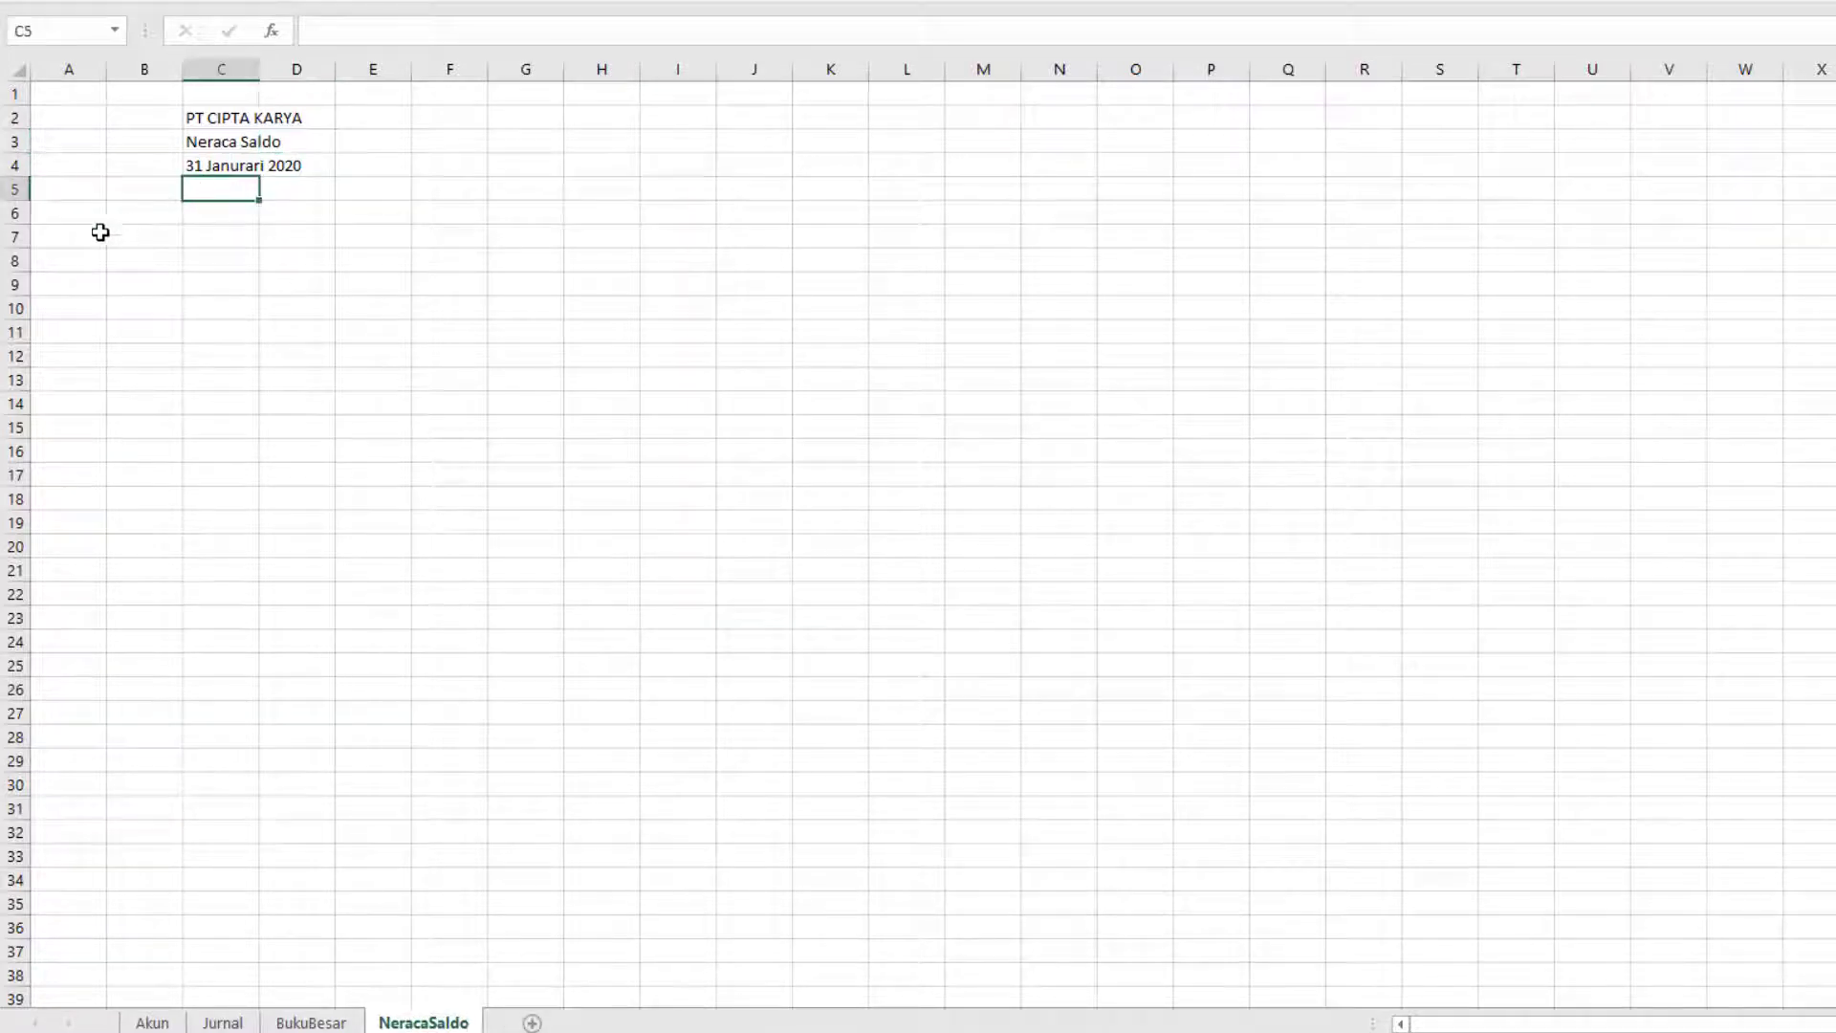
pyautogui.click(54, 218)
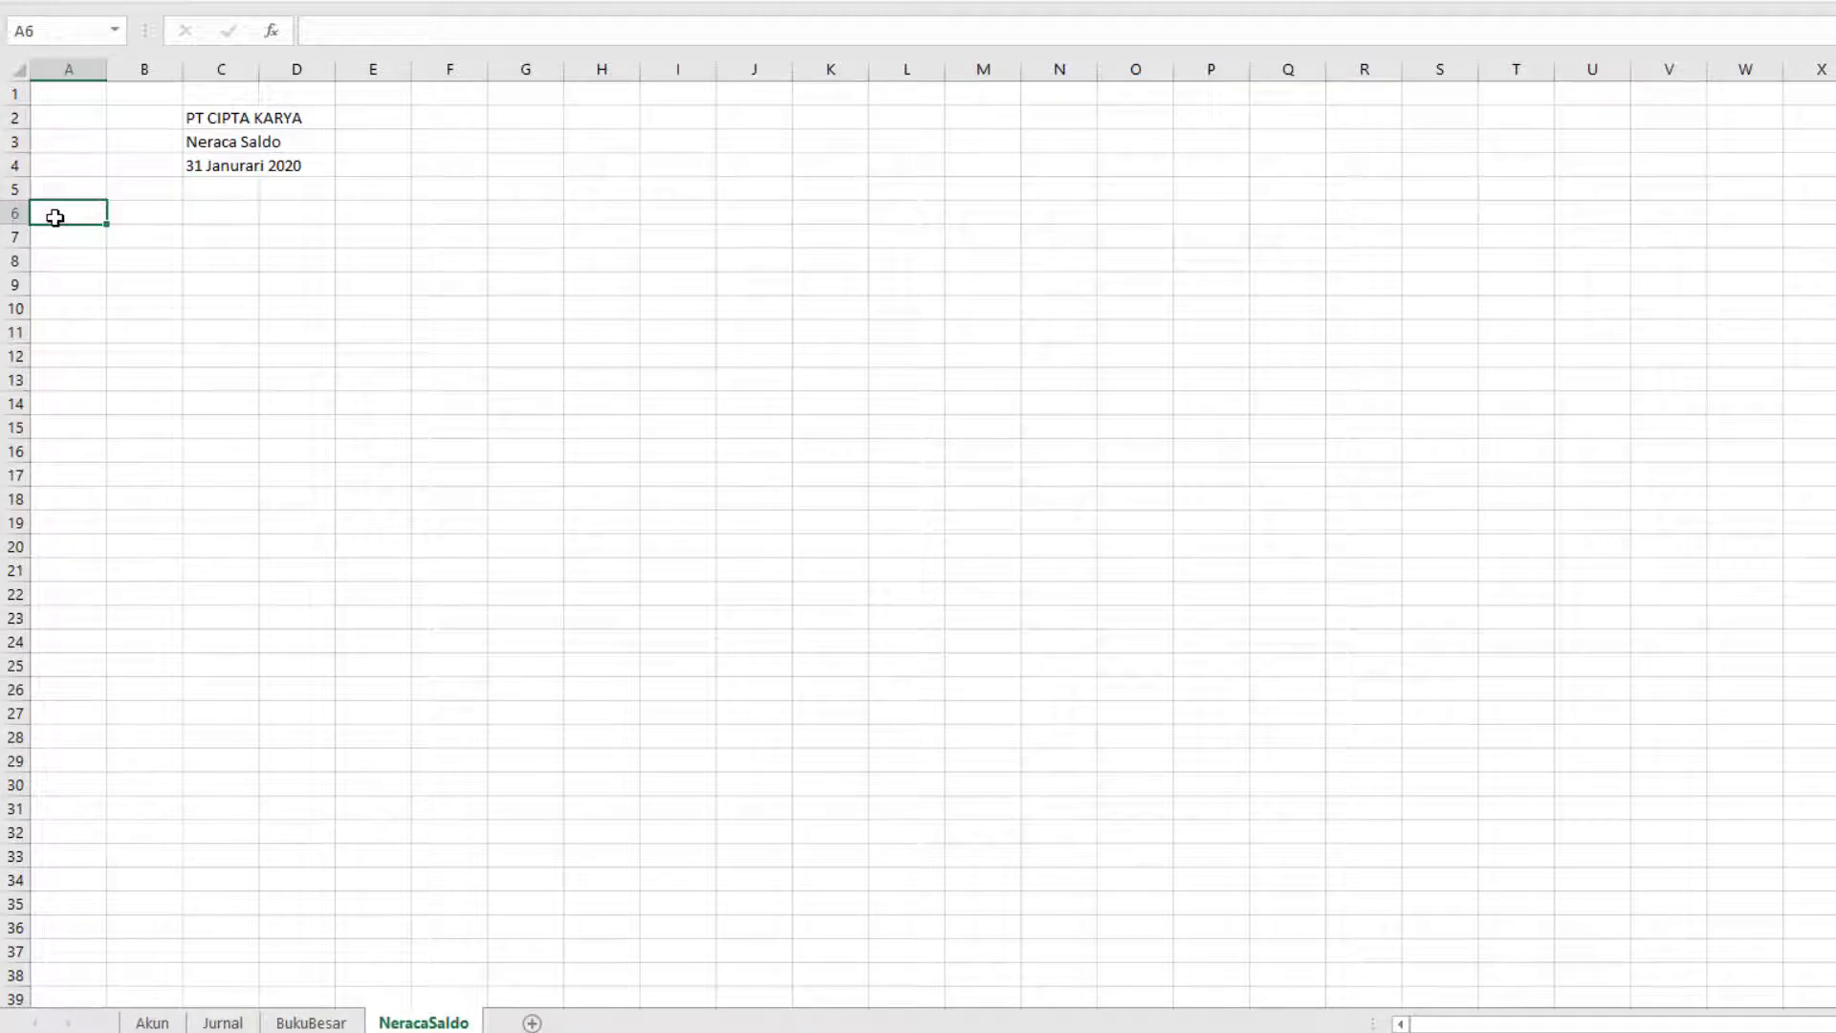
pyautogui.click(285, 1031)
pyautogui.click(61, 188)
pyautogui.click(68, 213)
pyautogui.write('tanggal')
pyautogui.press('Tab')
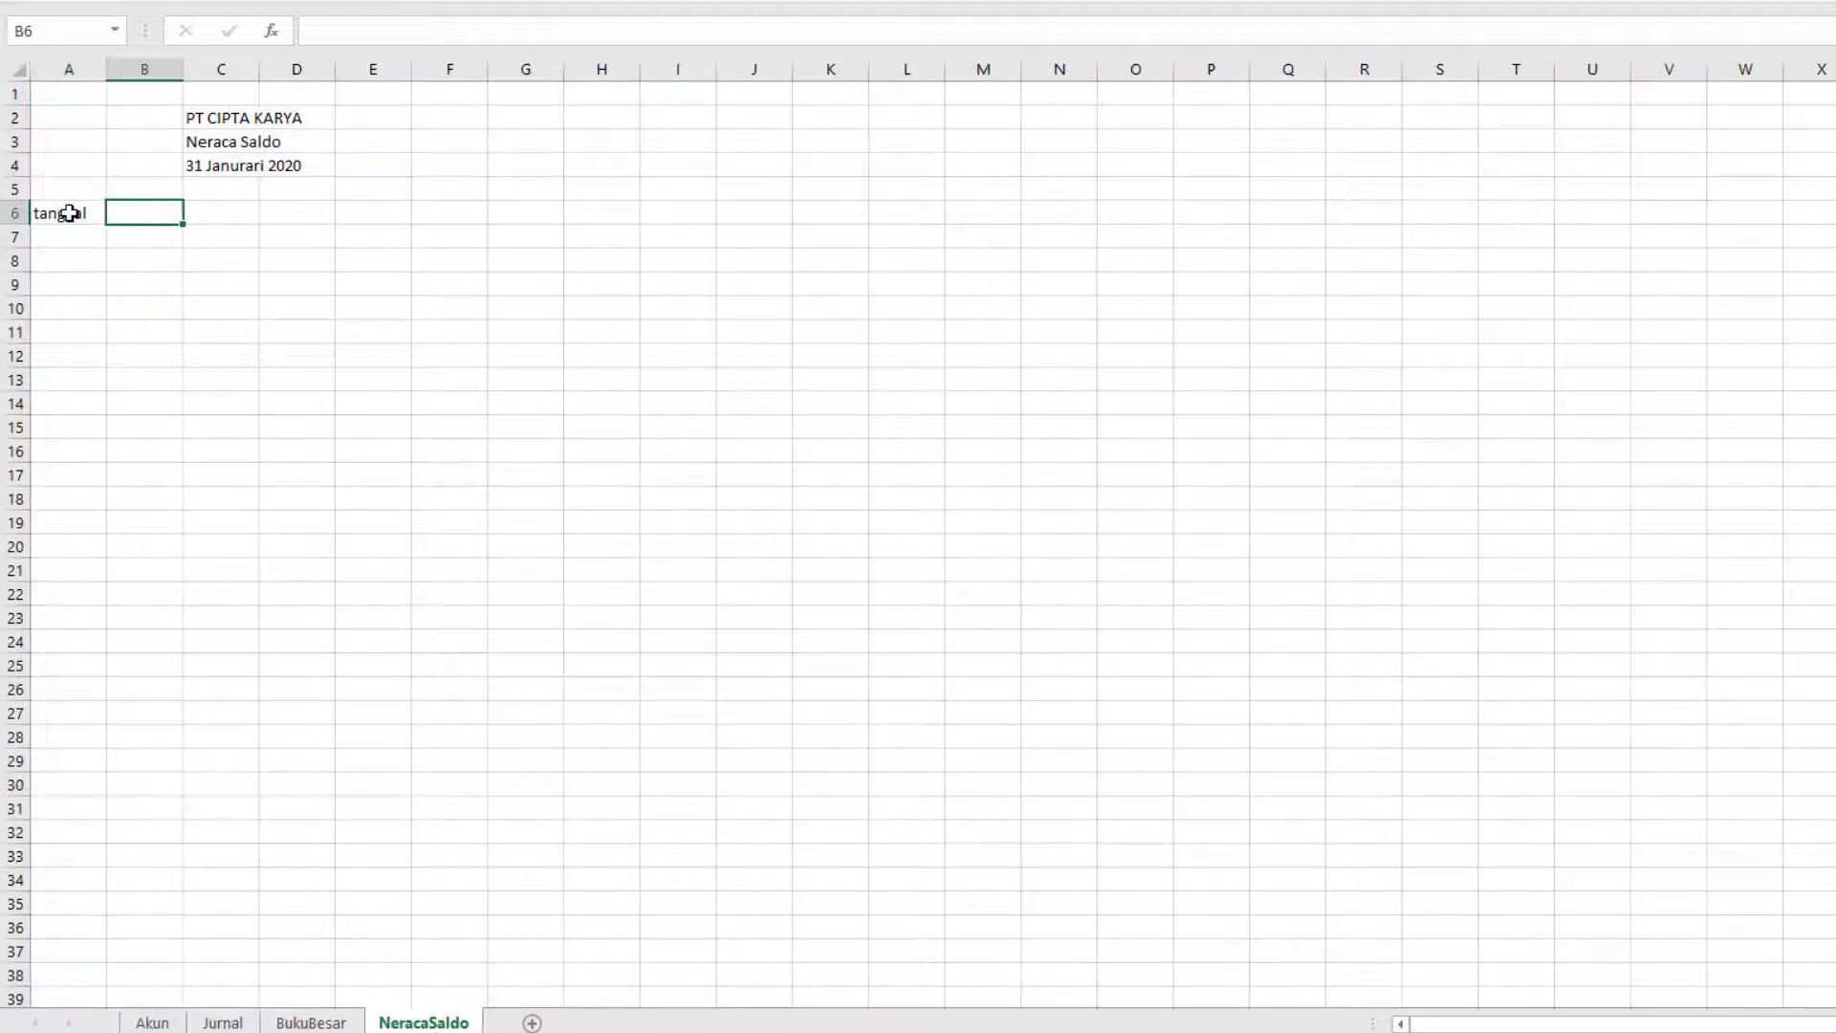
# Step: Re-enter the header in A6 as "Tanggal" and add the header "No Akun" in B6
pyautogui.click(69, 213)
pyautogui.write('Tangg')
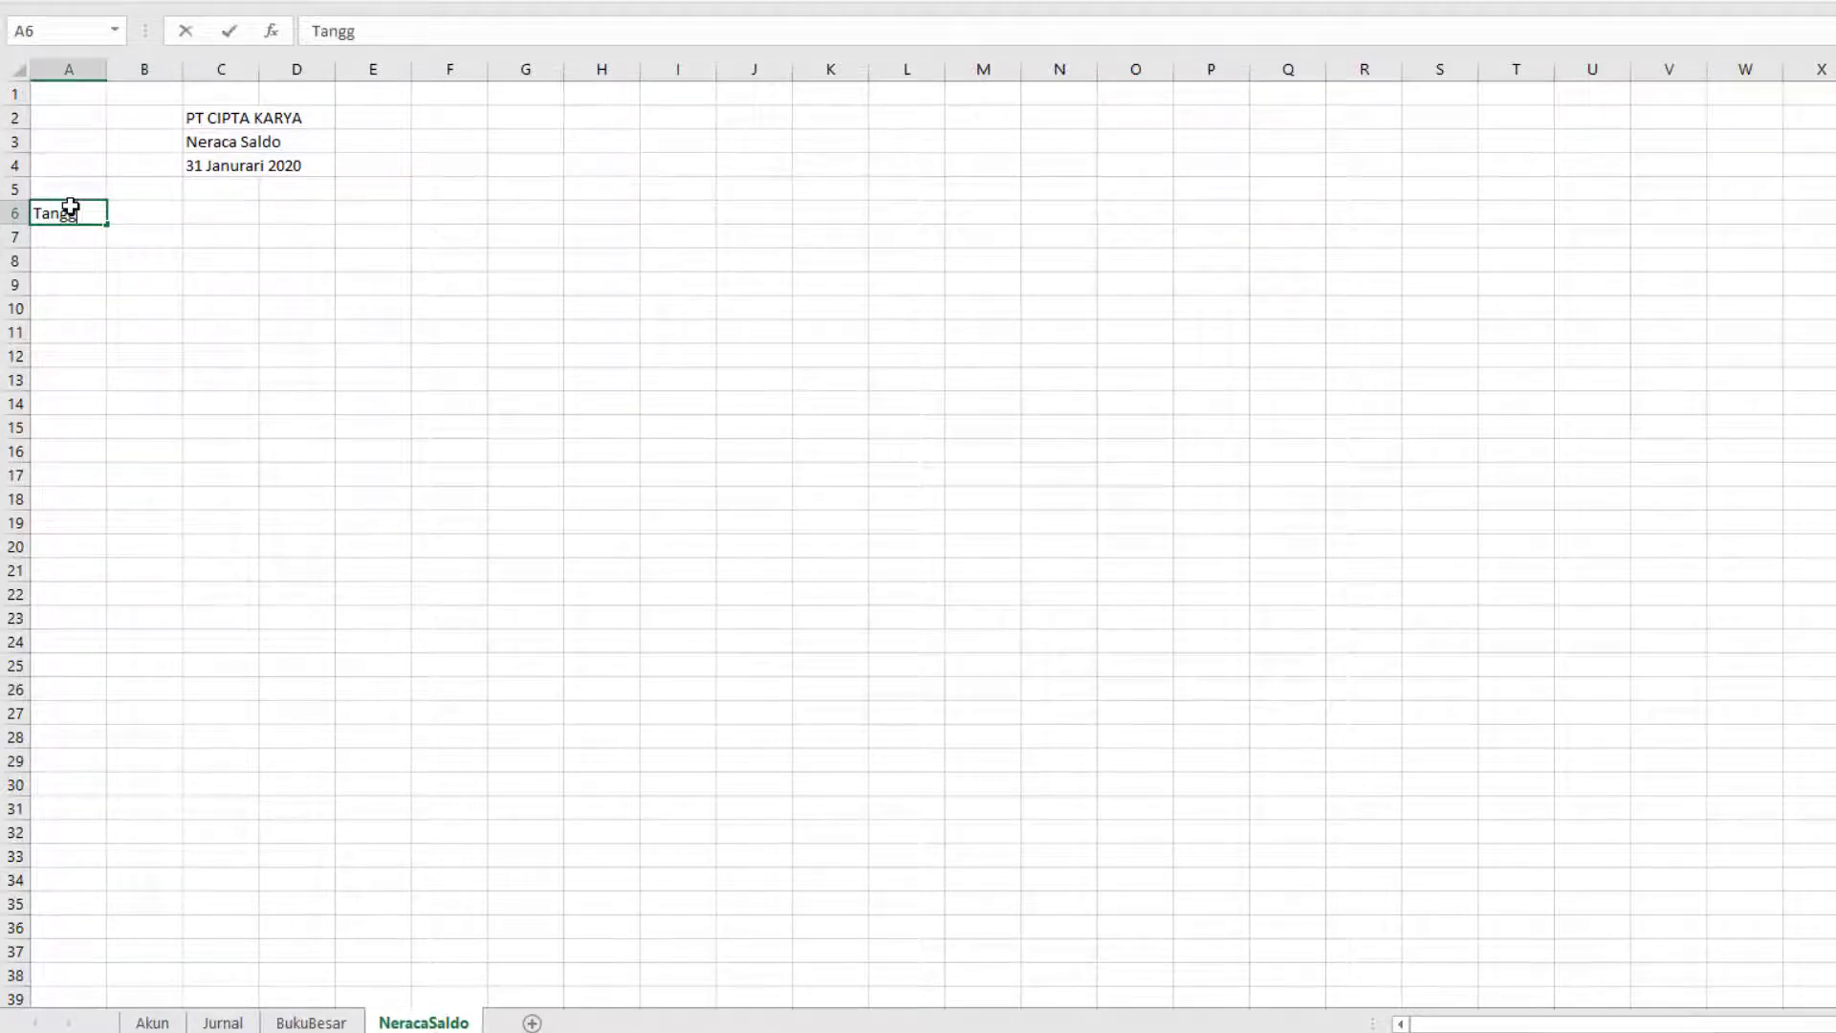
pyautogui.write('al')
pyautogui.press('Tab')
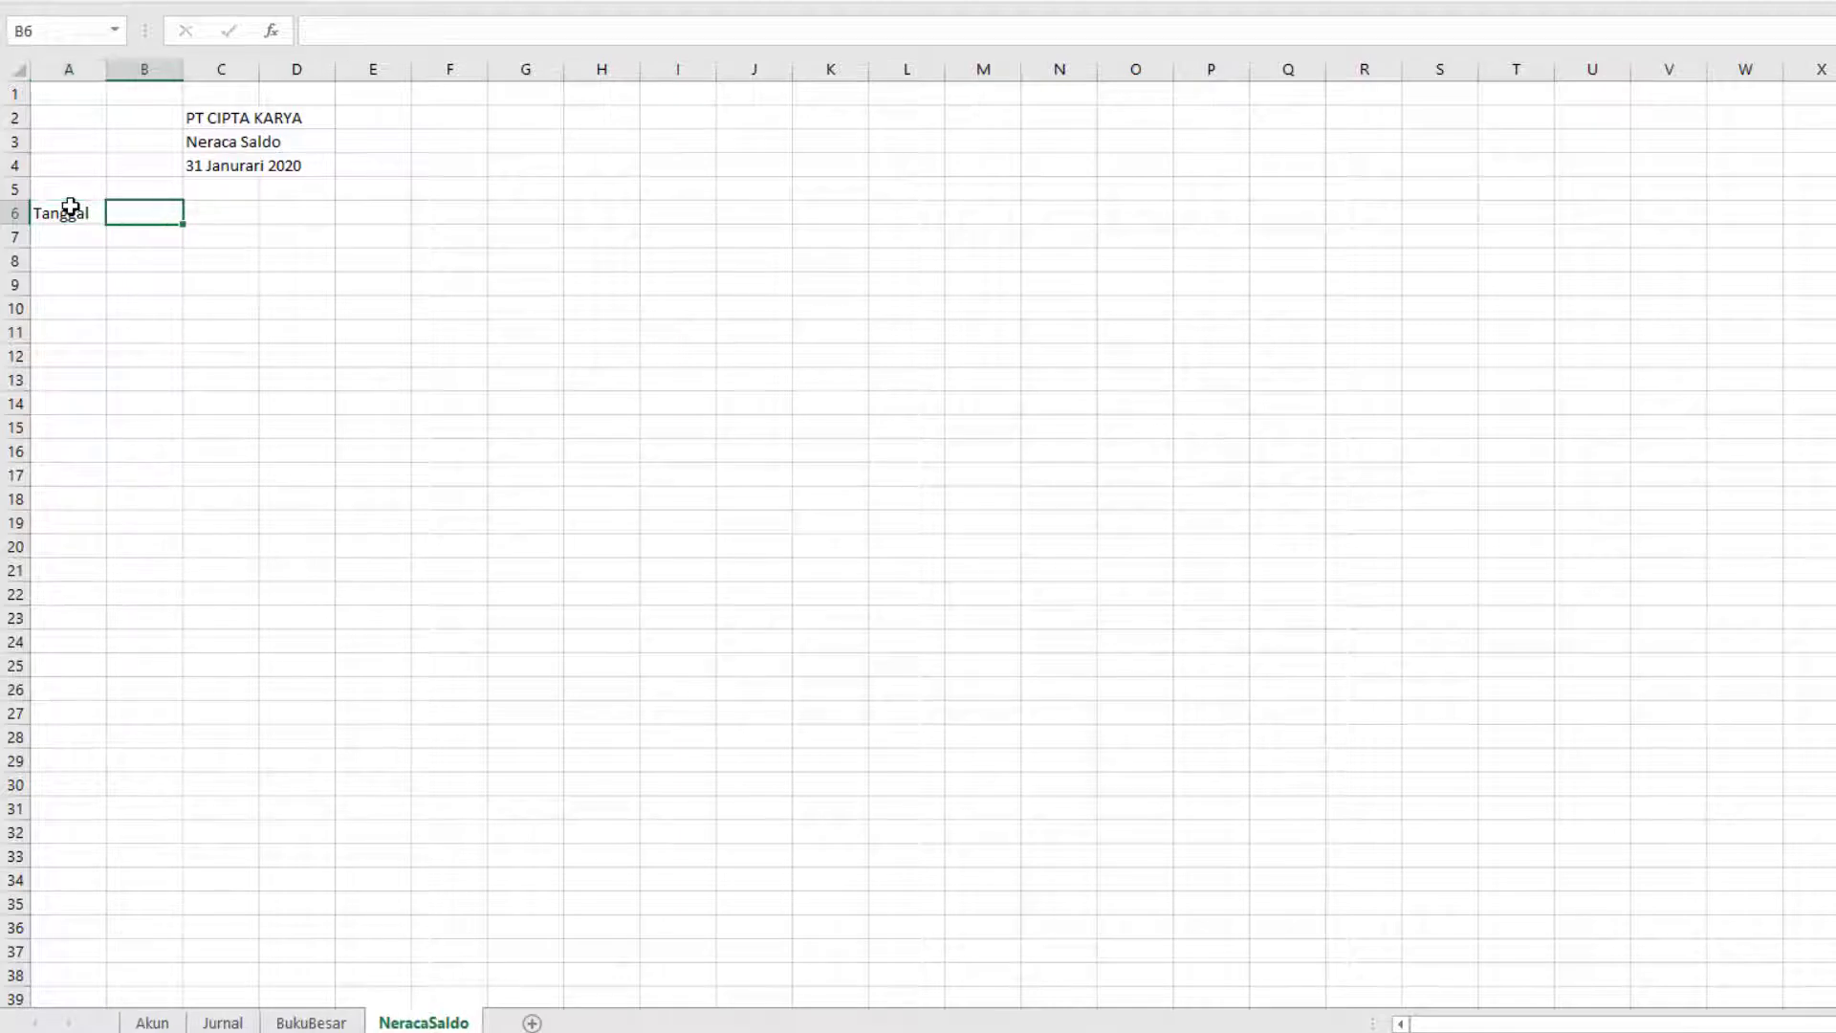
pyautogui.write('No Akun')
pyautogui.press('Tab')
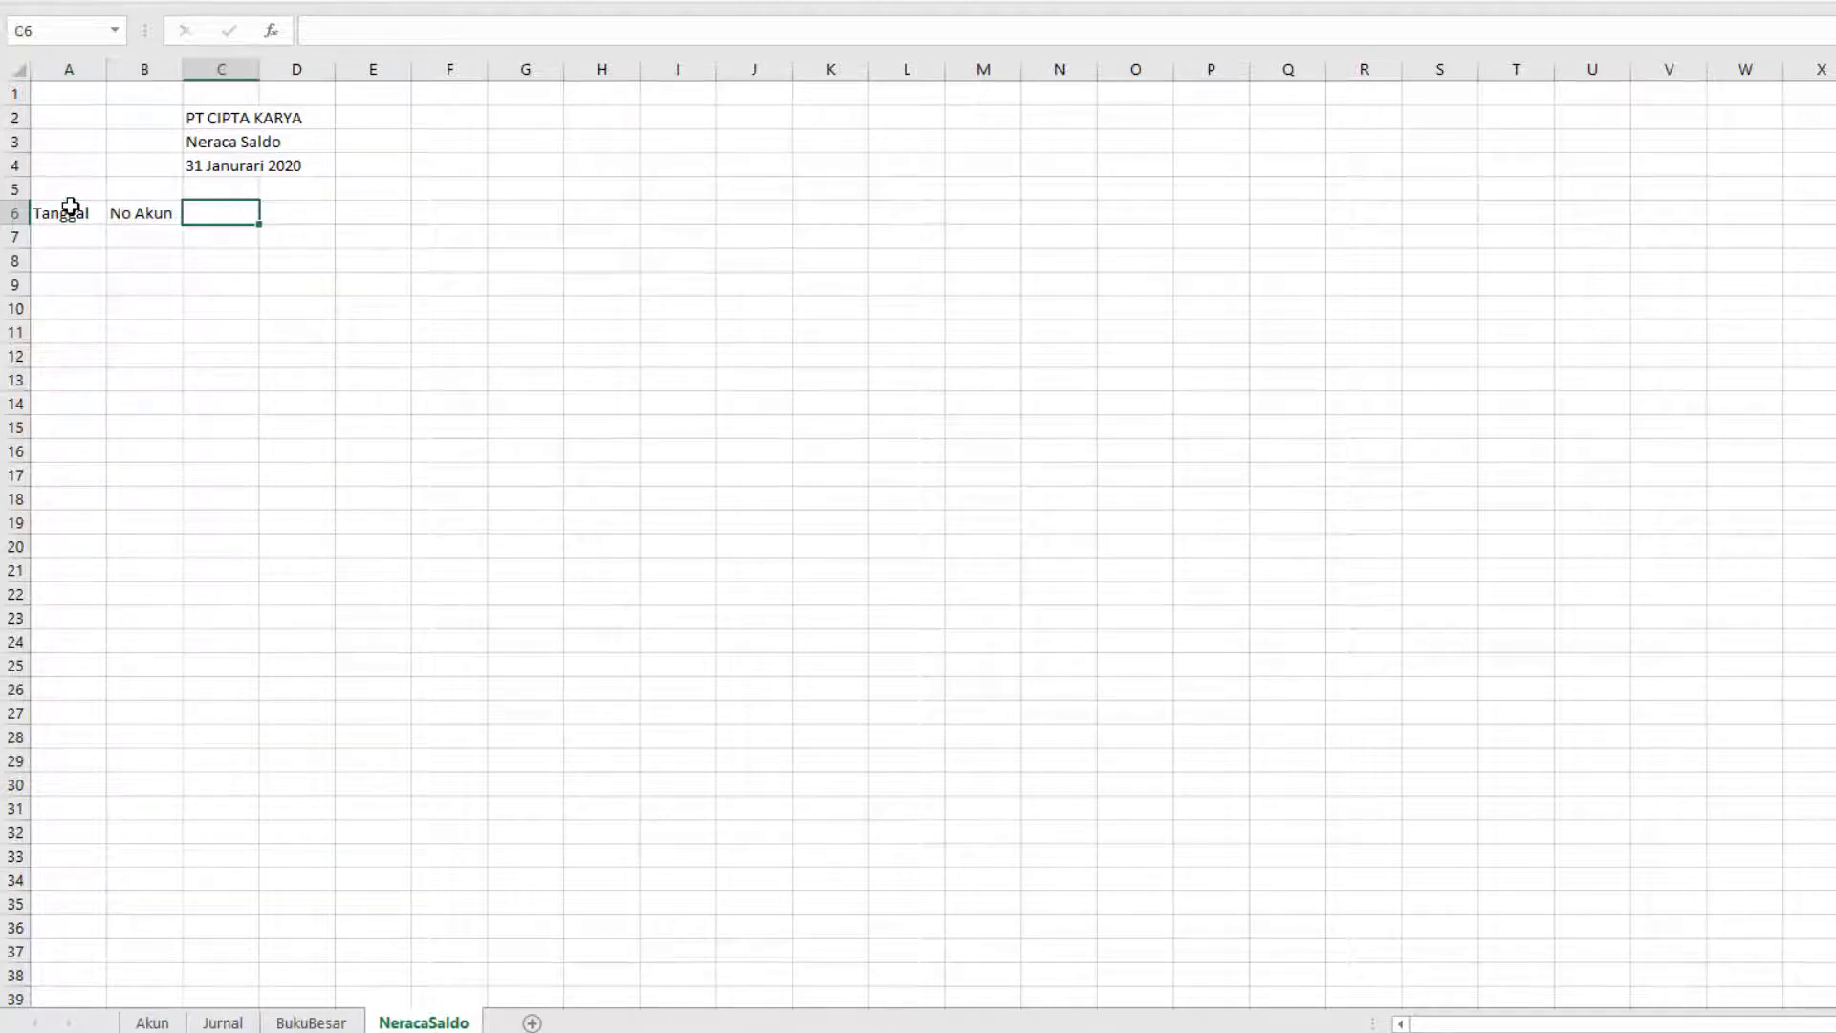
# Step: Enter the column header "Akun" in C6 of the NeracaSaldo sheet
pyautogui.write('Kode')
pyautogui.press('BackSpace')
pyautogui.press('BackSpace')
pyautogui.press('BackSpace')
pyautogui.press('BackSpace')
pyautogui.write('Akun')
pyautogui.press('Tab')
pyautogui.click(144, 209)
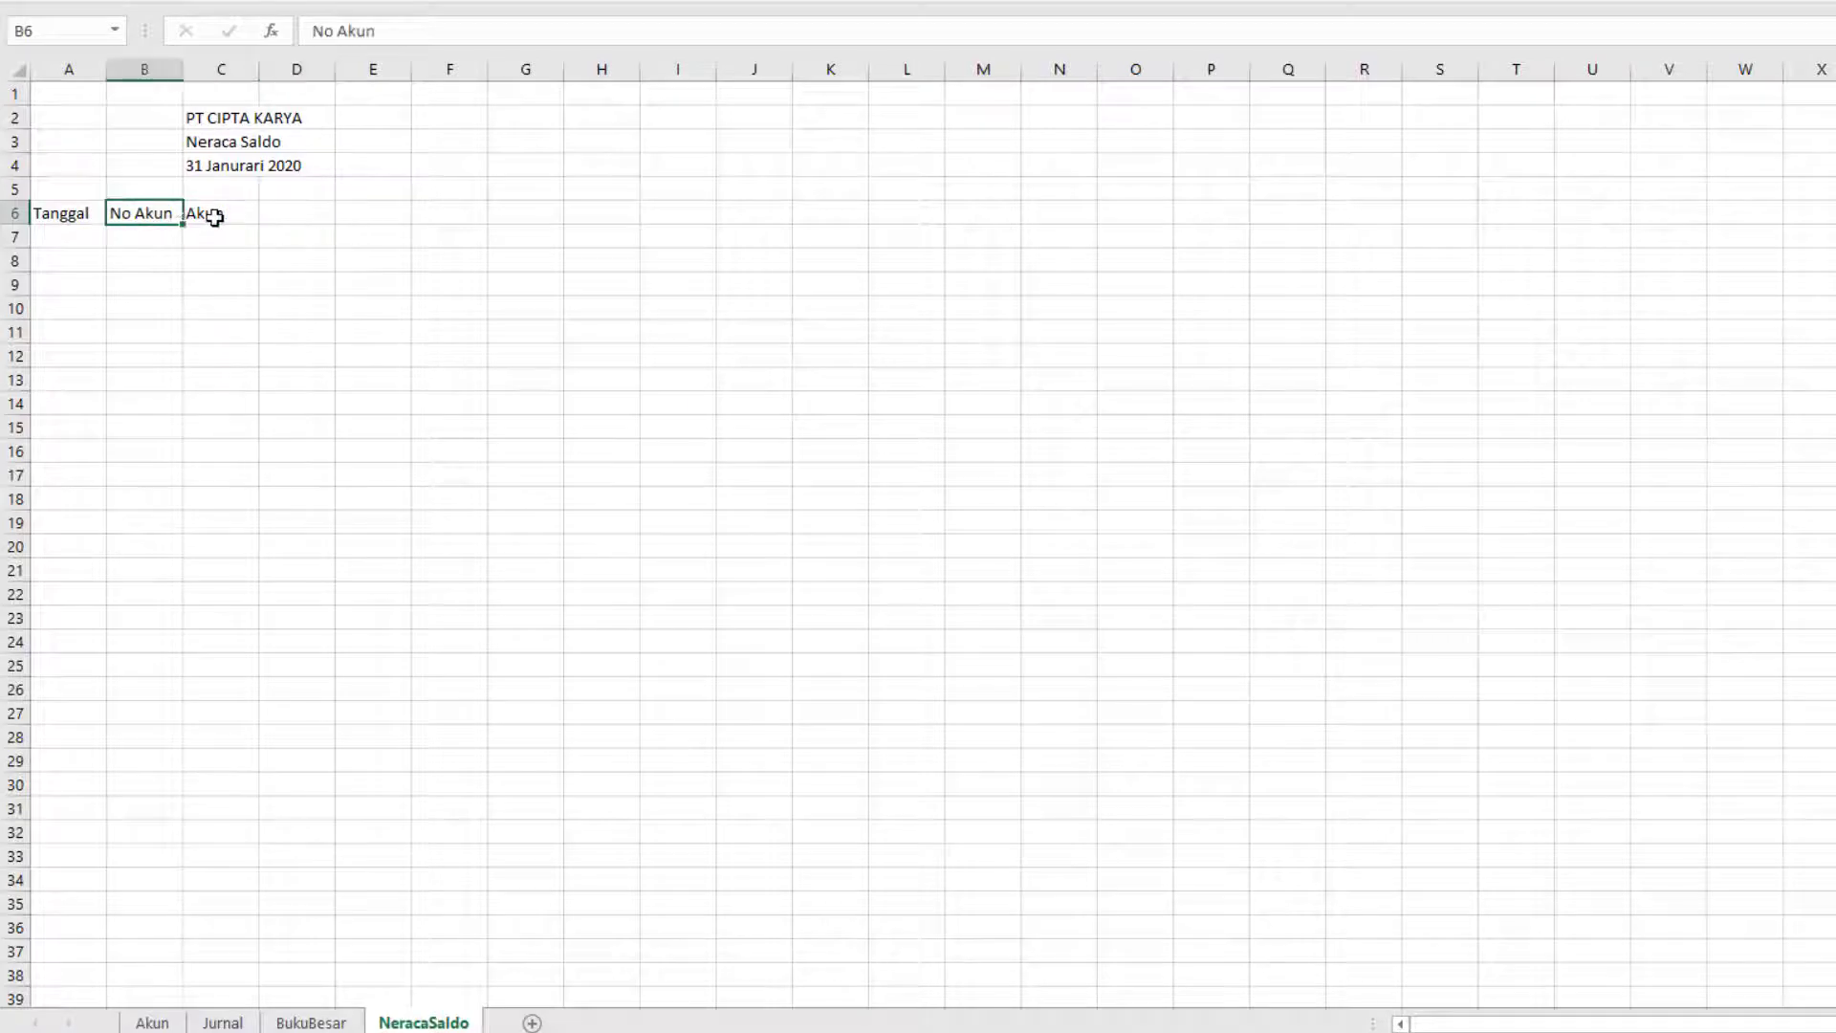
pyautogui.click(214, 216)
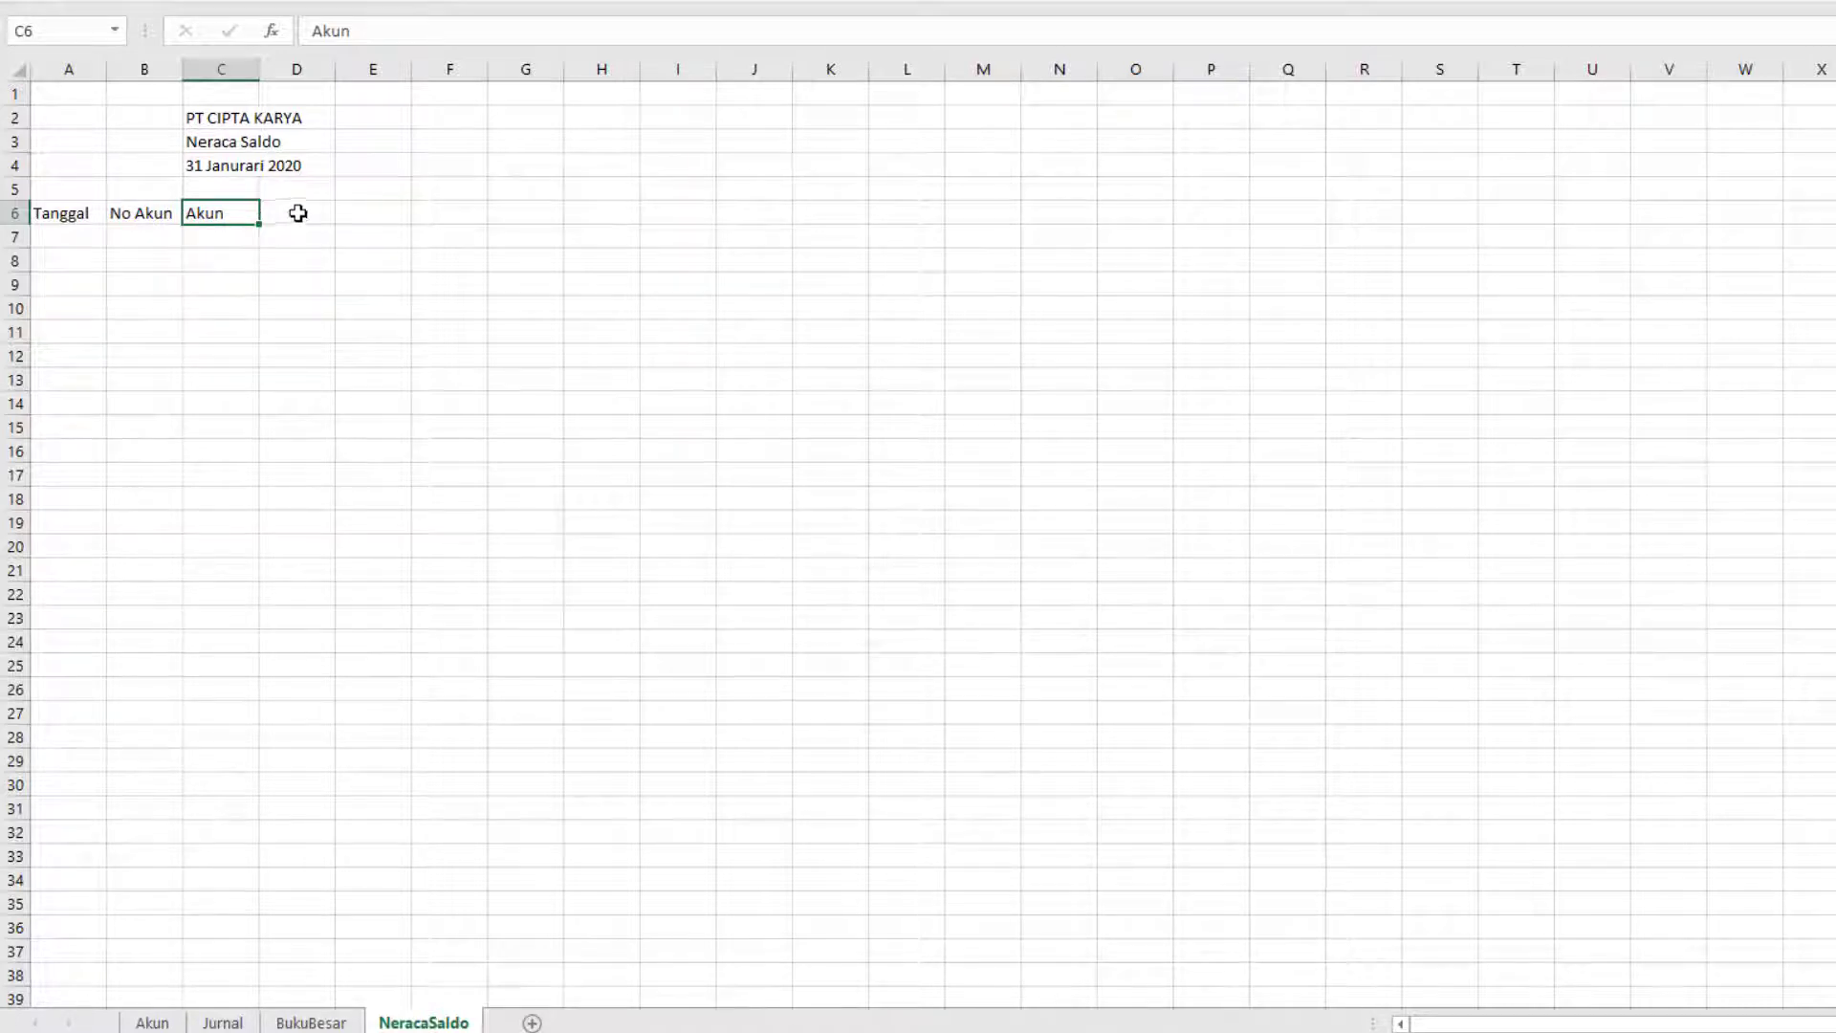
# Step: Enter the column headers "Debit" in D6 and "Kredit" in E6
pyautogui.click(298, 212)
pyautogui.write('Debit')
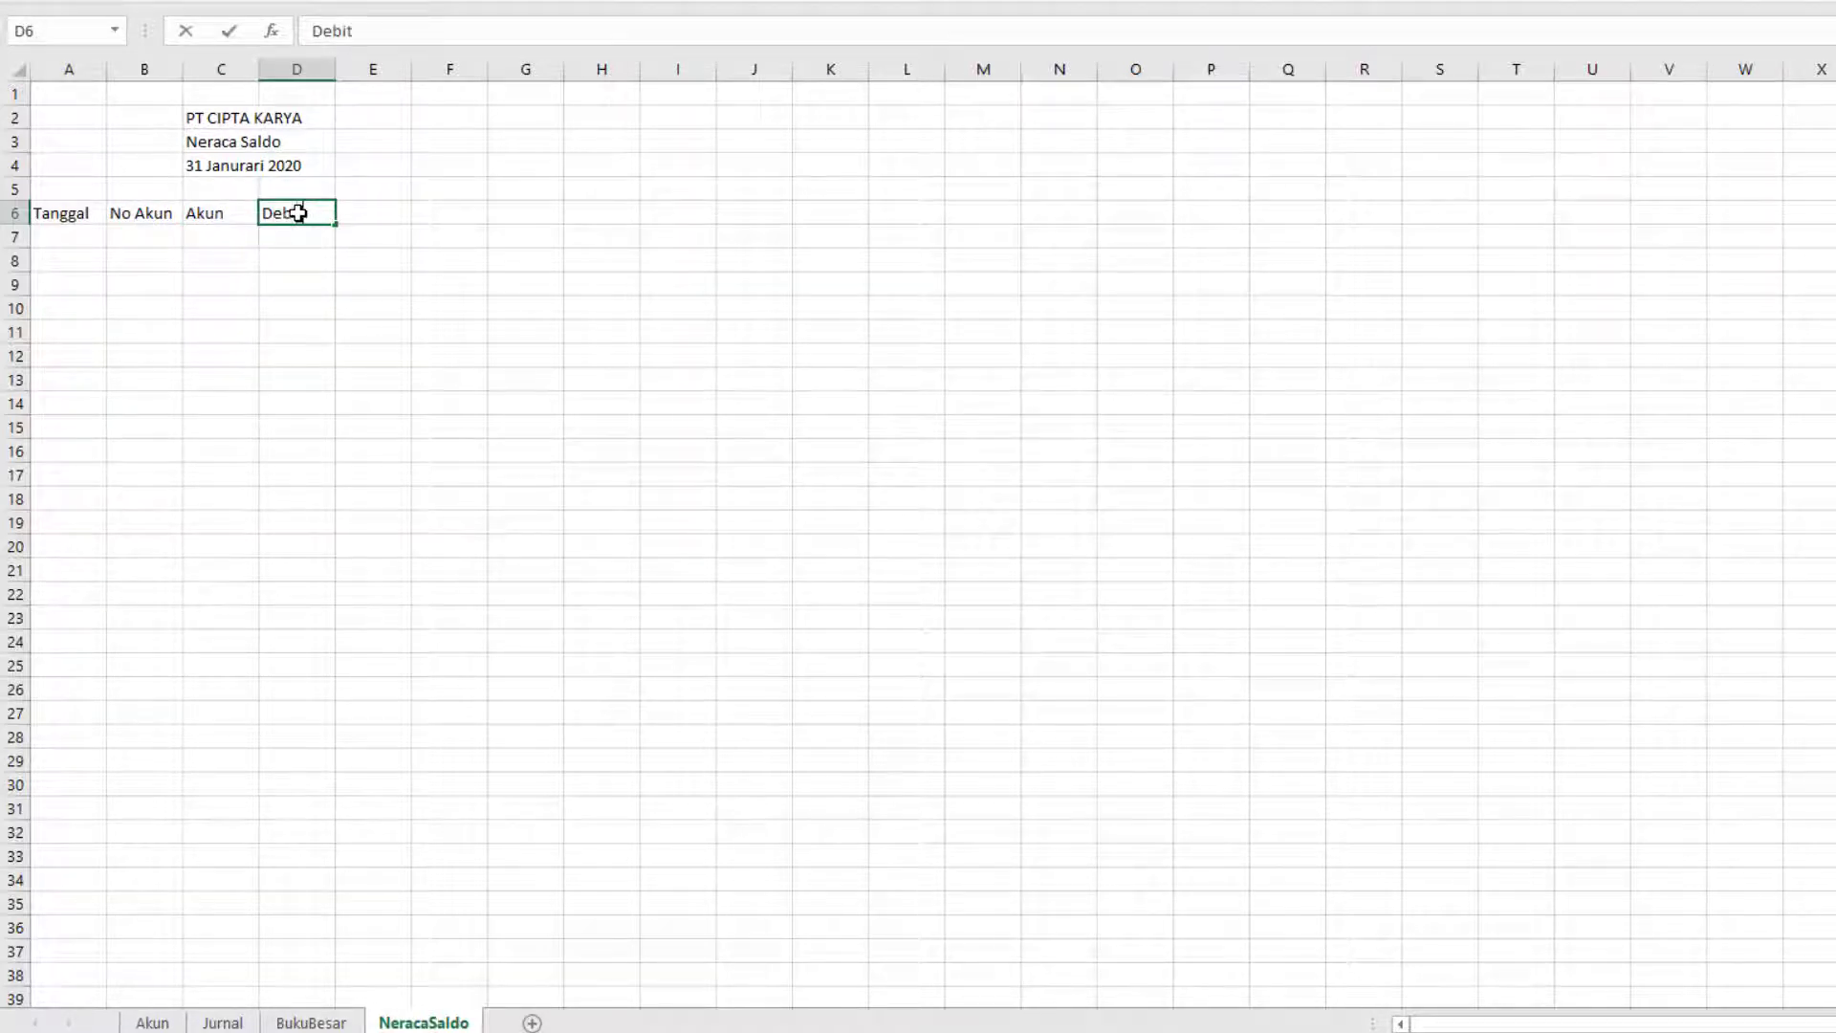
pyautogui.press('Tab')
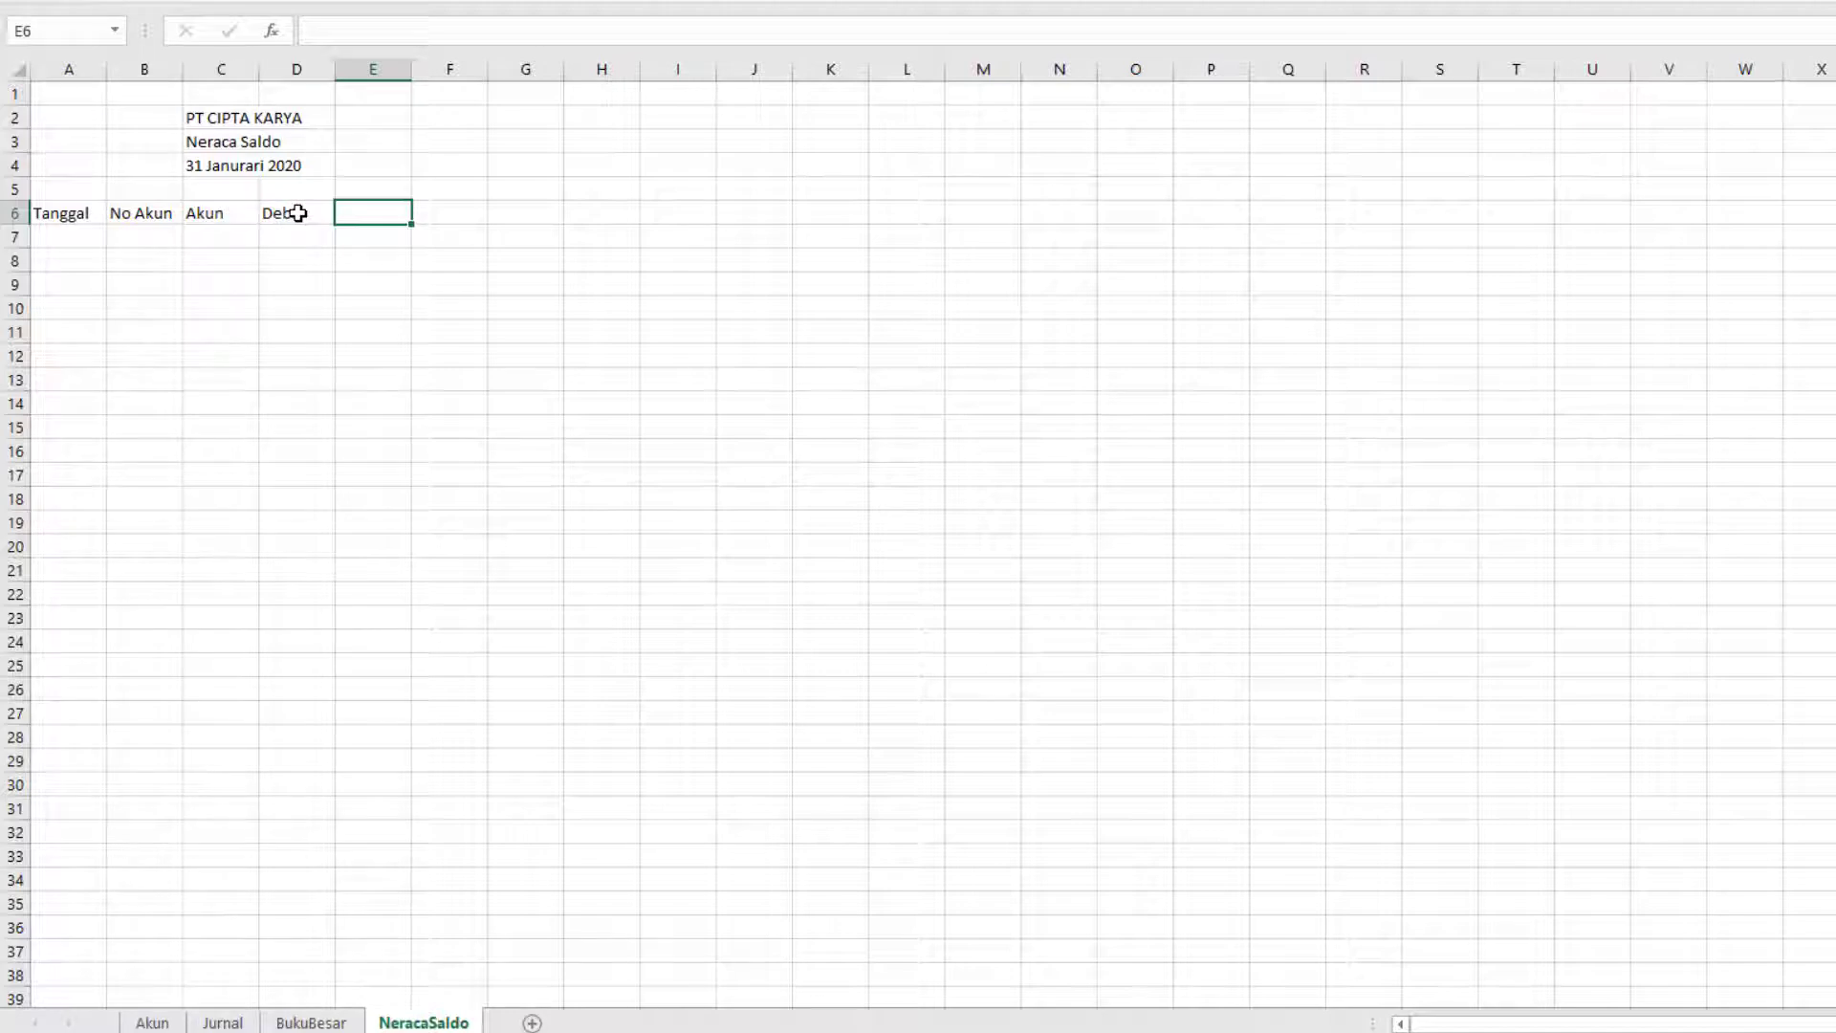
pyautogui.write('Kredit')
pyautogui.press('Down')
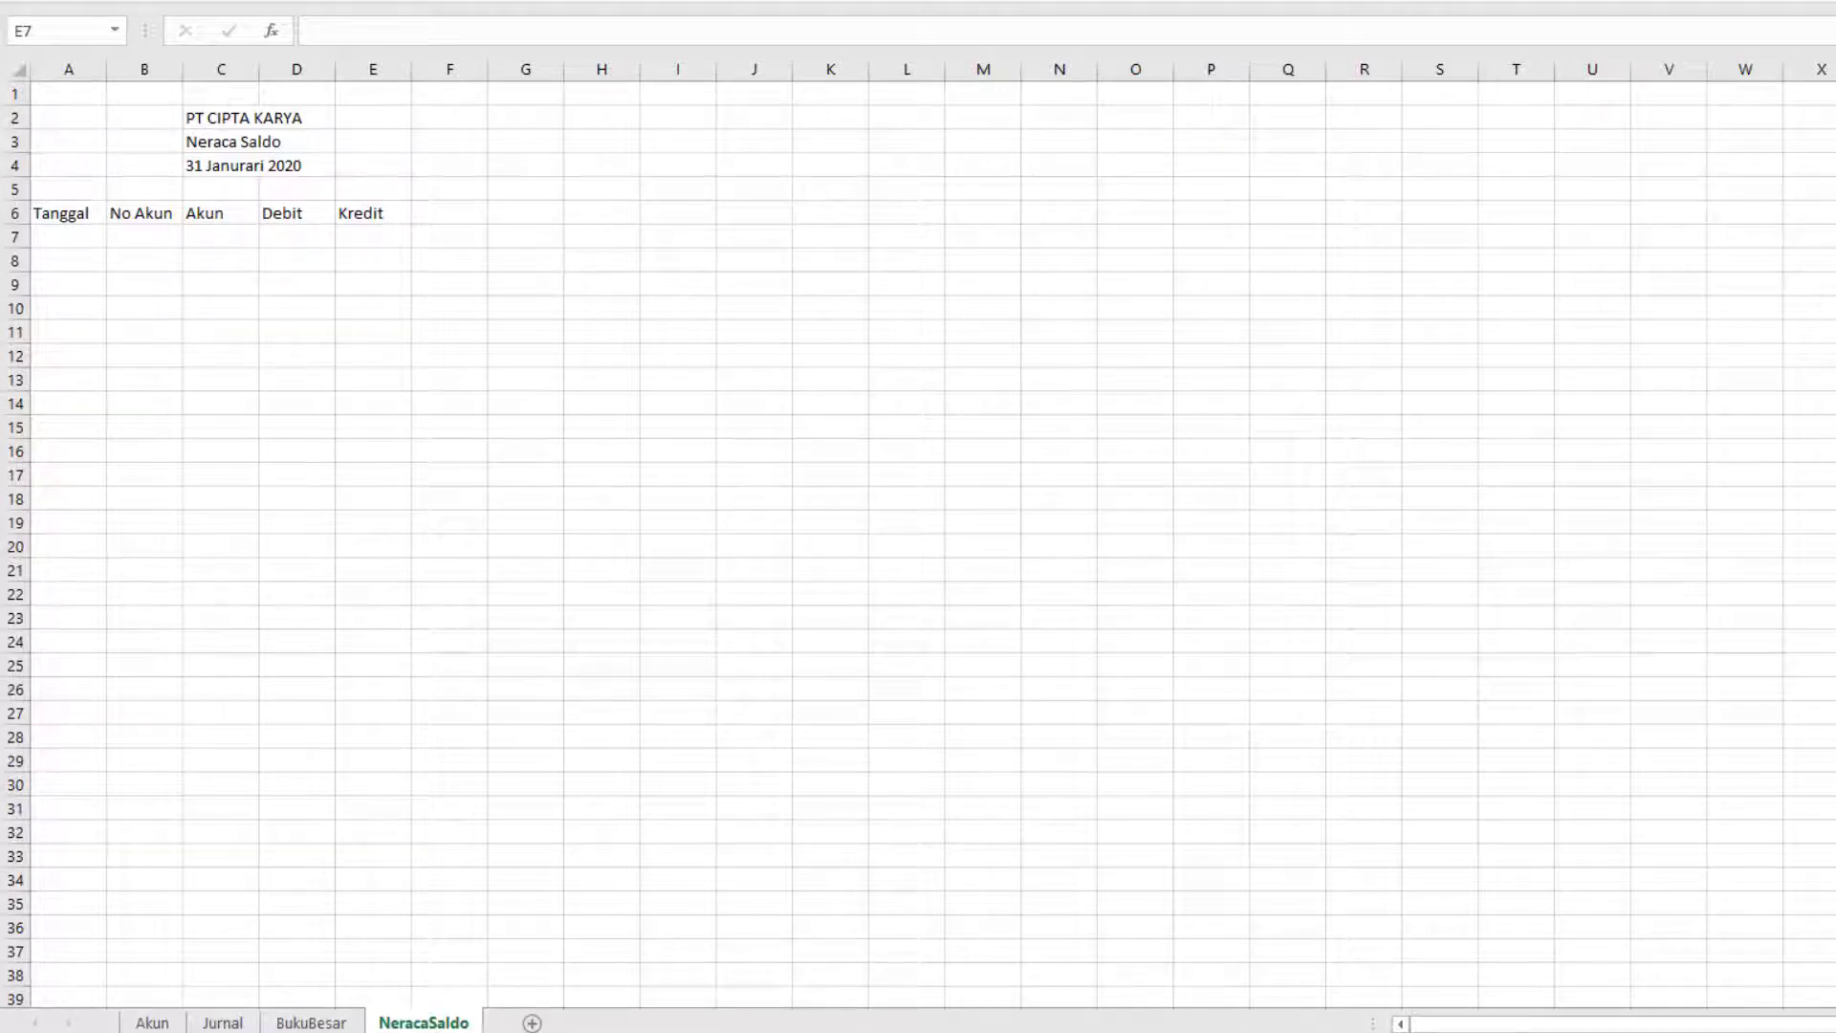
# Step: Link B7 of the NeracaSaldo sheet to the first account number in cell A7 of the Akun sheet
pyautogui.click(129, 228)
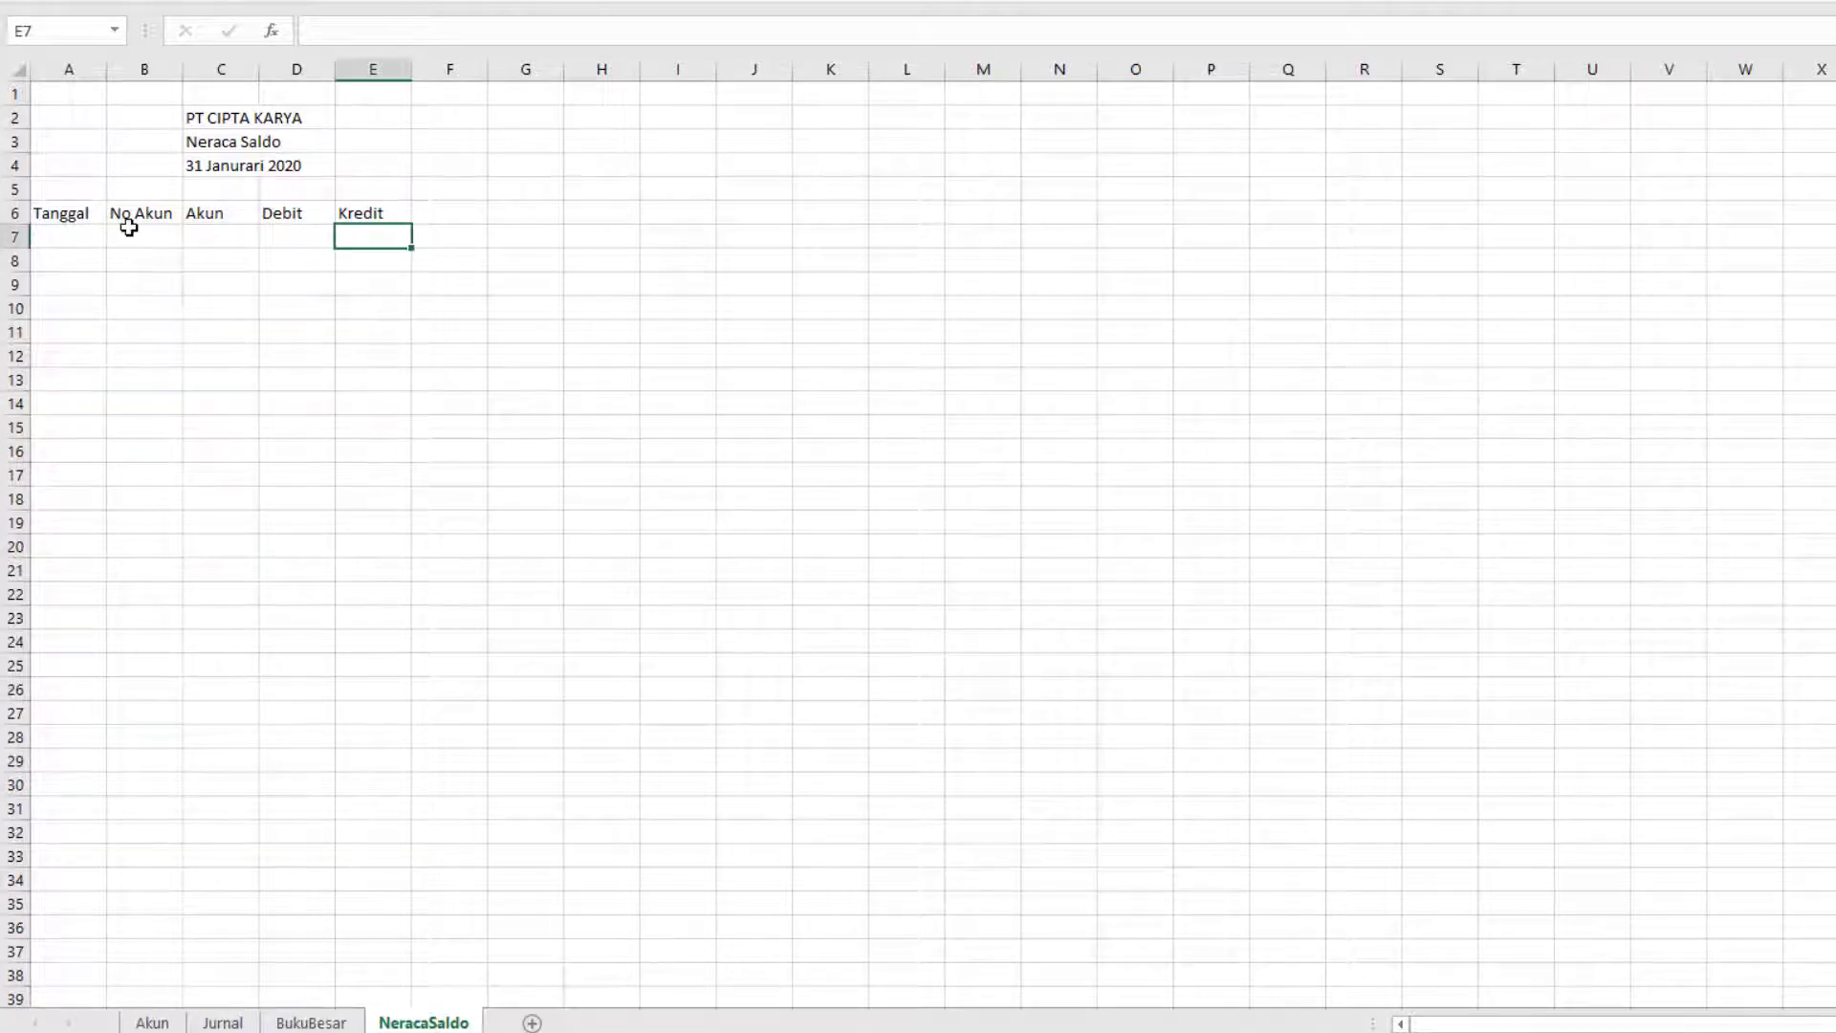
pyautogui.click(151, 1022)
pyautogui.scroll(-7, 86, 844)
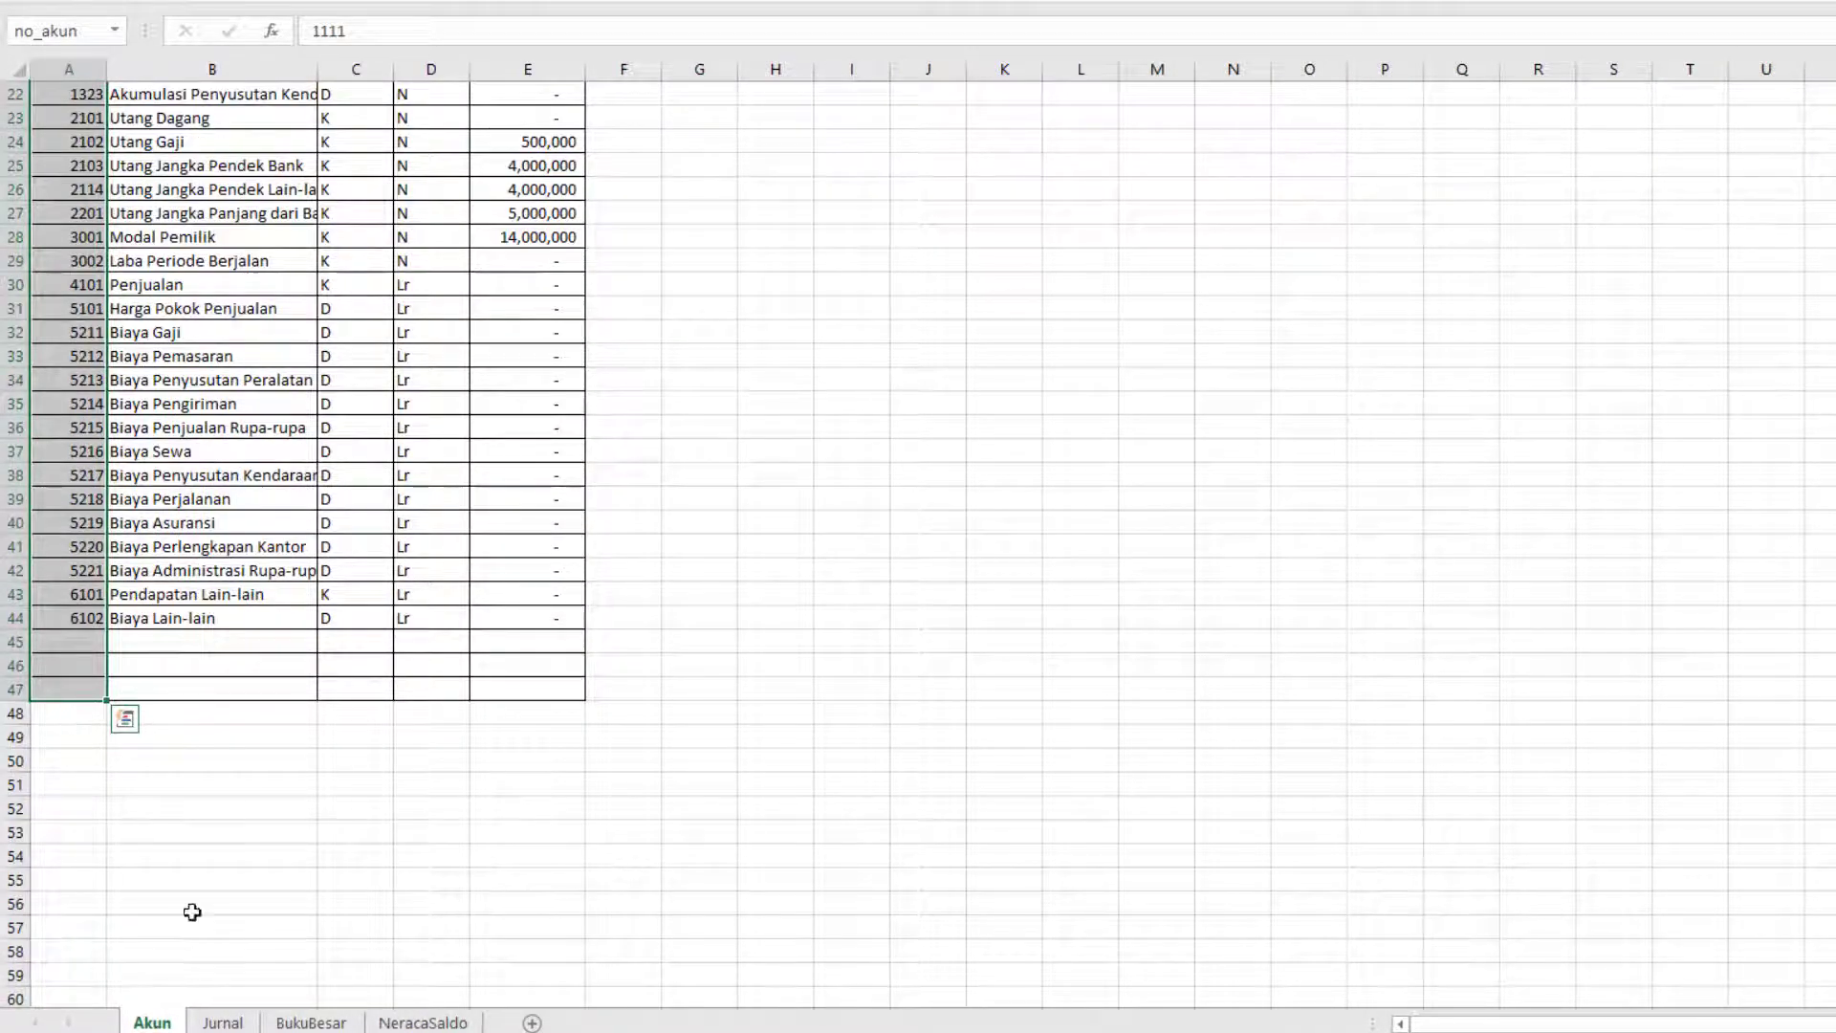
pyautogui.click(423, 1023)
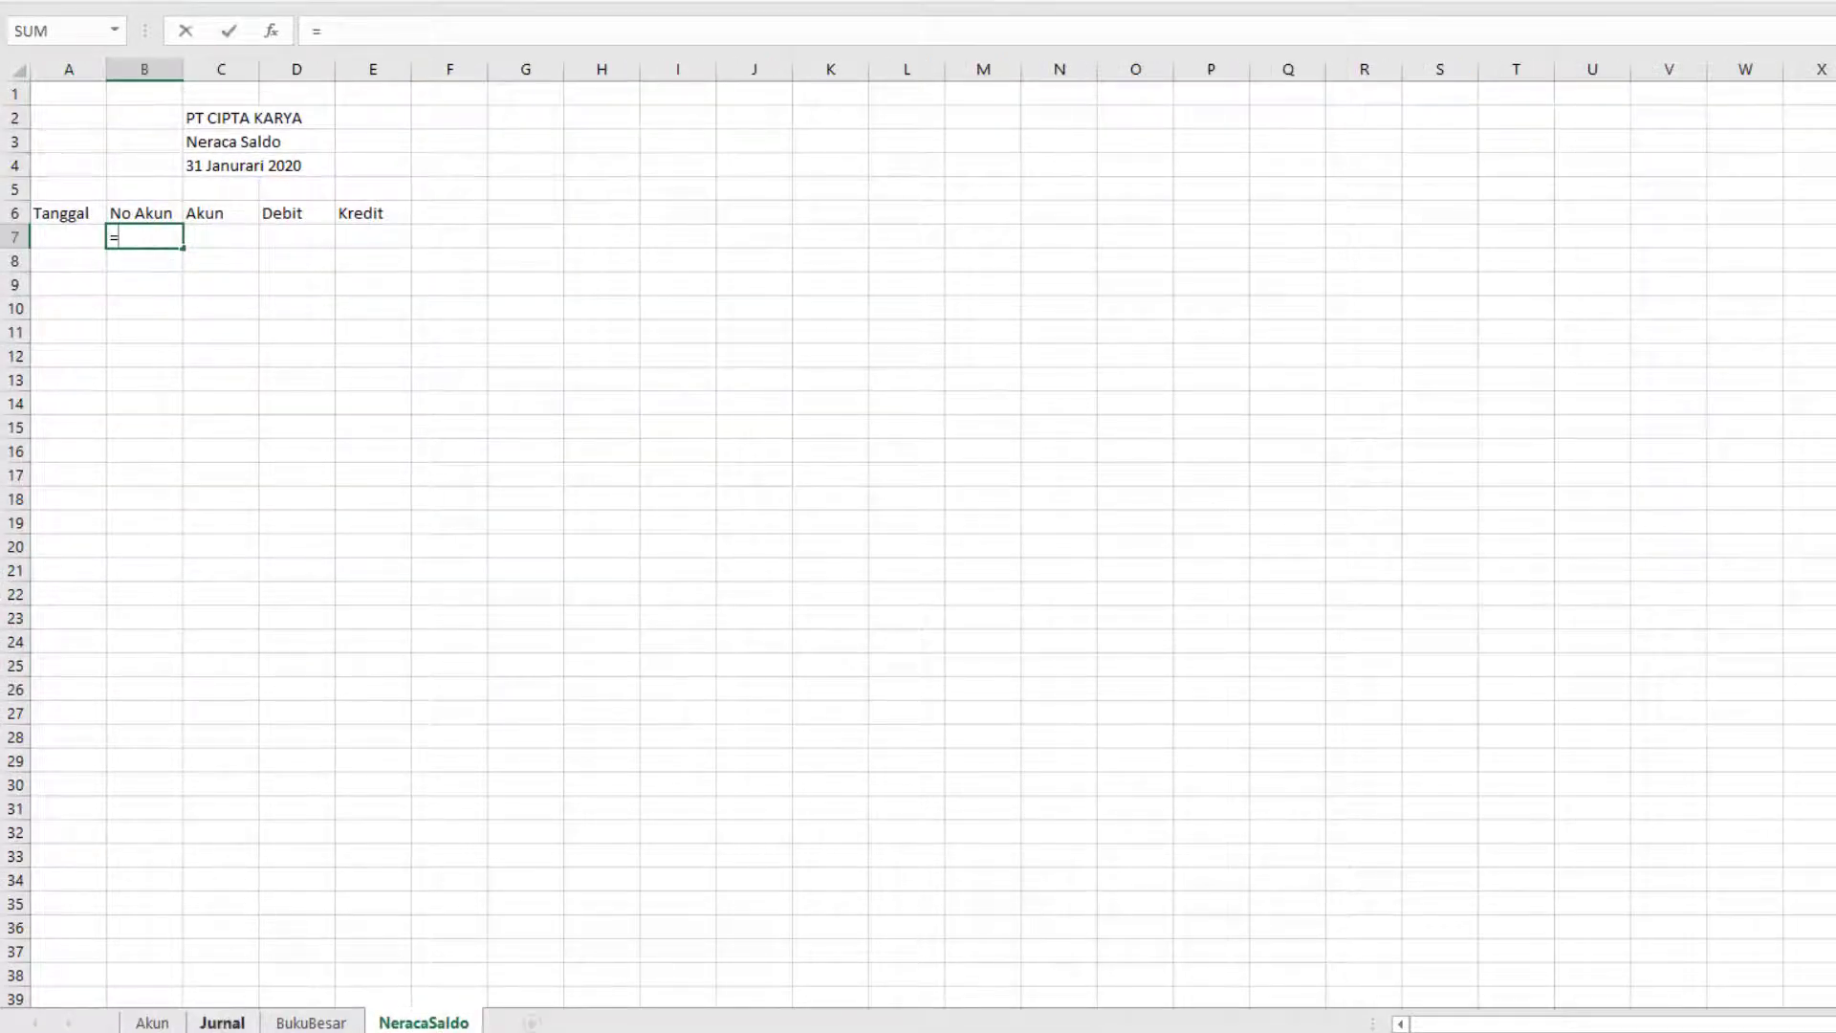
pyautogui.click(152, 1023)
pyautogui.scroll(7, 168, 238)
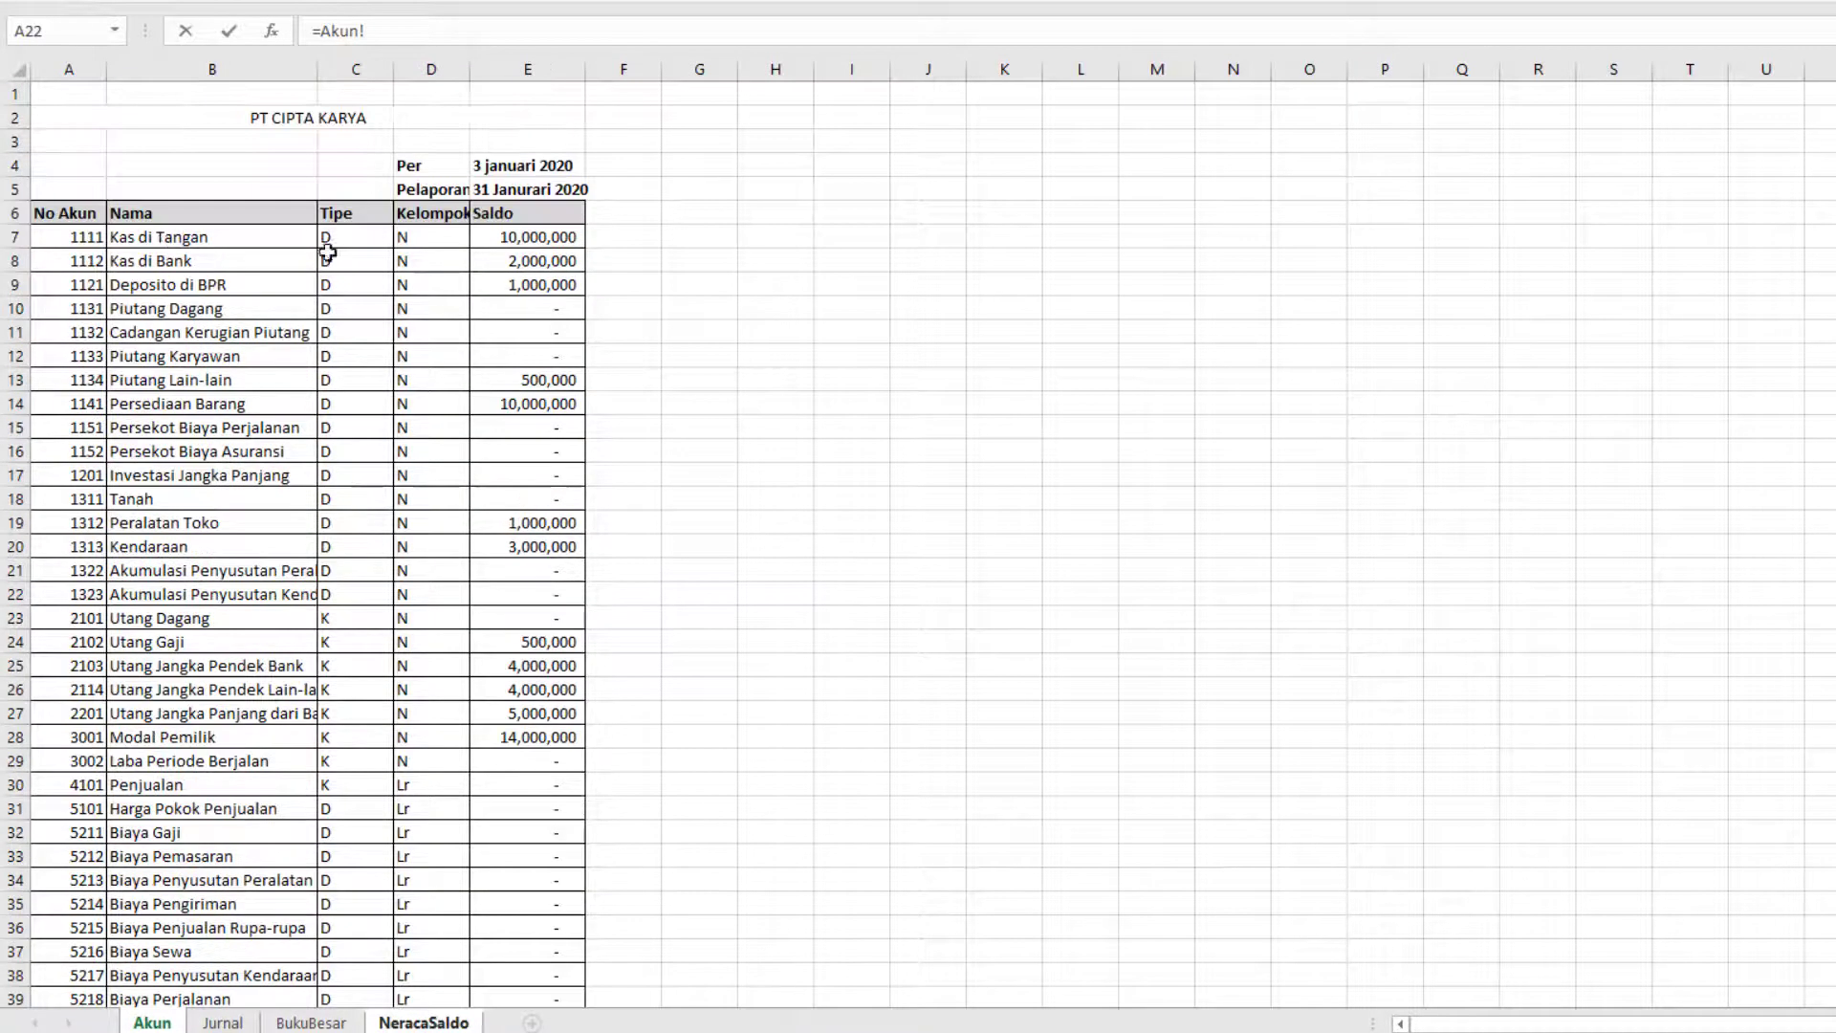
pyautogui.click(70, 237)
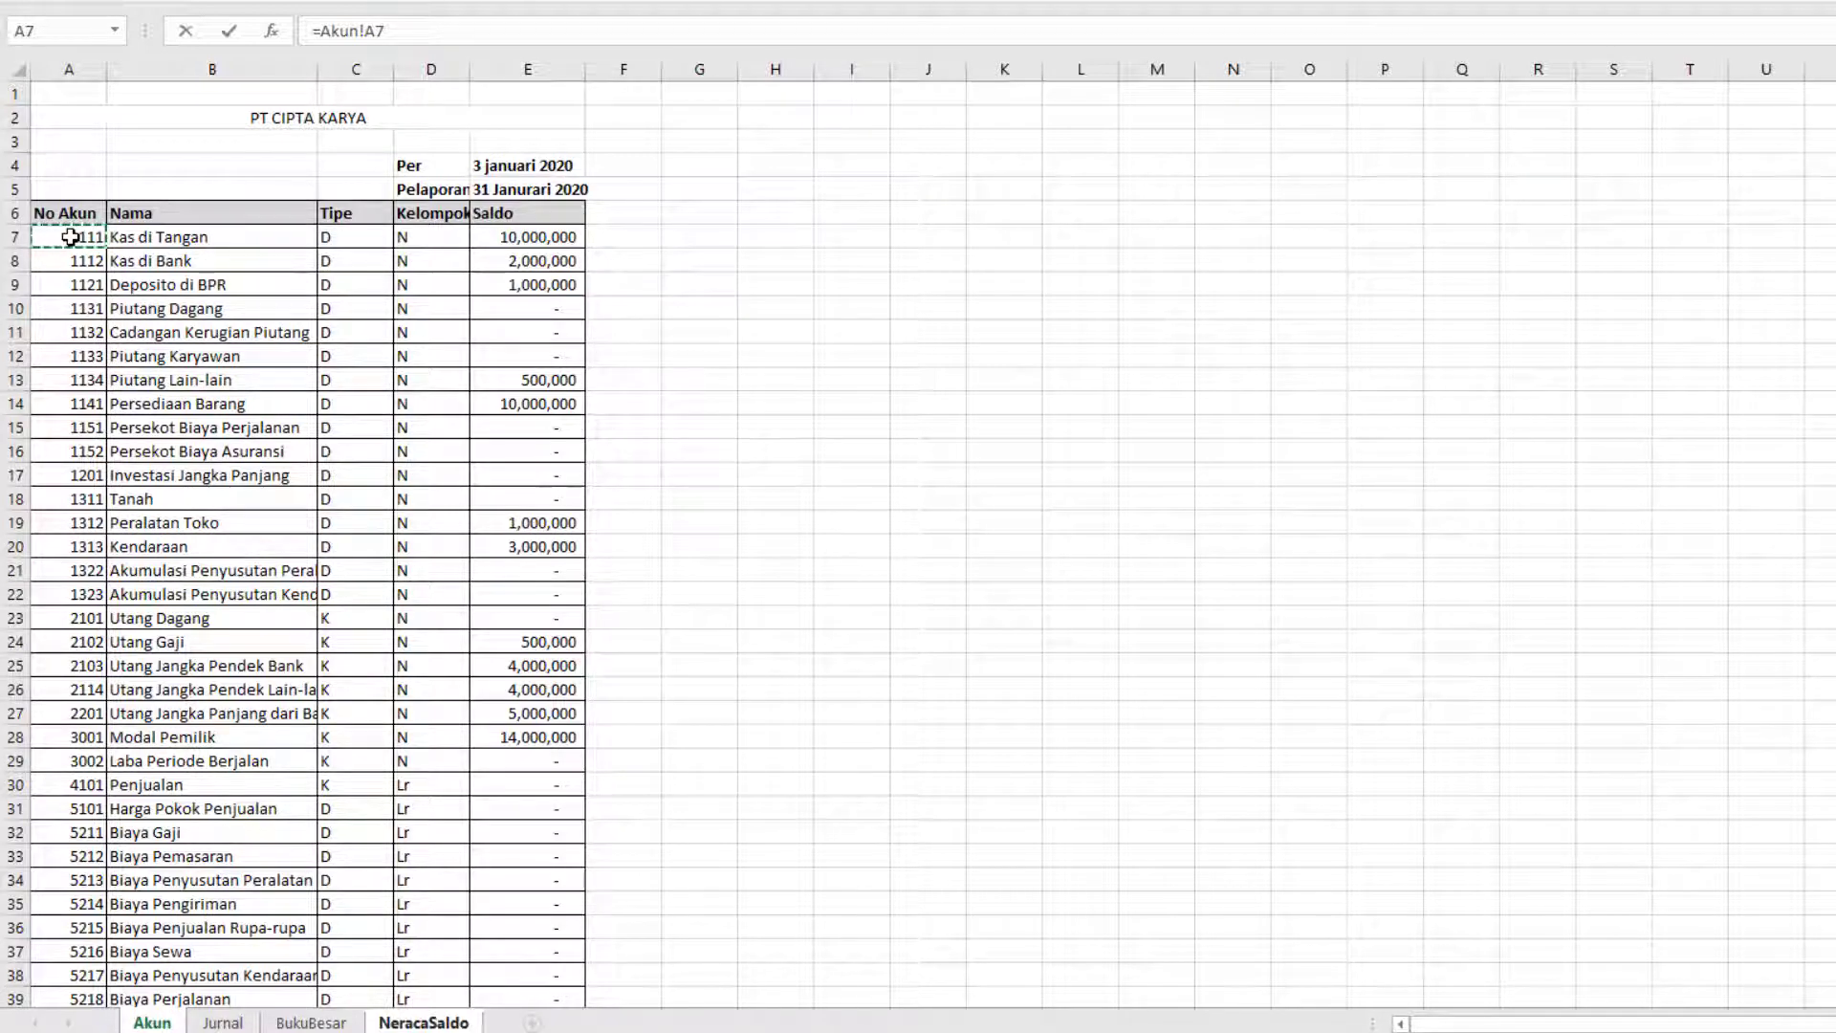
pyautogui.press('Return')
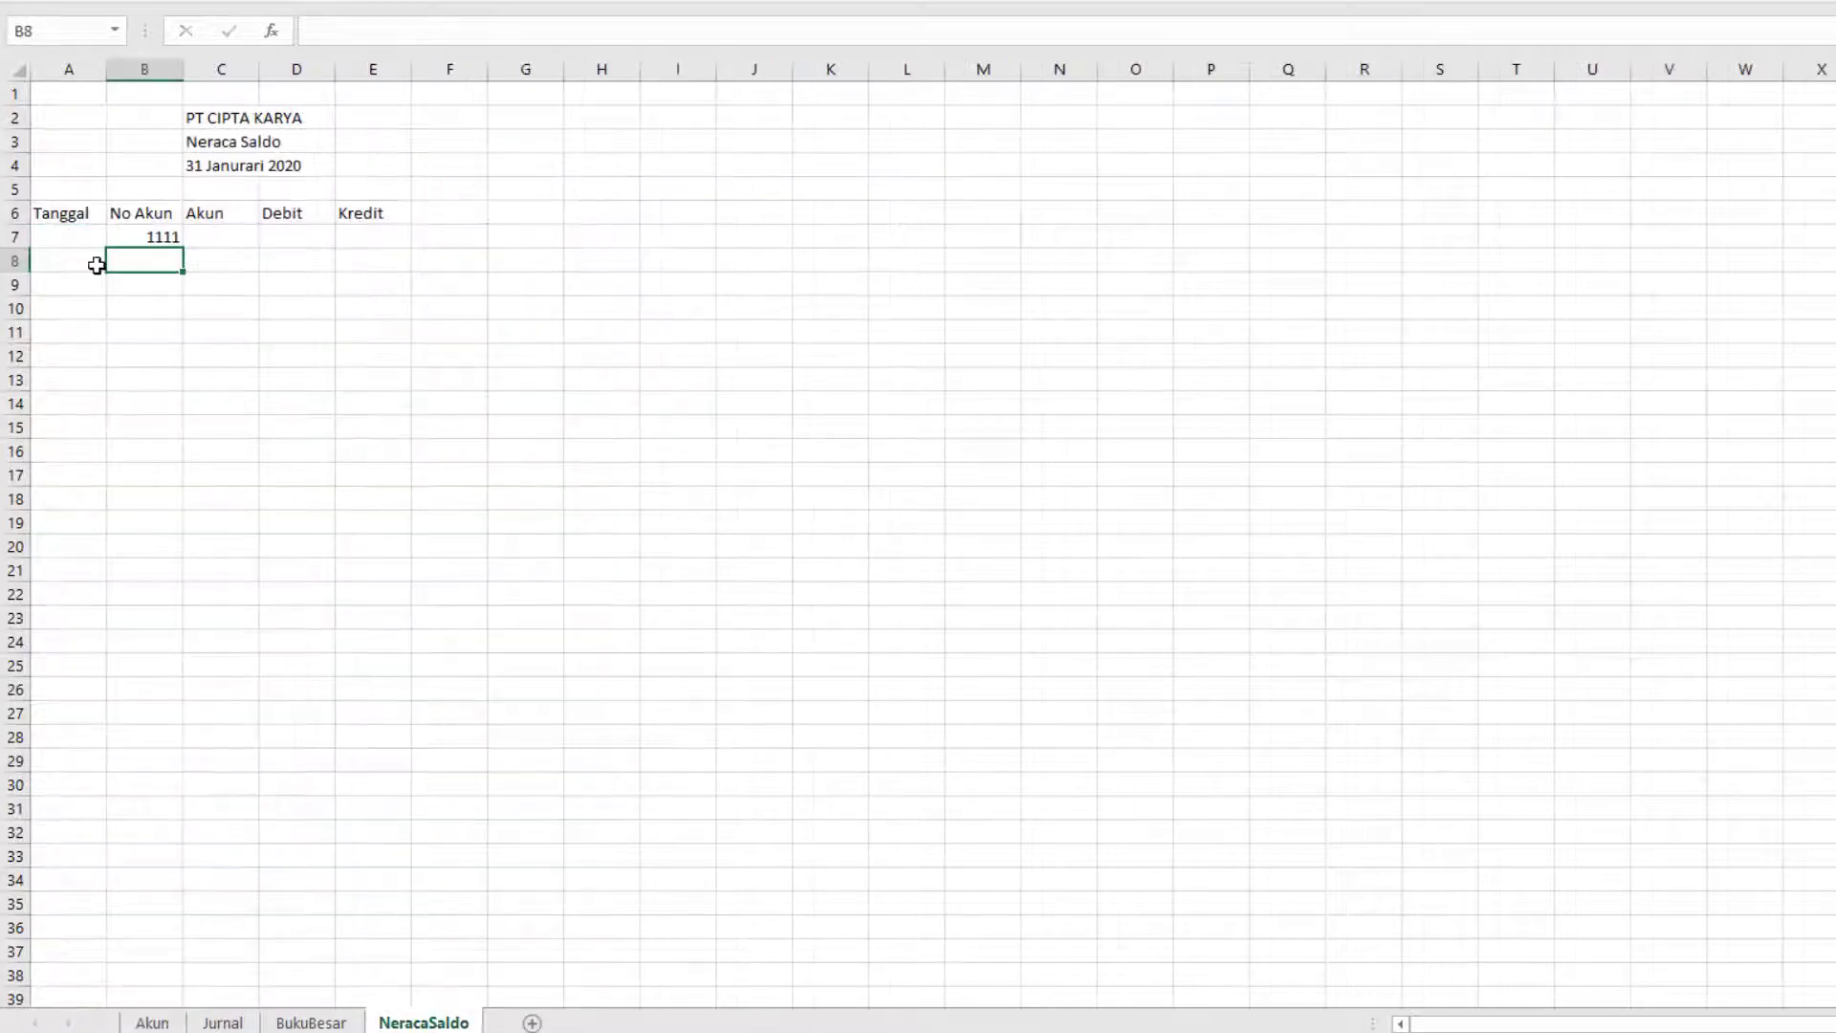
# Step: Fill the account number link from B7 down through B49 and check the filled column
pyautogui.click(145, 235)
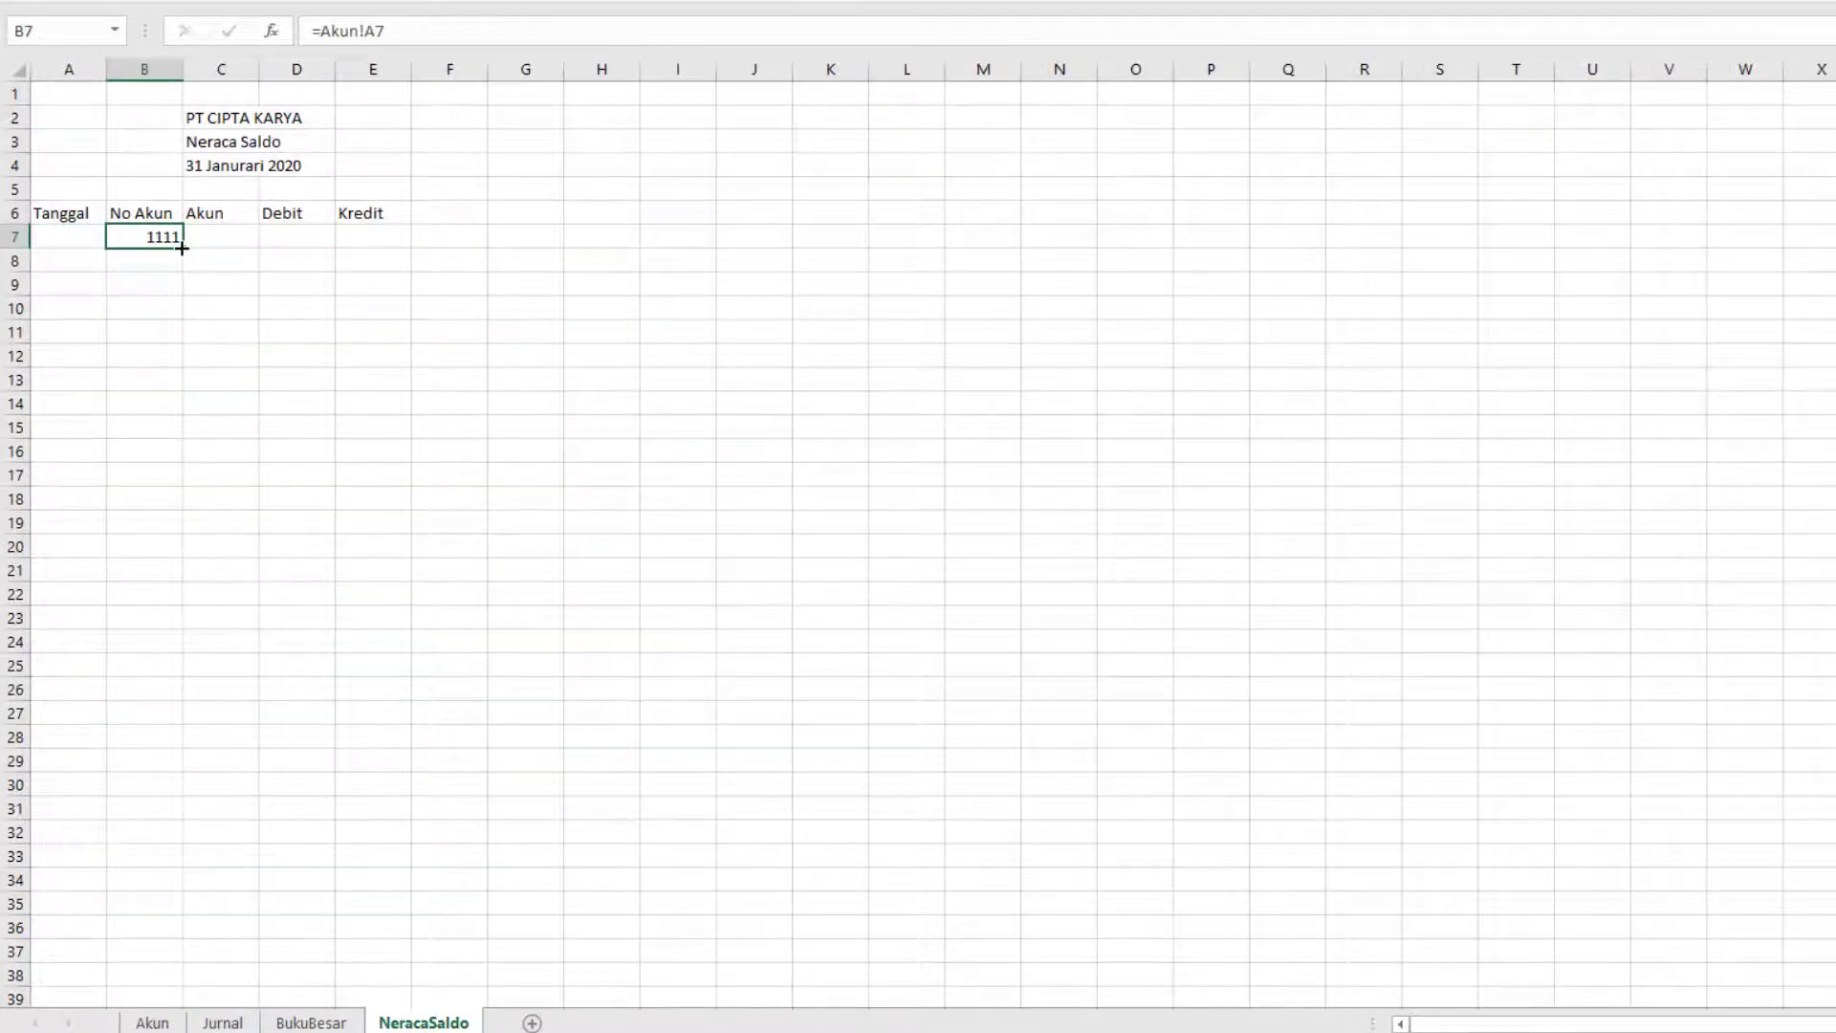
pyautogui.moveTo(183, 248); pyautogui.dragTo(184, 369)
pyautogui.scroll(1, 214, 461)
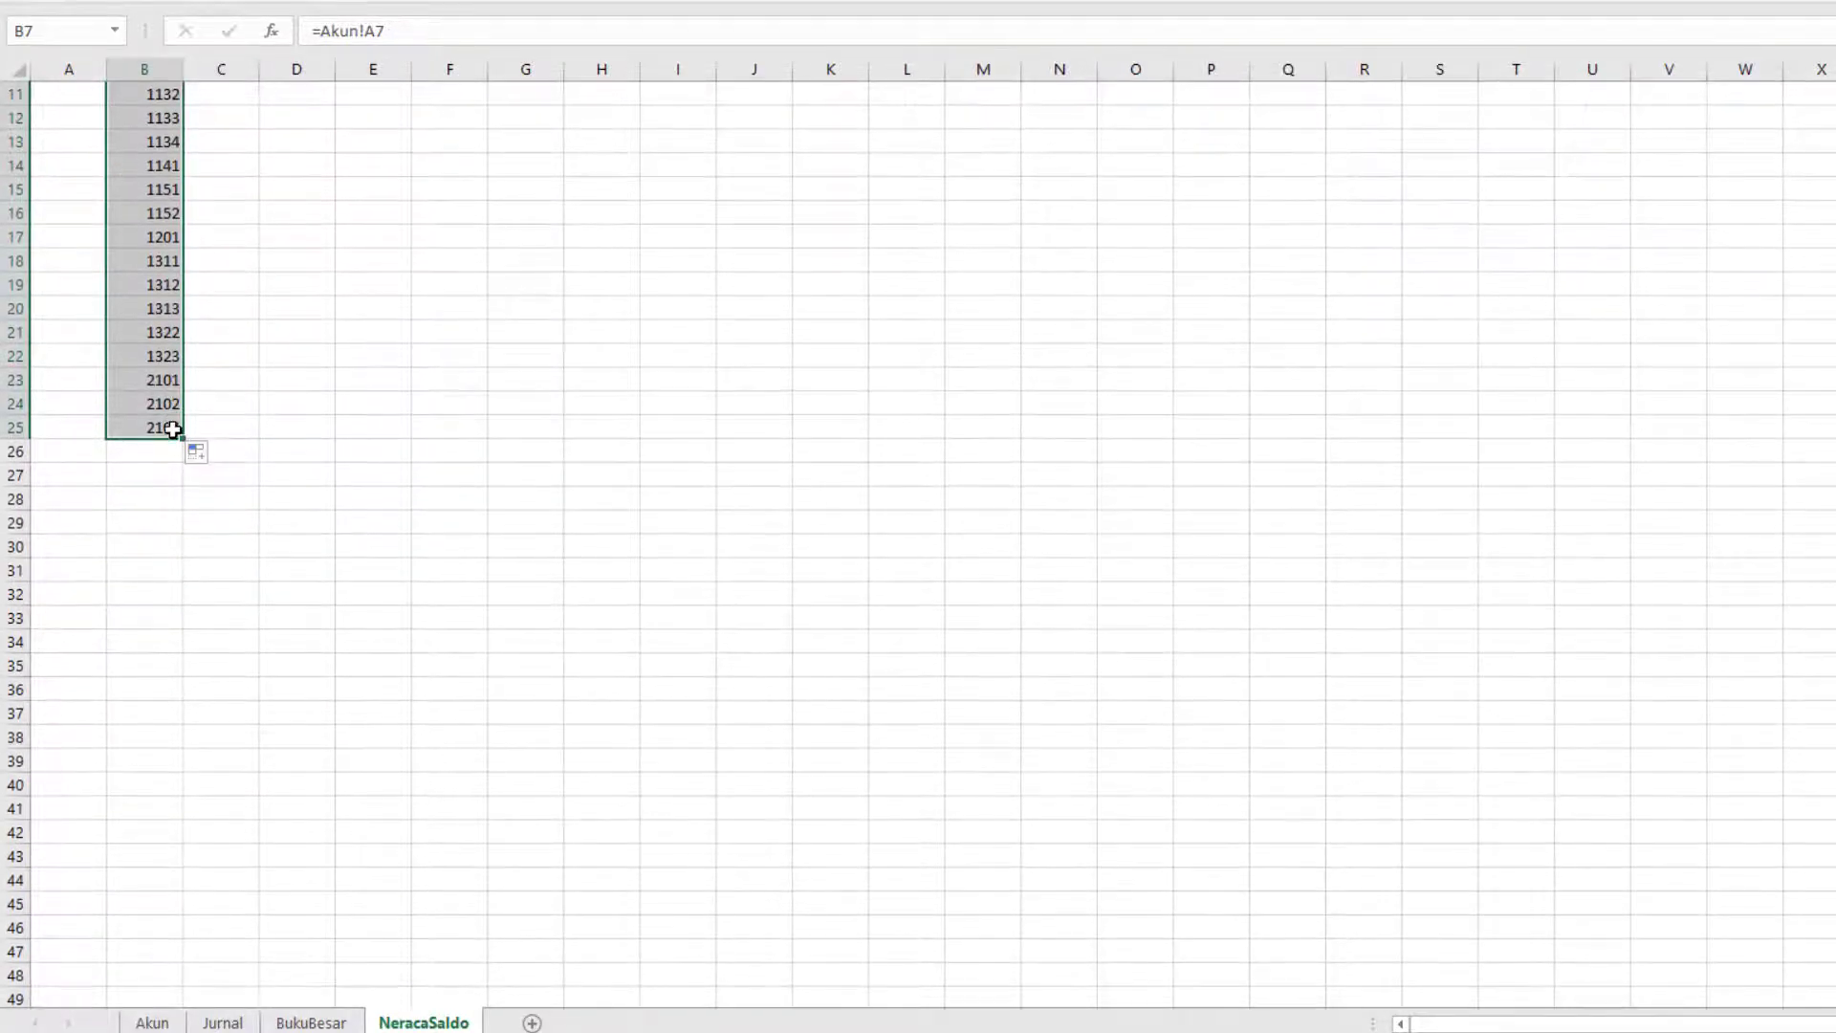
pyautogui.moveTo(180, 438); pyautogui.dragTo(187, 1005)
pyautogui.scroll(-3, 186, 861)
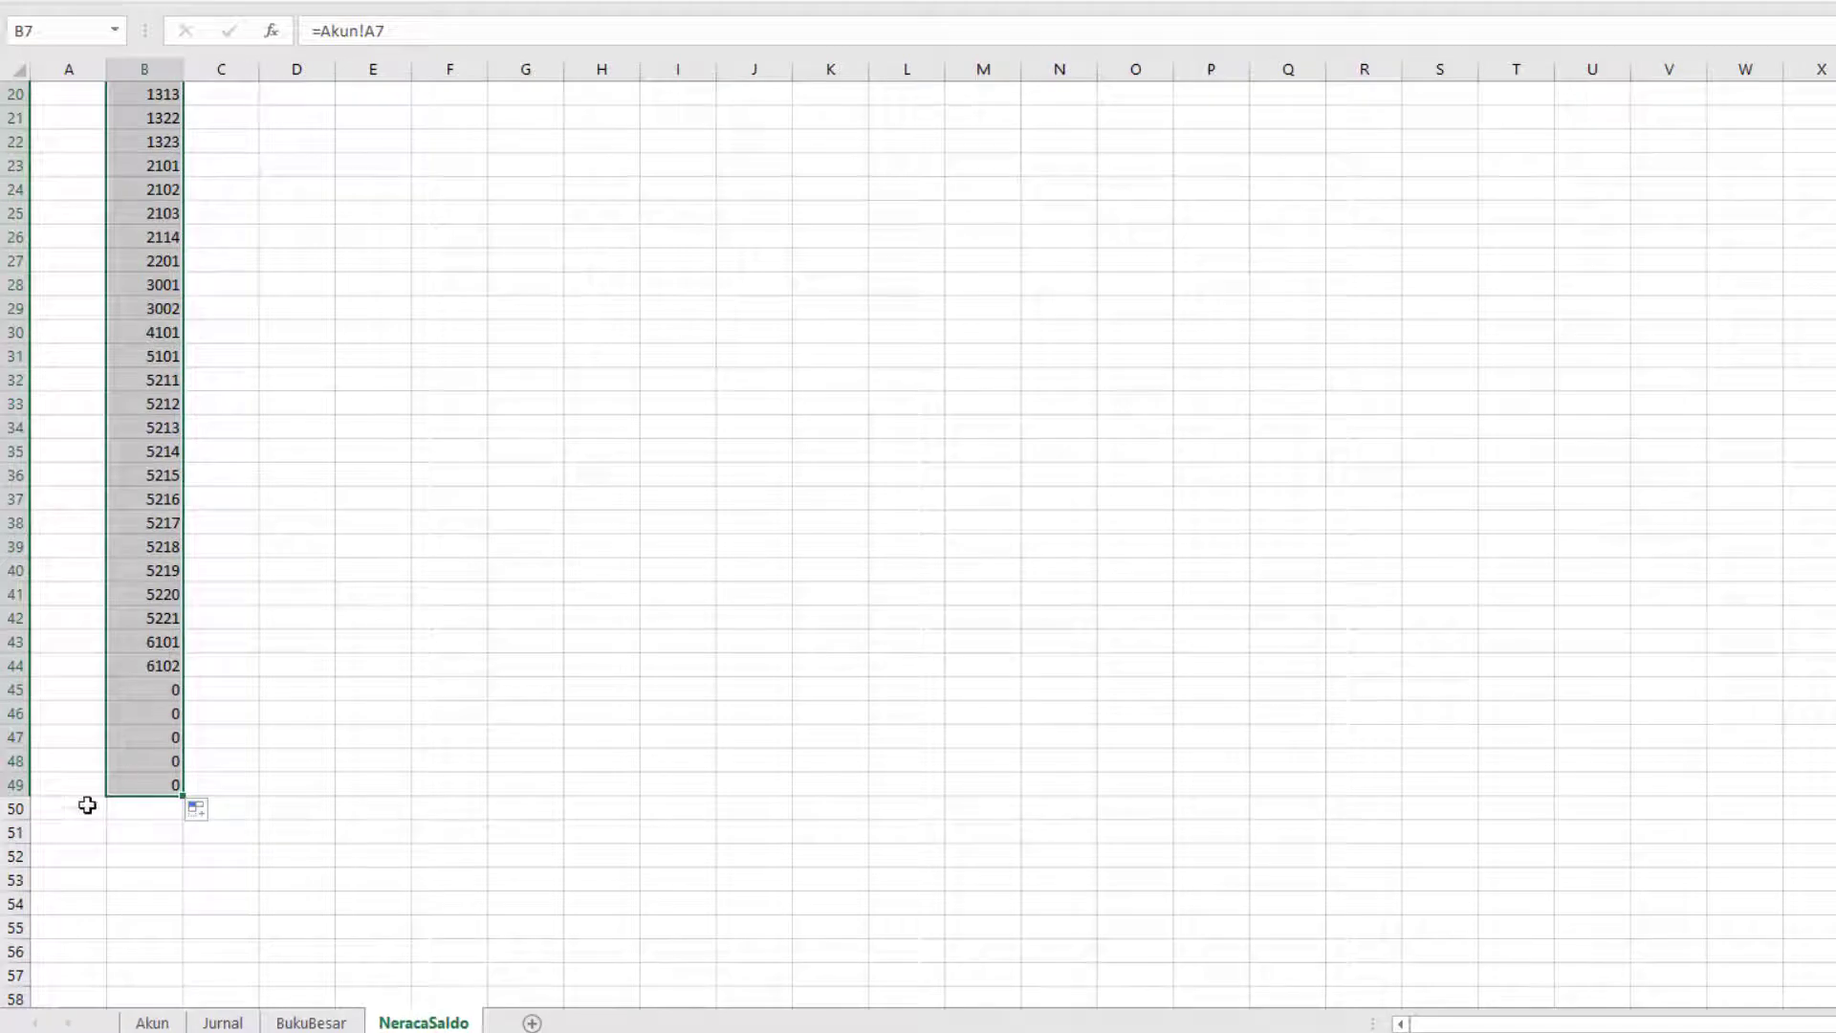
pyautogui.click(146, 787)
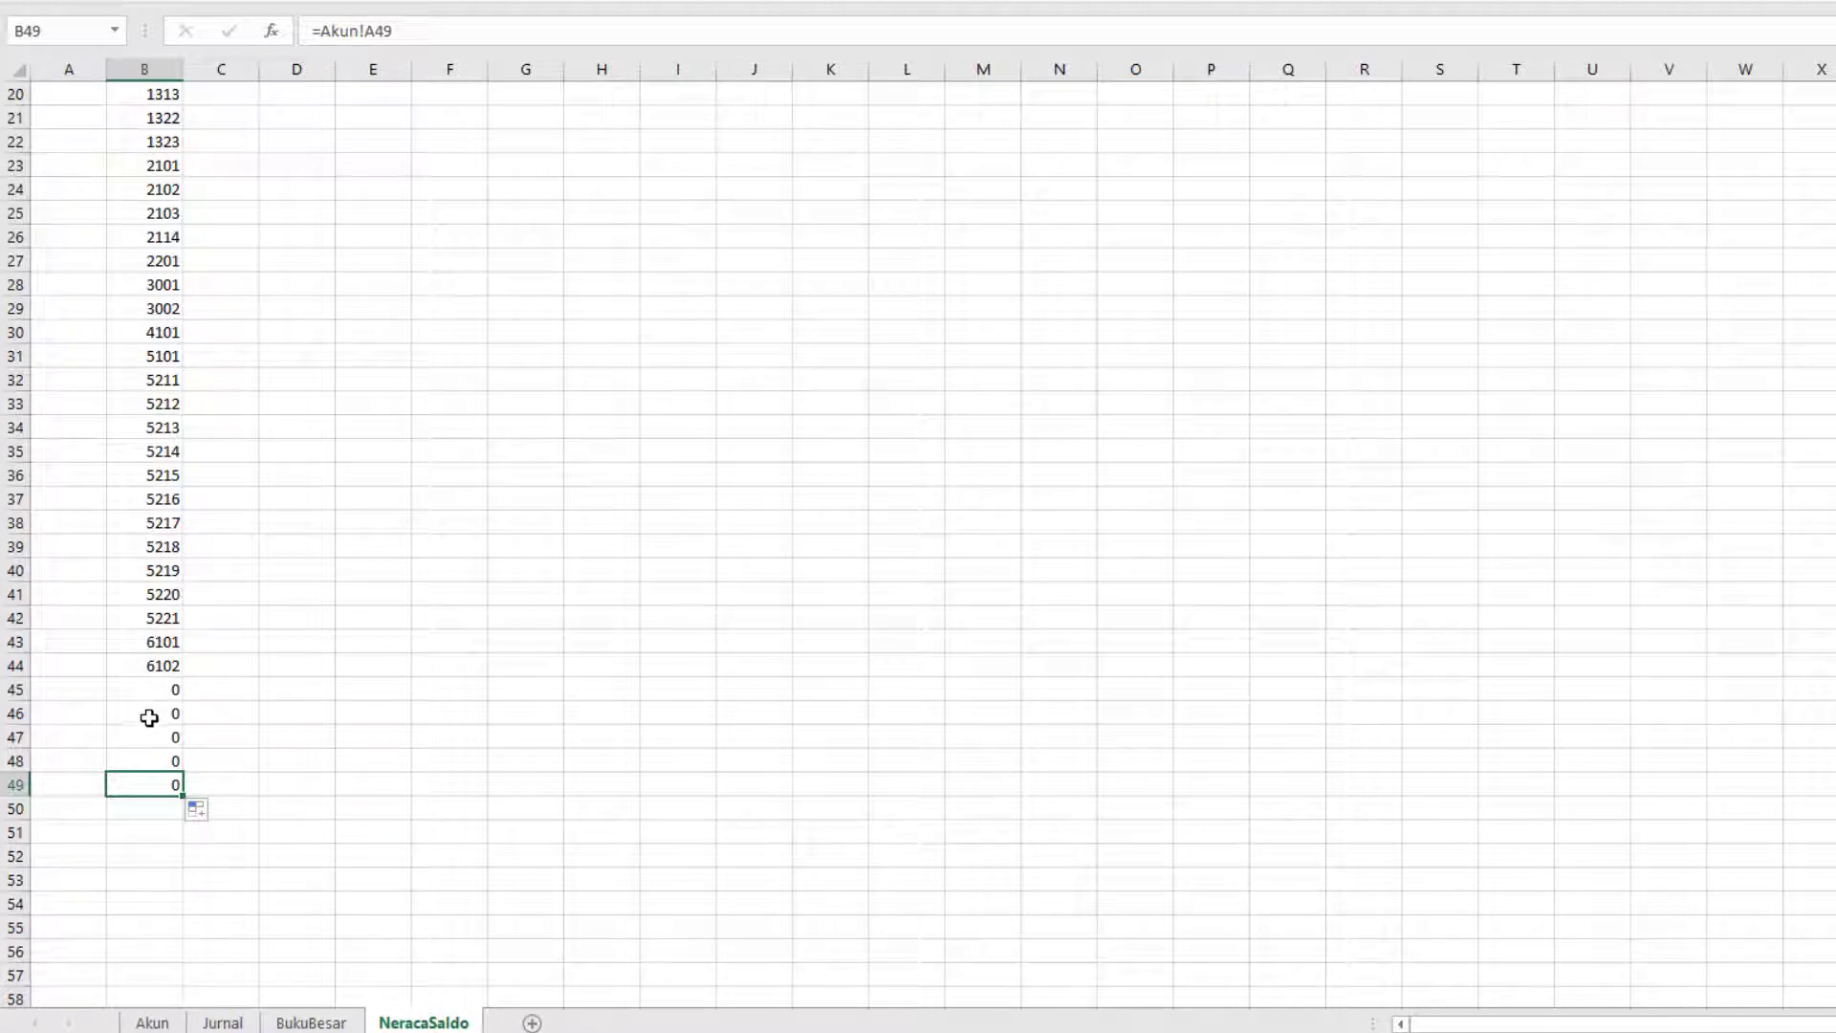
pyautogui.scroll(5, 233, 279)
pyautogui.scroll(-5, 233, 290)
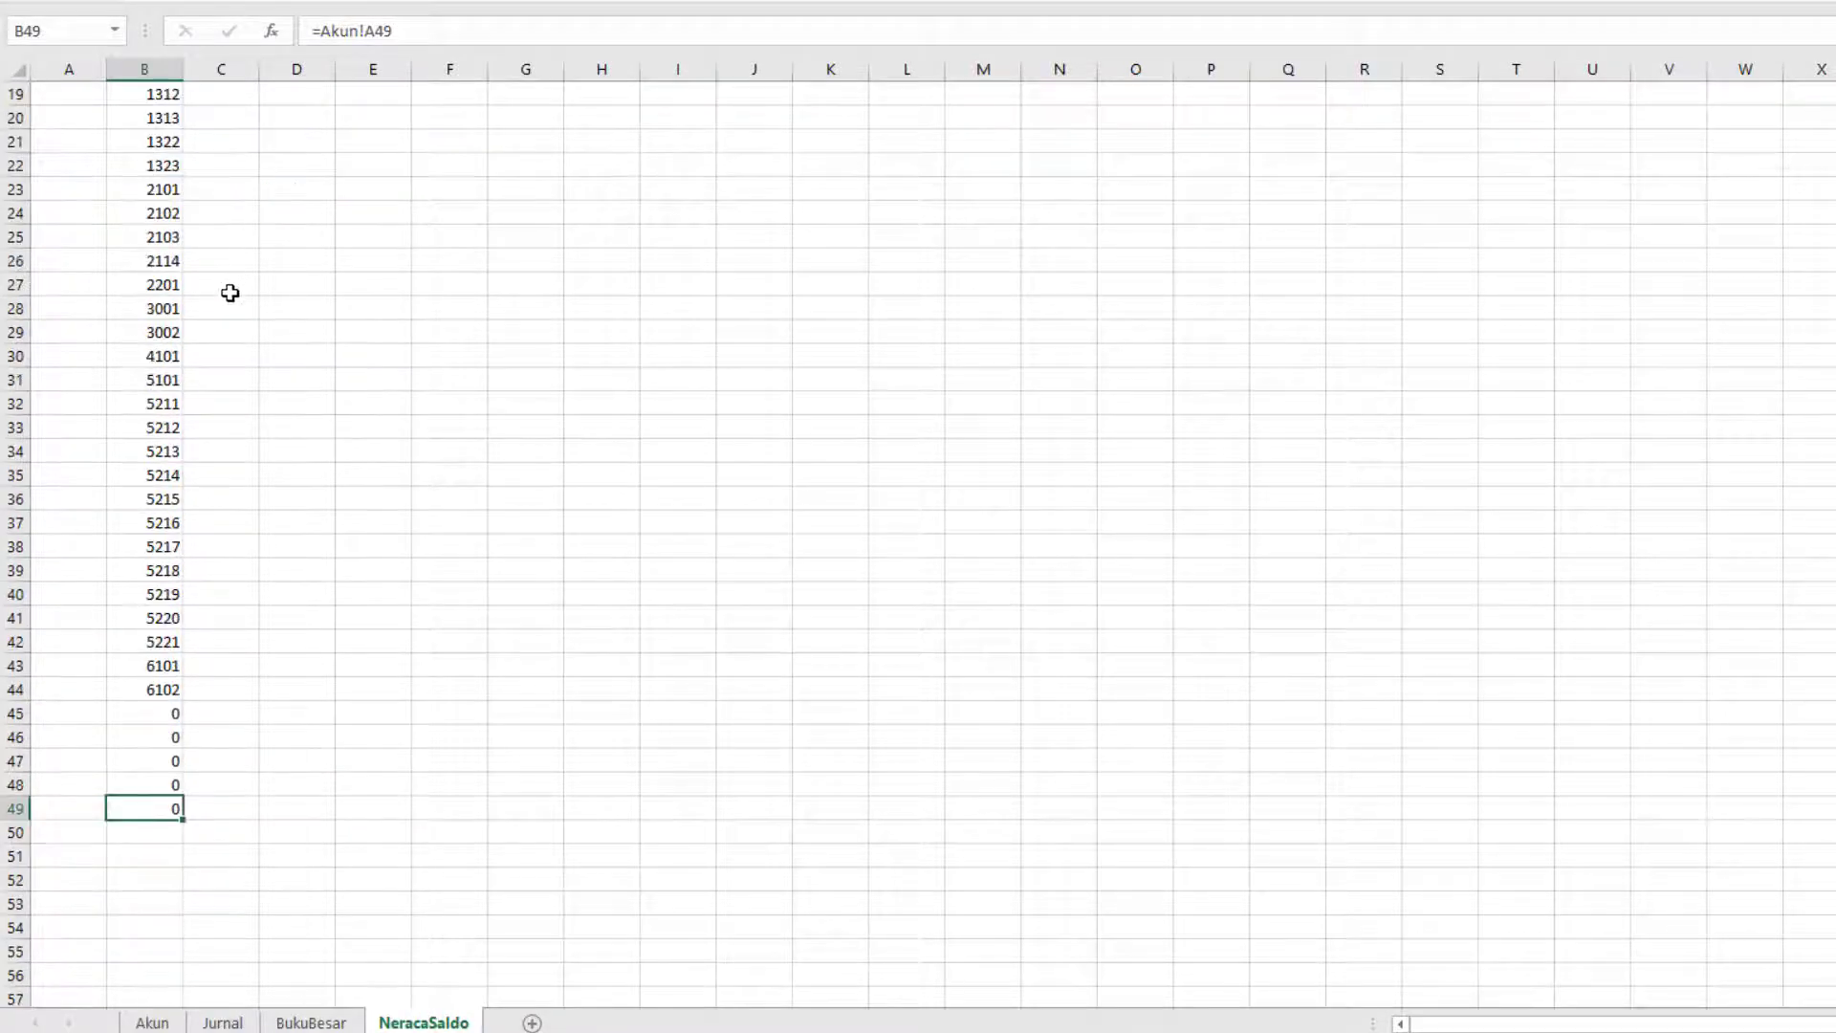
pyautogui.scroll(6, 229, 266)
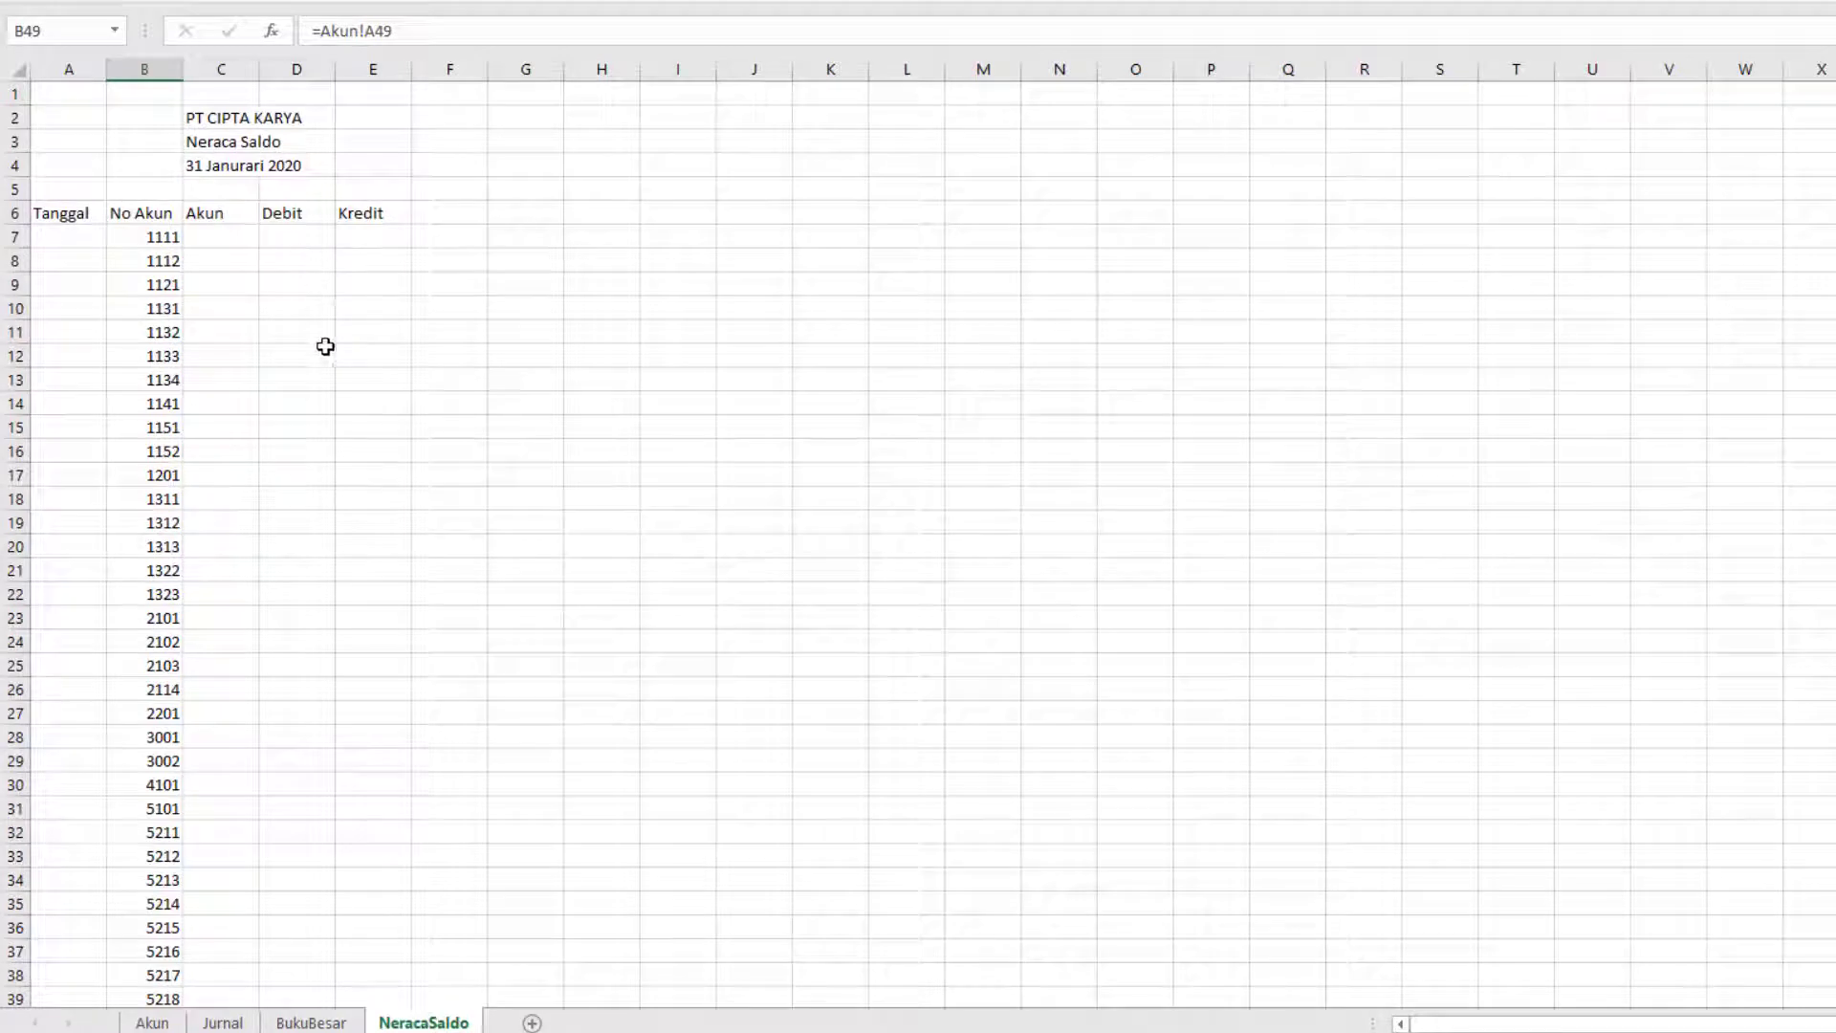
# Step: Start an IF formula in C7 that tests whether the account number in B7 is not equal to 0
pyautogui.click(226, 232)
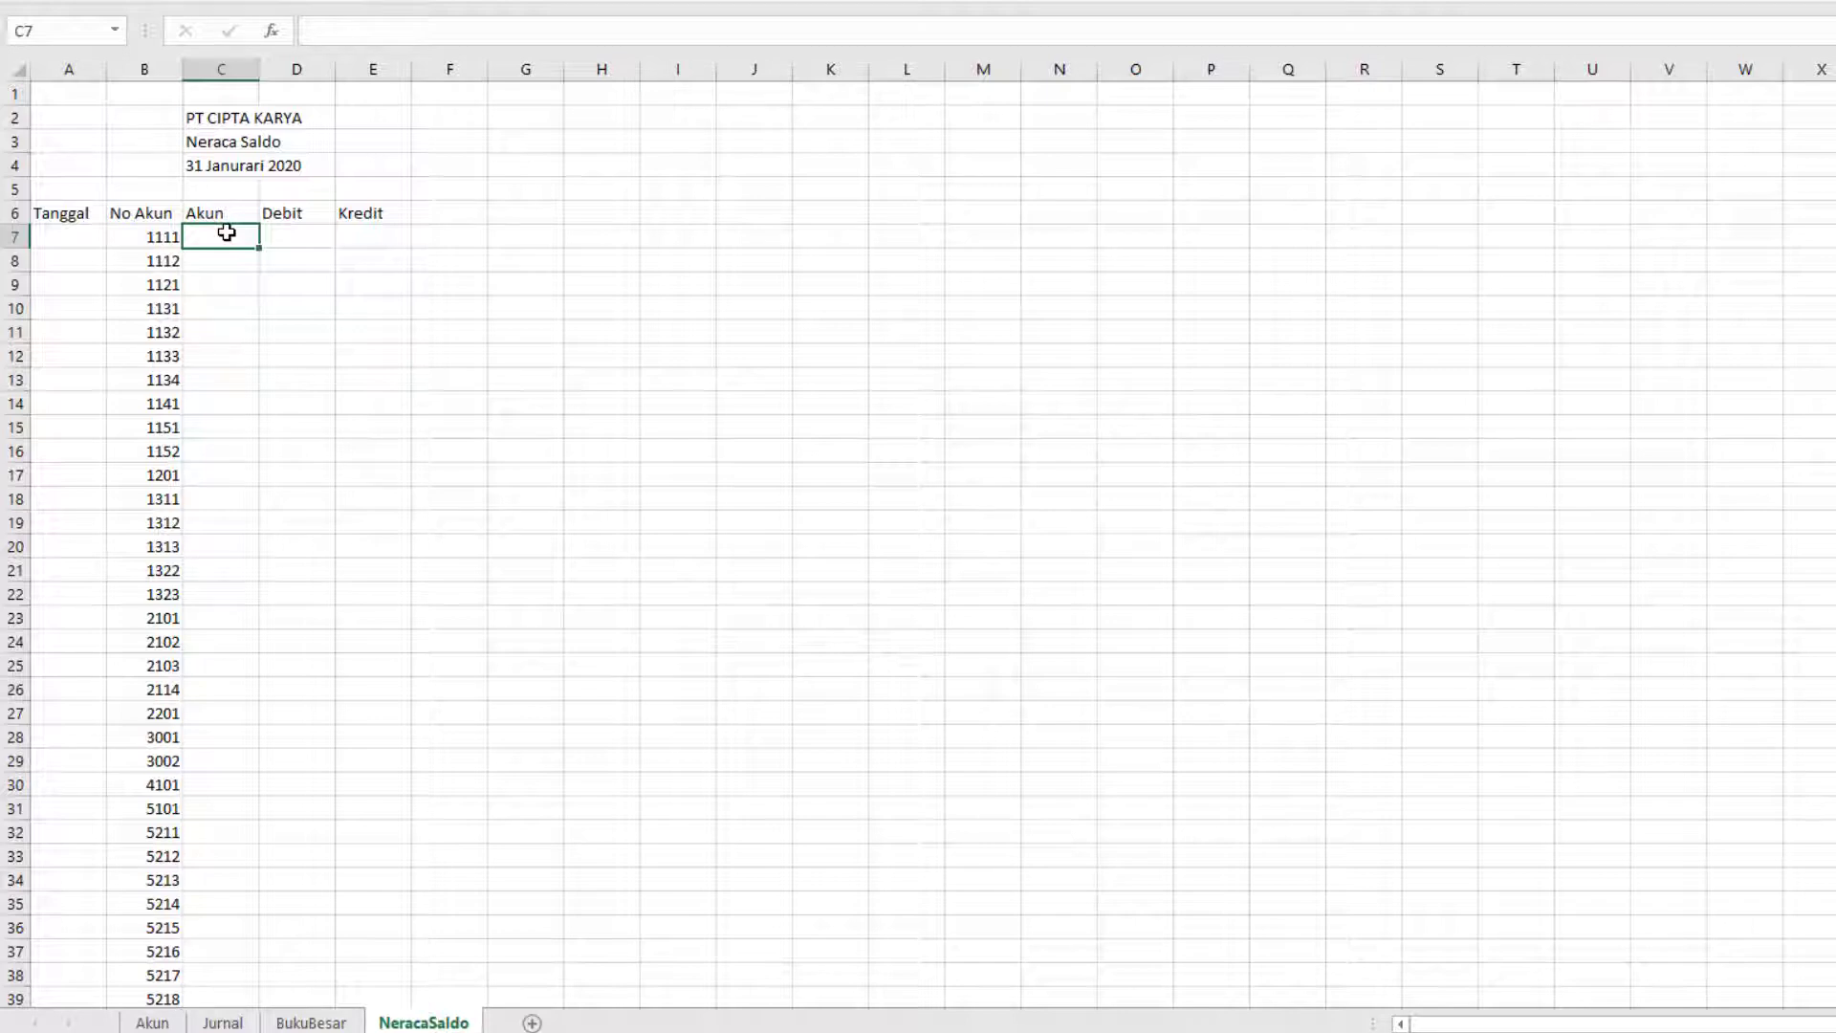
pyautogui.write('=if')
pyautogui.press('Tab')
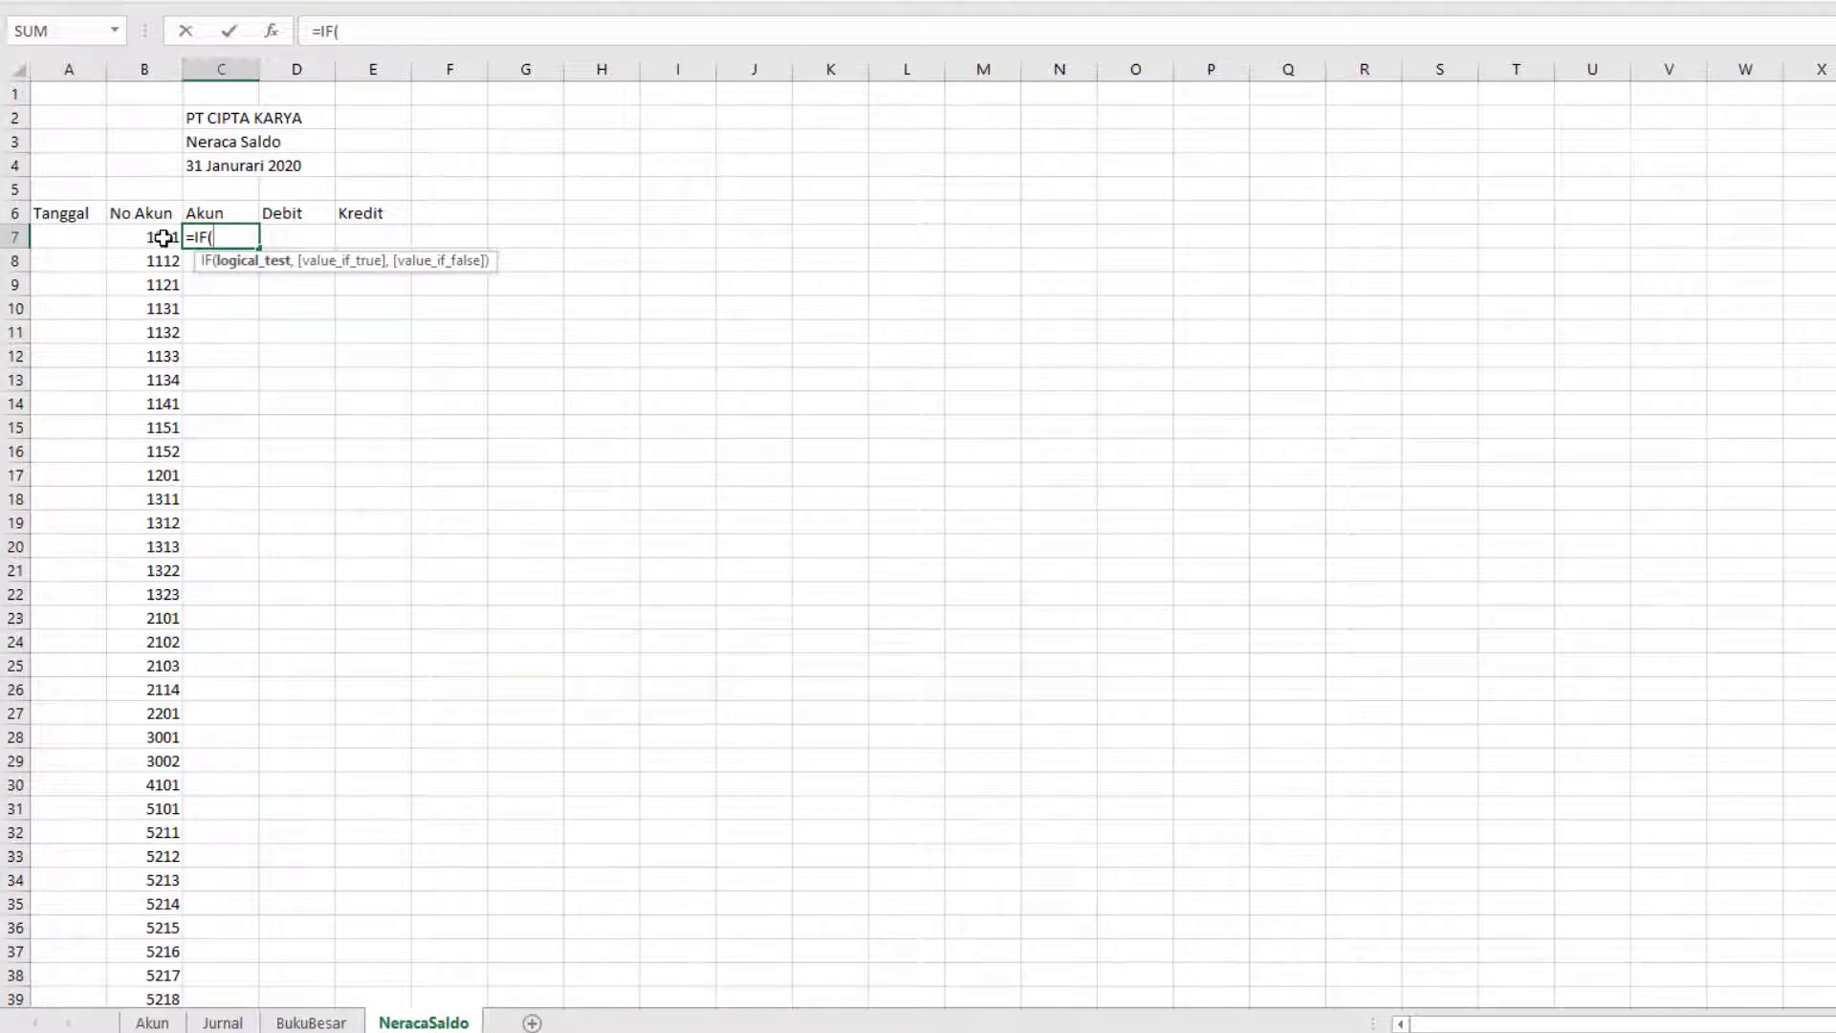
pyautogui.scroll(-5, 153, 908)
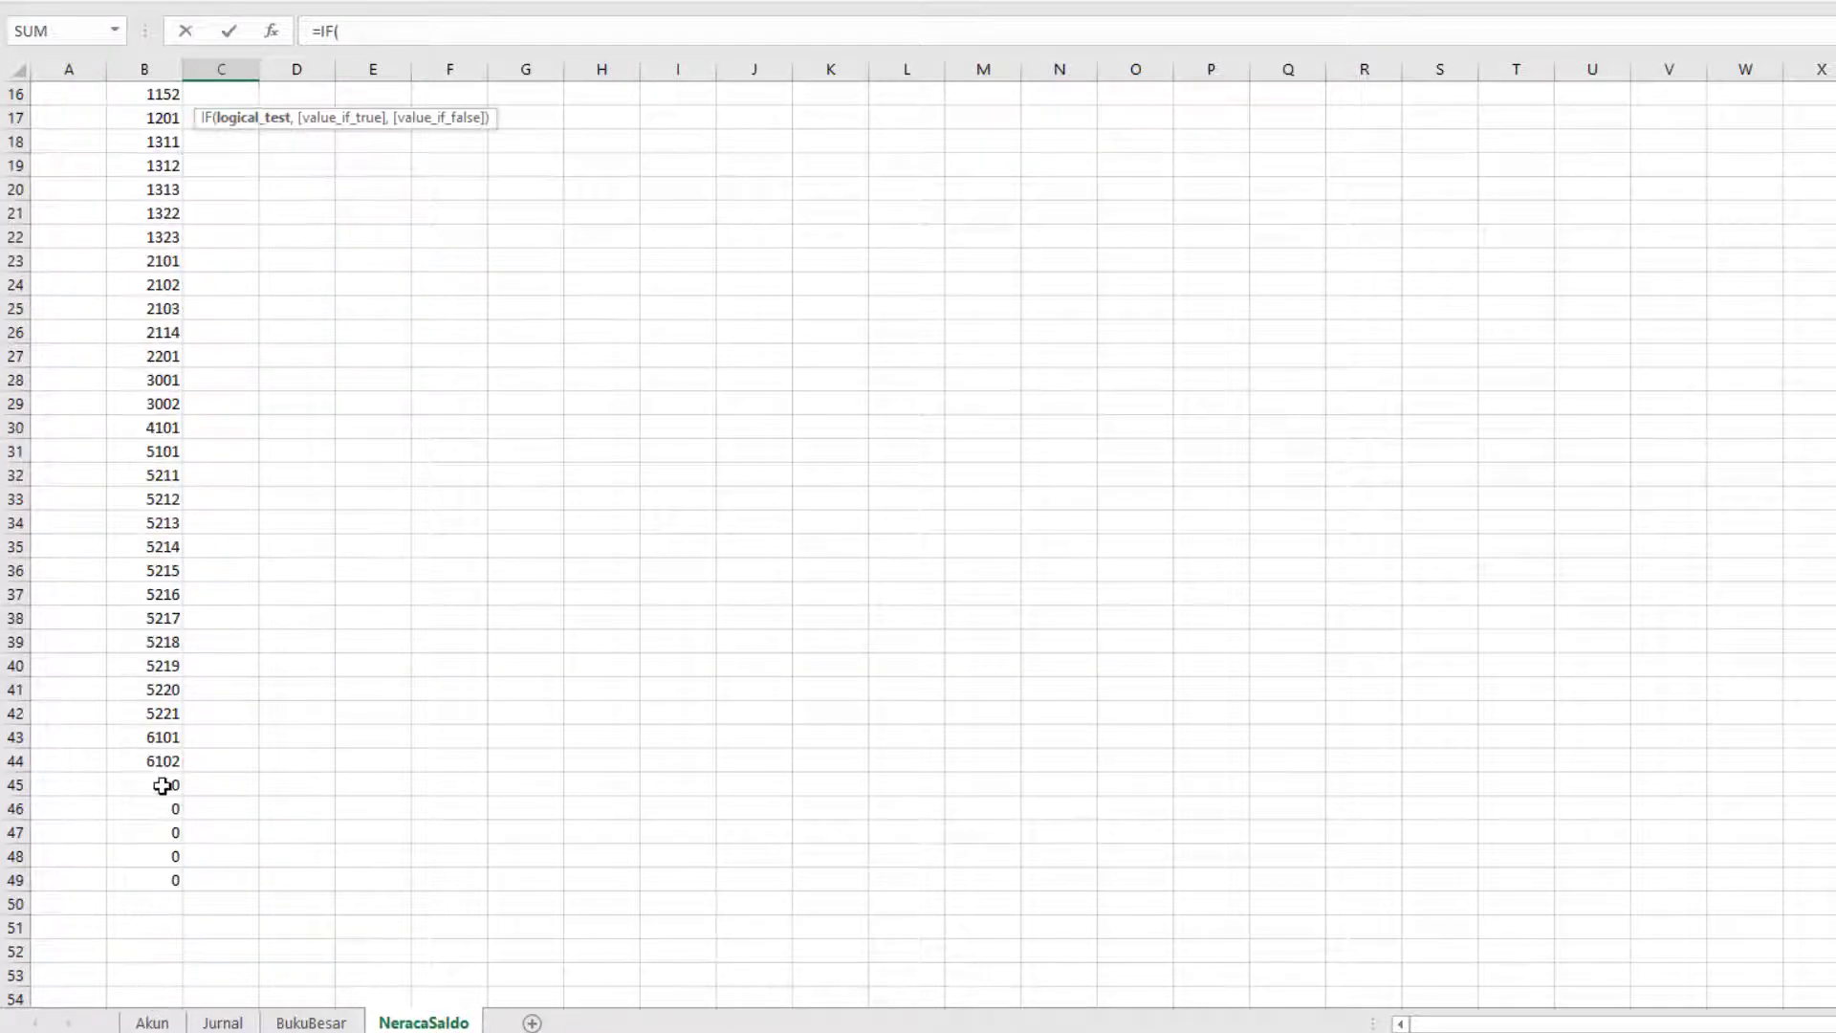
pyautogui.scroll(5, 151, 854)
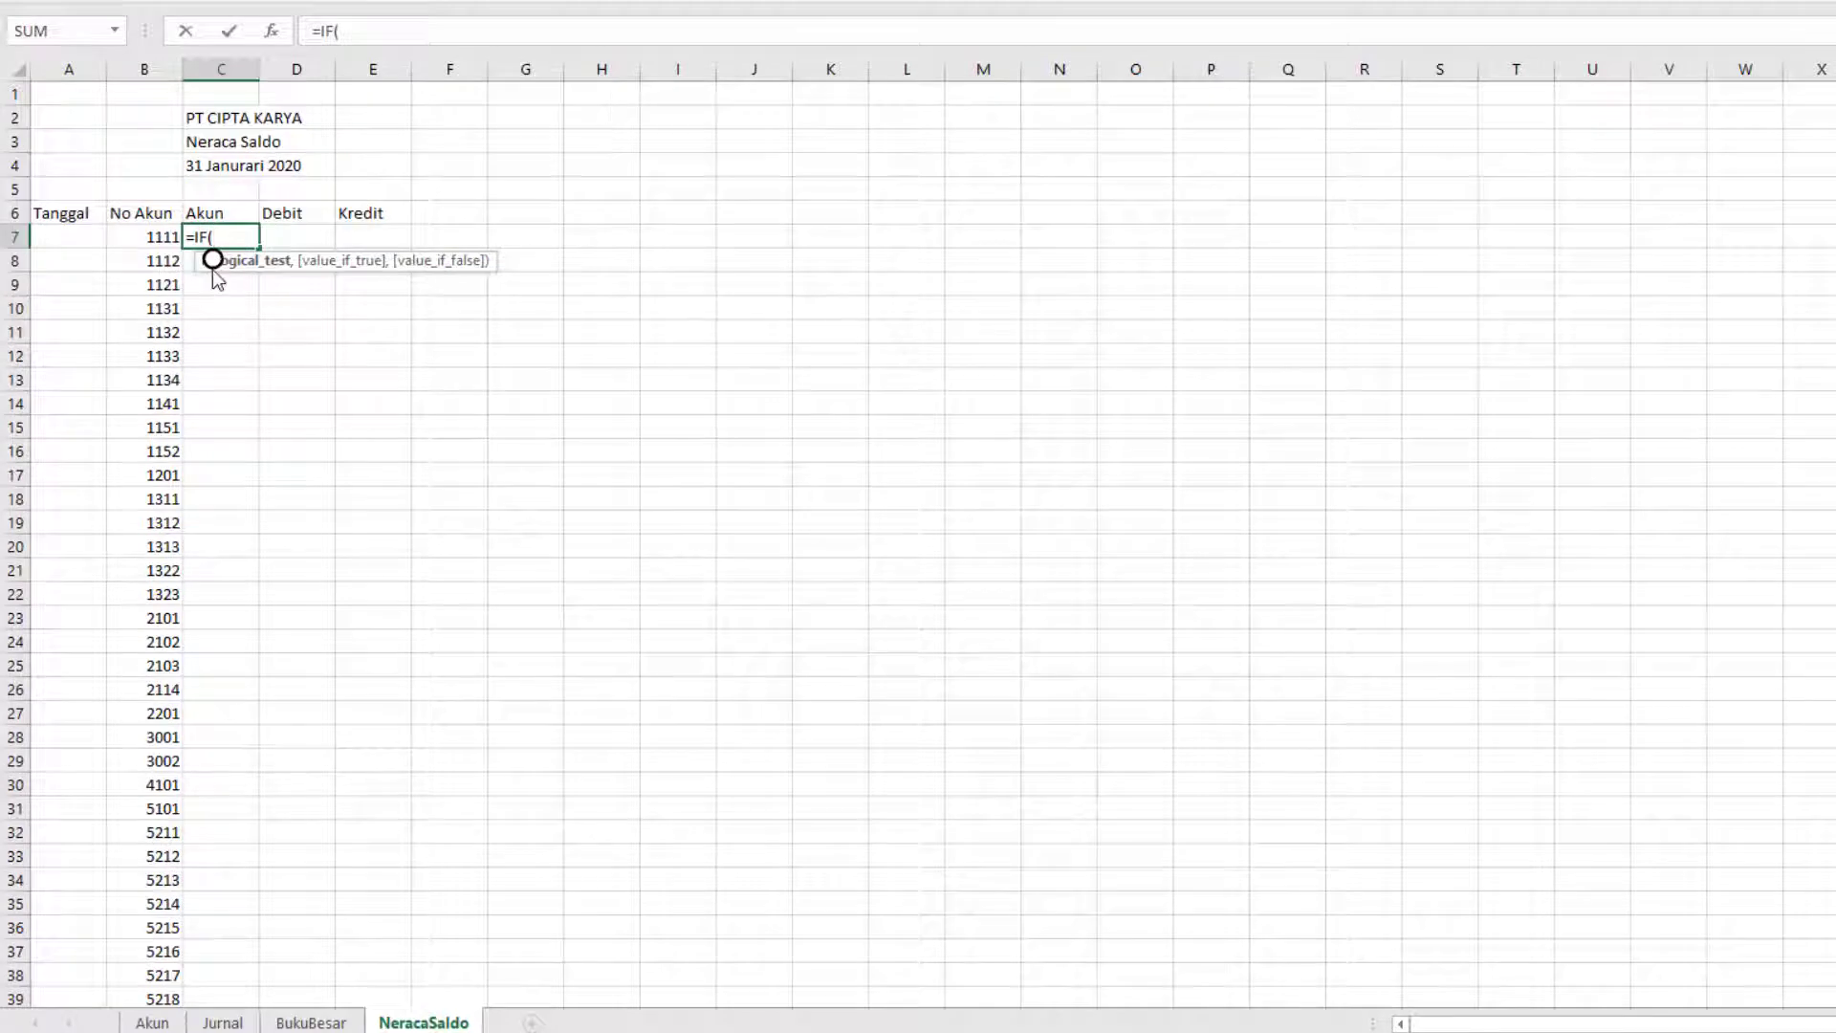
pyautogui.click(156, 236)
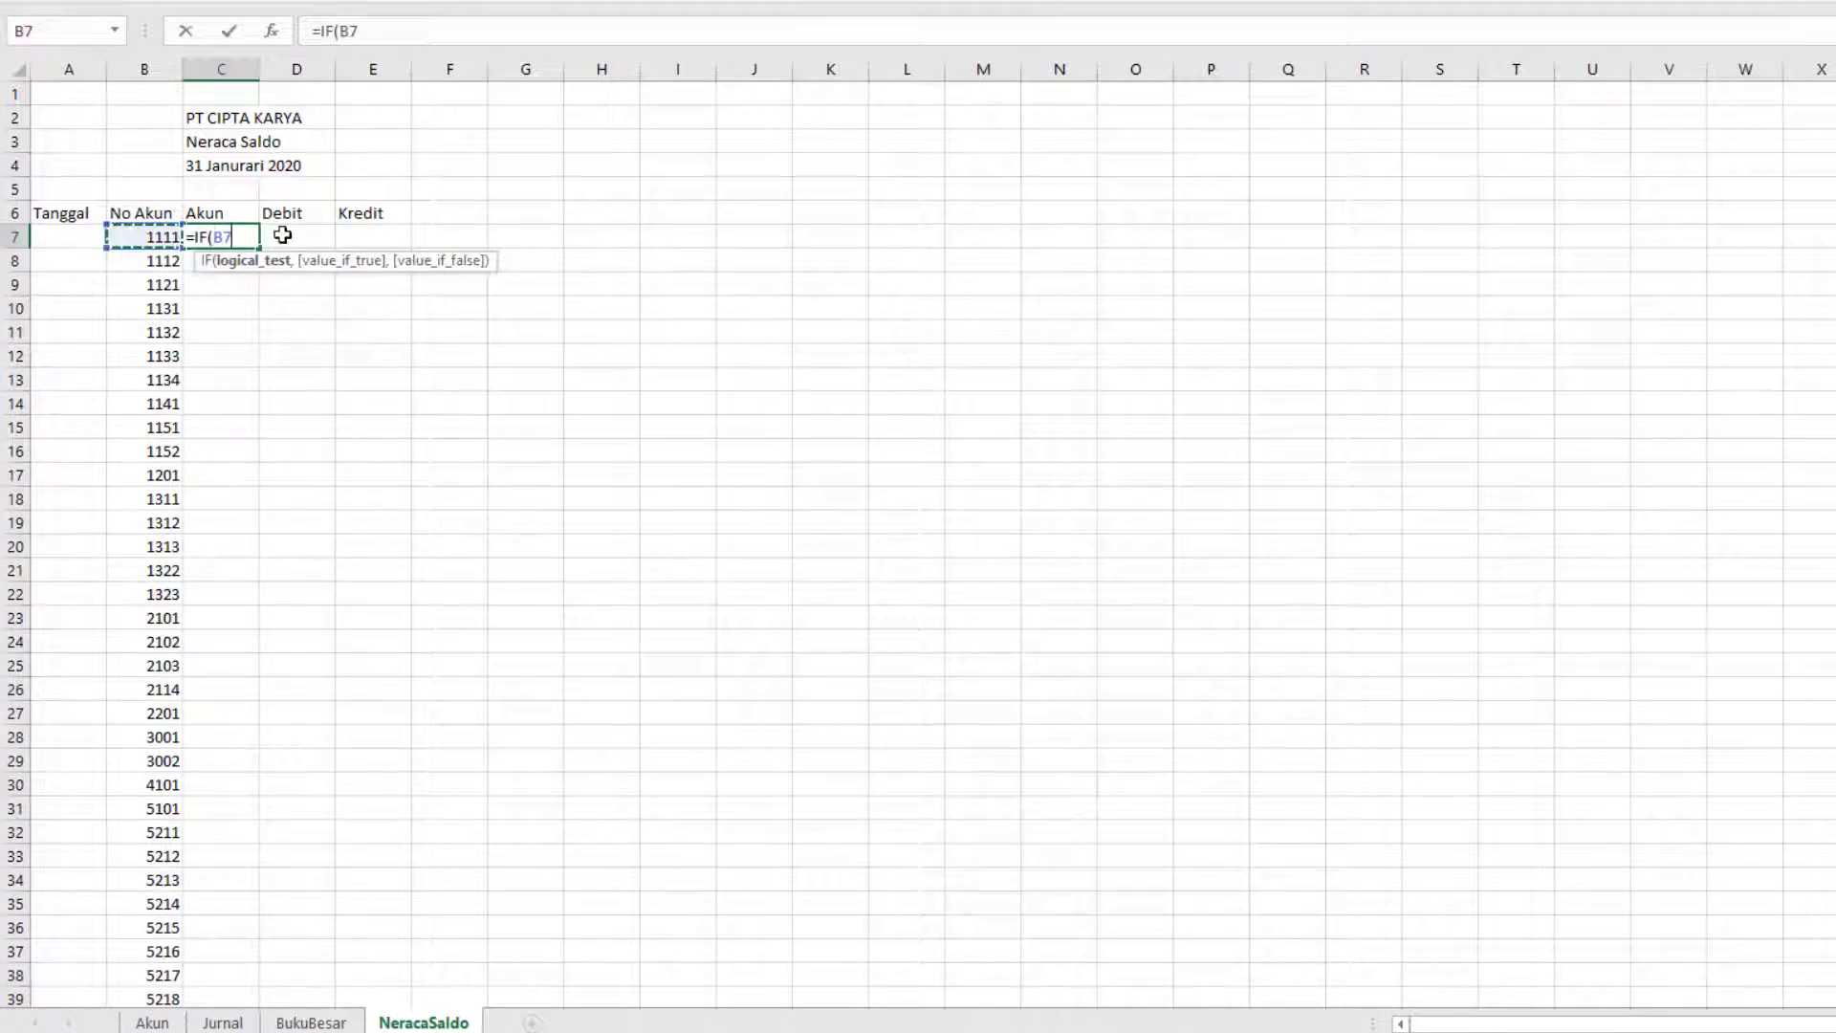
pyautogui.write('<>')
# Step: Complete the C7 formula as =IF(B7<>0,VLOOKUP(B7,akun,2,0),"") to look up the account name
pyautogui.write('0,vl')
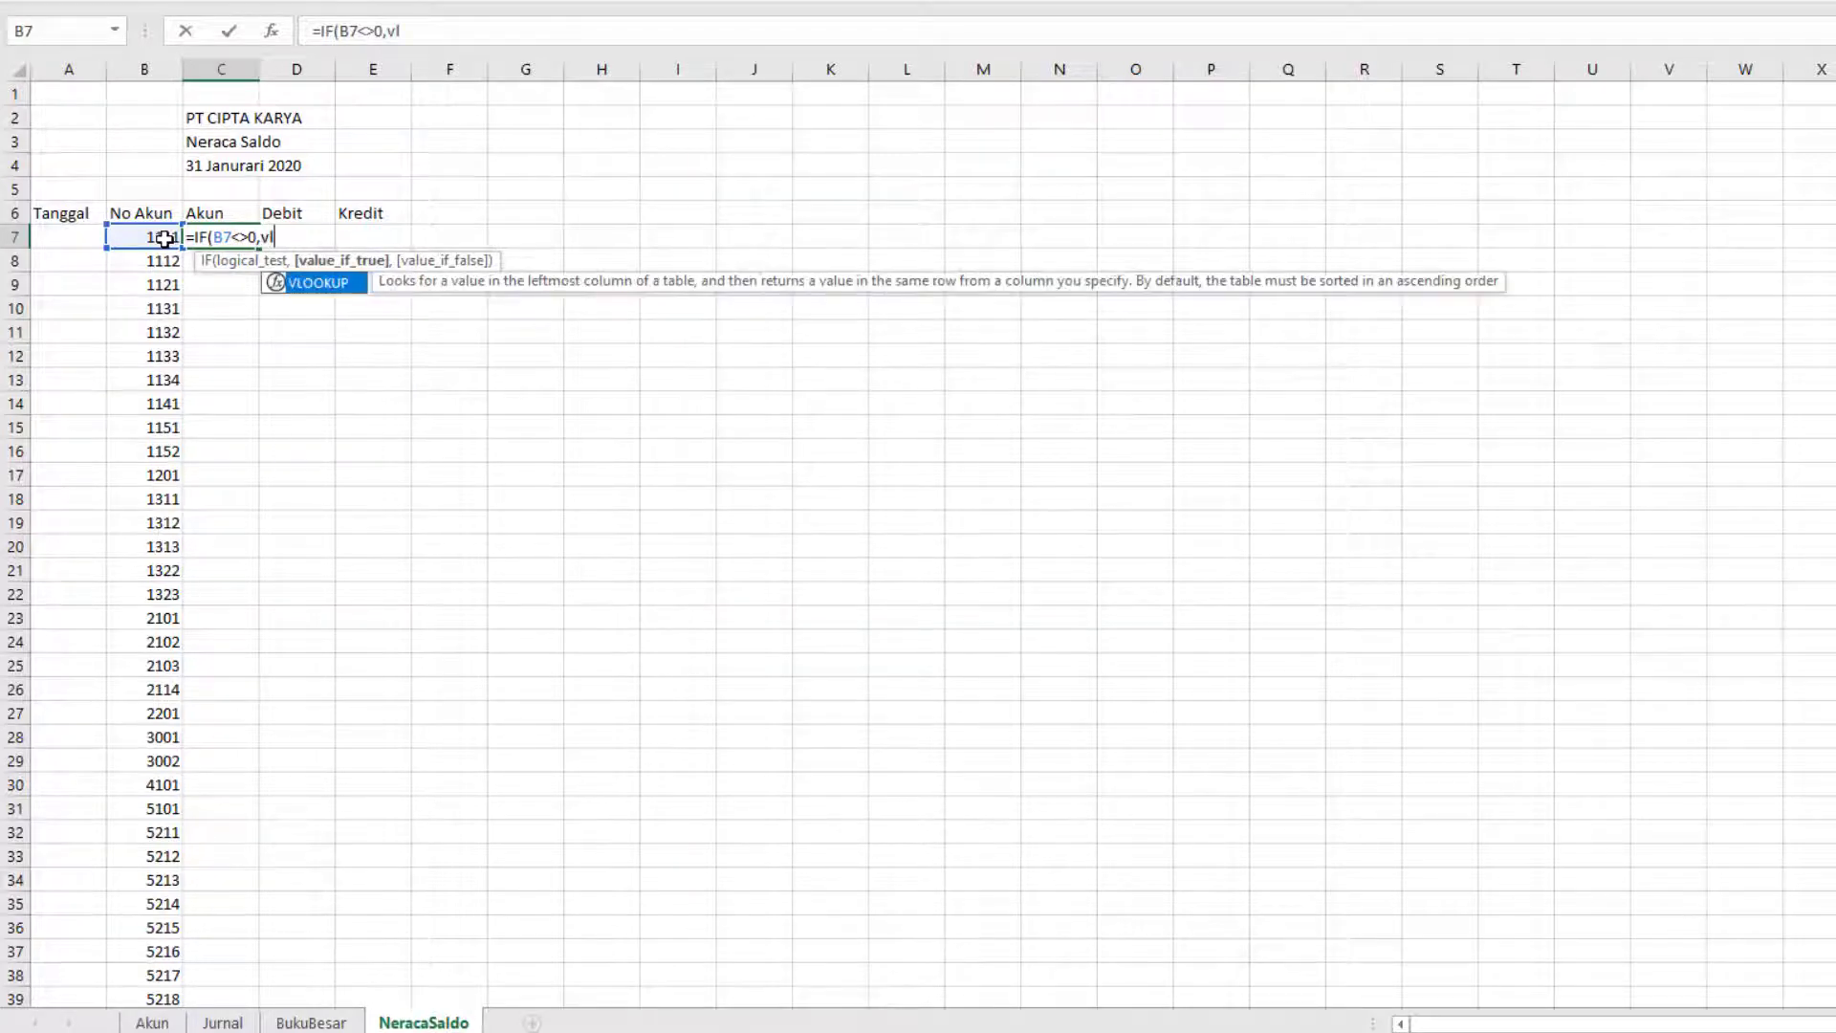
pyautogui.press('Tab')
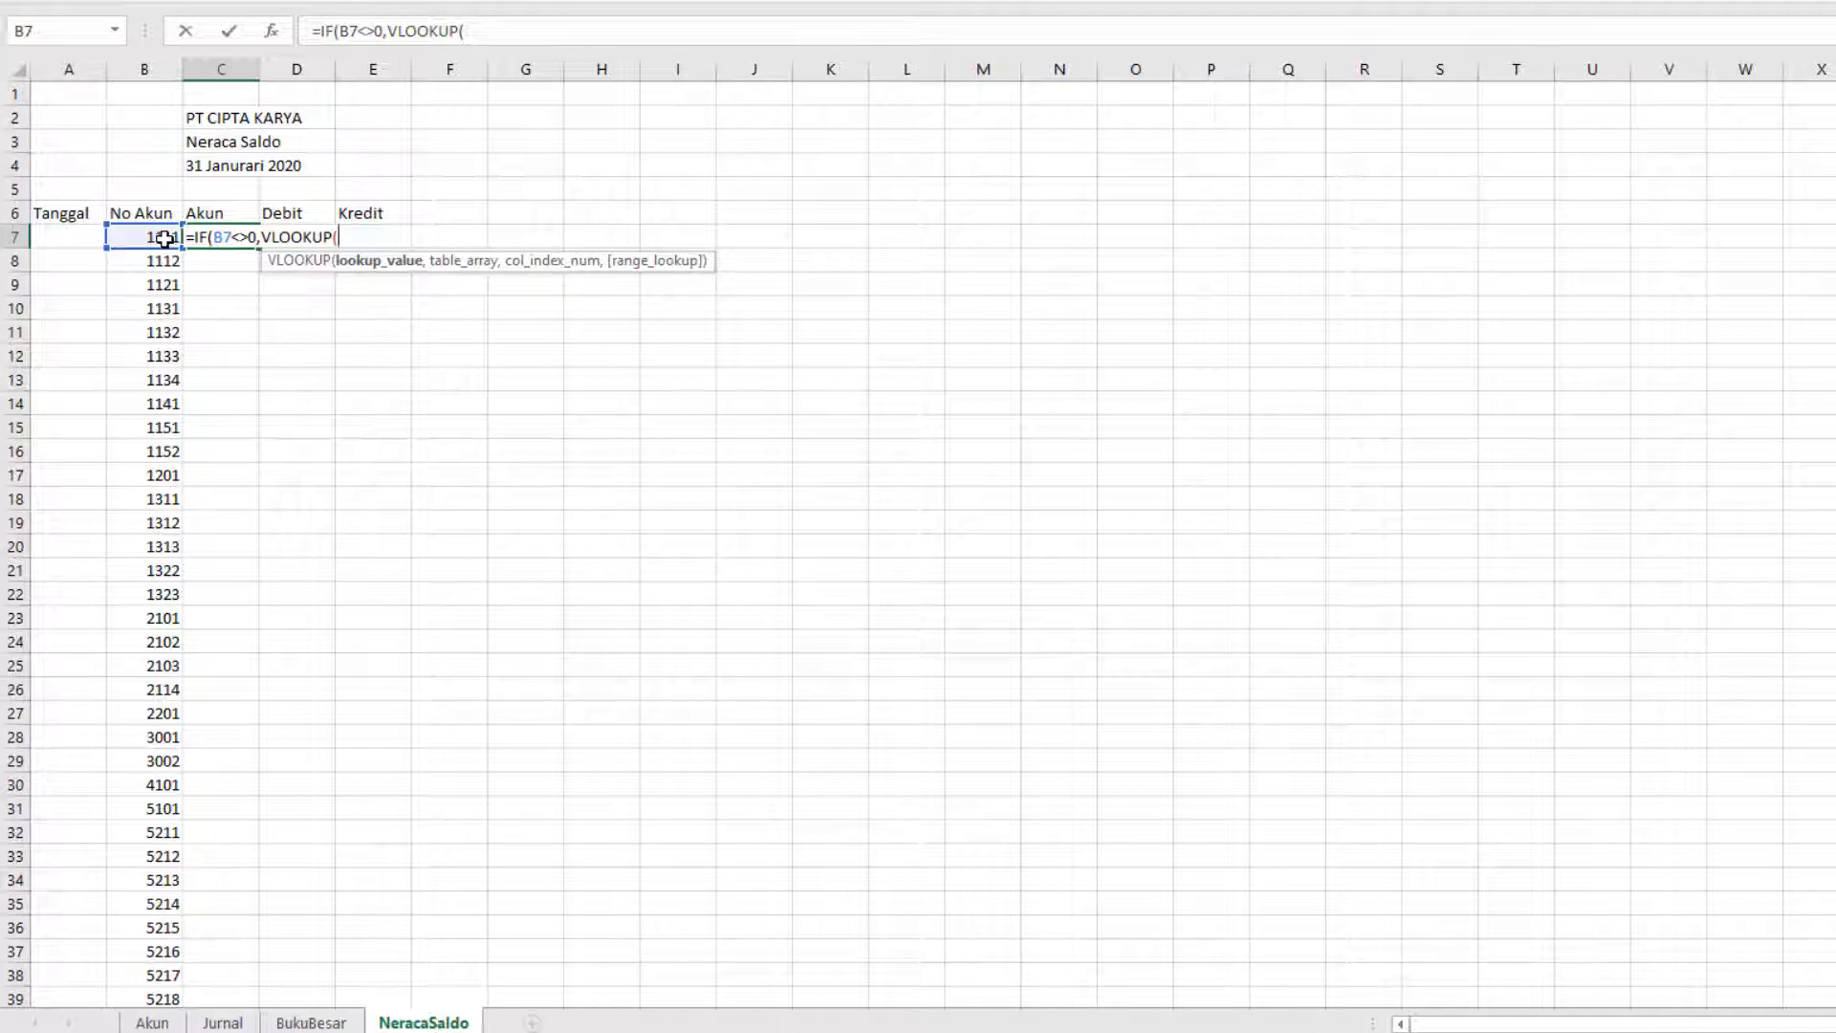
pyautogui.click(165, 238)
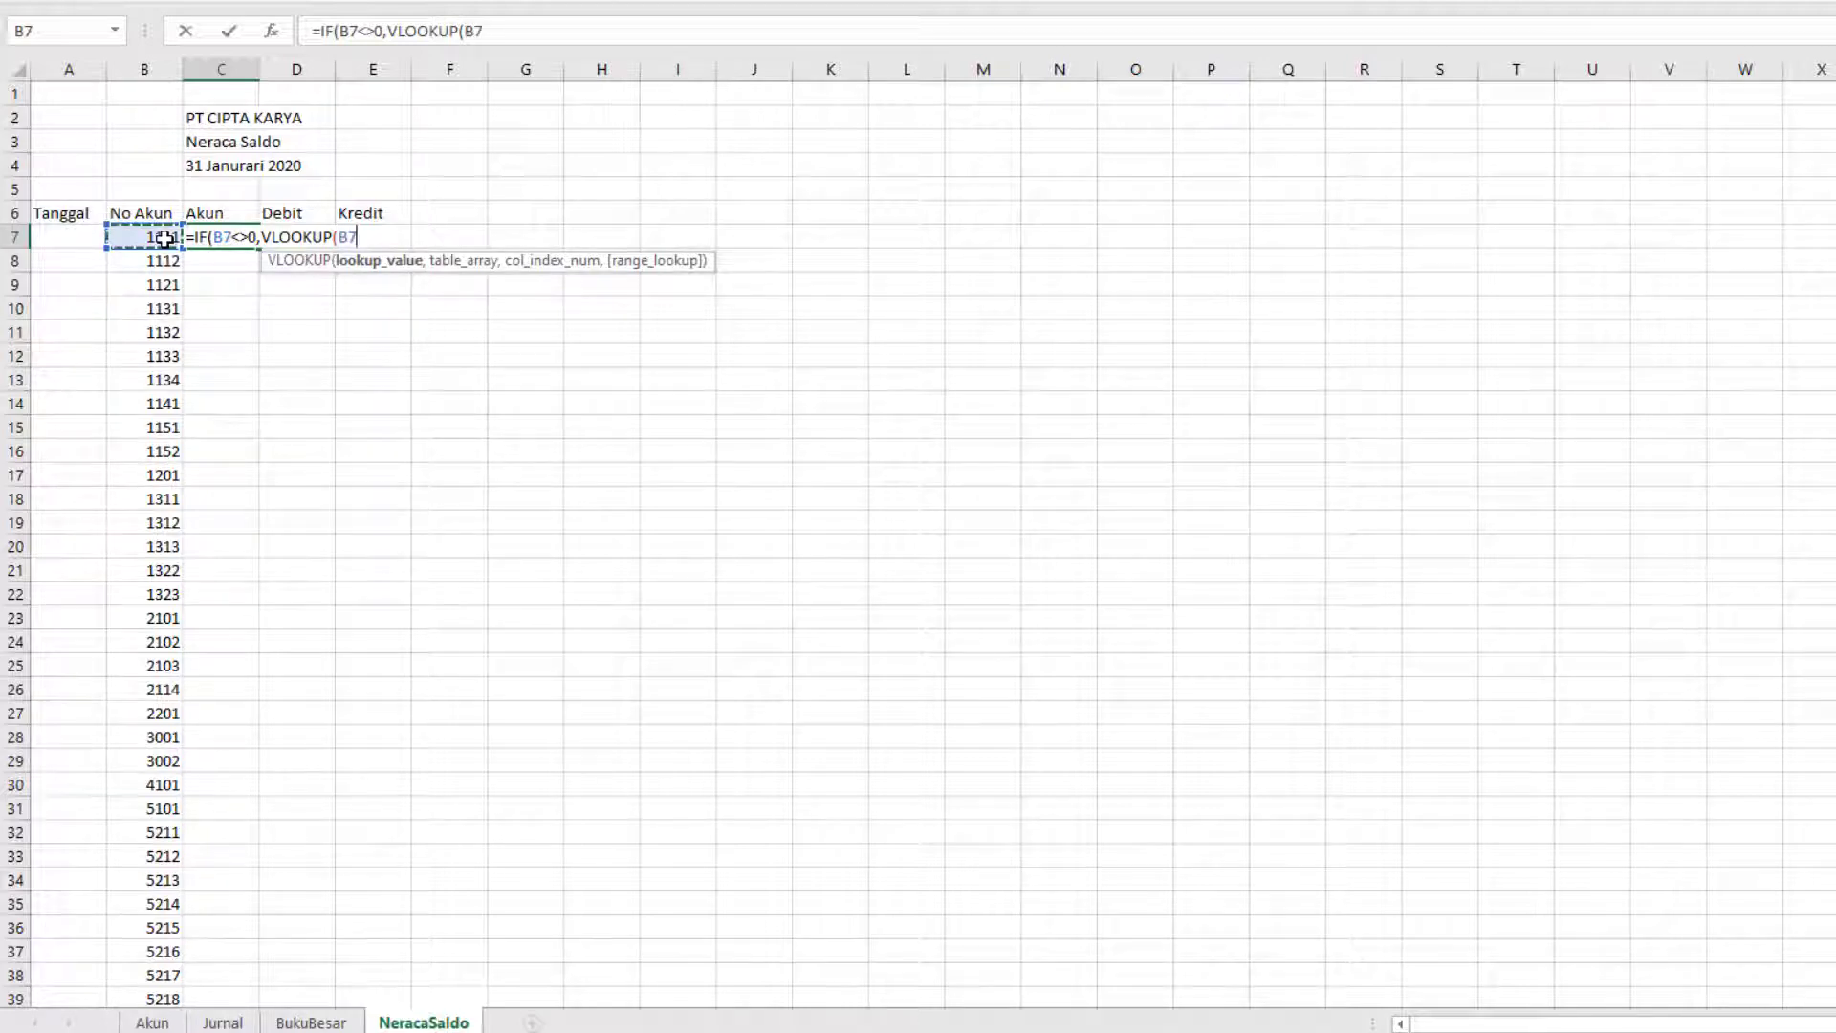
pyautogui.write(',')
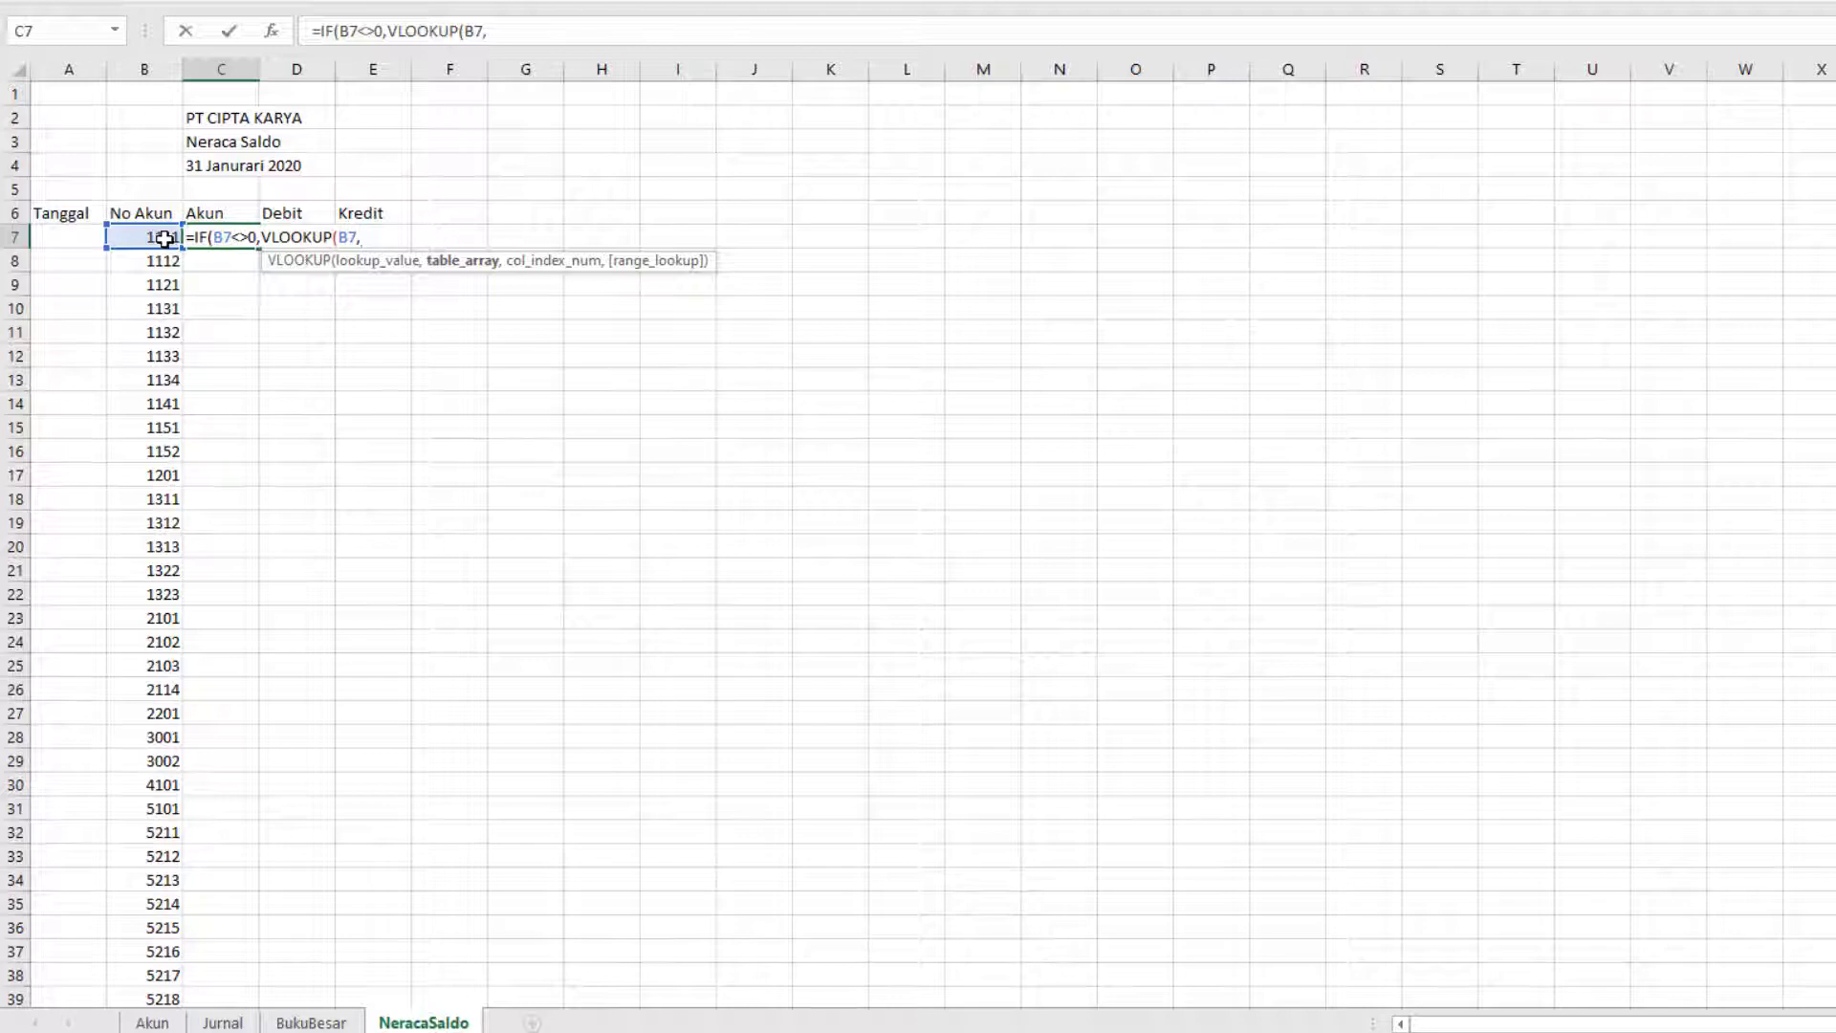
pyautogui.write('ak')
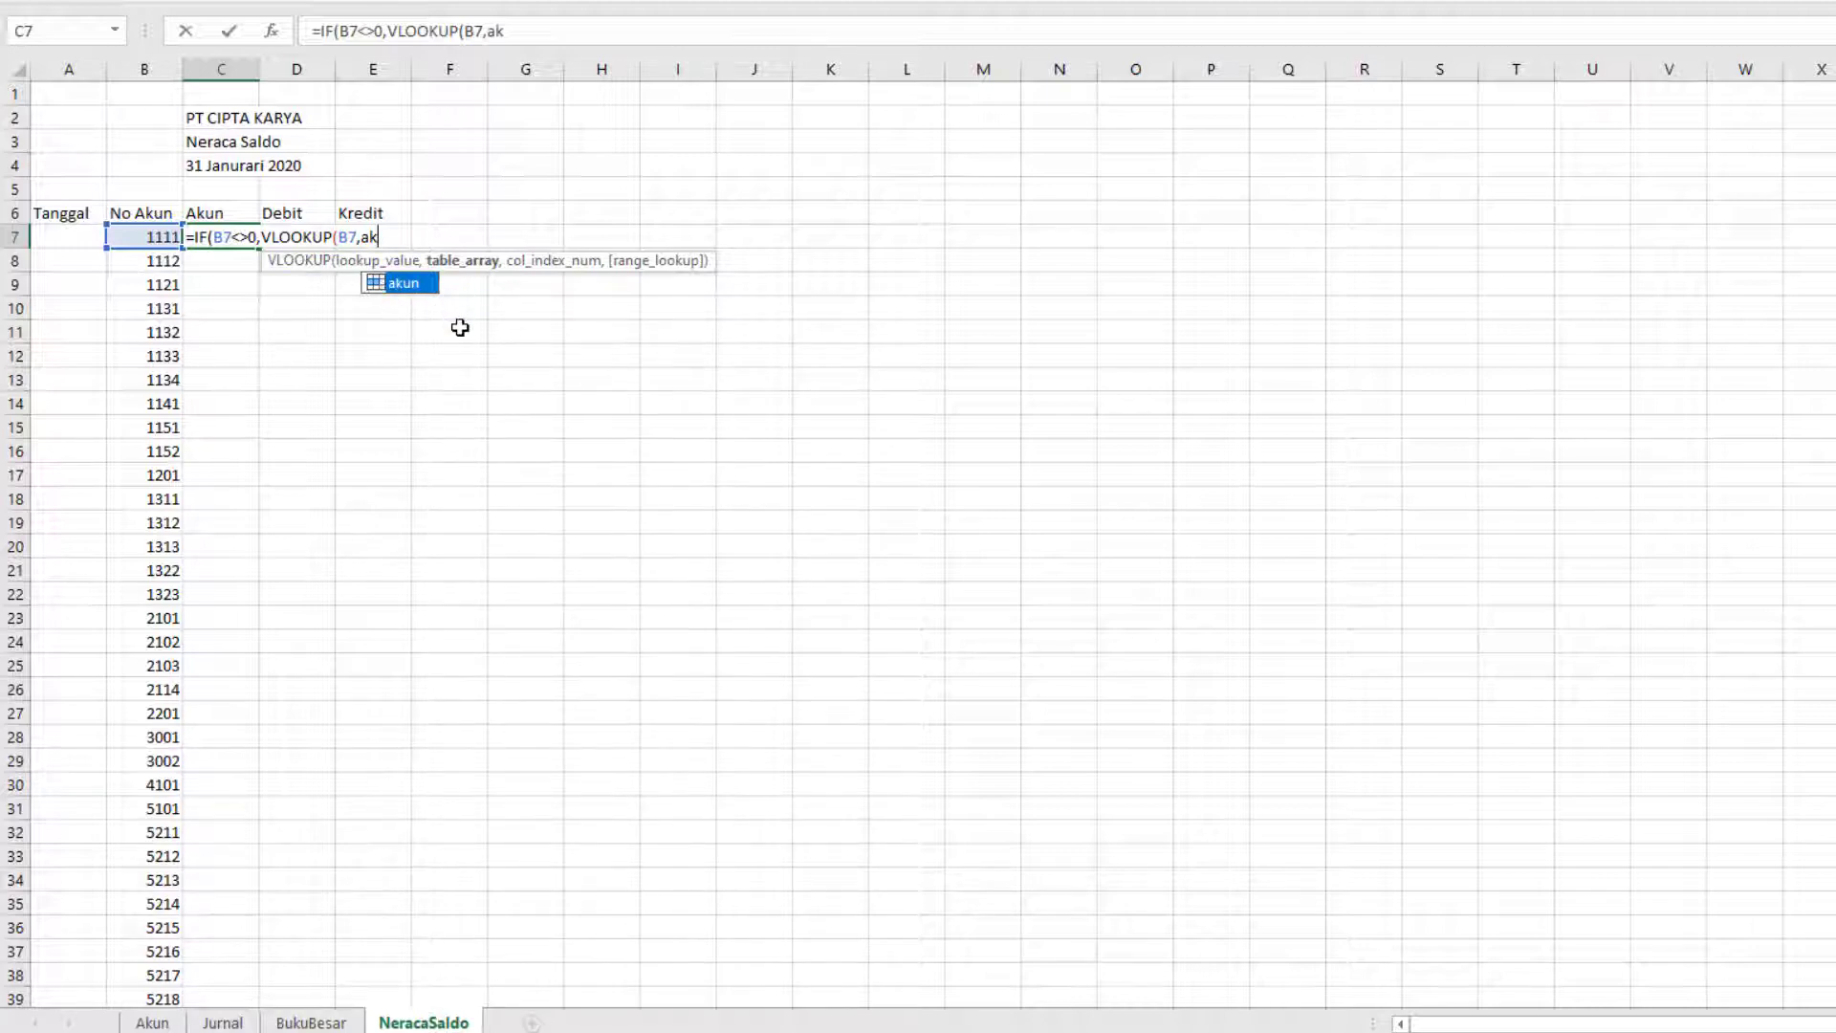
pyautogui.press('Tab')
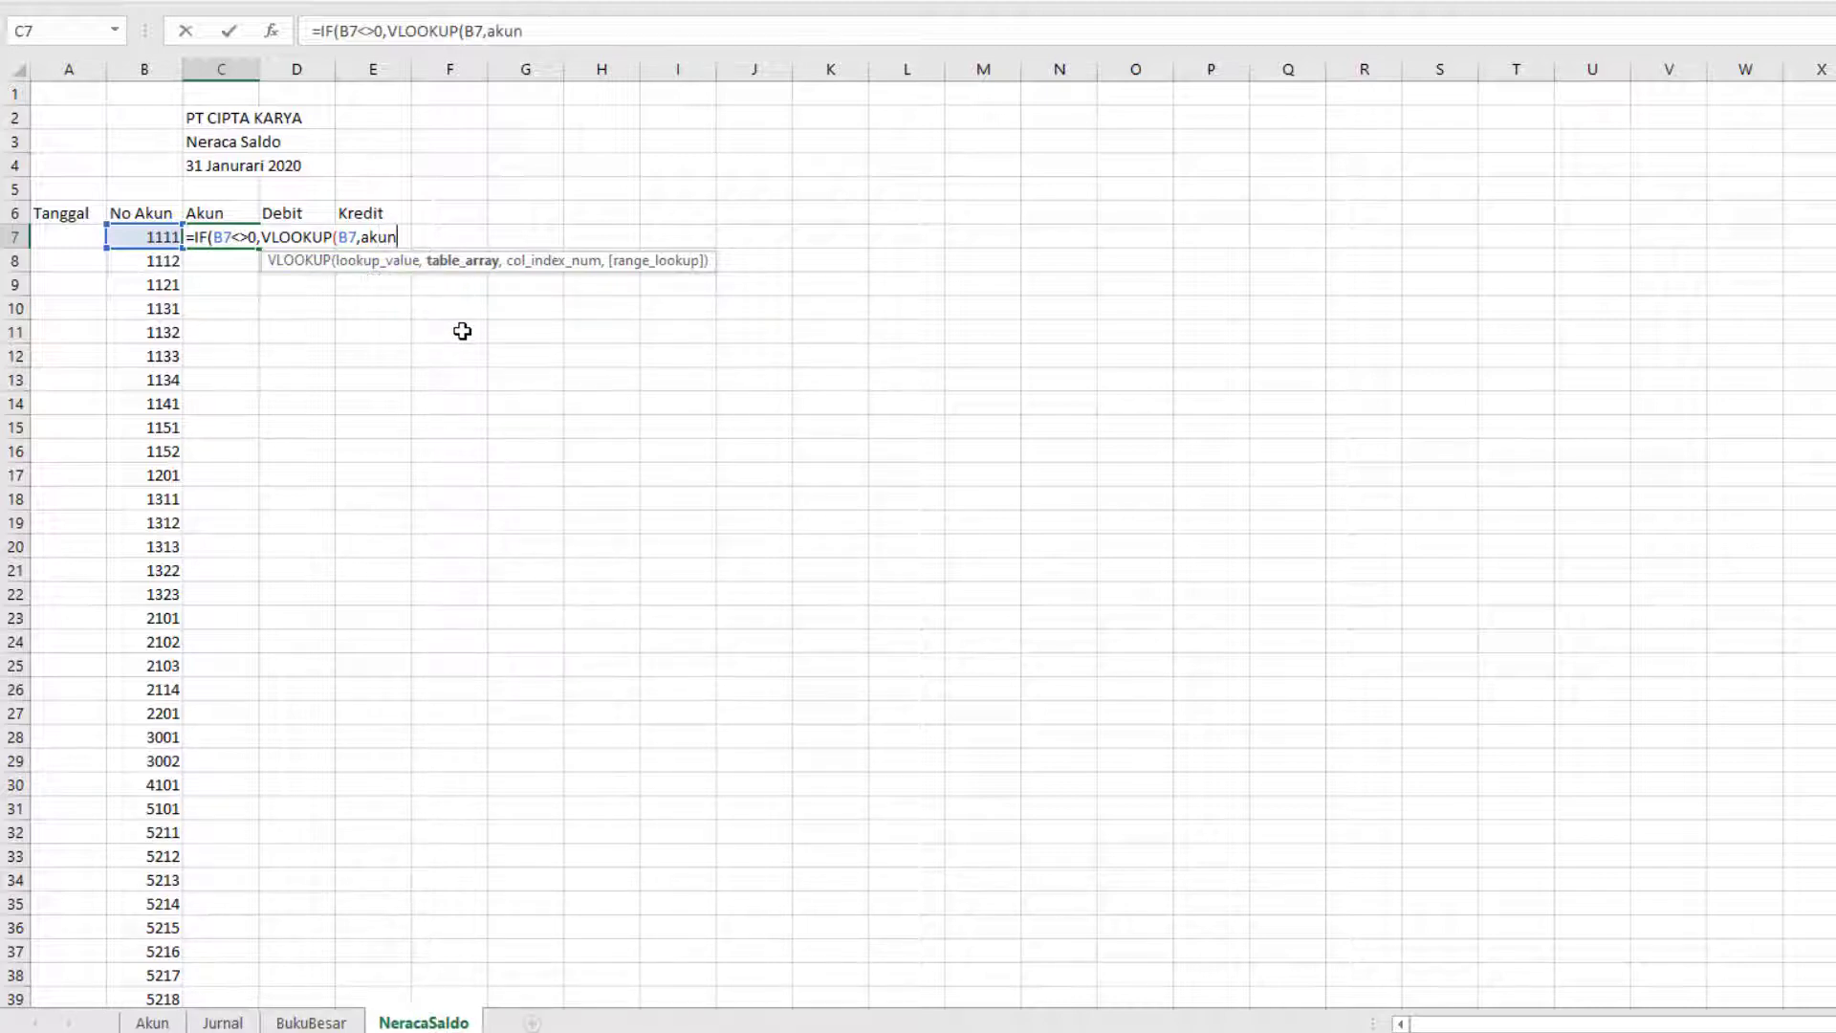
pyautogui.write(',2')
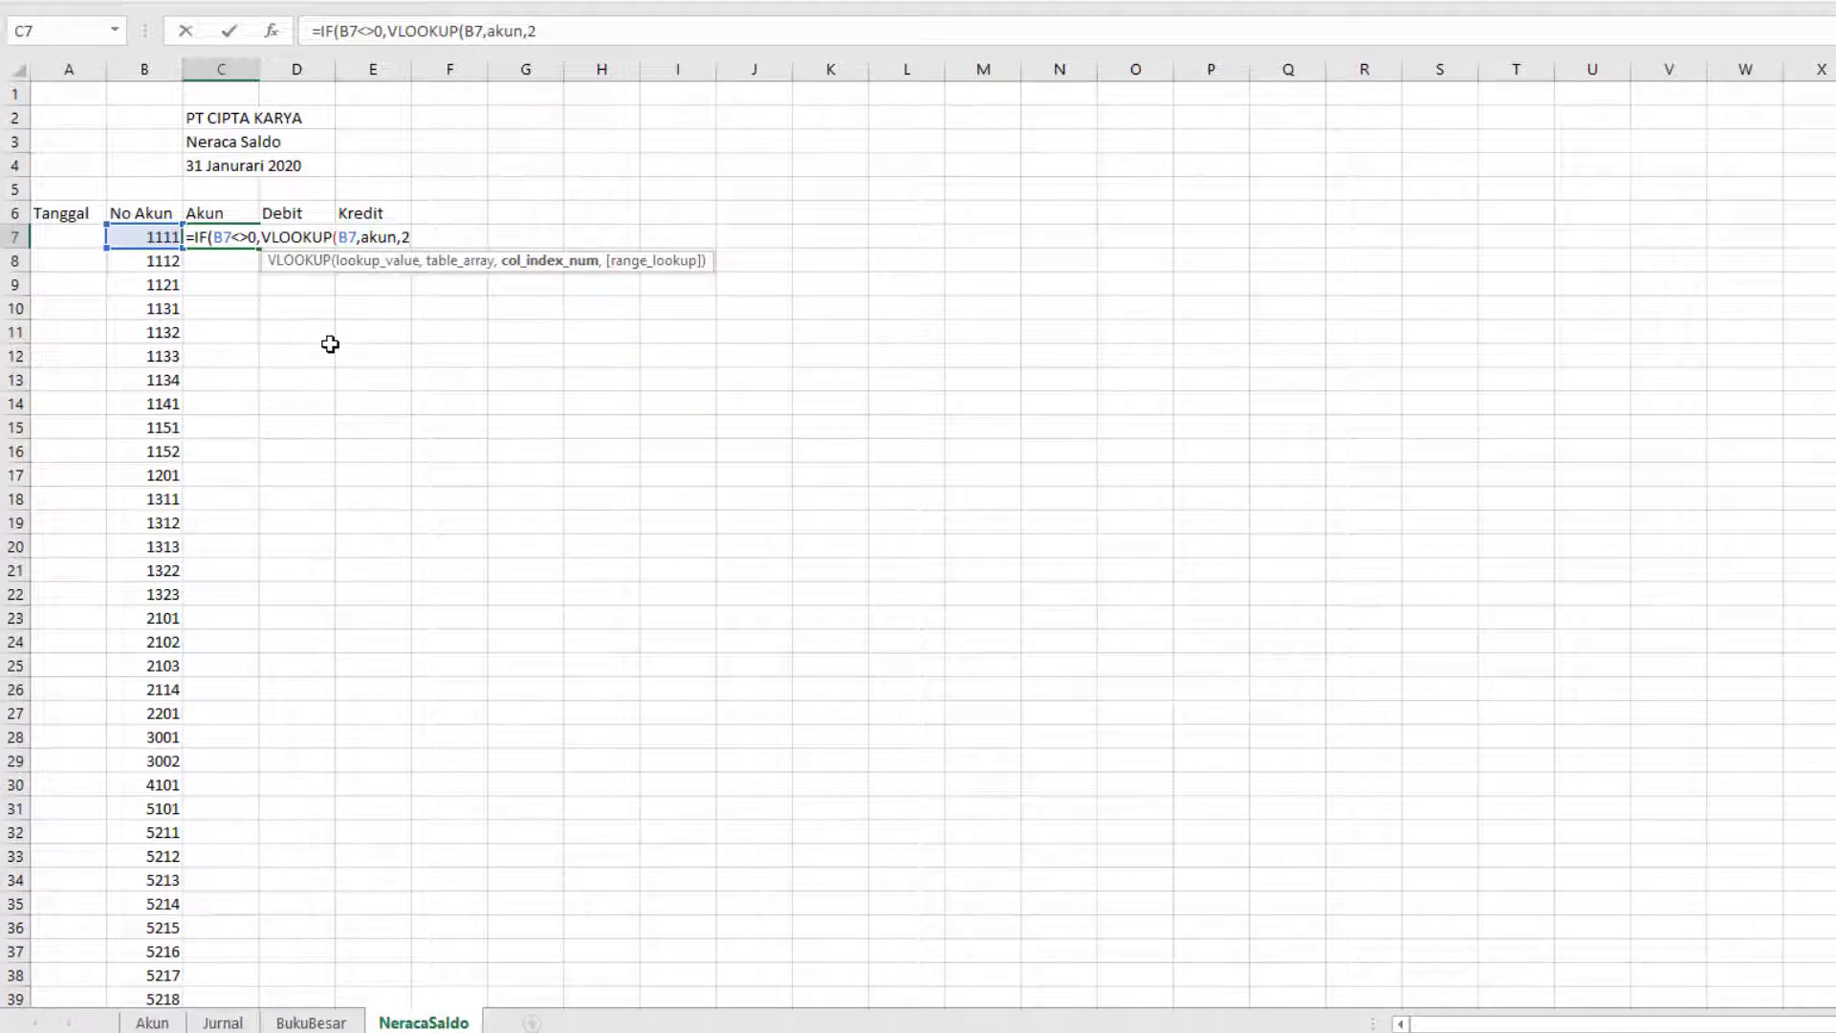
pyautogui.write(',0)')
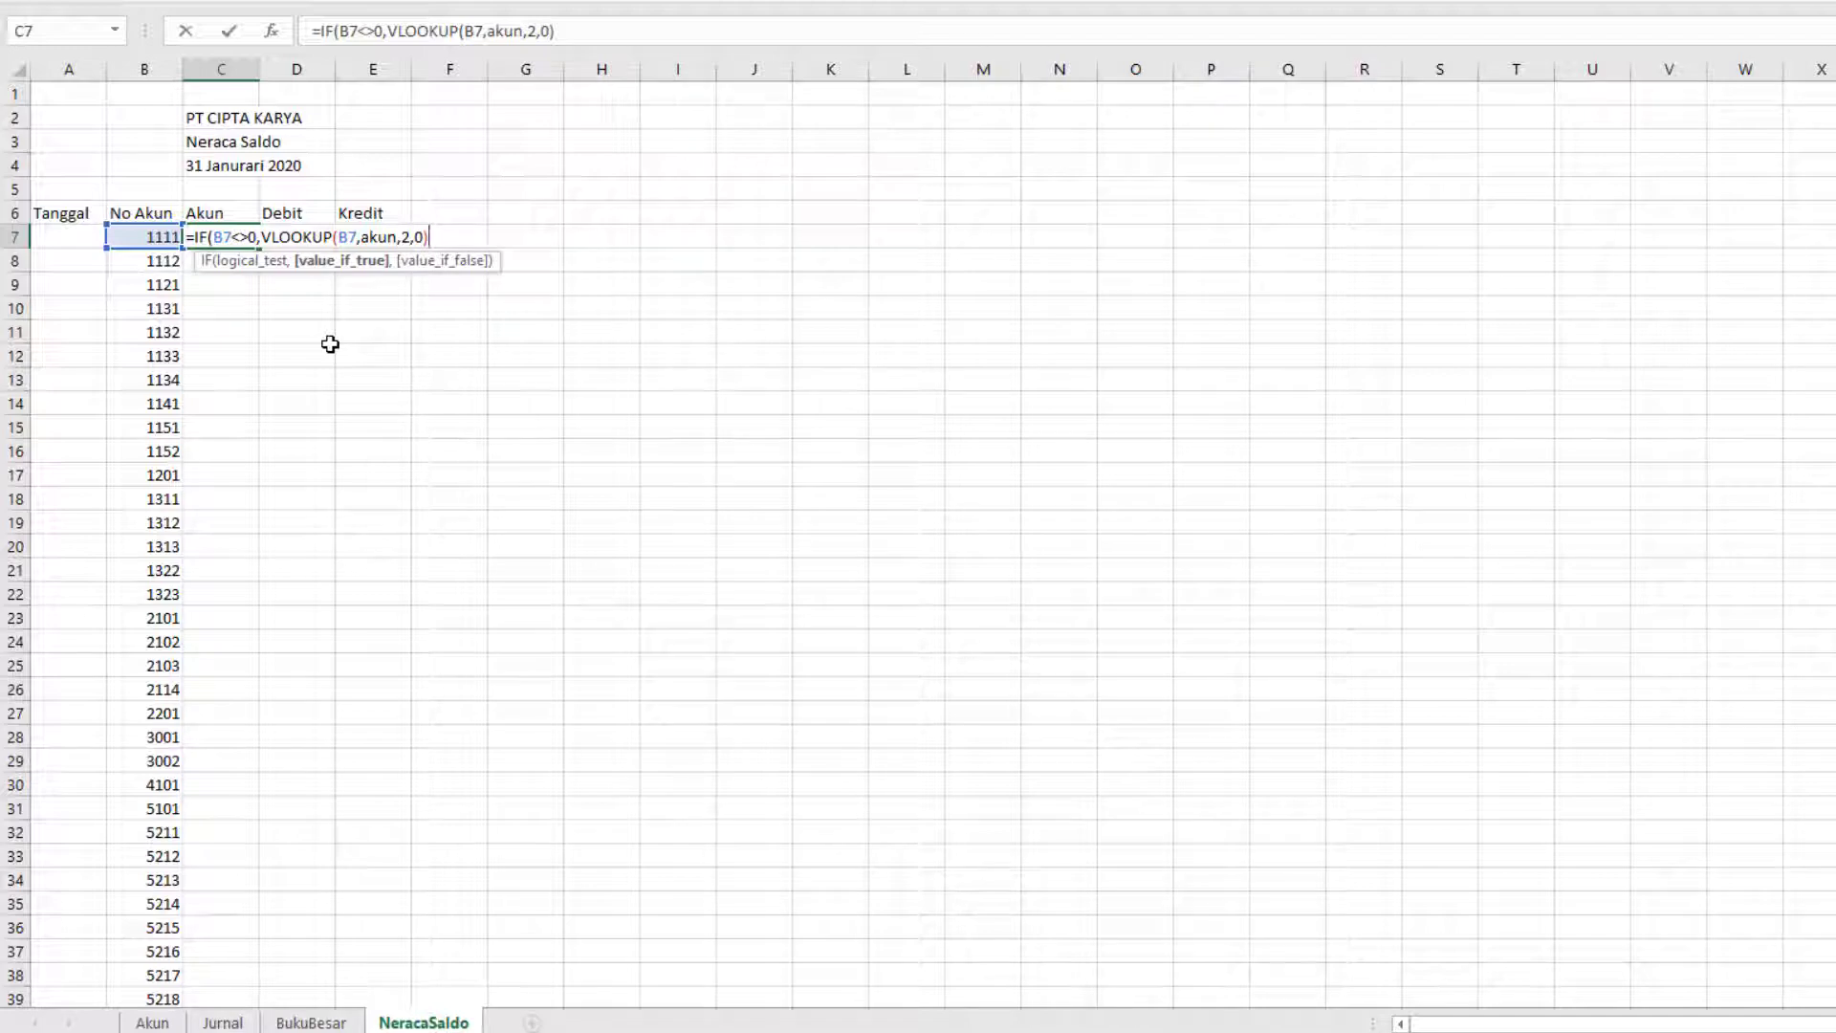
pyautogui.write(',')
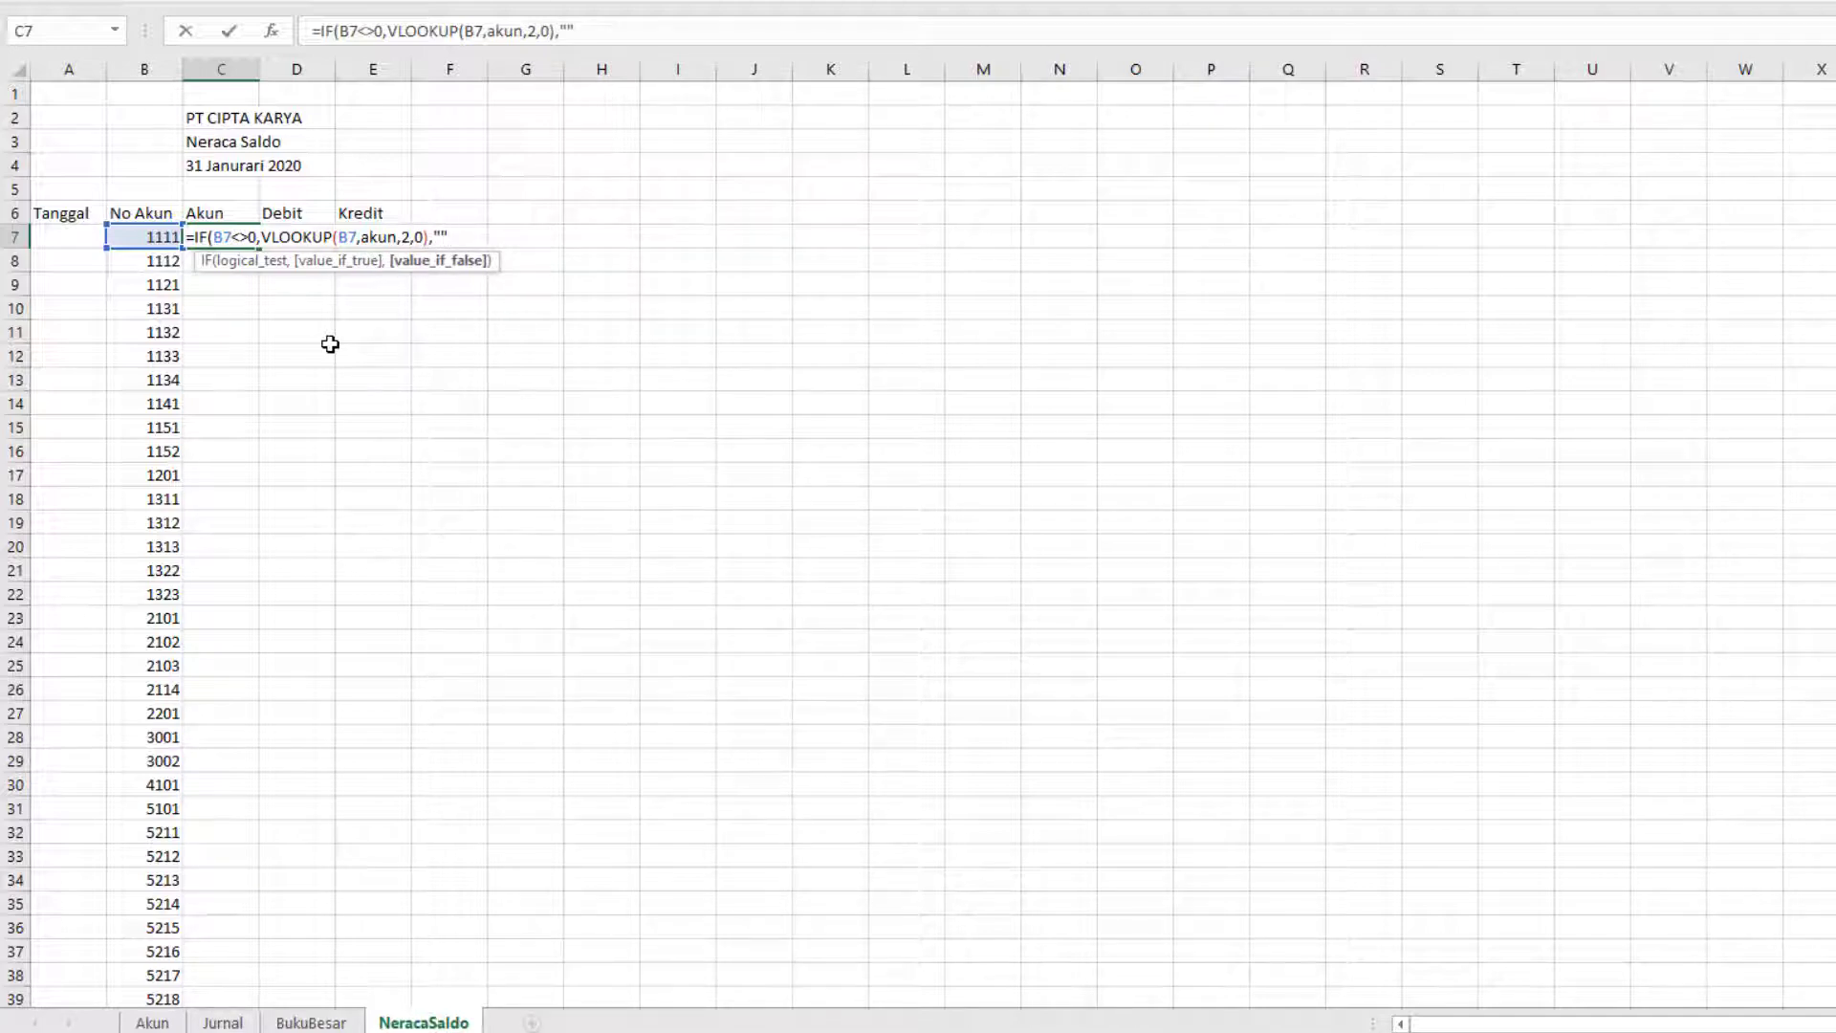
pyautogui.write('"")')
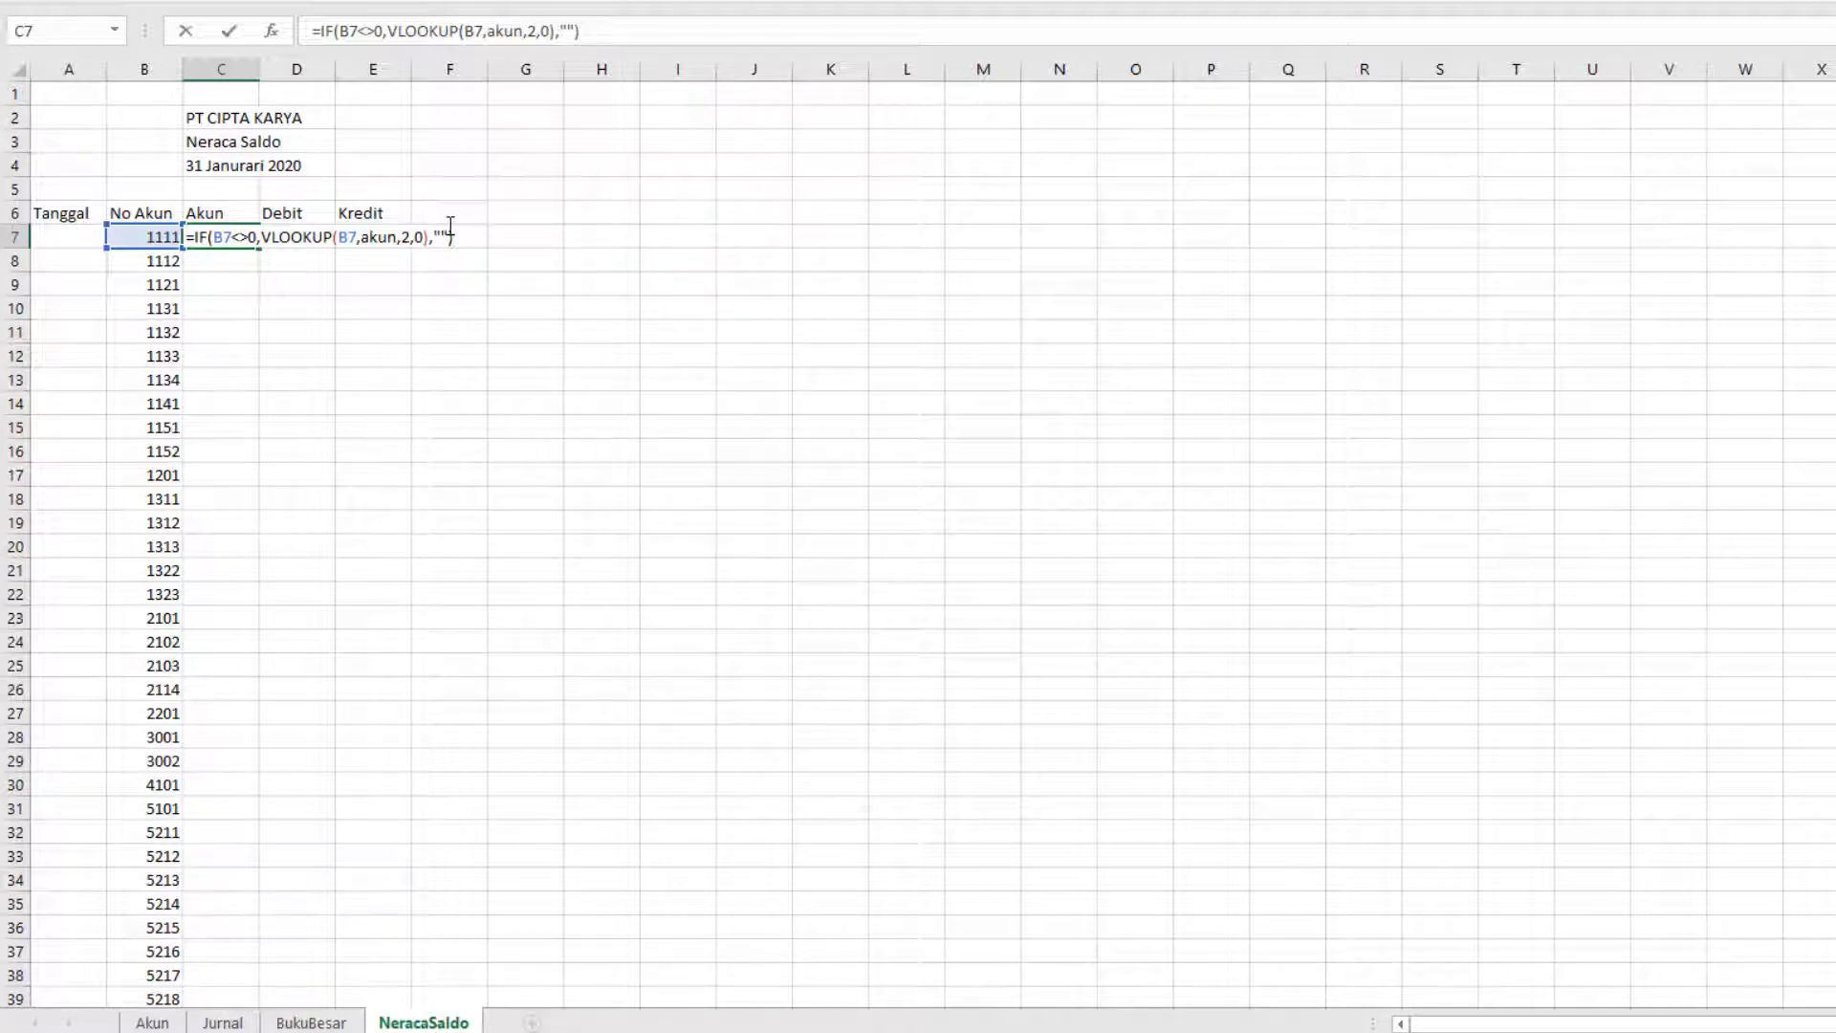
pyautogui.press('Return')
# Step: Fill the account name formula from C7 down through C49 and check the filled column
pyautogui.click(227, 238)
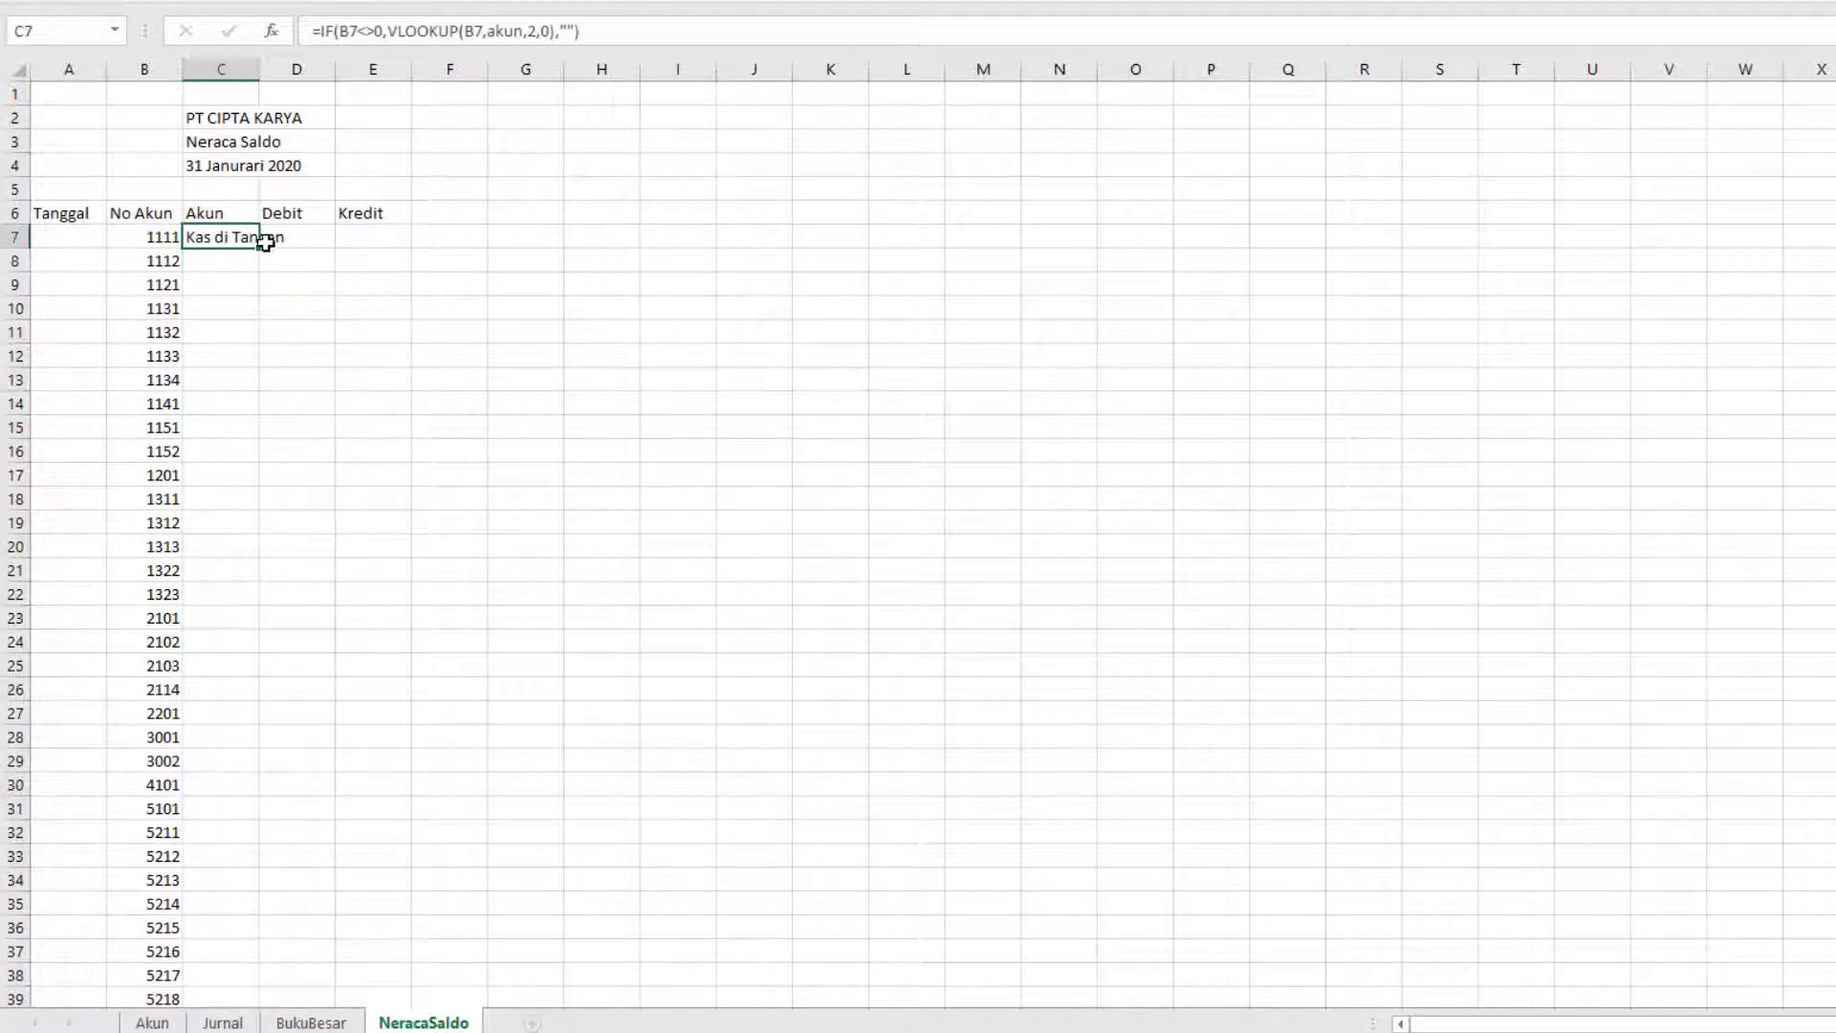
pyautogui.doubleClick(259, 250)
pyautogui.scroll(-11, 220, 383)
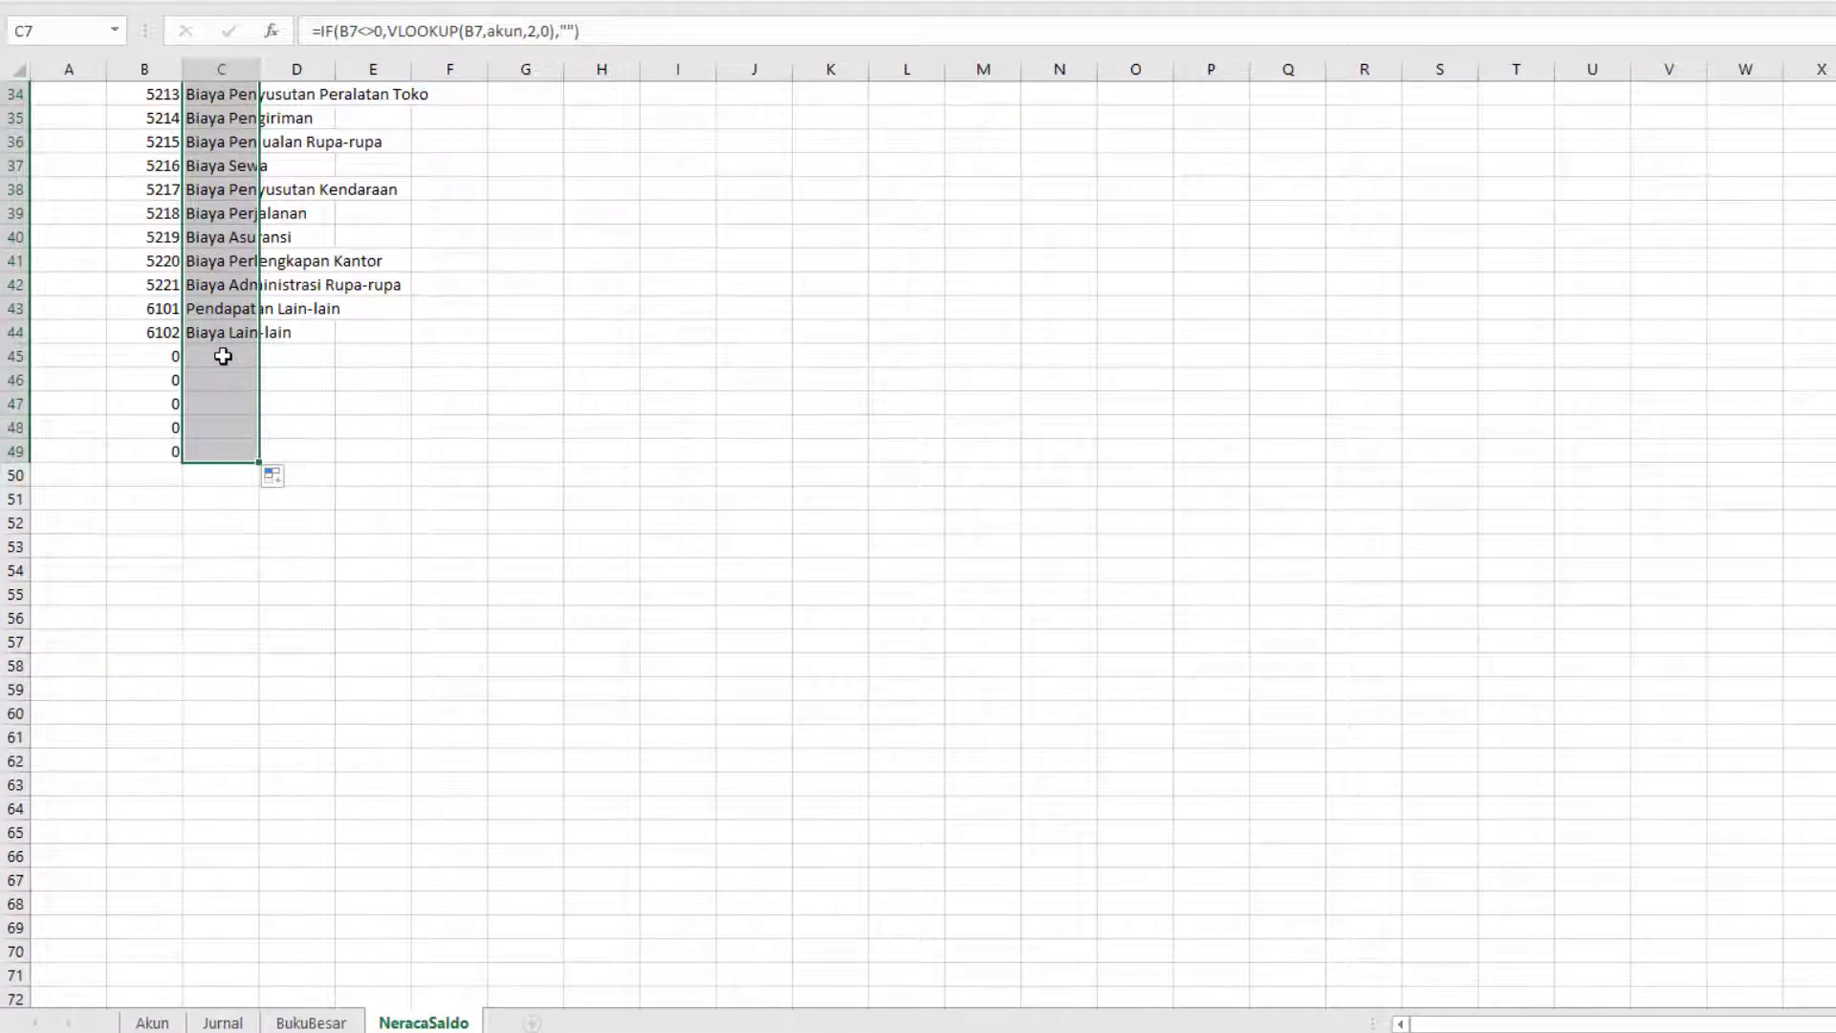
pyautogui.scroll(11, 256, 468)
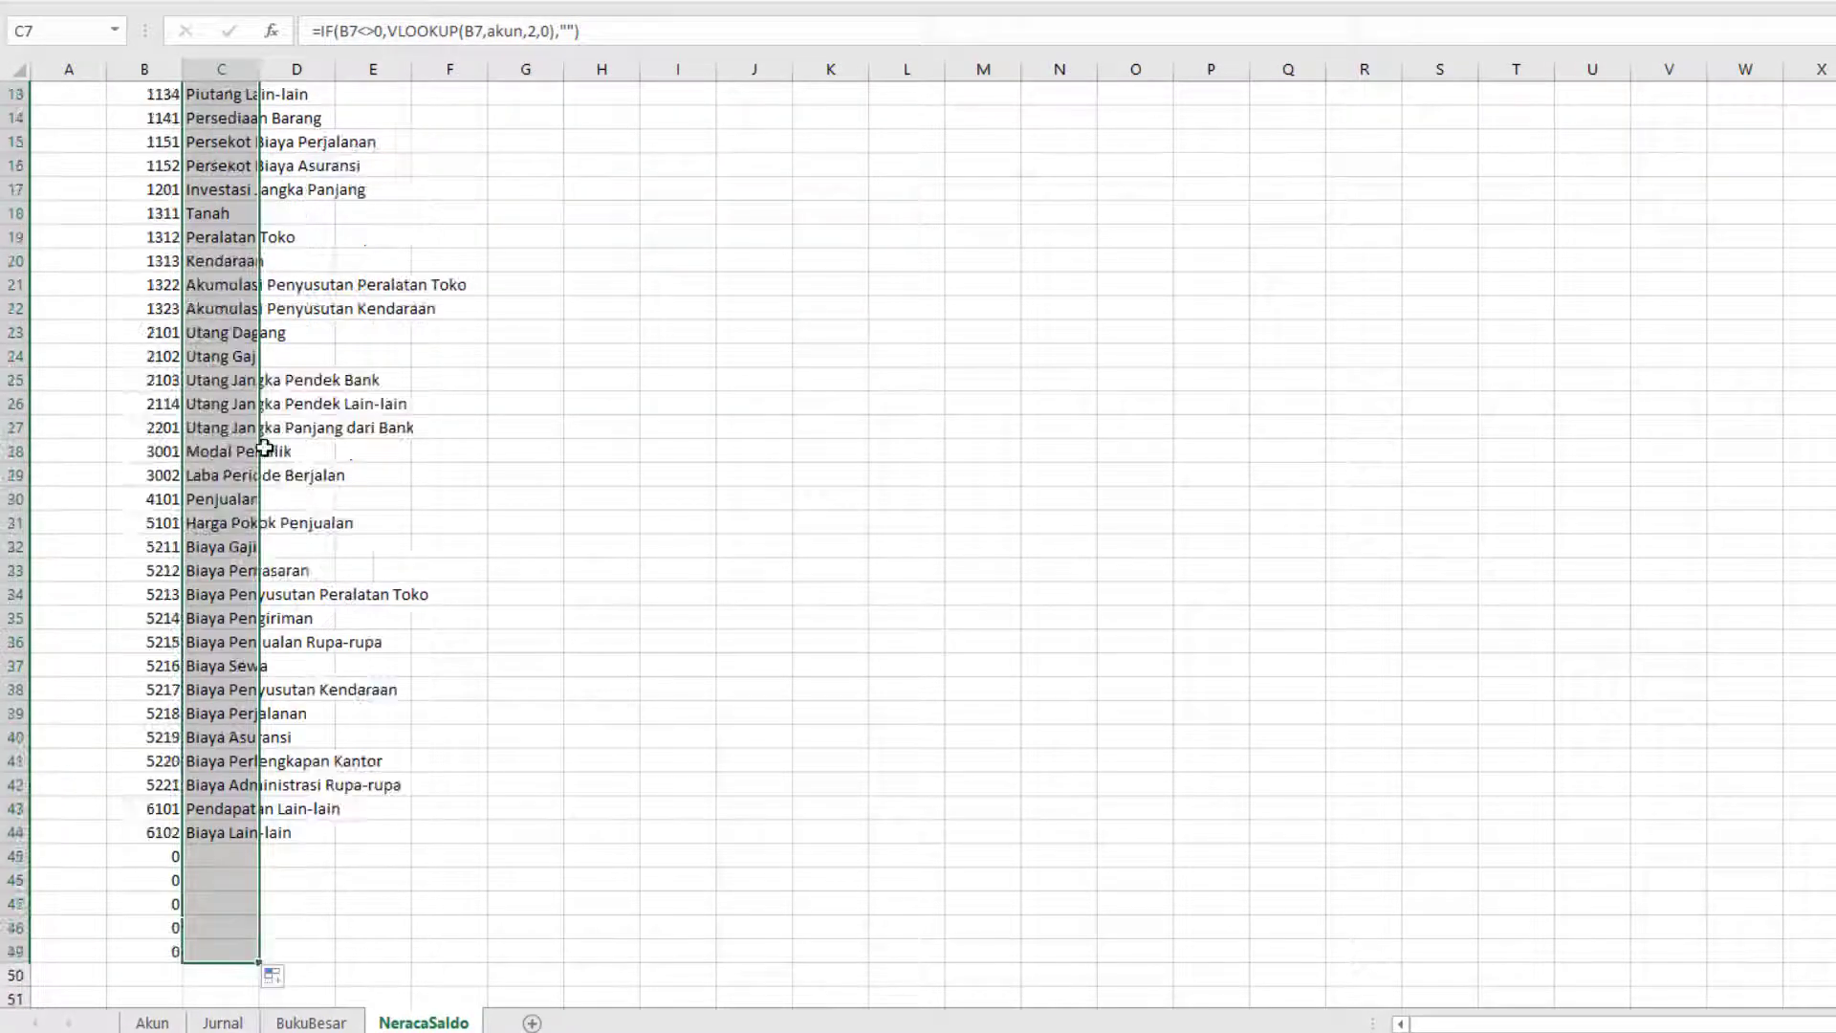
# Step: Replace the akun named range in C7's VLOOKUP with the absolute range $A$7:$E$47 of the Akun sheet
pyautogui.click(215, 256)
pyautogui.doubleClick(213, 238)
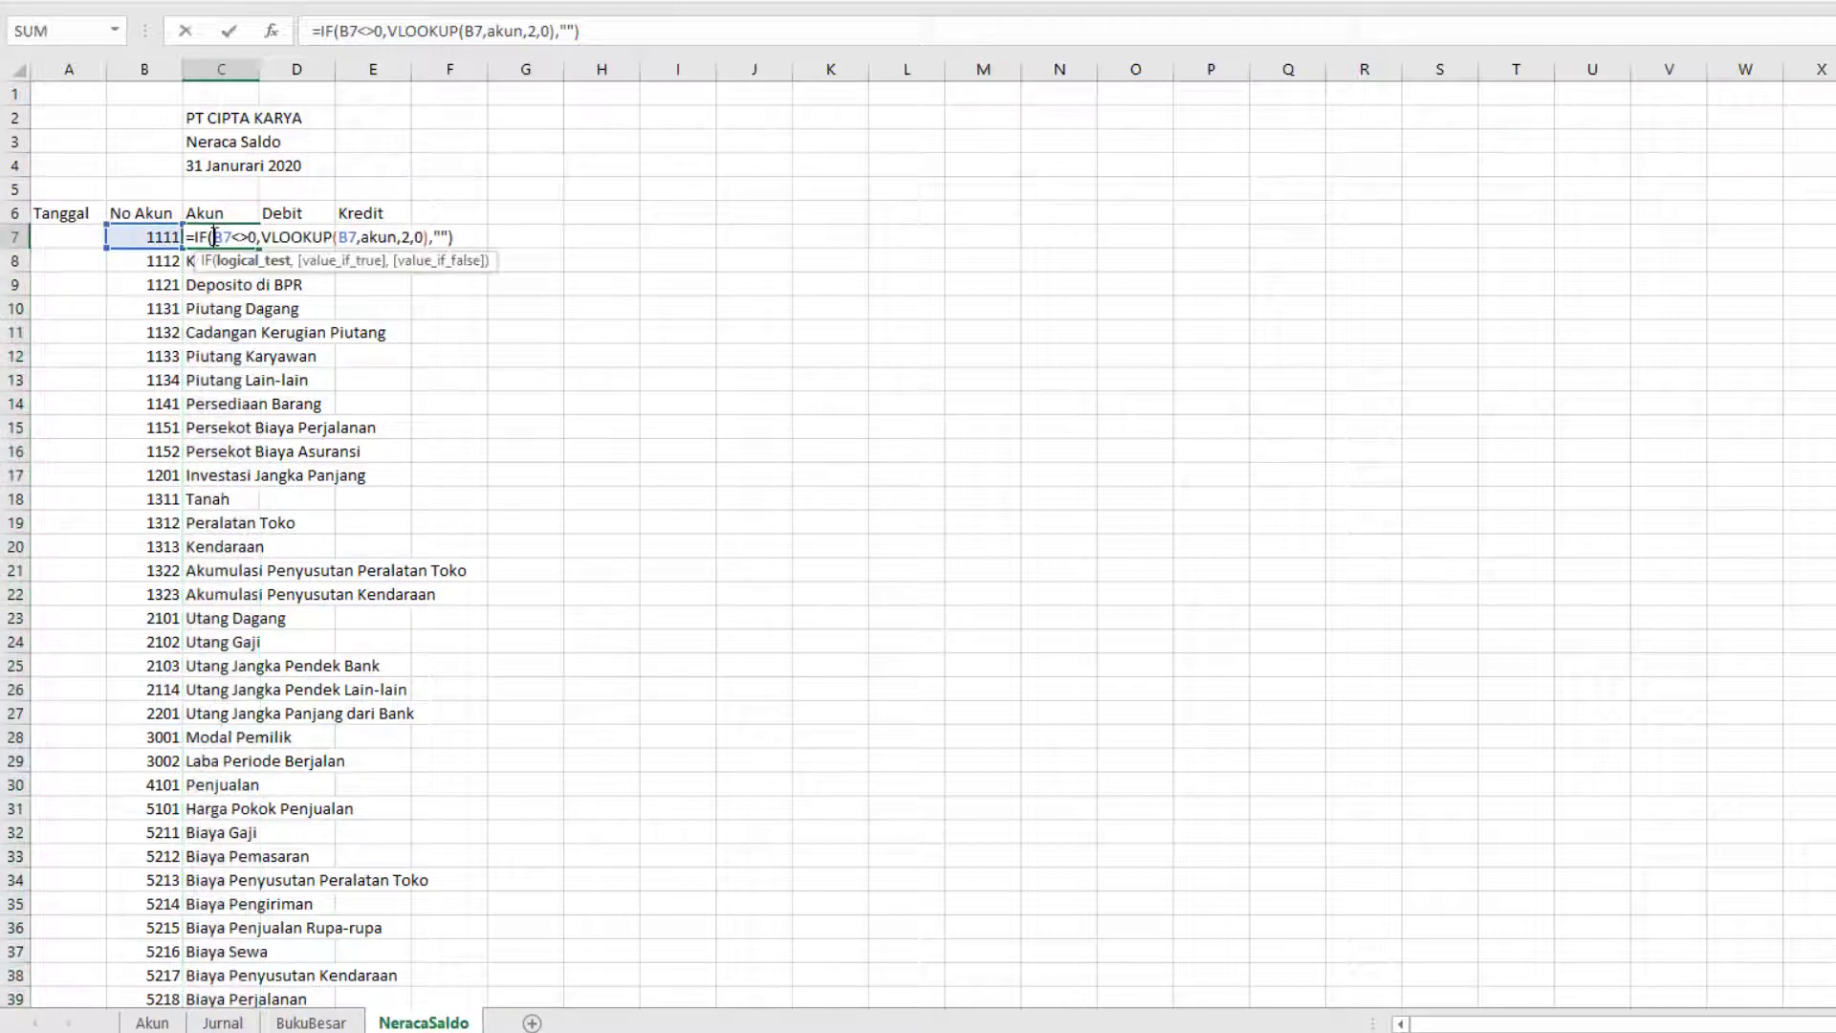
pyautogui.doubleClick(371, 238)
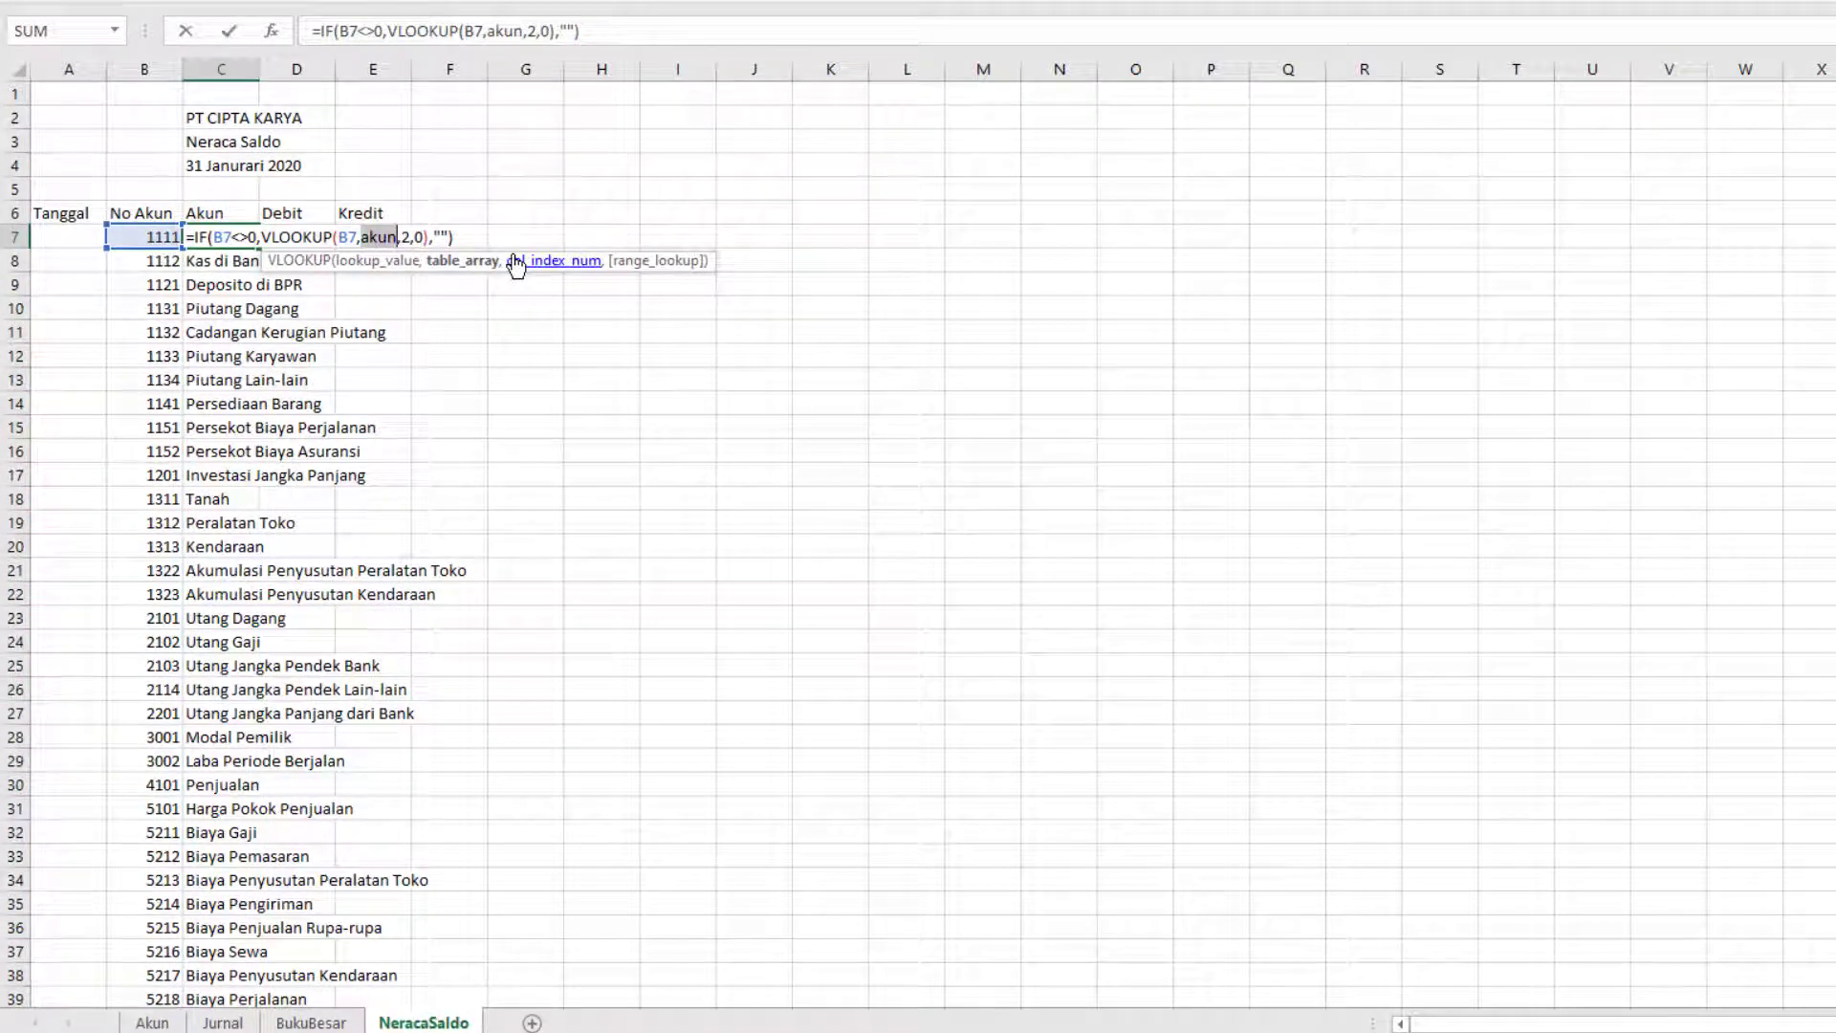
pyautogui.press('Delete')
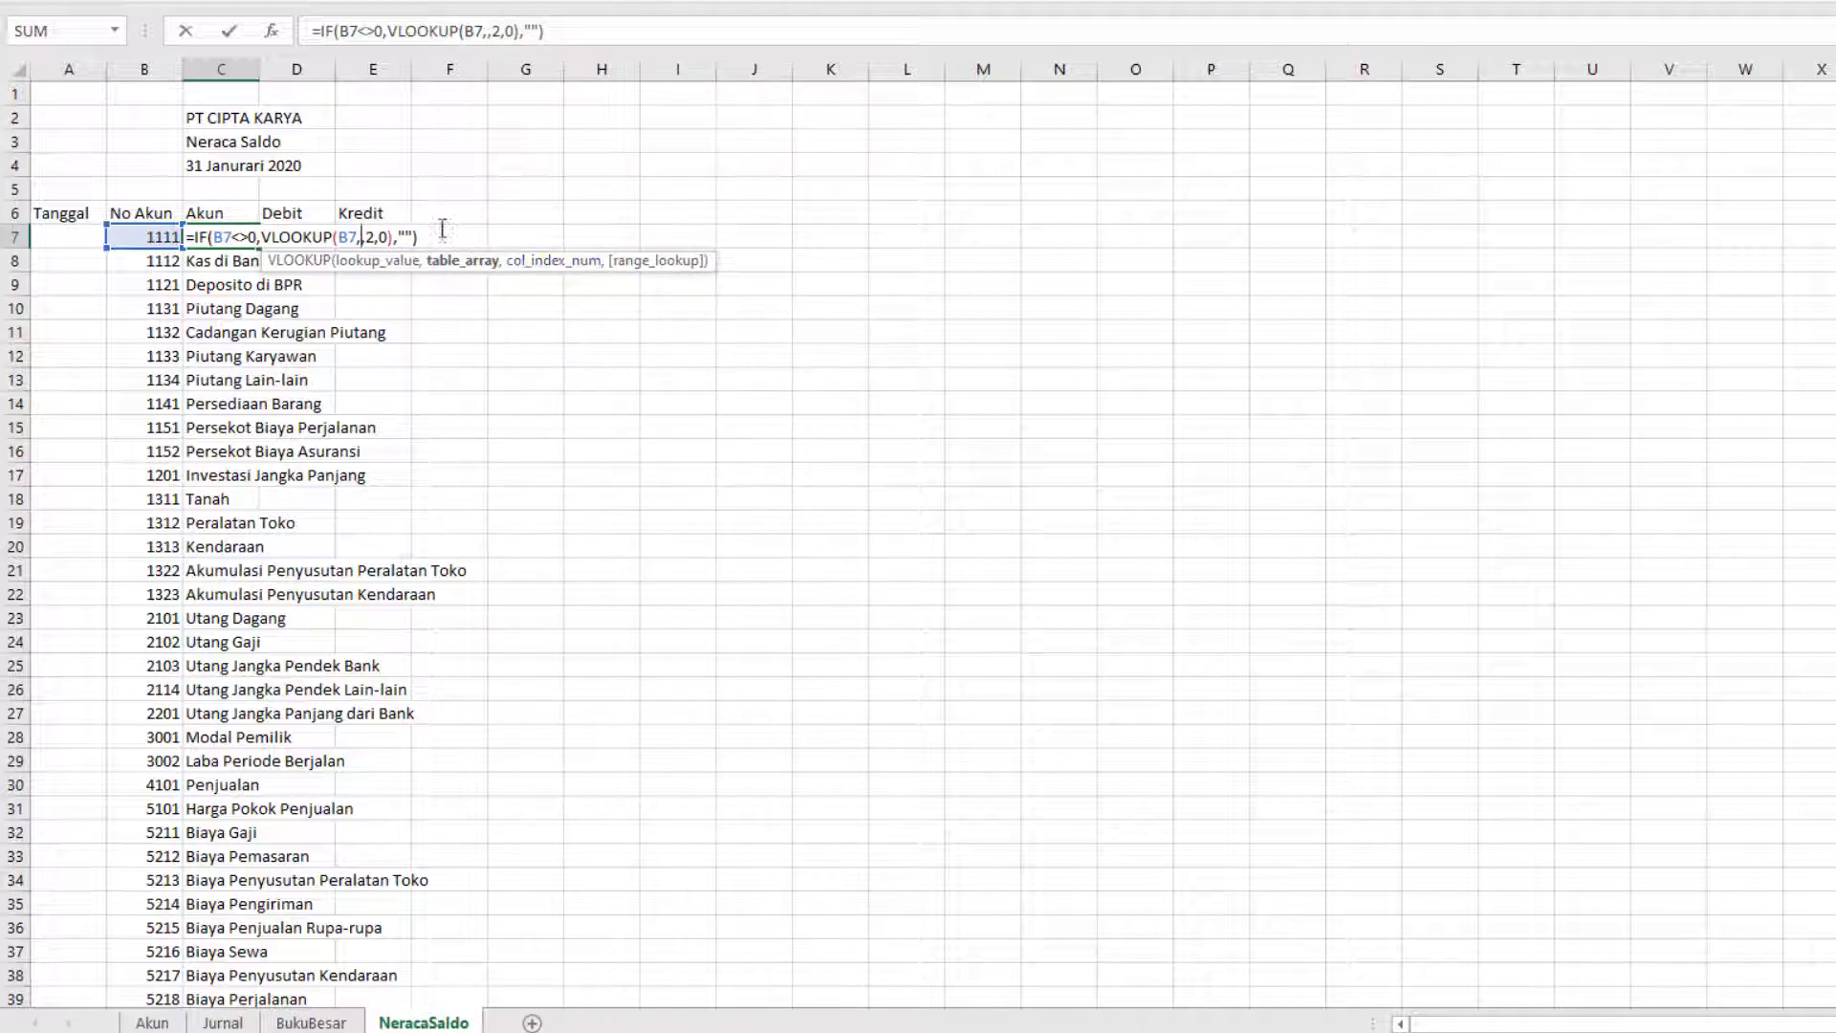
pyautogui.click(152, 1023)
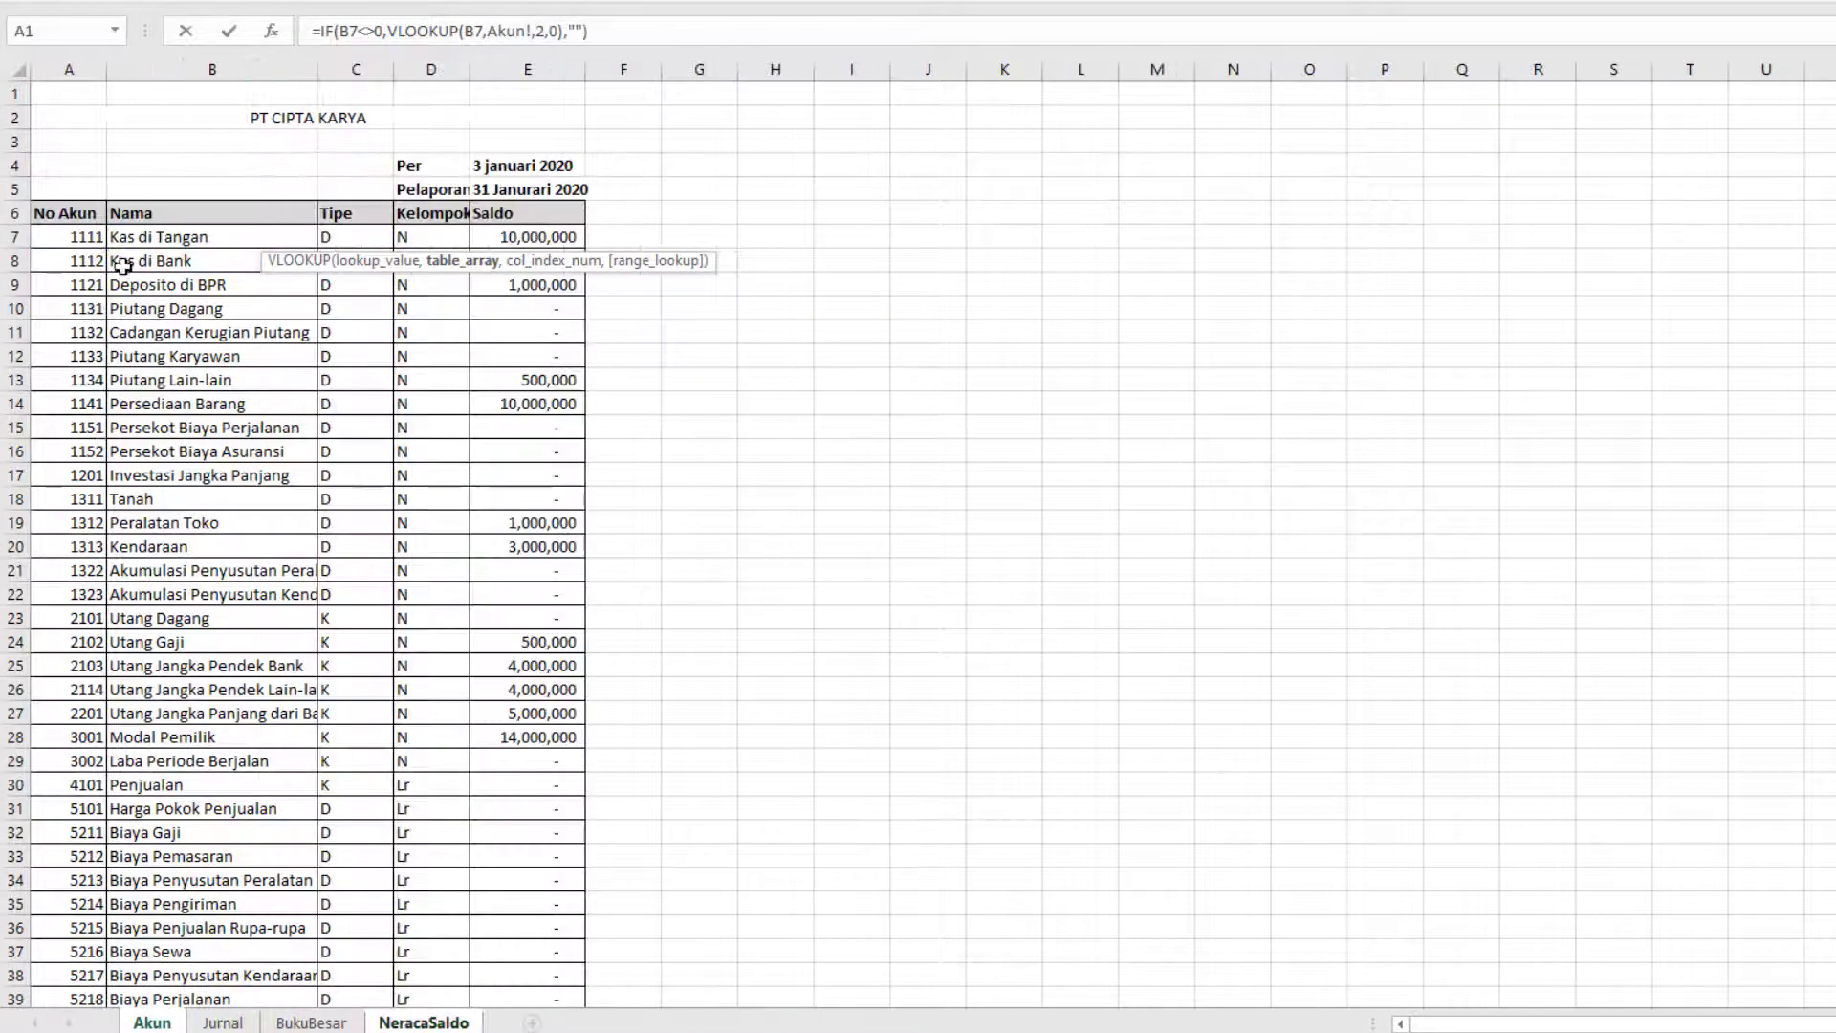
pyautogui.click(88, 240)
pyautogui.scroll(-8, 439, 475)
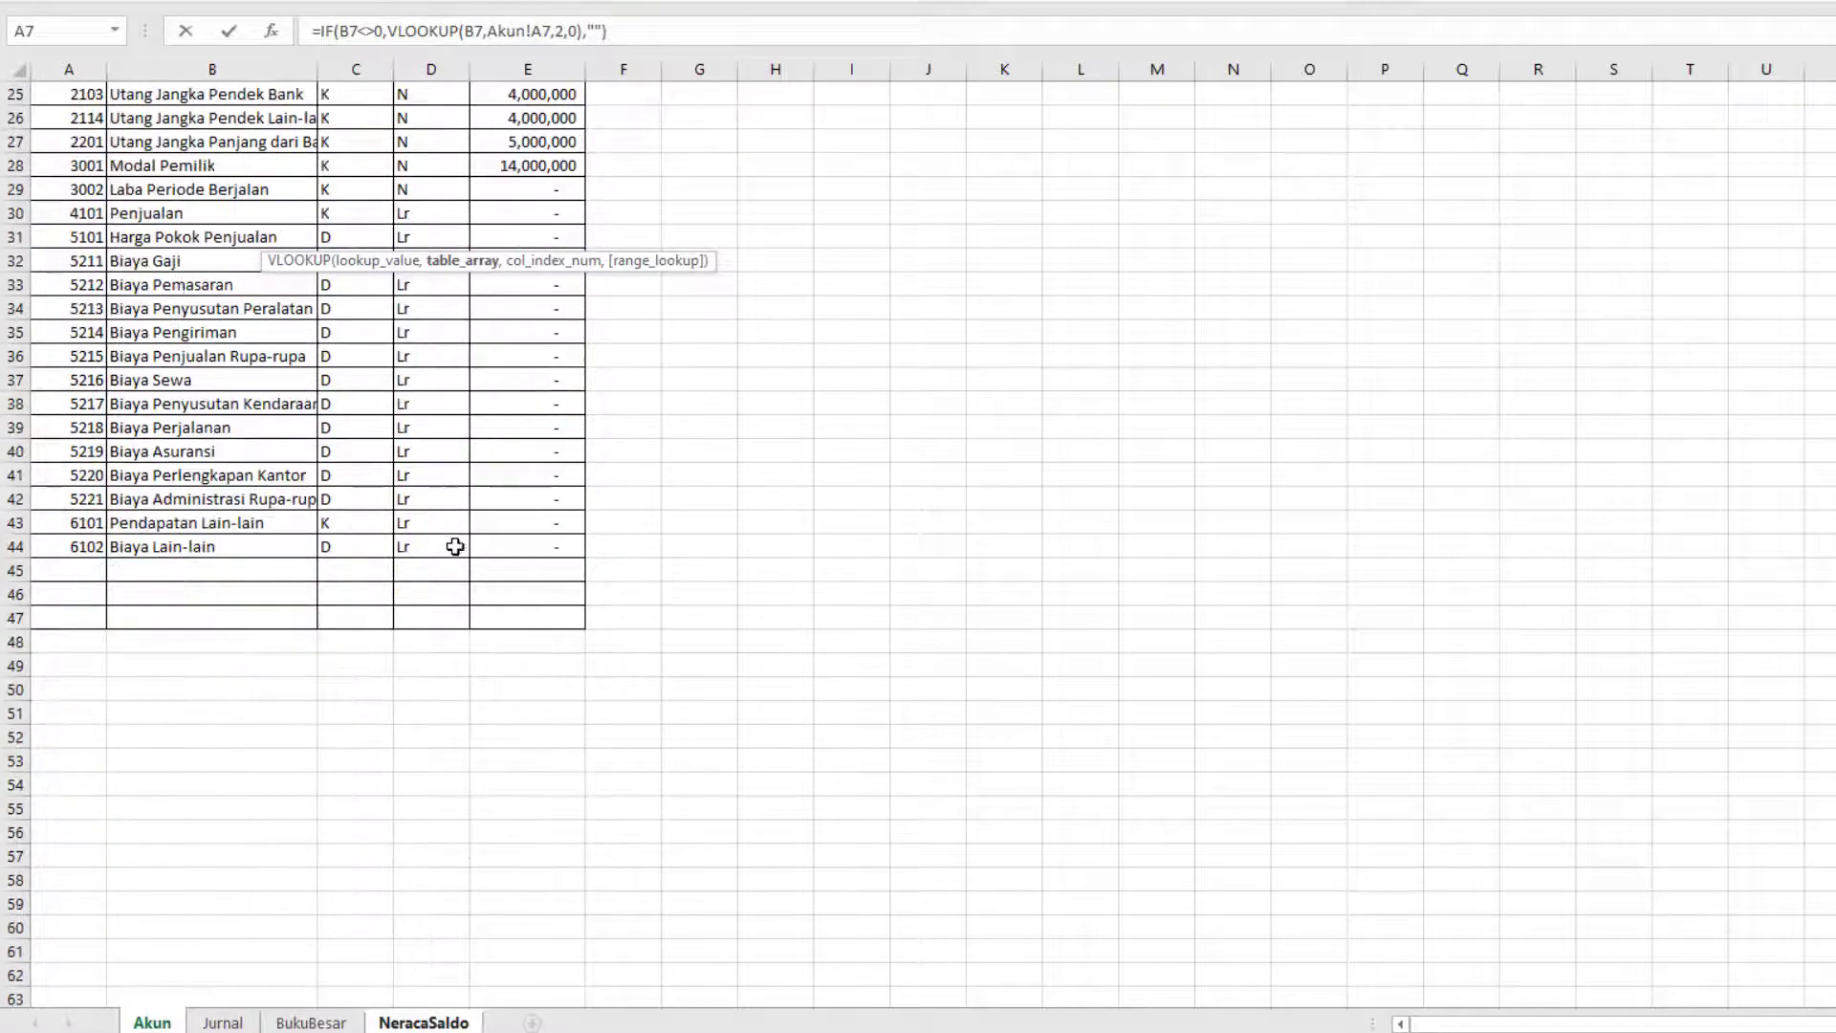
pyautogui.keyDown('shift'); pyautogui.click(526, 628); pyautogui.keyUp('shift')
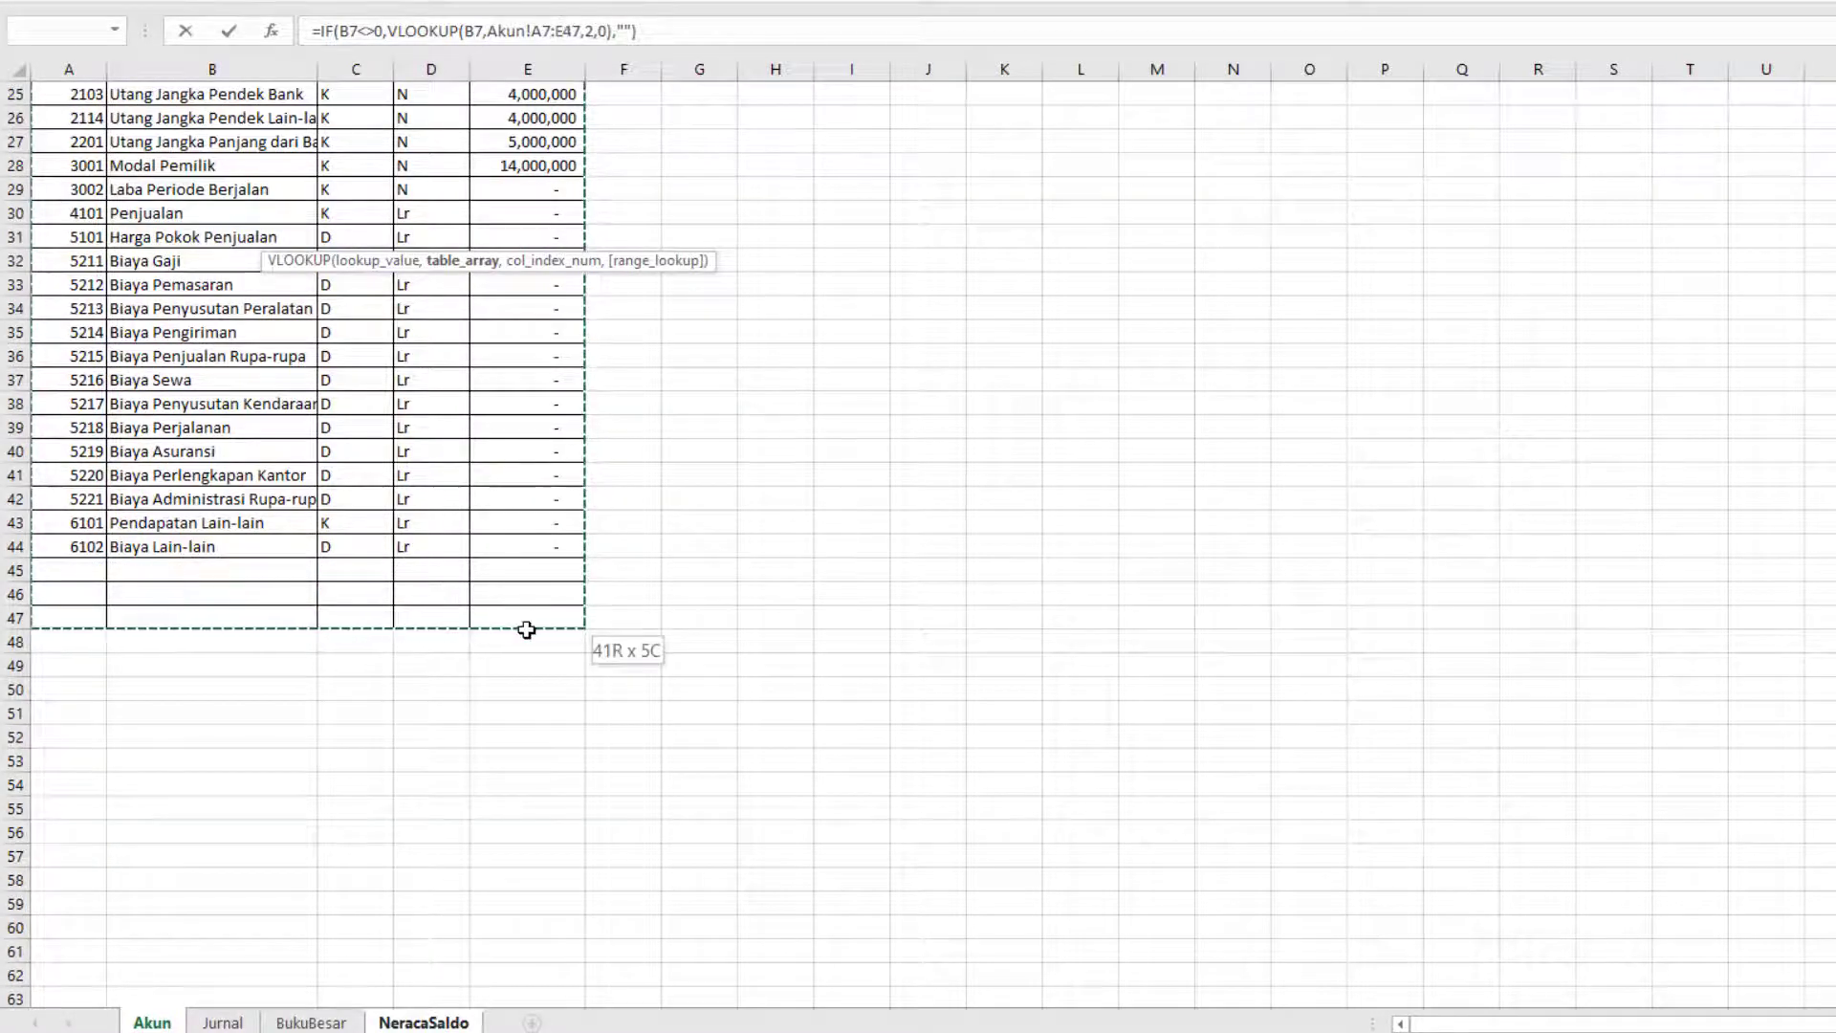
pyautogui.press('F4')
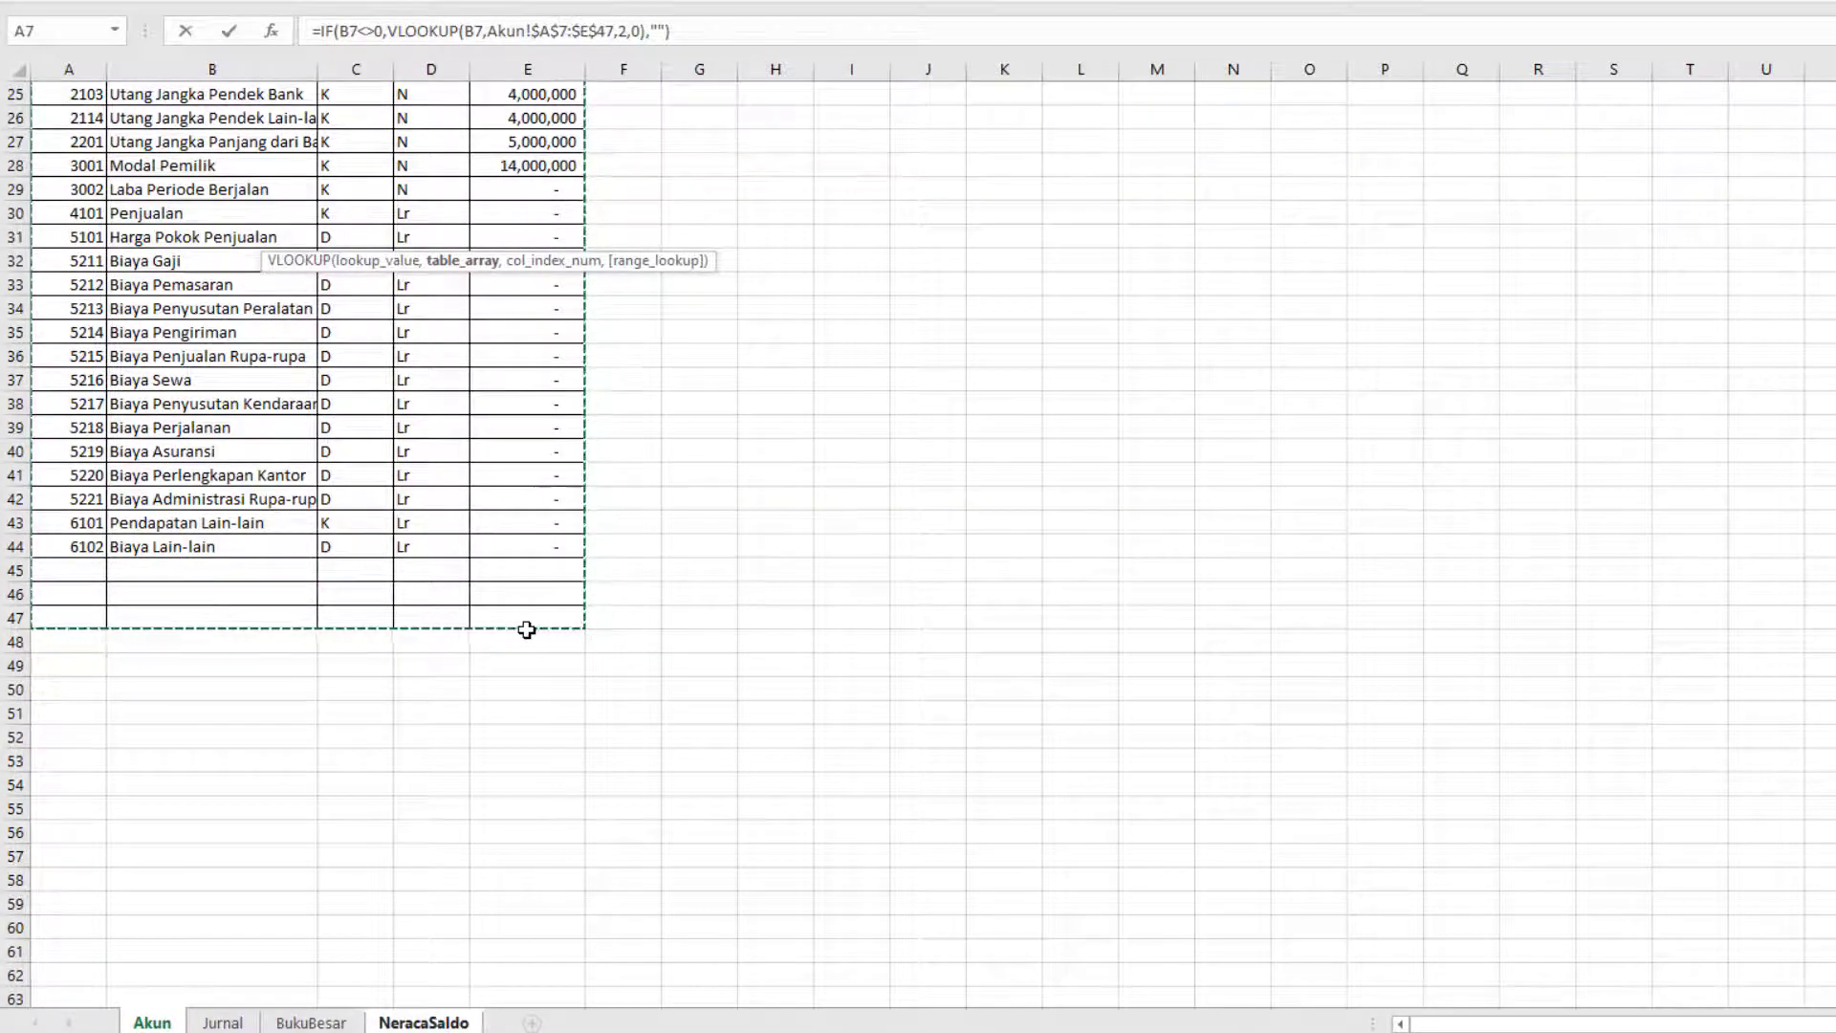
pyautogui.press('Return')
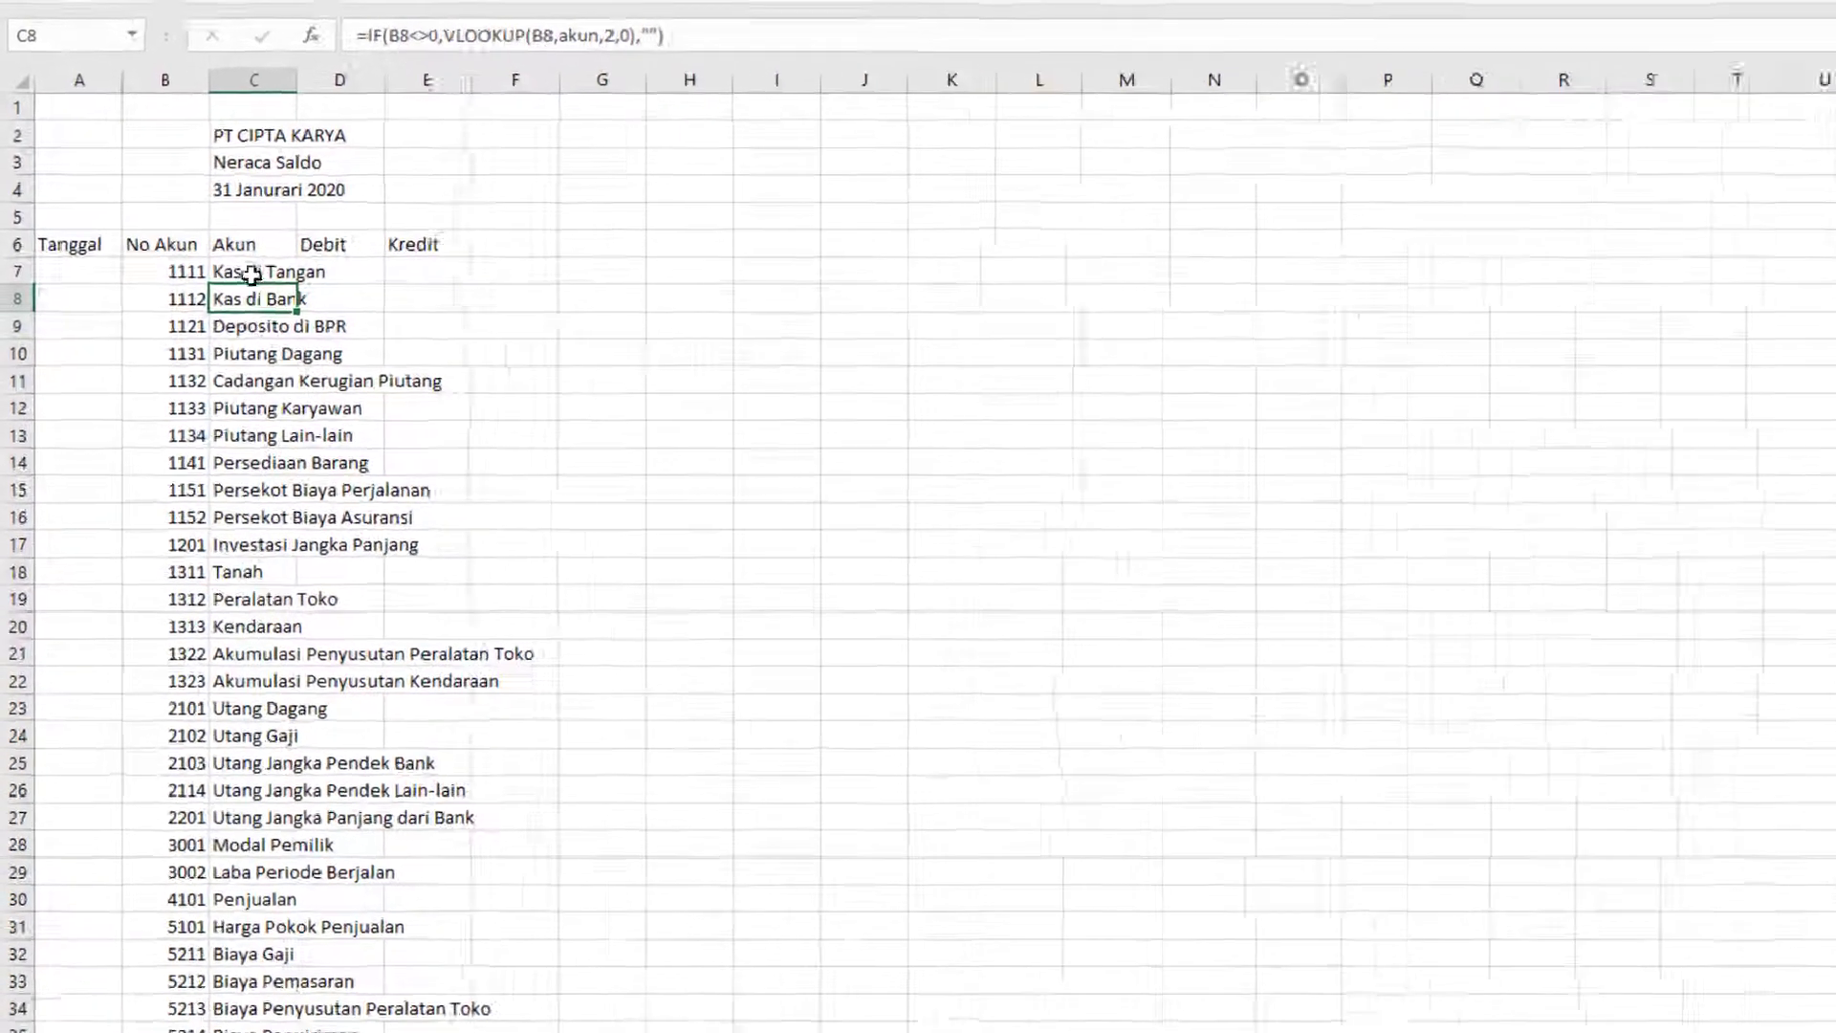
# Step: Compare the VLOOKUP table reference in C7 with the akun named range used in C8
pyautogui.click(221, 236)
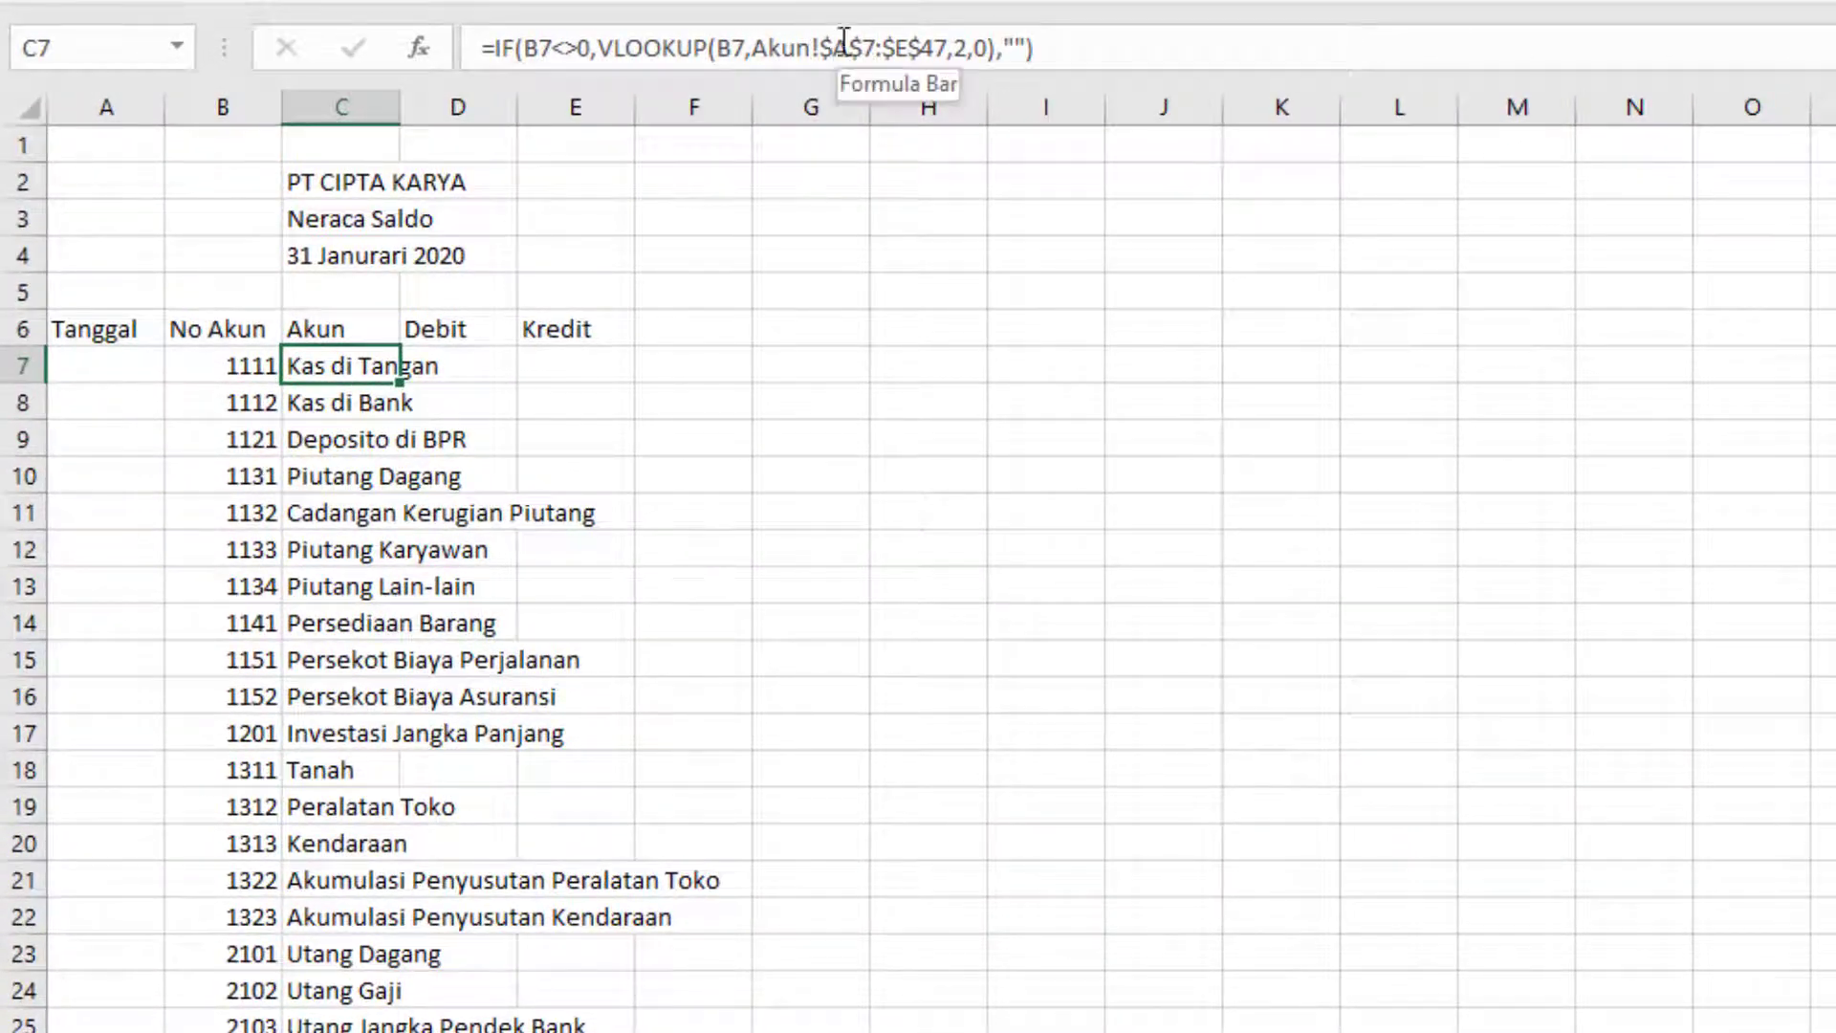
pyautogui.click(358, 407)
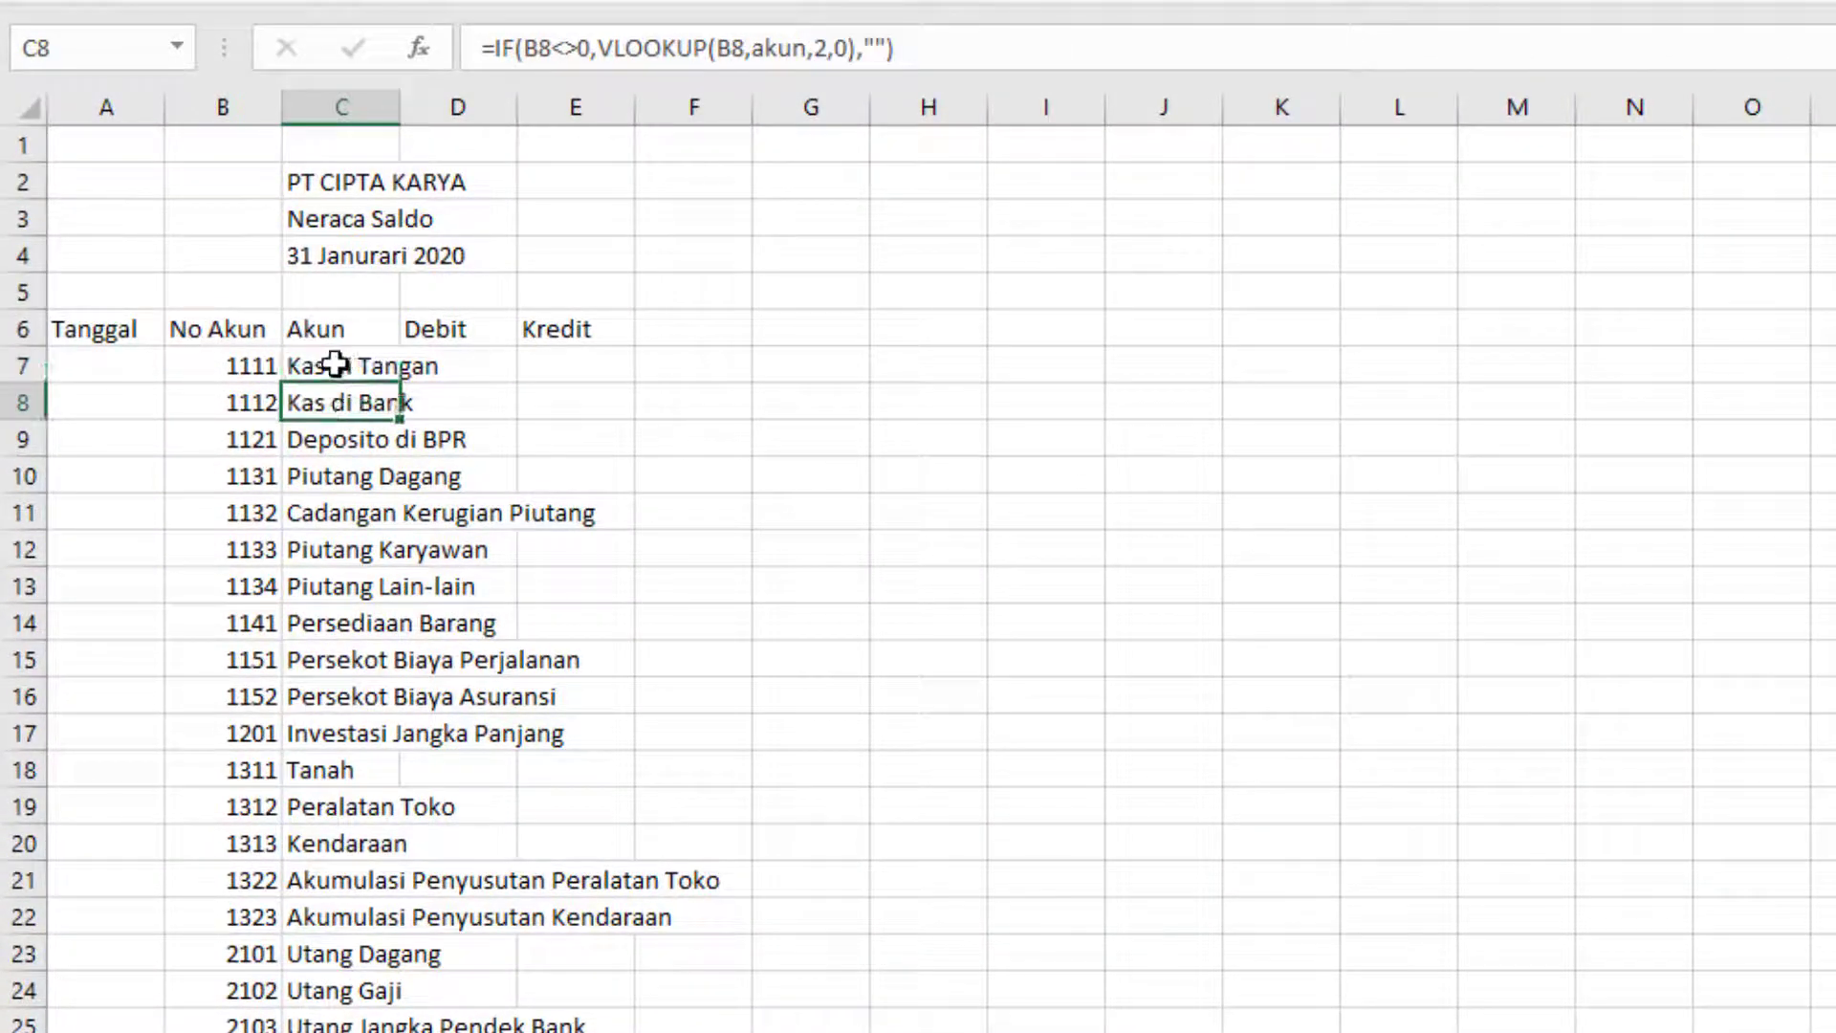
pyautogui.doubleClick(779, 50)
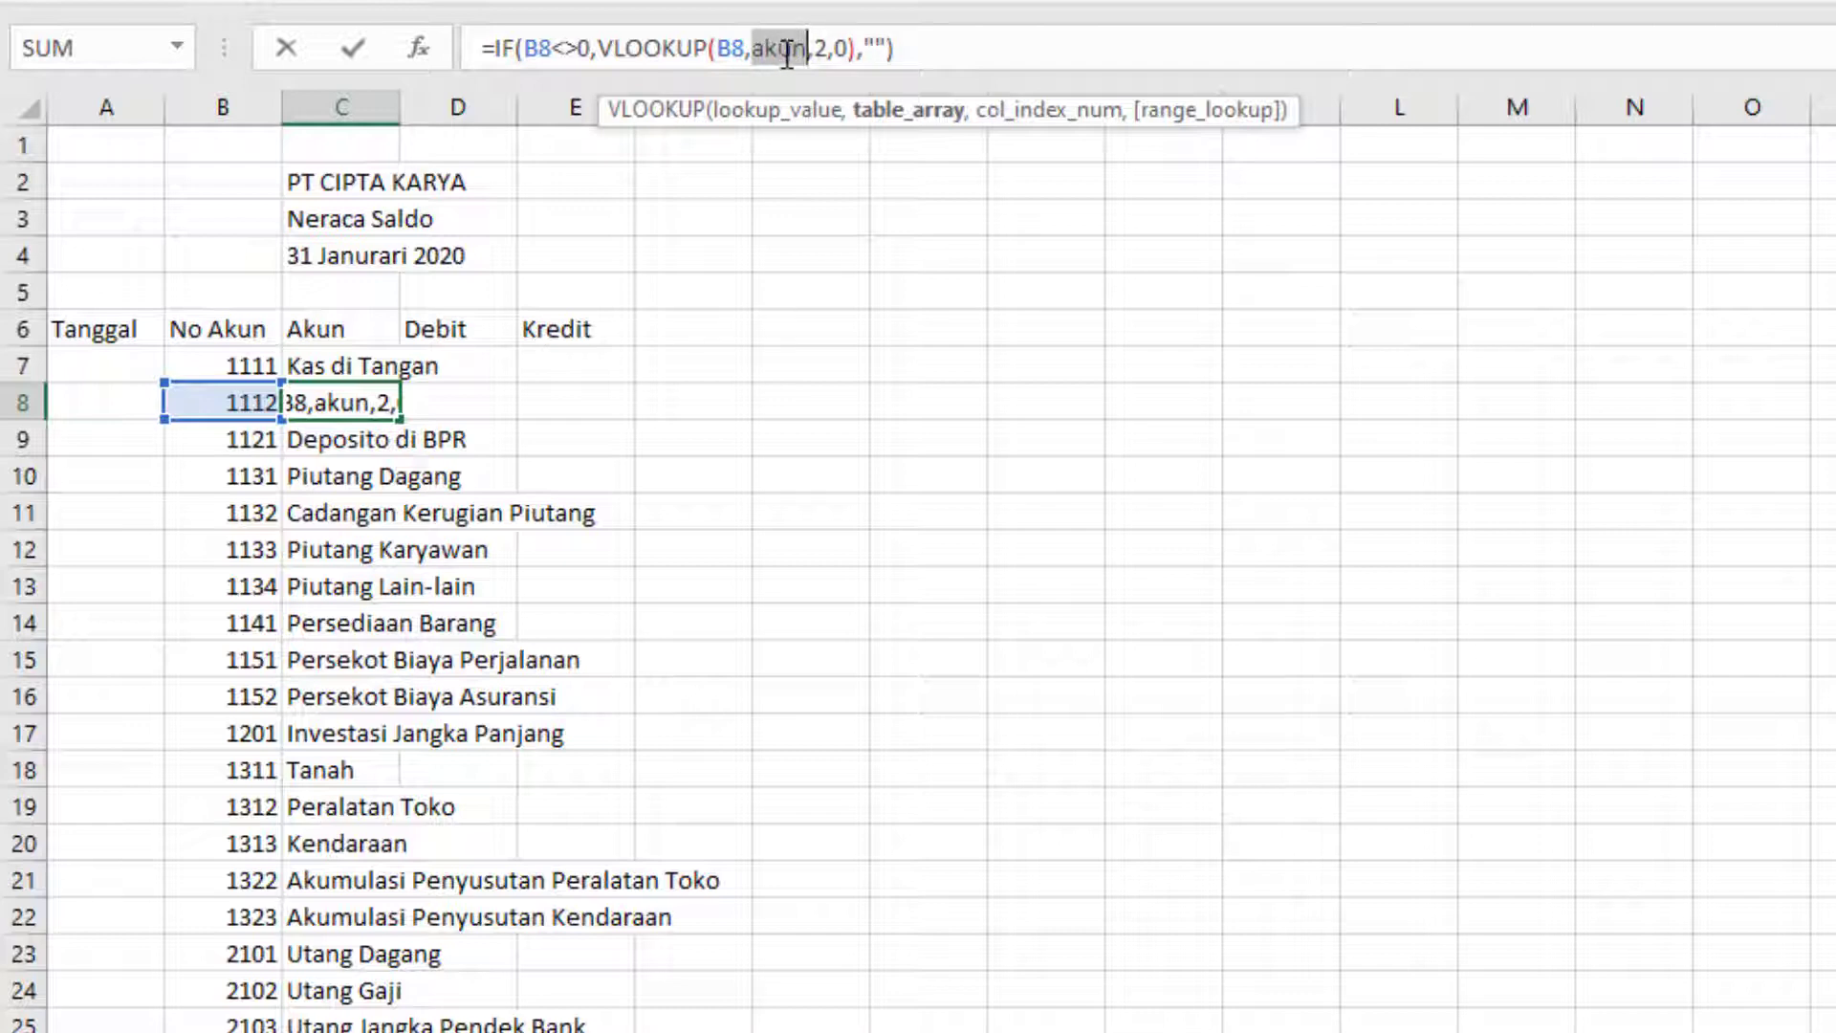
pyautogui.press('Tab')
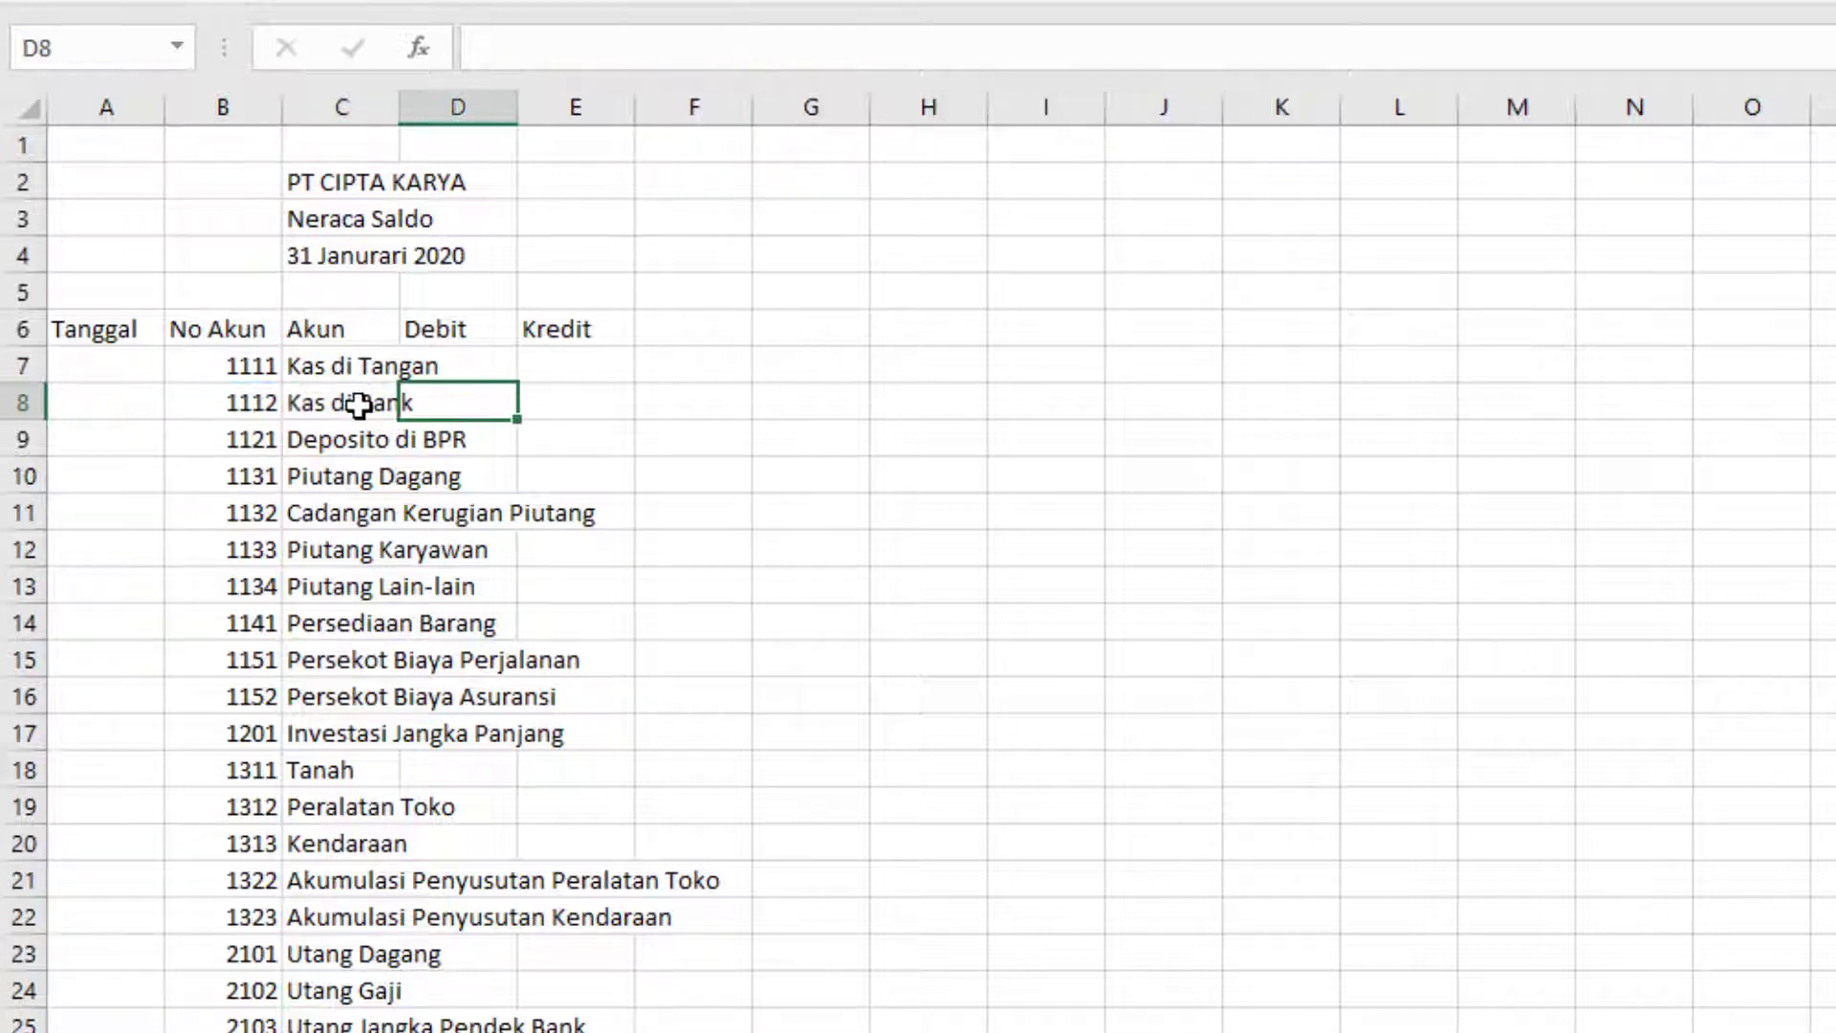
# Step: Fill the named-range formula from C8 up into C7 and autofit the width of column C
pyautogui.click(347, 407)
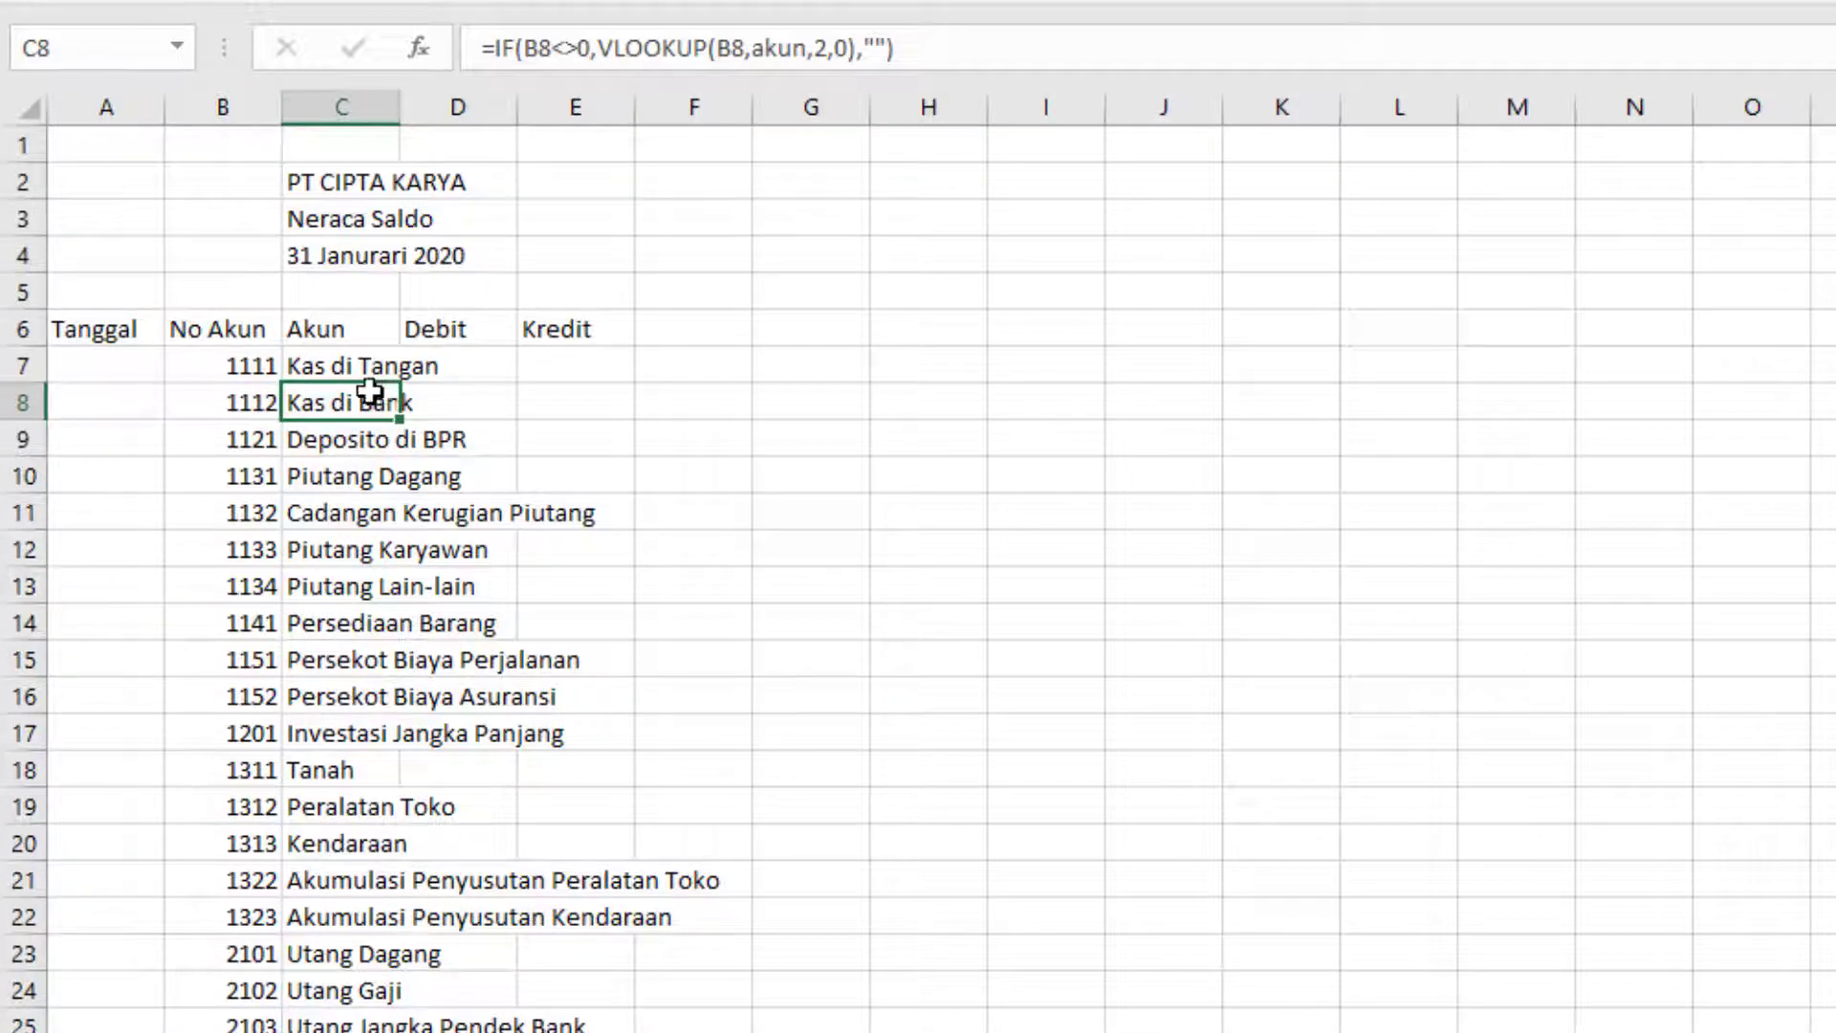
pyautogui.moveTo(396, 422); pyautogui.dragTo(397, 360)
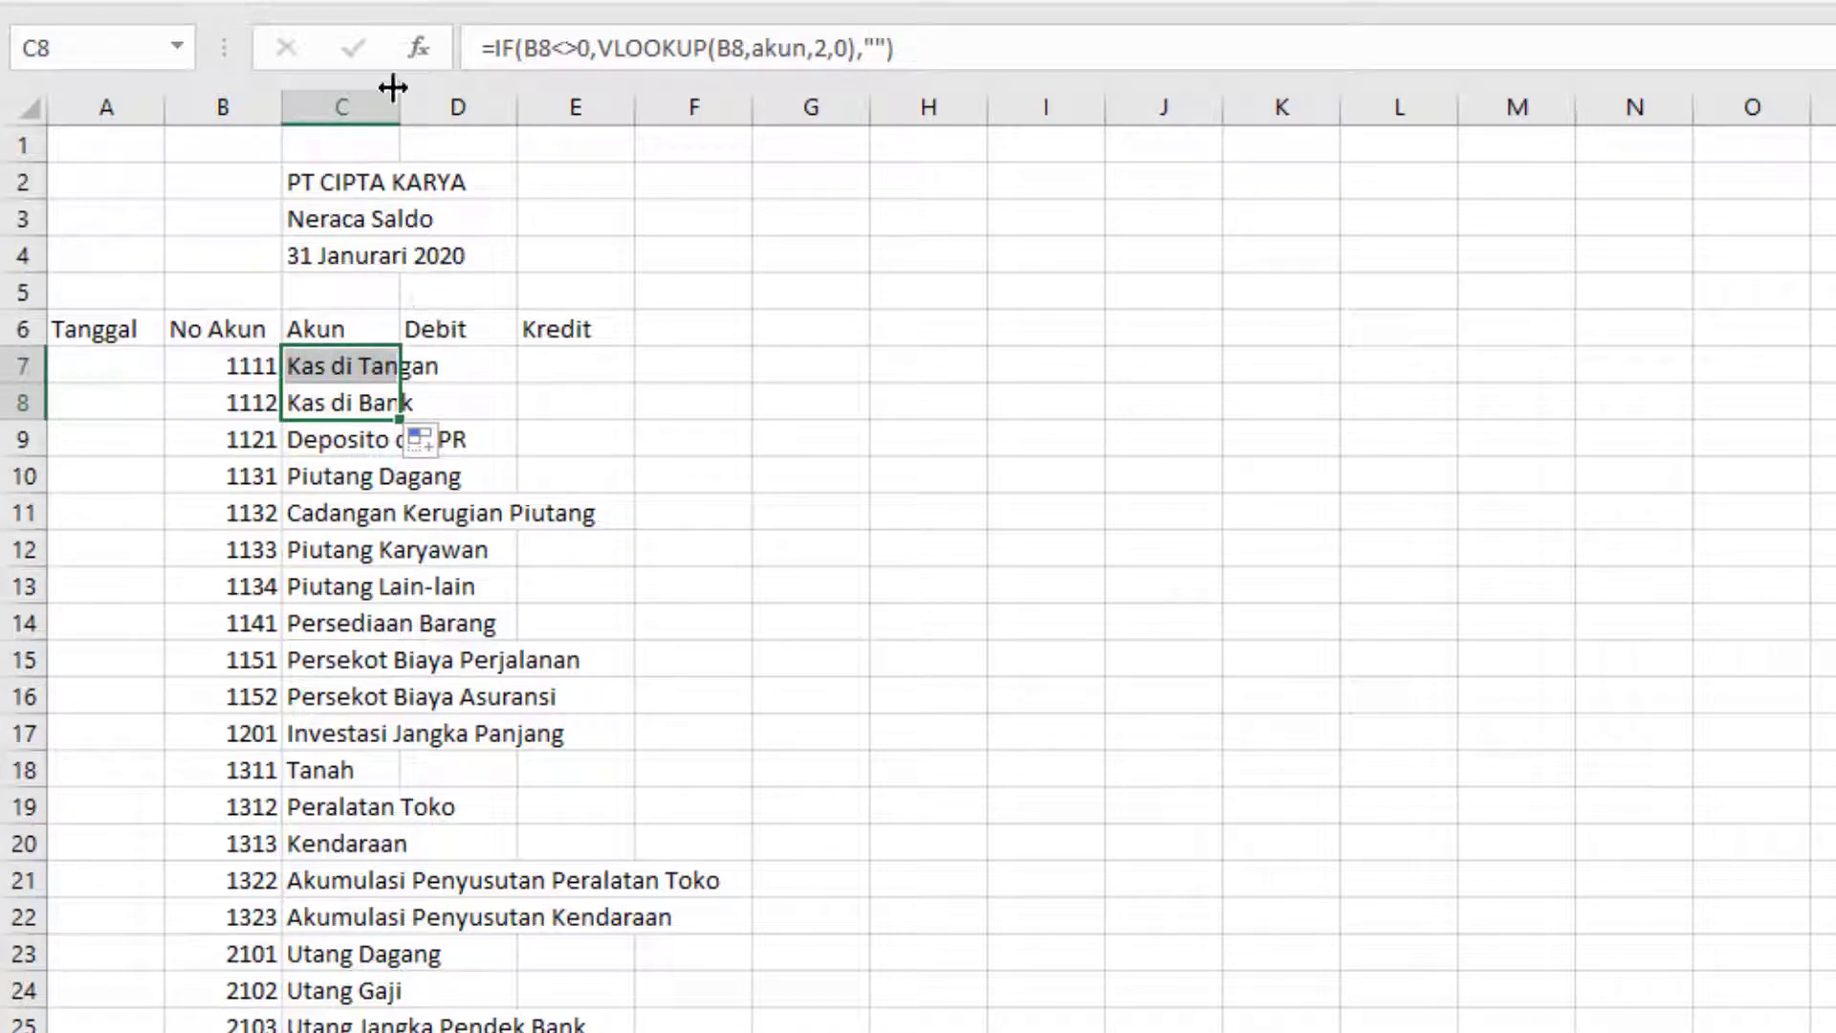
pyautogui.doubleClick(397, 106)
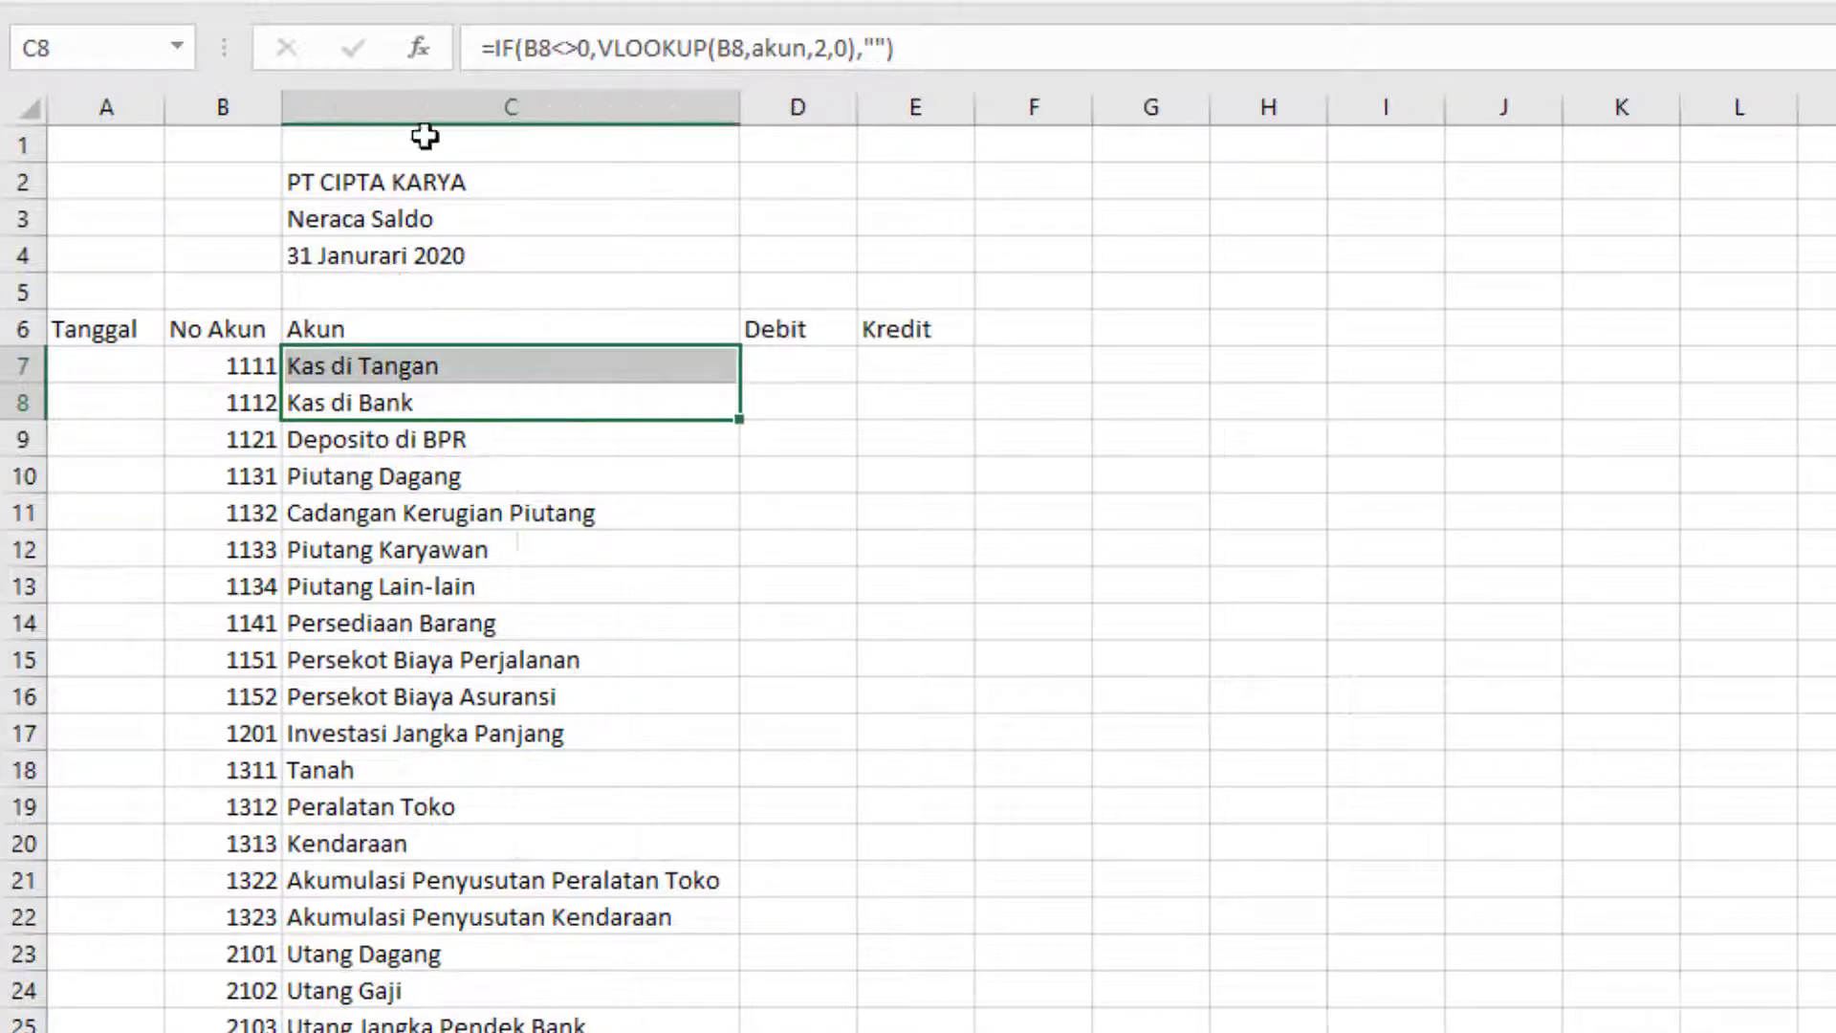
pyautogui.click(801, 369)
pyautogui.click(925, 359)
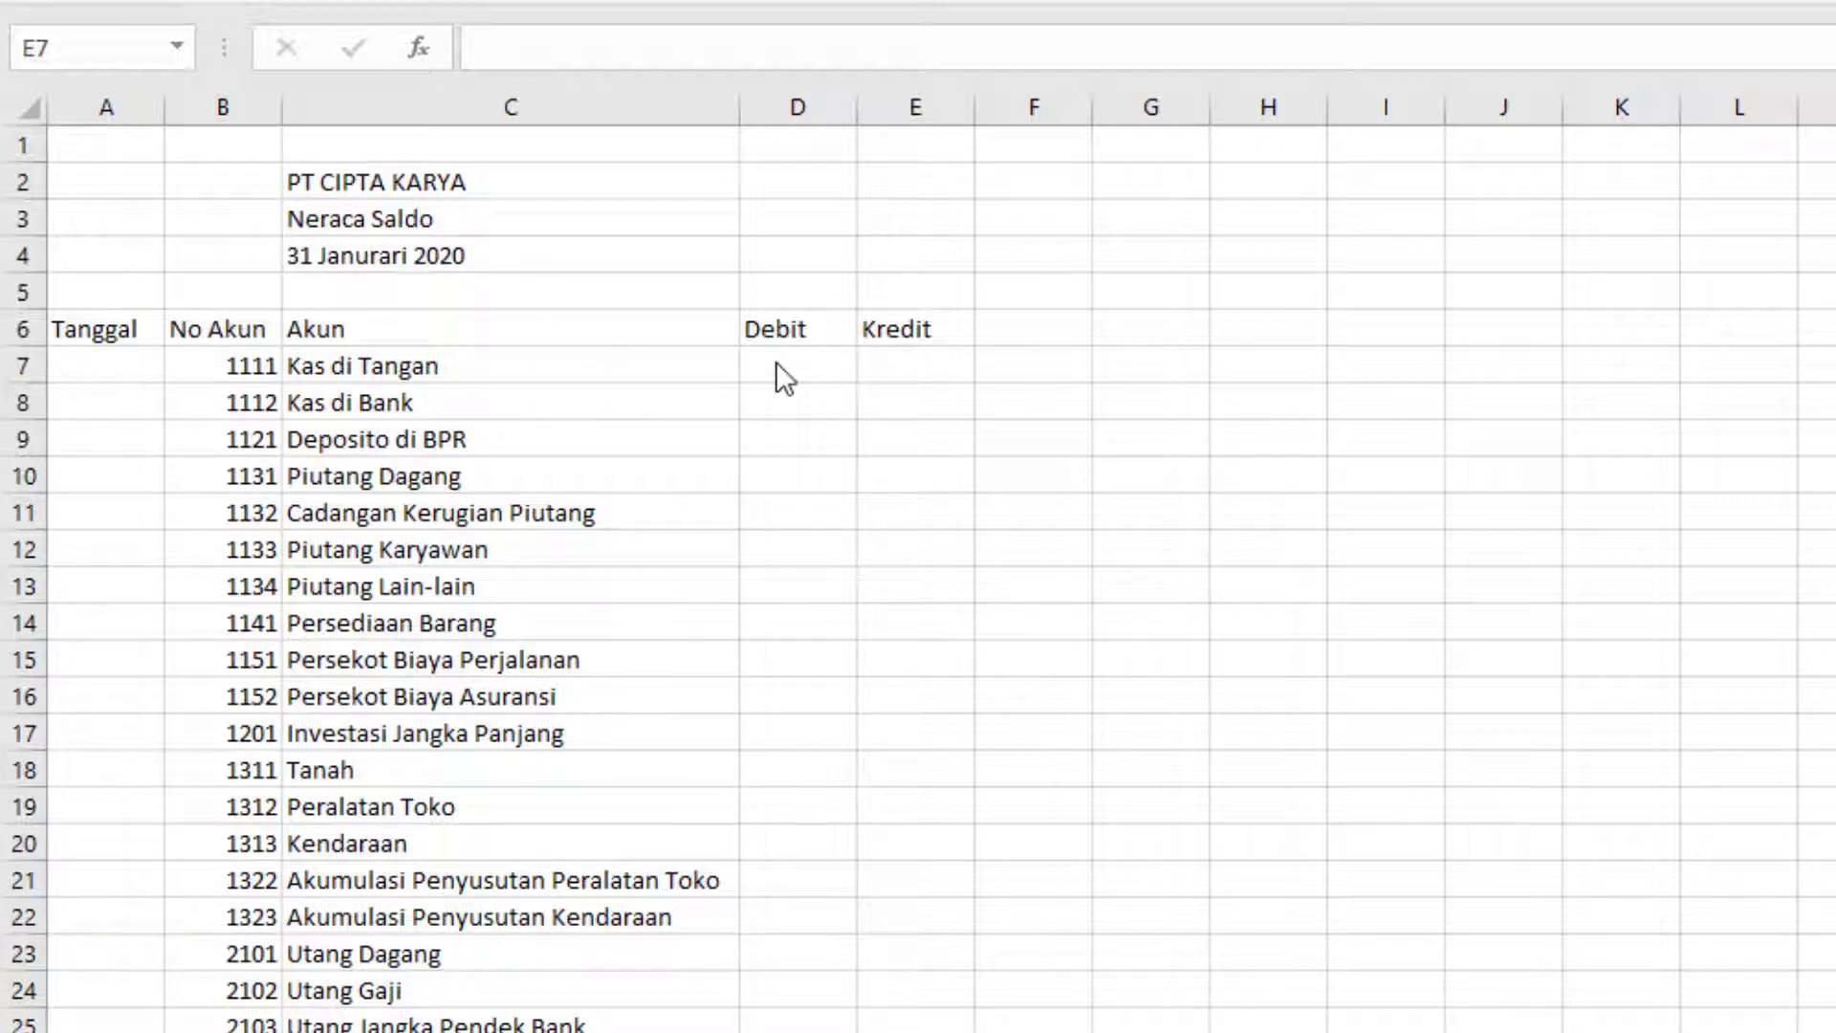
pyautogui.click(648, 366)
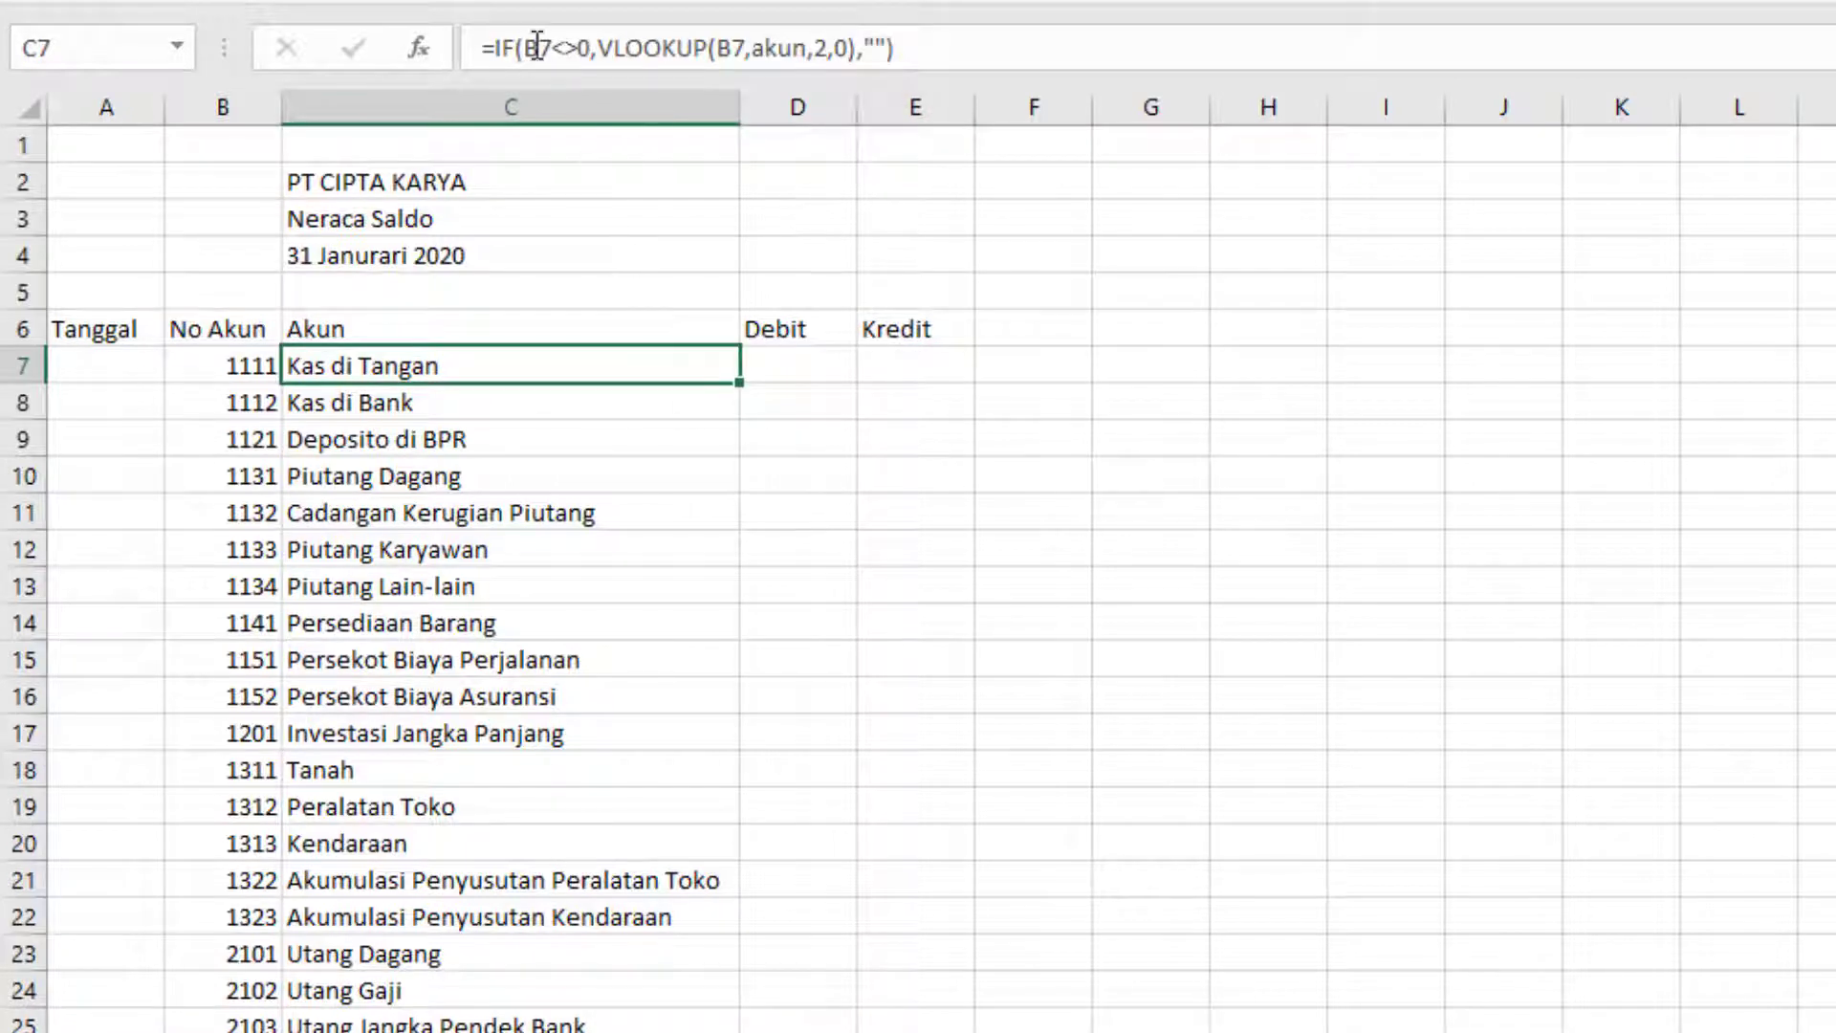
pyautogui.click(588, 45)
pyautogui.moveTo(588, 45); pyautogui.dragTo(482, 45)
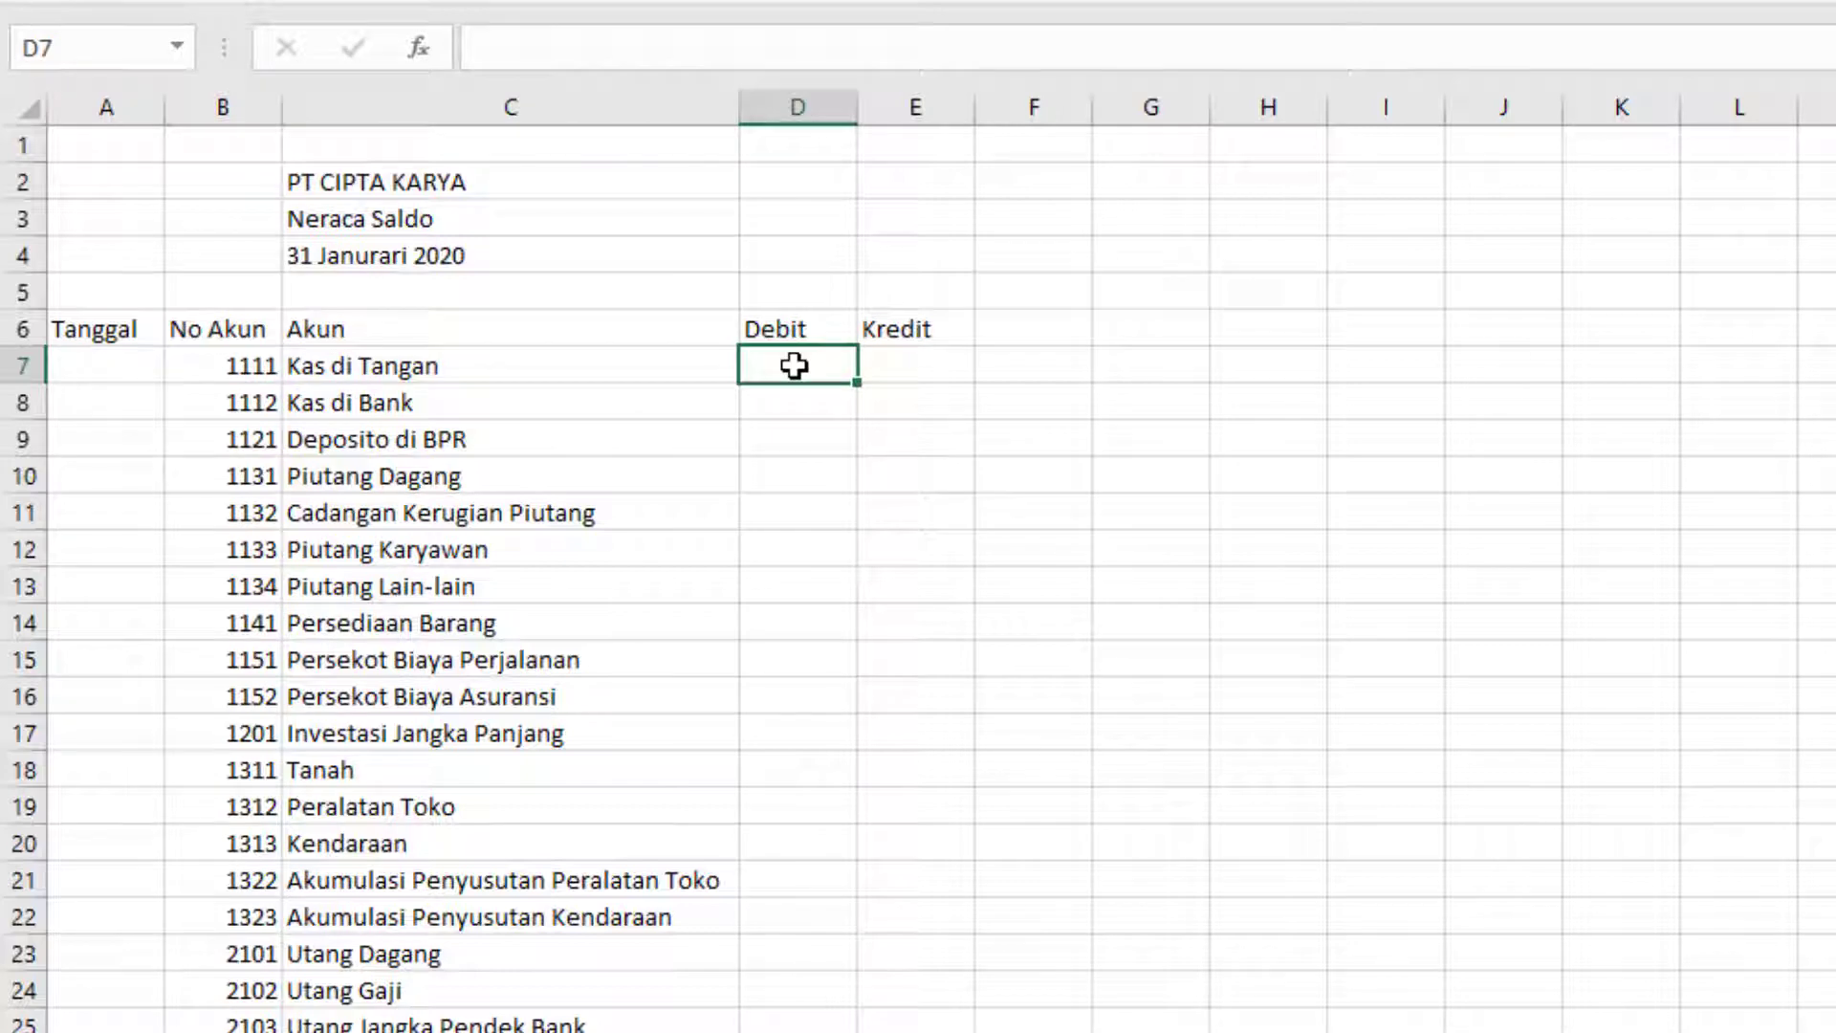
pyautogui.write('=IF(B7<>0')
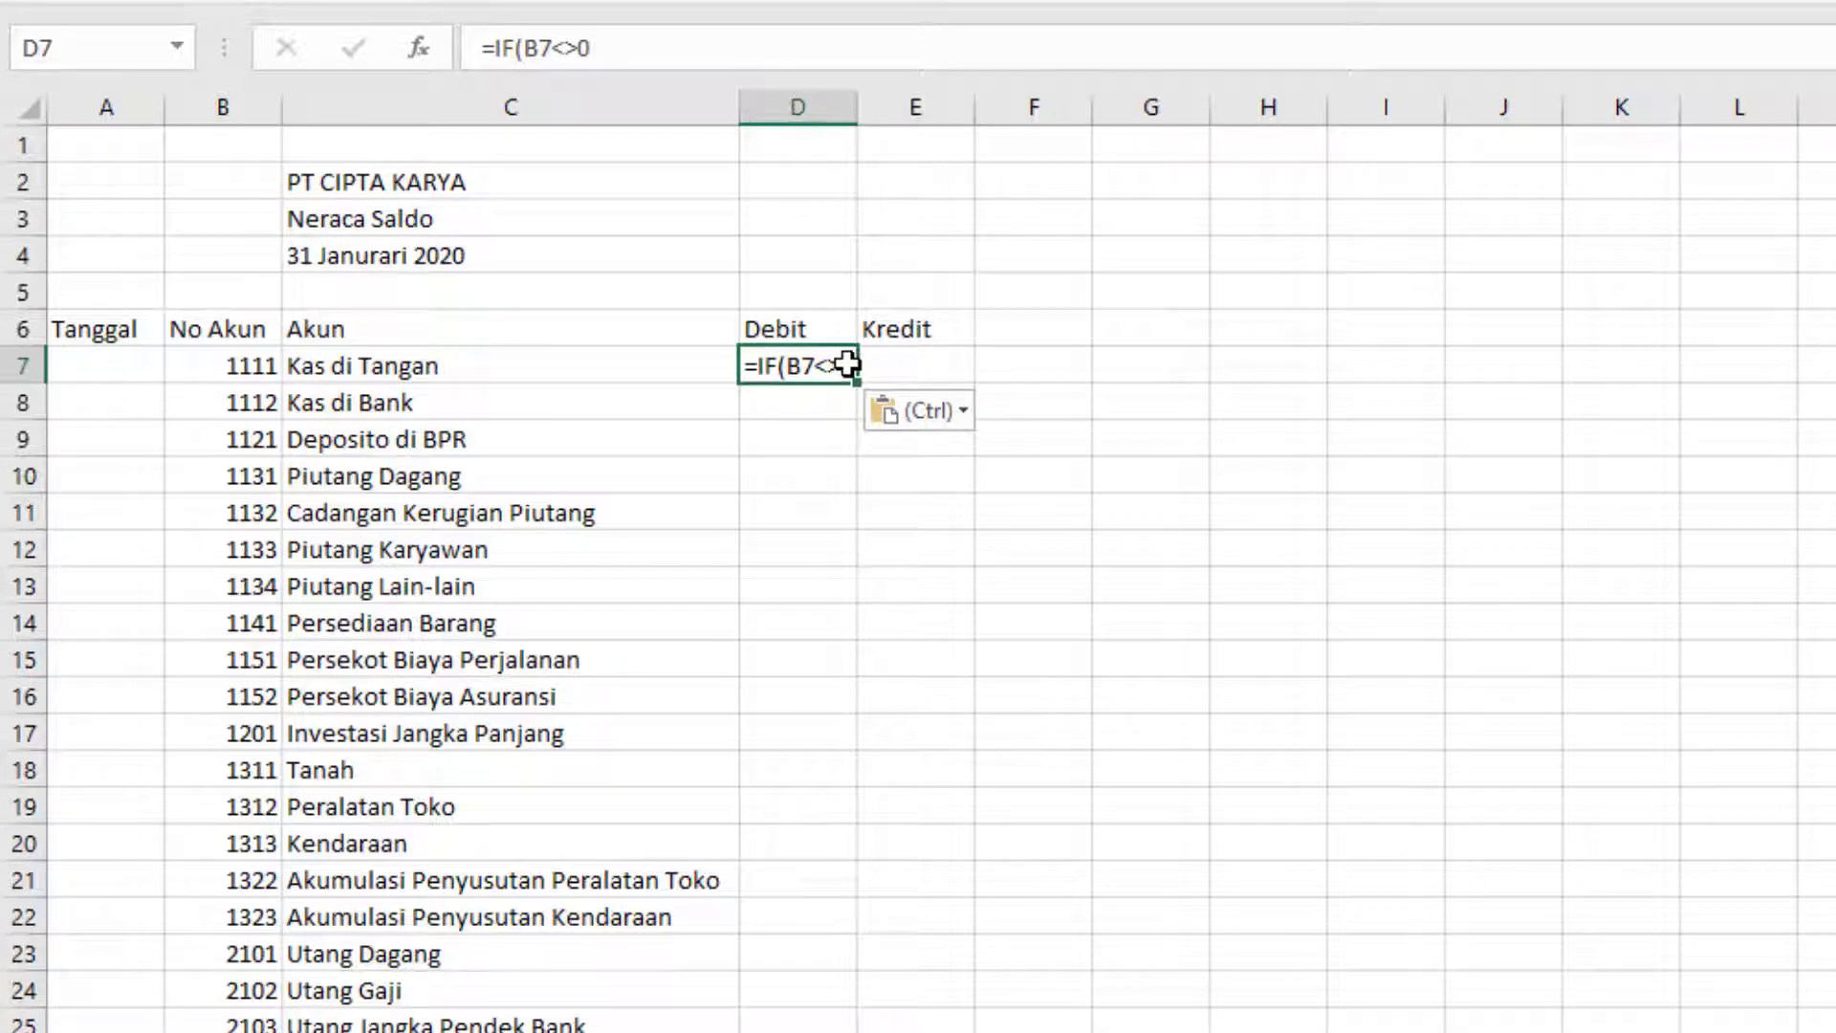
pyautogui.press('F2')
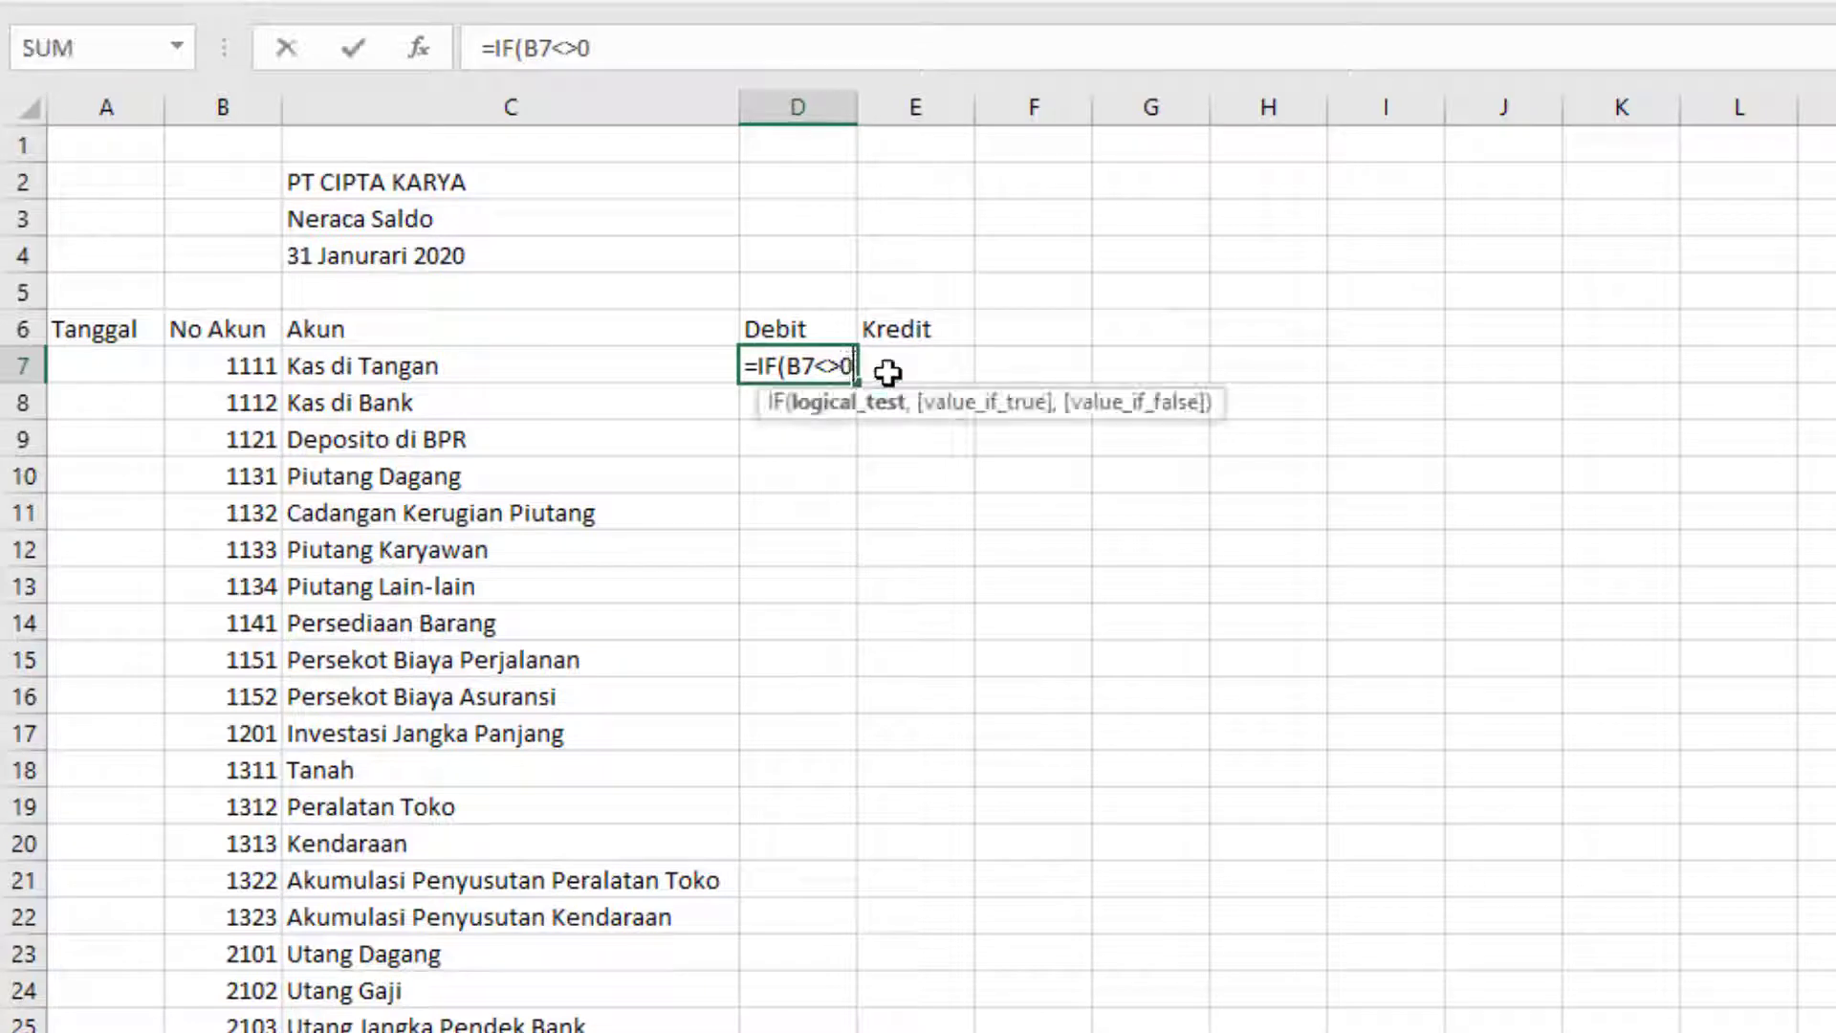
pyautogui.write(',')
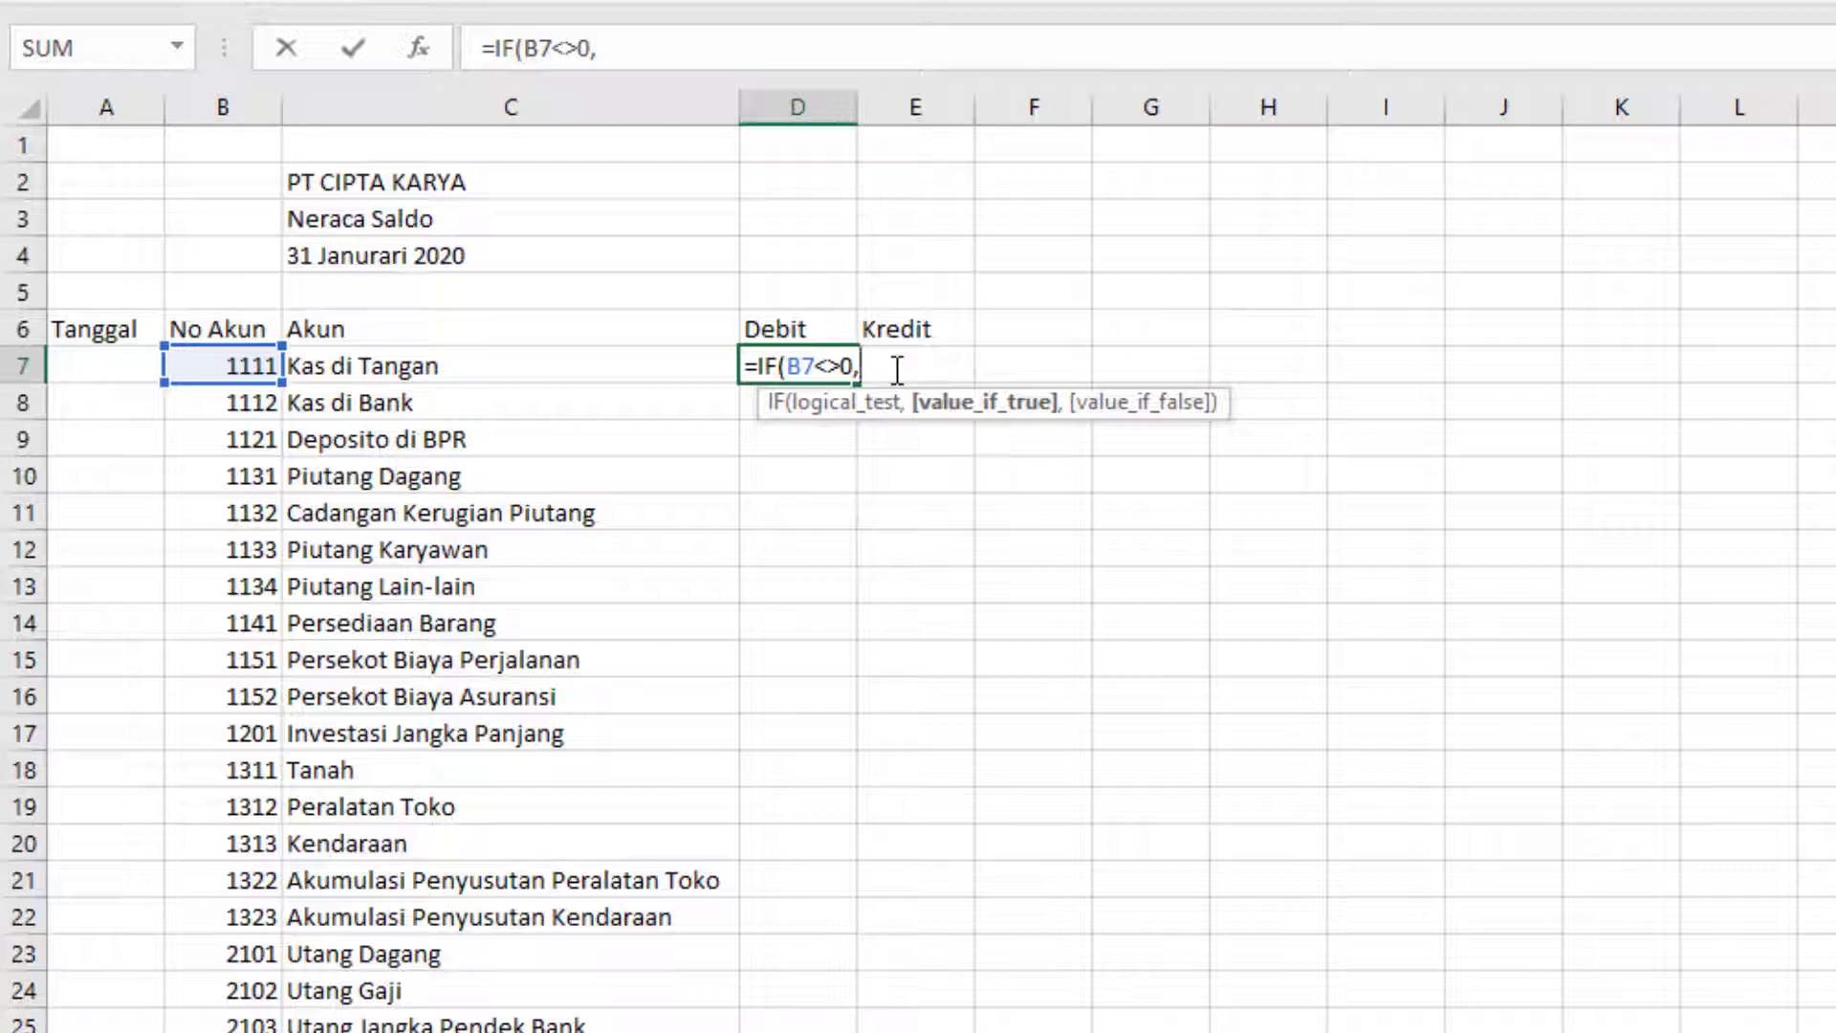
pyautogui.write('if')
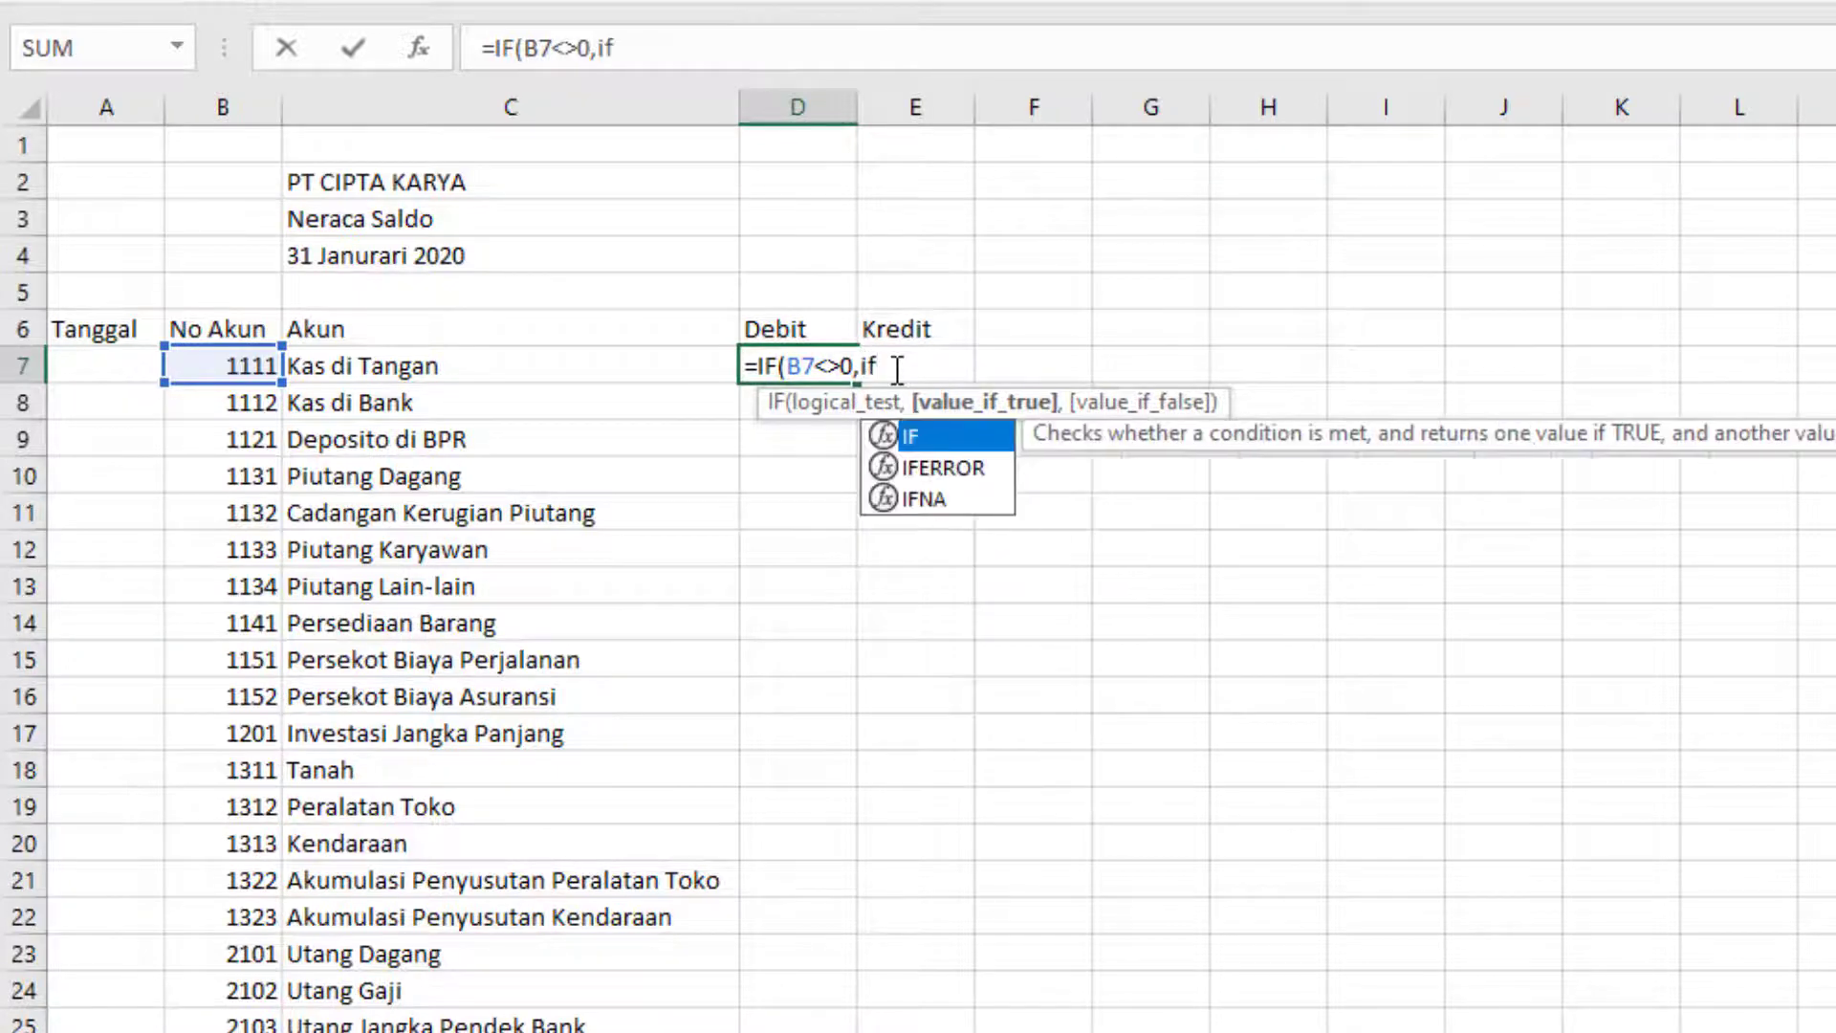
pyautogui.press('Tab')
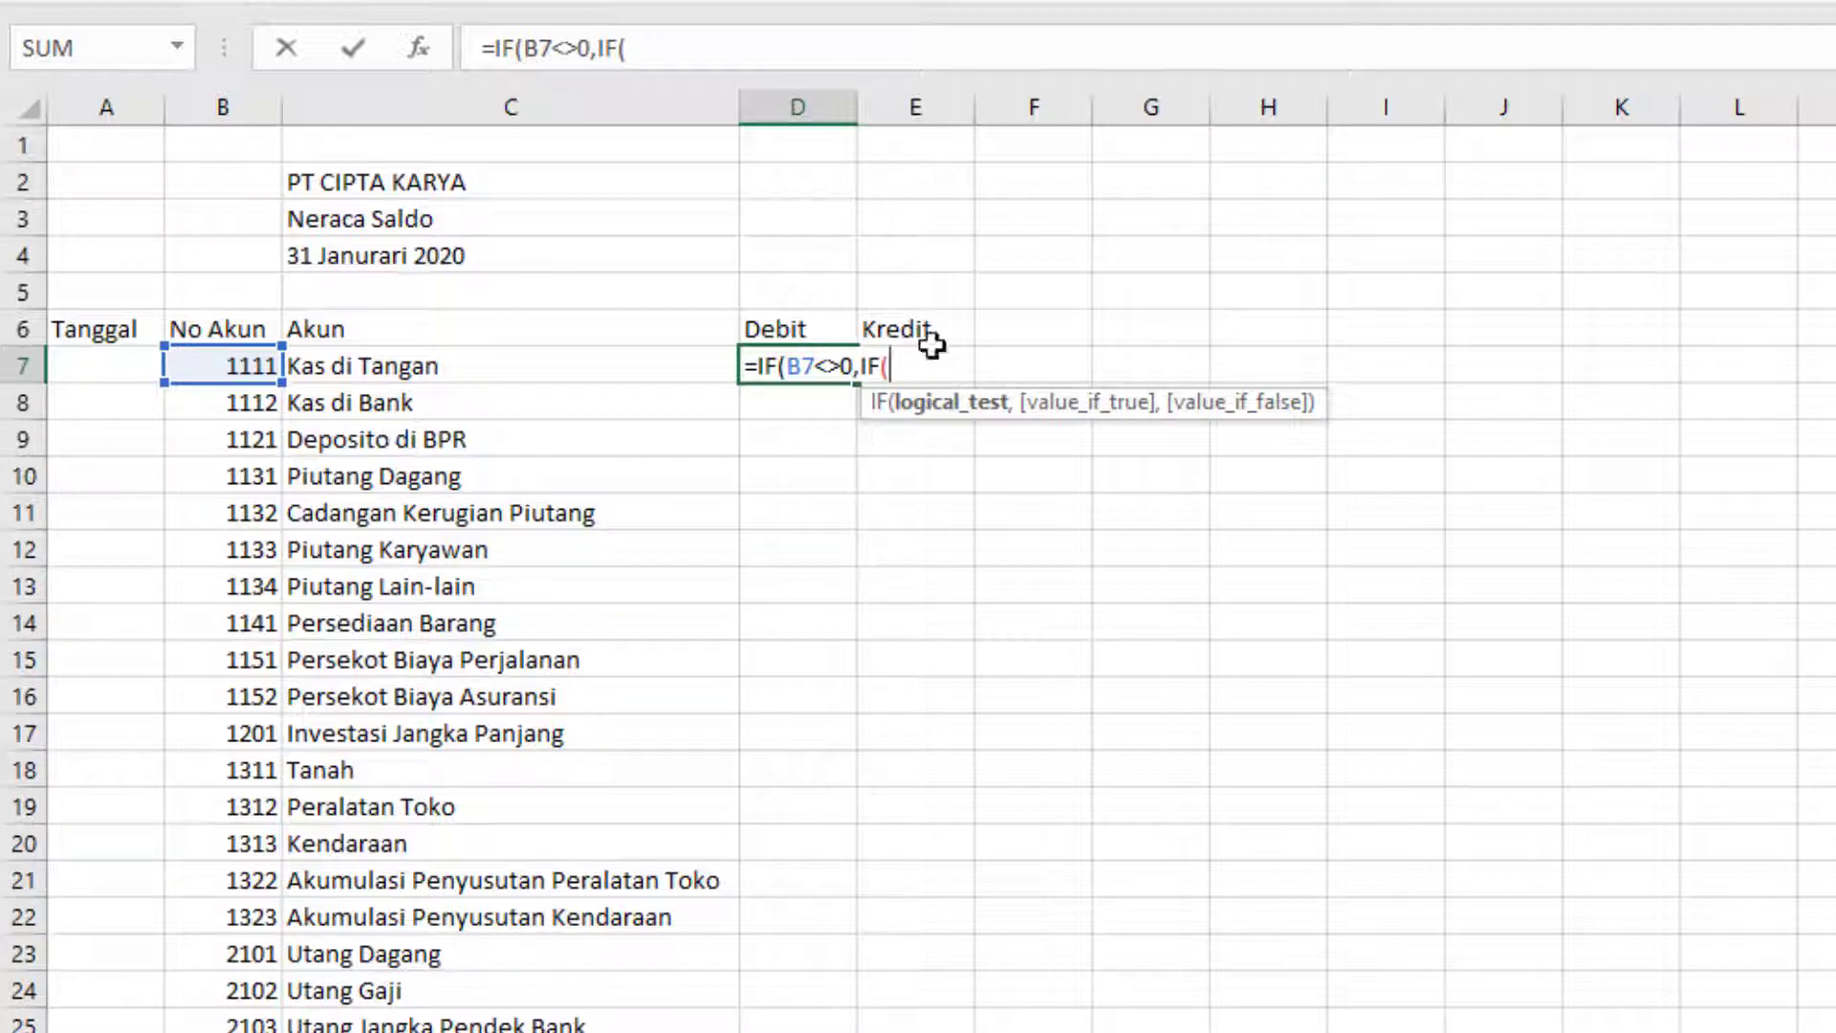
pyautogui.moveTo(904, 365); pyautogui.dragTo(722, 368)
pyautogui.press('Delete')
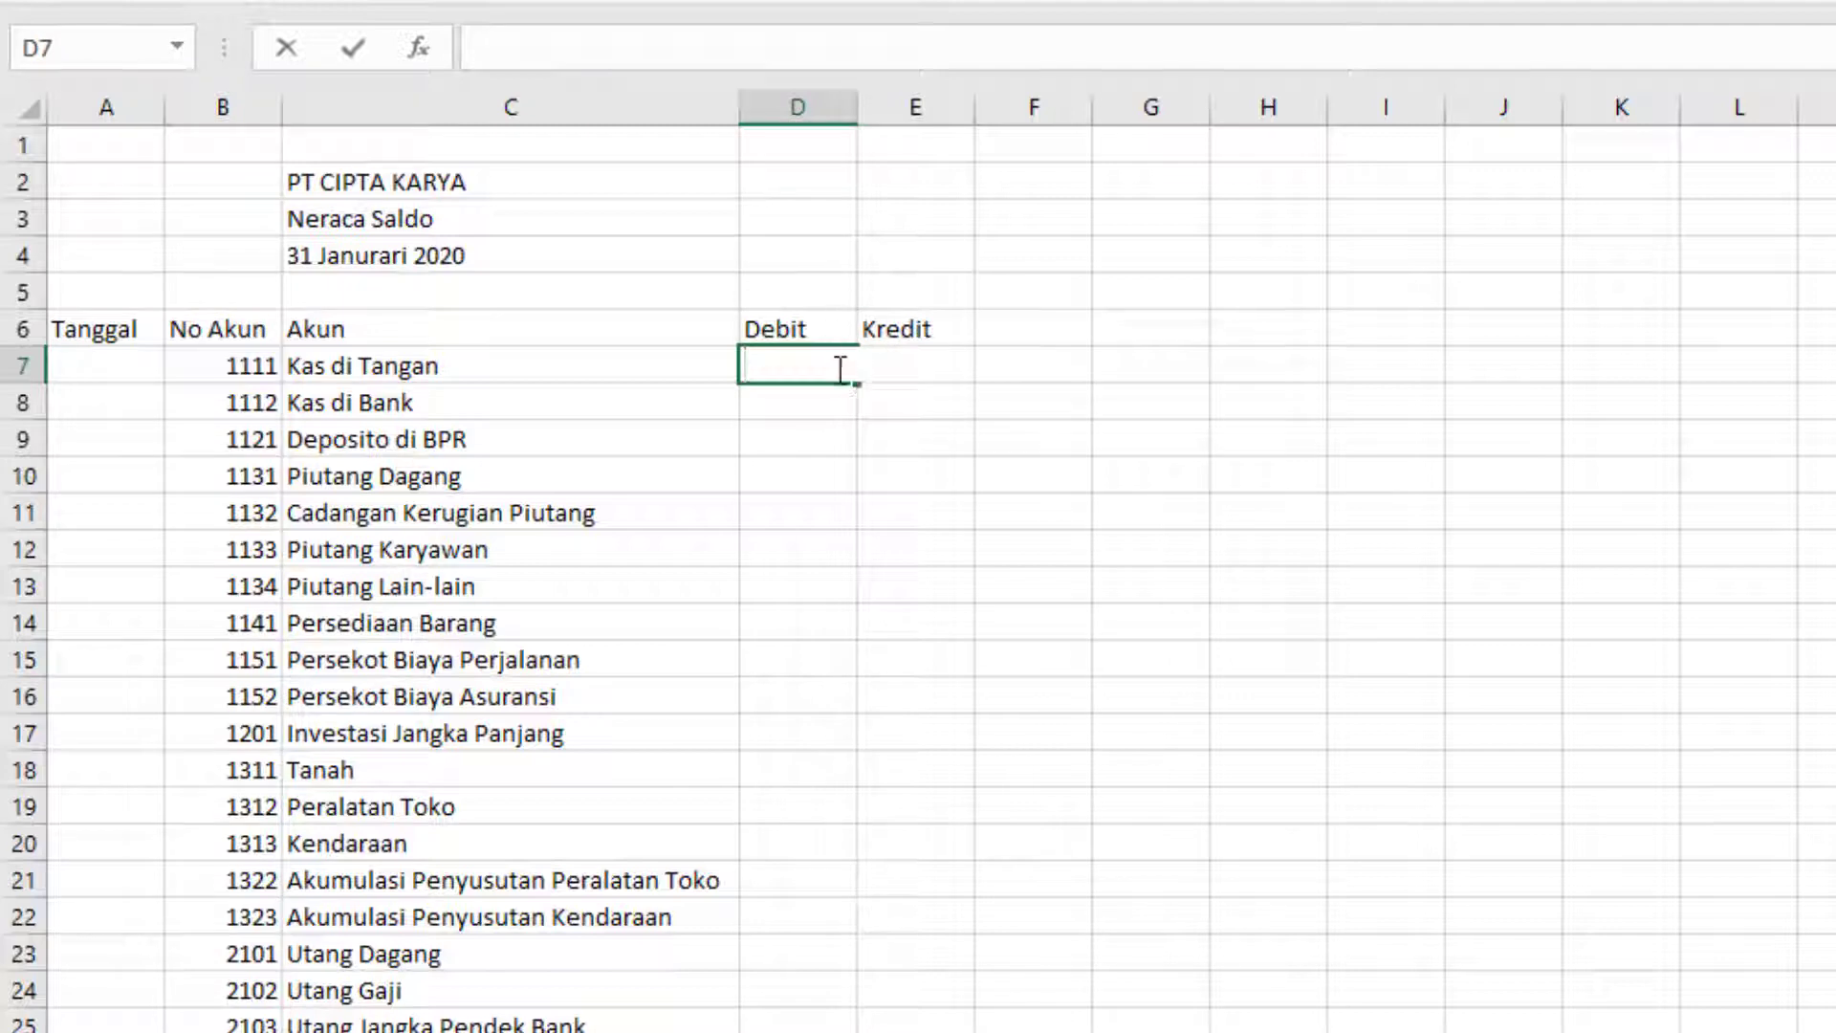
pyautogui.click(873, 431)
# Step: Insert a blank column between the Akun and Debit columns
pyautogui.click(796, 108)
pyautogui.rightClick(796, 110)
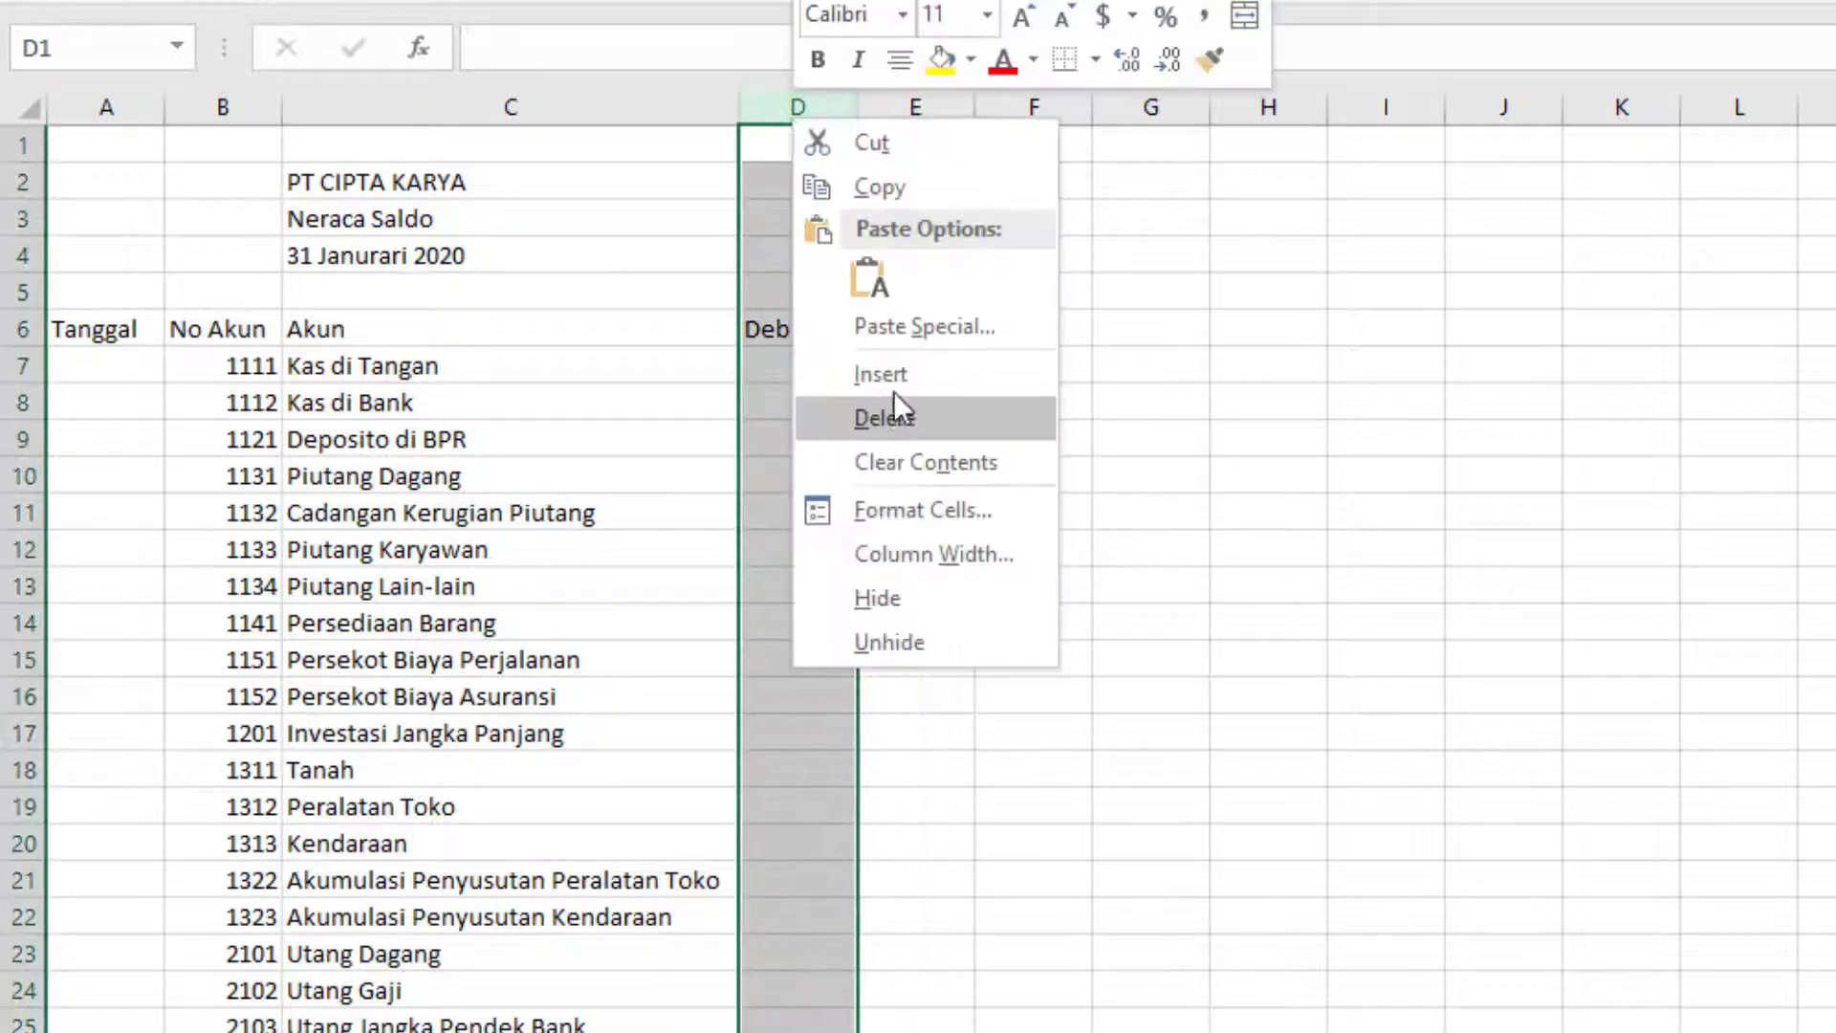
pyautogui.click(877, 375)
pyautogui.click(899, 360)
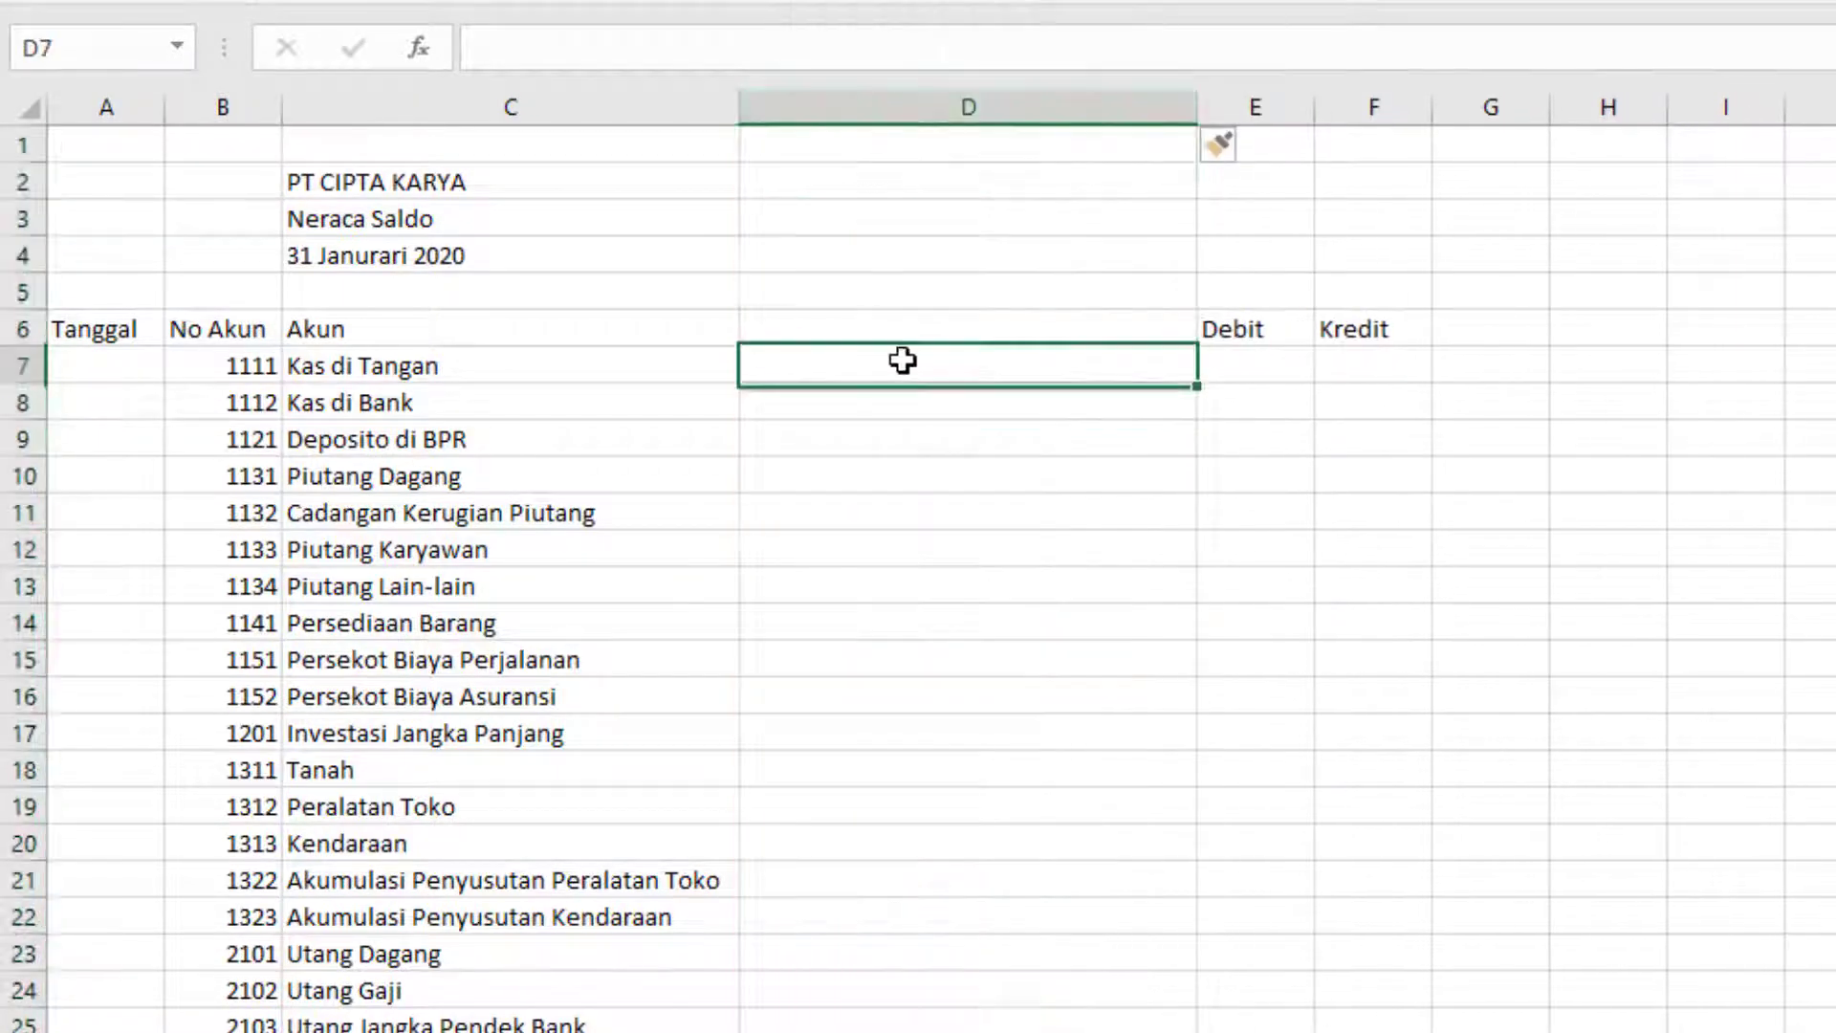
# Step: Enter the header Tipe in D6 and narrow column D
pyautogui.click(975, 322)
pyautogui.write('Tipe')
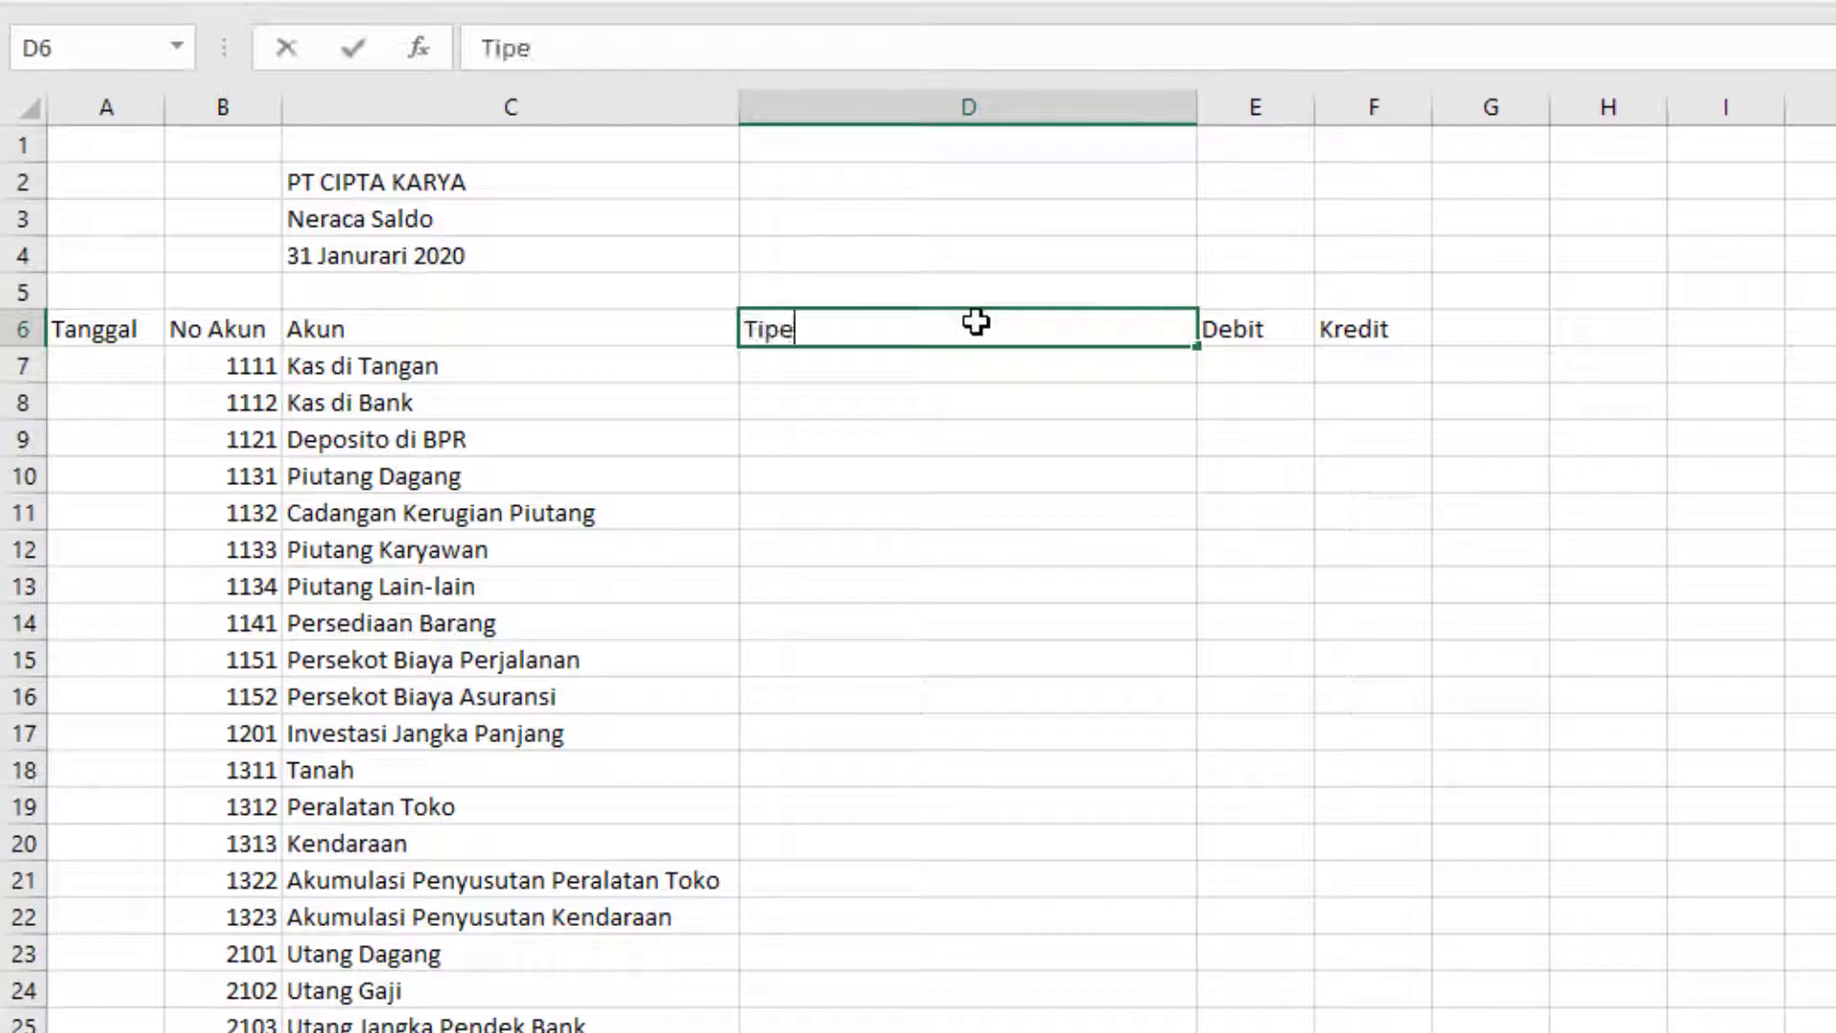
pyautogui.press('Tab')
pyautogui.moveTo(1196, 107); pyautogui.dragTo(881, 110)
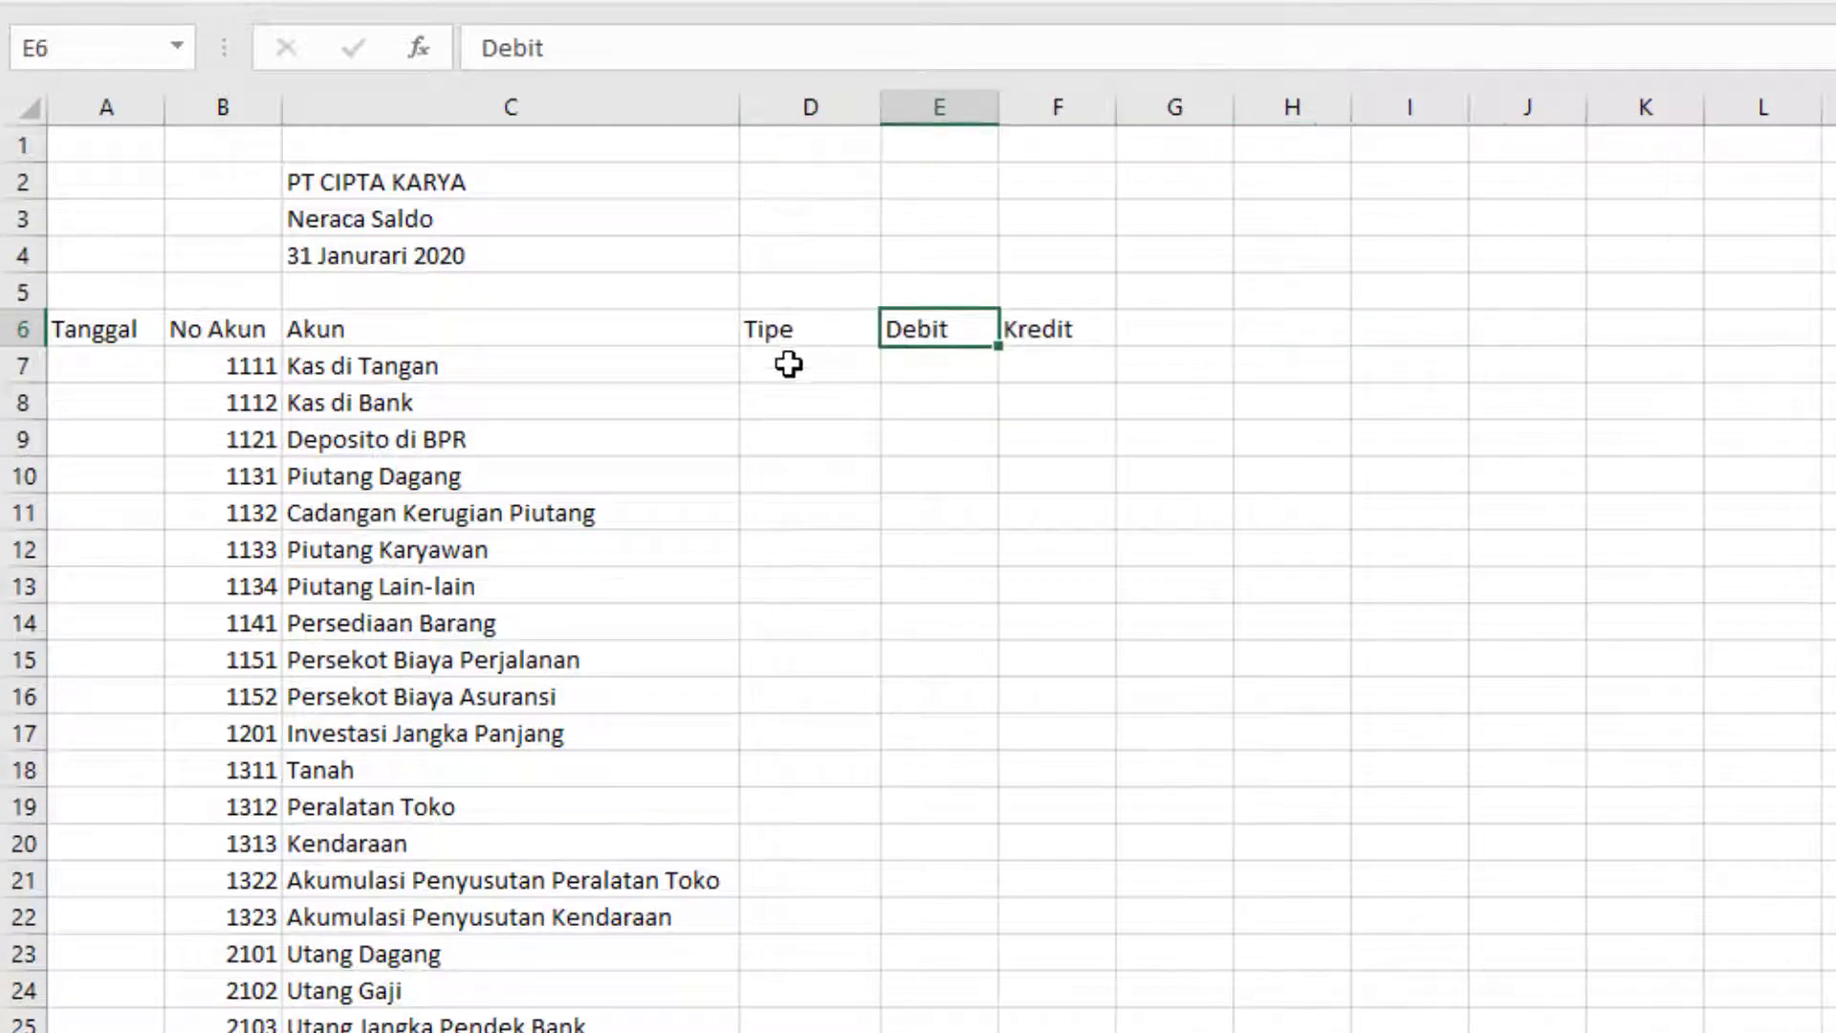
# Step: Start an IF formula in D7 that tests whether the account number in B7 differs from 0
pyautogui.click(782, 375)
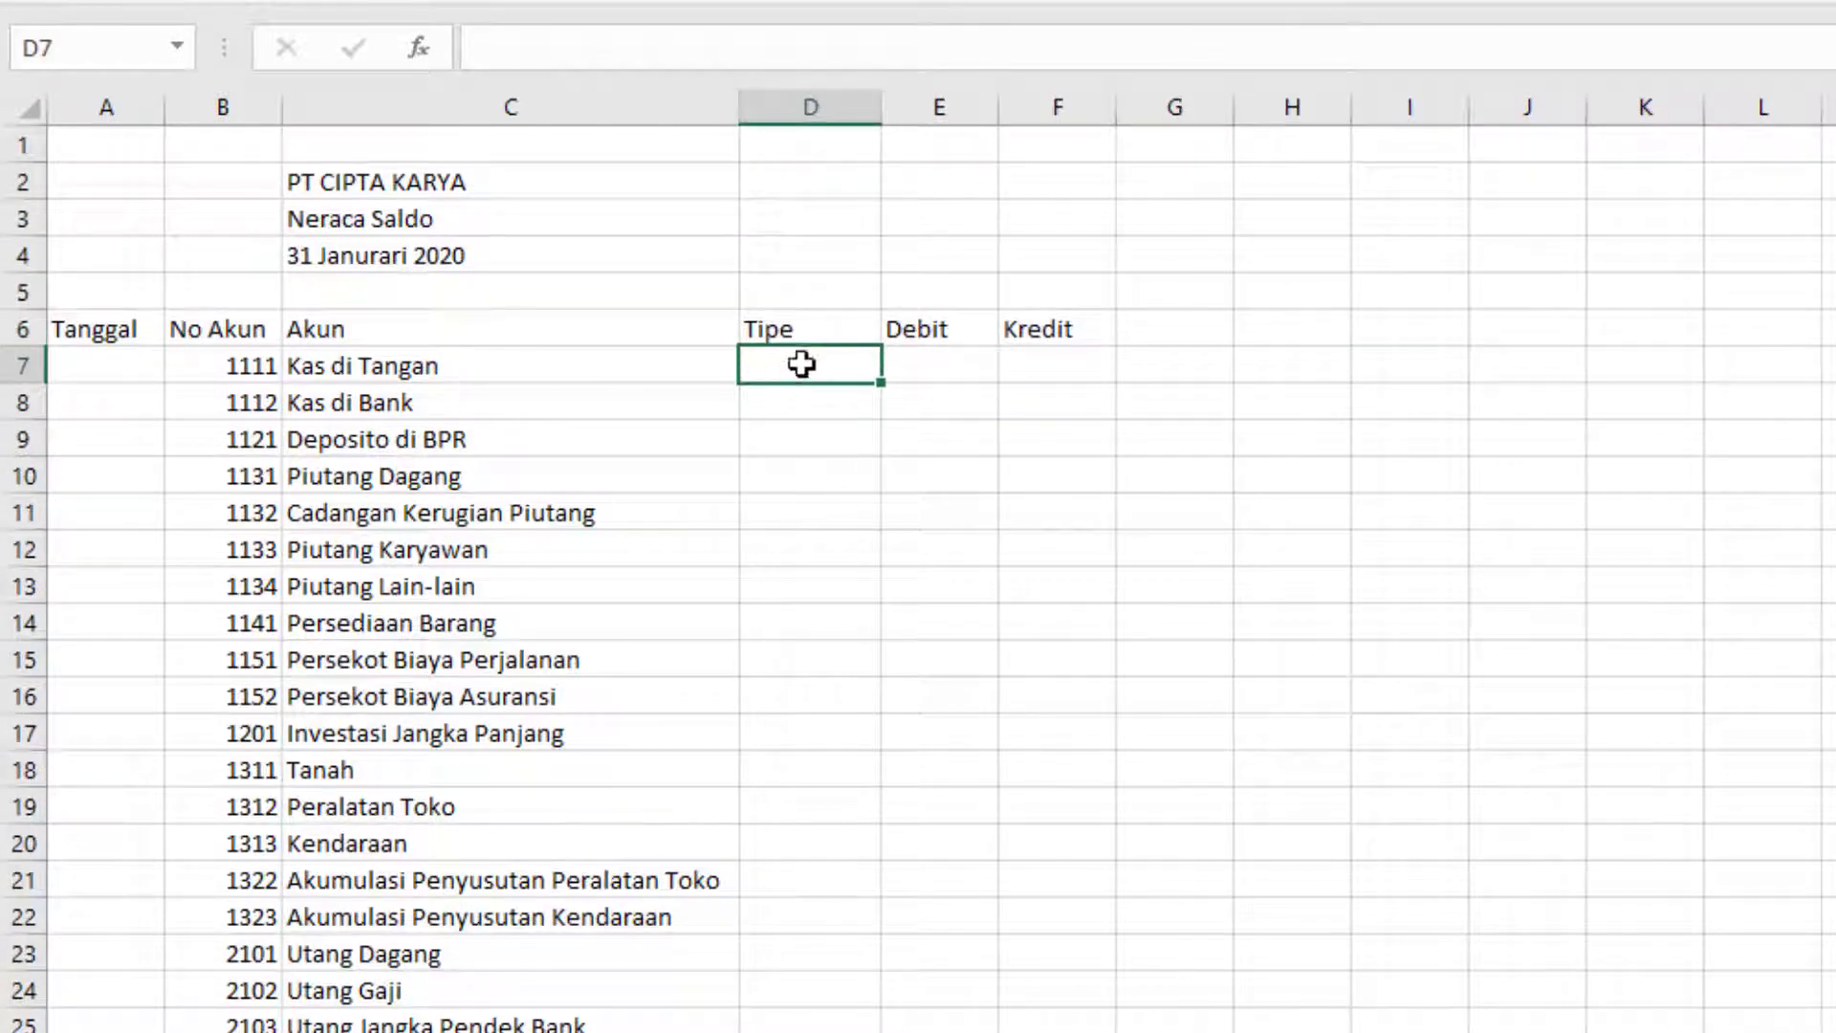
pyautogui.write('=if')
pyautogui.press('Tab')
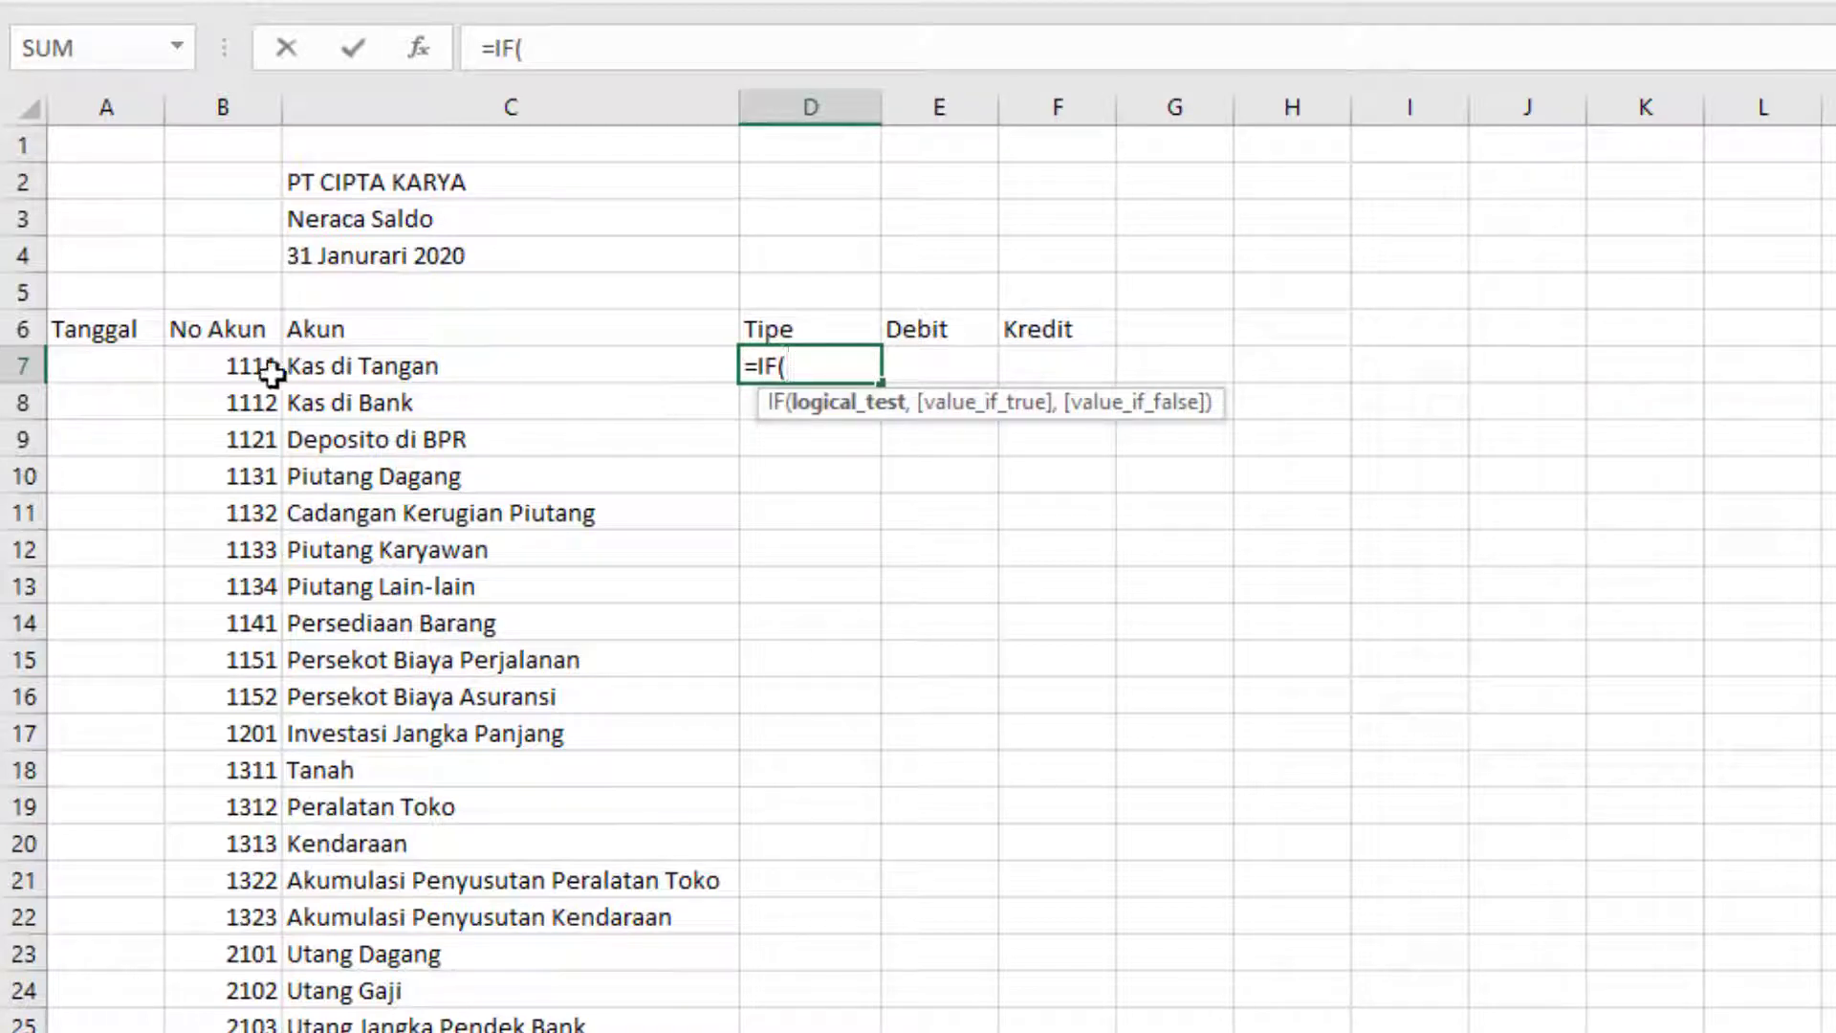
pyautogui.click(253, 373)
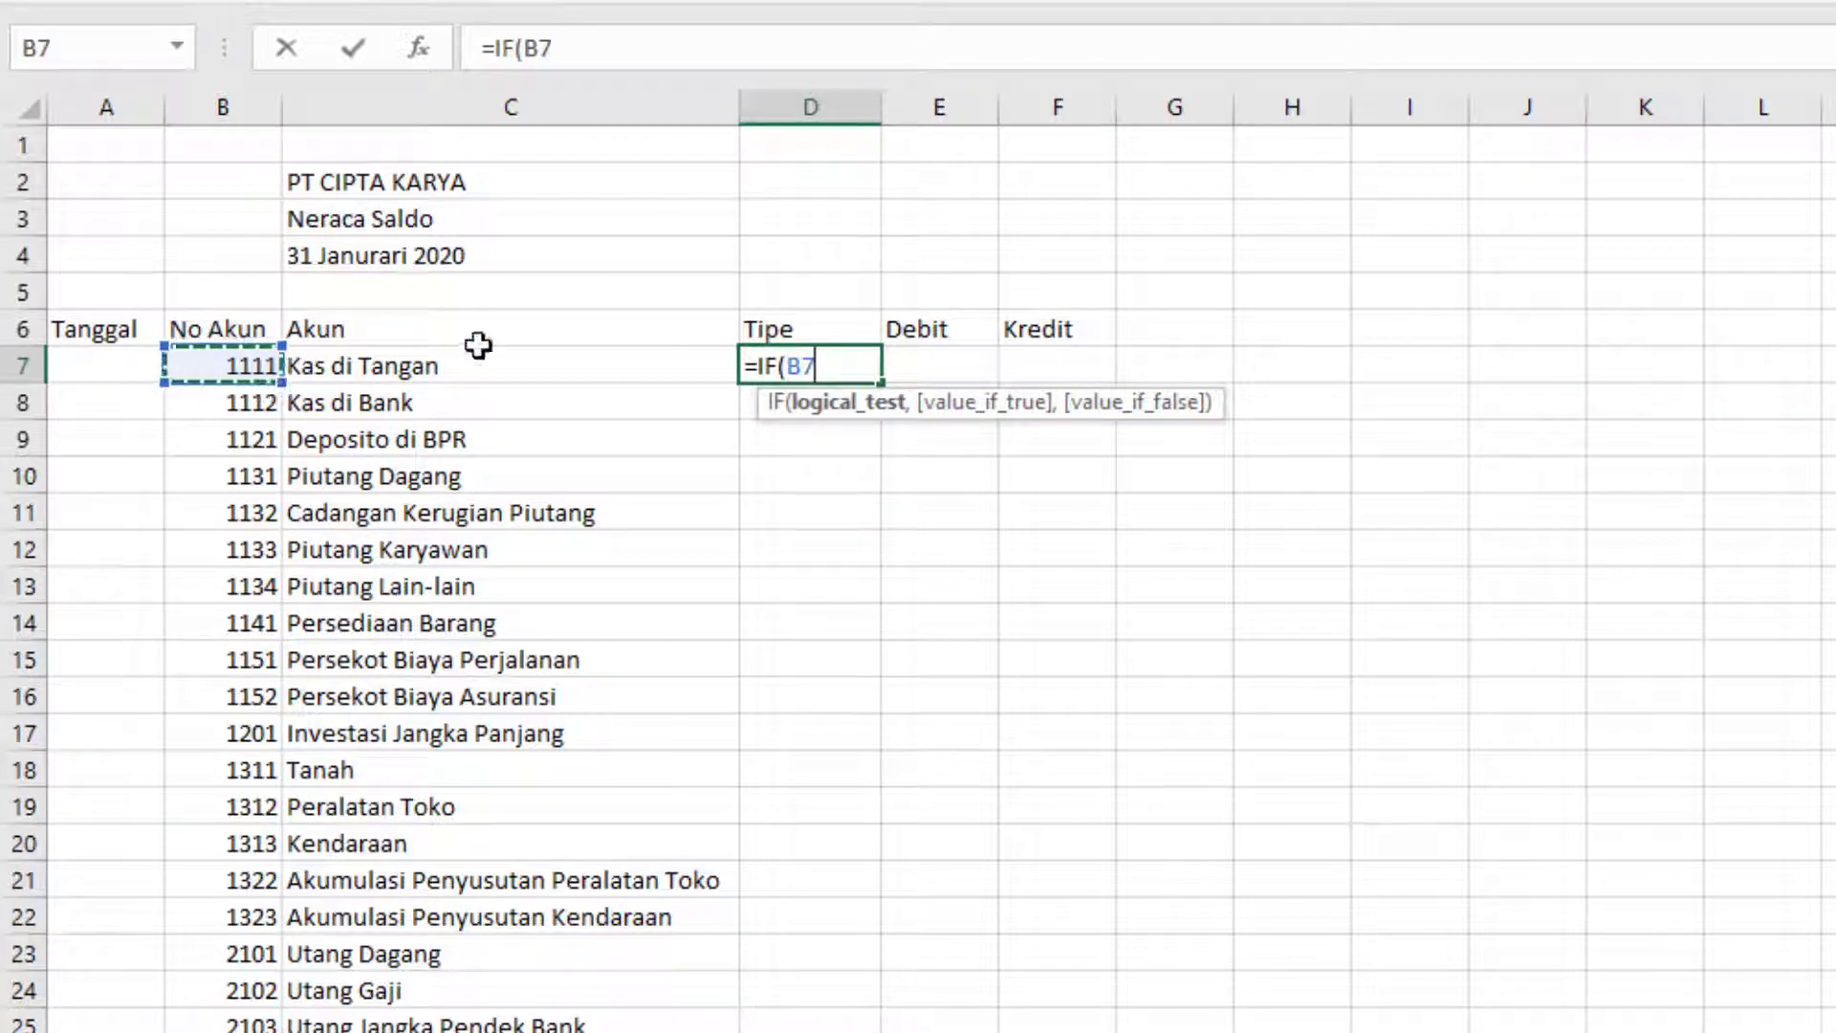
pyautogui.write('<>0,')
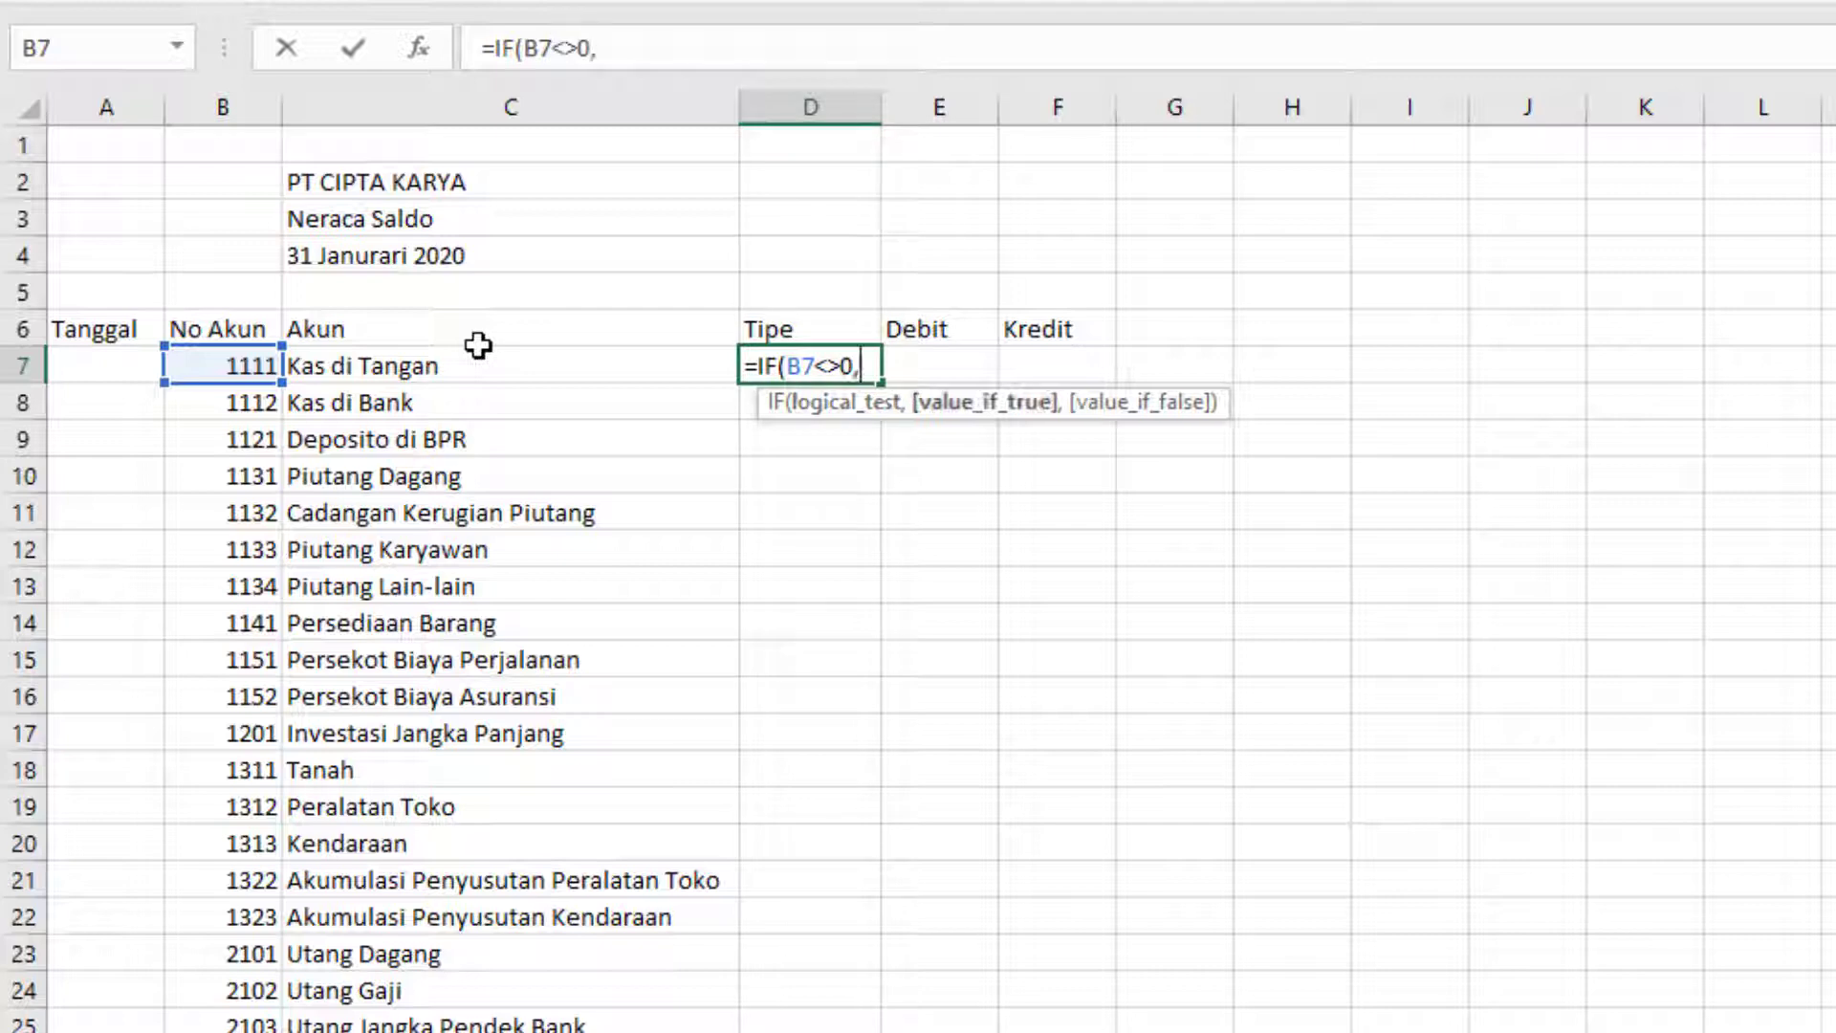
# Step: Add a VLOOKUP of B7 in the akun named range as the true value, with column index 3 and match argument 0
pyautogui.write('v')
pyautogui.press('Tab')
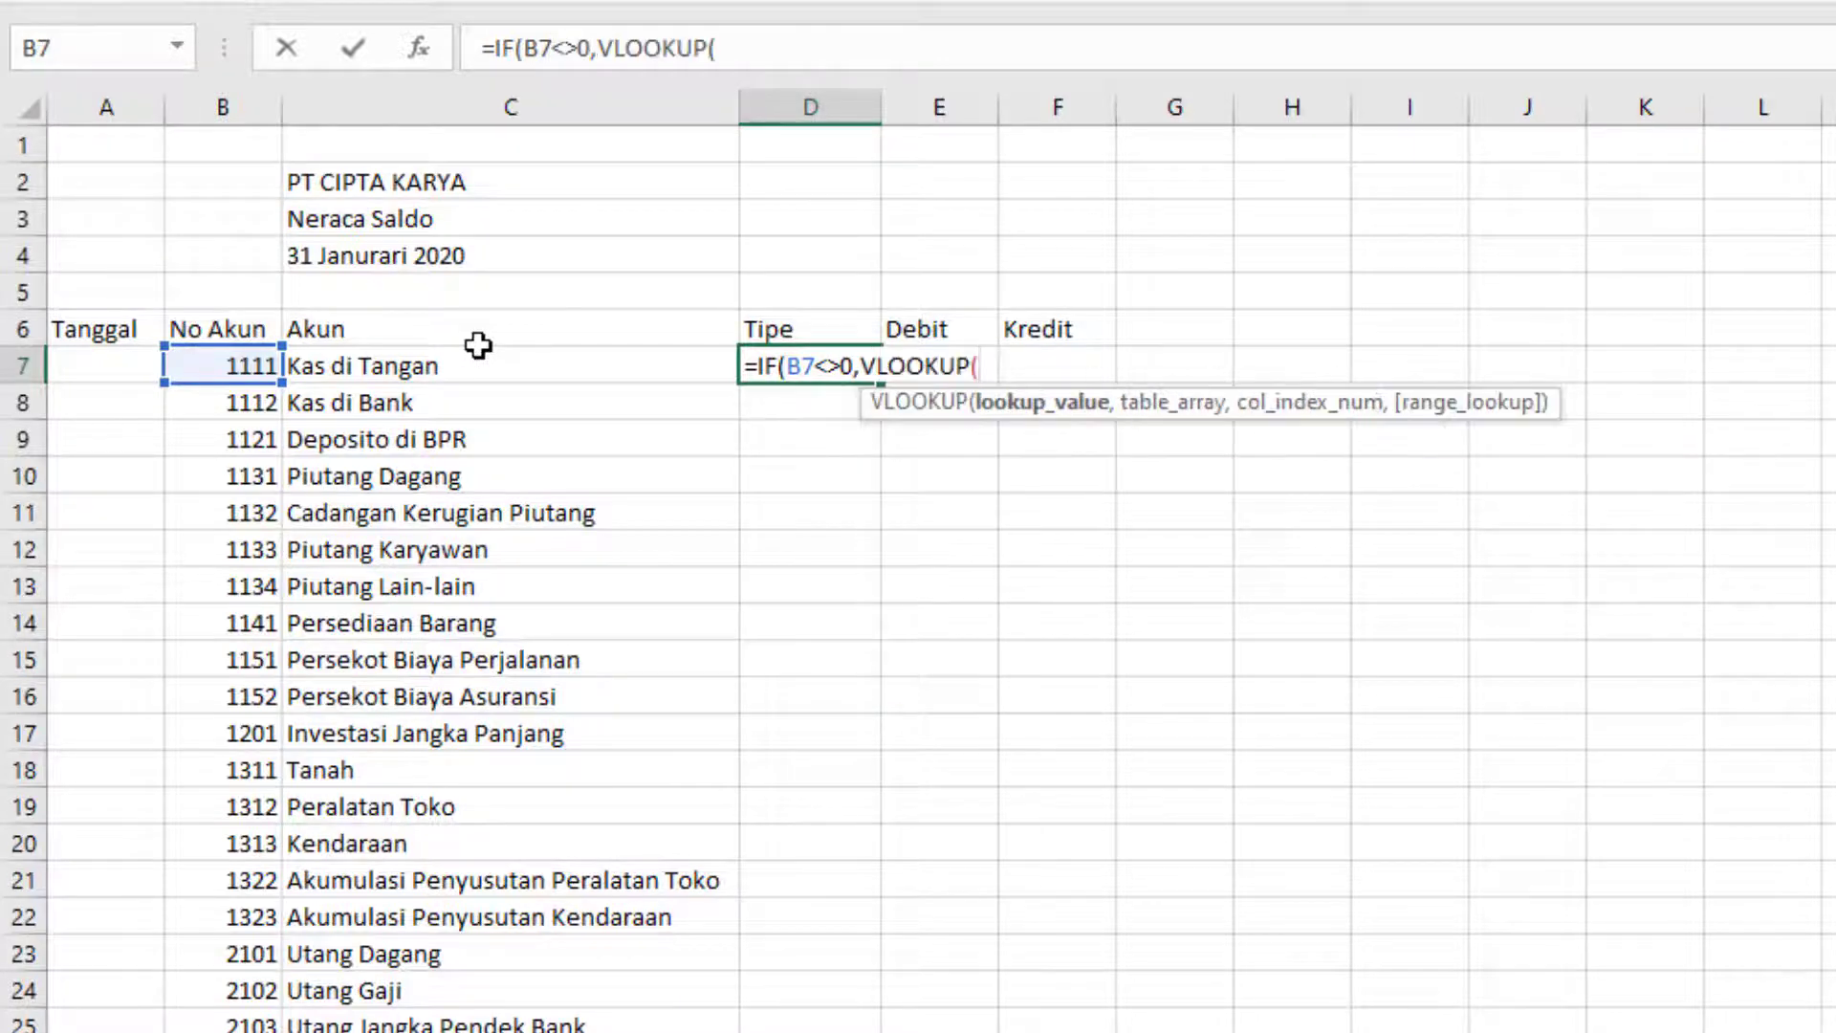
pyautogui.click(244, 370)
pyautogui.write(',')
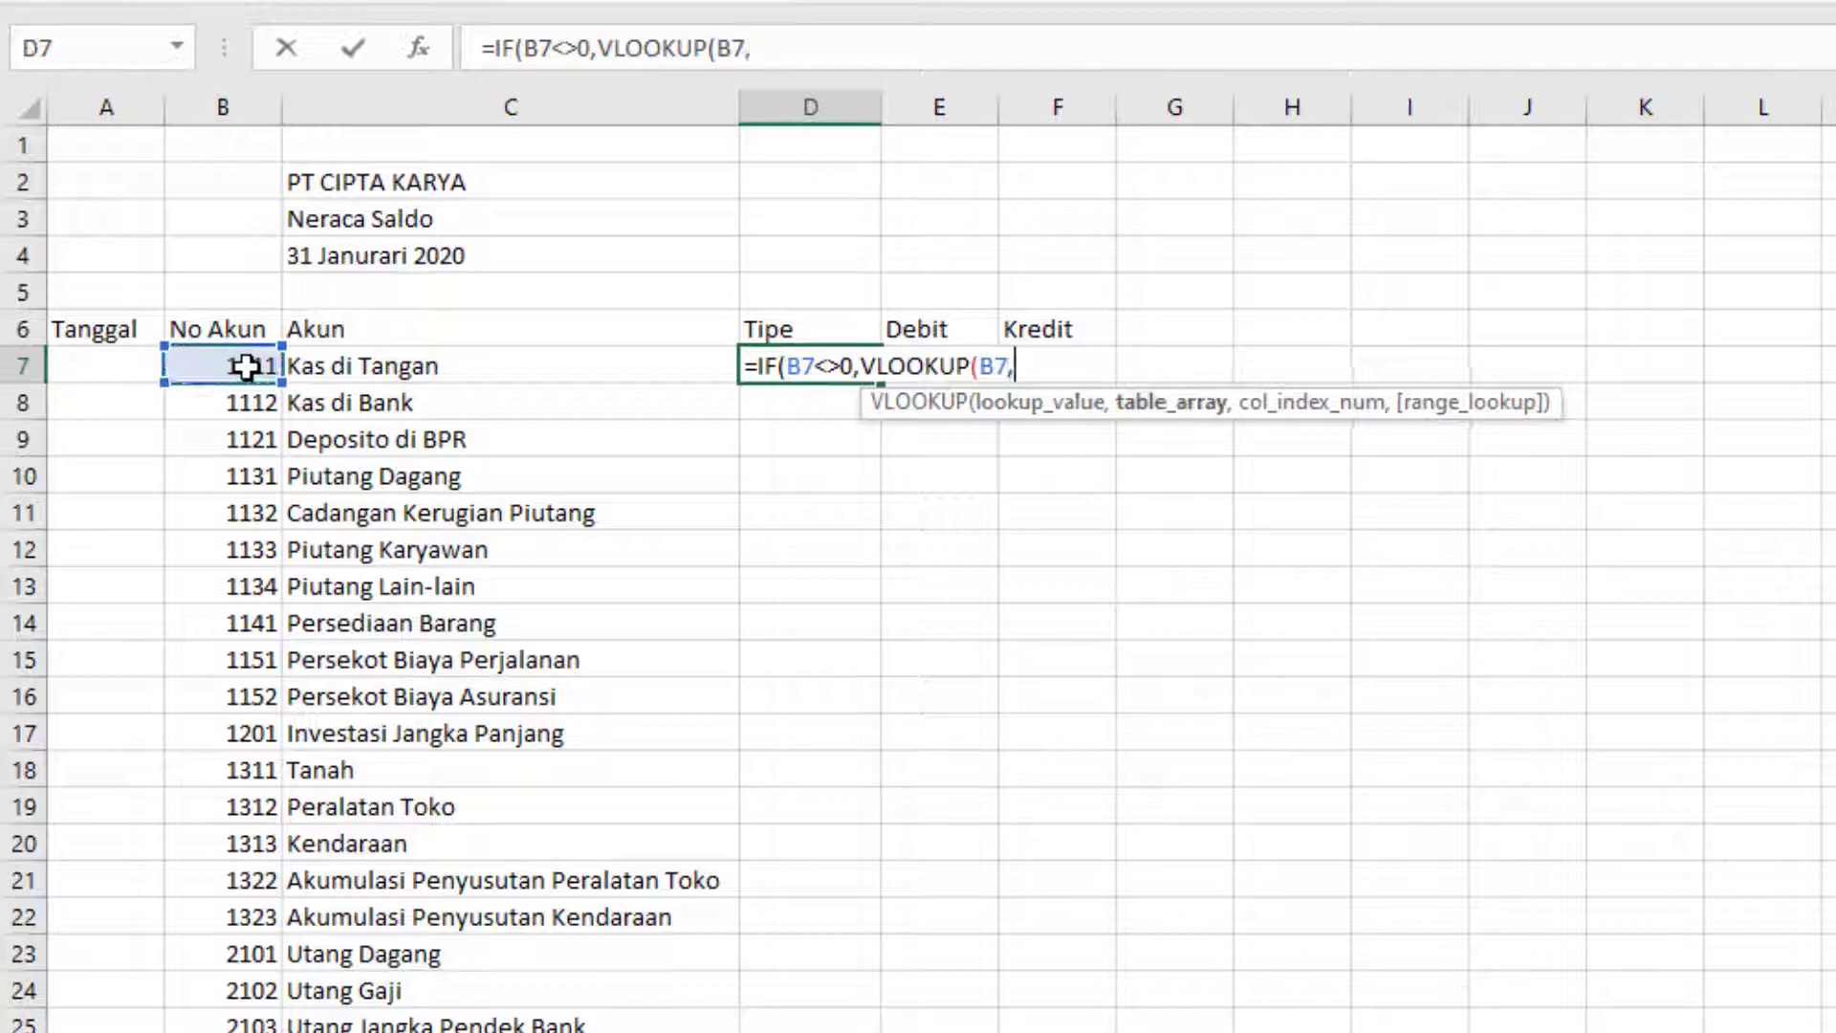
pyautogui.write('akun')
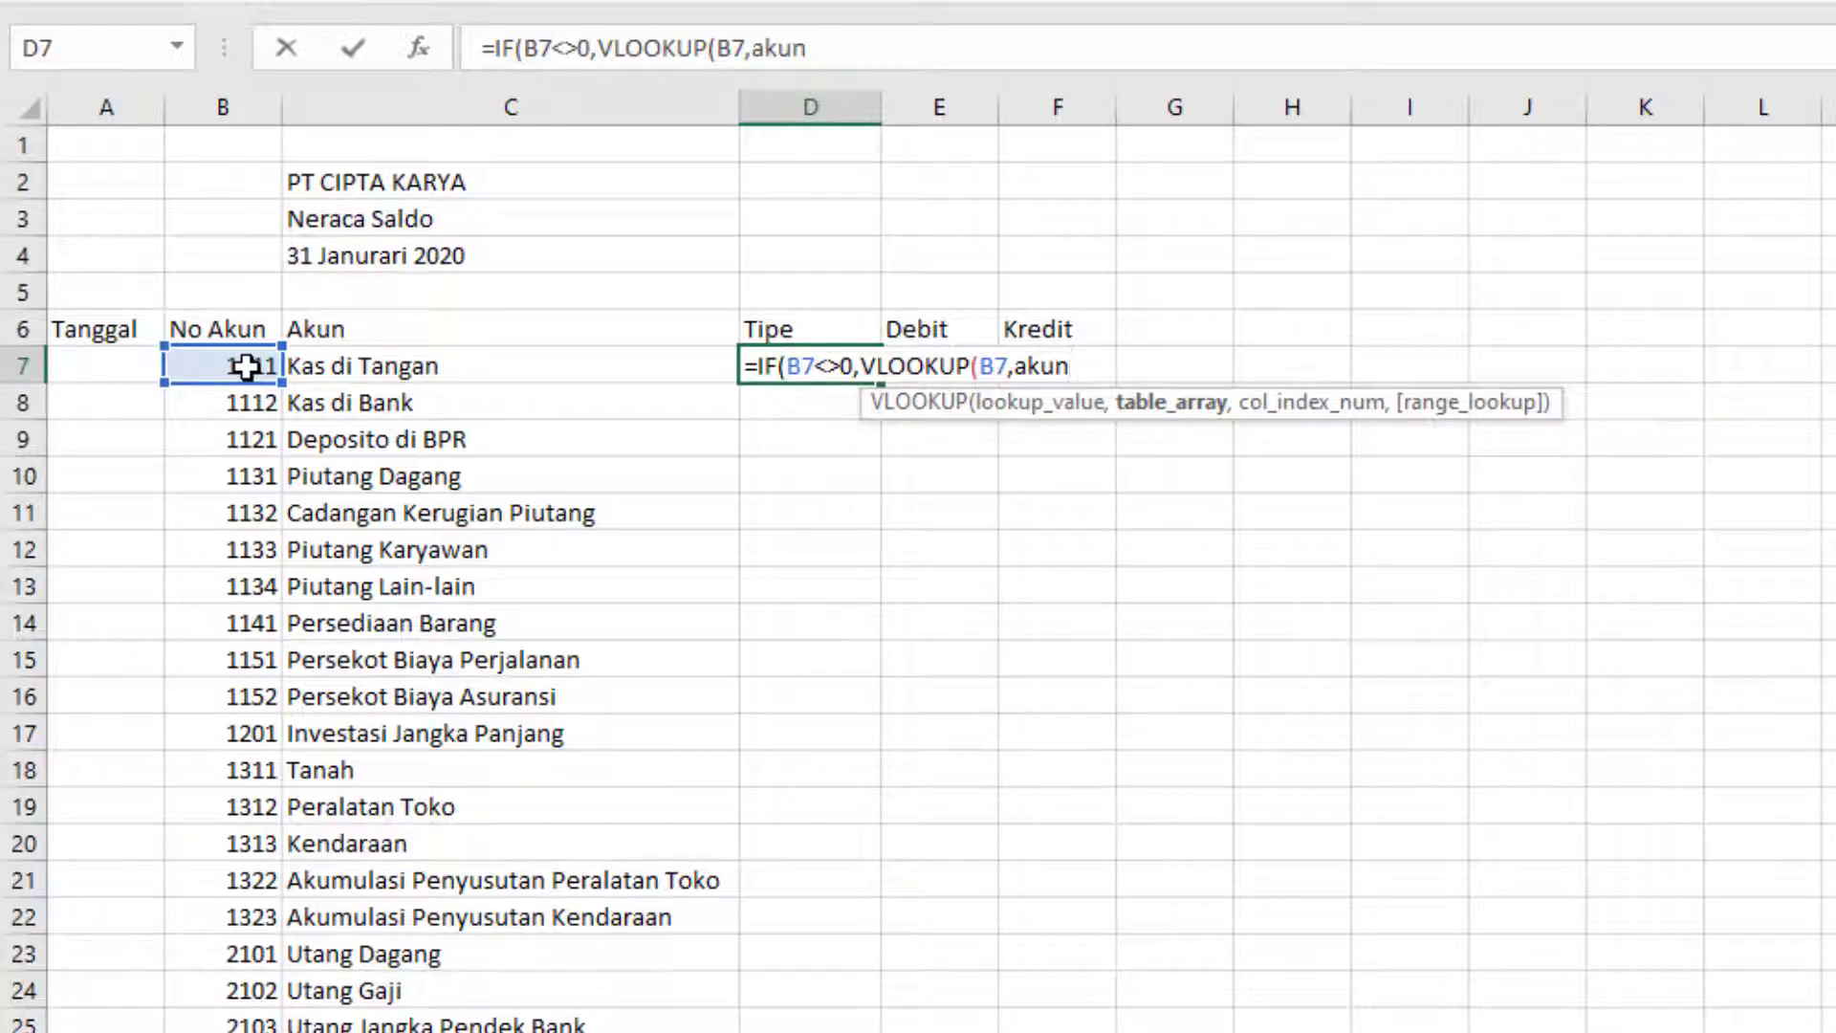
pyautogui.write(',3,')
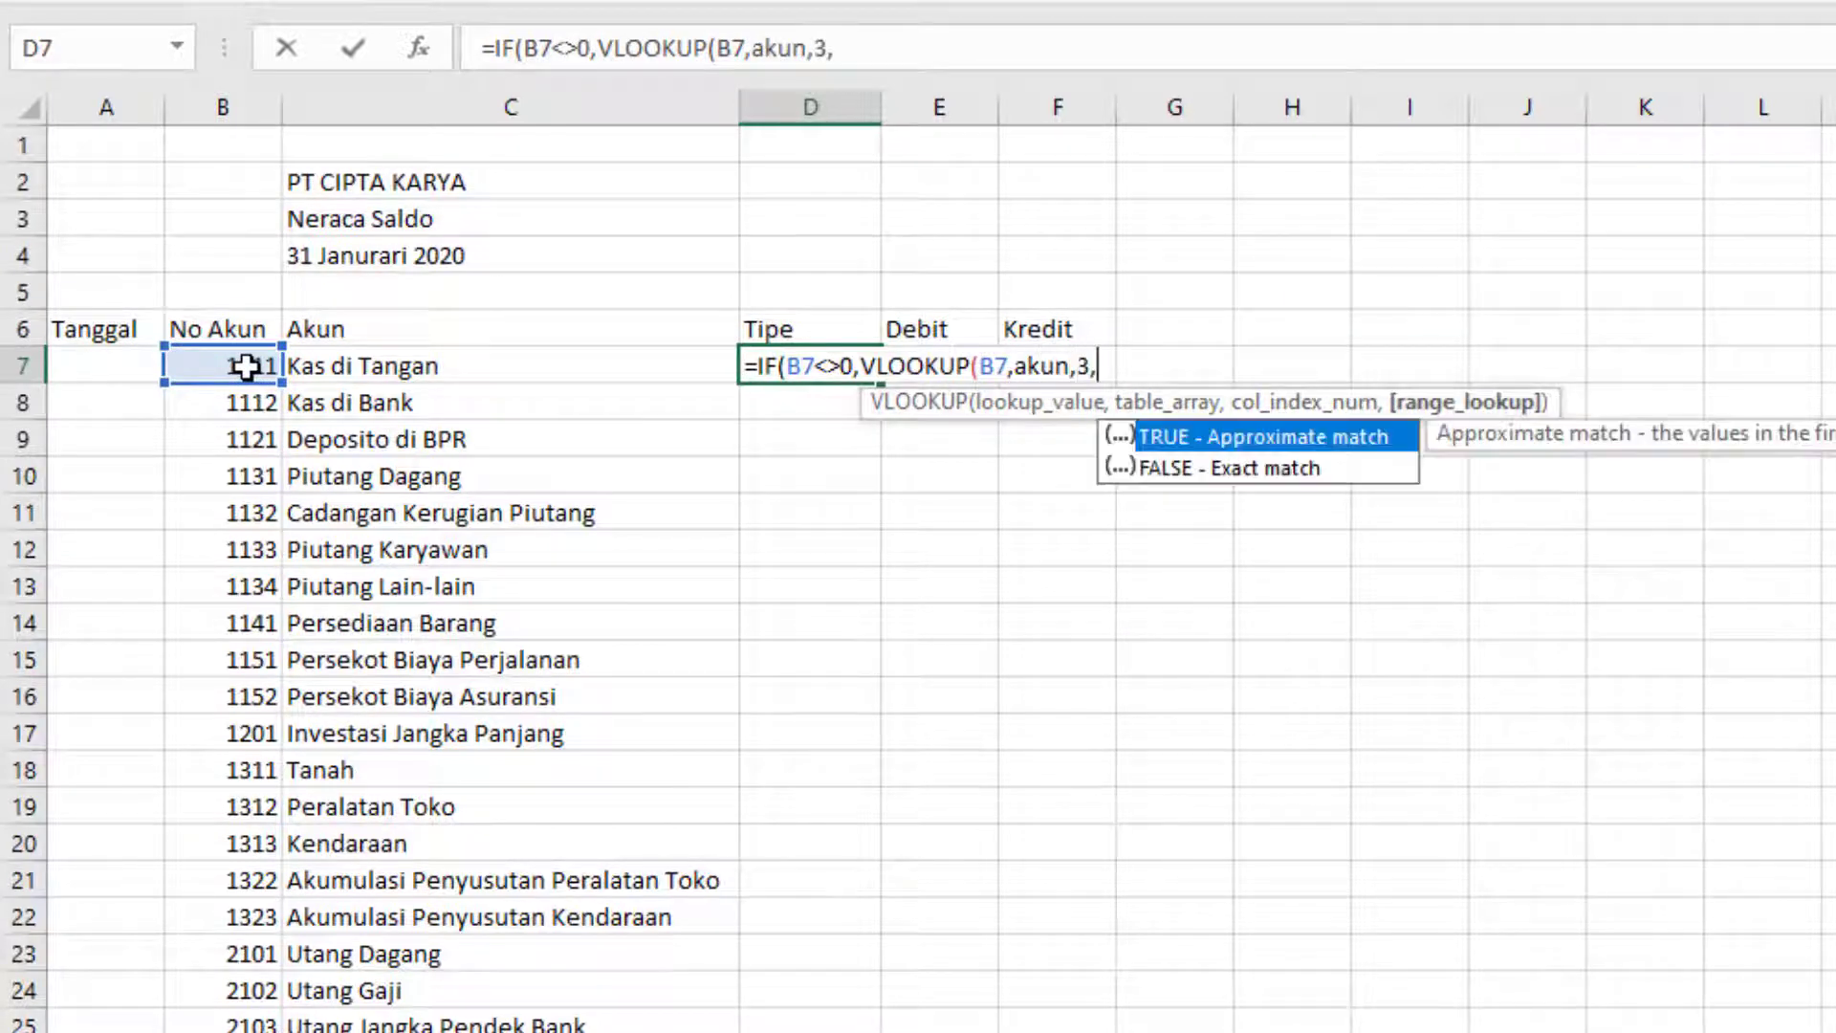
pyautogui.write('0')
# Step: Retype the comma between the column index and the match argument of D7's VLOOKUP
pyautogui.click(1089, 369)
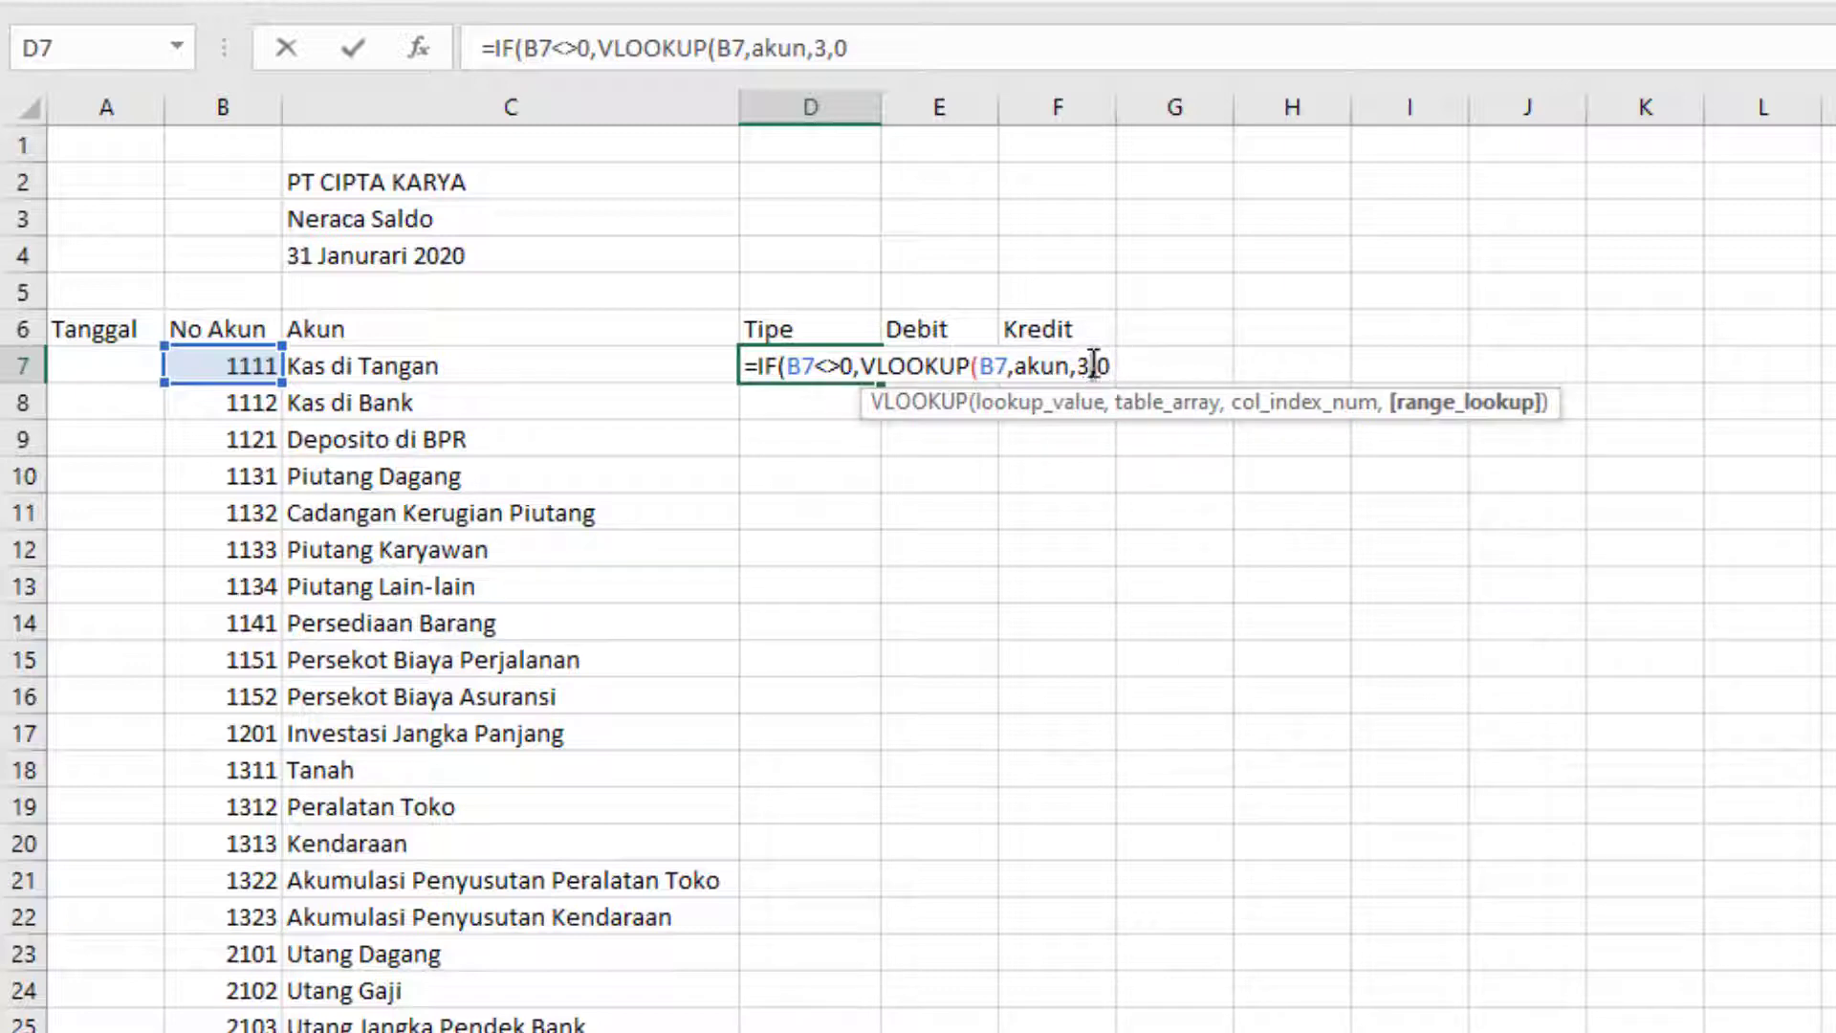
pyautogui.click(1094, 367)
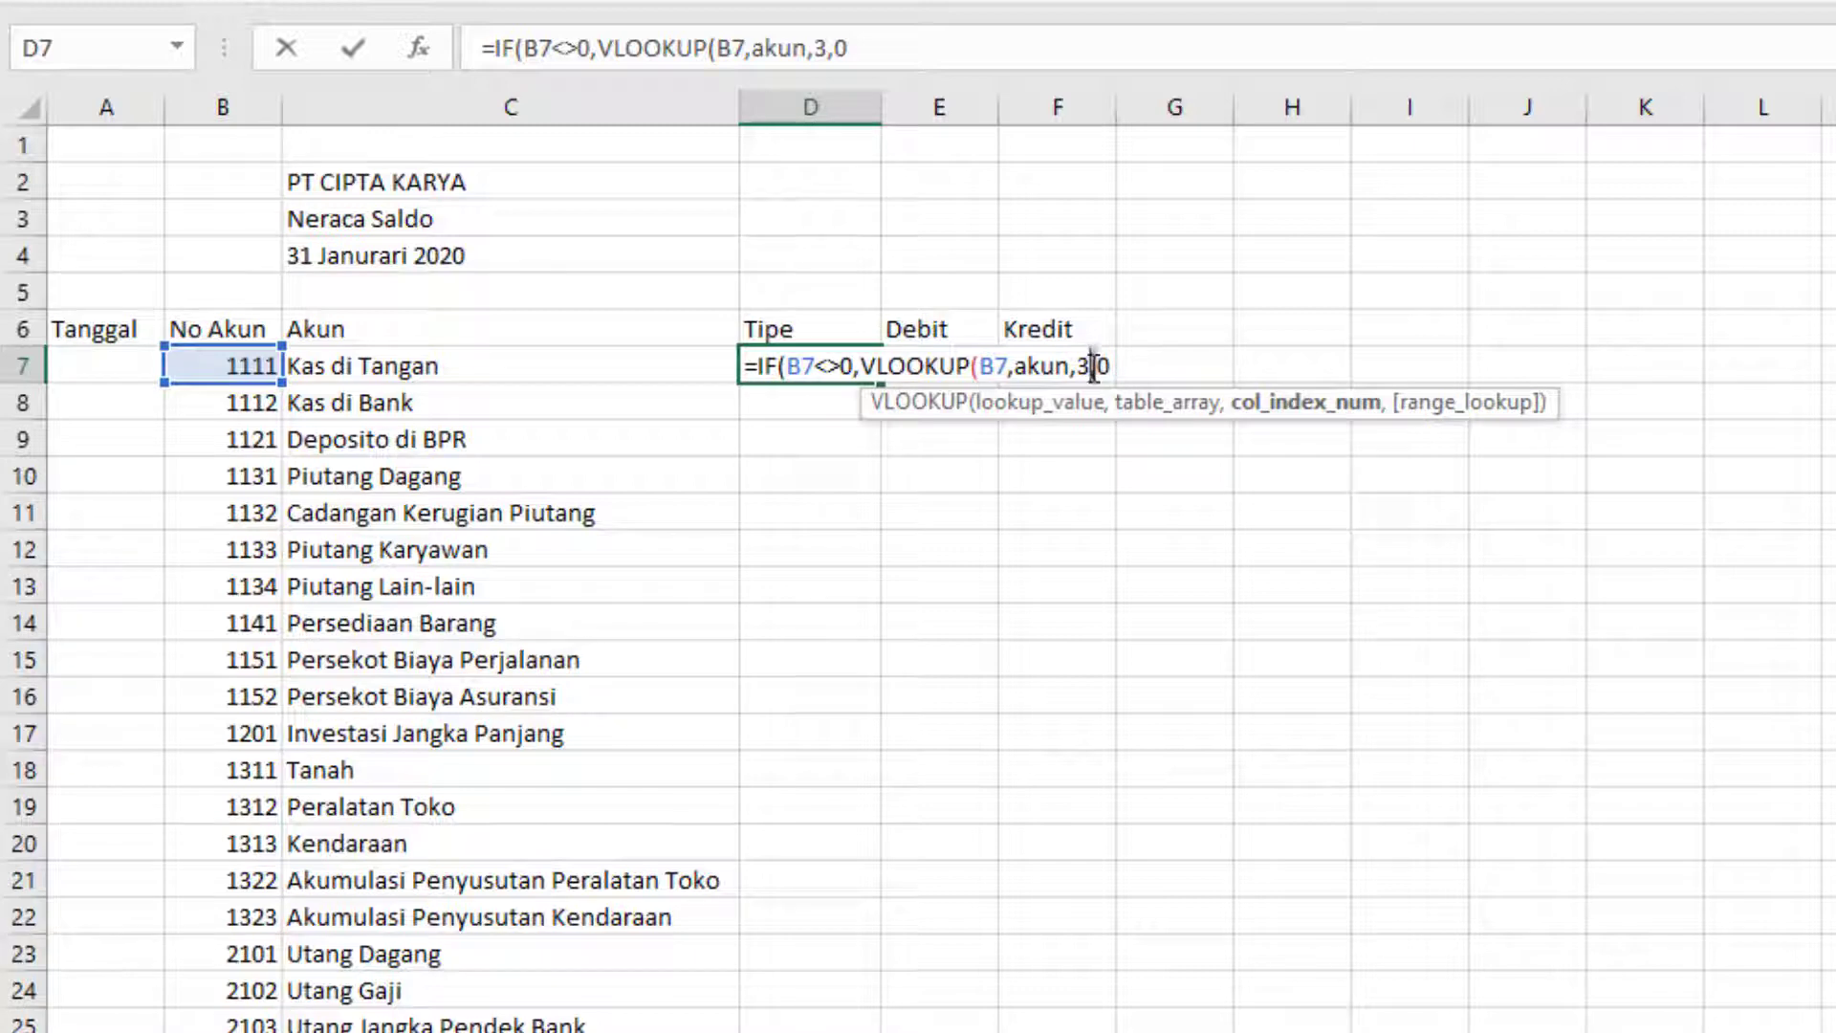
pyautogui.click(1102, 367)
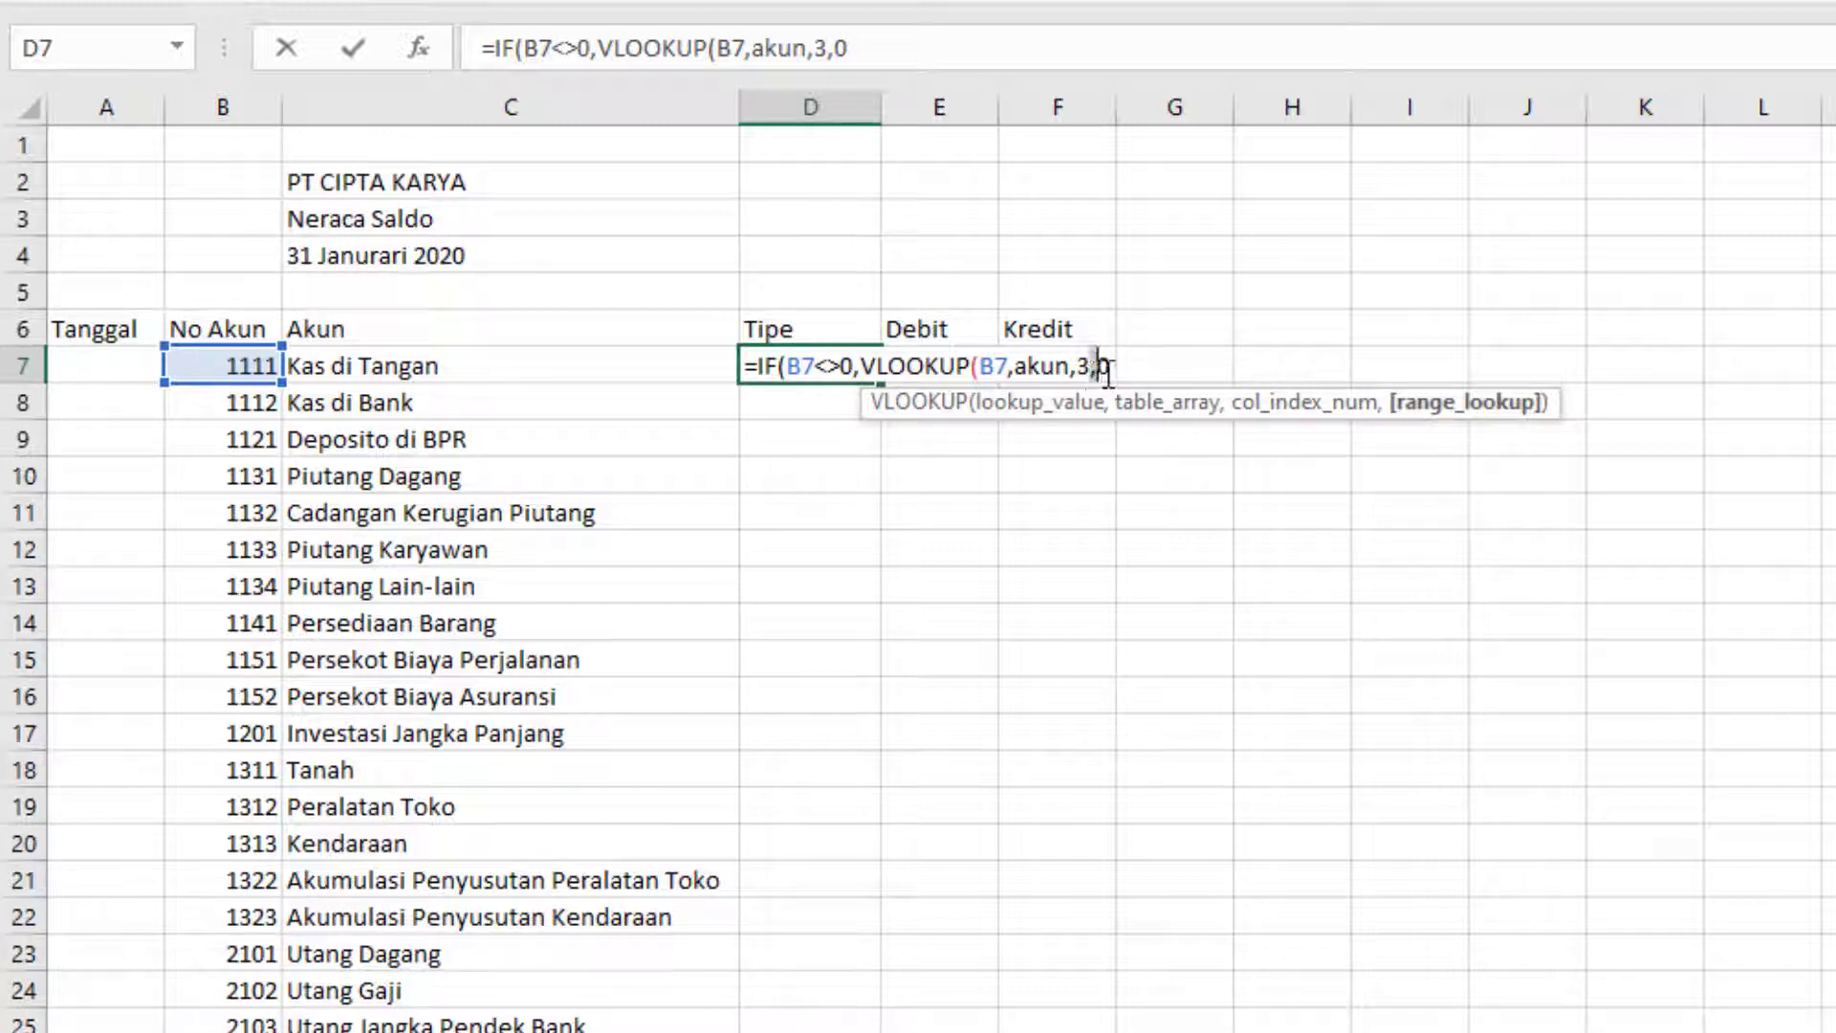
pyautogui.press('BackSpace')
pyautogui.write(';')
pyautogui.press('BackSpace')
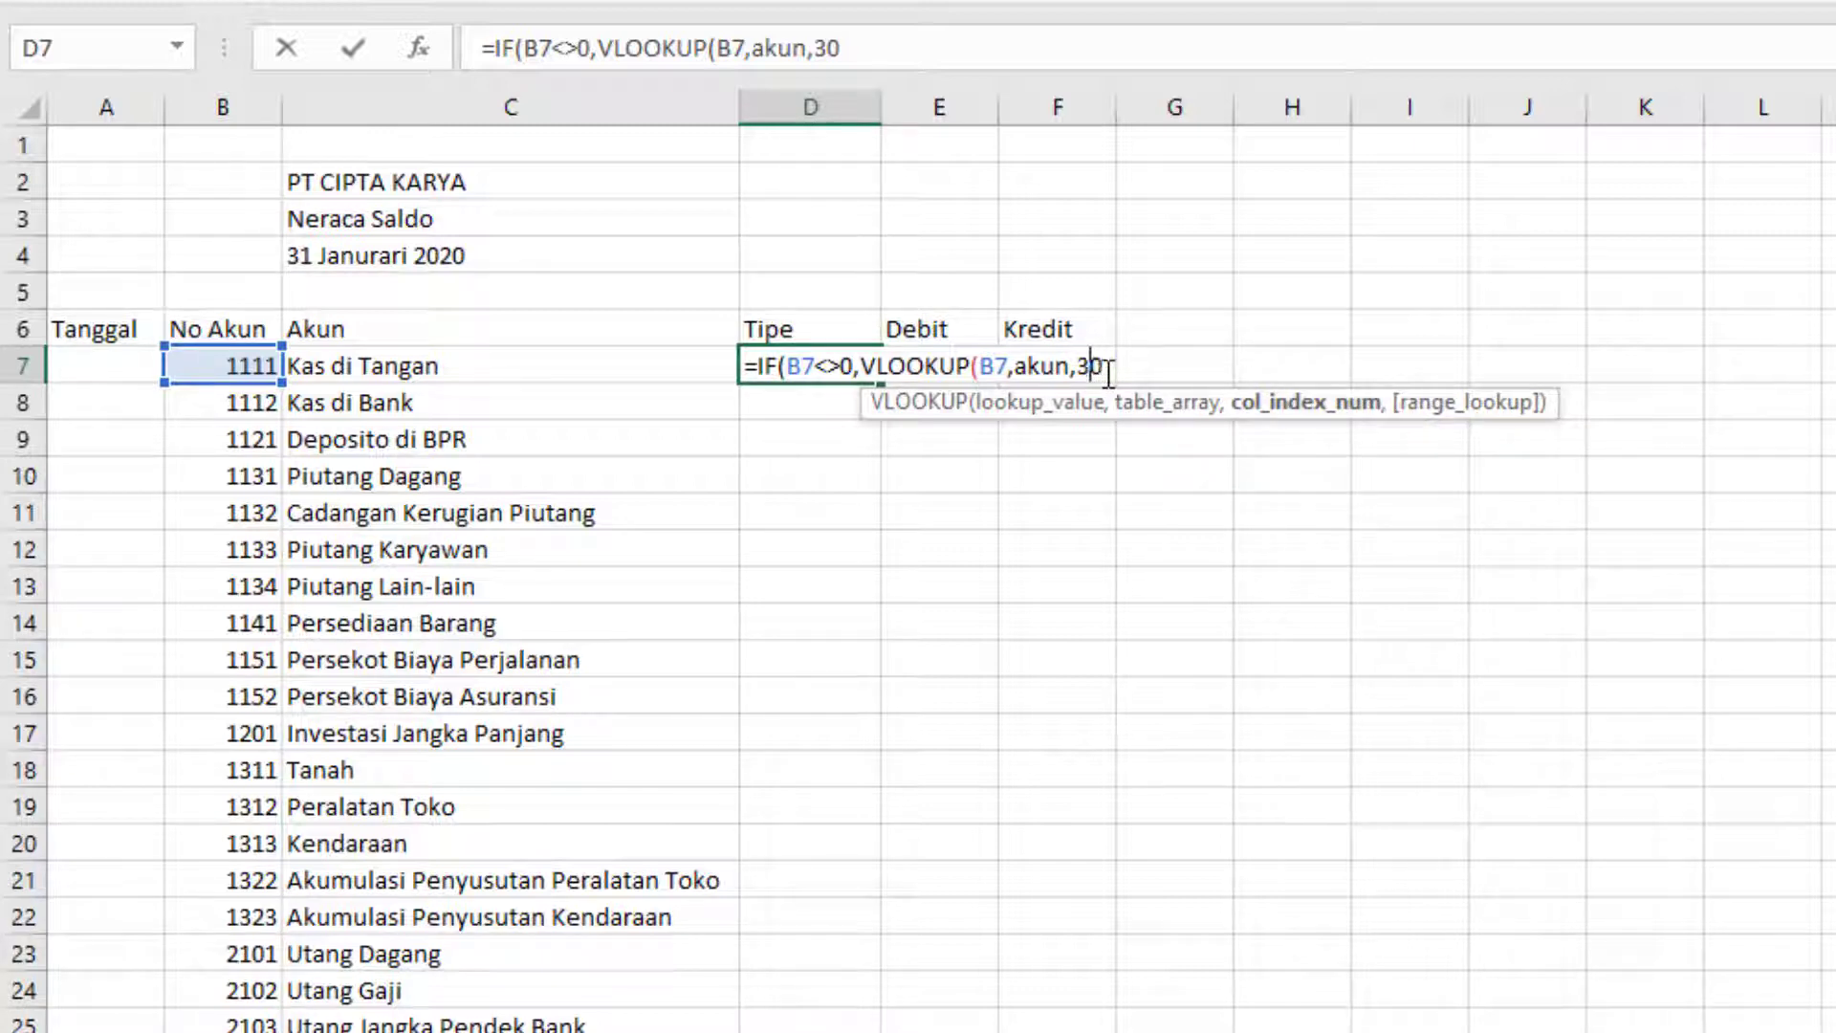
pyautogui.write(',')
# Step: Close the VLOOKUP and complete D7's IF formula with 0 as the false value
pyautogui.click(1108, 373)
pyautogui.write('),0')
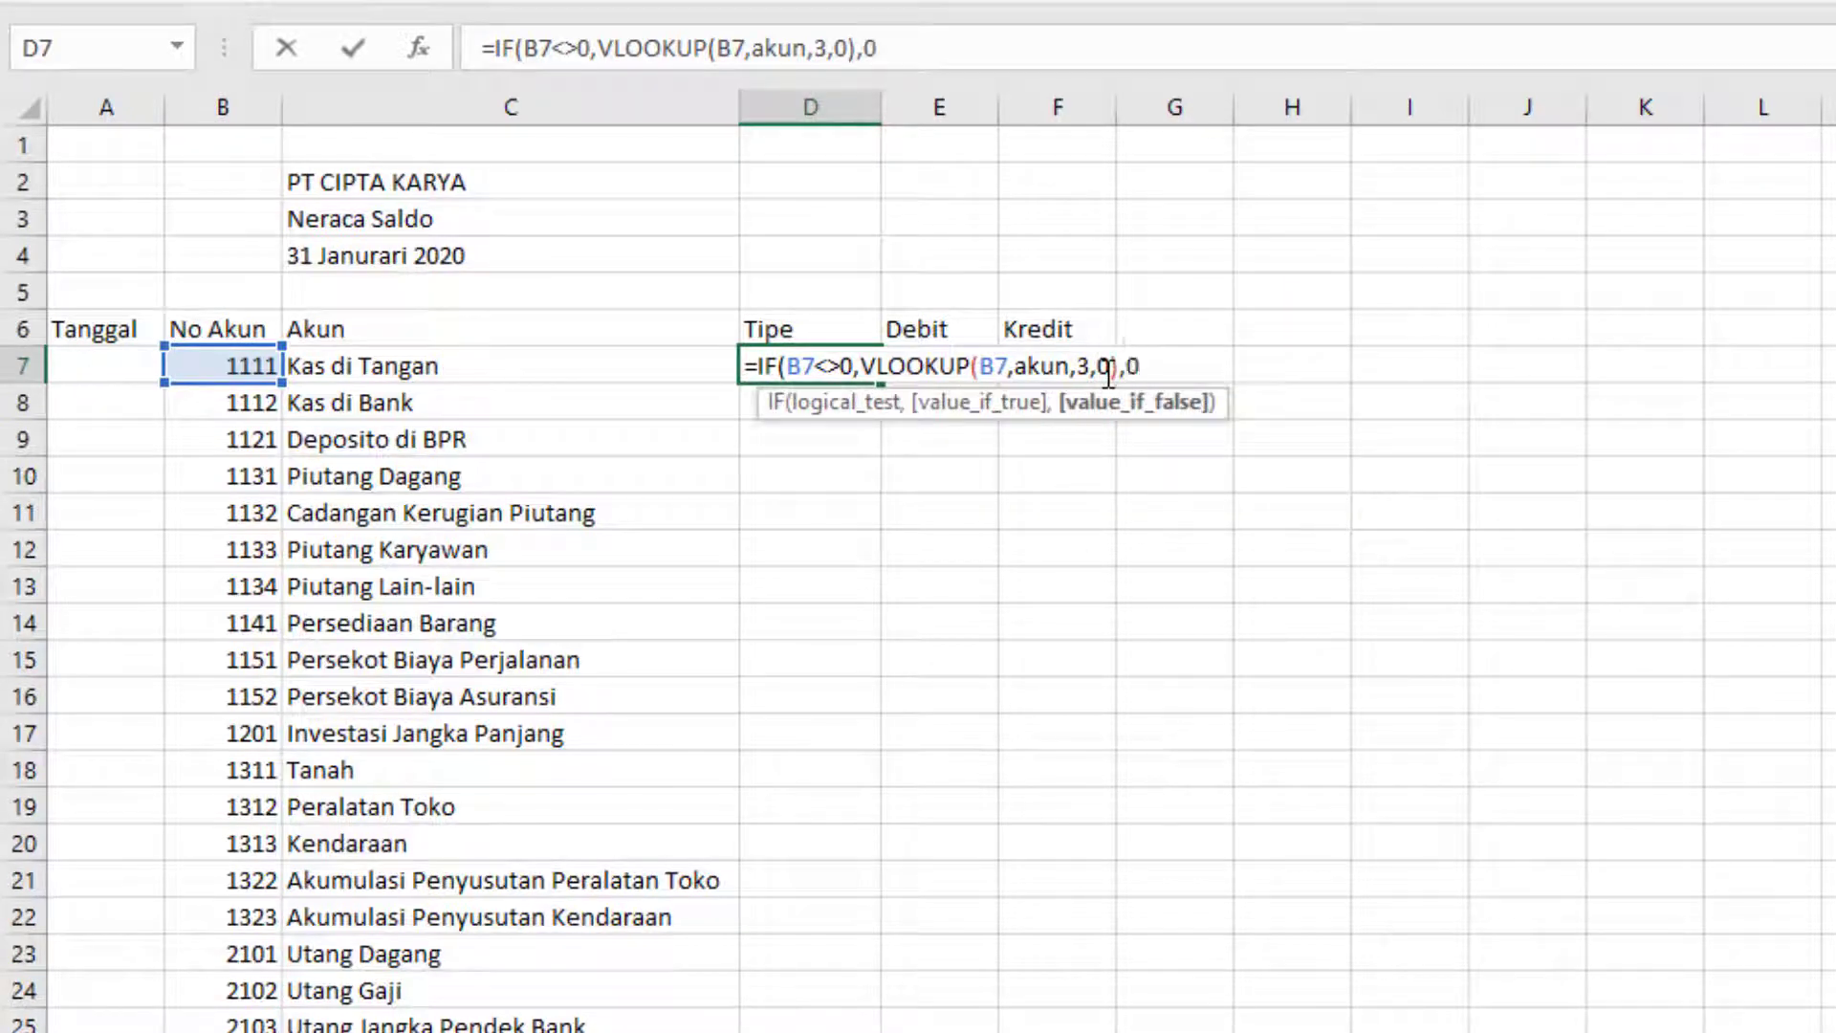
pyautogui.write(')')
pyautogui.press('Return')
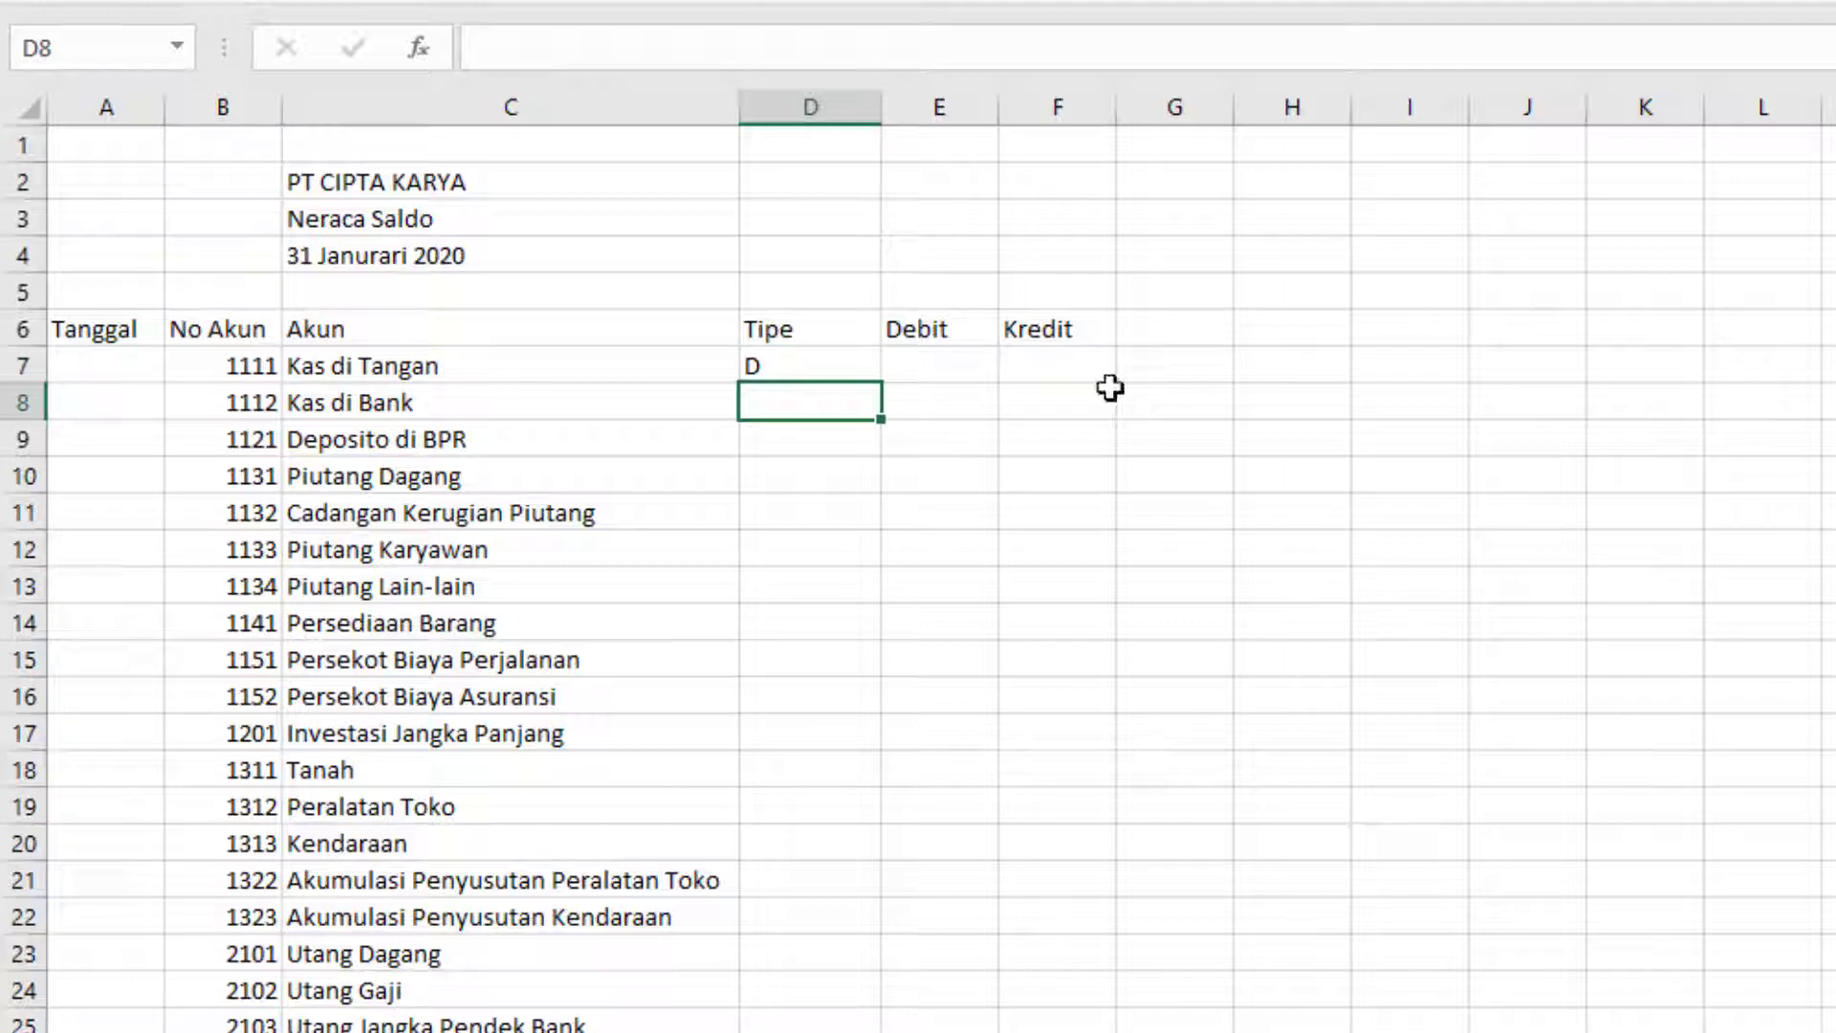
# Step: Fill the Tipe formula from D7 down the account list and review the filled column
pyautogui.click(824, 365)
pyautogui.doubleClick(881, 385)
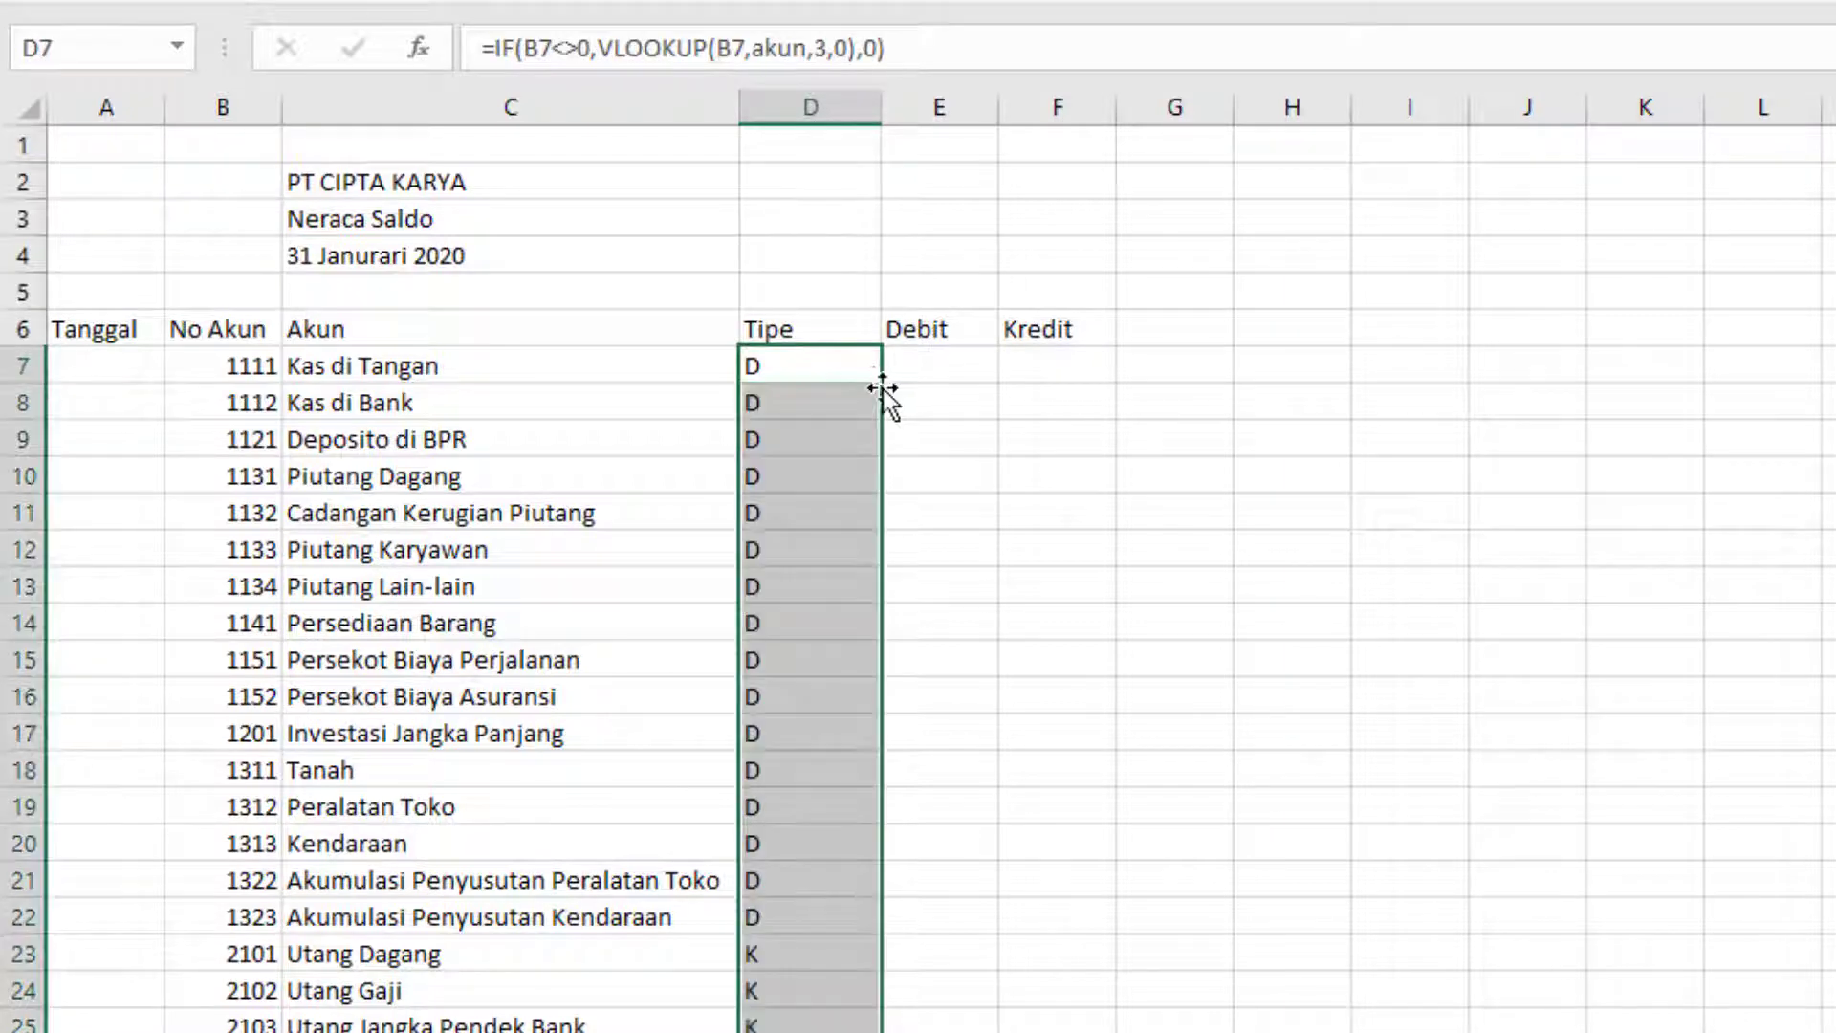
pyautogui.click(256, 371)
pyautogui.scroll(-5, 793, 731)
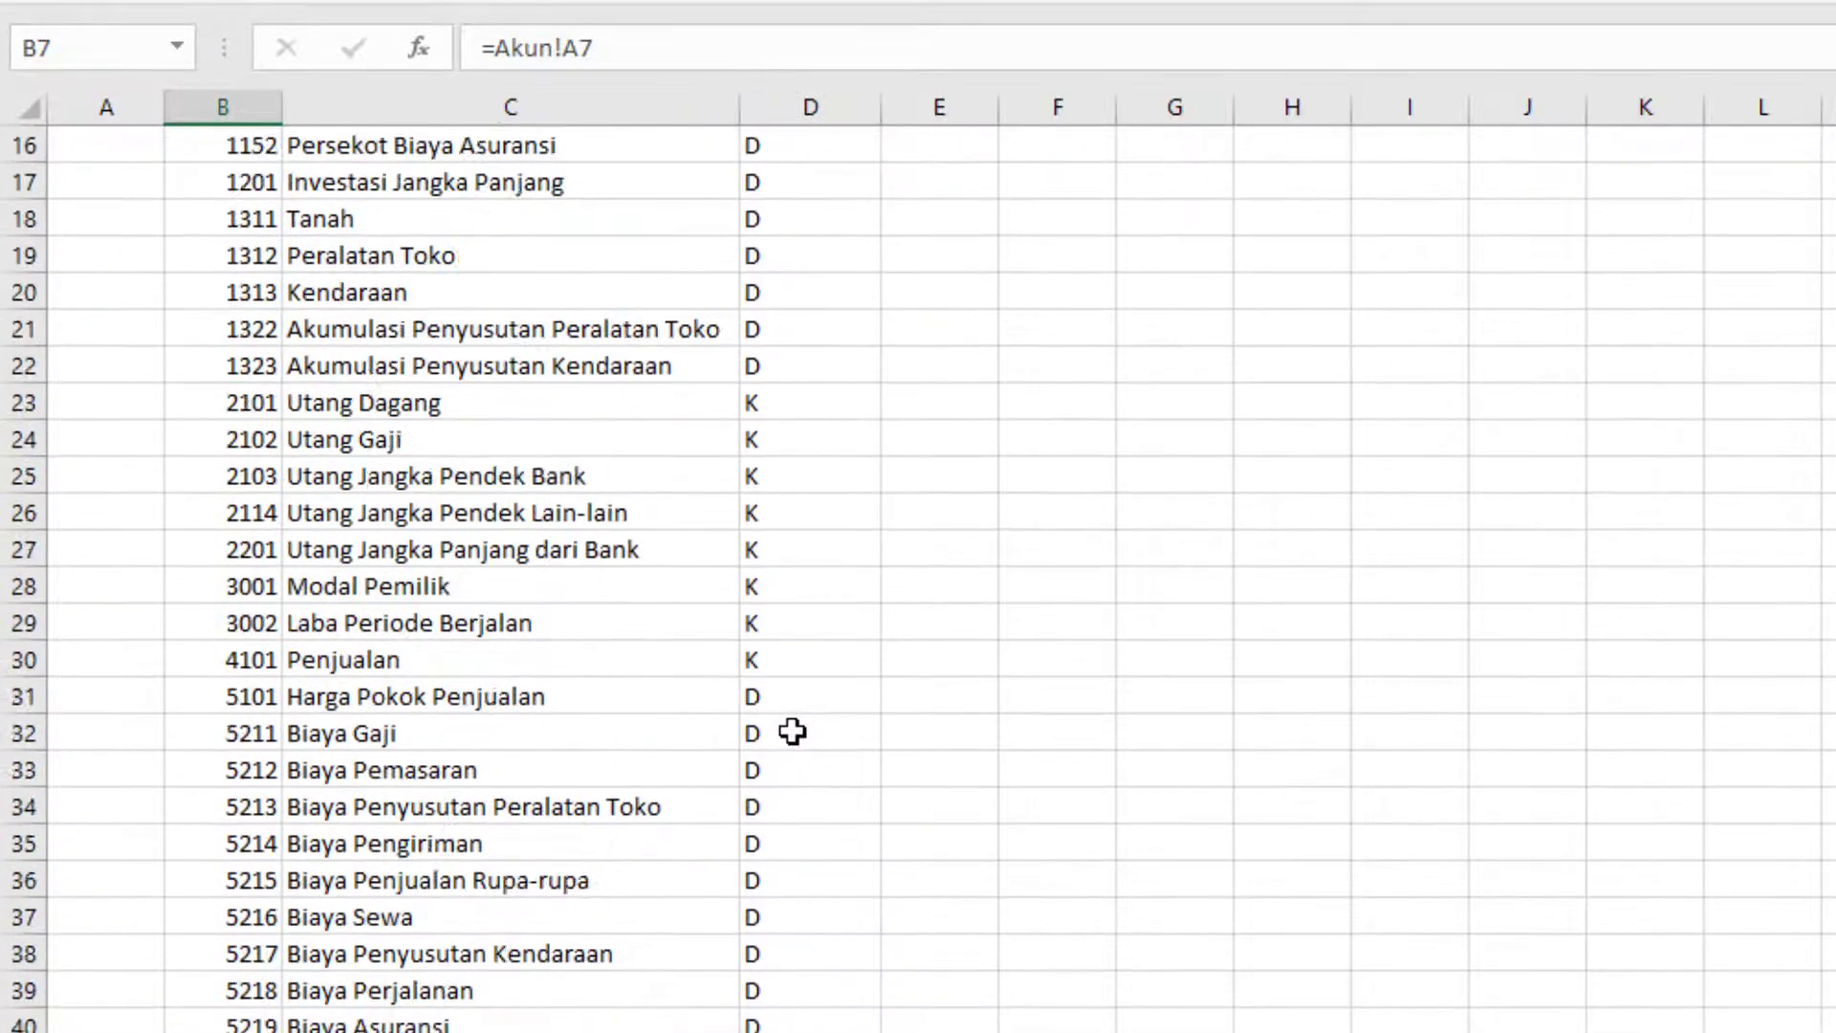
pyautogui.scroll(5, 793, 731)
# Step: Replace the false value in D7's IF formula with an empty string ""
pyautogui.click(765, 368)
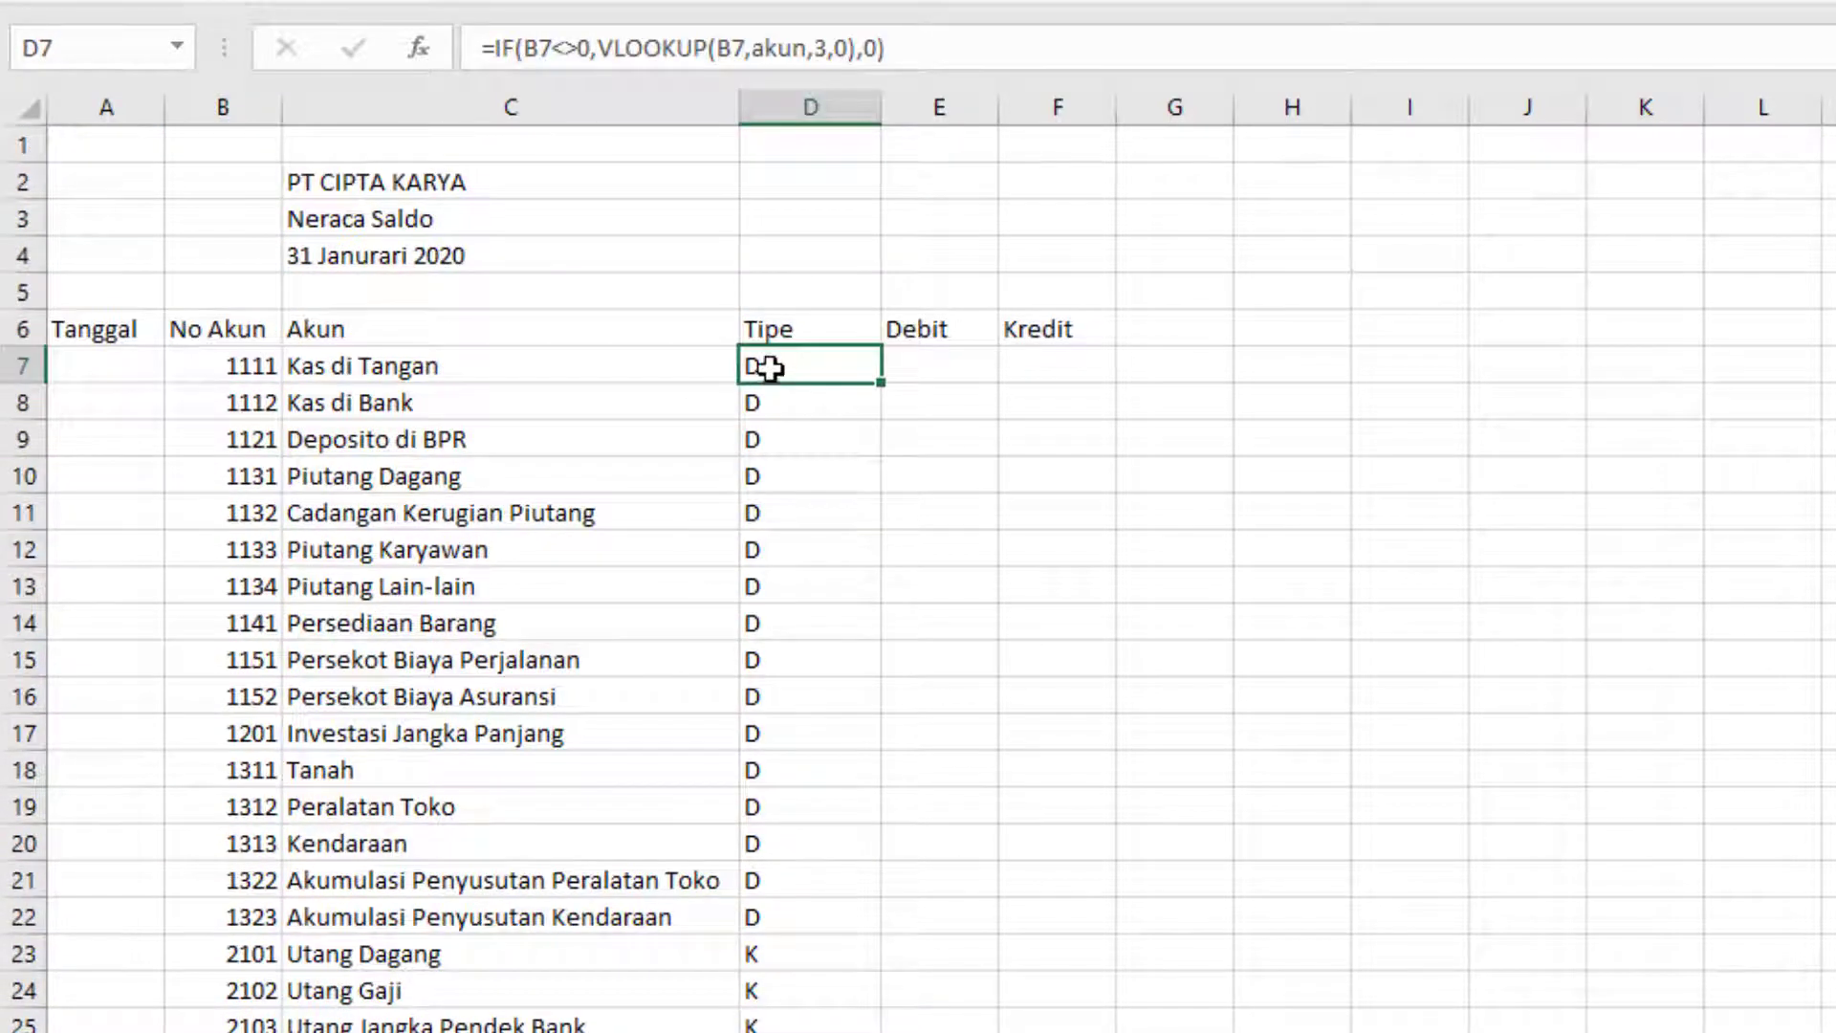
pyautogui.doubleClick(770, 369)
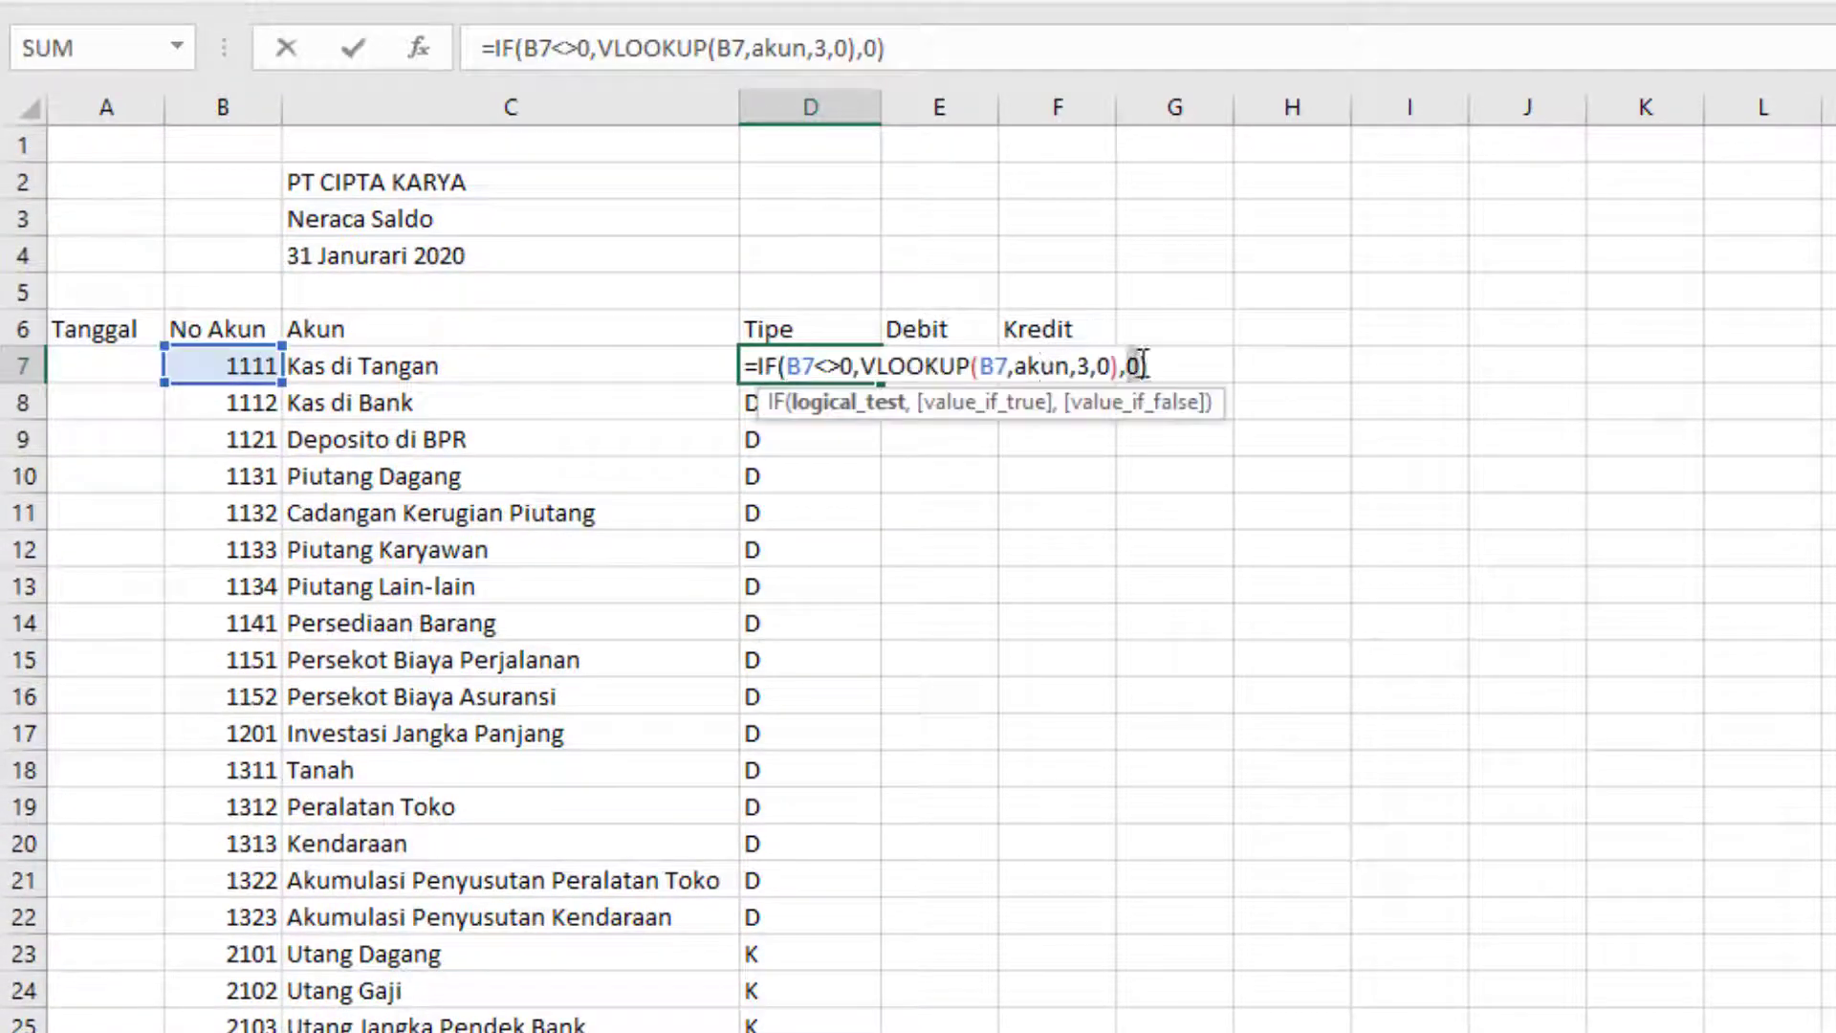
pyautogui.doubleClick(1138, 365)
pyautogui.press('BackSpace')
pyautogui.write('""')
pyautogui.press('Return')
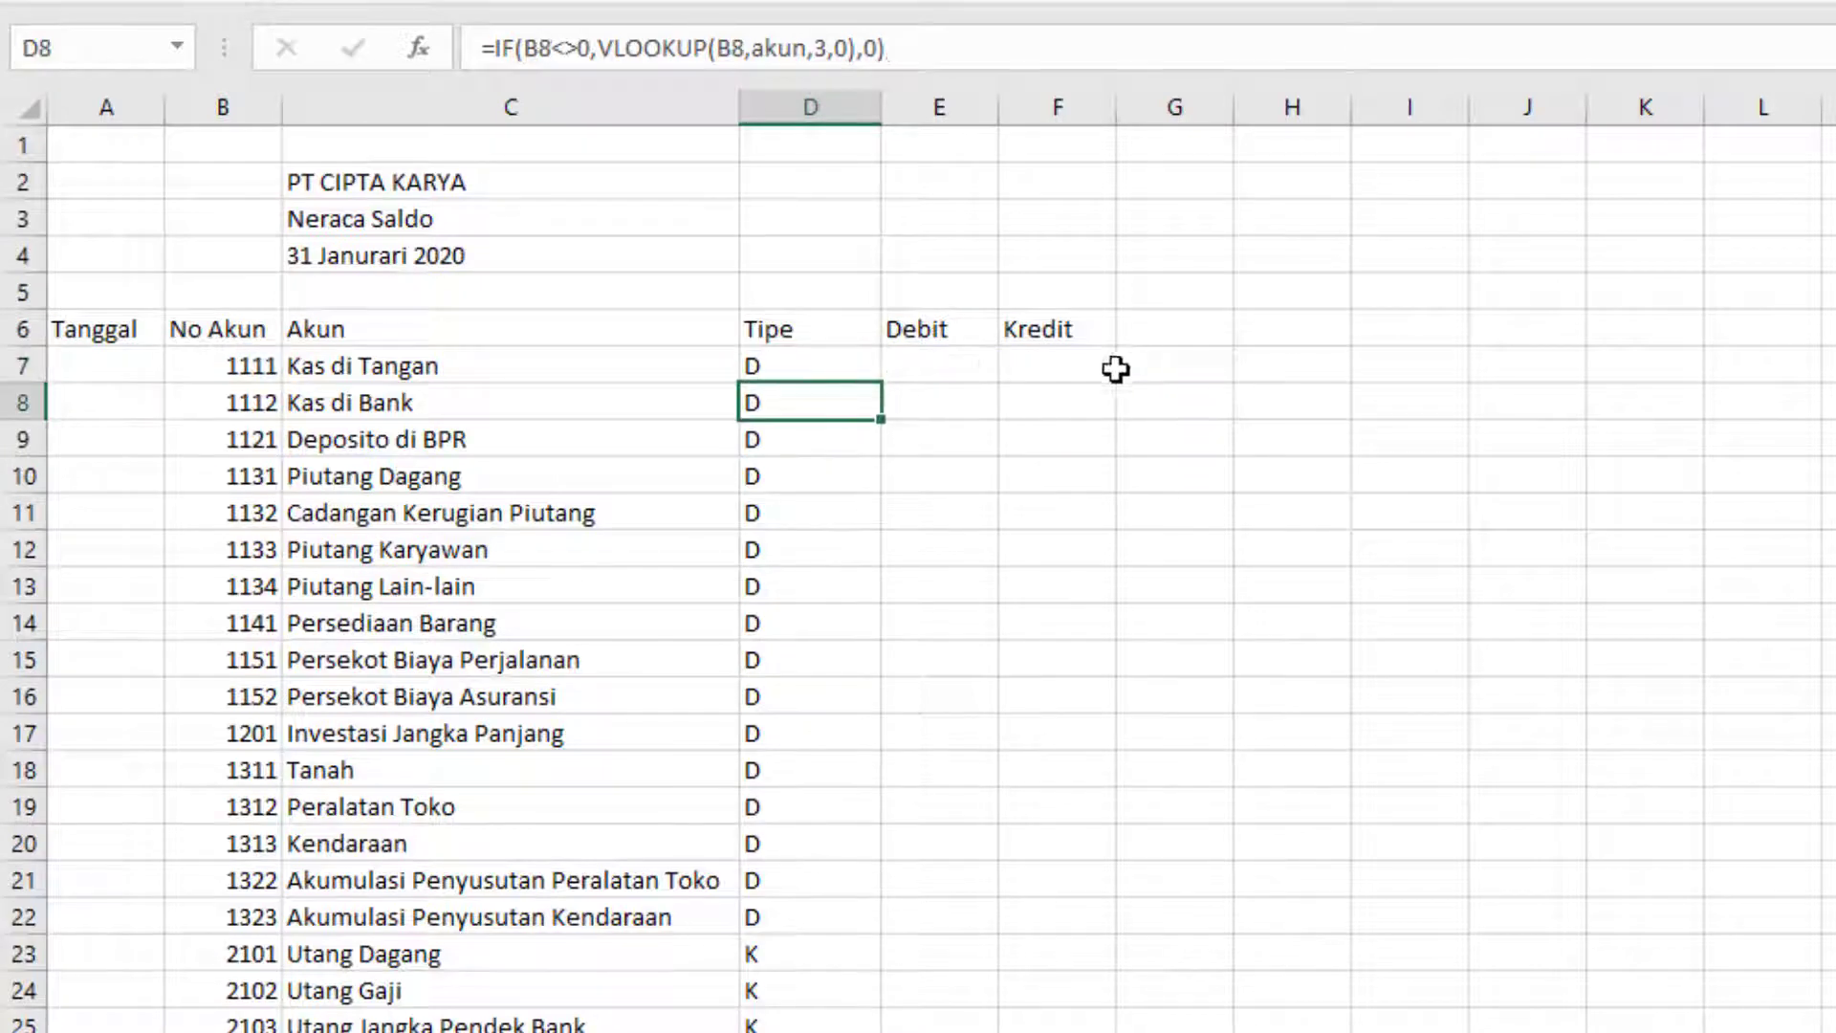
# Step: Fill the corrected D7 formula down the Tipe column and check the filled rows
pyautogui.click(873, 373)
pyautogui.doubleClick(880, 384)
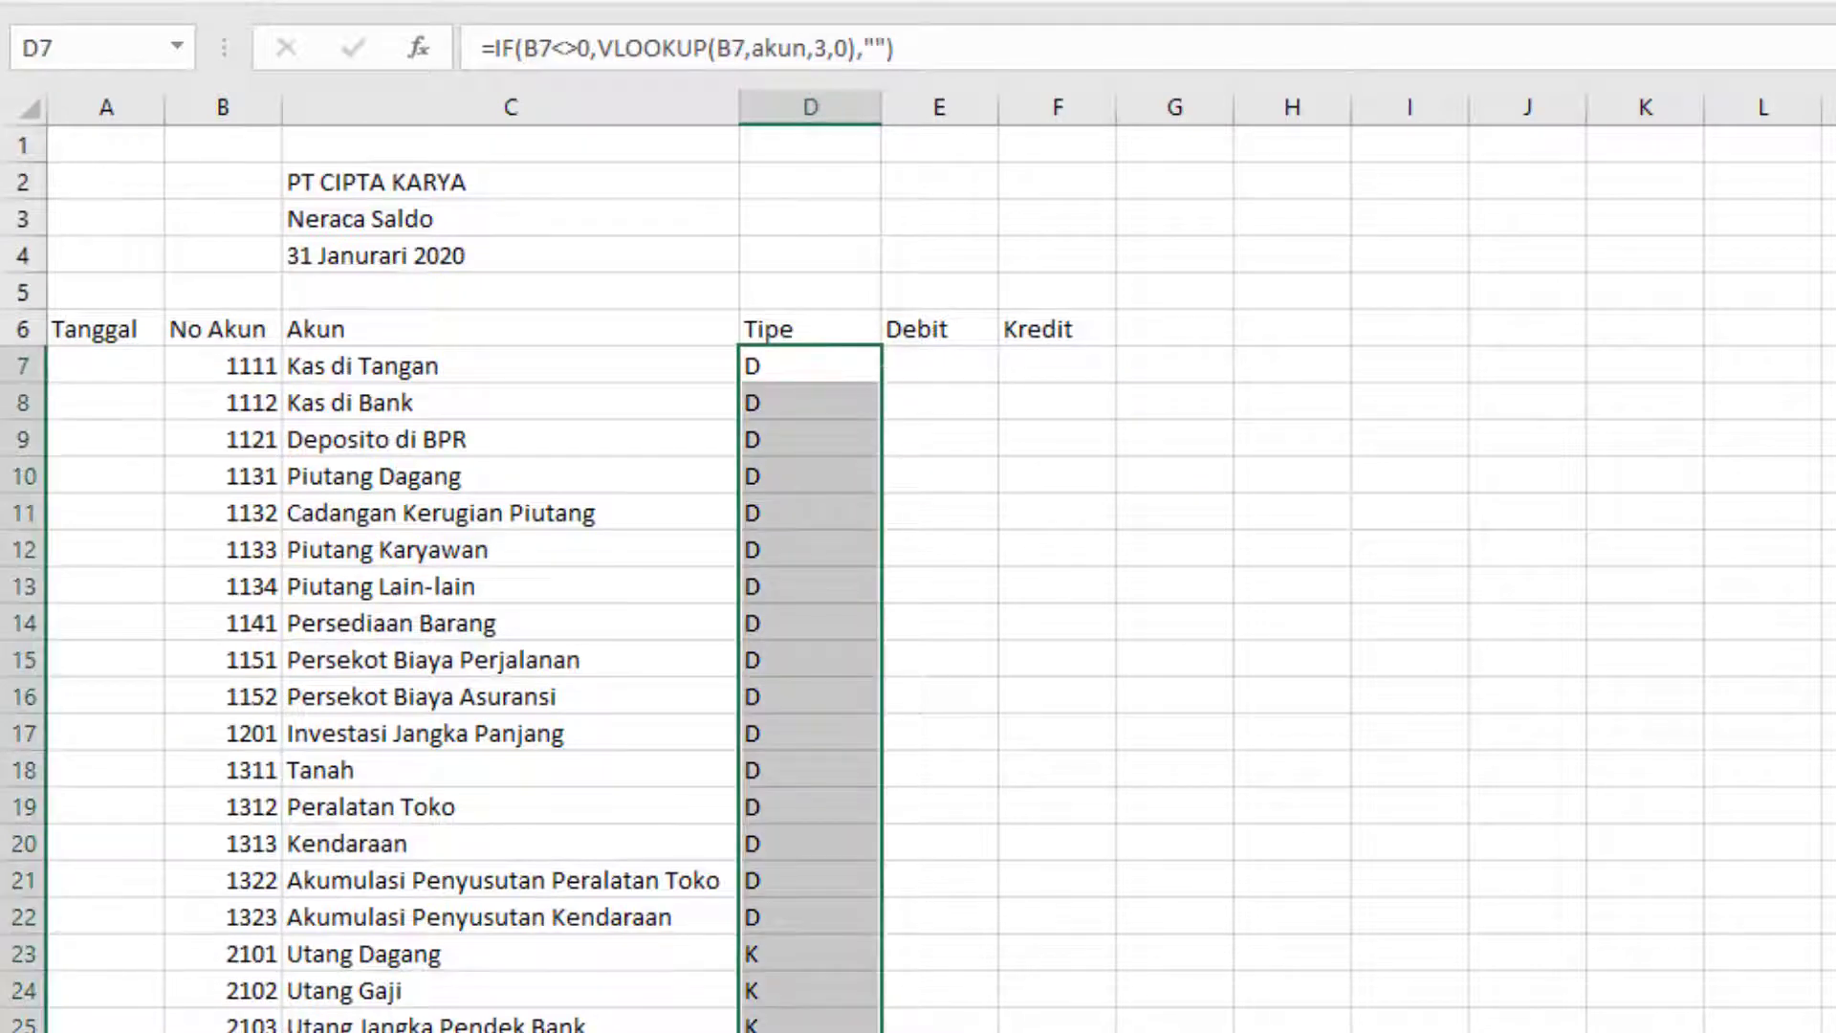
pyautogui.scroll(-6, 864, 925)
pyautogui.scroll(6, 890, 672)
# Step: Start an IF formula in the Debit cell E7 with the logical test B7<>0
pyautogui.click(917, 363)
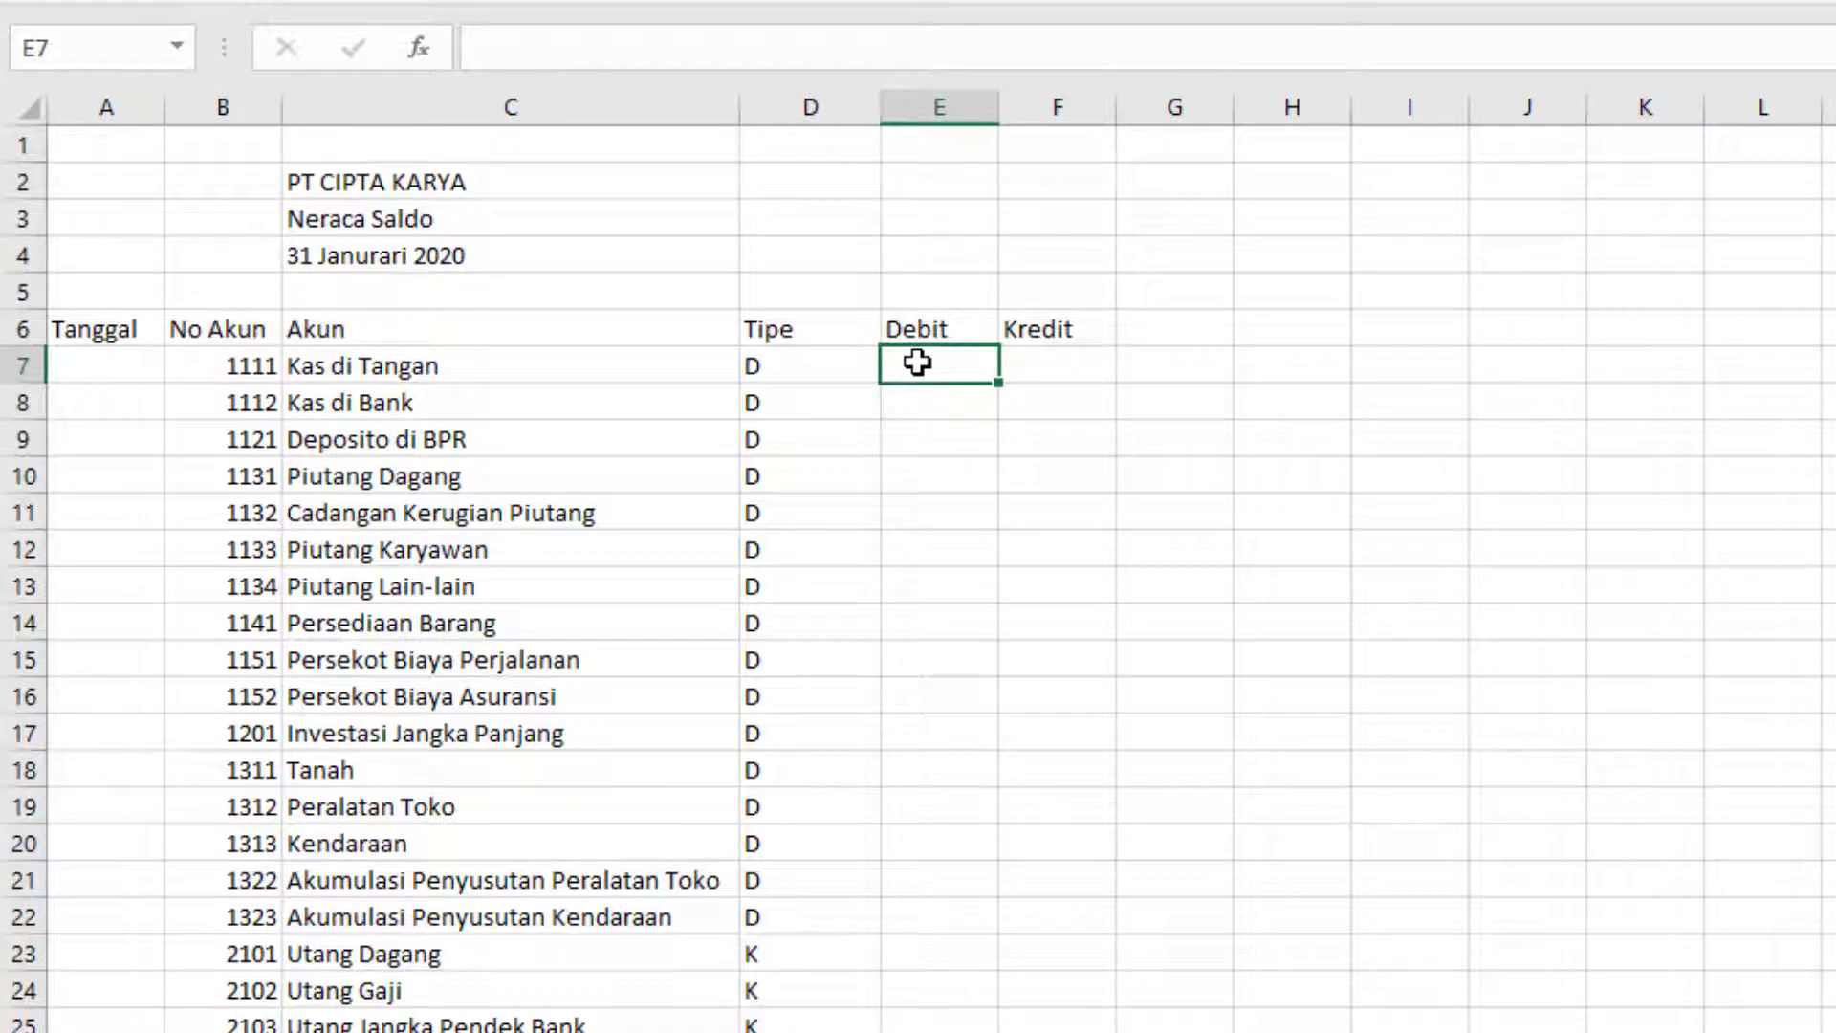
pyautogui.write('=IF(')
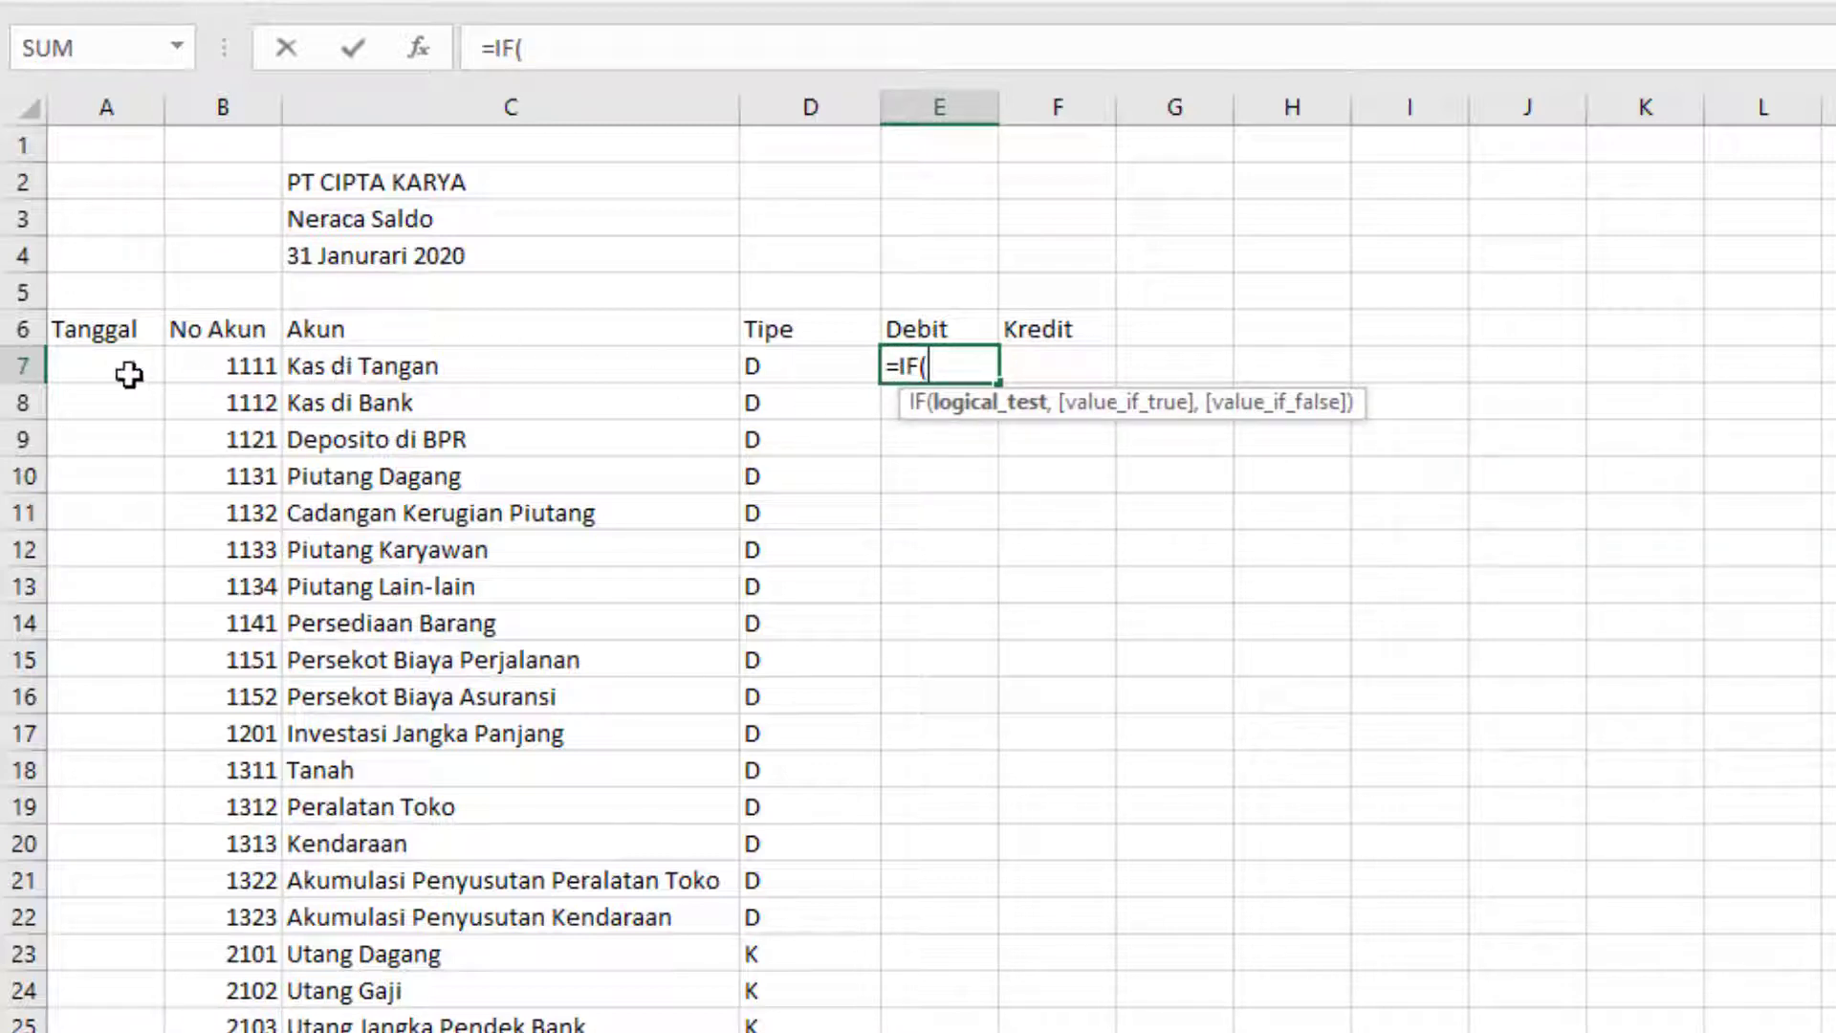
pyautogui.click(225, 373)
pyautogui.write('<>0')
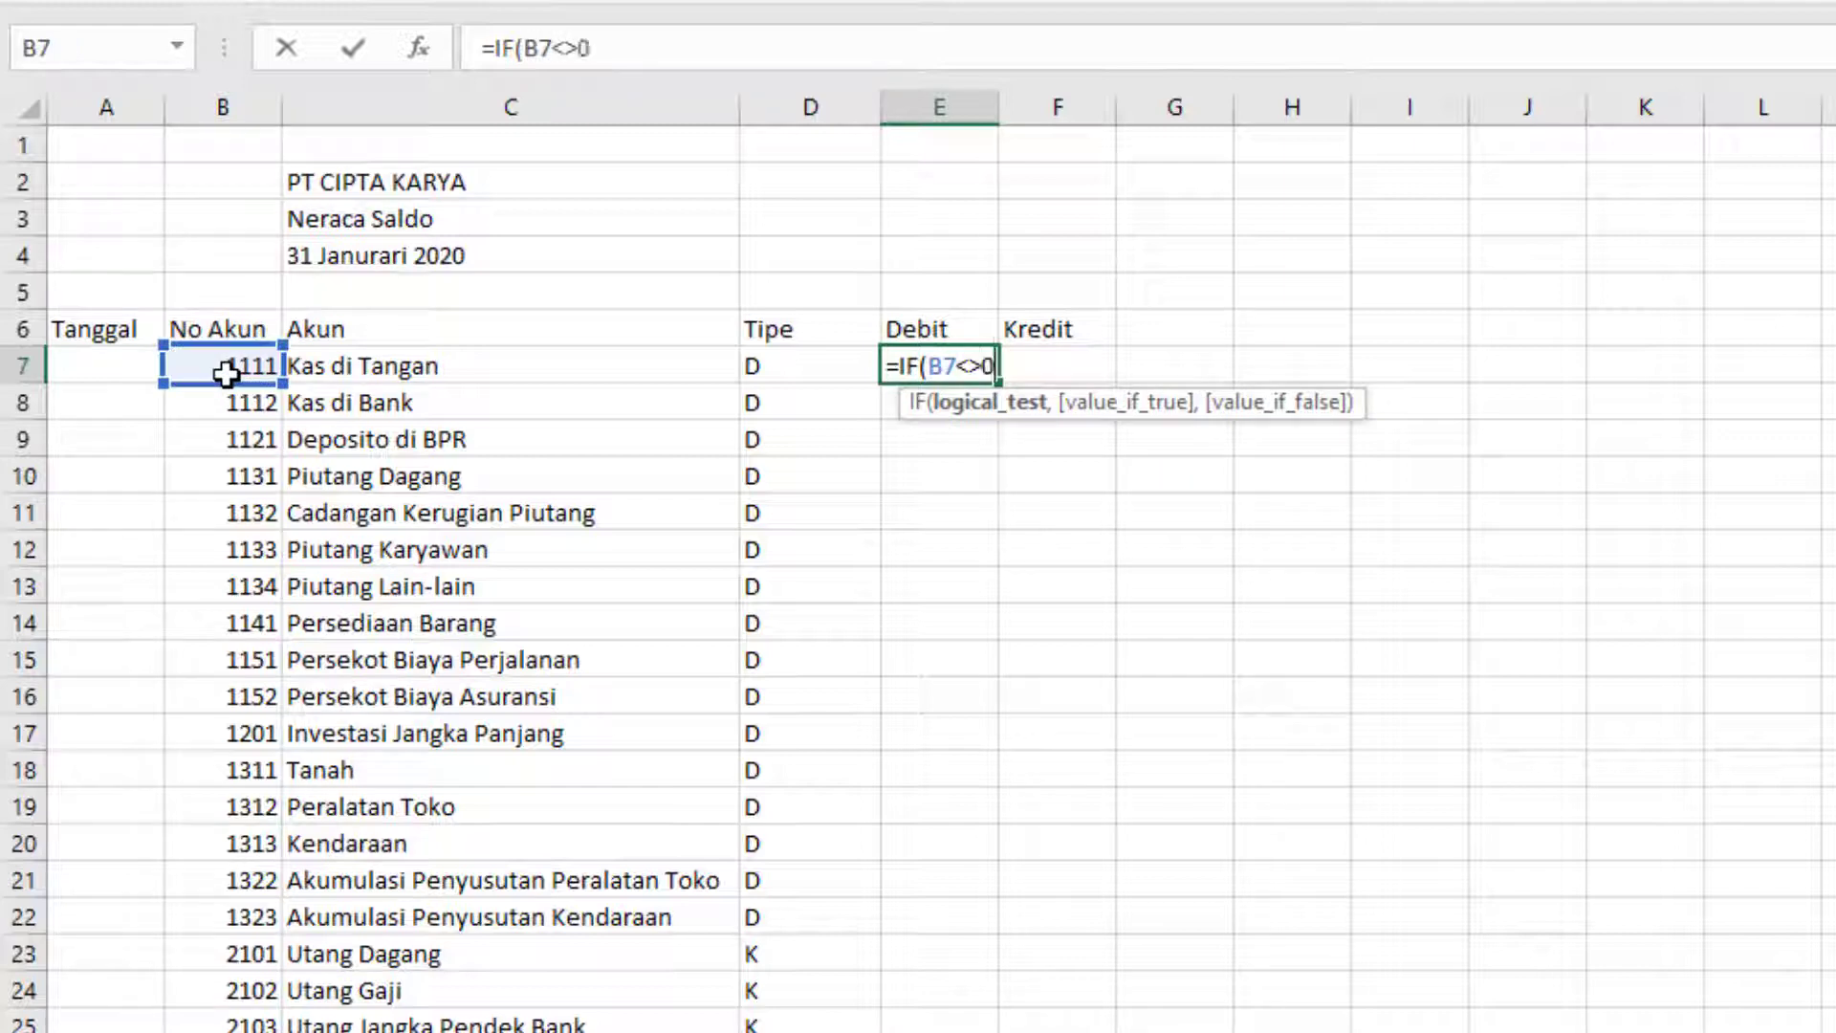
pyautogui.write(',')
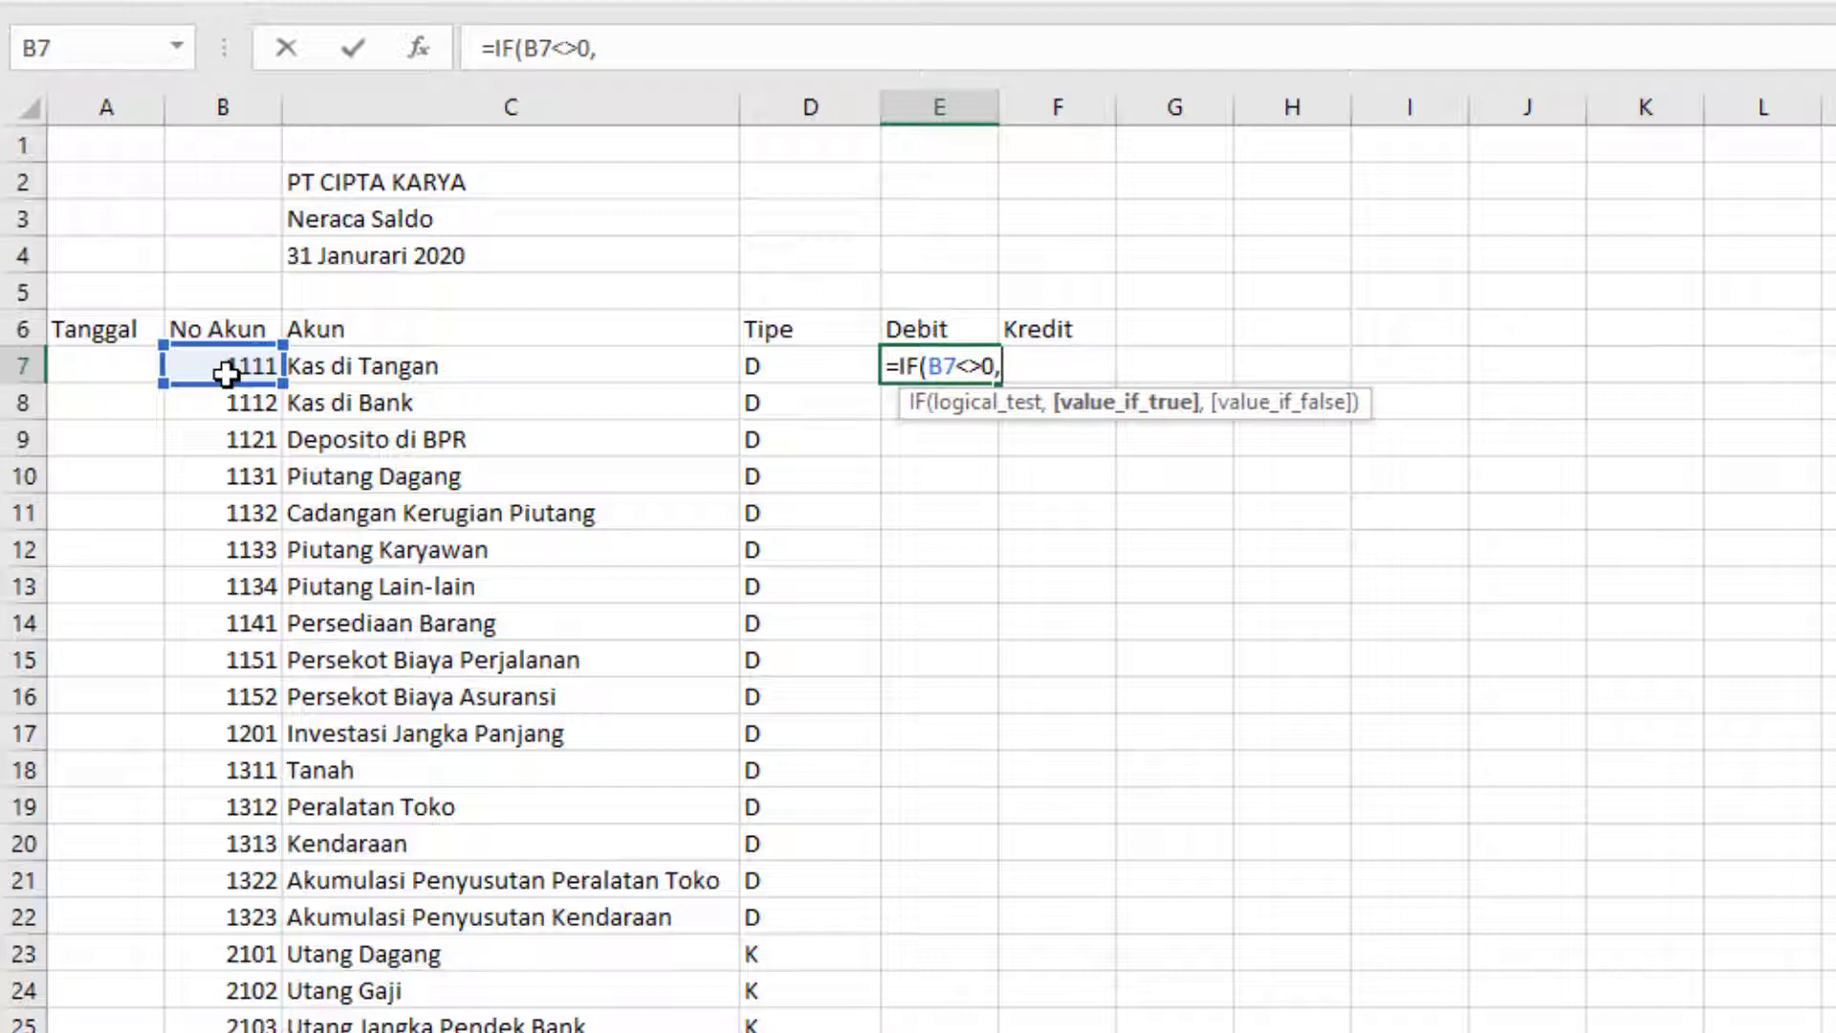
# Step: Nest a second IF as the true value in E7's formula, testing whether D7="D"
pyautogui.write('if')
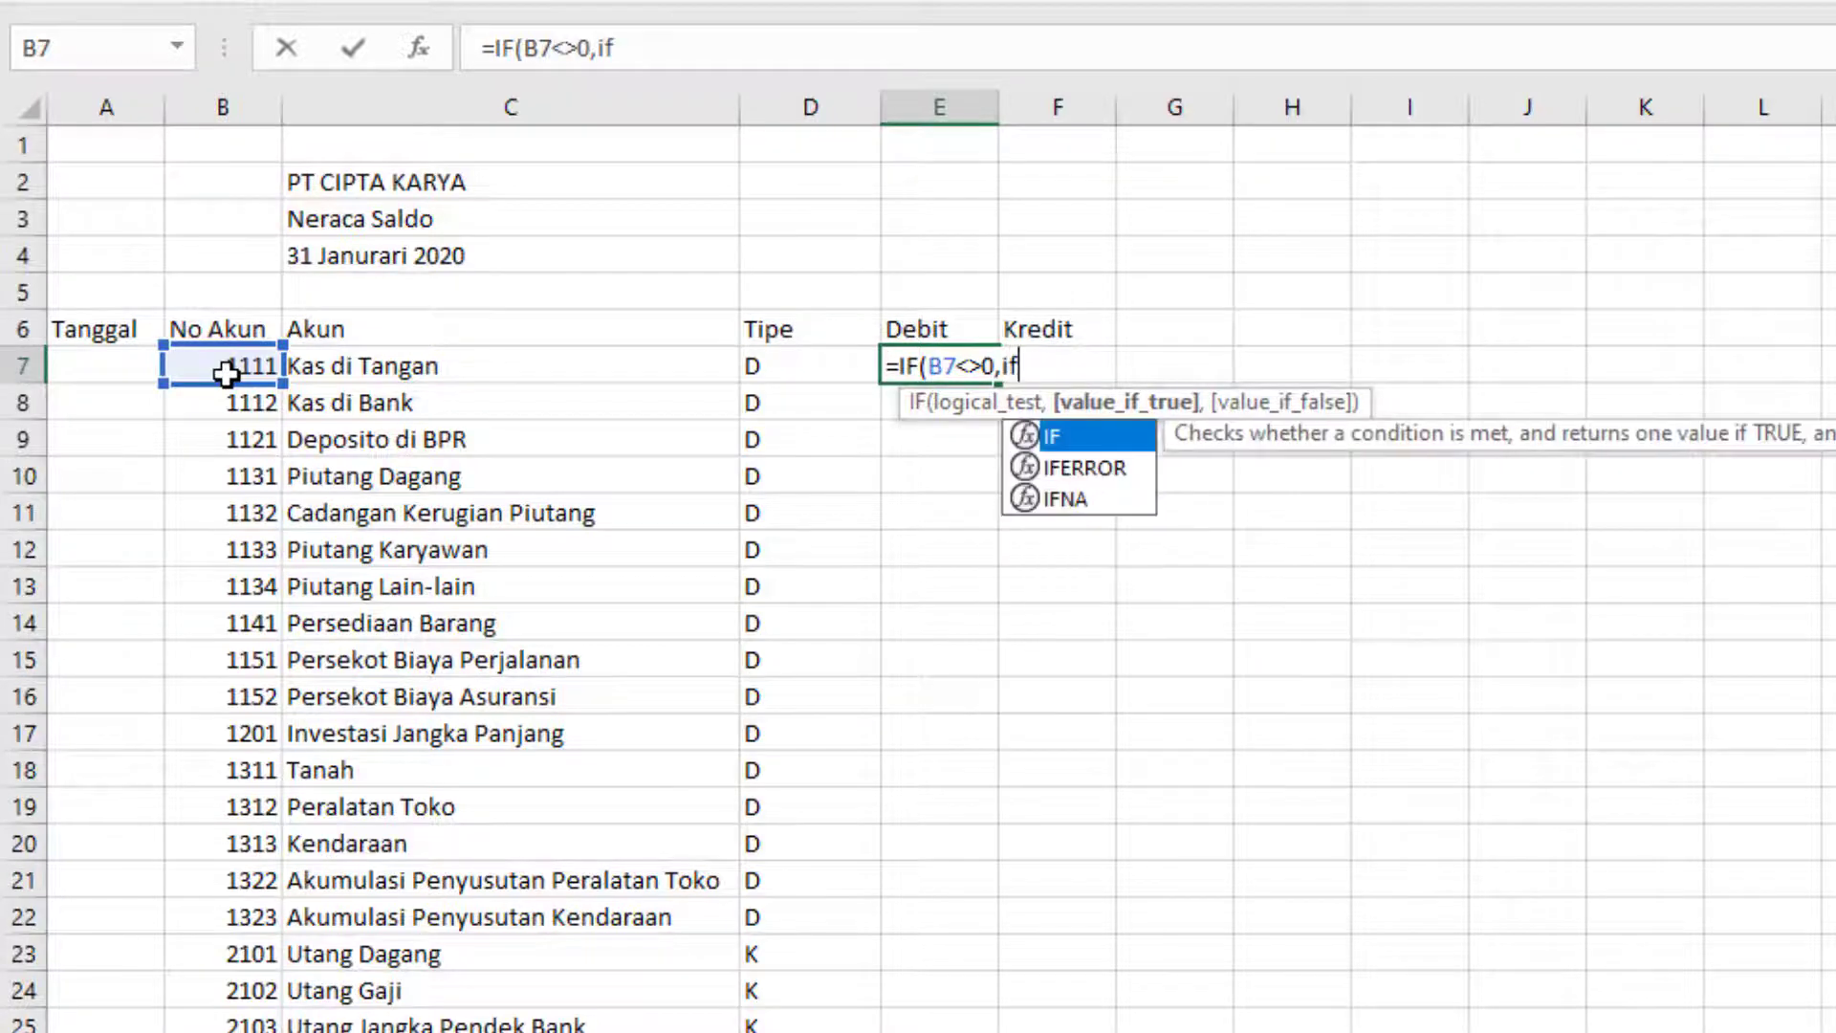
pyautogui.press('Tab')
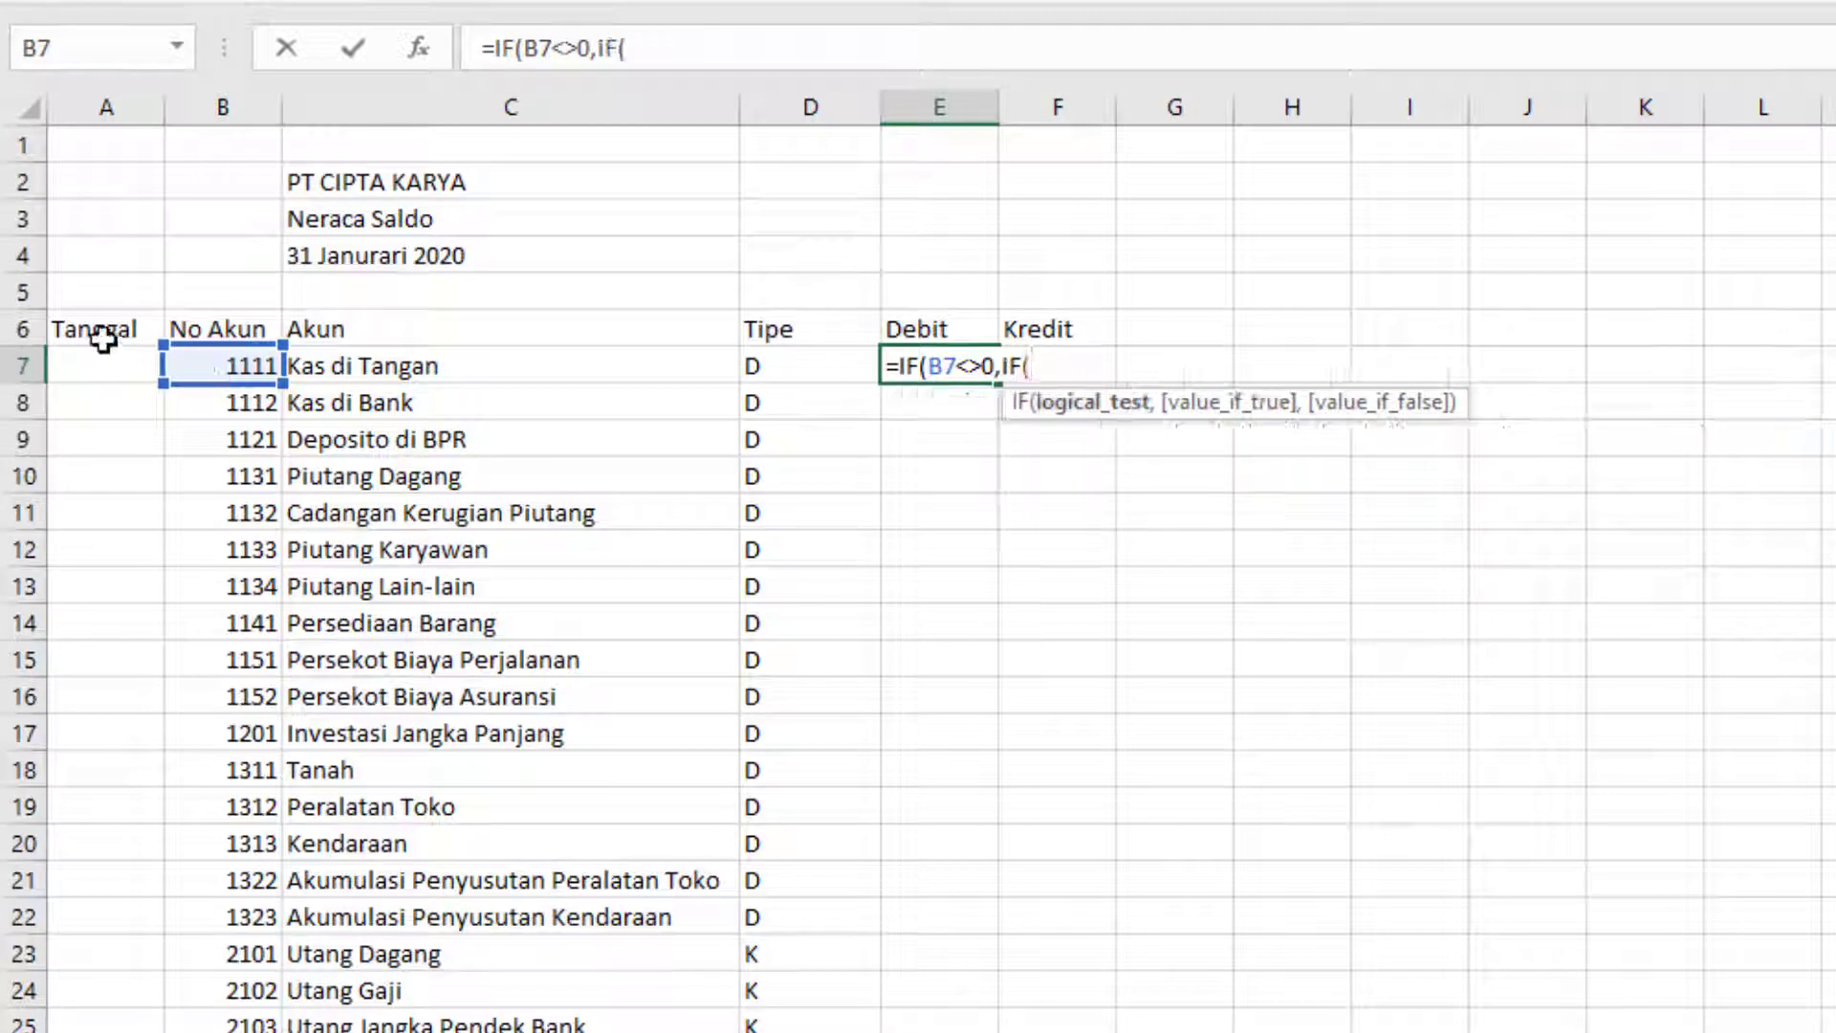
pyautogui.click(782, 364)
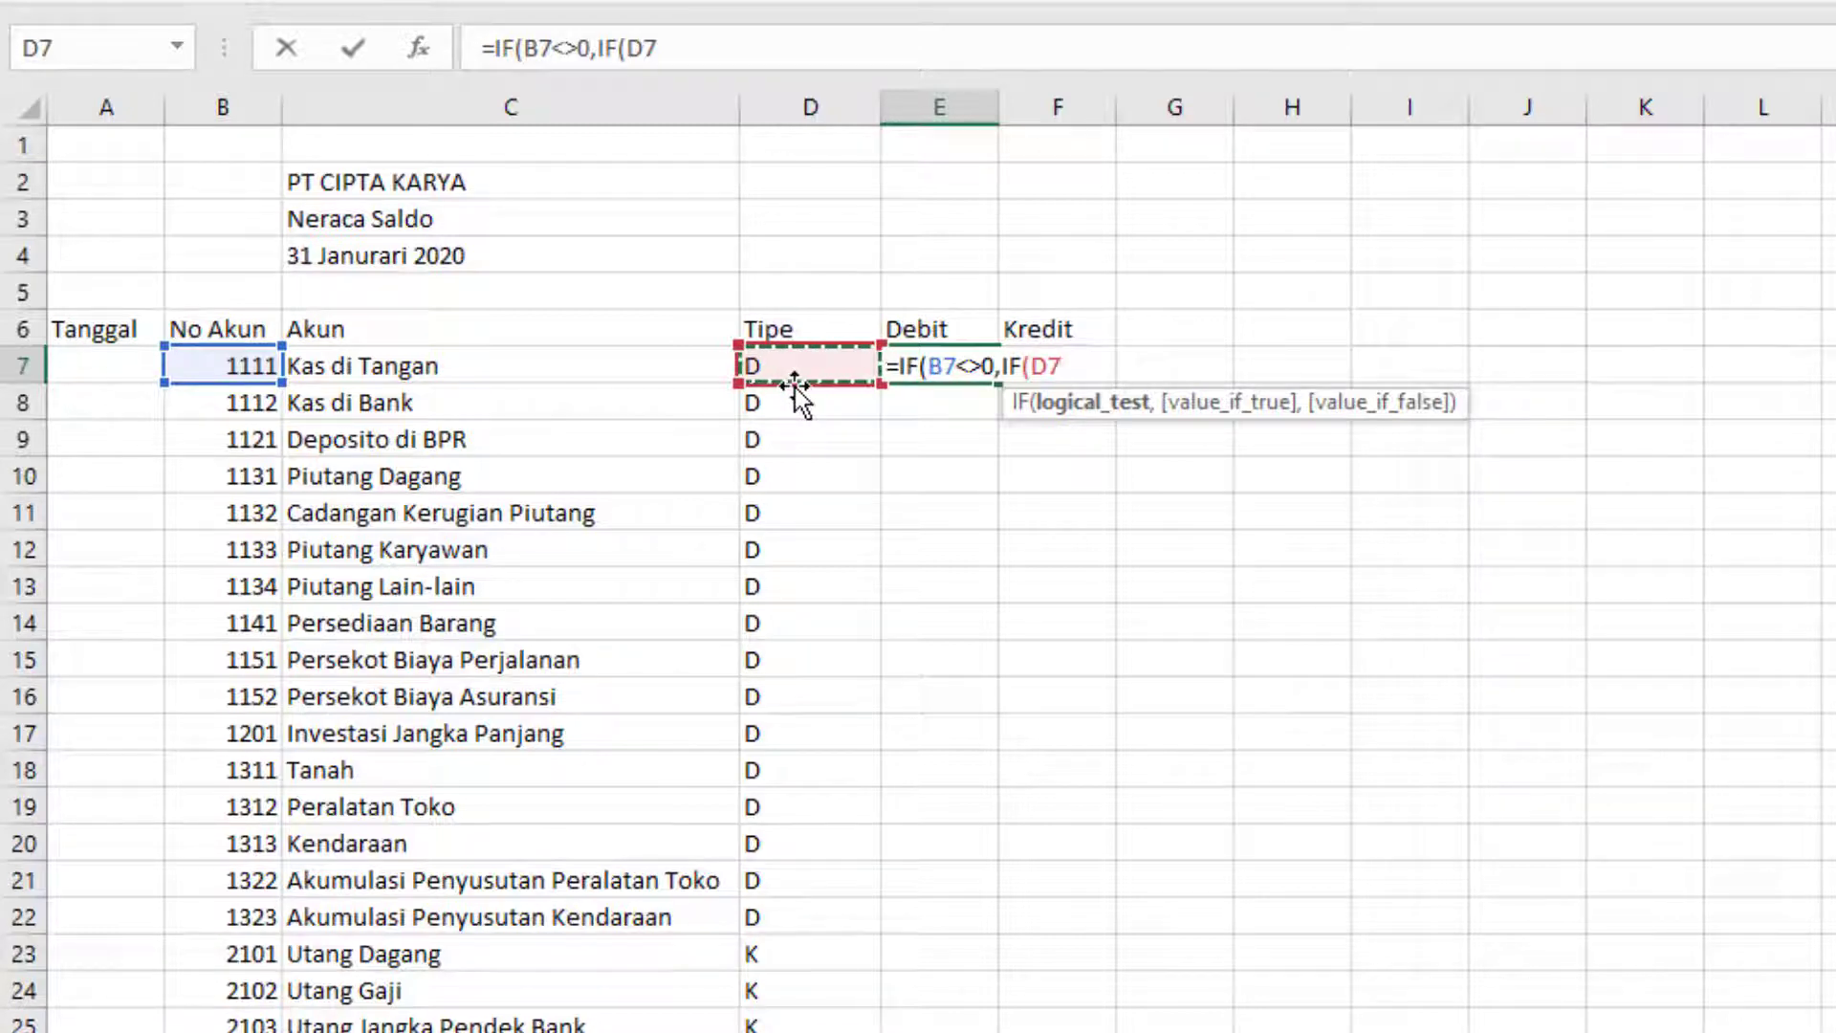
pyautogui.write('="D"')
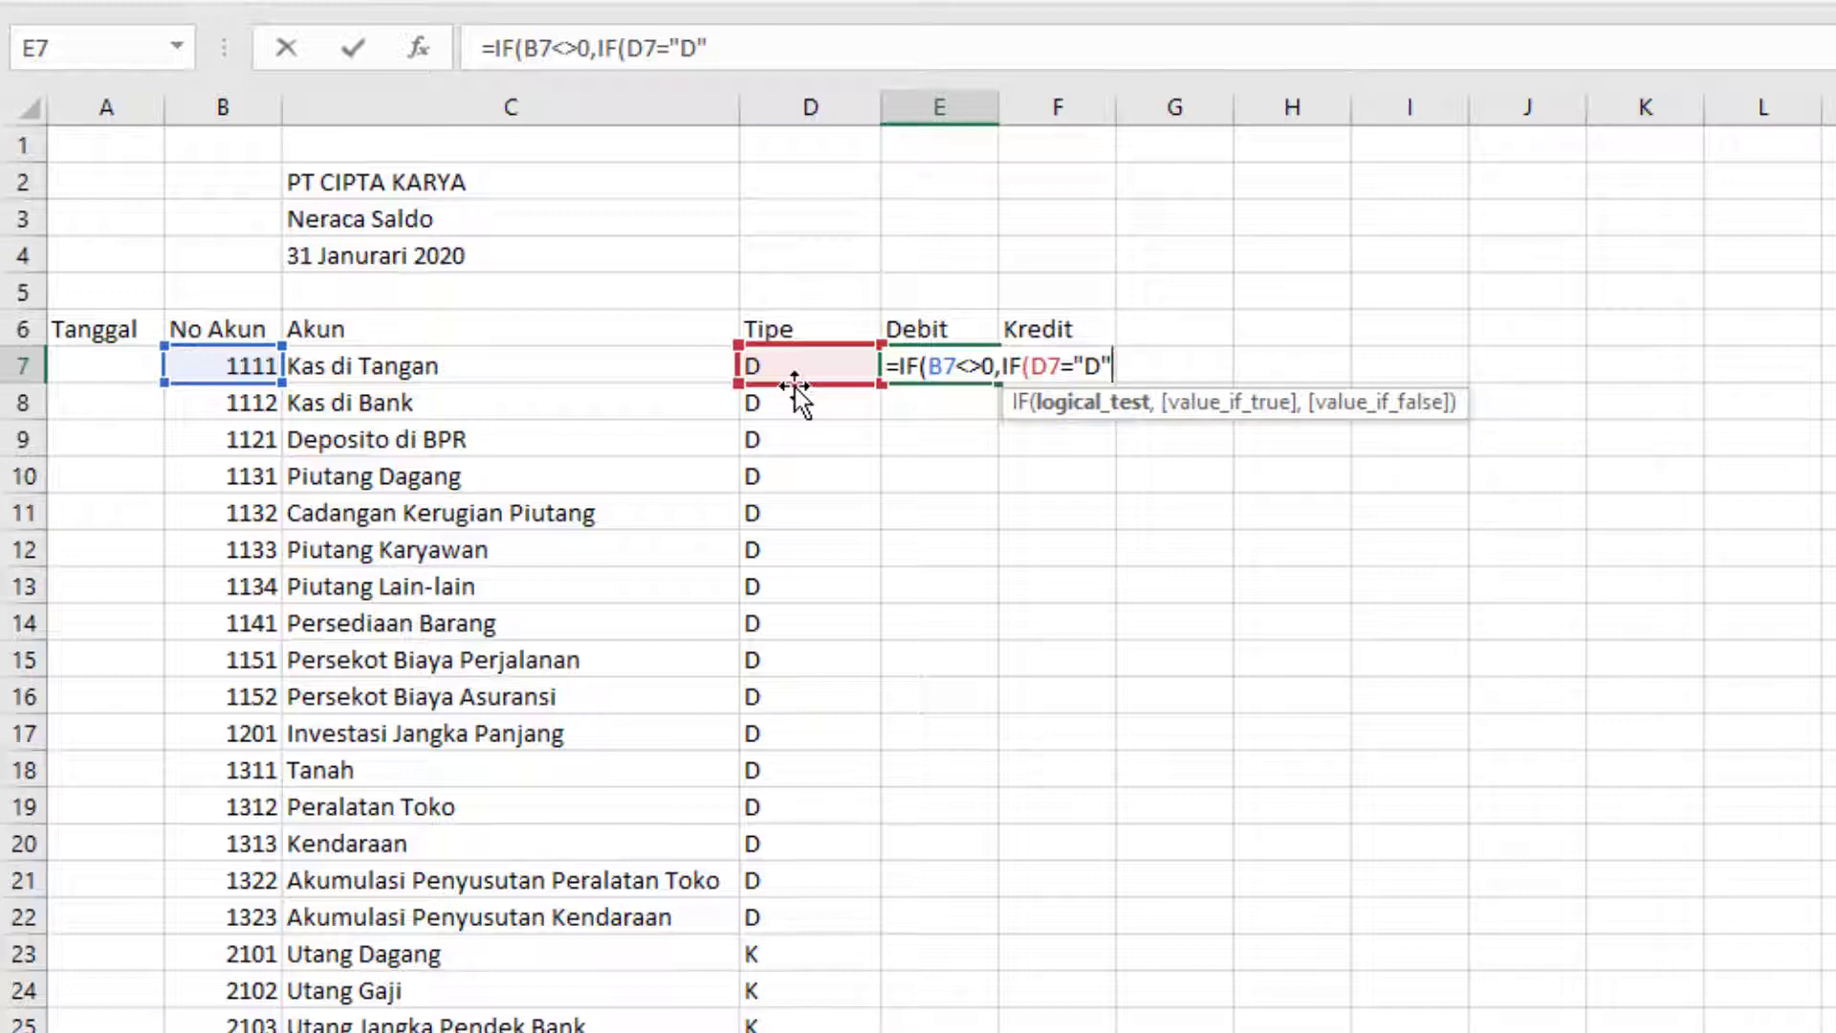
pyautogui.write(',')
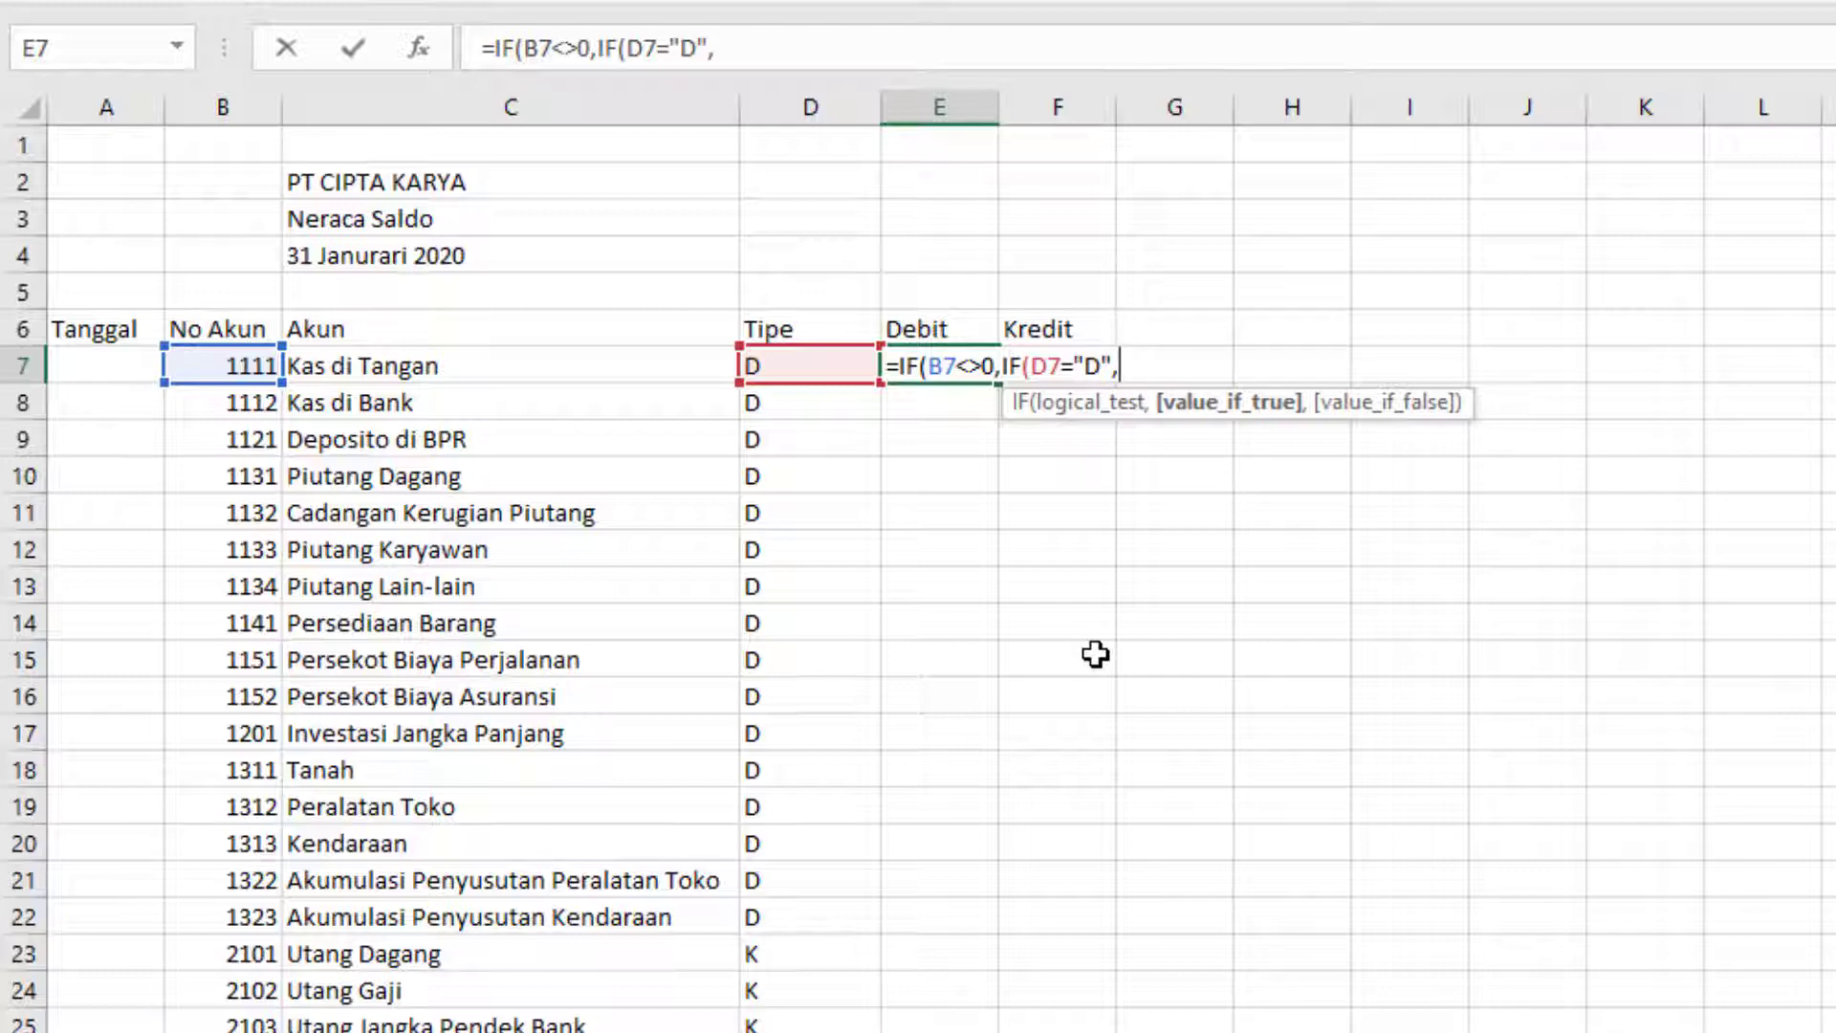
# Step: Add a SUMIF as the nested IF's true value, using the absolute range Jurnal!$F$7:$F$76
pyautogui.write('sum')
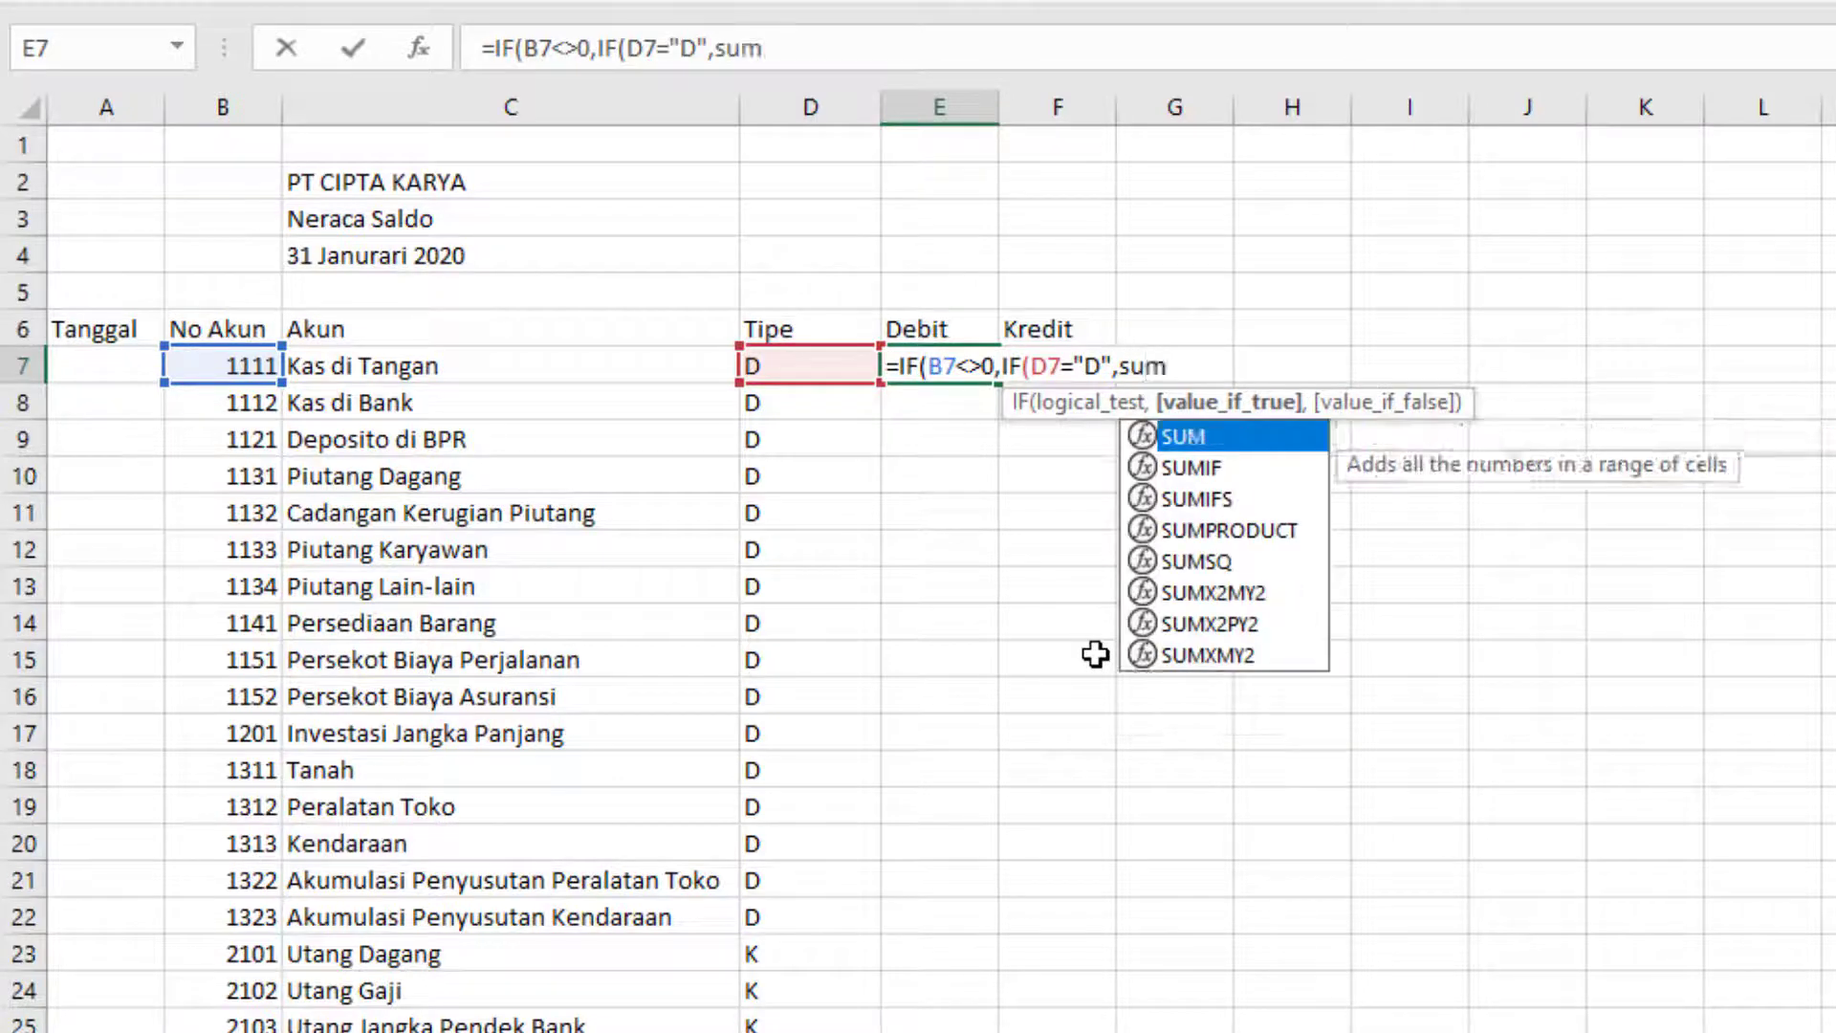
pyautogui.press('Down')
pyautogui.press('Tab')
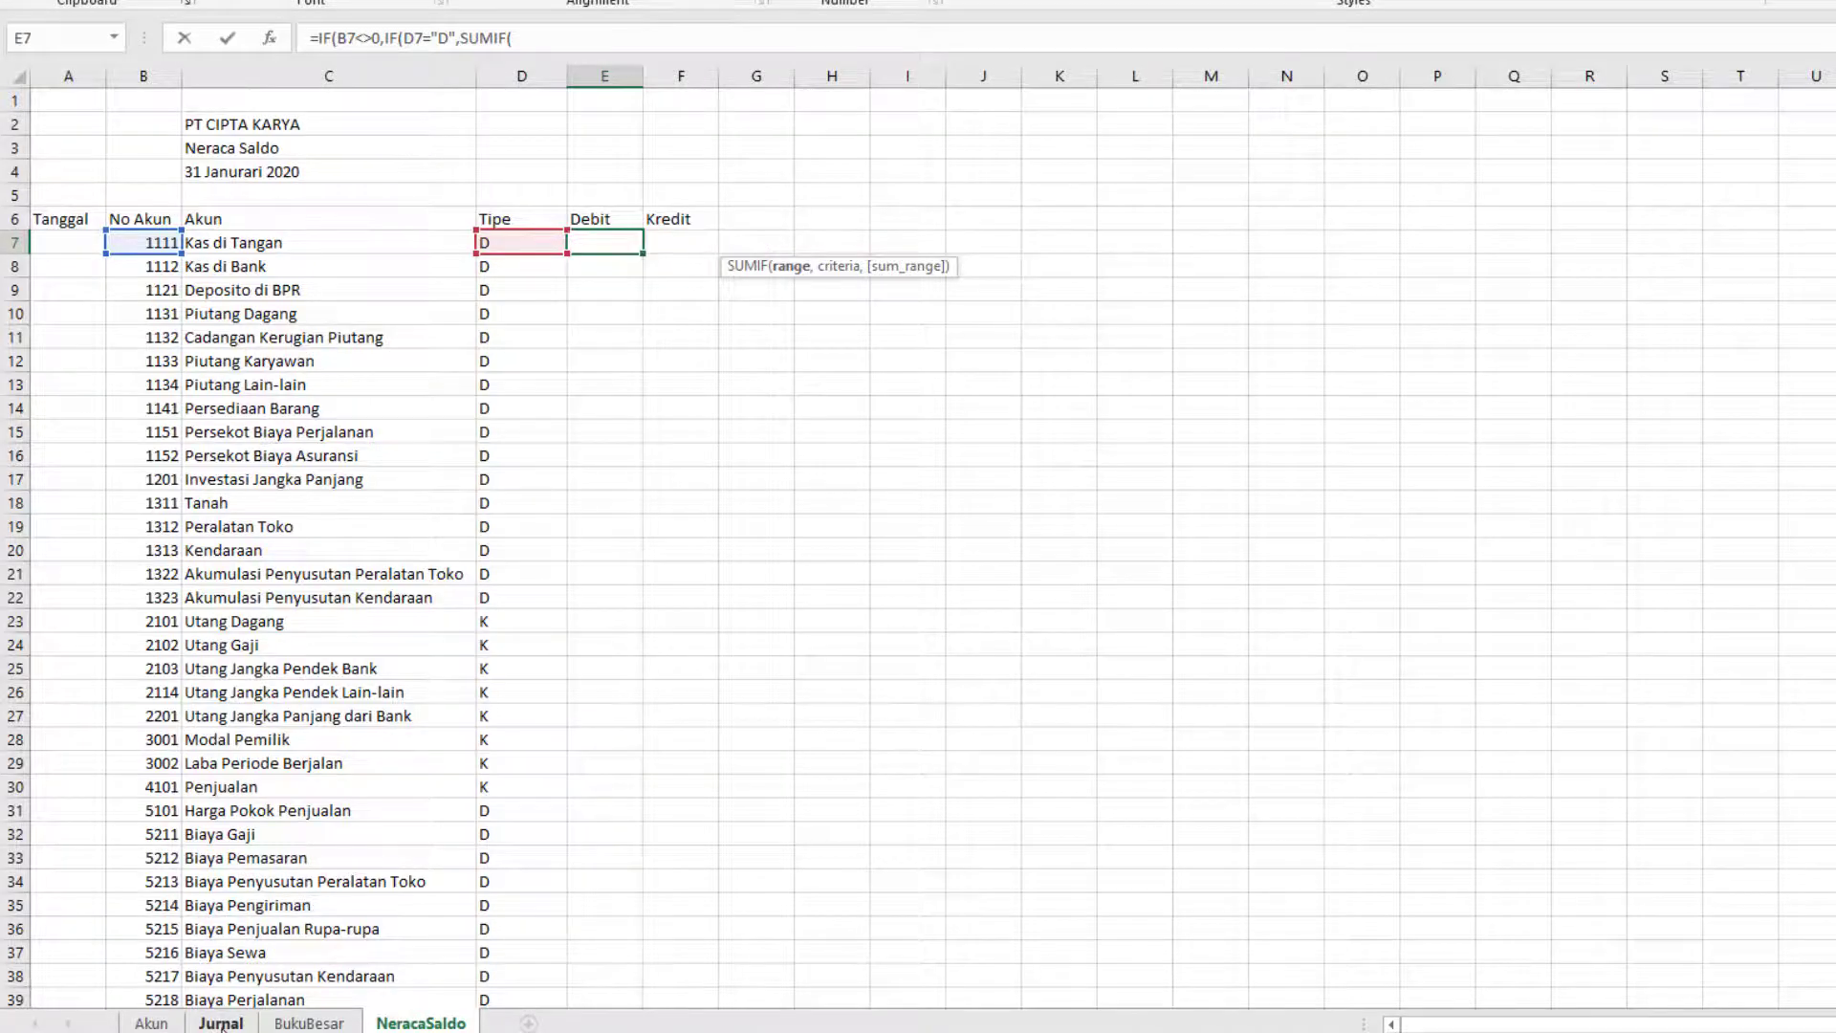
pyautogui.click(221, 1023)
pyautogui.scroll(12, 910, 623)
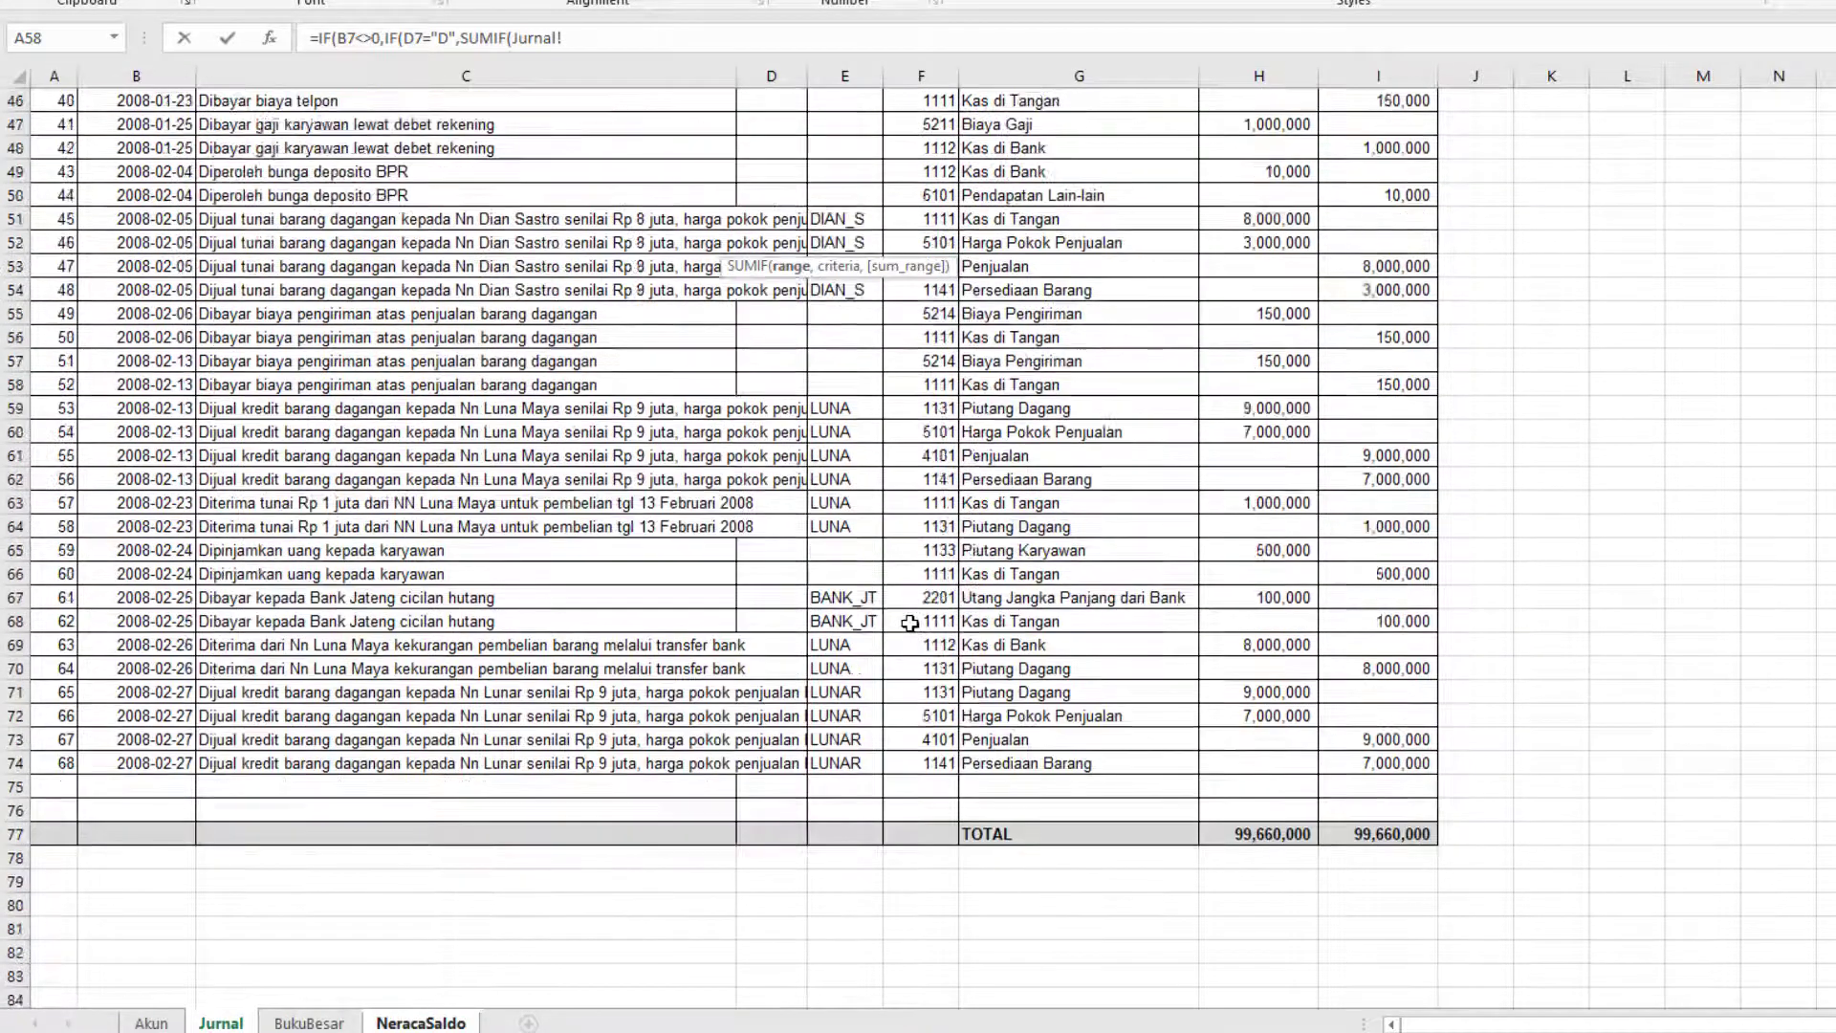
pyautogui.scroll(7, 910, 623)
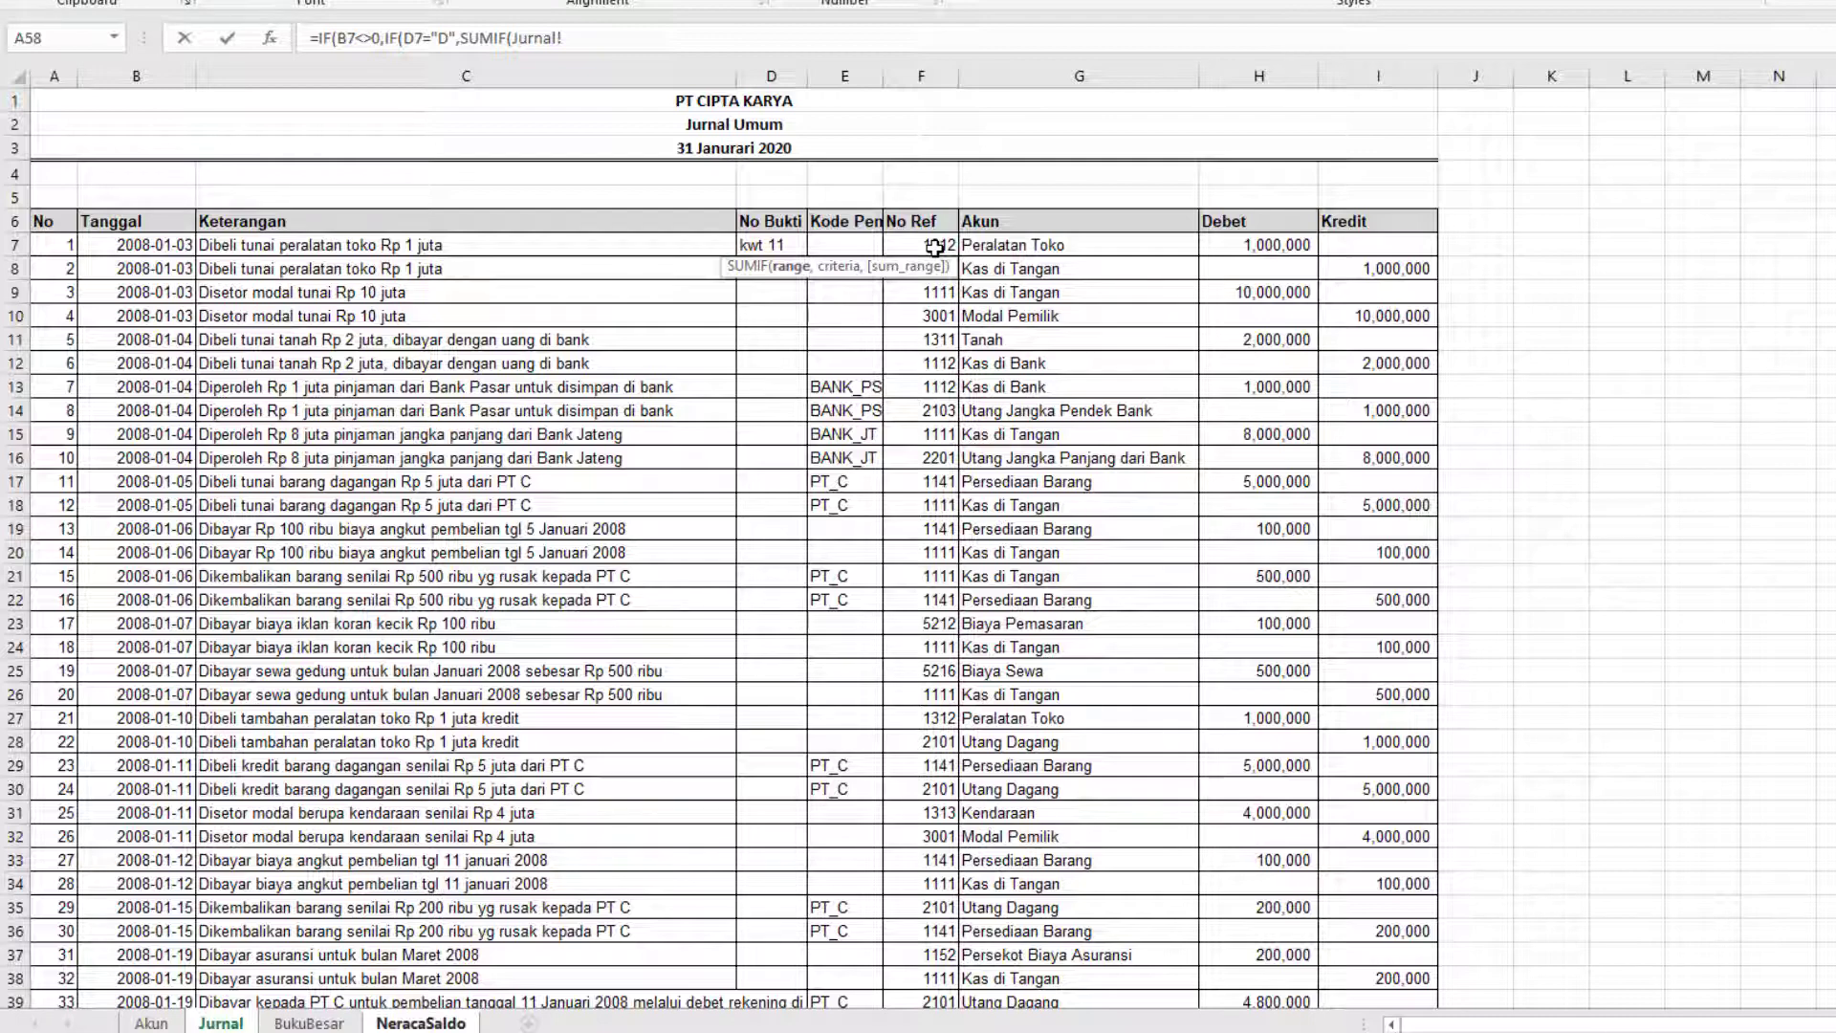
pyautogui.moveTo(937, 247); pyautogui.dragTo(937, 930)
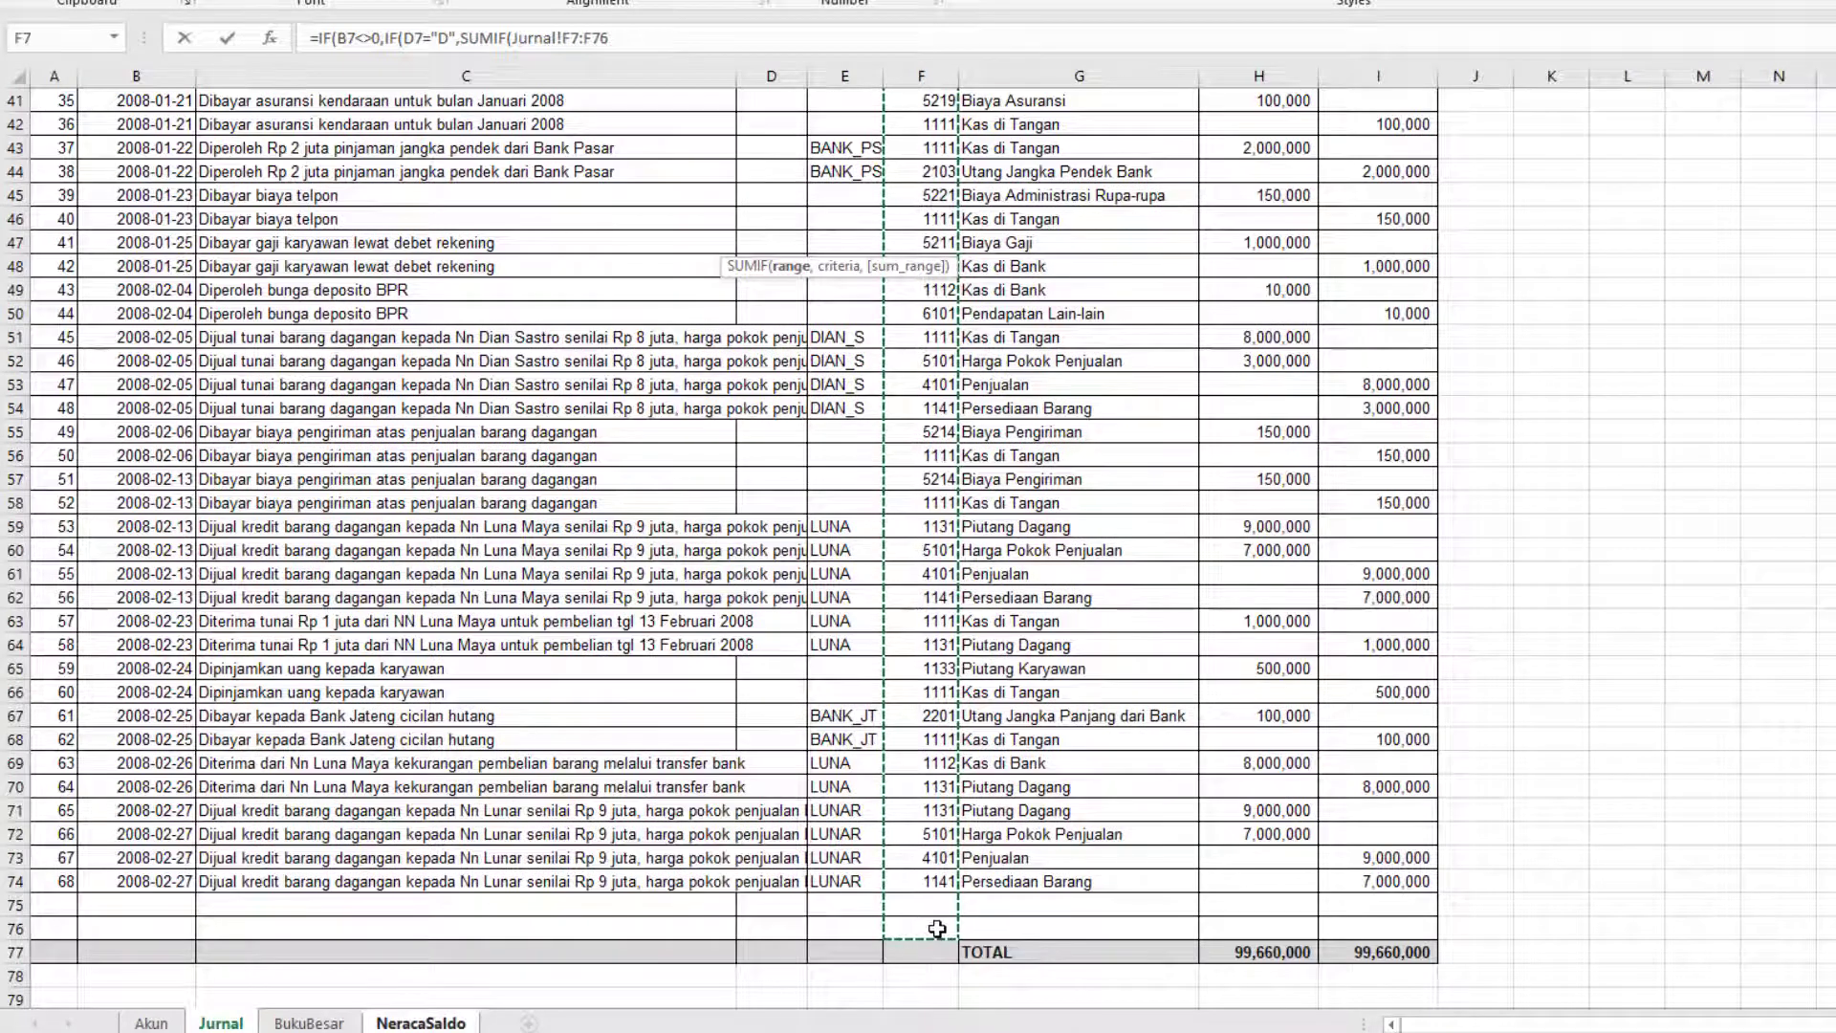
pyautogui.press('F4')
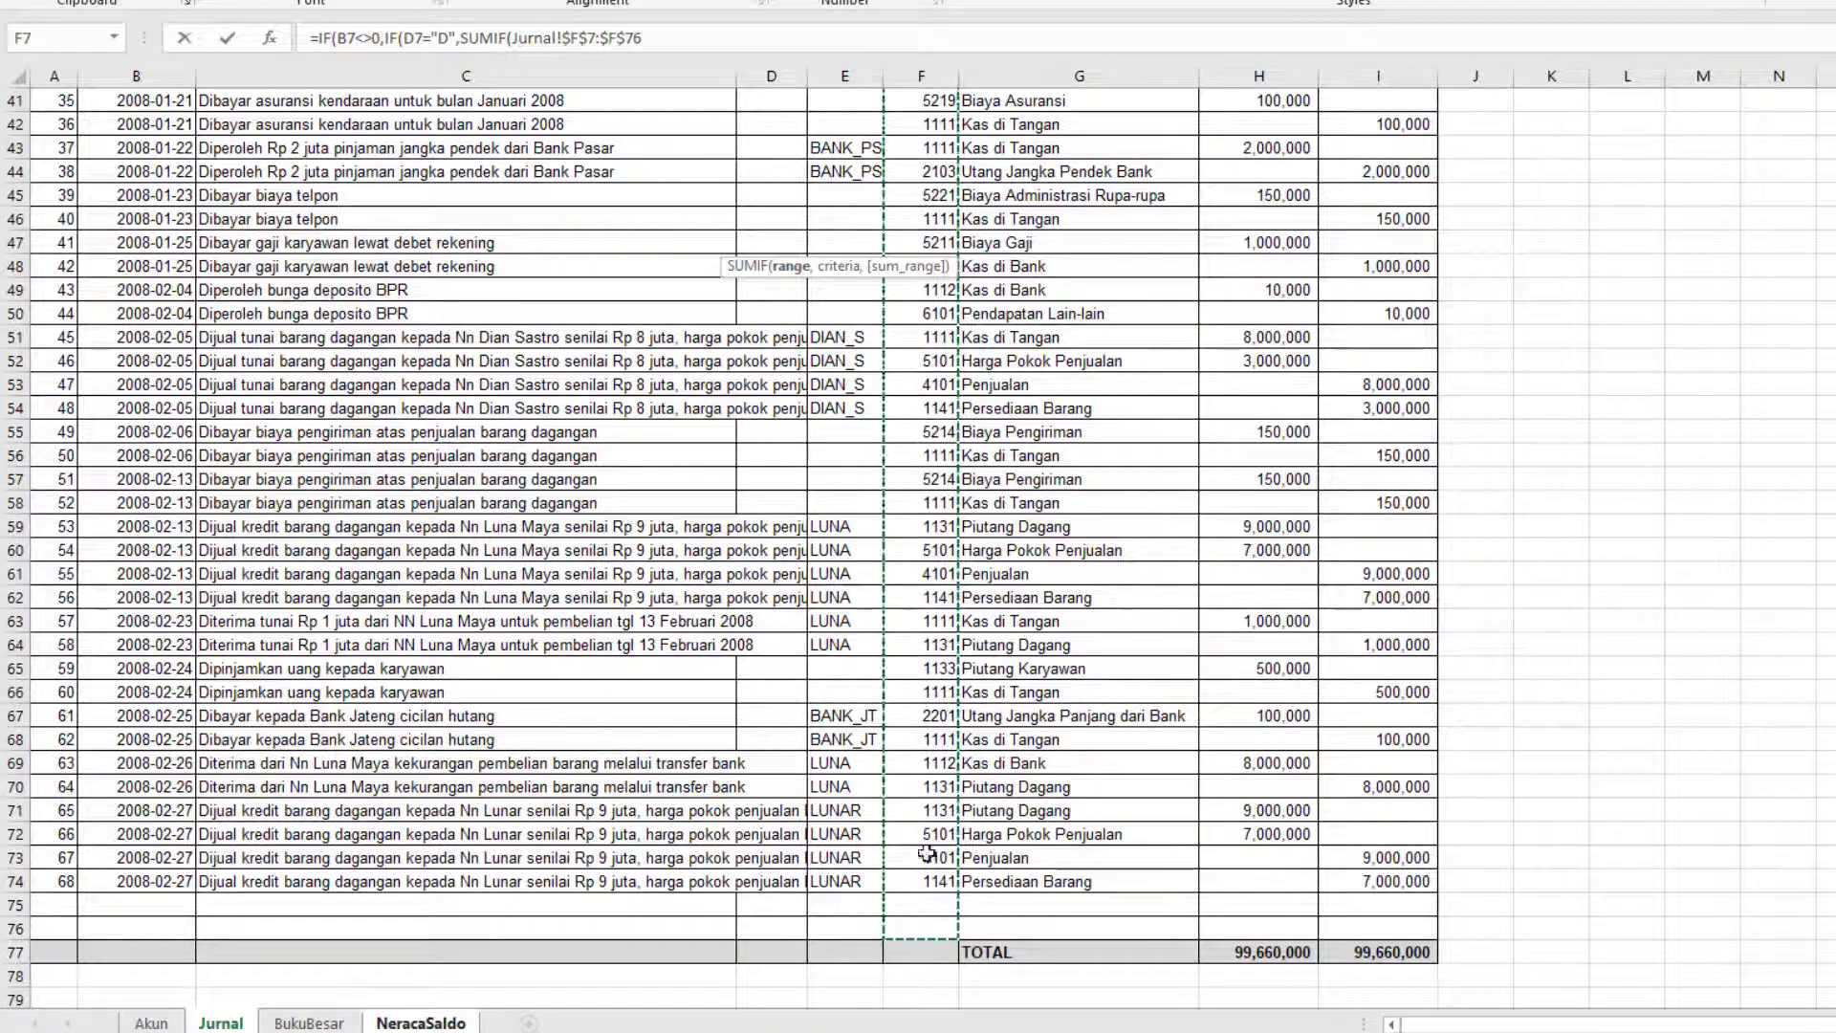
pyautogui.click(653, 40)
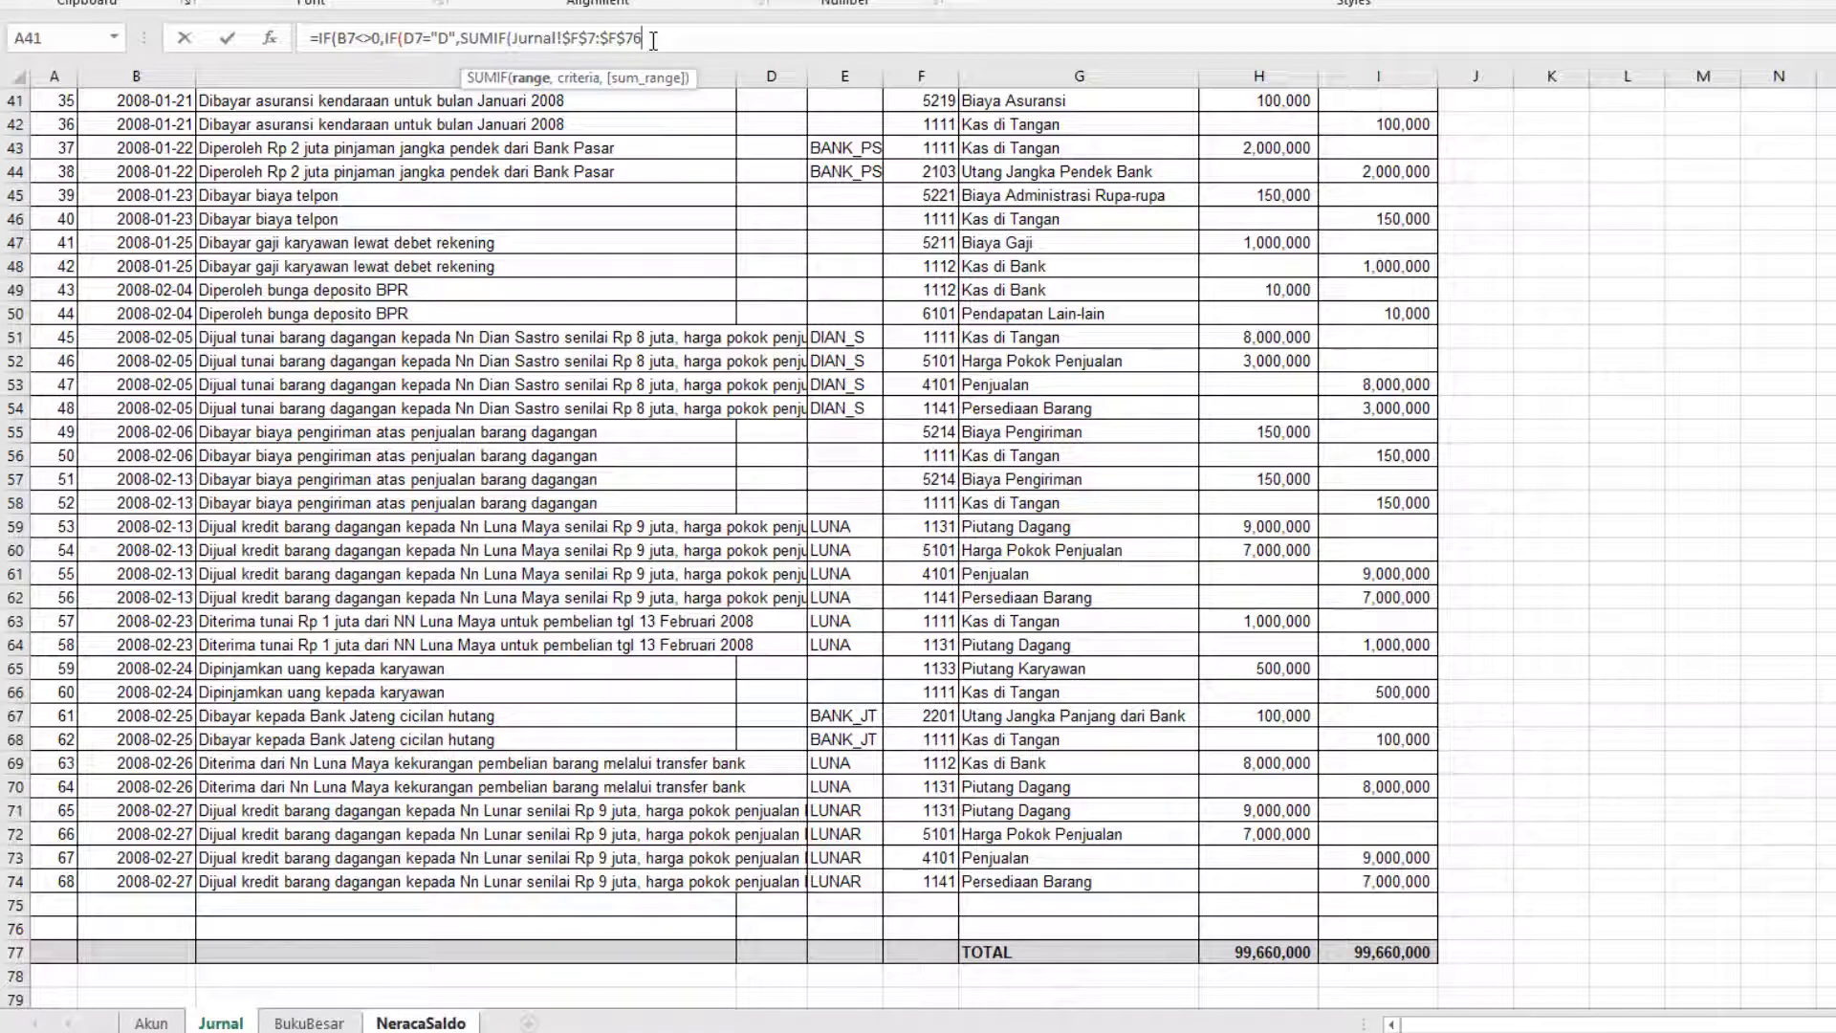
pyautogui.write(',')
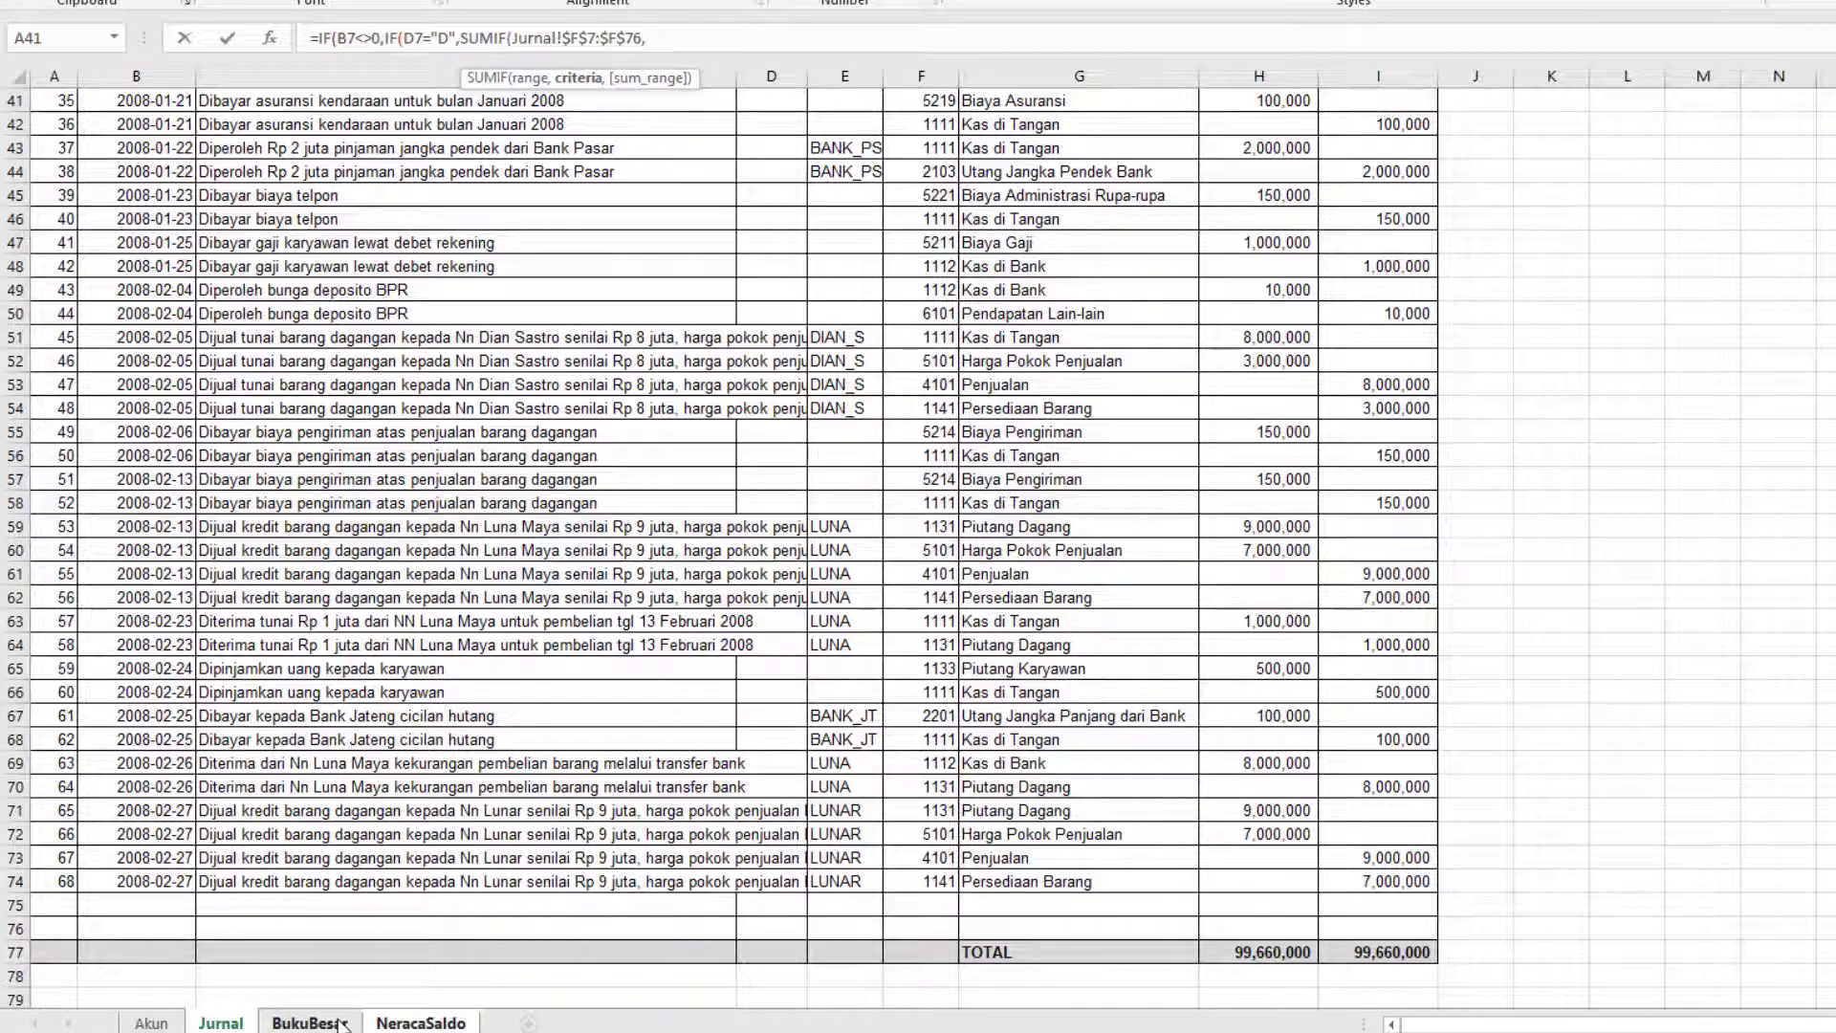
# Step: Set the SUMIF criteria to the account number in NeracaSaldo!B7
pyautogui.scroll(8, 1151, 208)
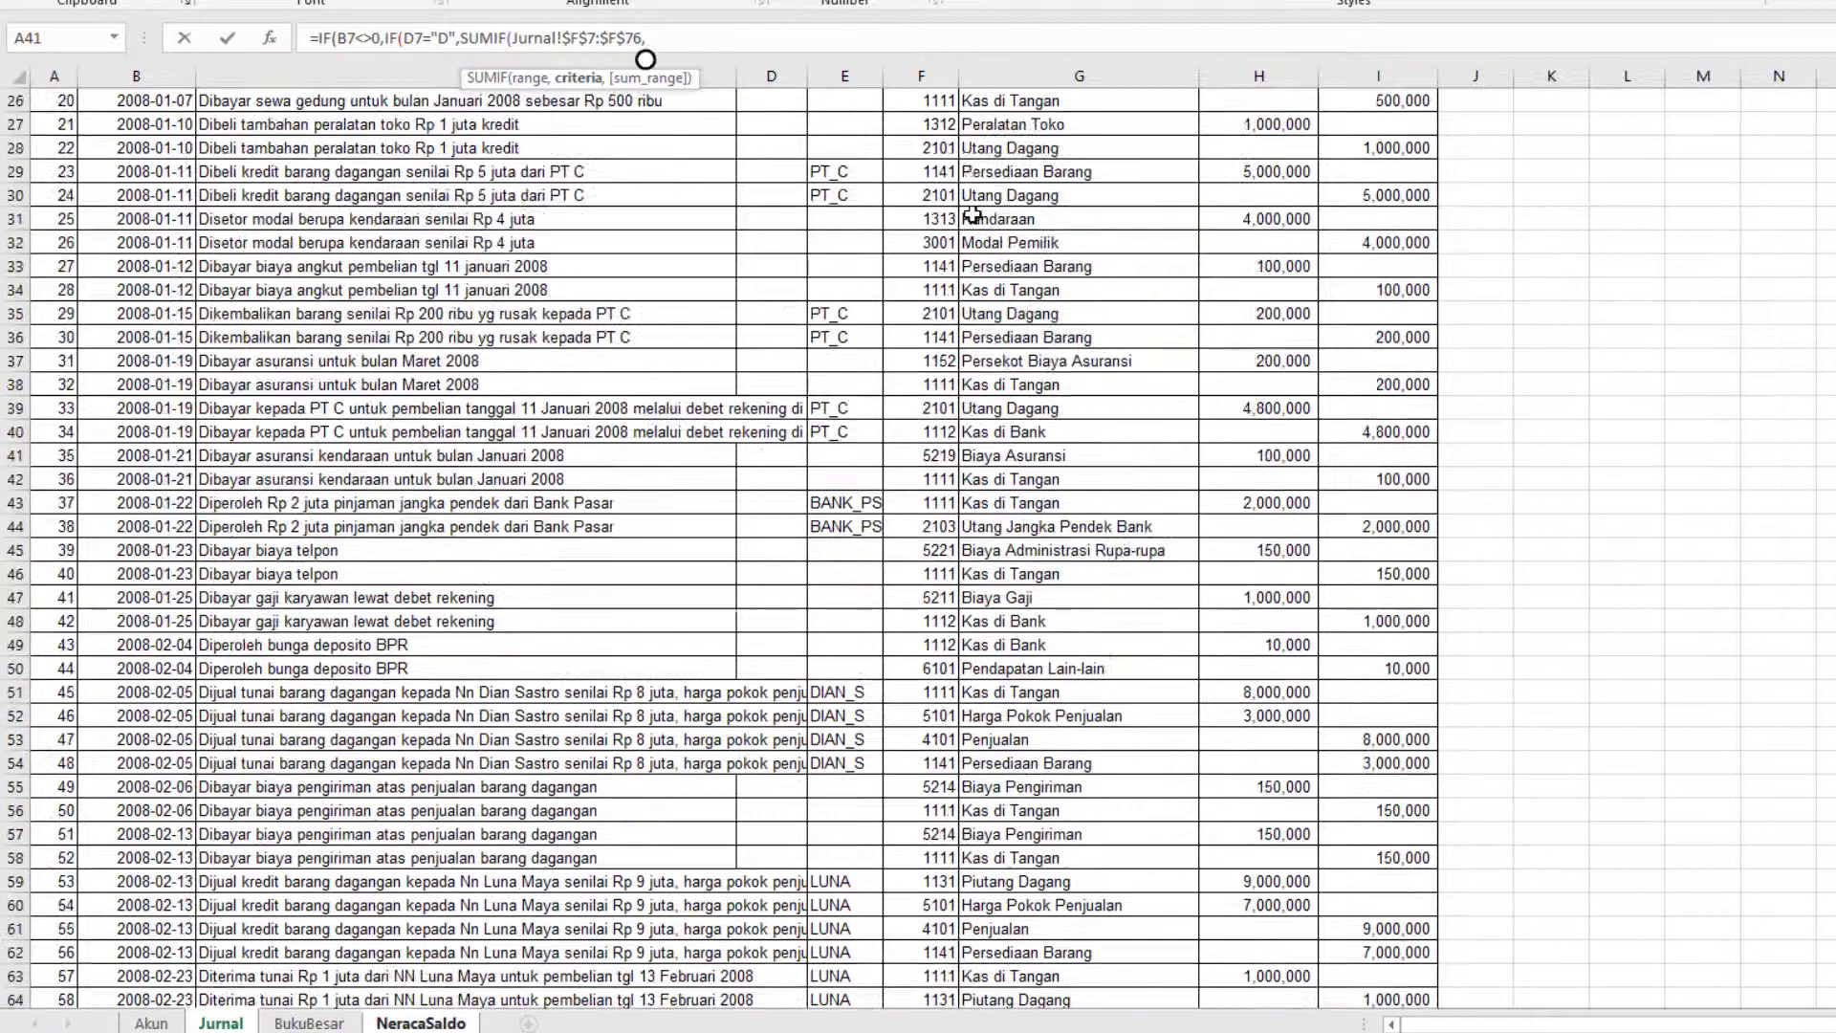
pyautogui.scroll(5, 948, 175)
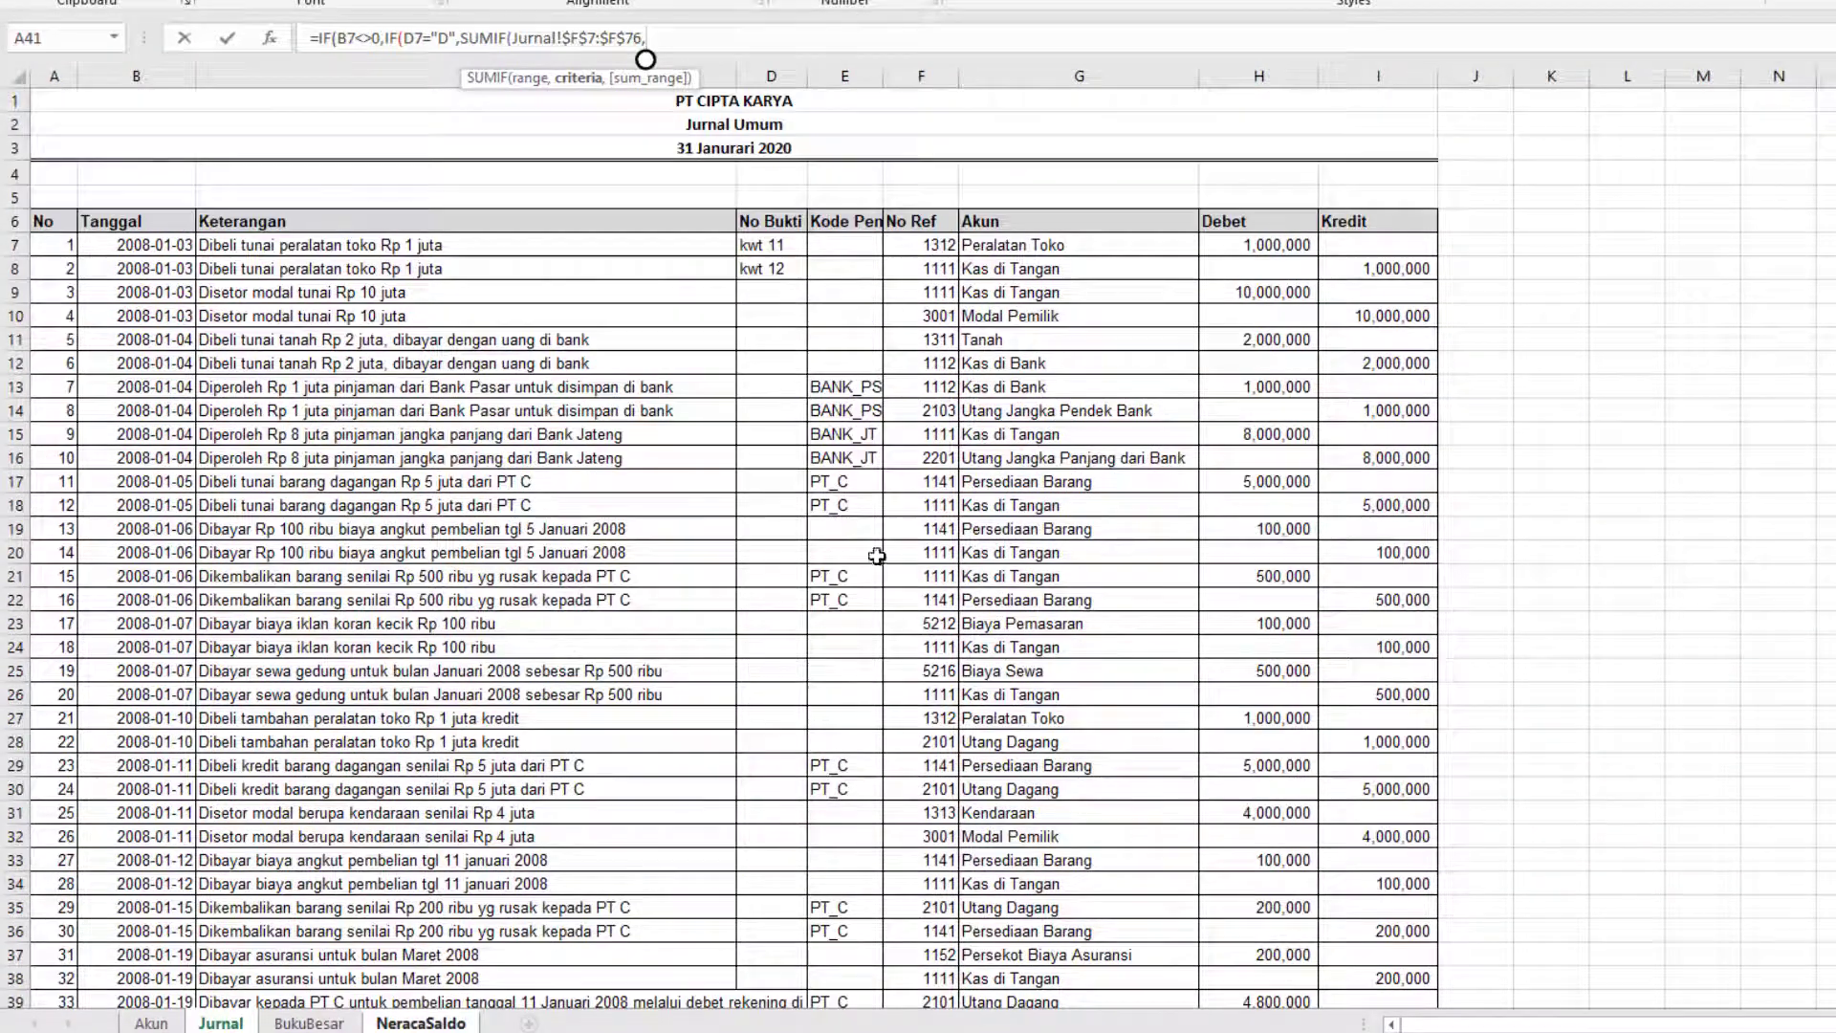
pyautogui.click(407, 1025)
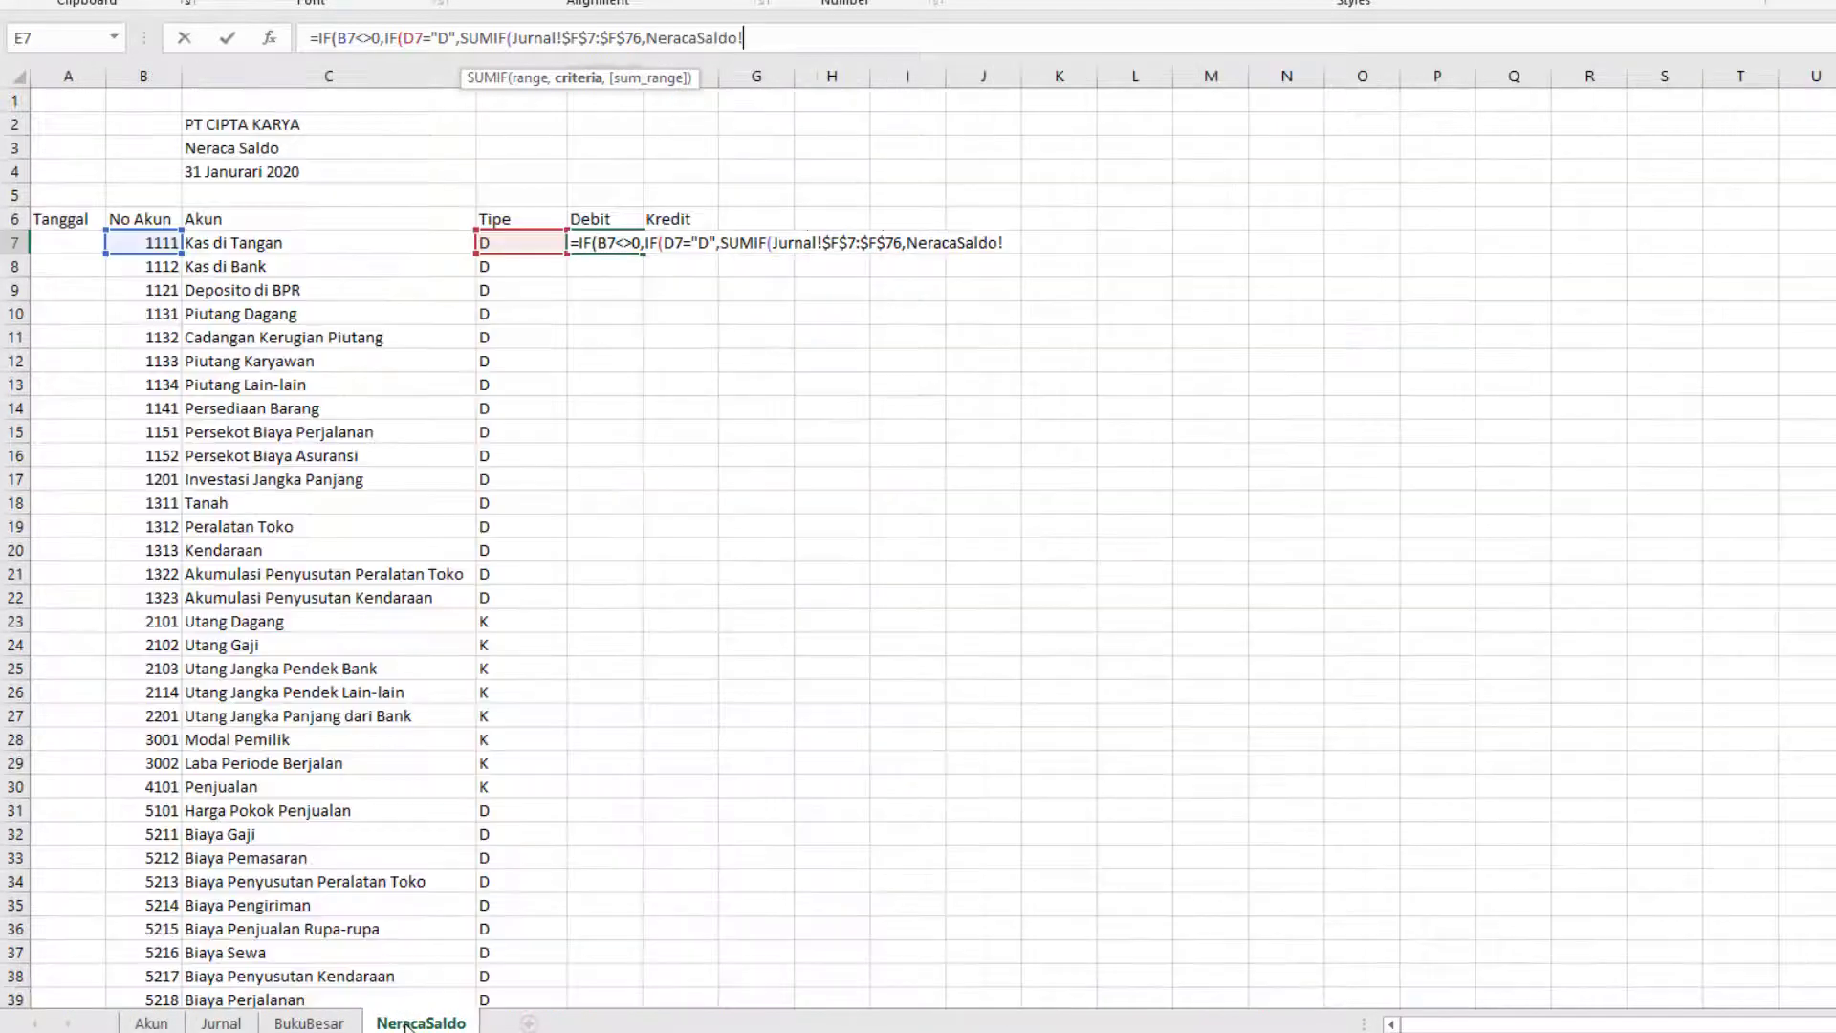
pyautogui.click(148, 242)
pyautogui.write(',Jurnal!')
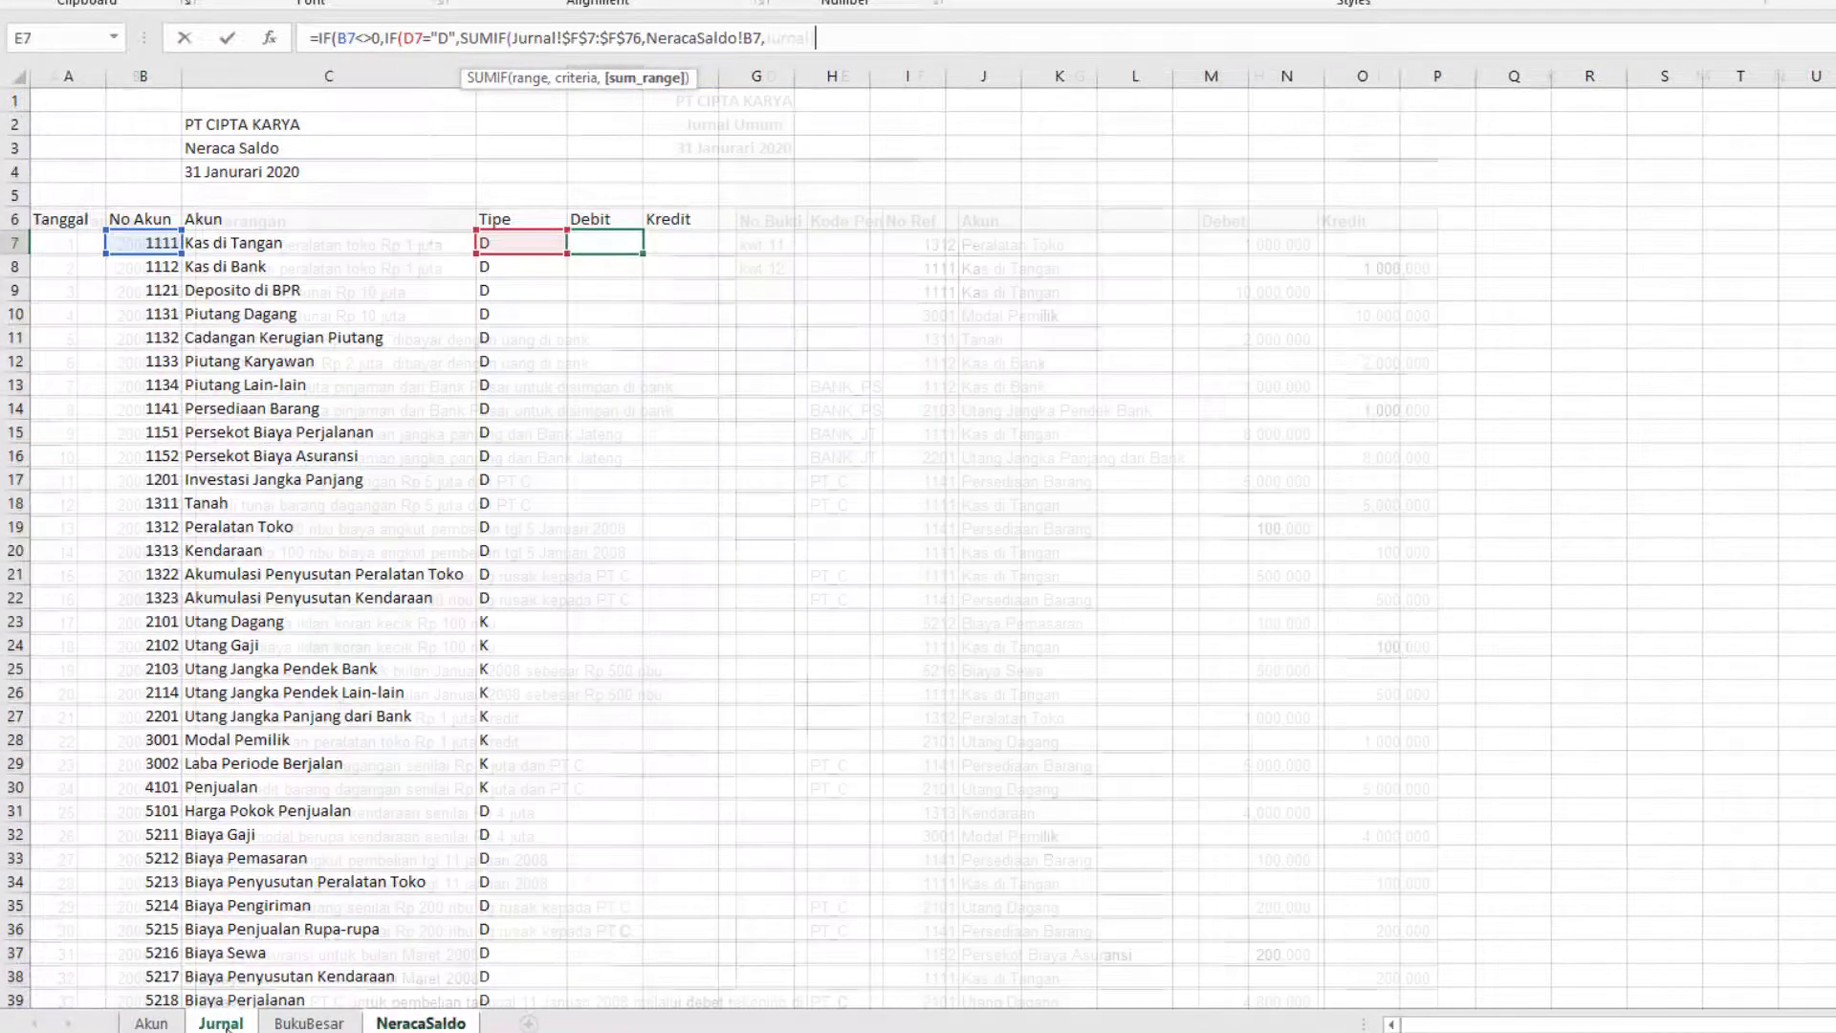
# Step: Set the SUMIF sum range to the Jurnal sheet's Debet column as the absolute reference Jurnal!$H$7:$H$76
pyautogui.click(224, 1024)
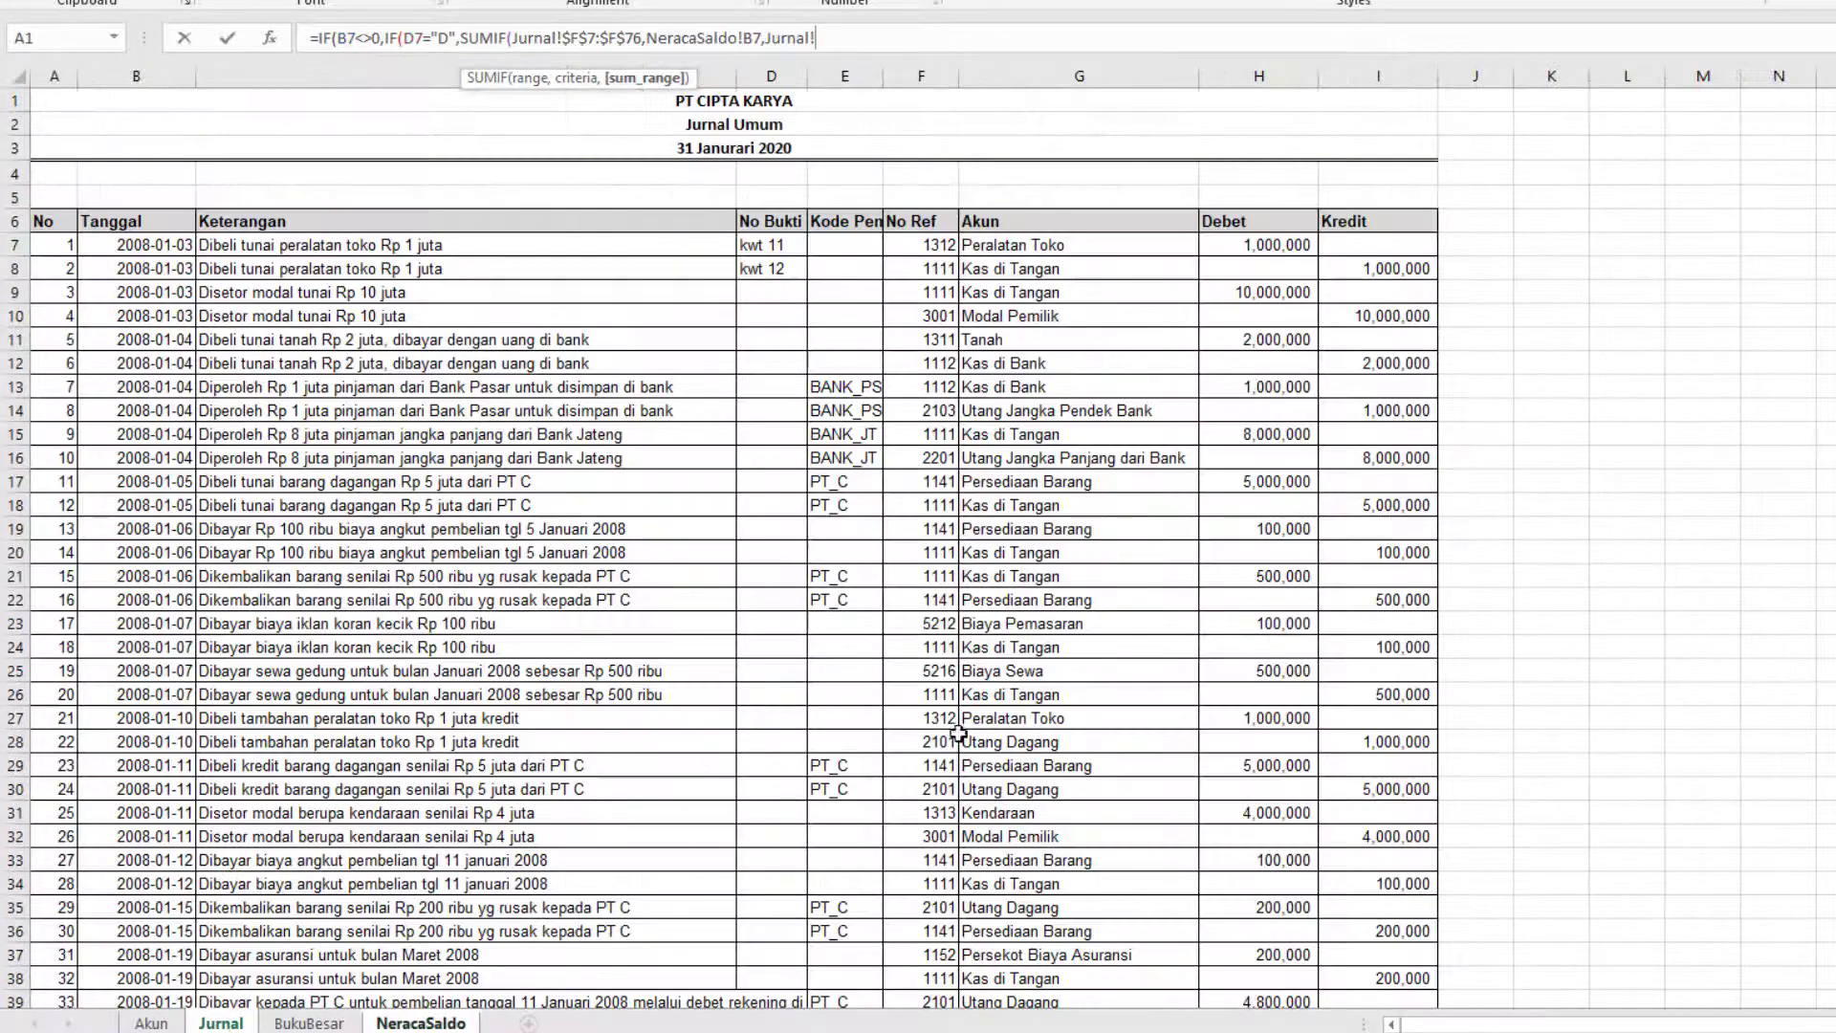
pyautogui.click(1268, 247)
pyautogui.scroll(-15, 1285, 784)
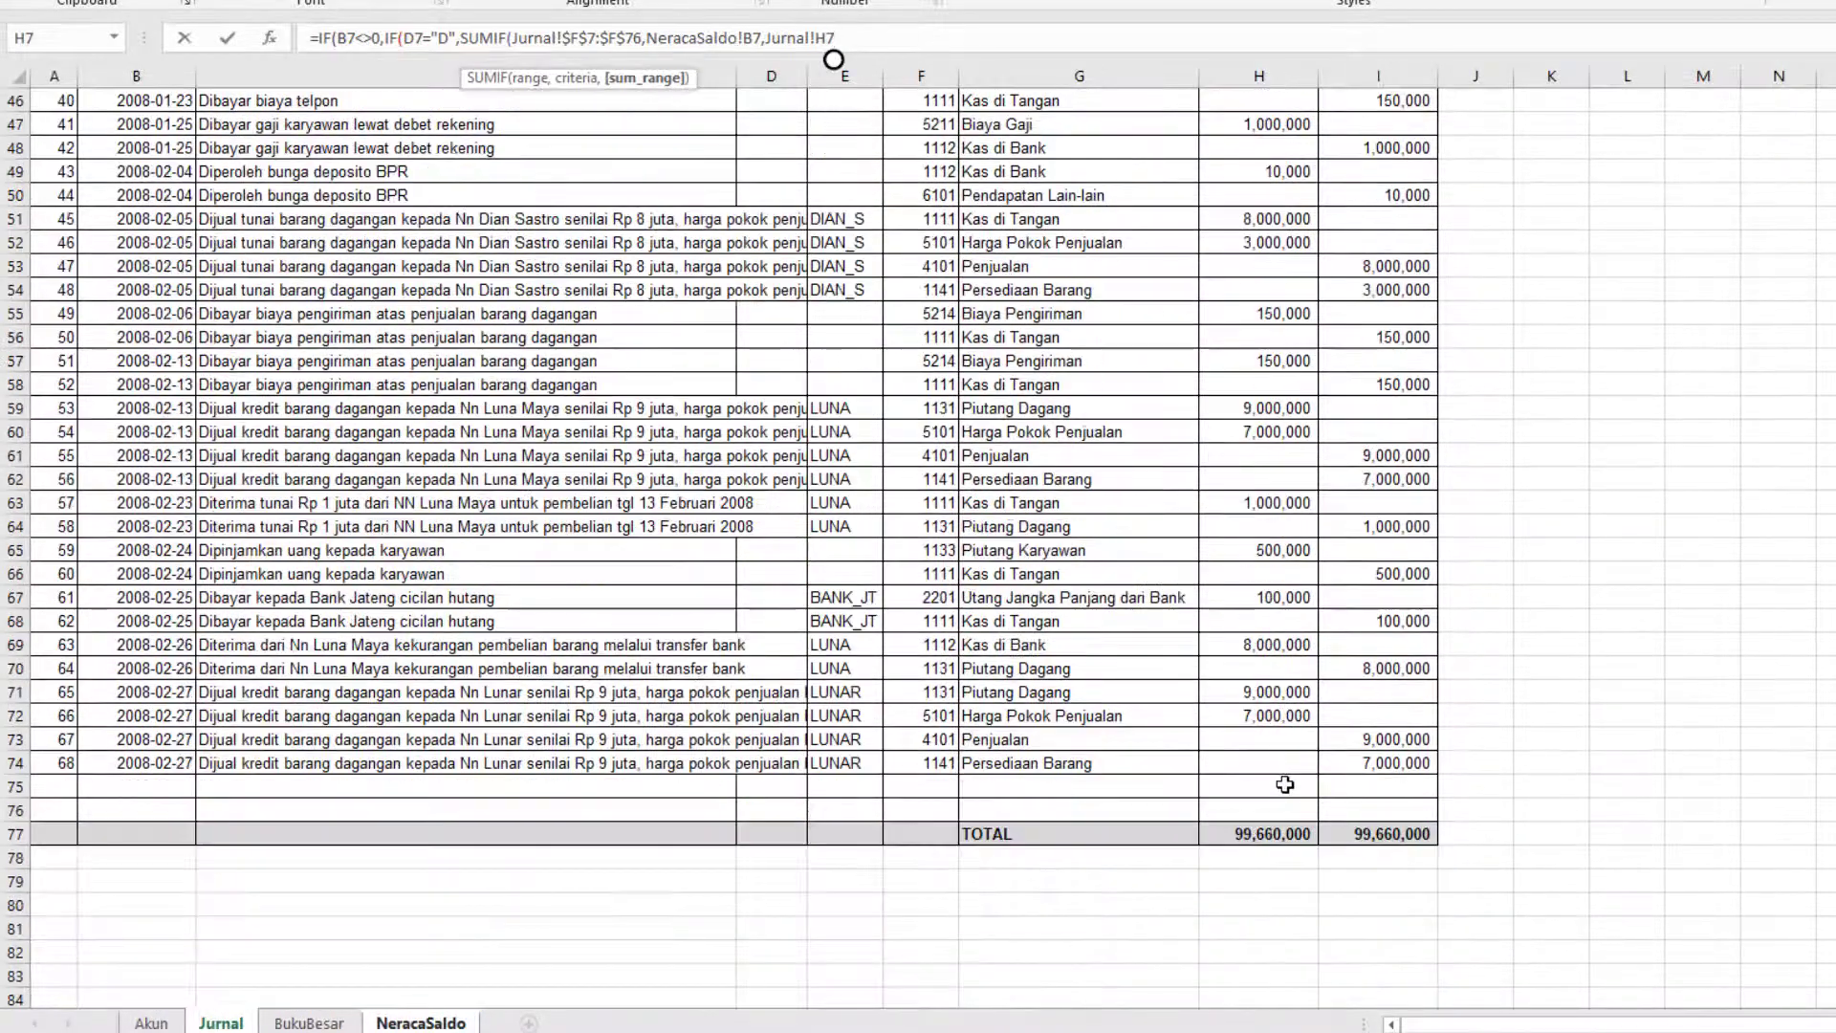
pyautogui.click(1287, 810)
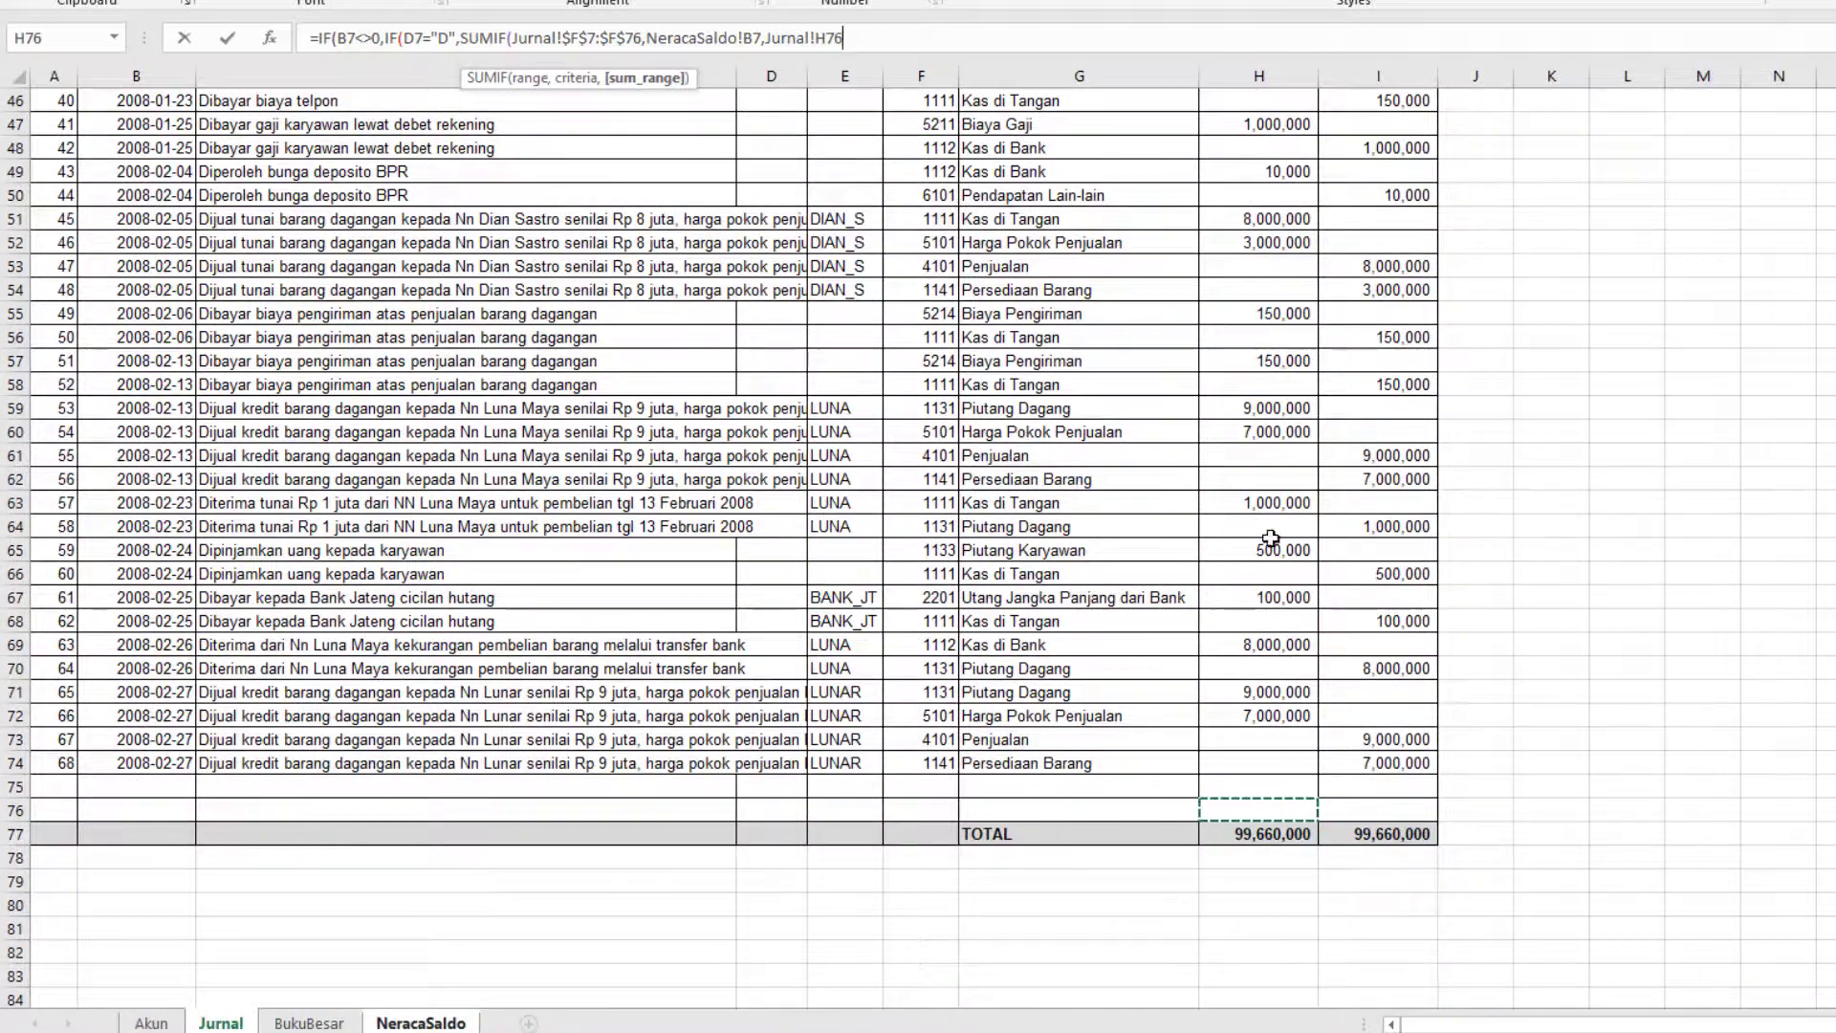
pyautogui.scroll(15, 1271, 538)
pyautogui.click(1282, 247)
pyautogui.scroll(-7, 1235, 642)
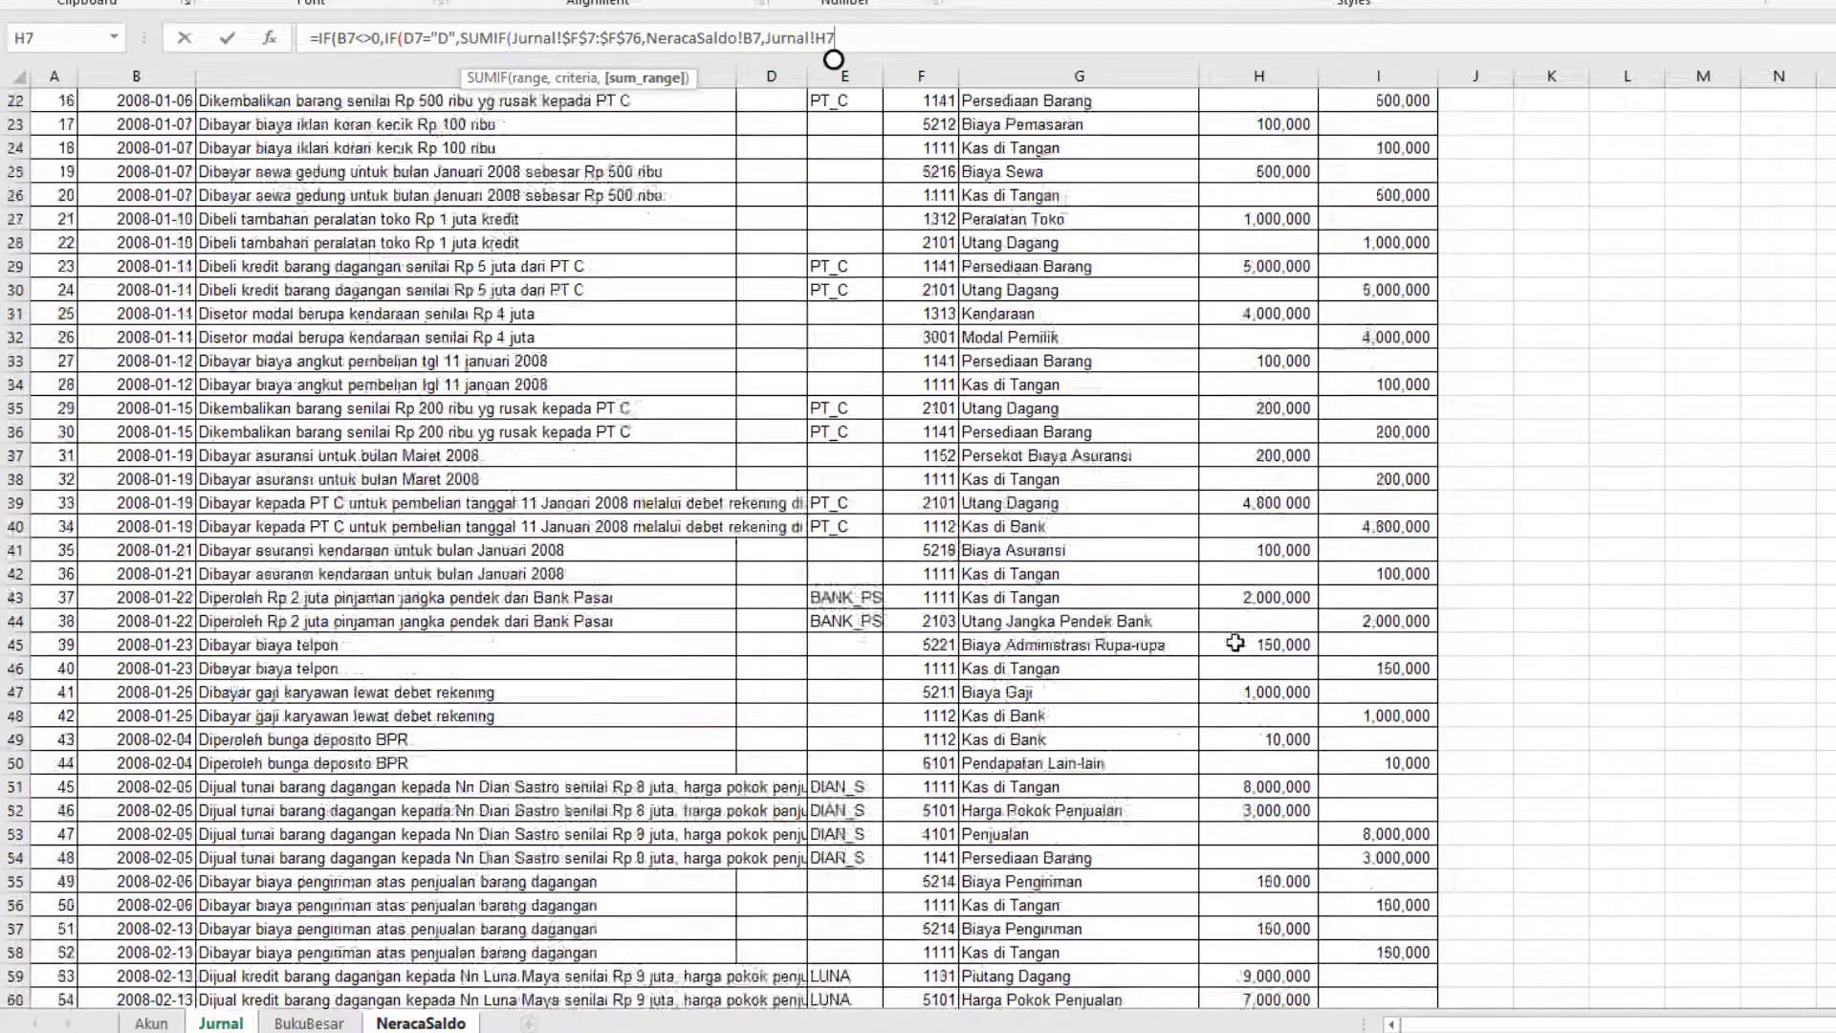
pyautogui.scroll(-6, 1235, 643)
pyautogui.keyDown('shift'); pyautogui.click(1283, 952); pyautogui.keyUp('shift')
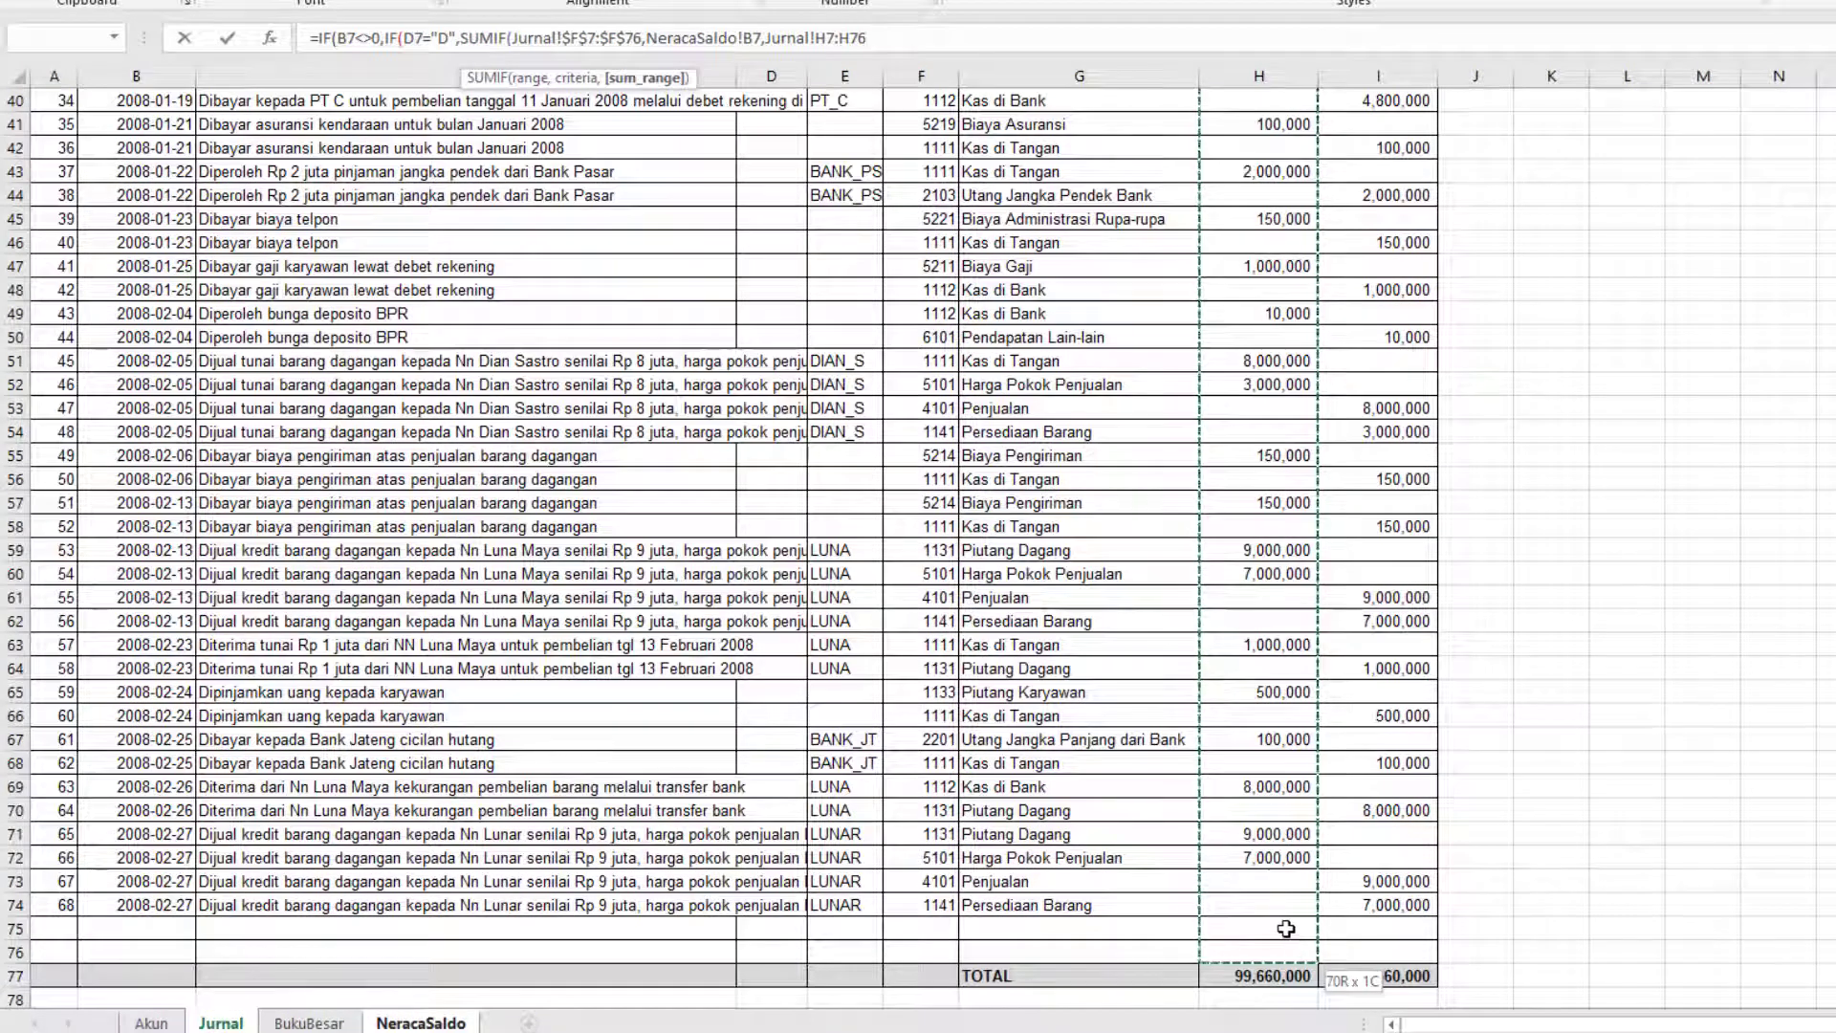
pyautogui.press('F4')
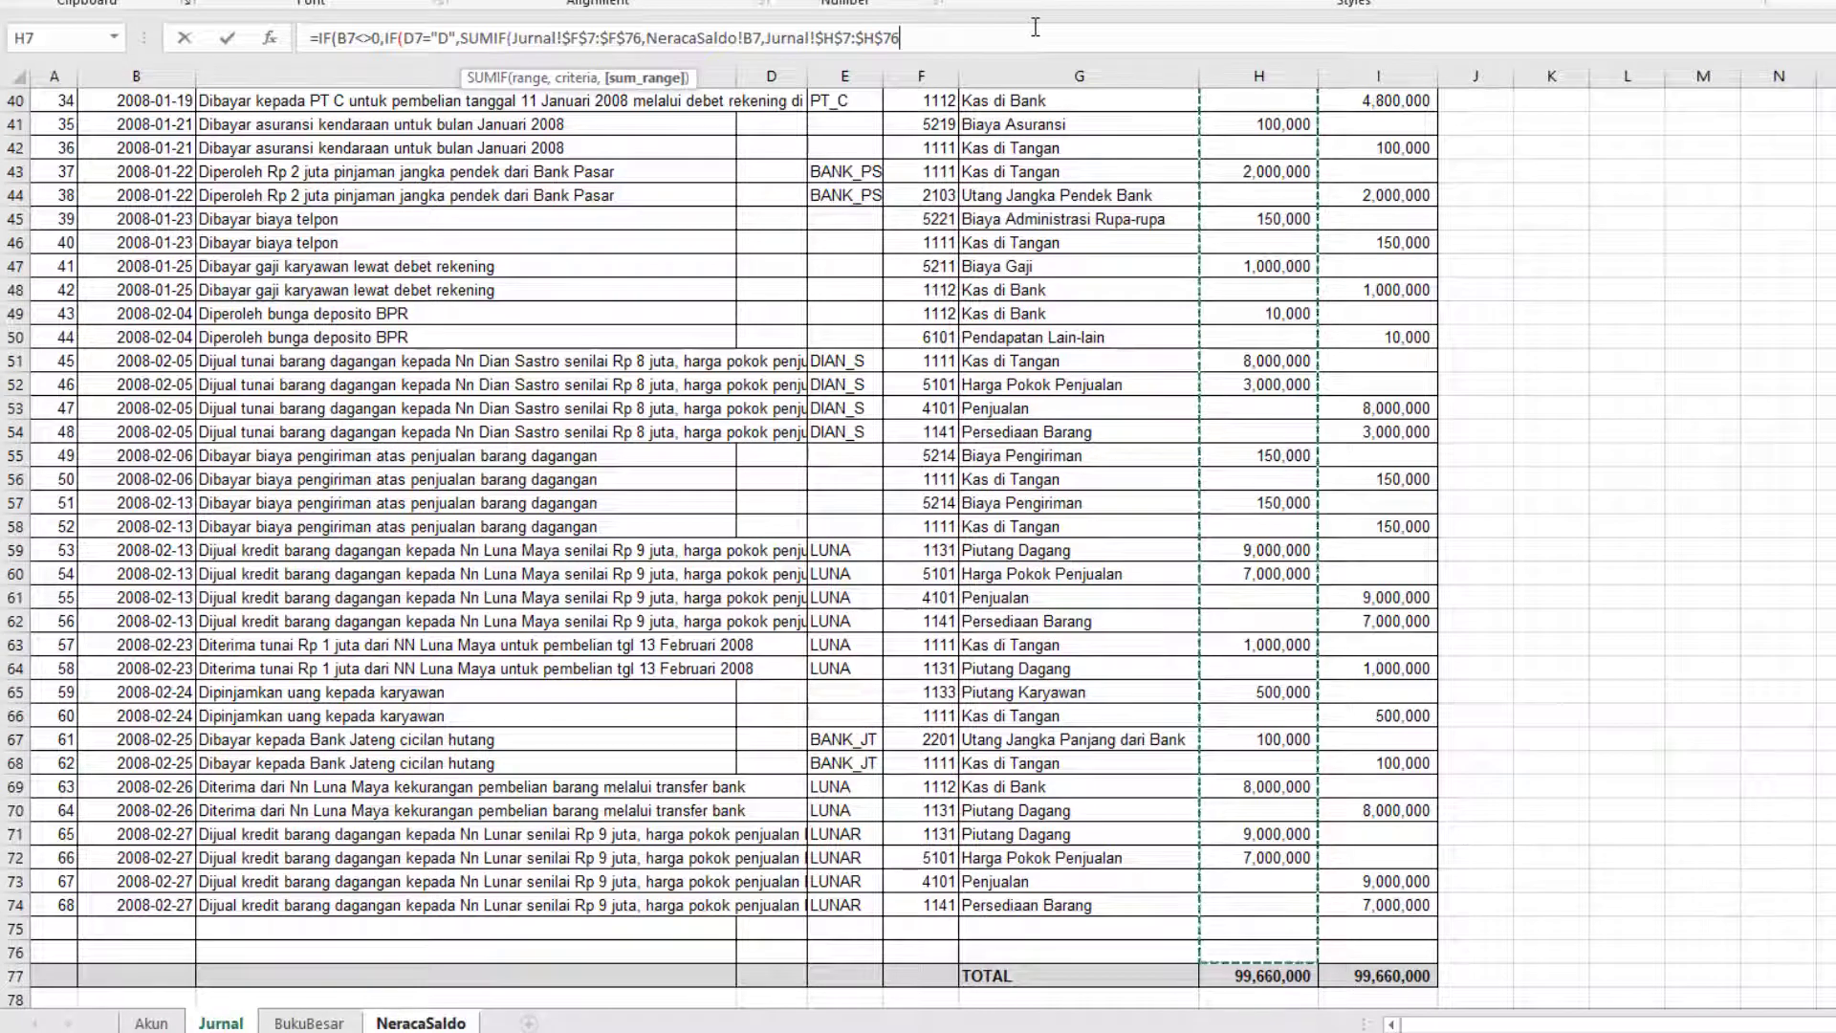
# Step: Close the SUMIF in E7's formula and add a VLOOKUP to it with akun as the first argument
pyautogui.write(')-')
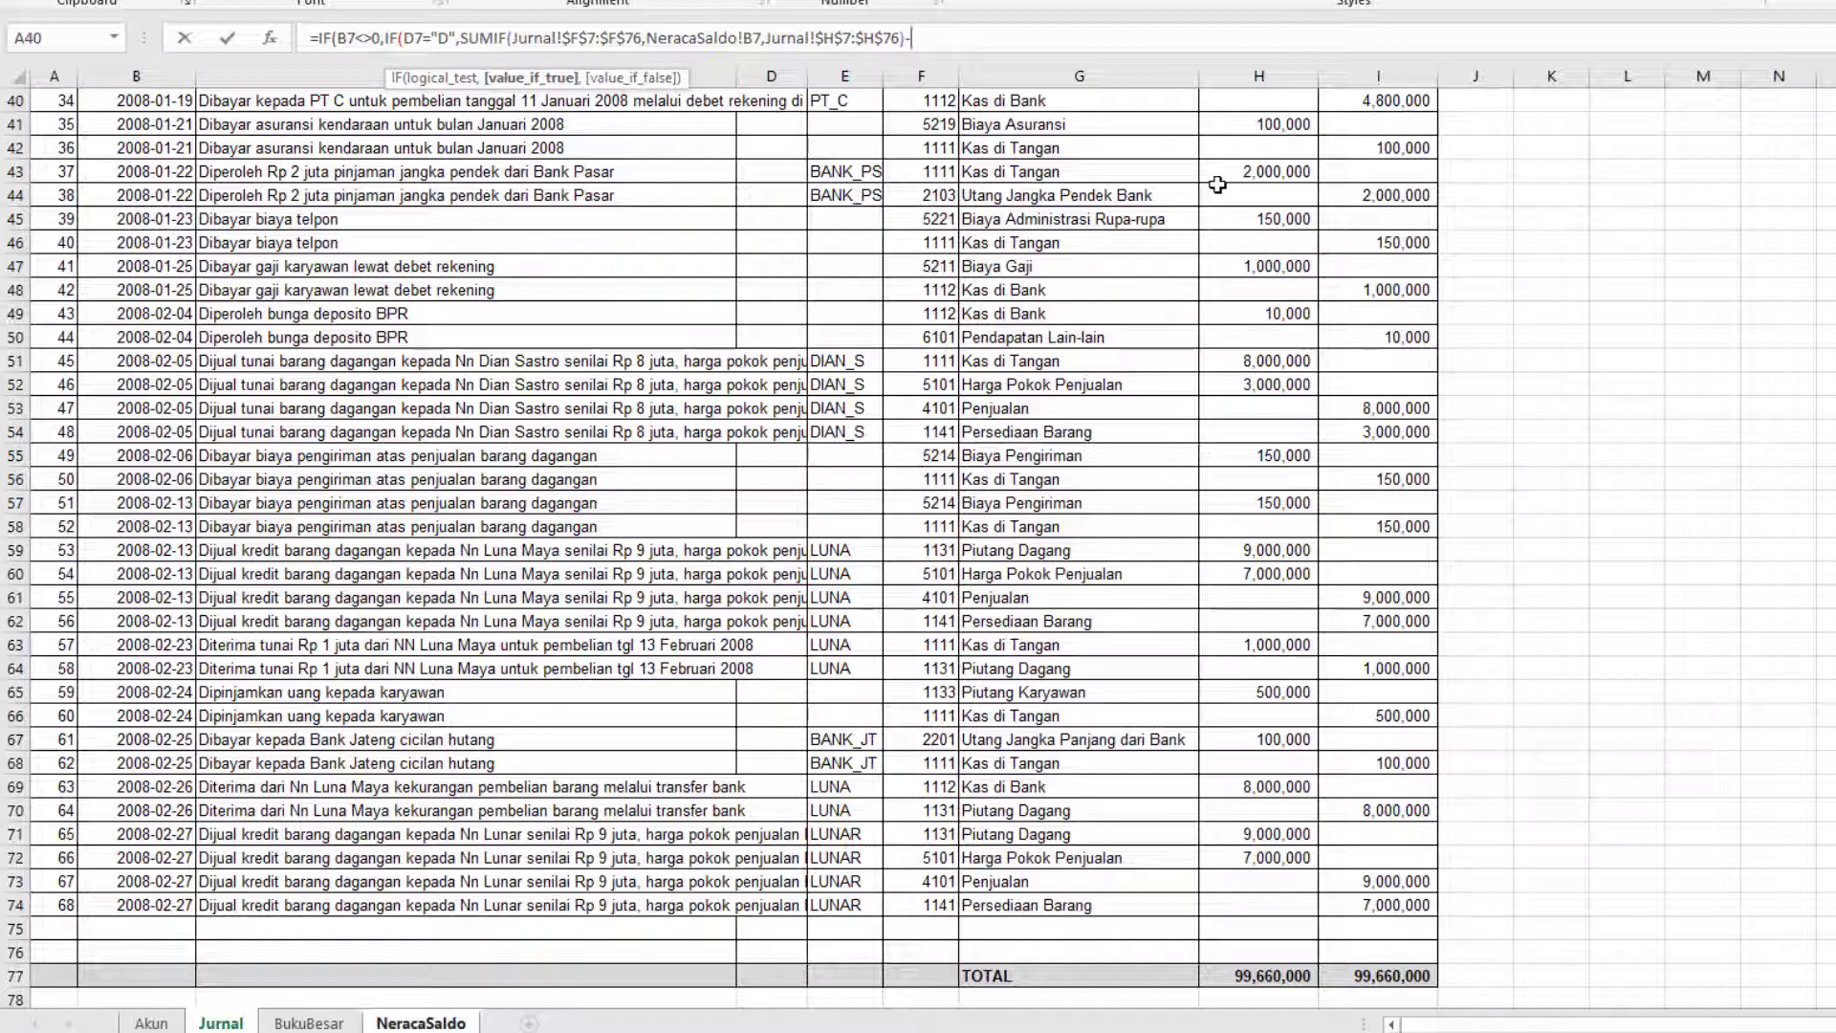
pyautogui.press('BackSpace')
pyautogui.write('+VLO')
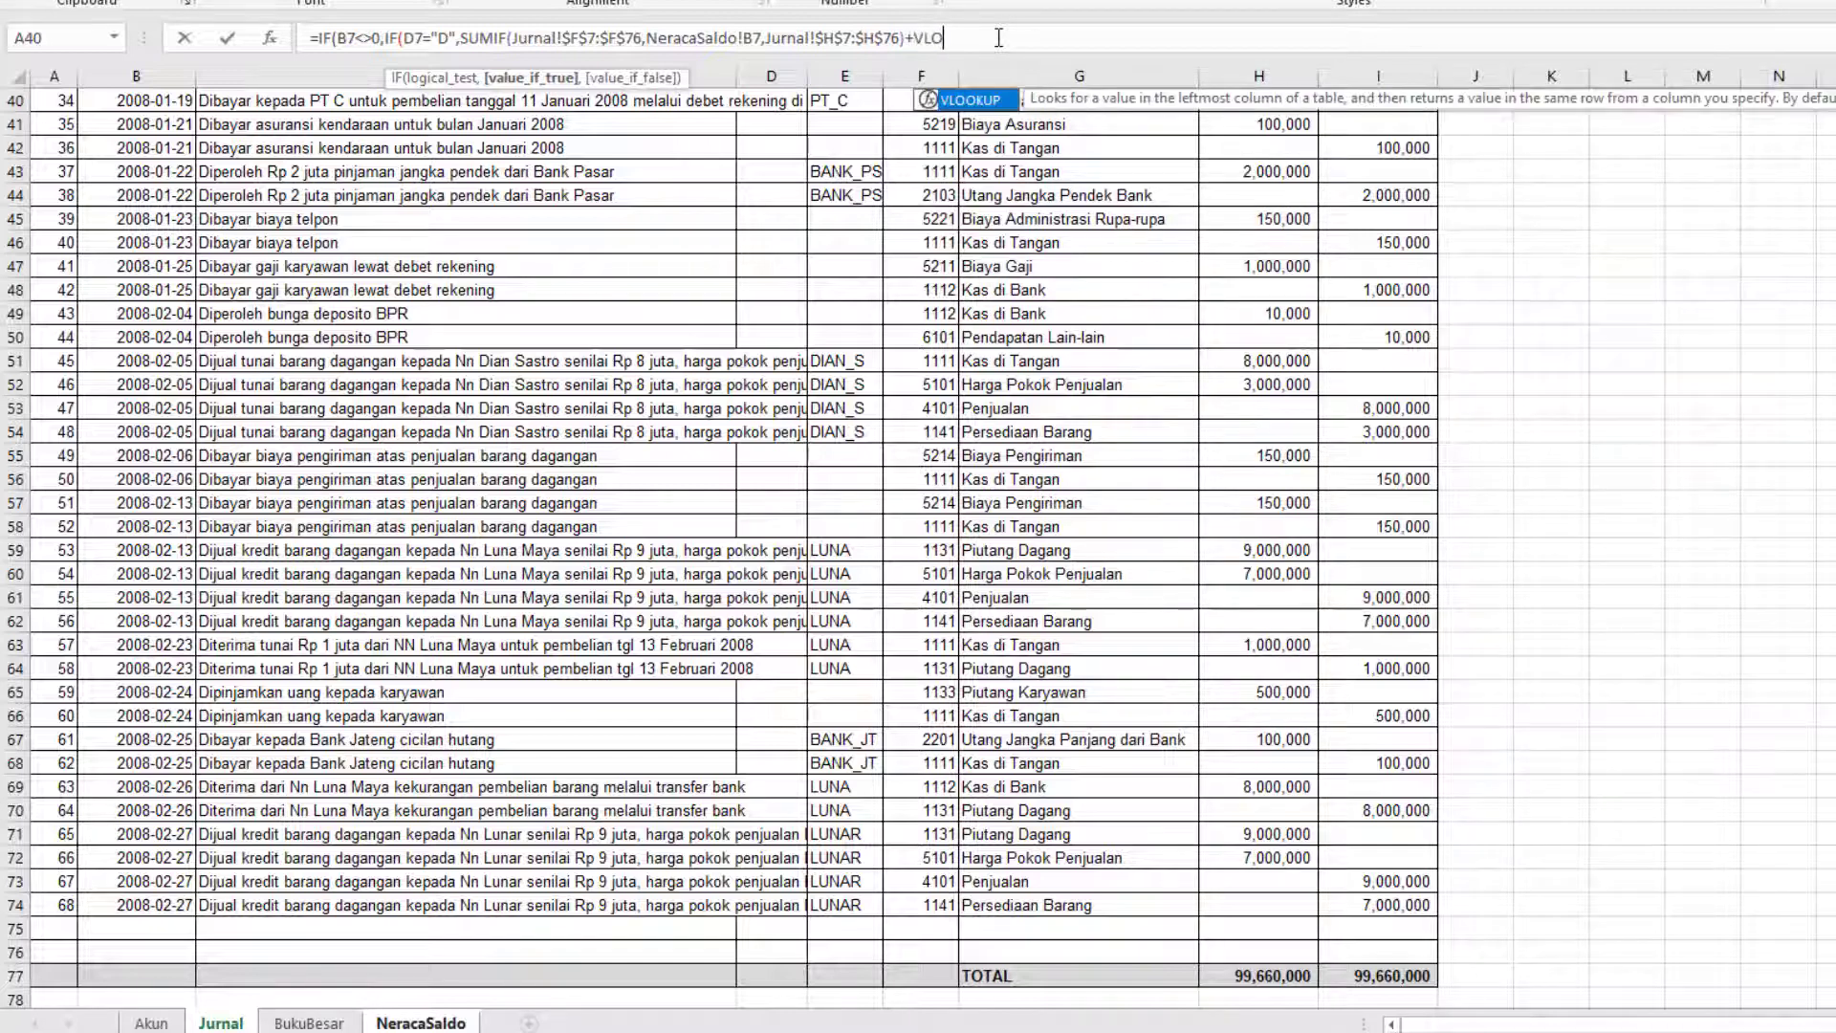
pyautogui.press('Tab')
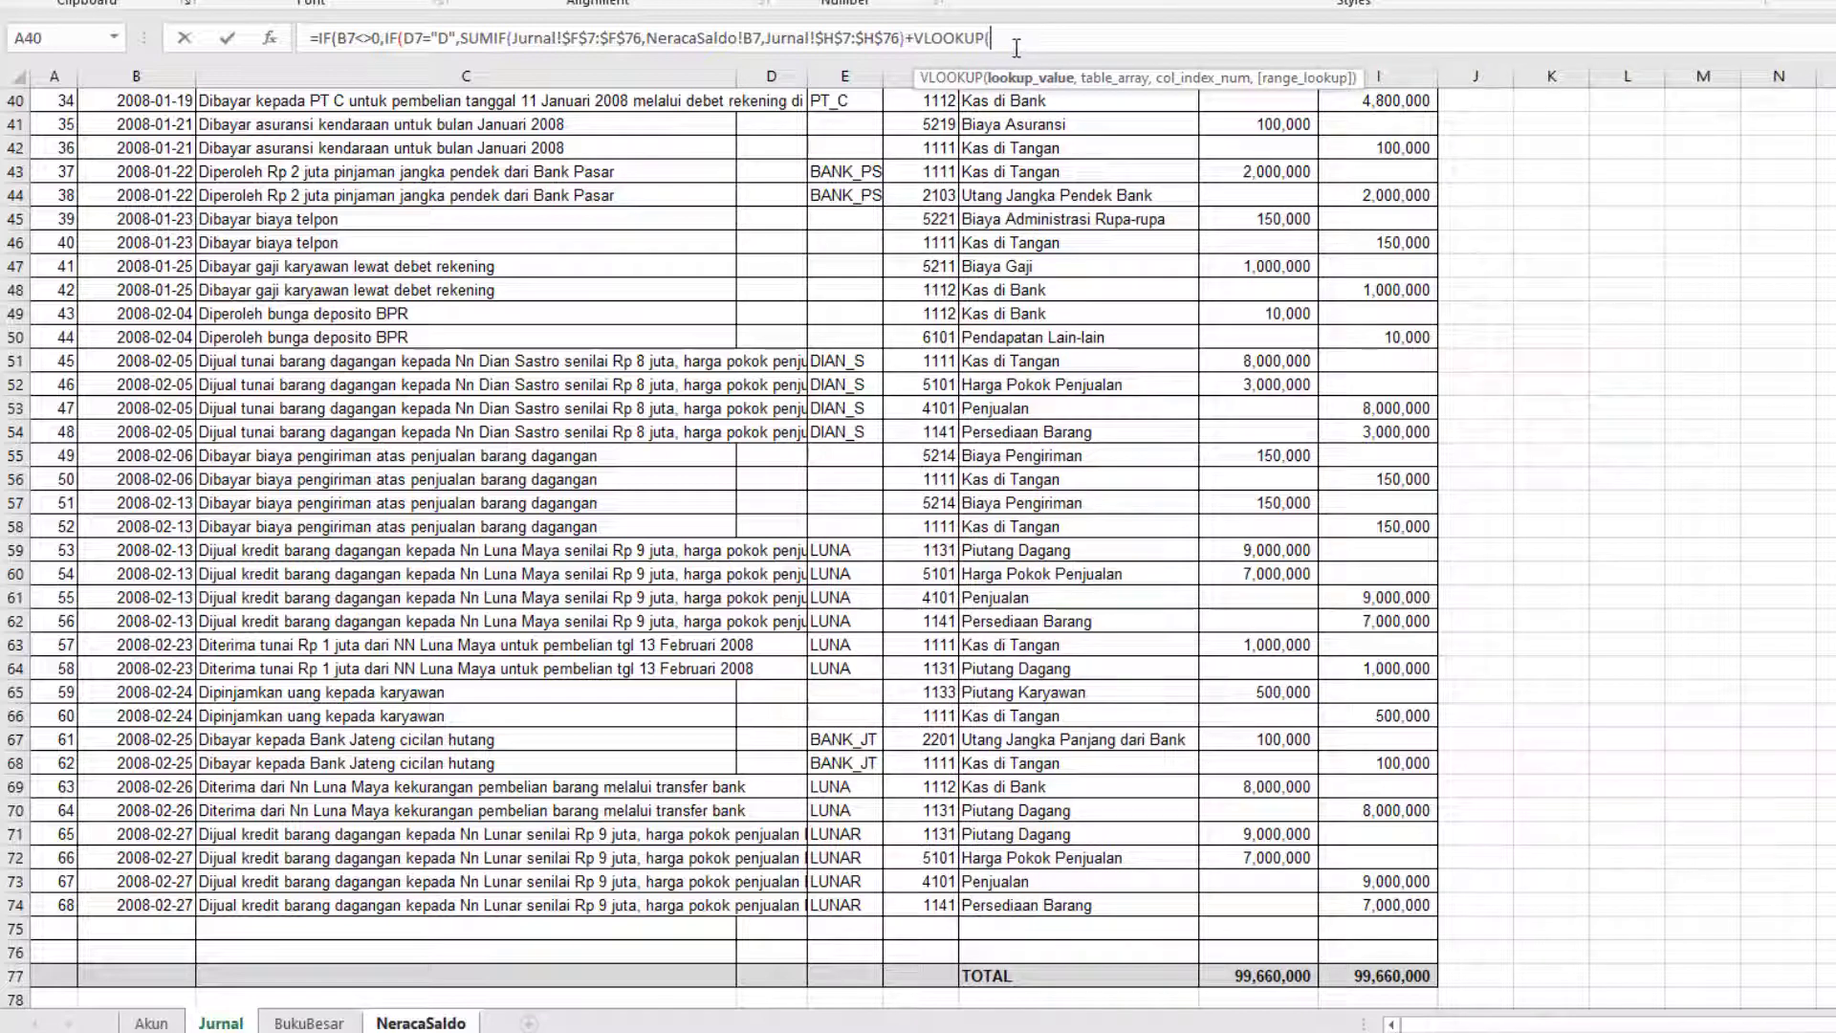
pyautogui.write('akun,')
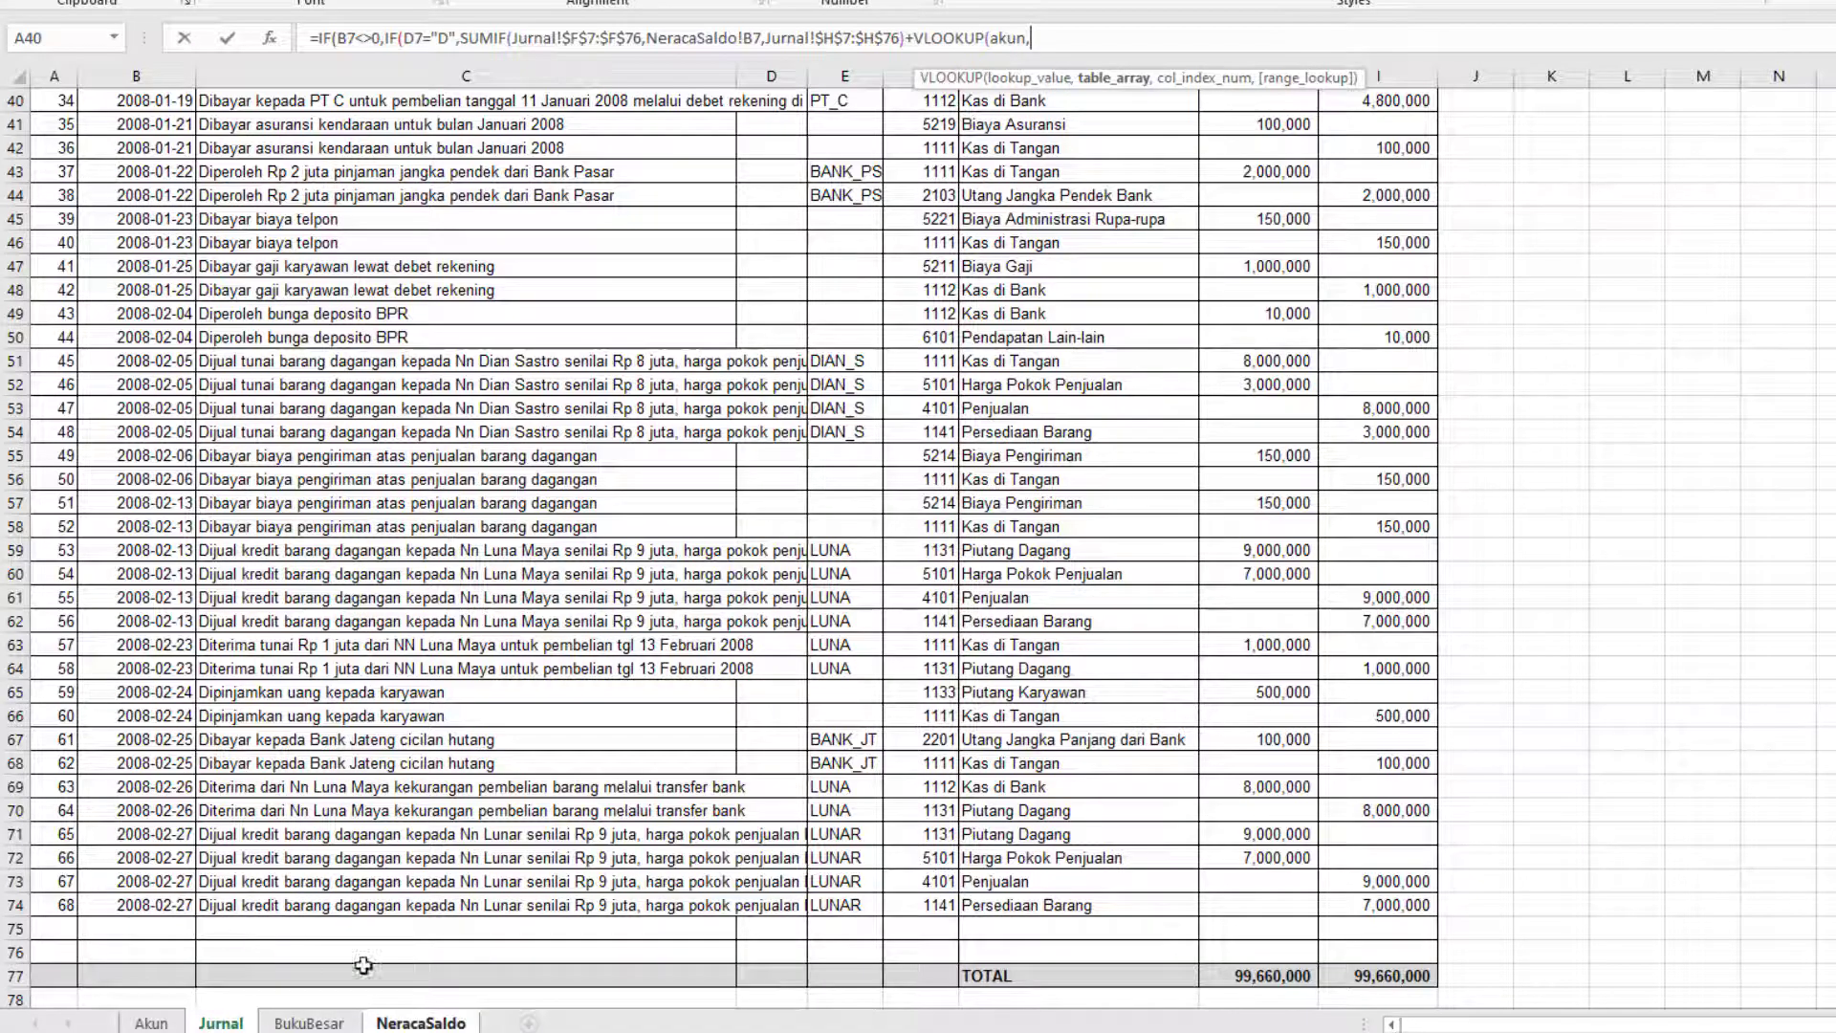
# Step: Complete the VLOOKUP with NeracaSaldo!B7 as second argument, column index 5 and range lookup 0
pyautogui.click(421, 1022)
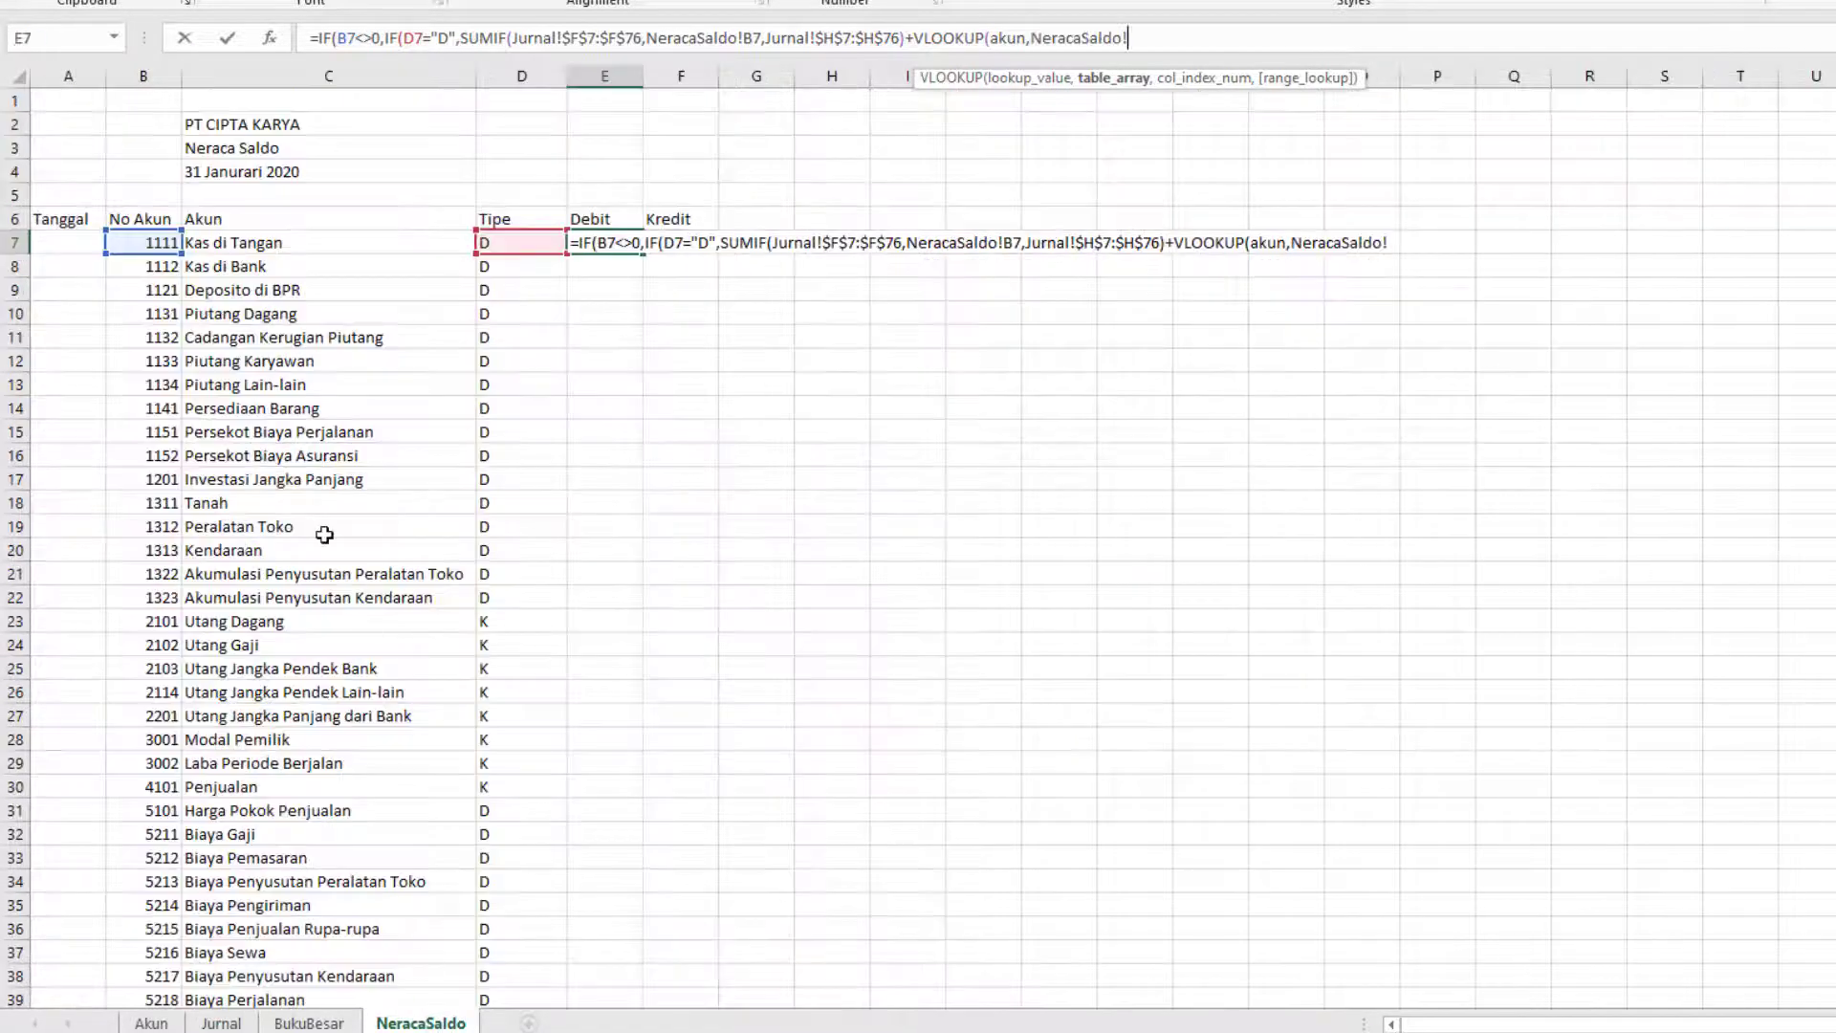
pyautogui.click(153, 243)
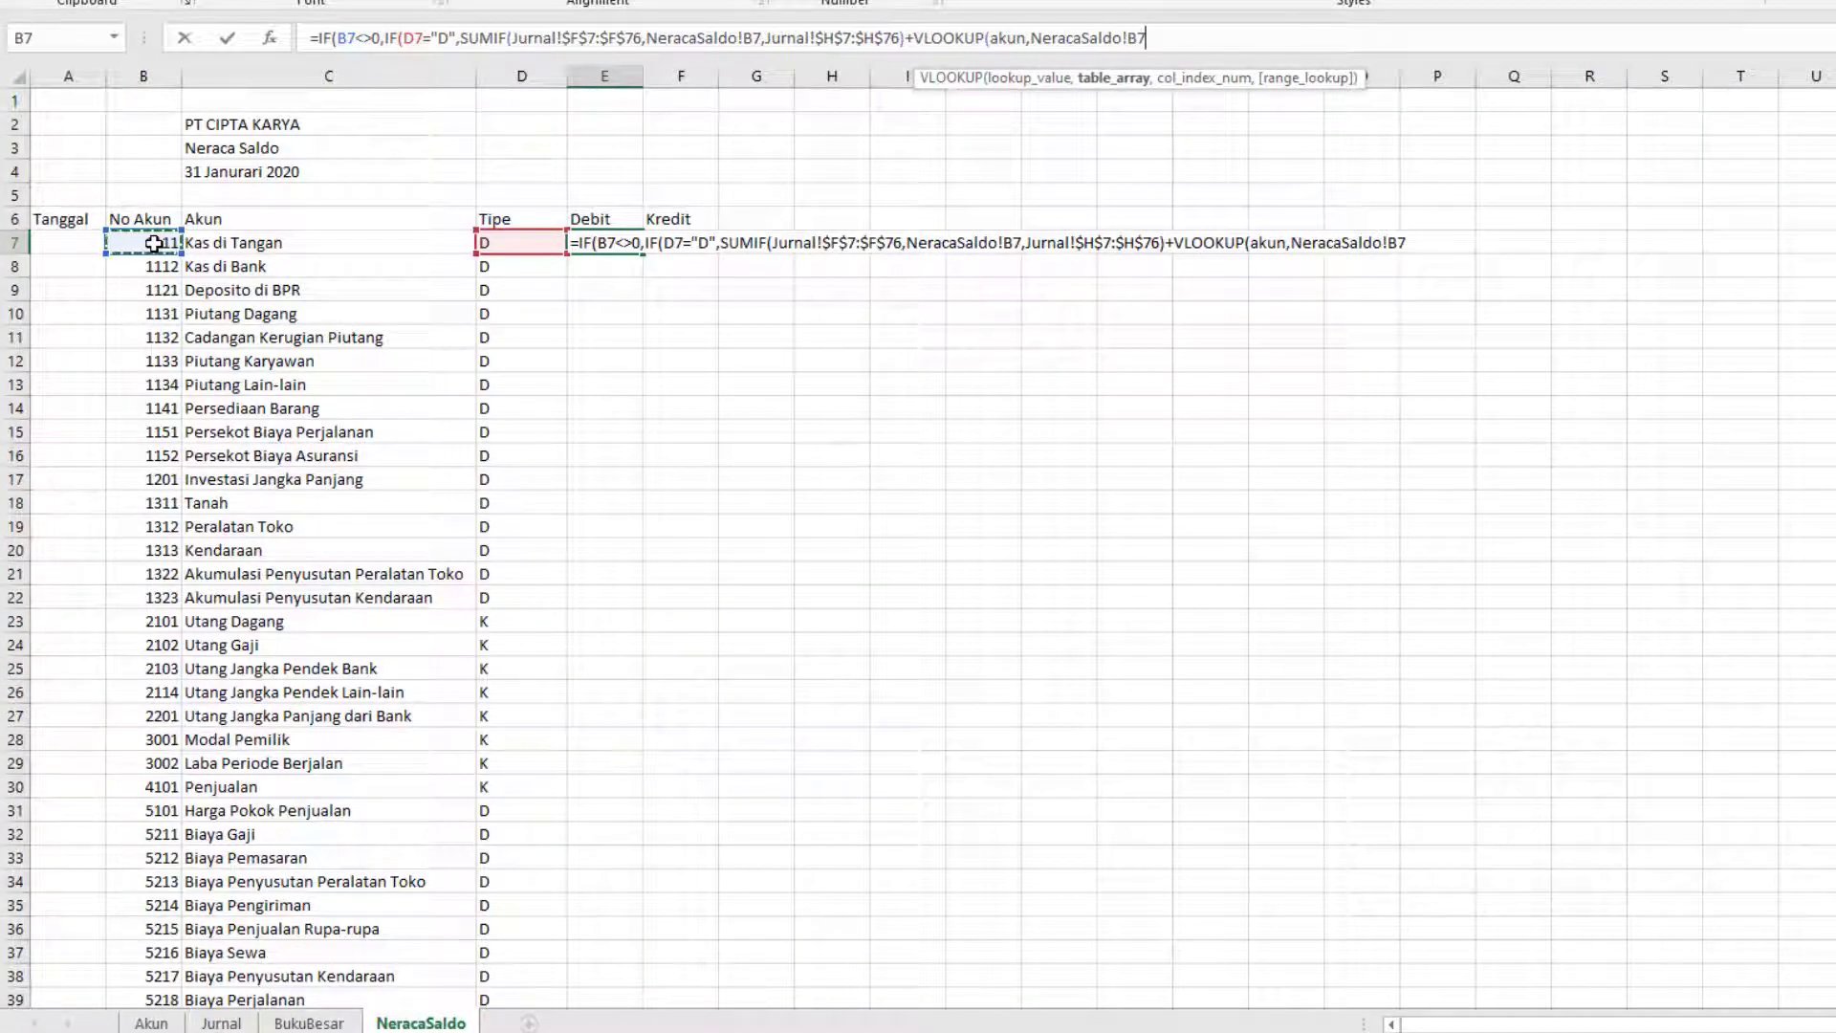
pyautogui.write(',')
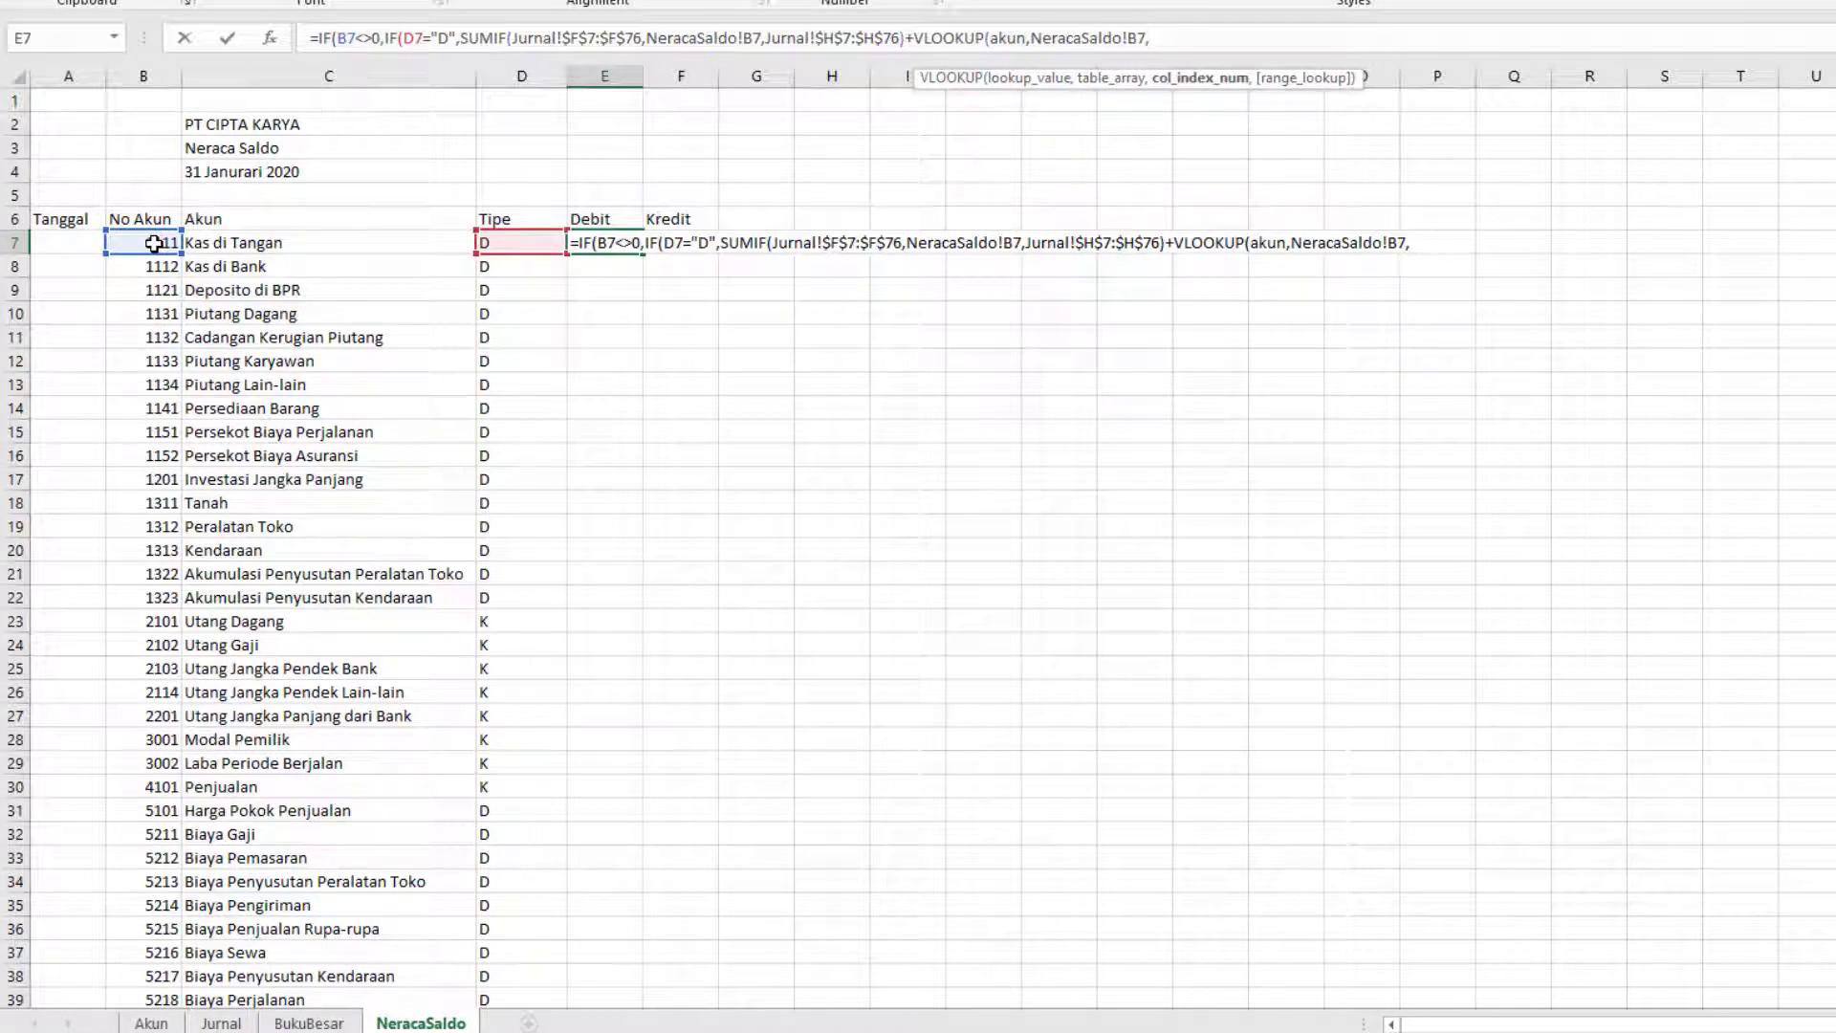
pyautogui.write('5,0')
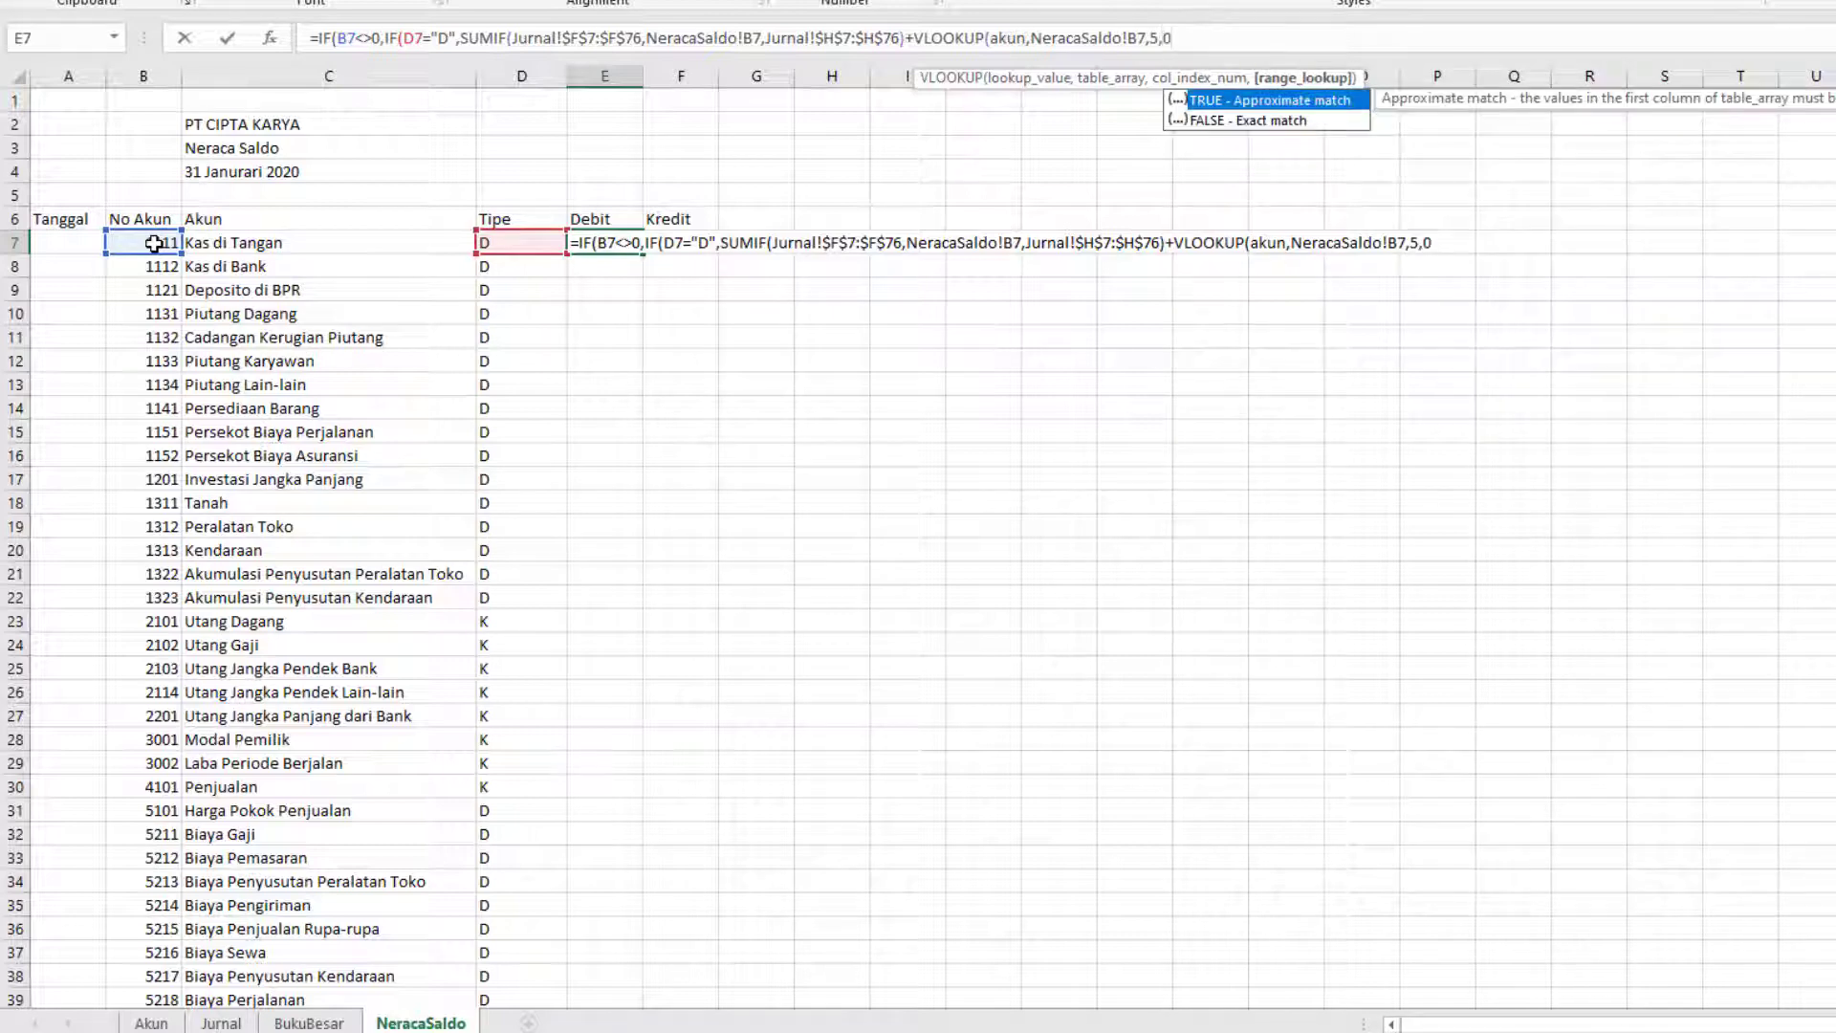
pyautogui.write('0')
pyautogui.press('BackSpace')
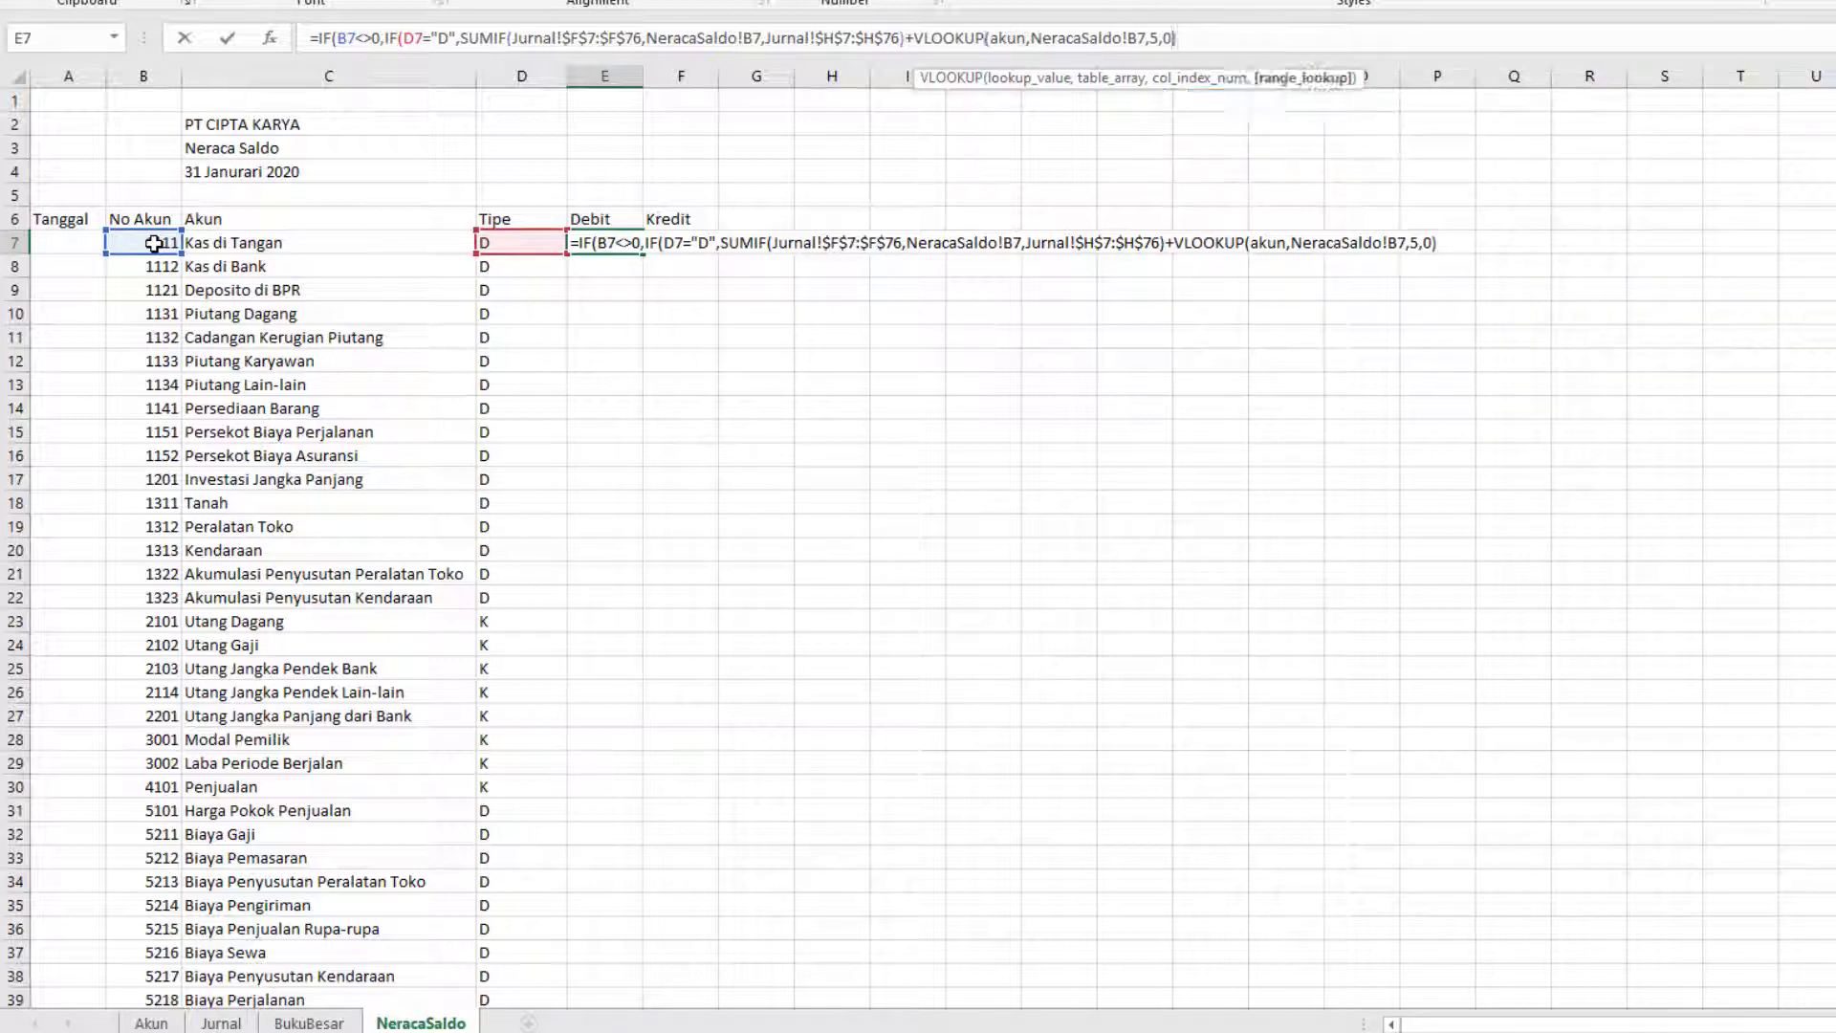
pyautogui.write(')')
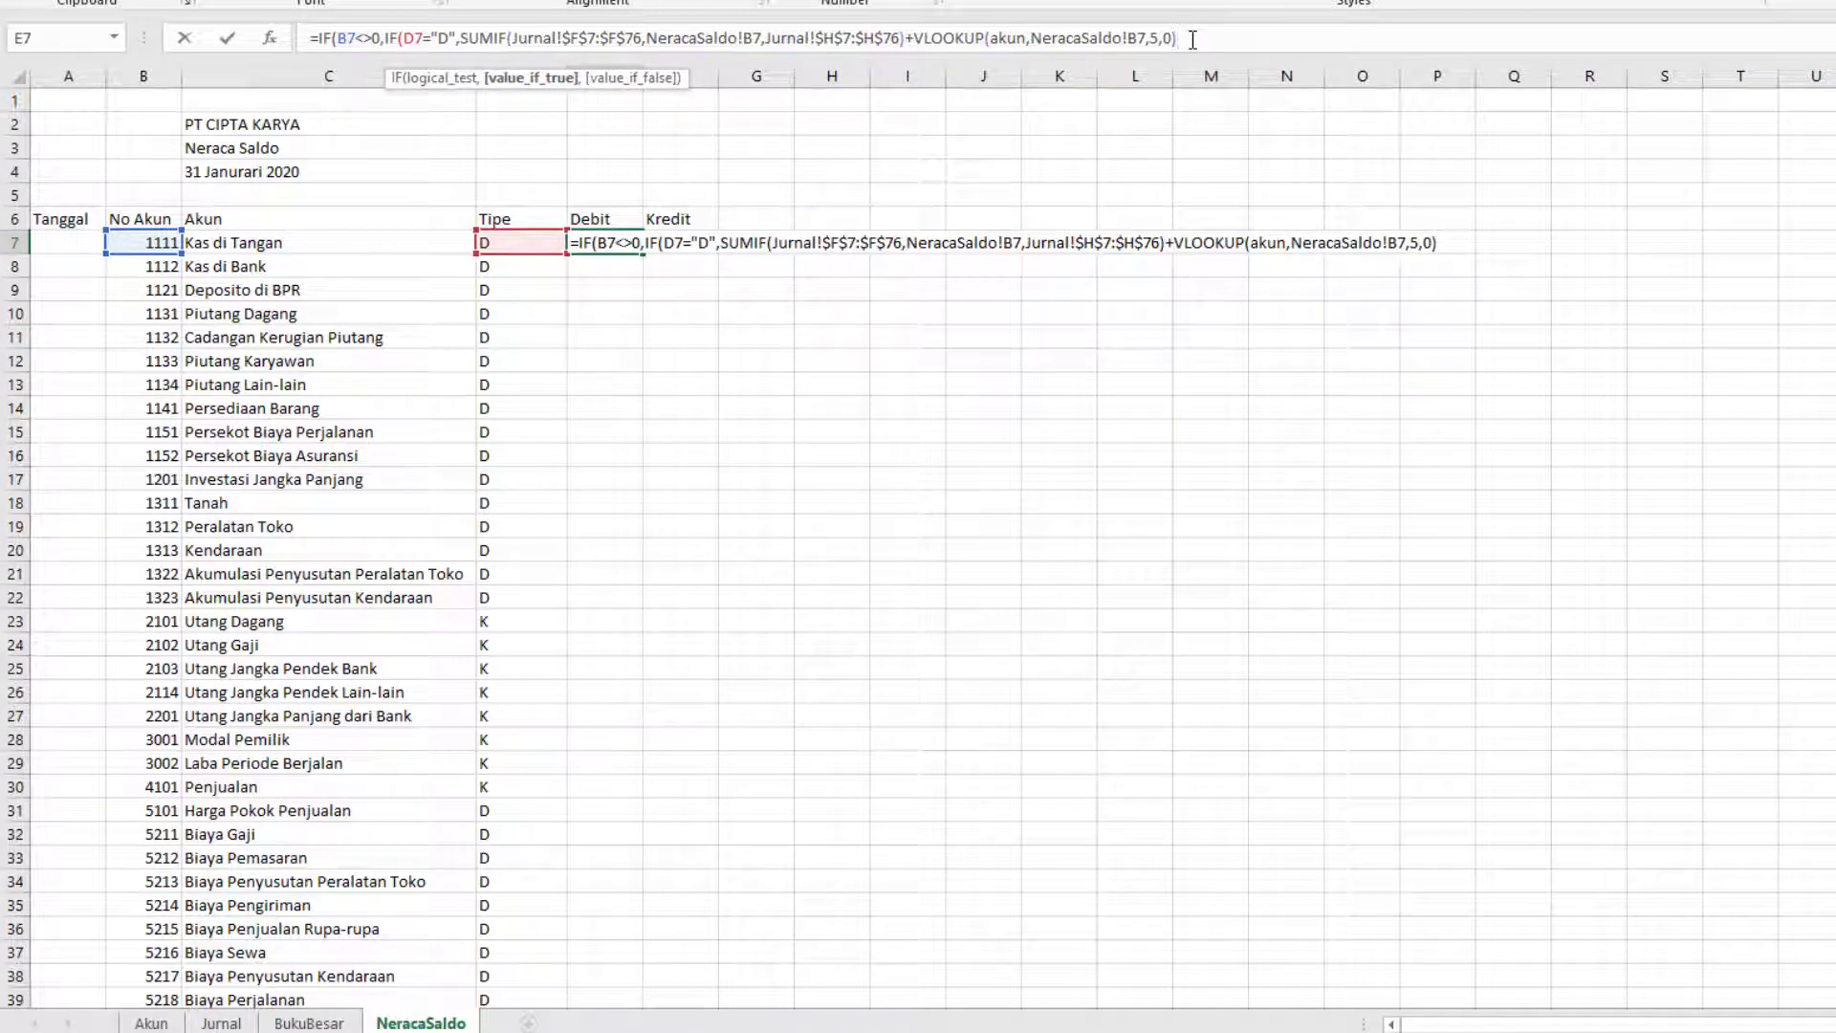
# Step: Subtract a second SUMIF that uses the Jurnal No Ref column as the absolute range Jurnal!$F$7:$F$76
pyautogui.write('-')
pyautogui.write('SU')
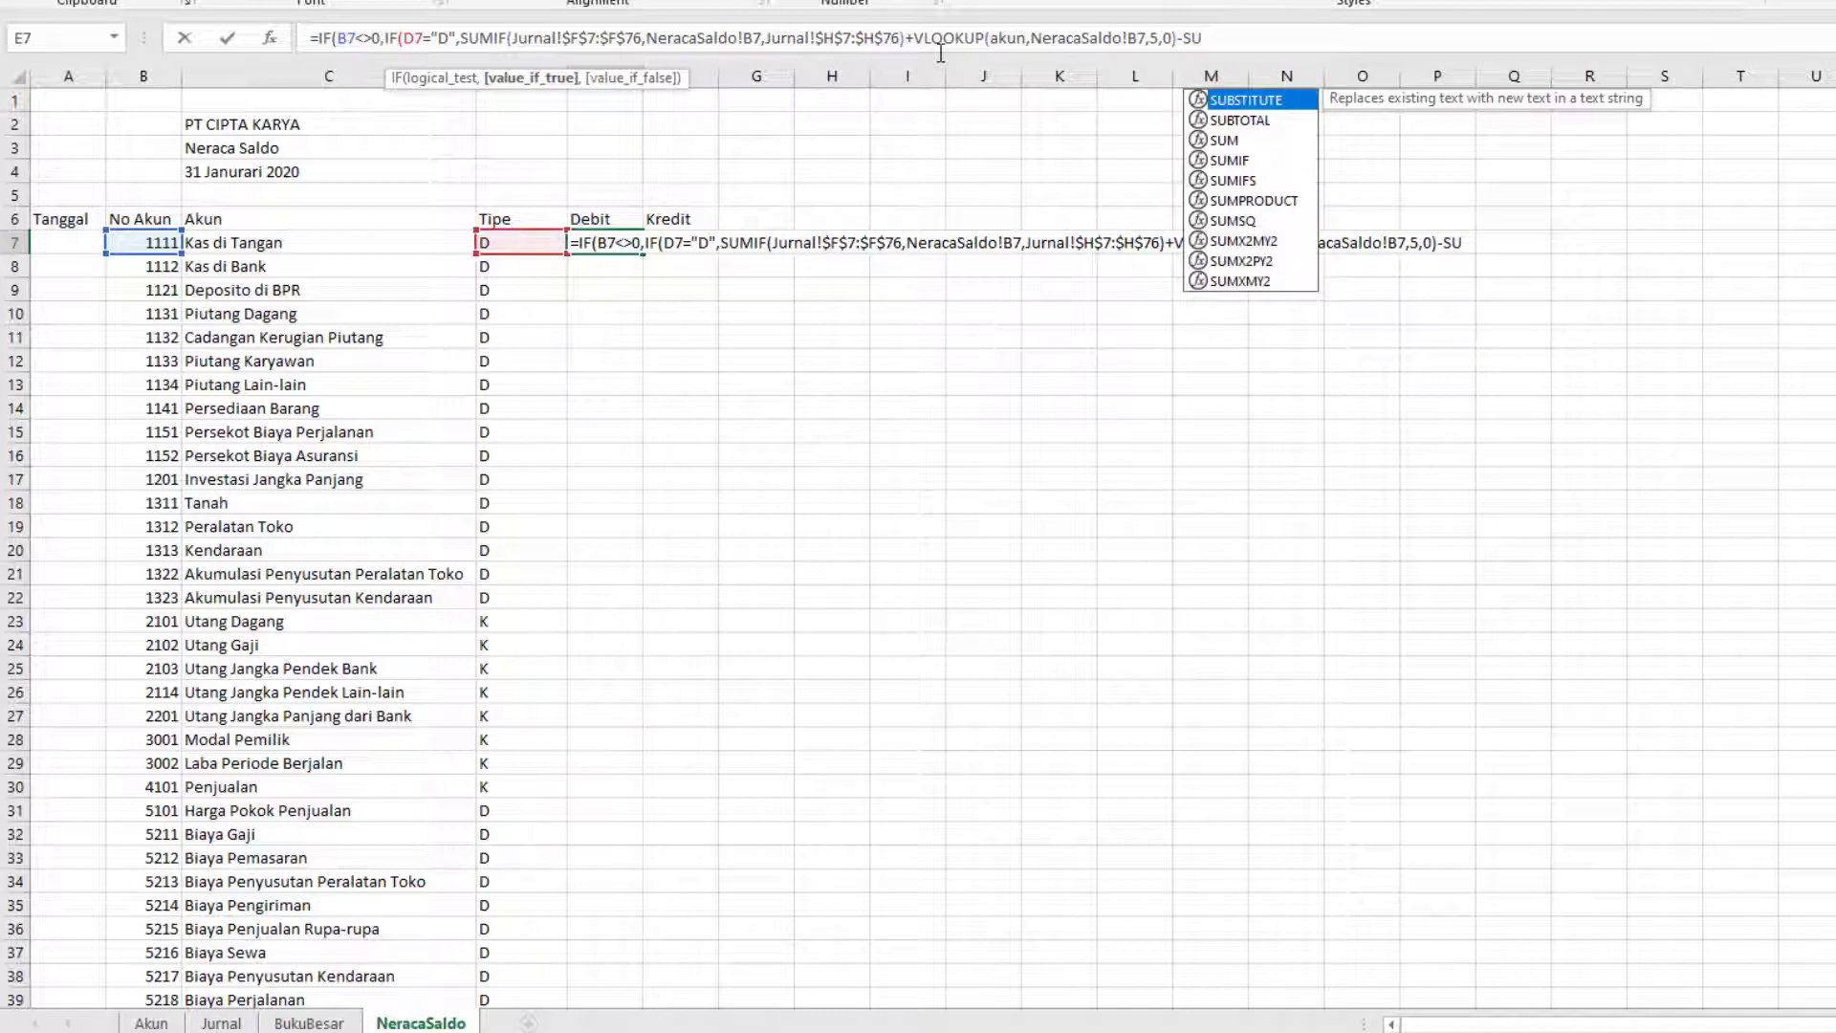
pyautogui.write('MIF(')
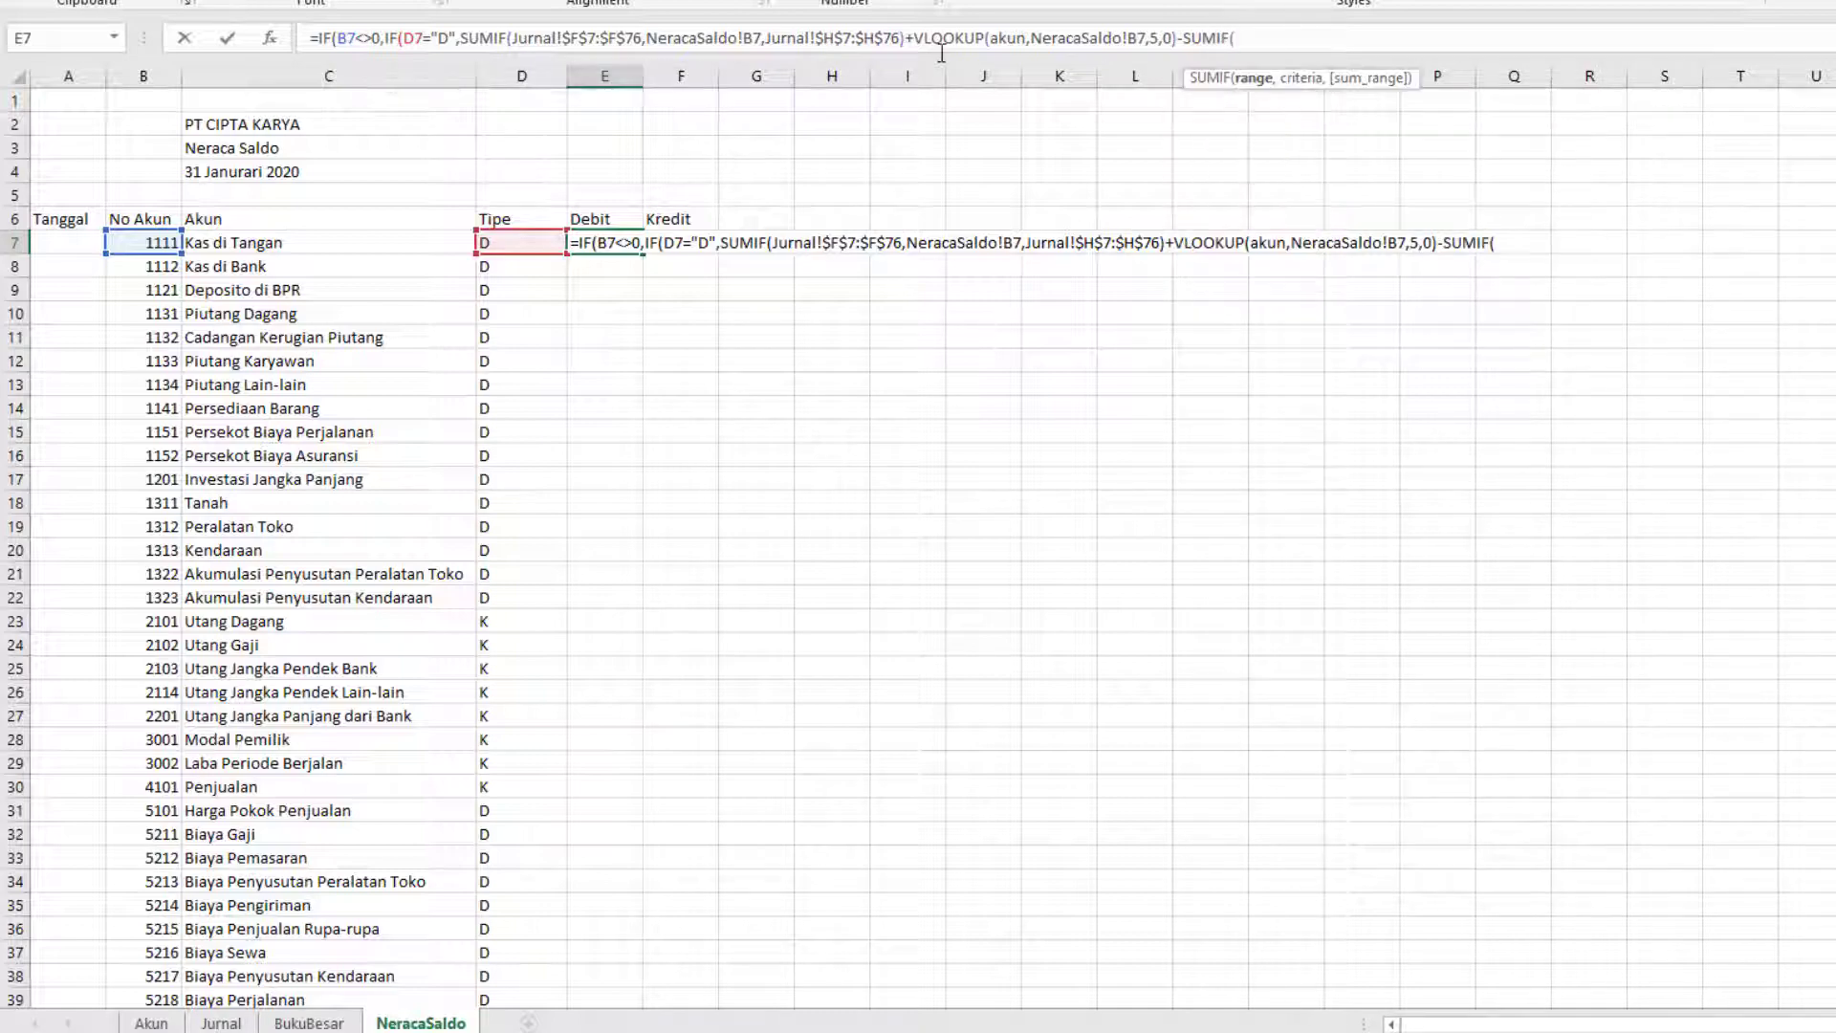
pyautogui.click(232, 1024)
pyautogui.scroll(13, 927, 243)
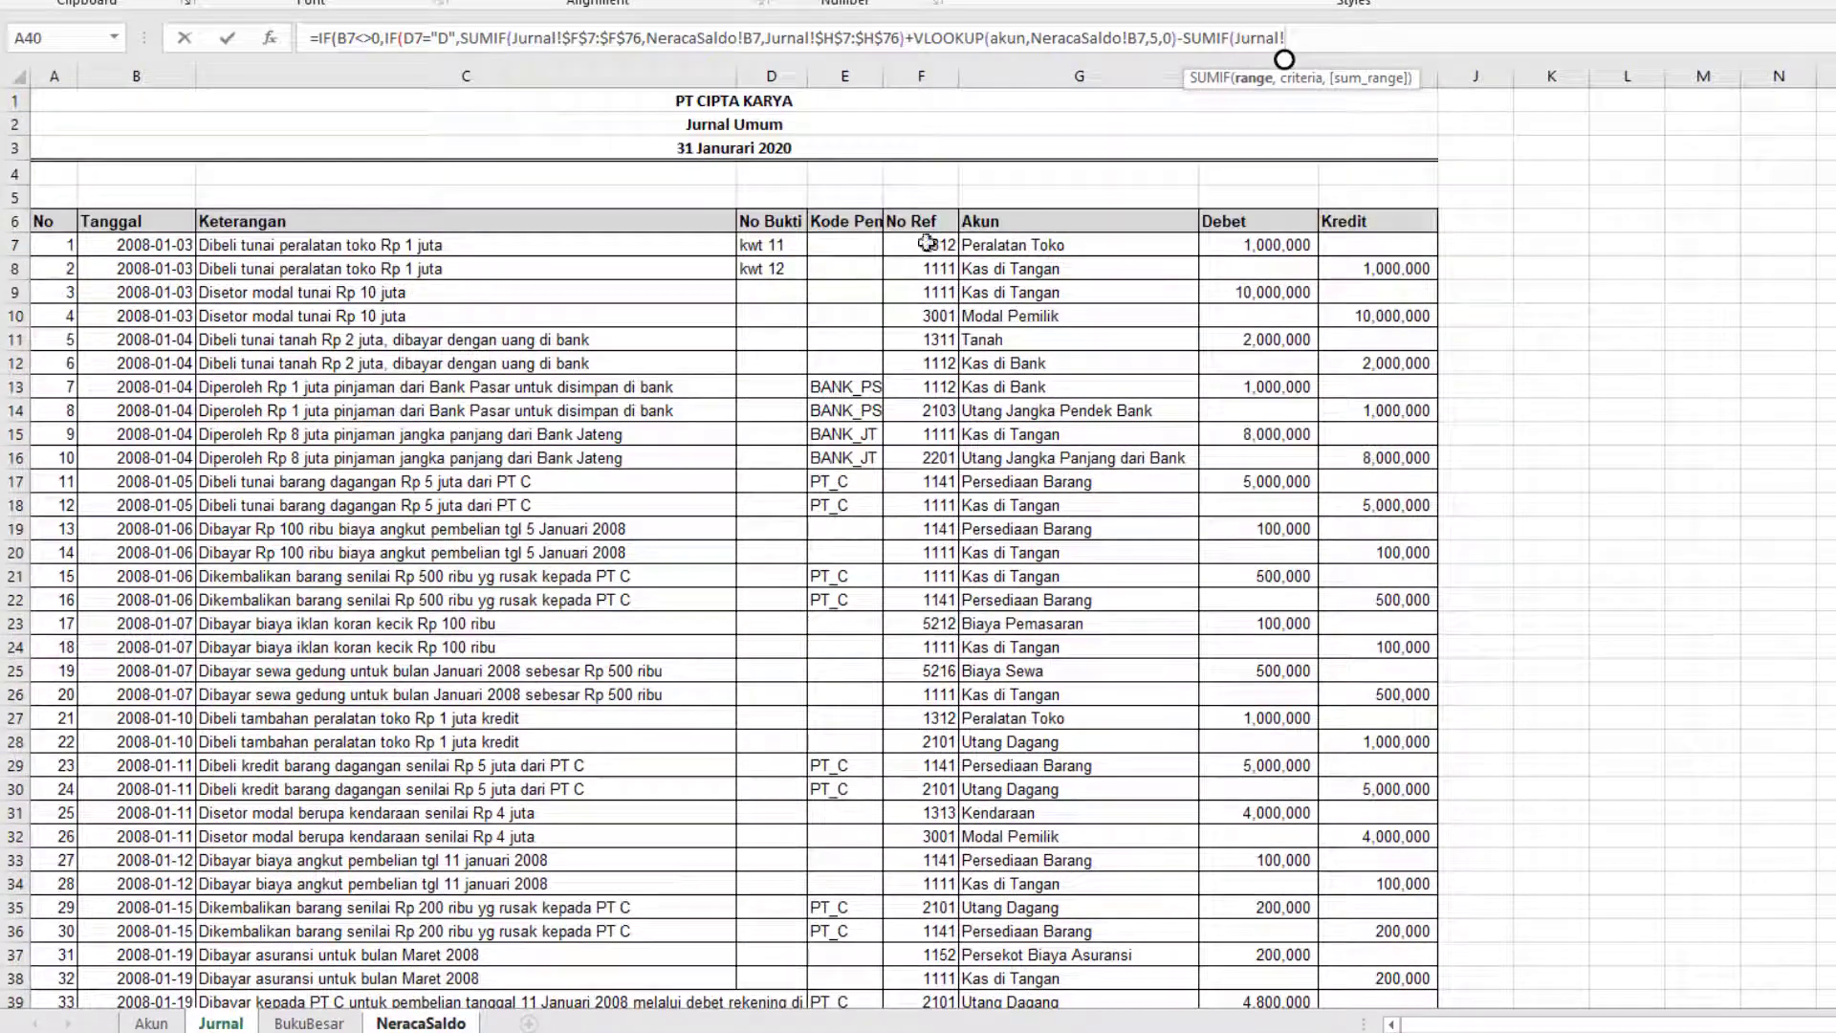
pyautogui.click(927, 243)
pyautogui.scroll(-16, 923, 741)
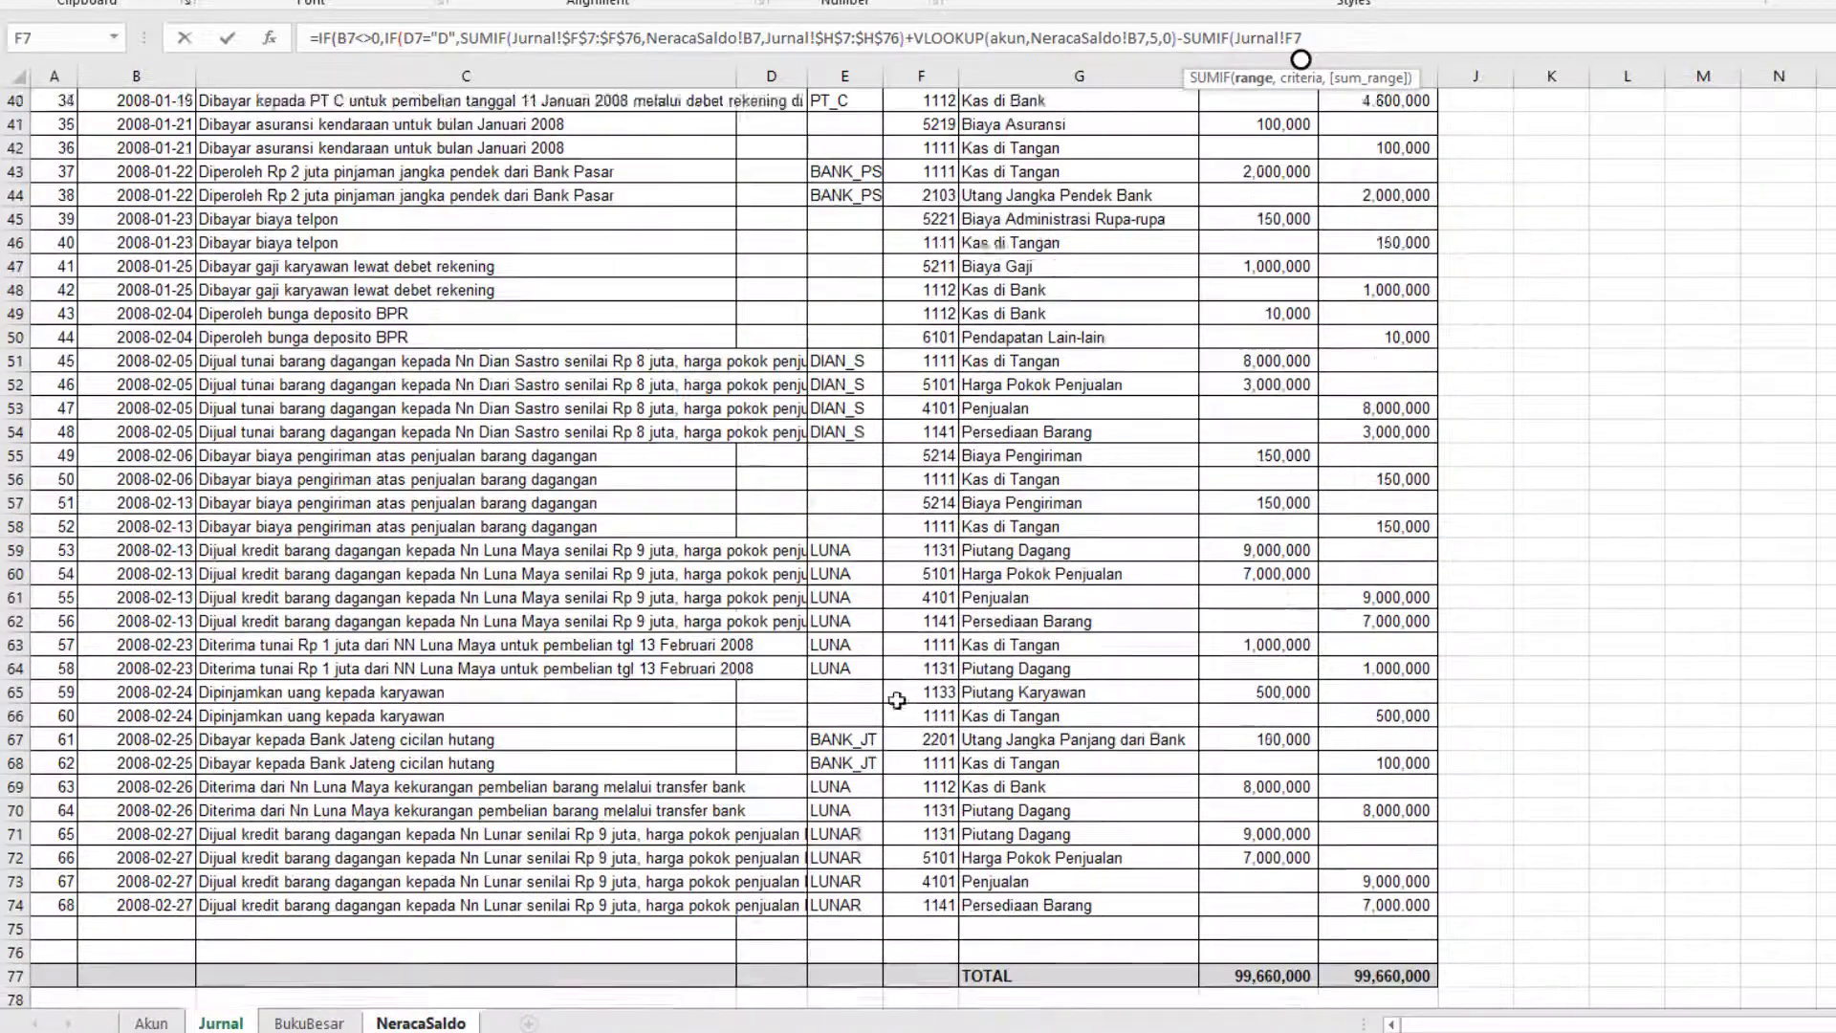
pyautogui.keyDown('shift'); pyautogui.click(923, 740); pyautogui.keyUp('shift')
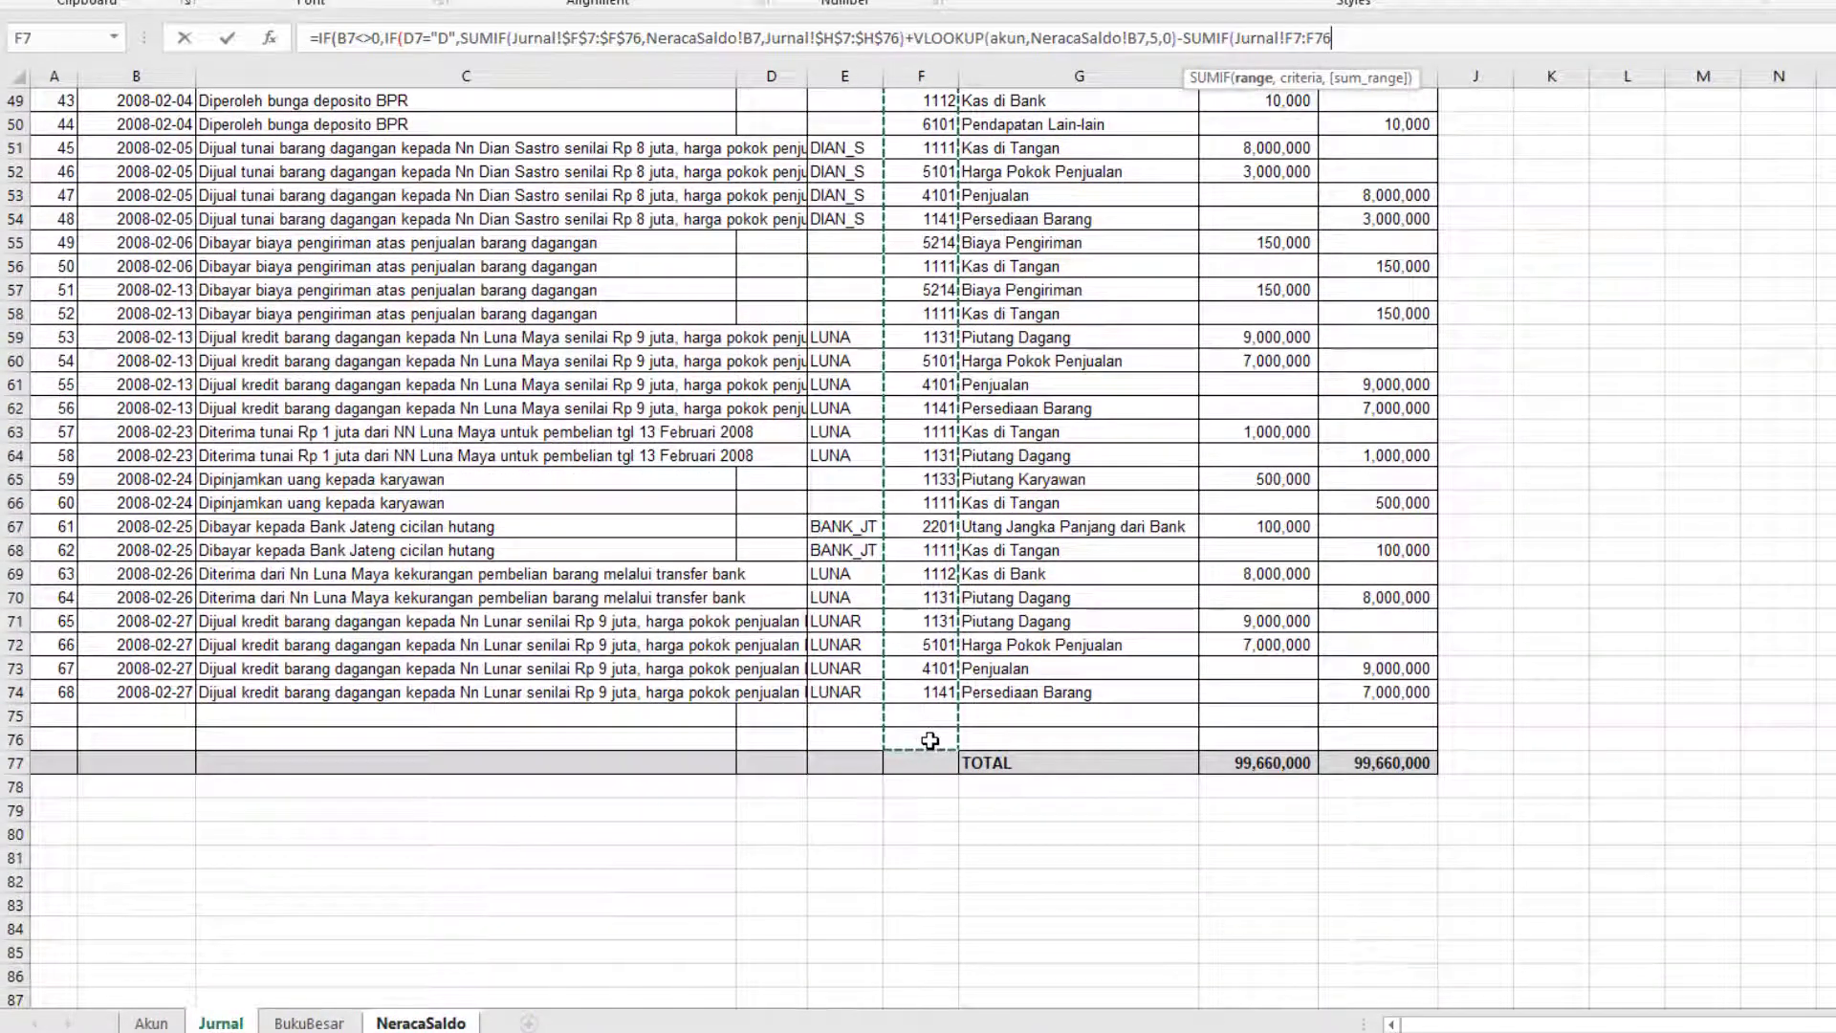
pyautogui.press('F4')
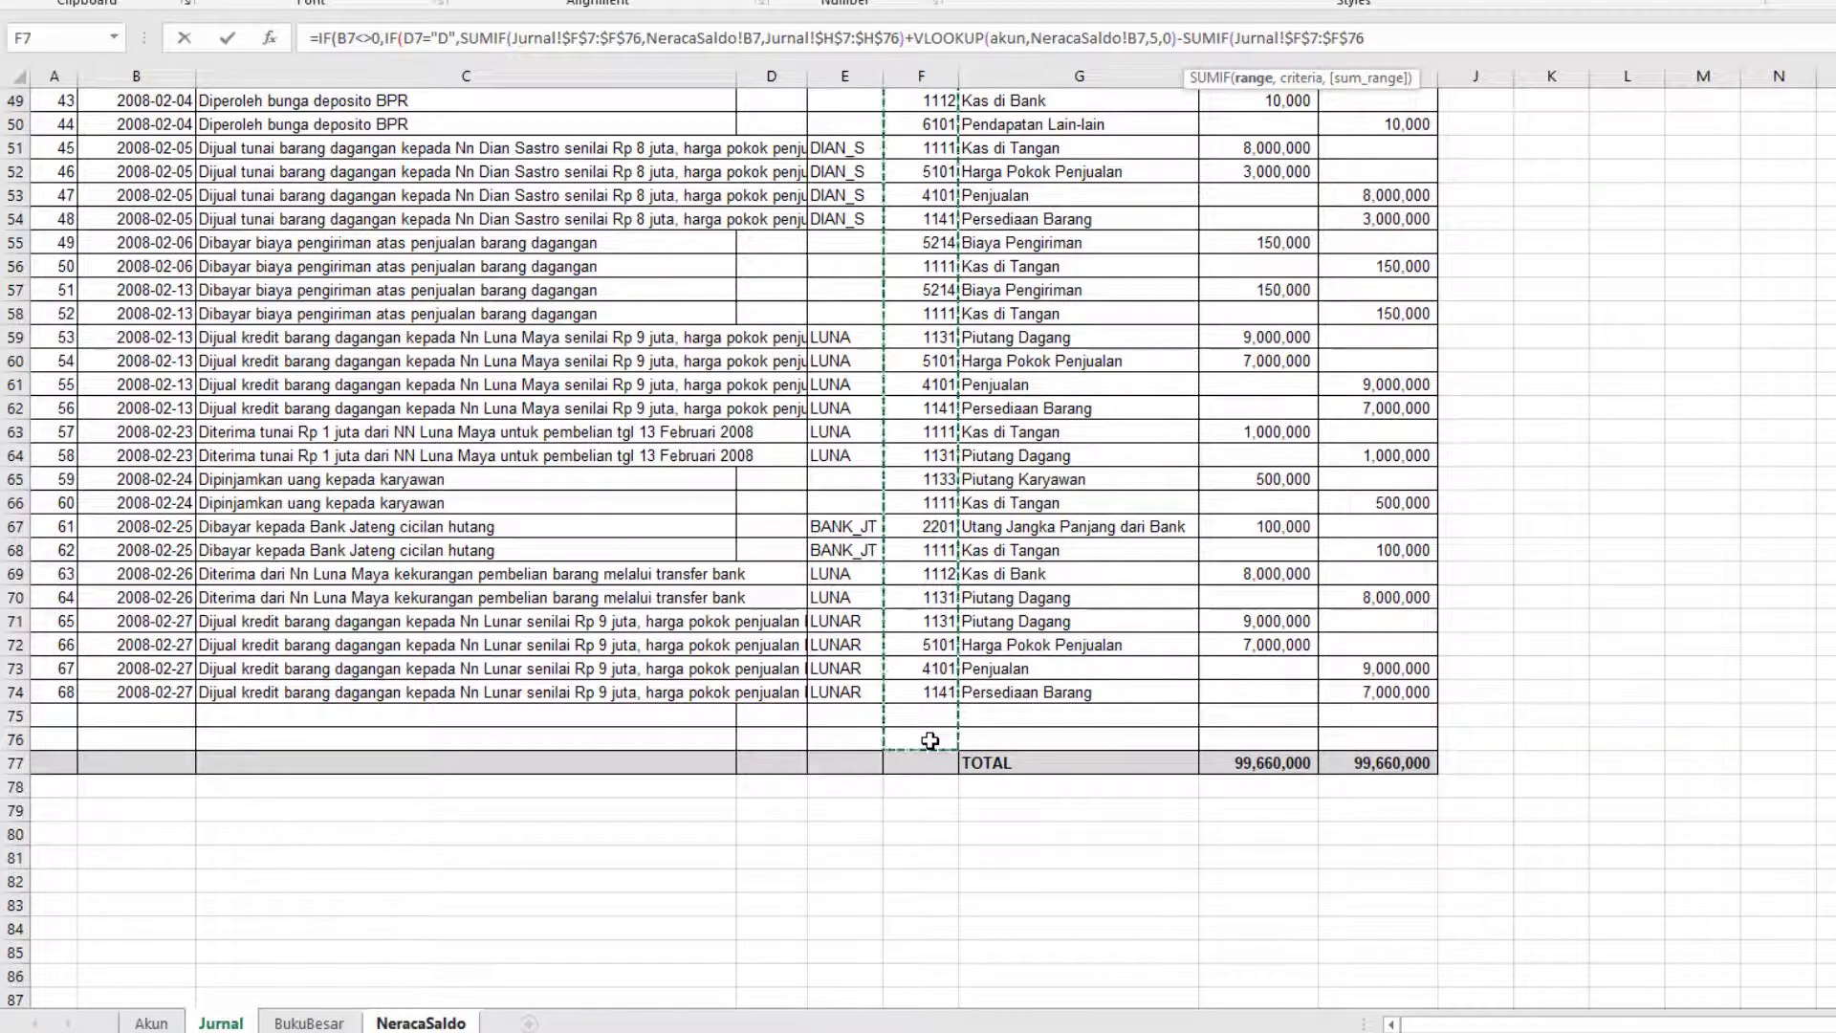
# Step: Set the second SUMIF's criteria to the account number in NeracaSaldo!B7
pyautogui.write(',')
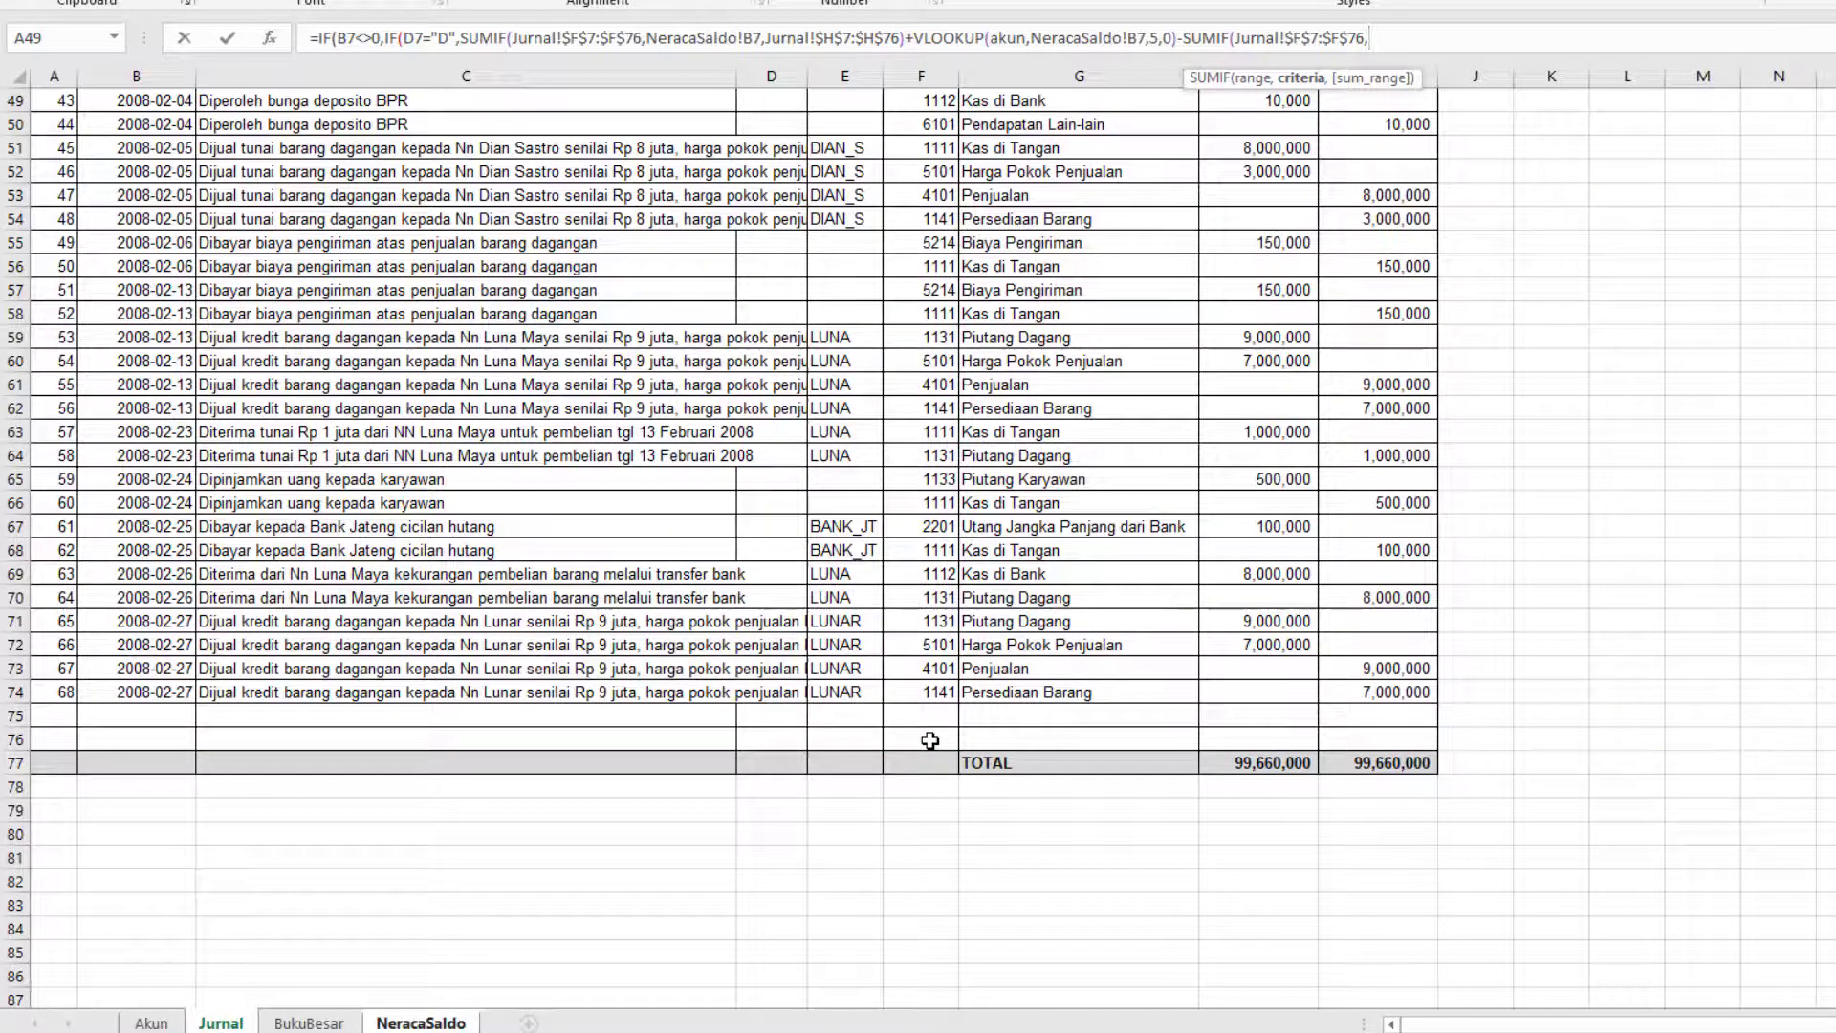
pyautogui.click(448, 1022)
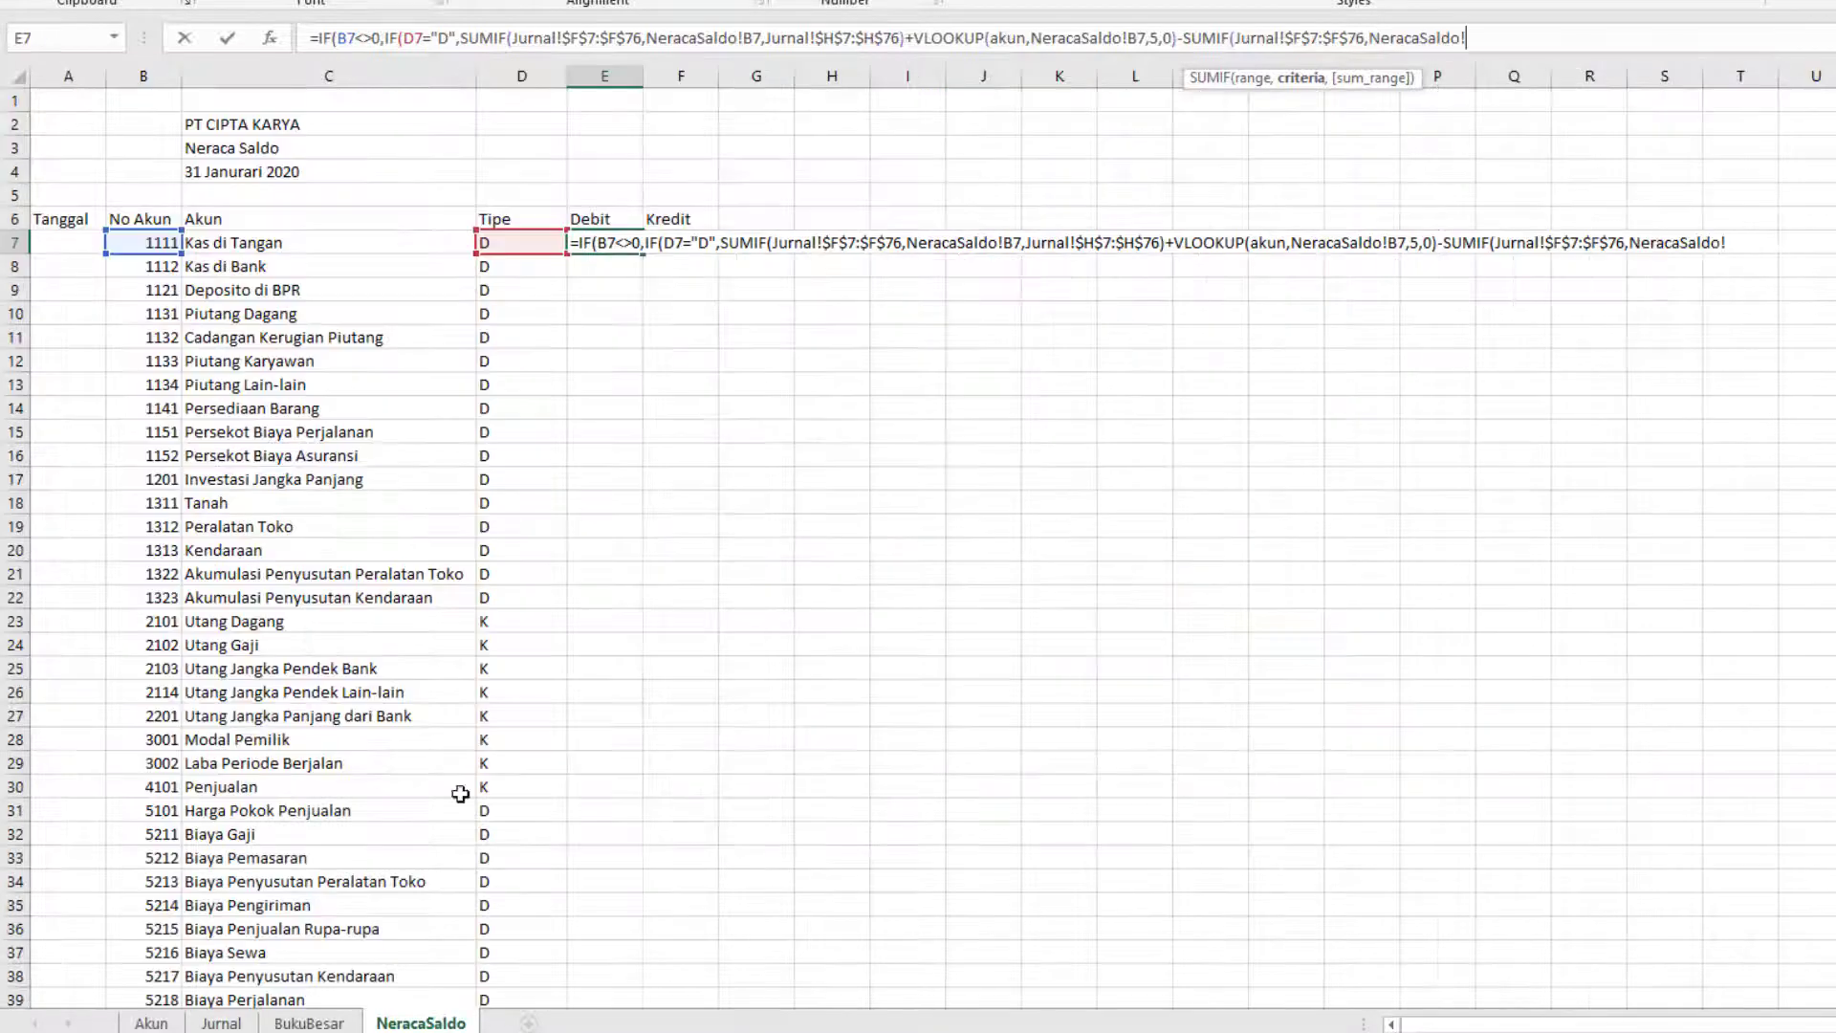
pyautogui.click(156, 243)
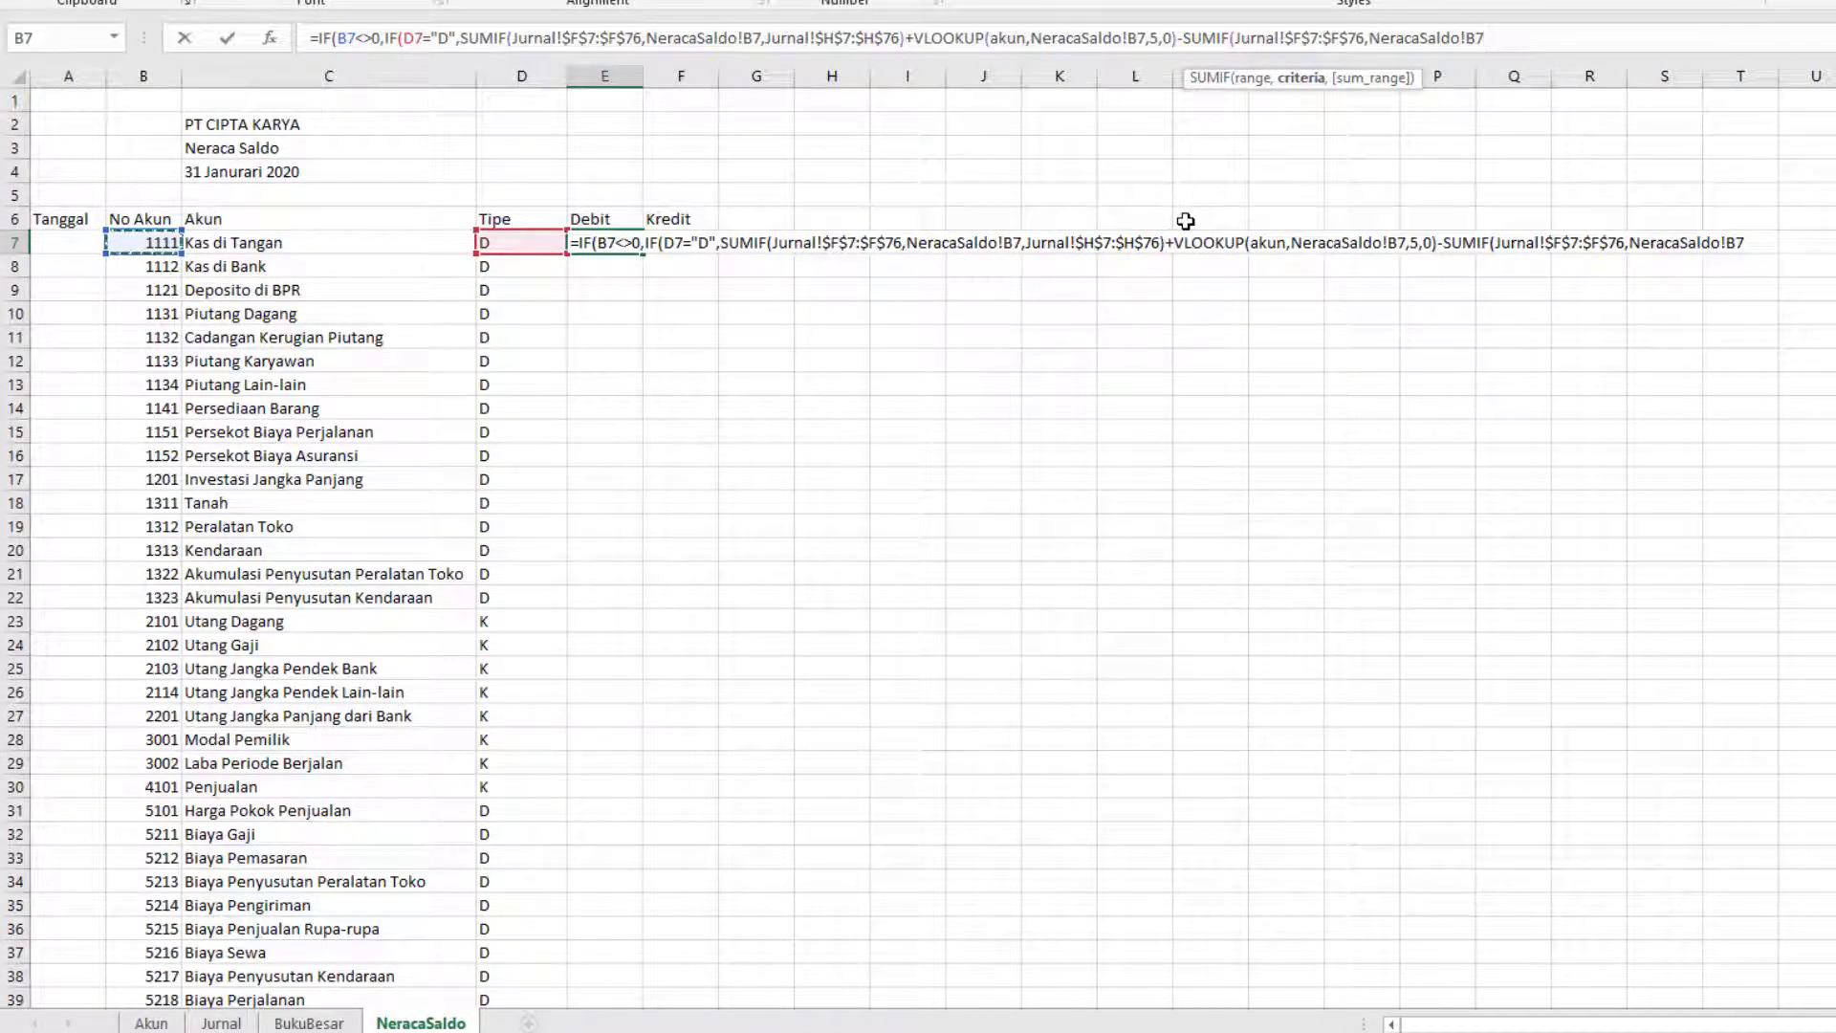
# Step: Set the second SUMIF's sum range to the Jurnal Kredit column as the absolute reference Jurnal!$I$7:$I$76 and close the function
pyautogui.write(',')
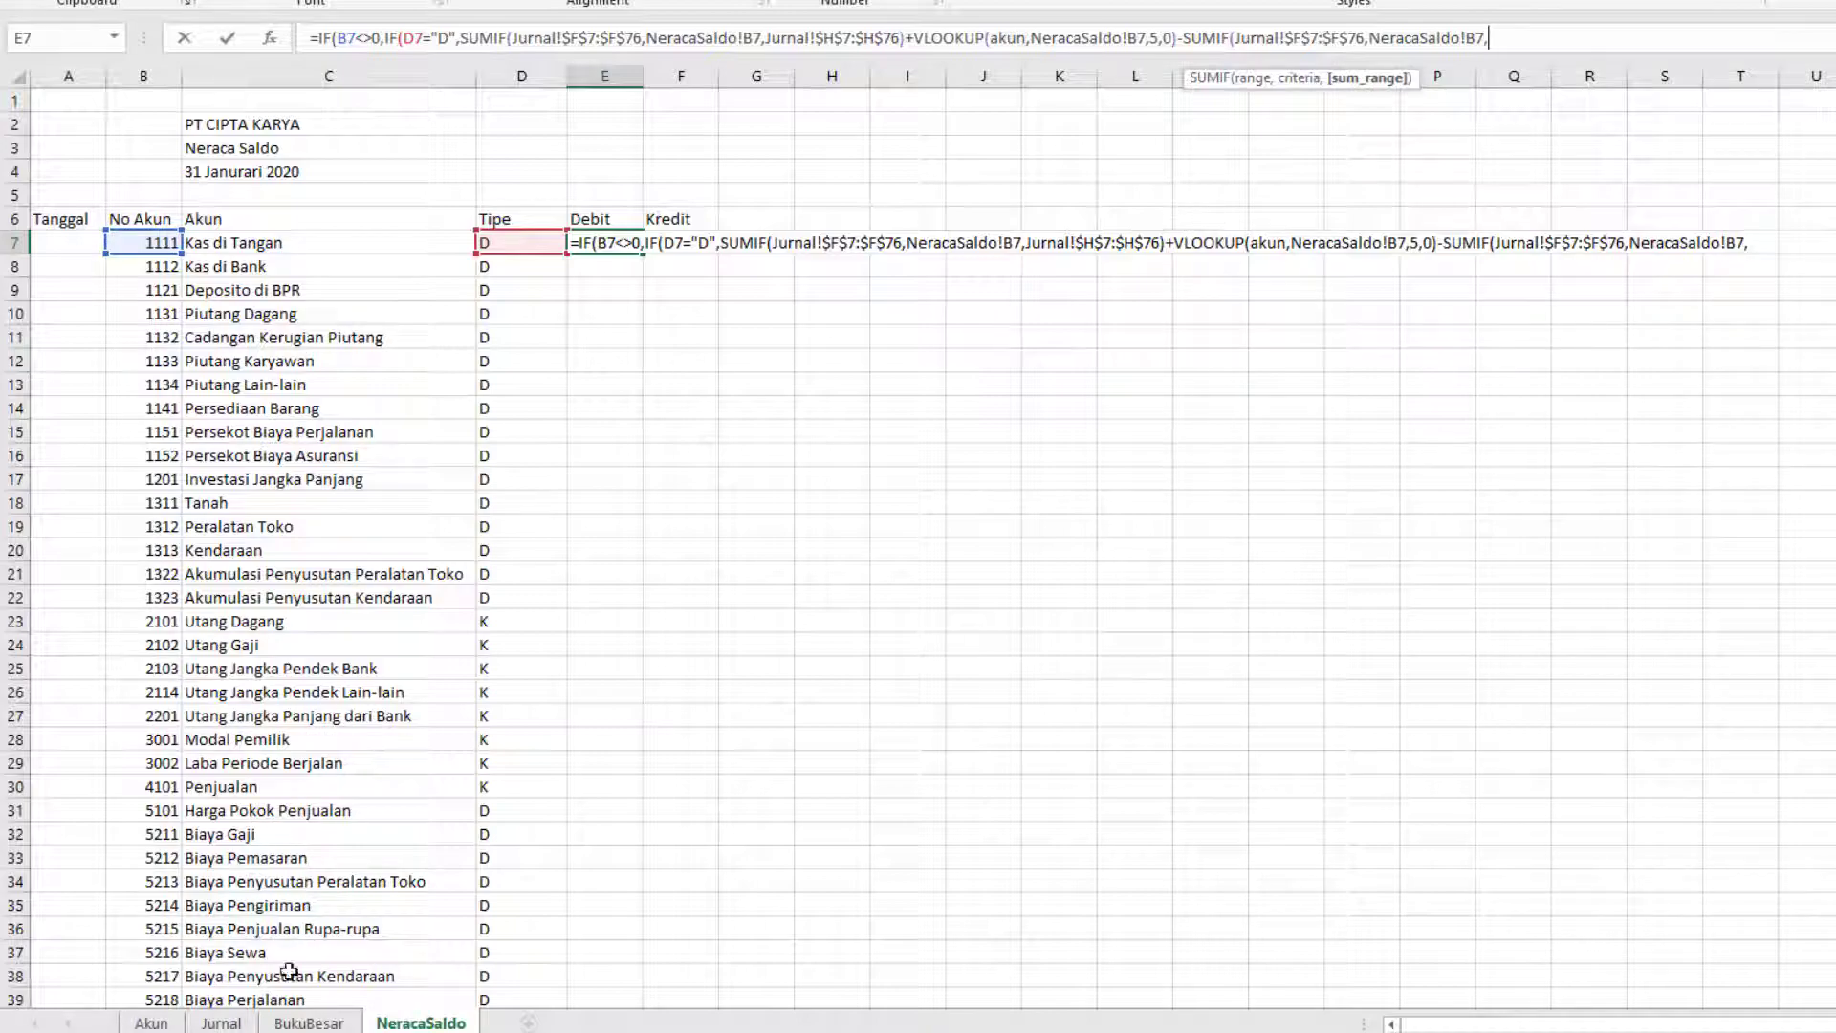
pyautogui.click(221, 1022)
pyautogui.scroll(13, 1233, 578)
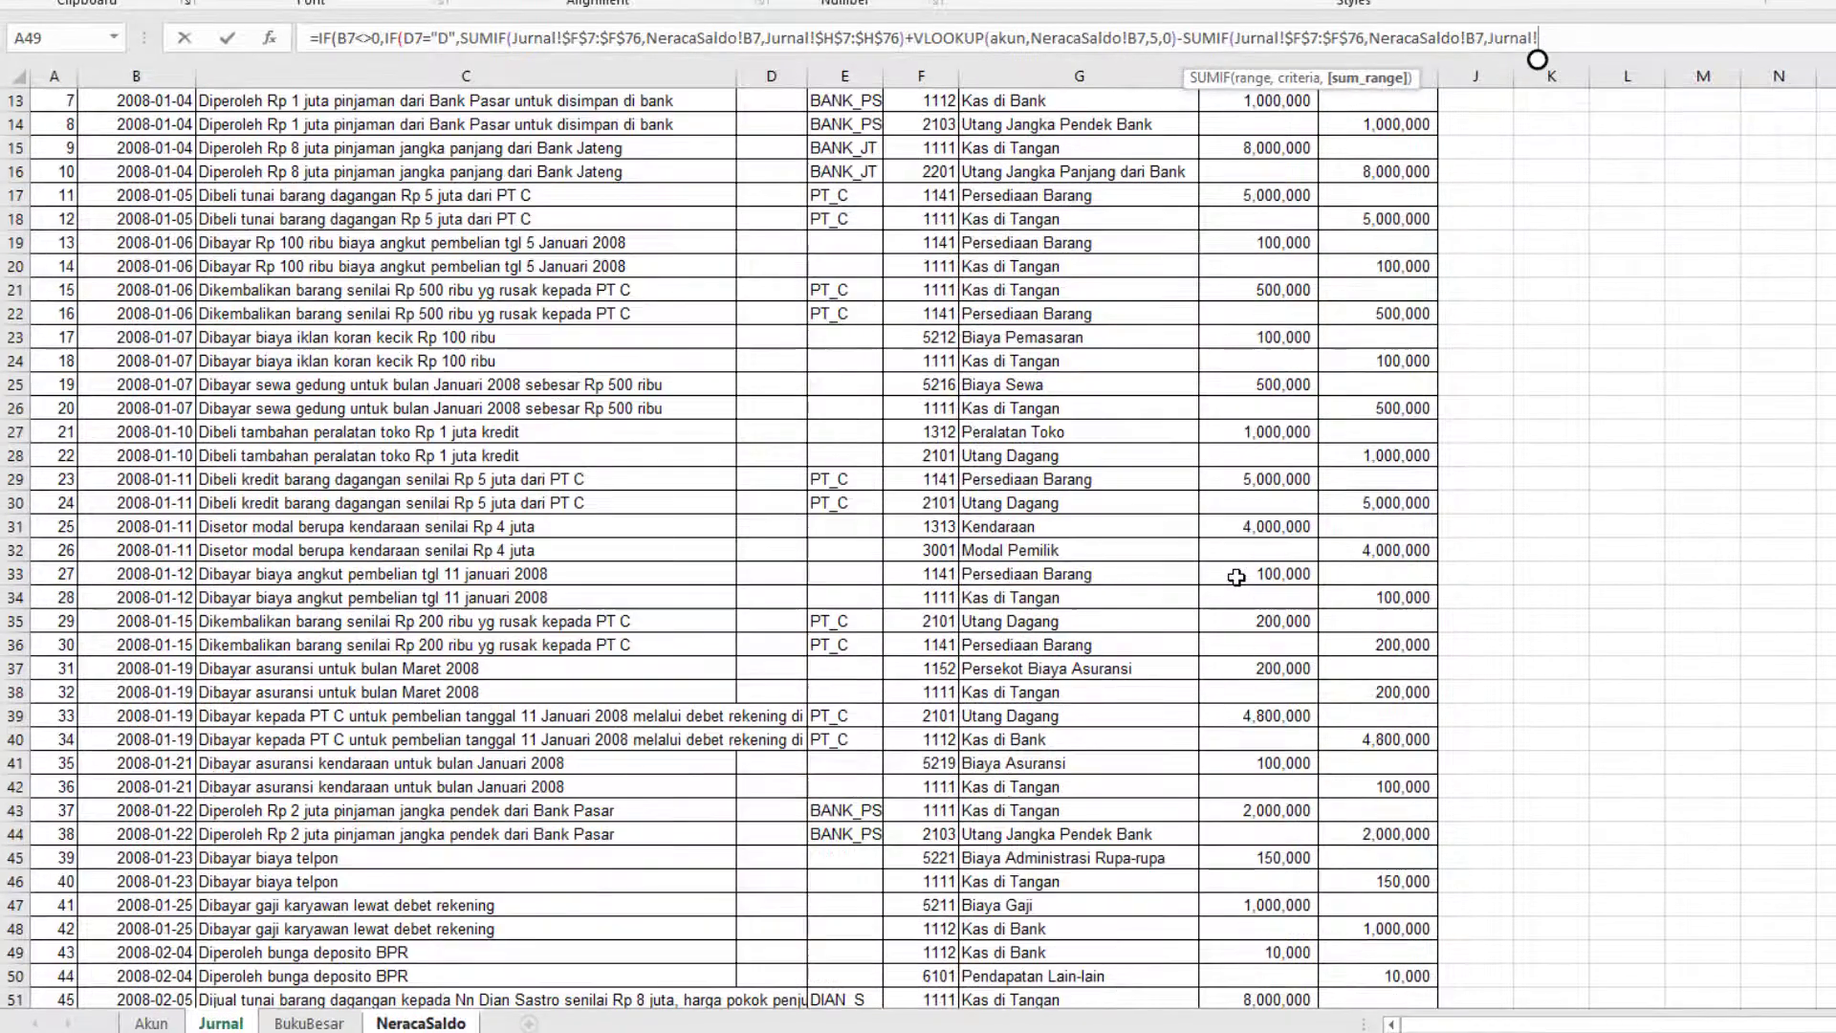
pyautogui.scroll(4, 1237, 577)
pyautogui.click(1379, 248)
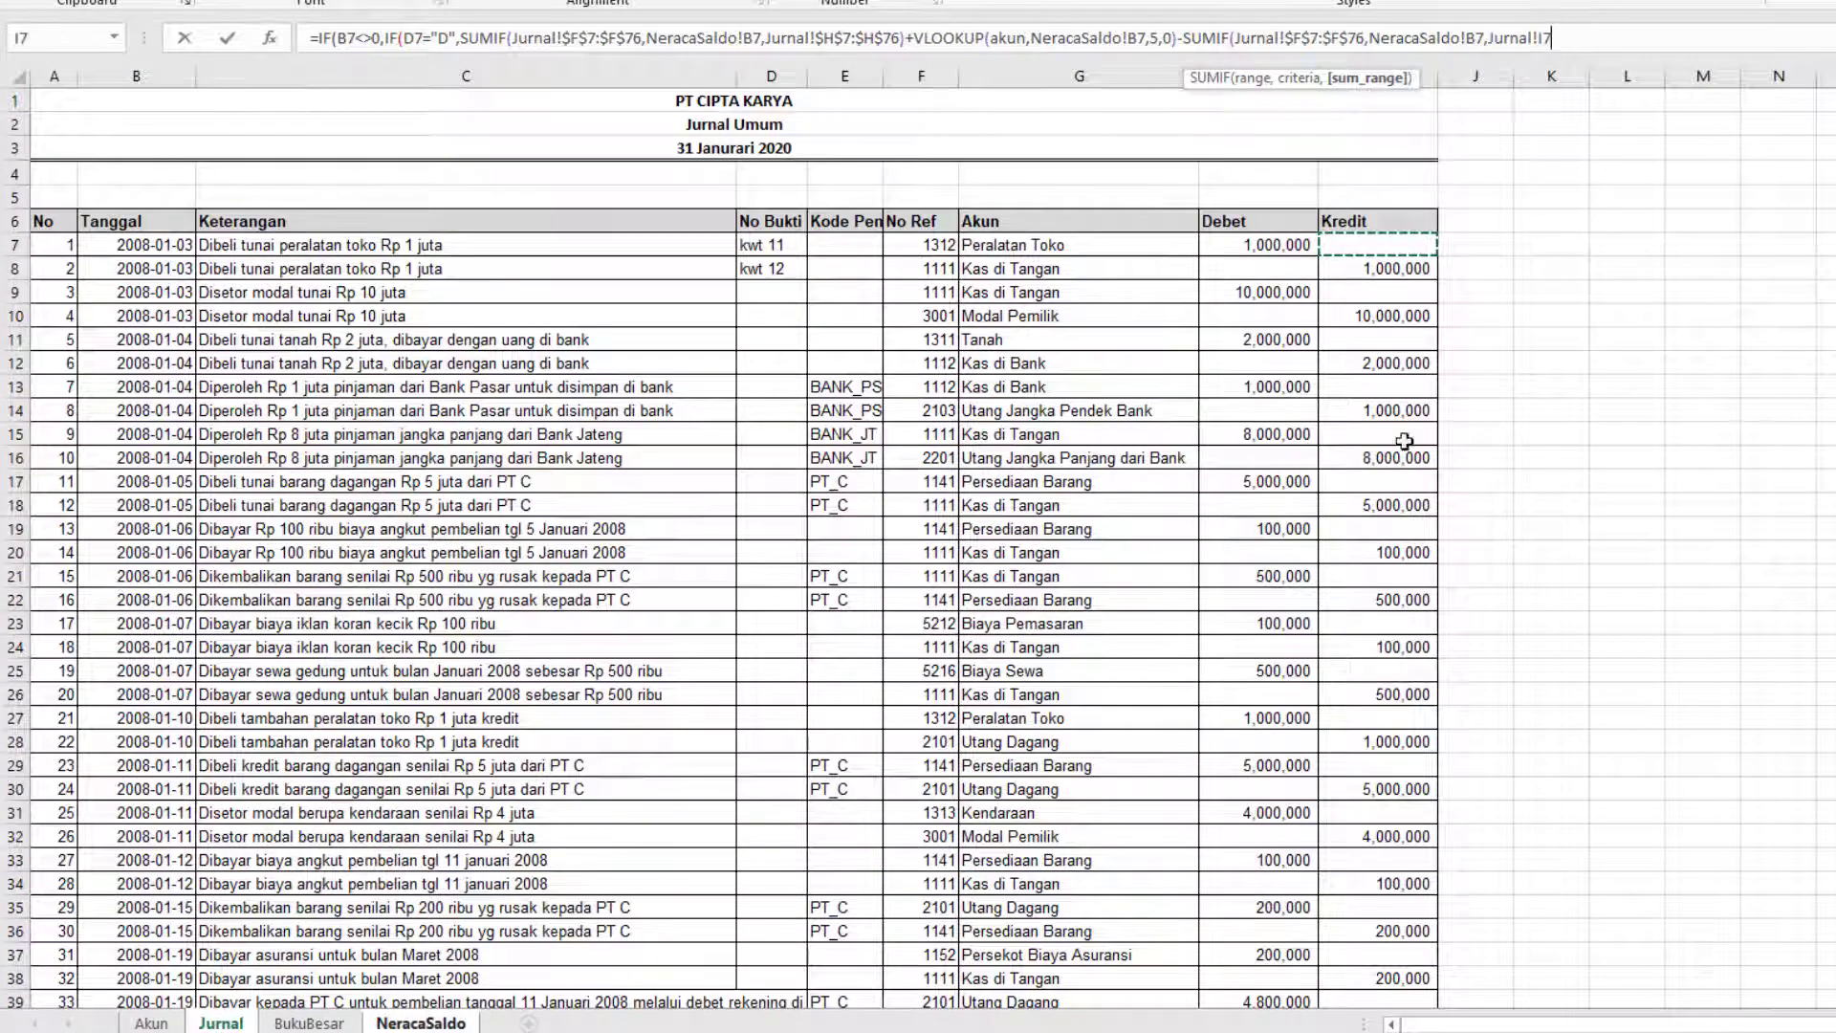
pyautogui.scroll(-17, 1403, 441)
pyautogui.keyDown('shift'); pyautogui.click(1401, 668); pyautogui.keyUp('shift')
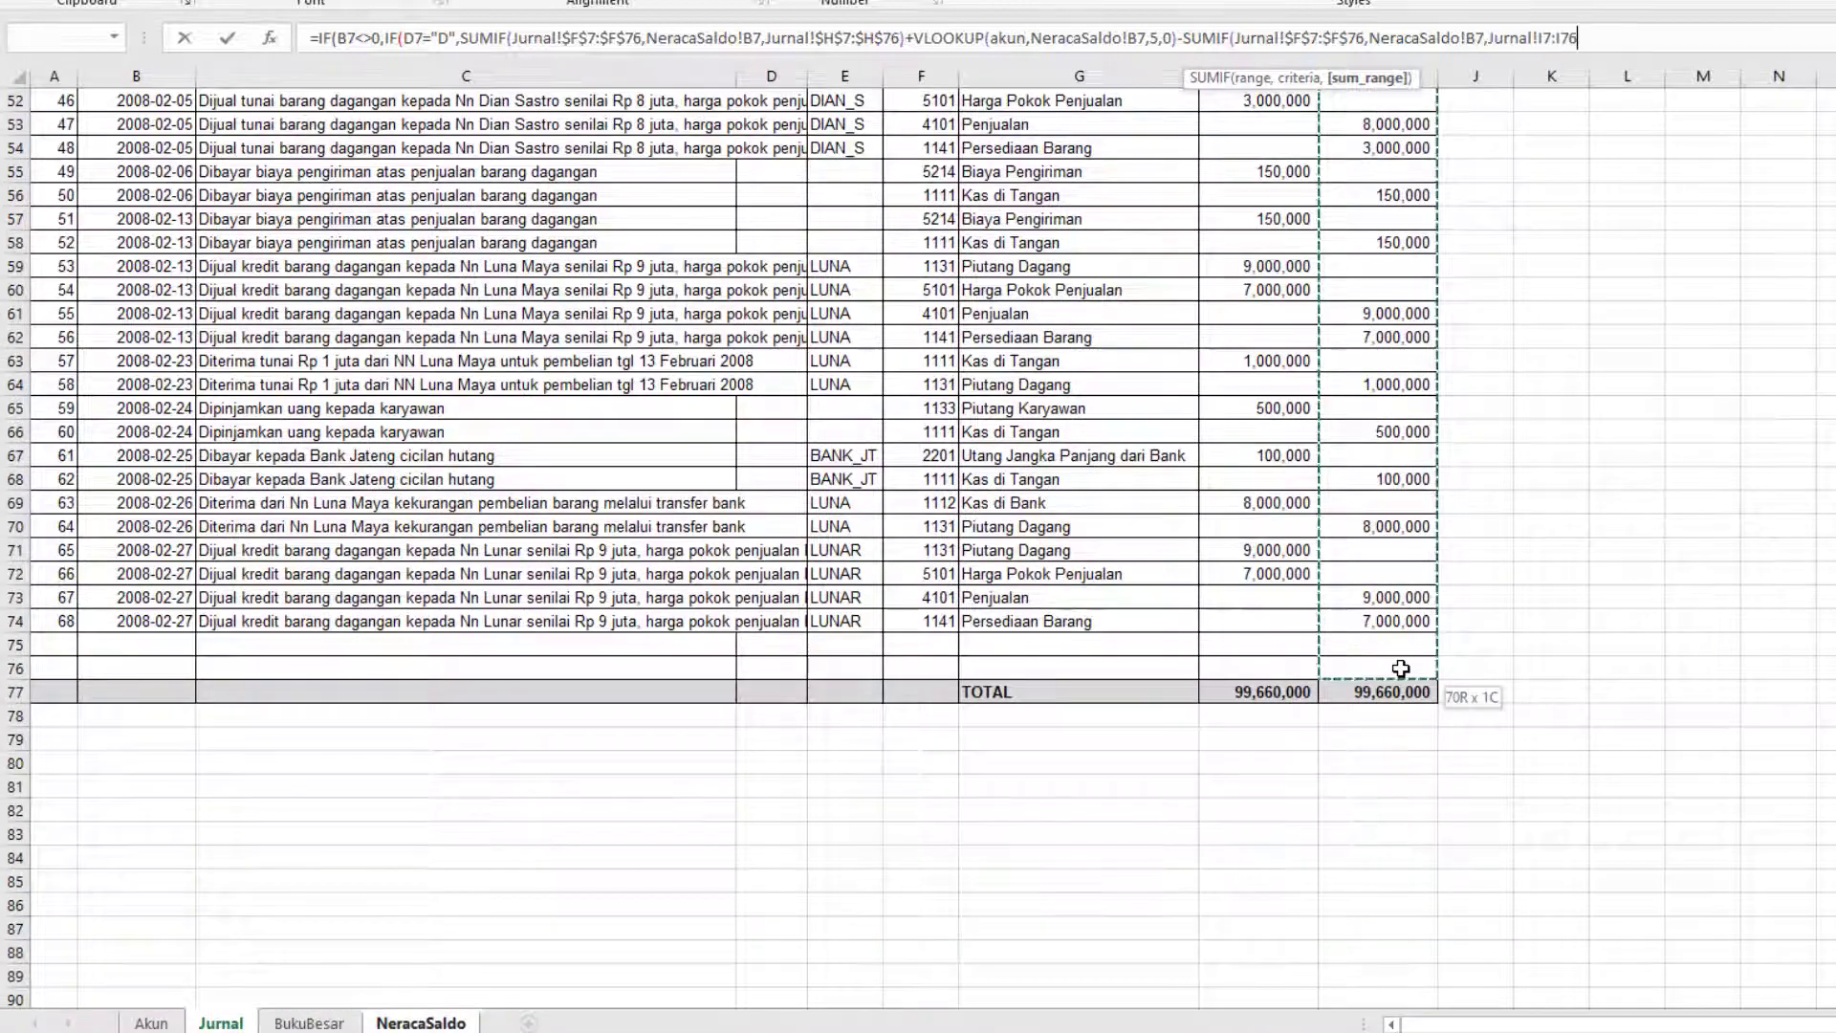
pyautogui.press('F4')
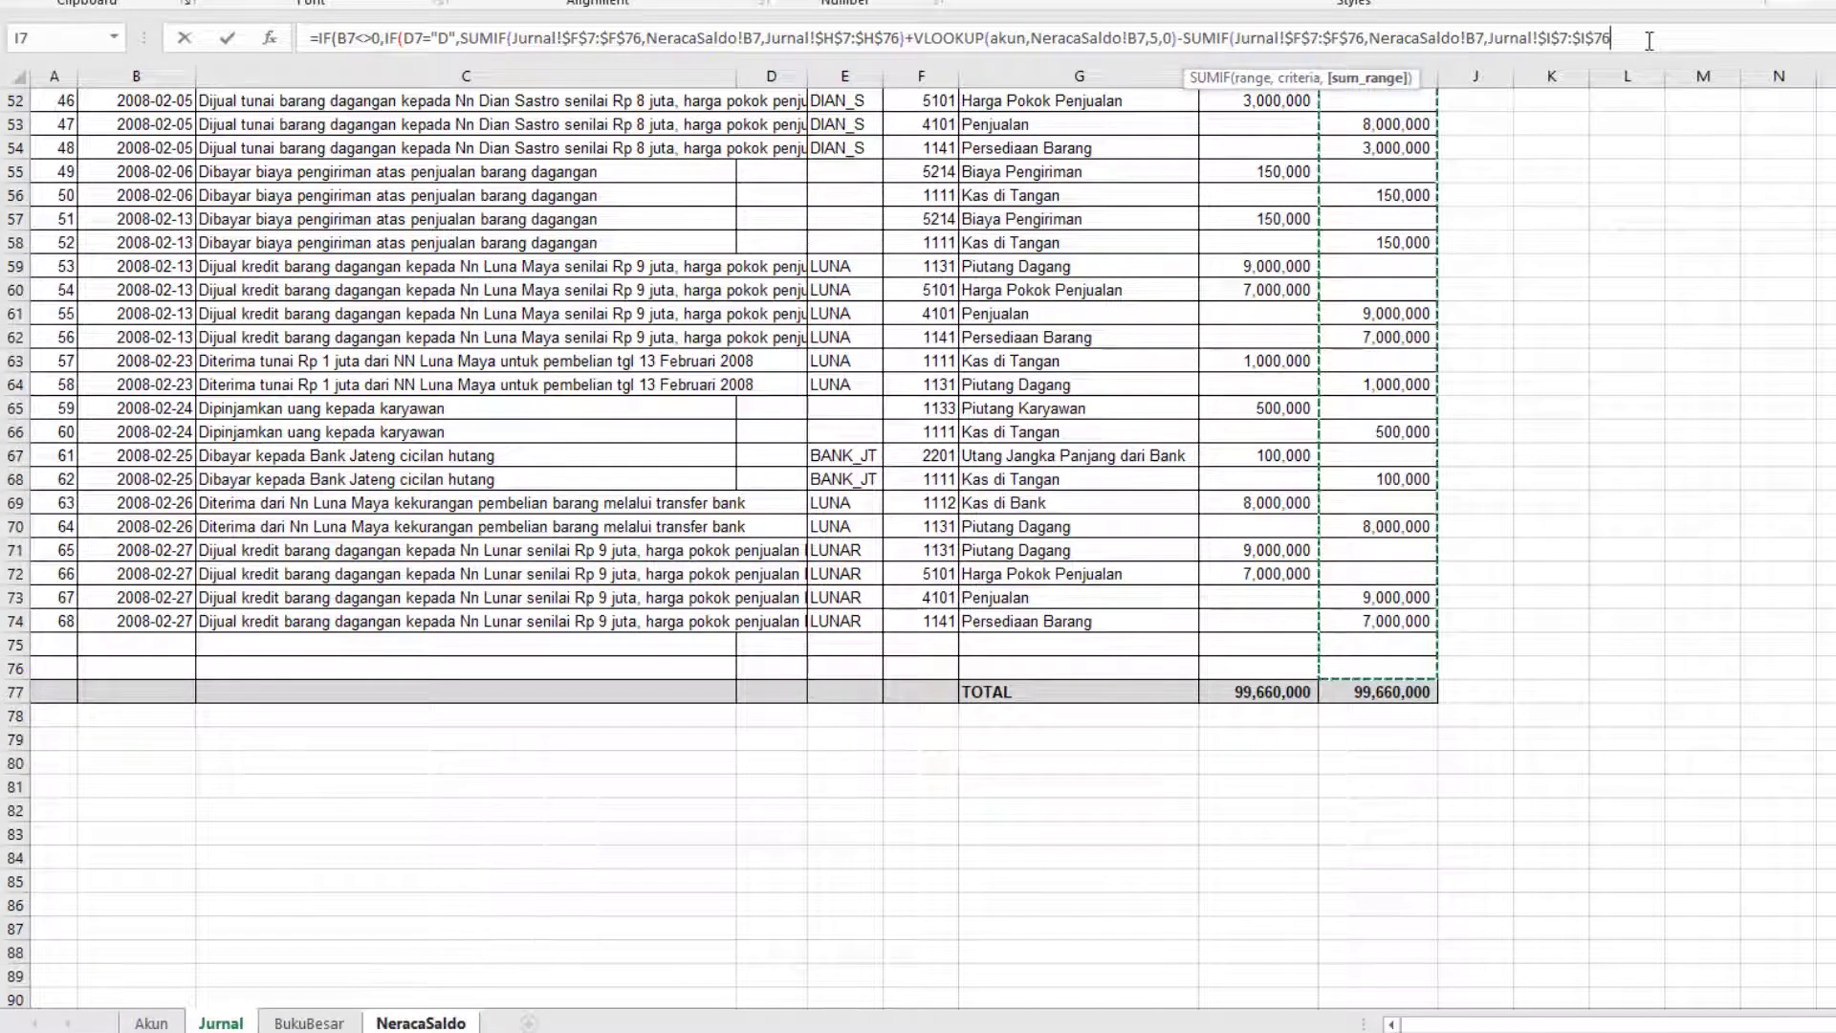
pyautogui.write('0')
pyautogui.press('BackSpace')
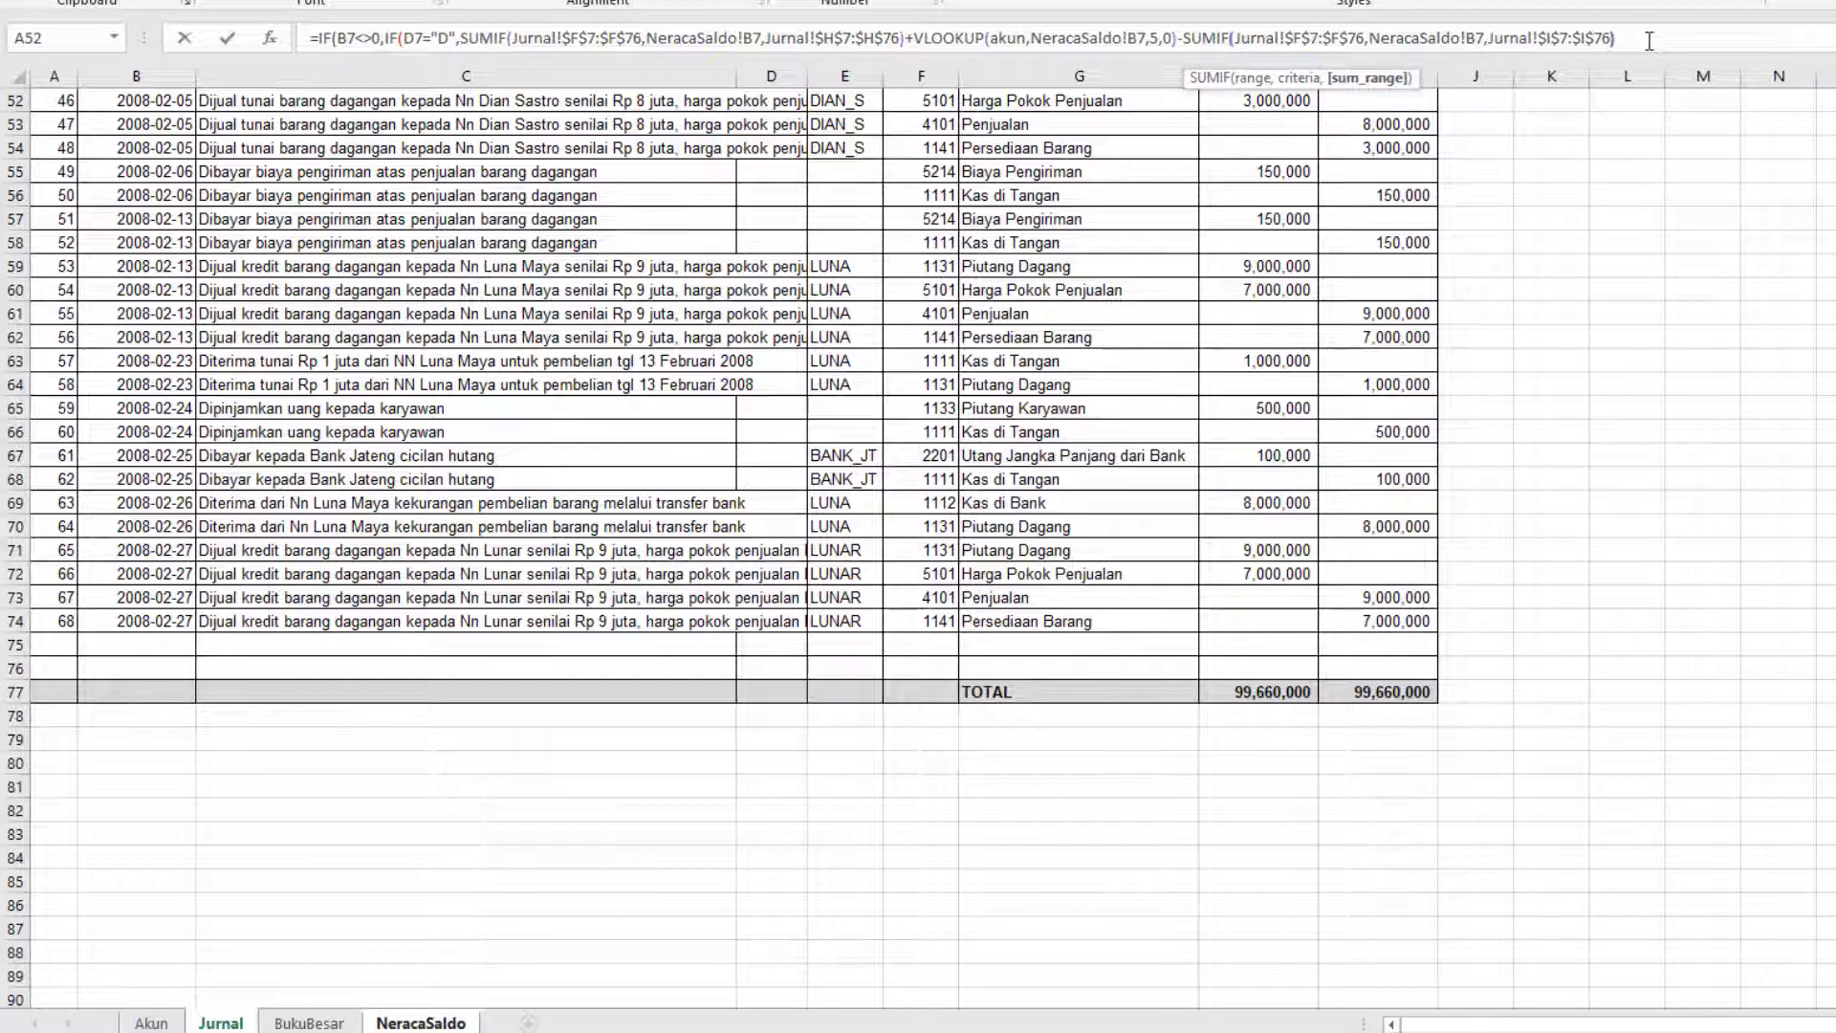
pyautogui.write(')')
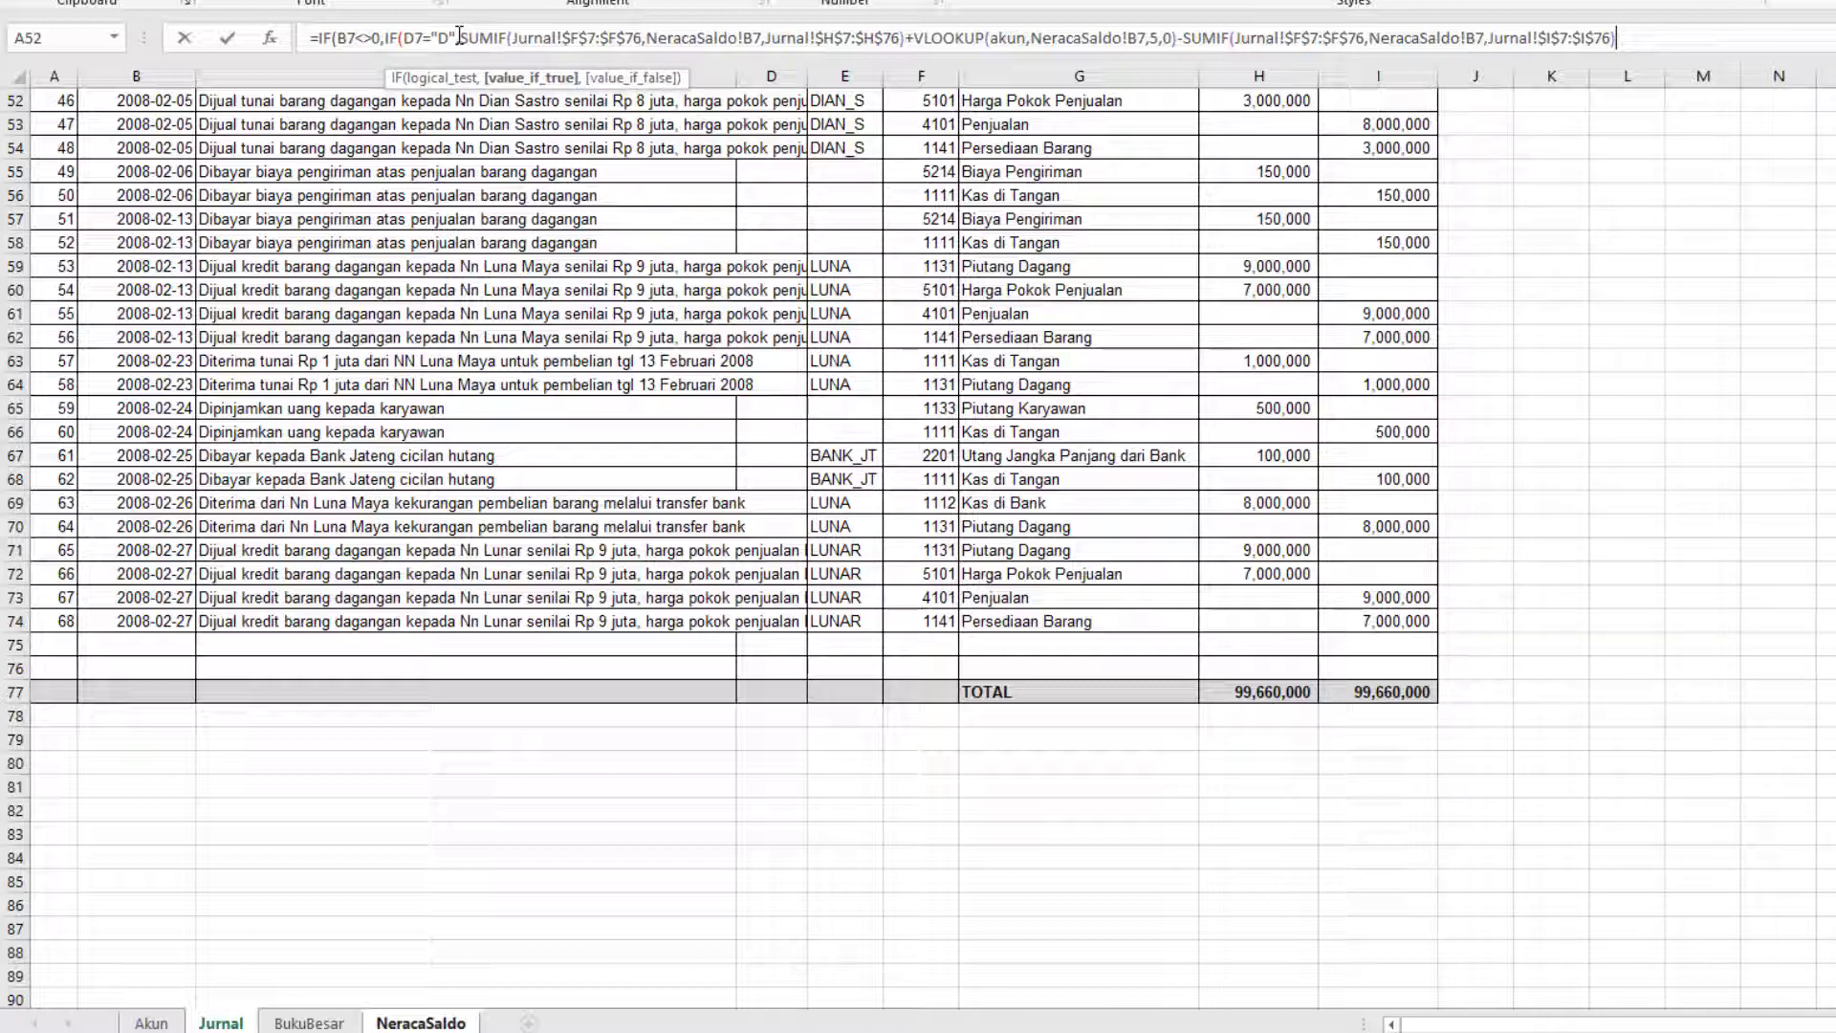
# Step: Finish E7's formula with 0 as the false value of both IFs and fill it down the Debit column
pyautogui.moveTo(460, 36); pyautogui.dragTo(1672, 39)
pyautogui.click(1673, 39)
pyautogui.write(',')
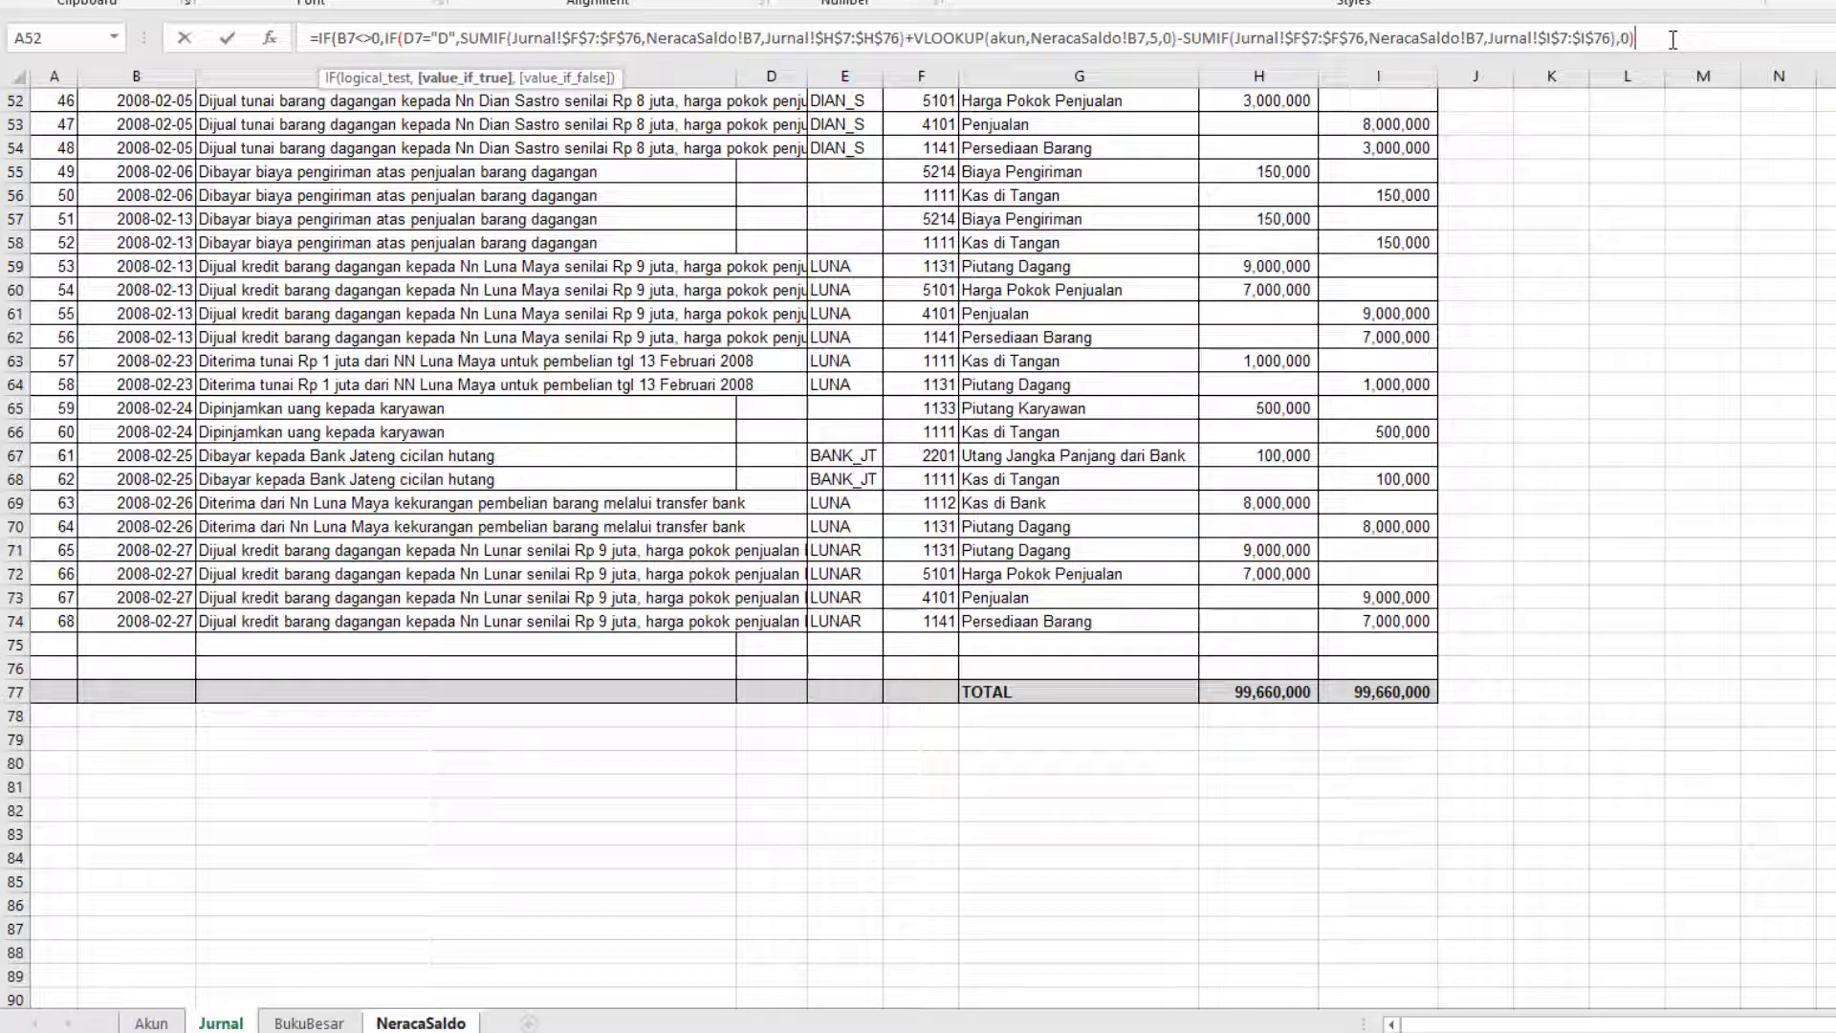
pyautogui.write(',0)')
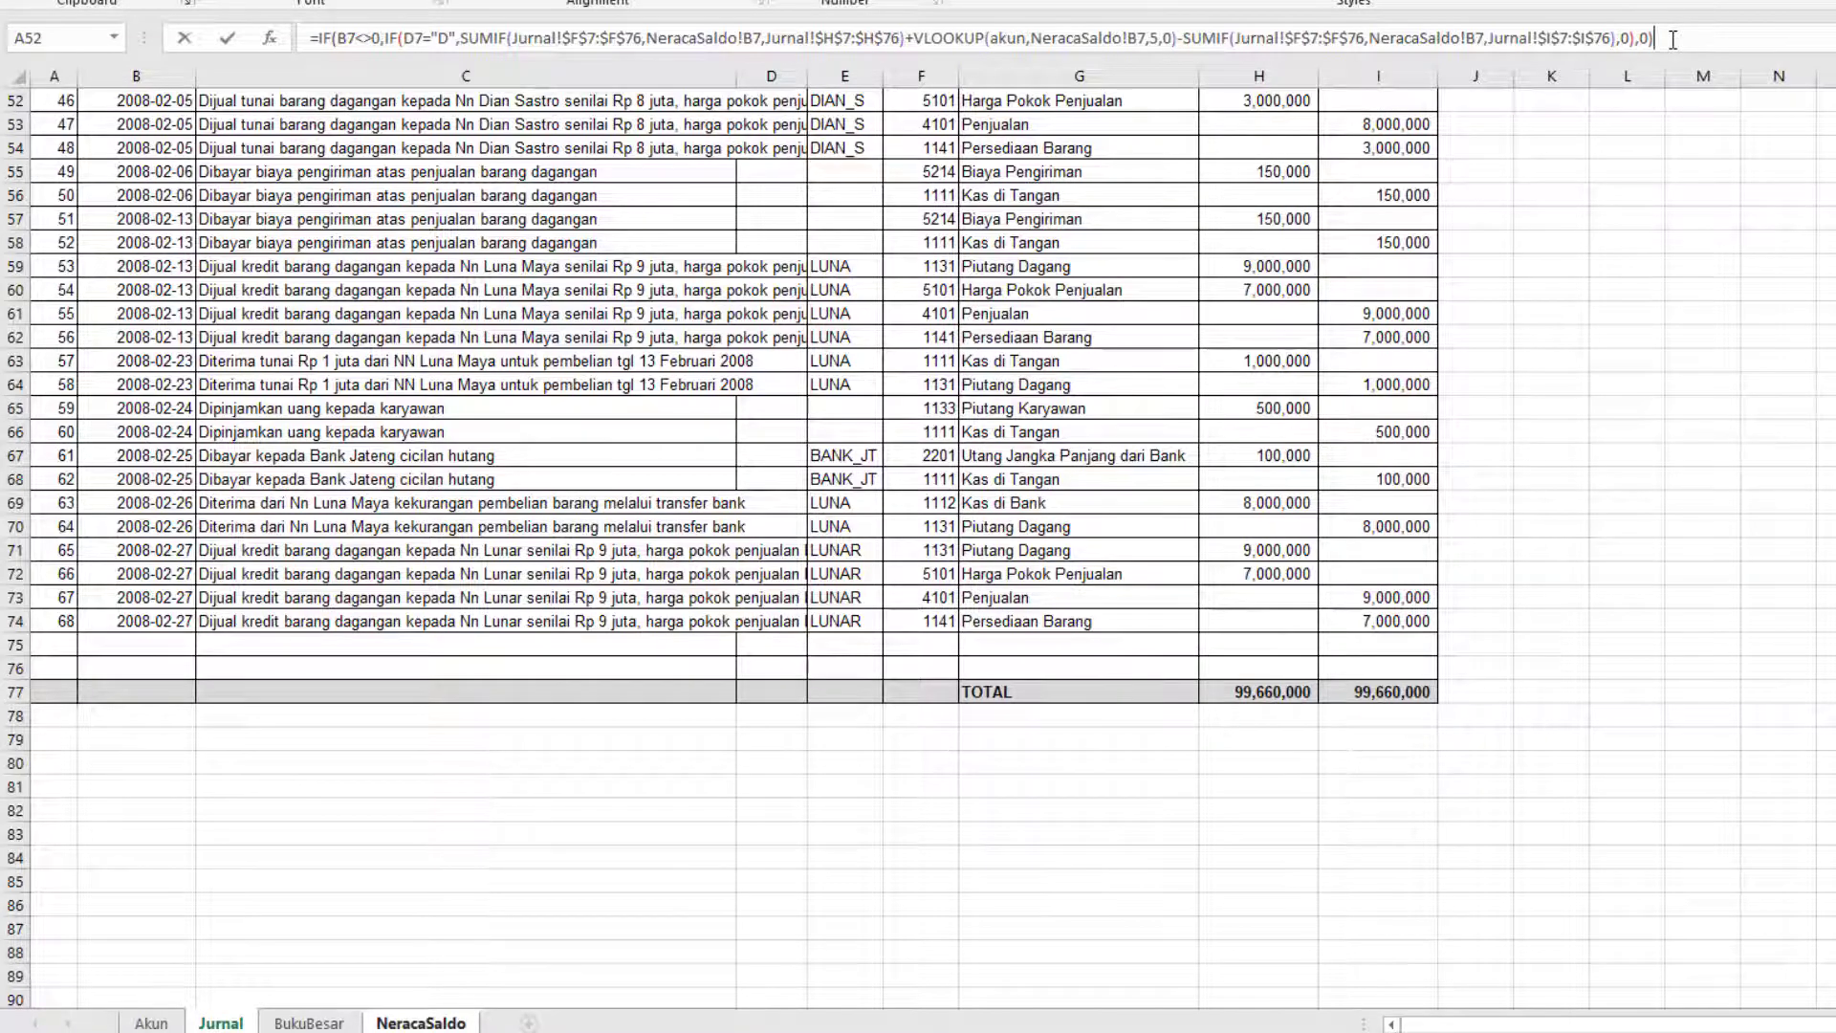
pyautogui.press('Return')
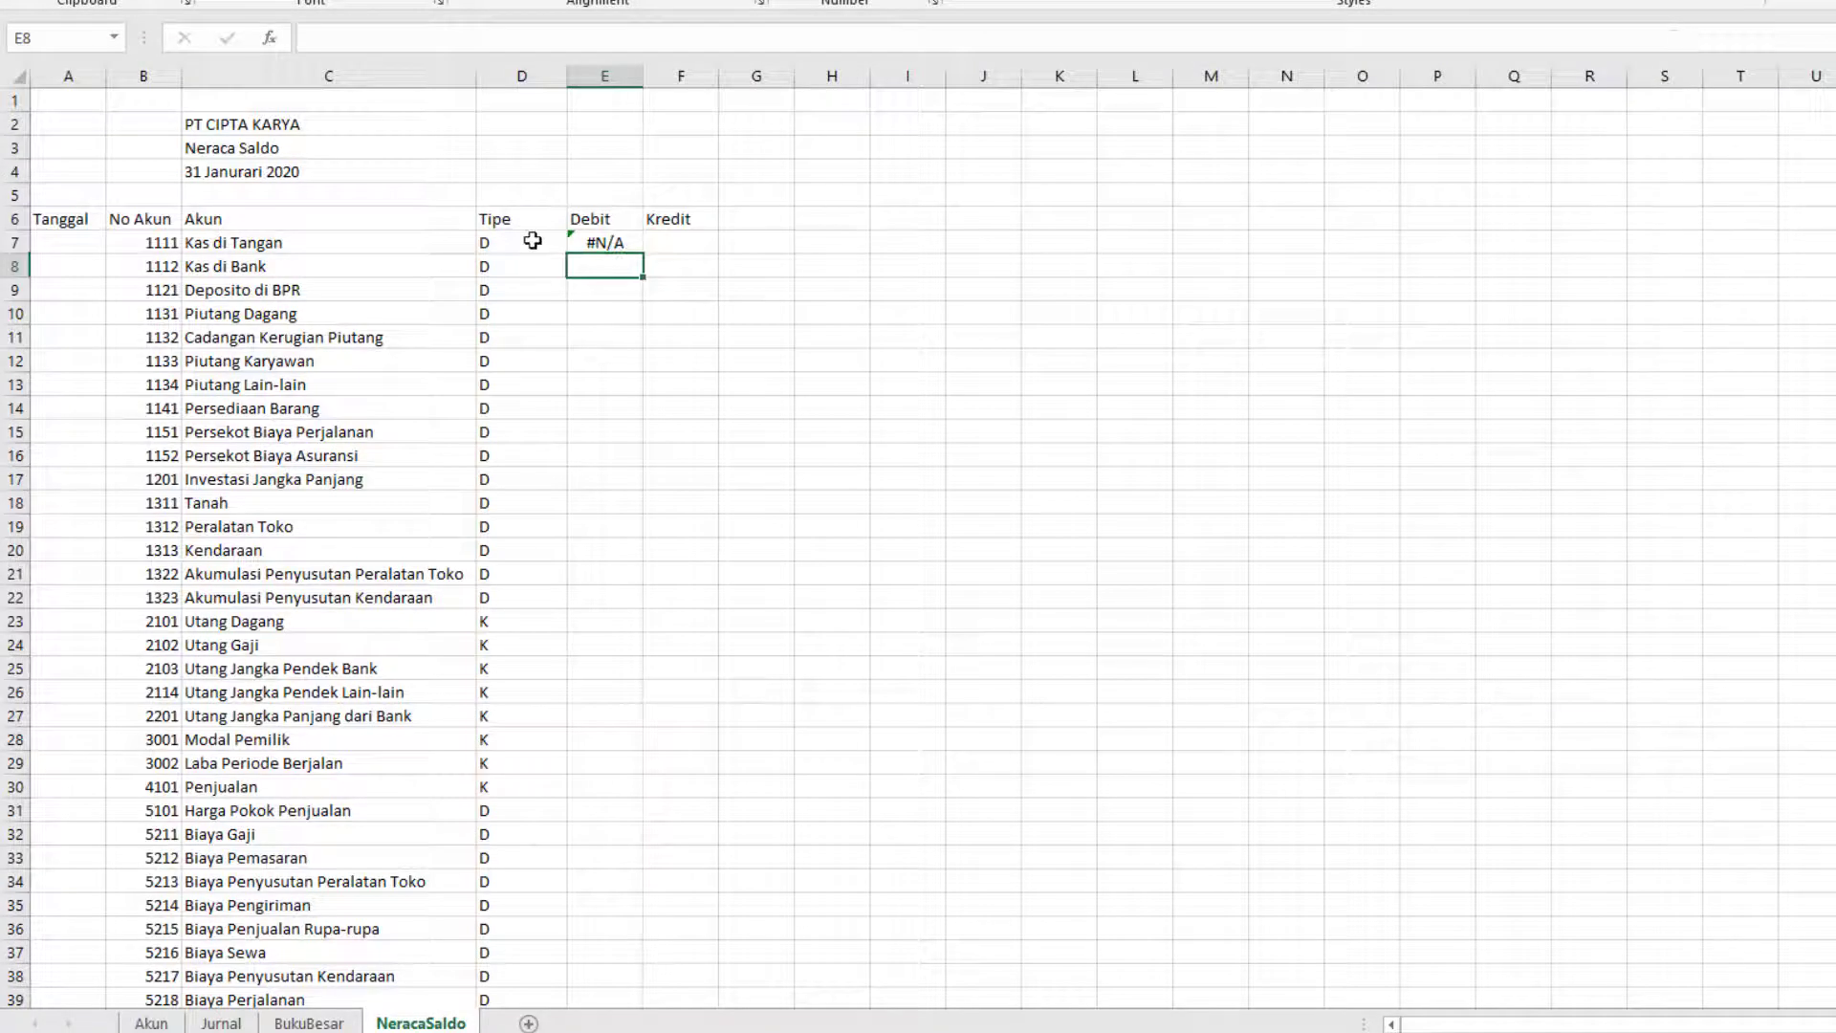
pyautogui.click(626, 243)
pyautogui.doubleClick(641, 259)
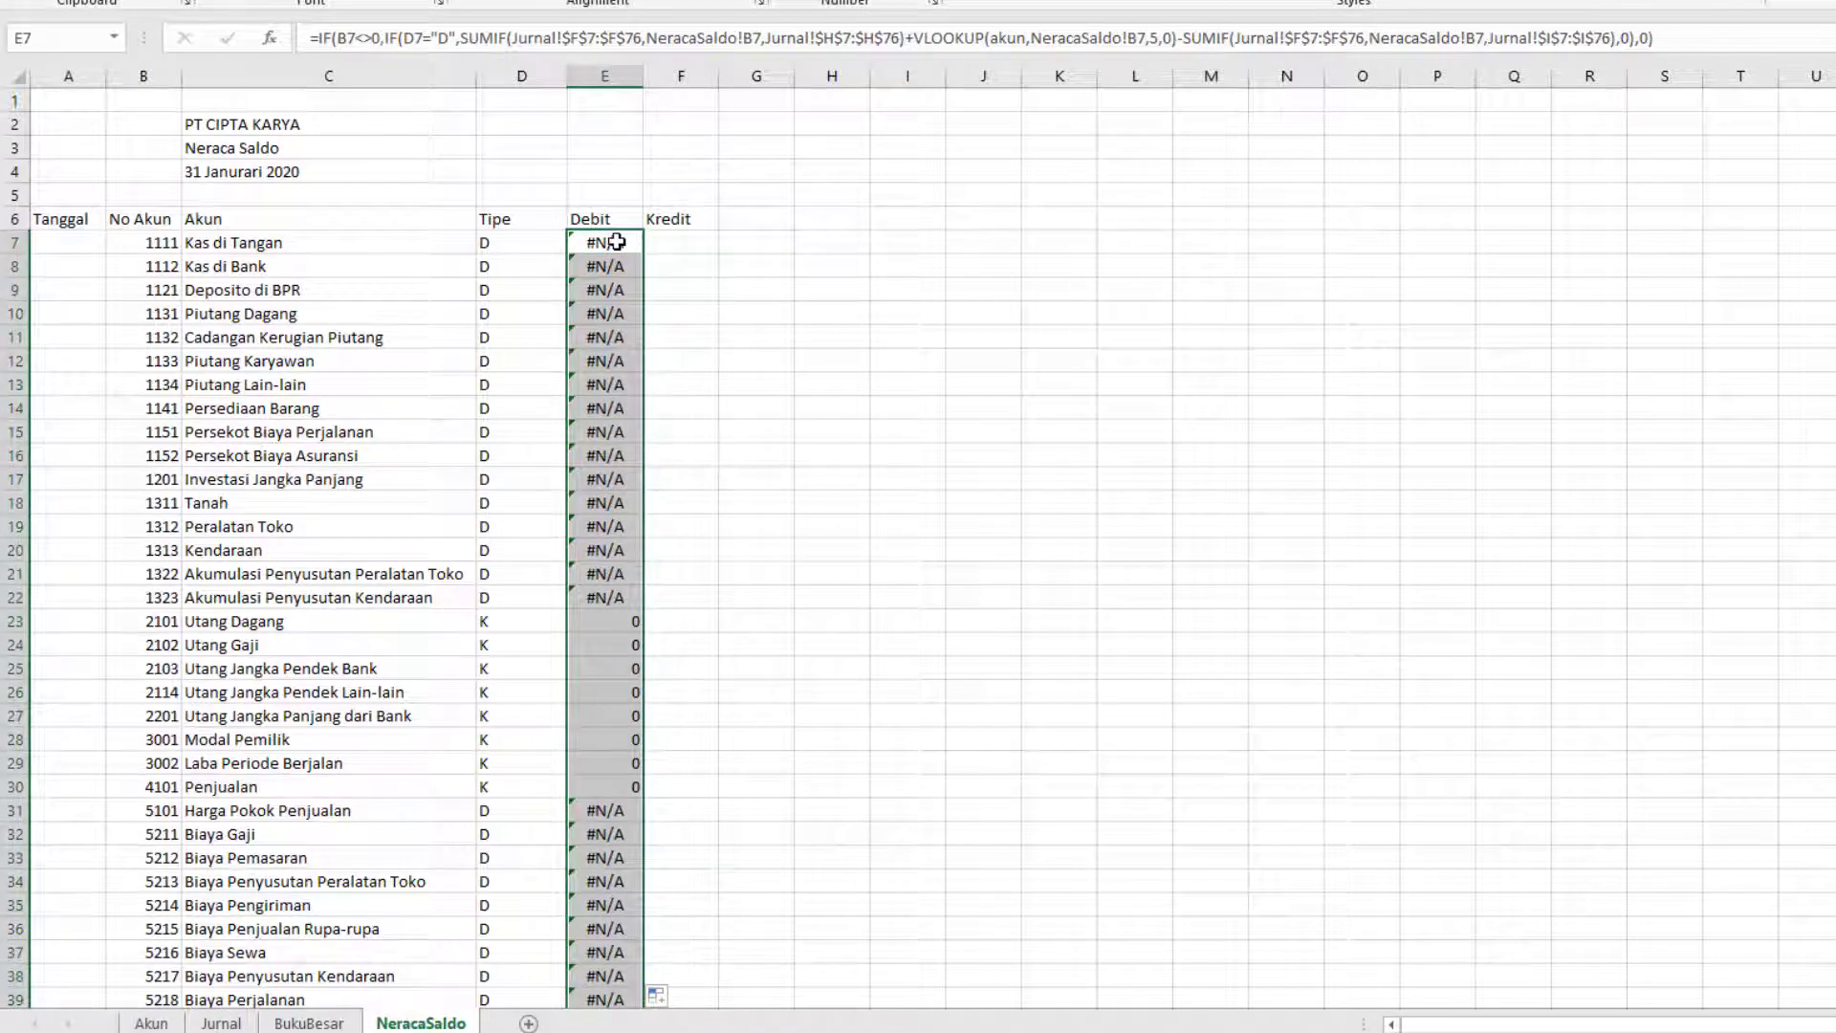
pyautogui.click(617, 242)
pyautogui.doubleClick(616, 242)
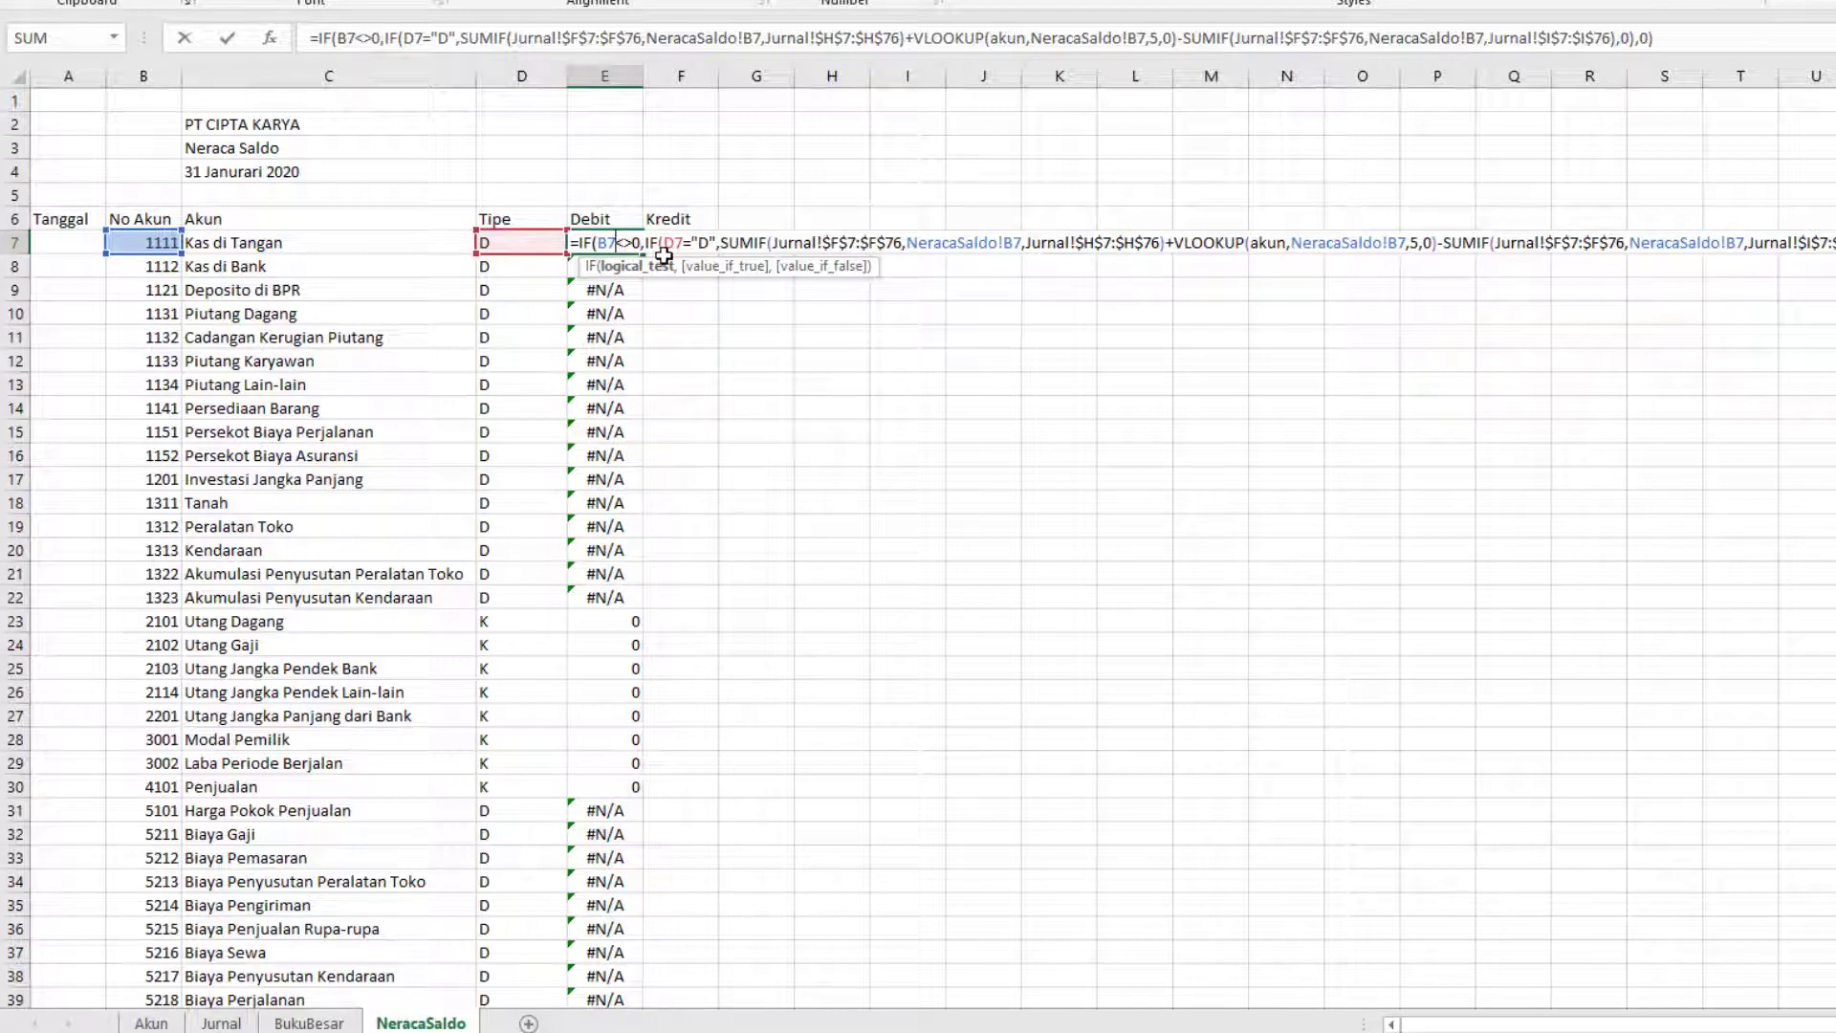
pyautogui.press('Return')
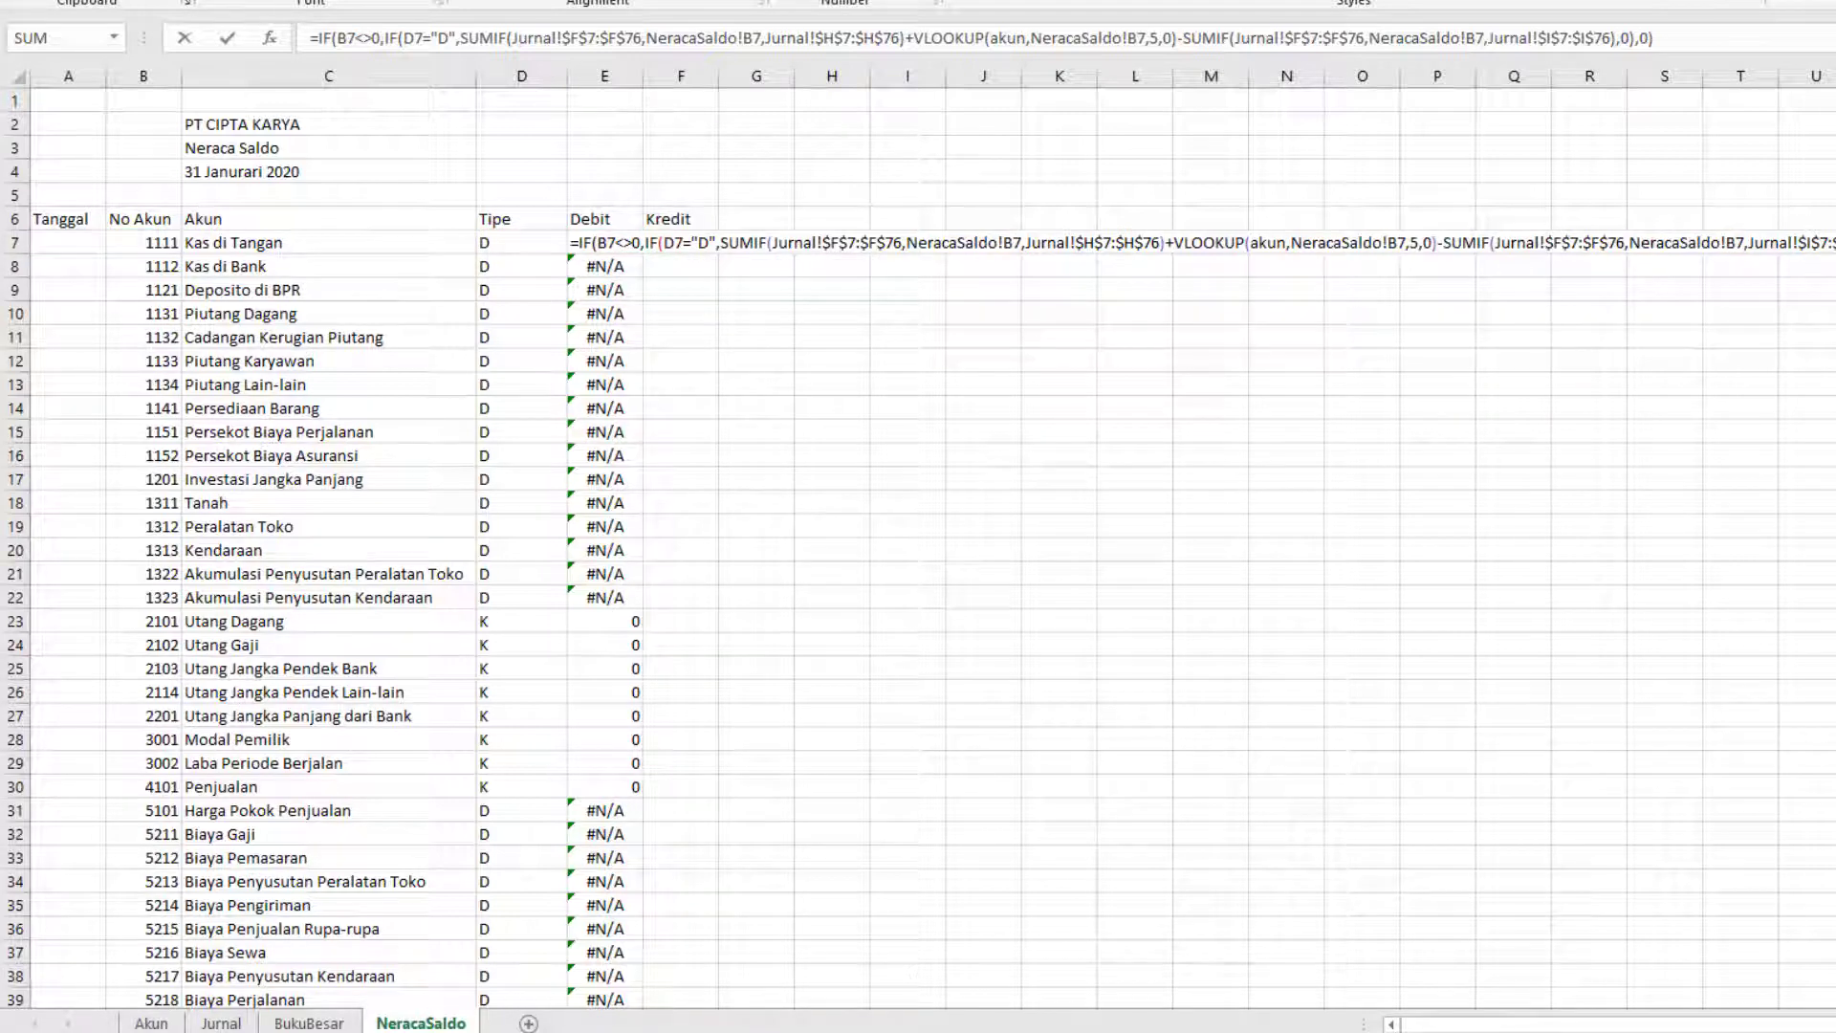
pyautogui.press('Escape')
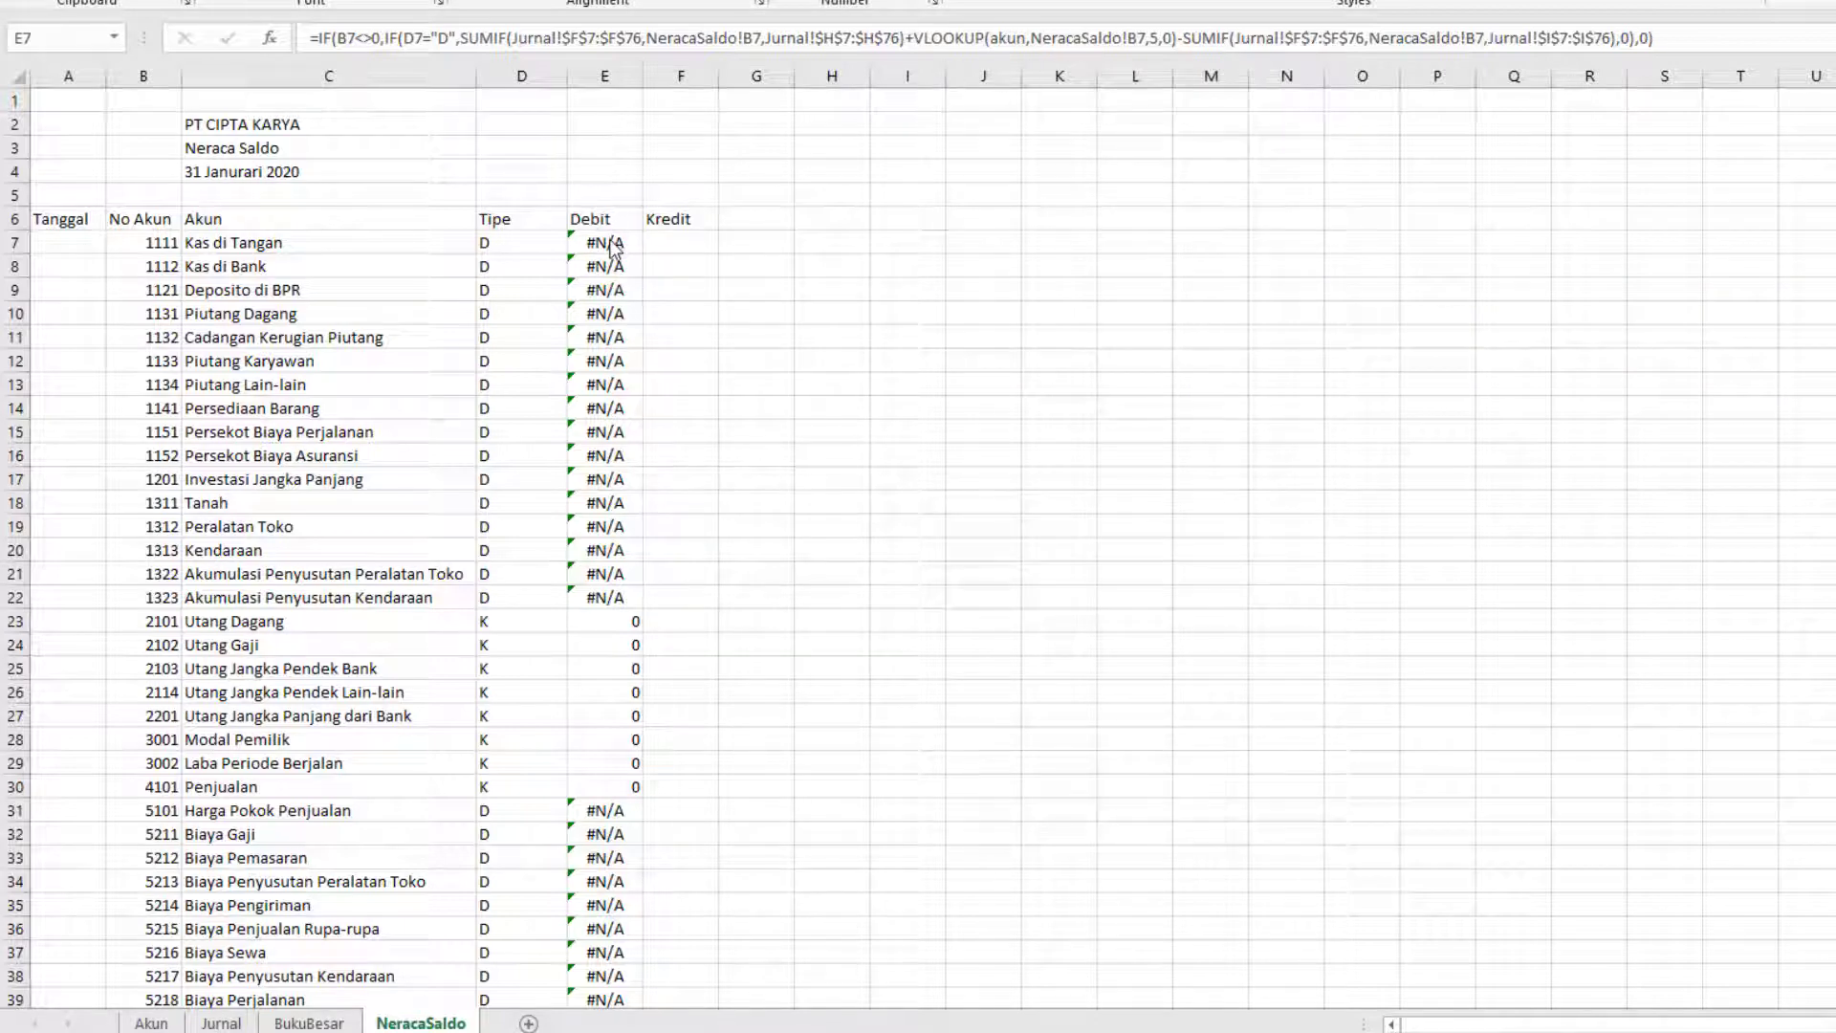
# Step: In E7's formula, move NeracaSaldo!B7 ahead of akun so it becomes the VLOOKUP's lookup value
pyautogui.hotkey('ctrl', 'shift', 'Down')
pyautogui.press('F2')
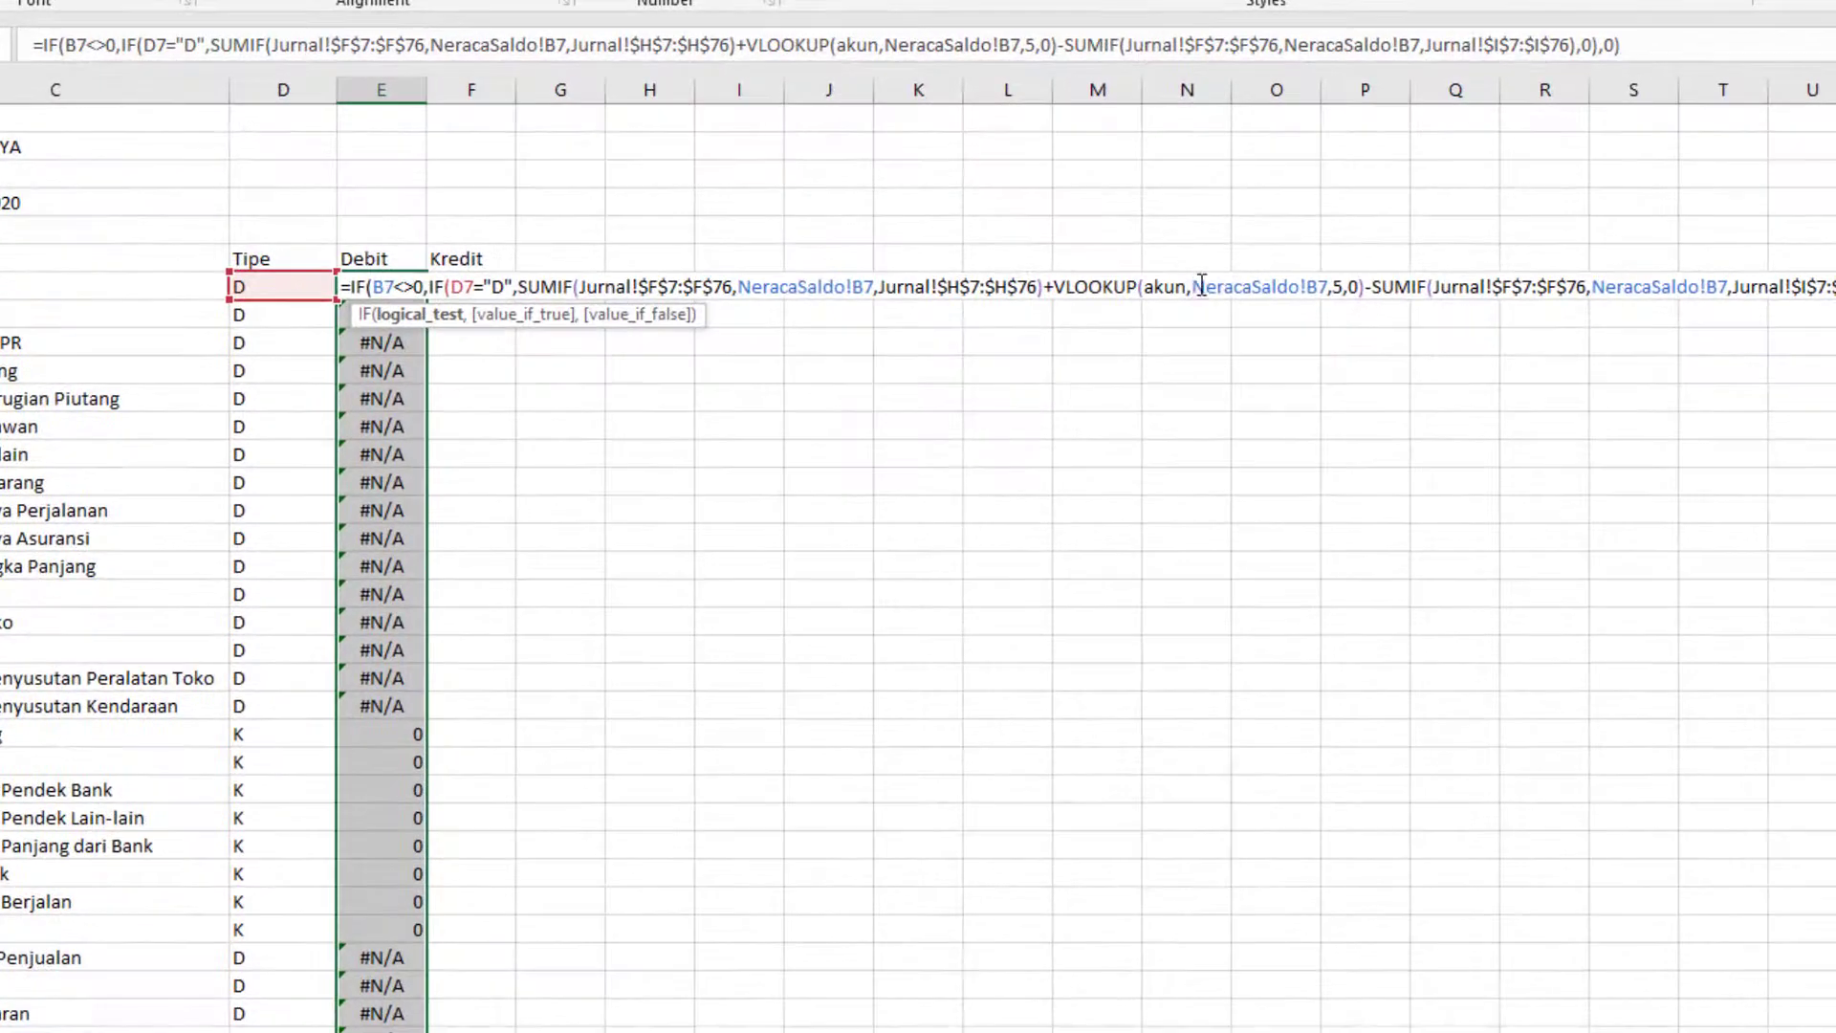
pyautogui.moveTo(1291, 243); pyautogui.dragTo(1361, 245)
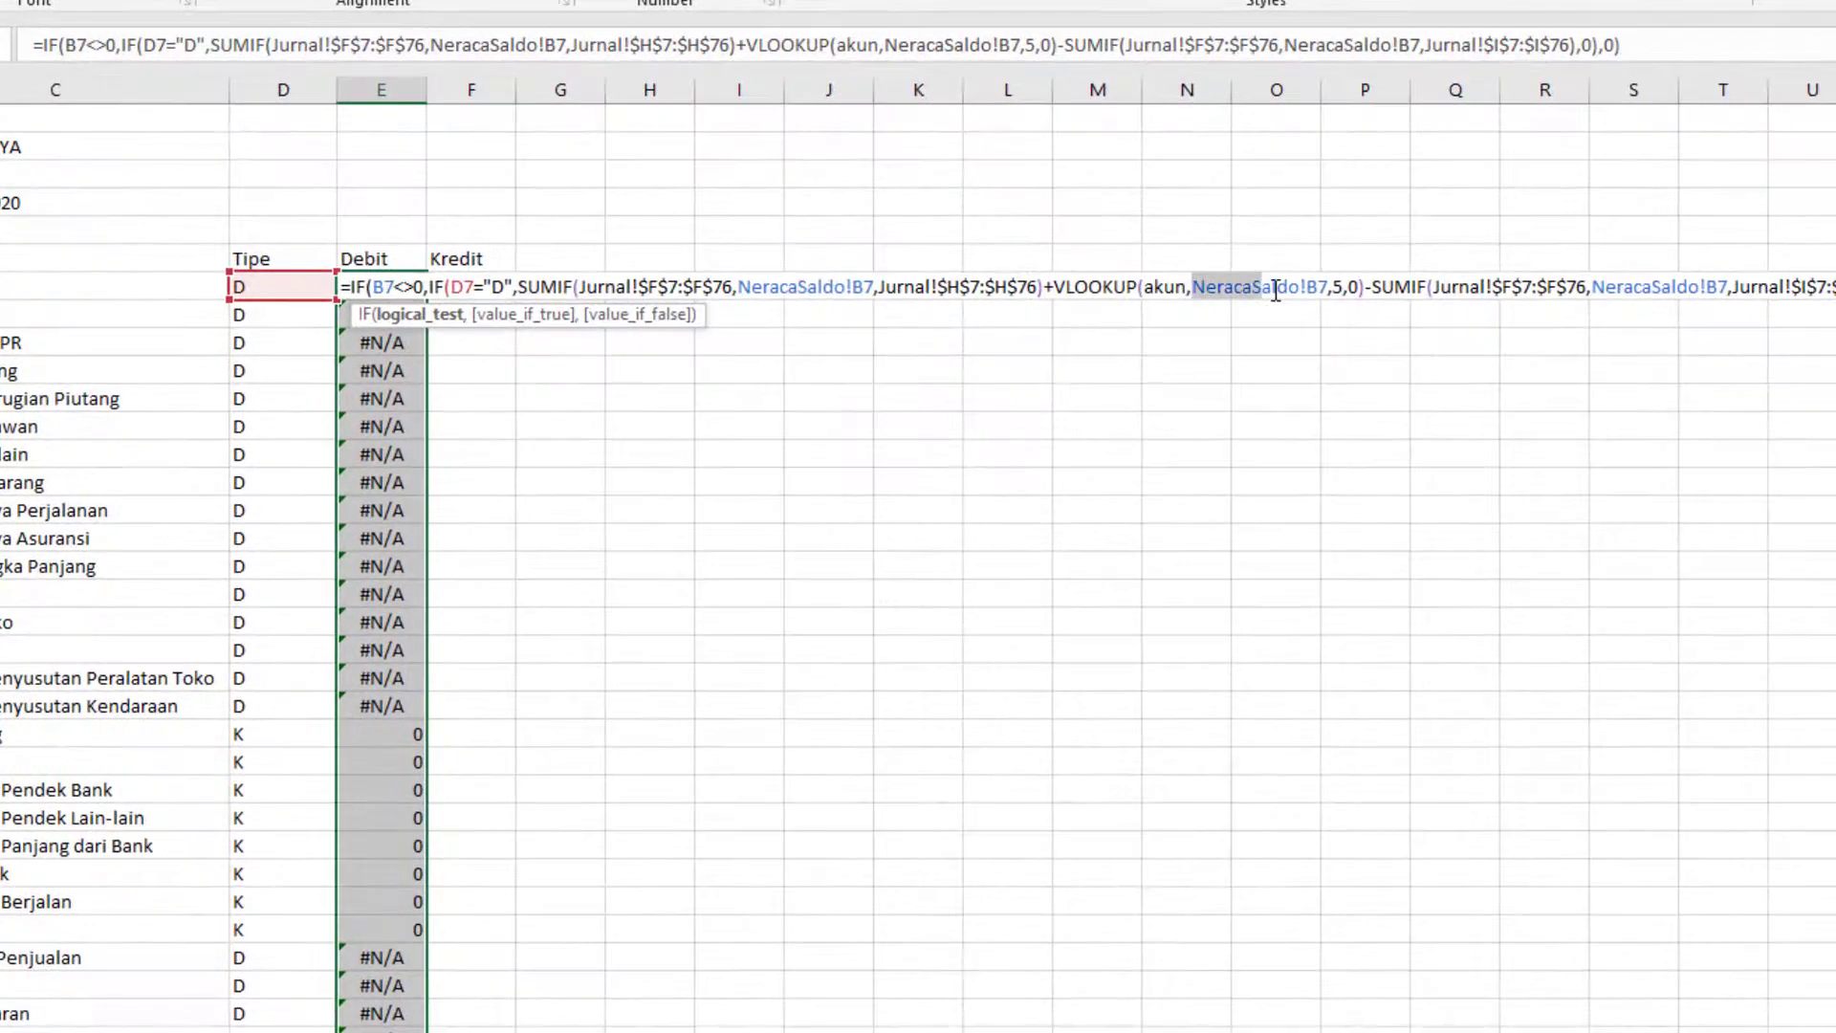
pyautogui.moveTo(1275, 292); pyautogui.dragTo(1325, 295)
pyautogui.hotkey('ctrl', 'c')
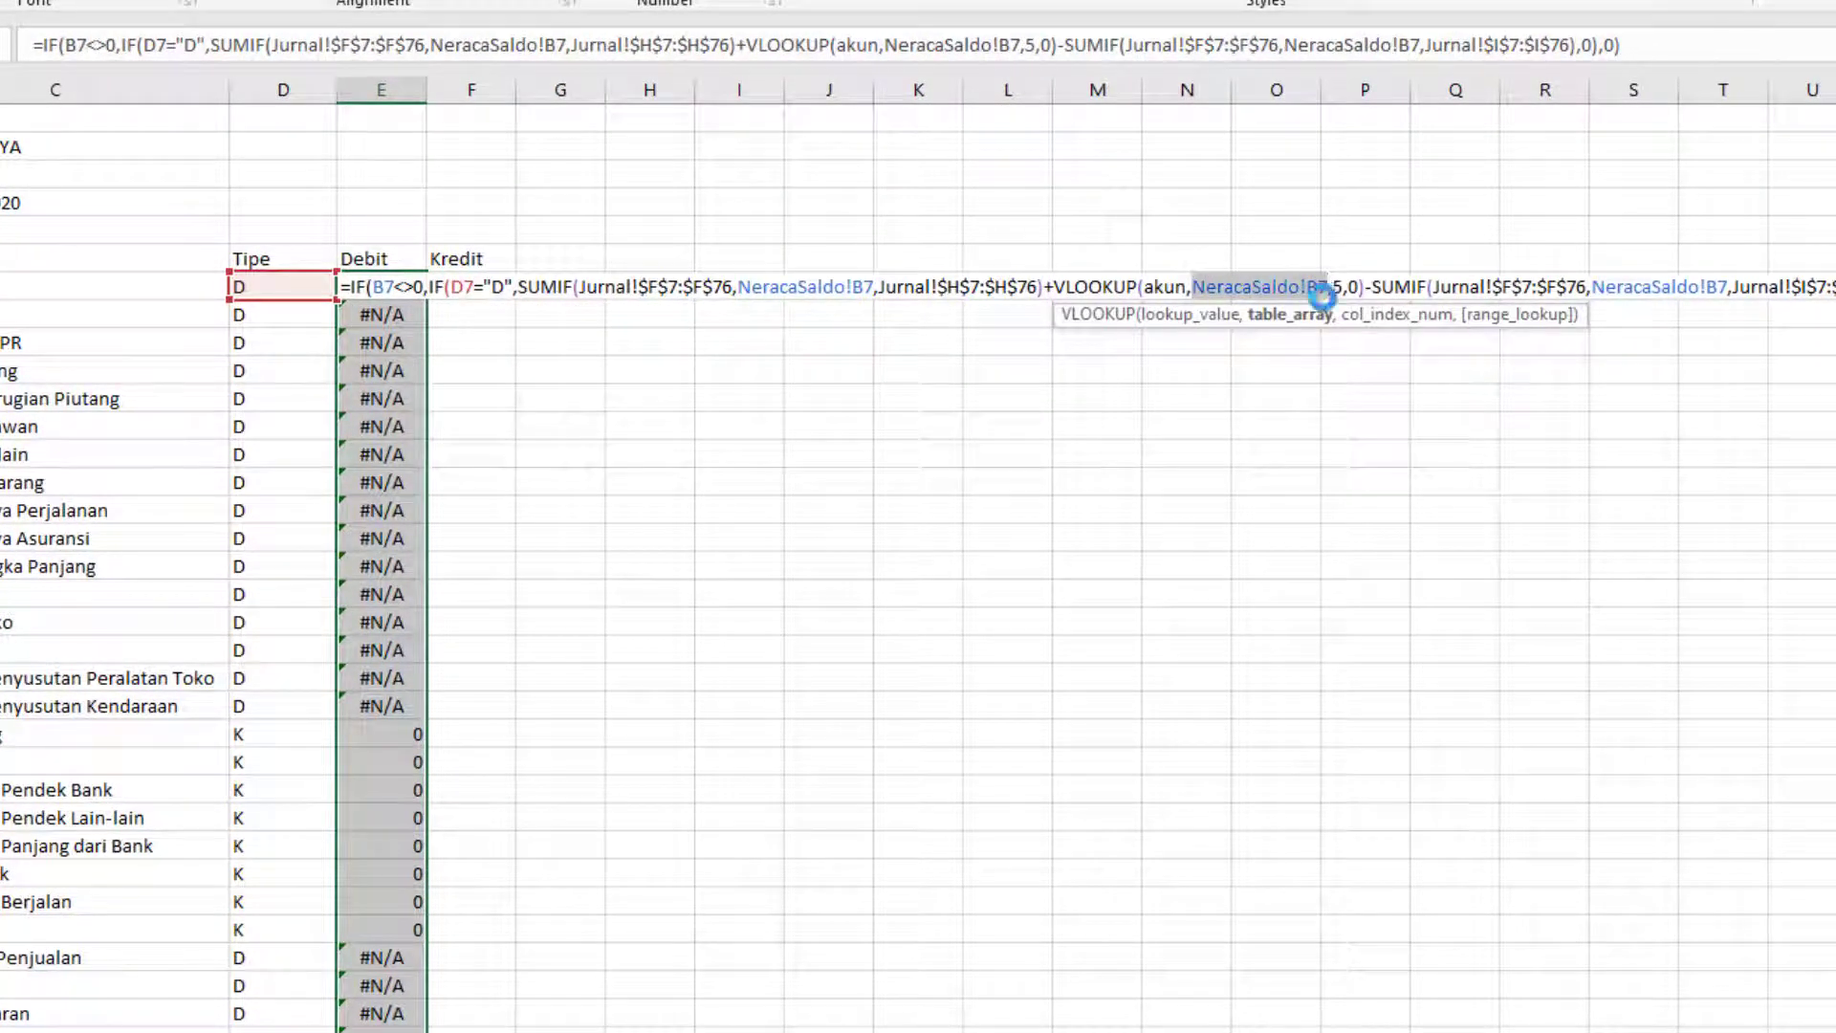
pyautogui.press('BackSpace')
pyautogui.click(1148, 285)
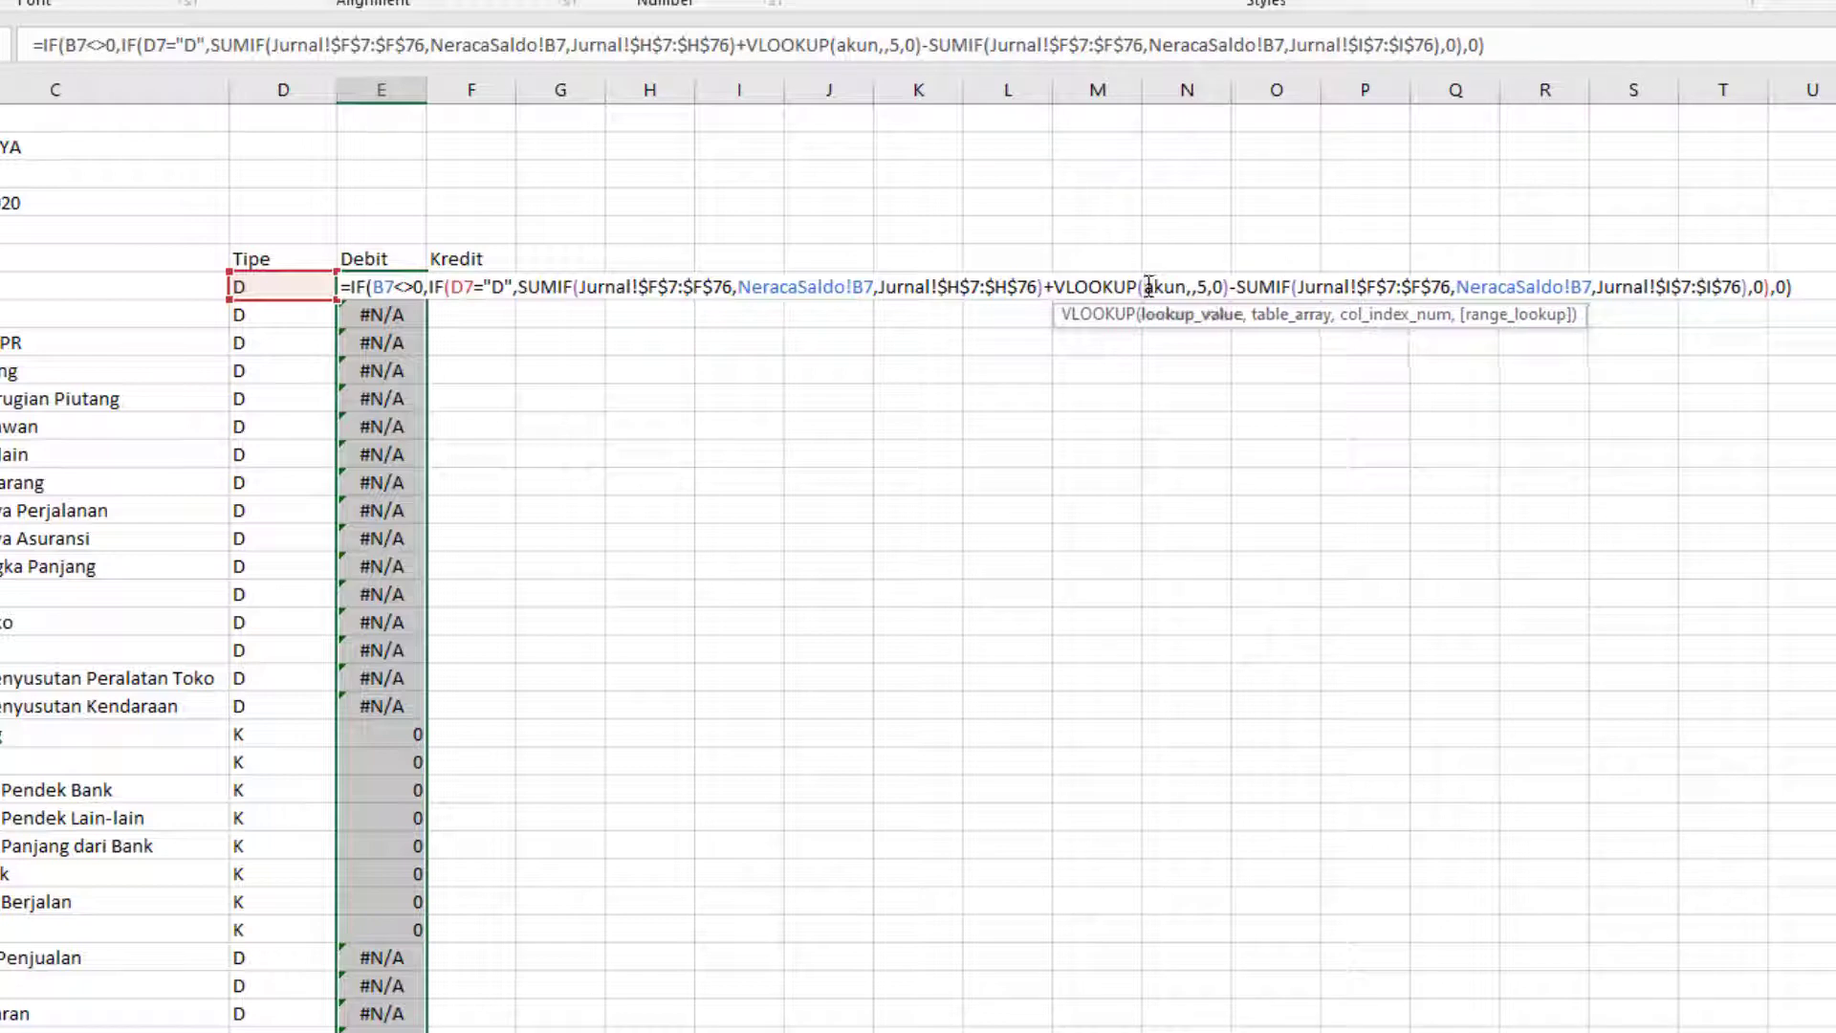
pyautogui.hotkey('ctrl', 'v')
pyautogui.write(',')
# Step: Remove the extra comma after akun in E7's VLOOKUP and fill the corrected formula down the Debit column
pyautogui.click(1336, 287)
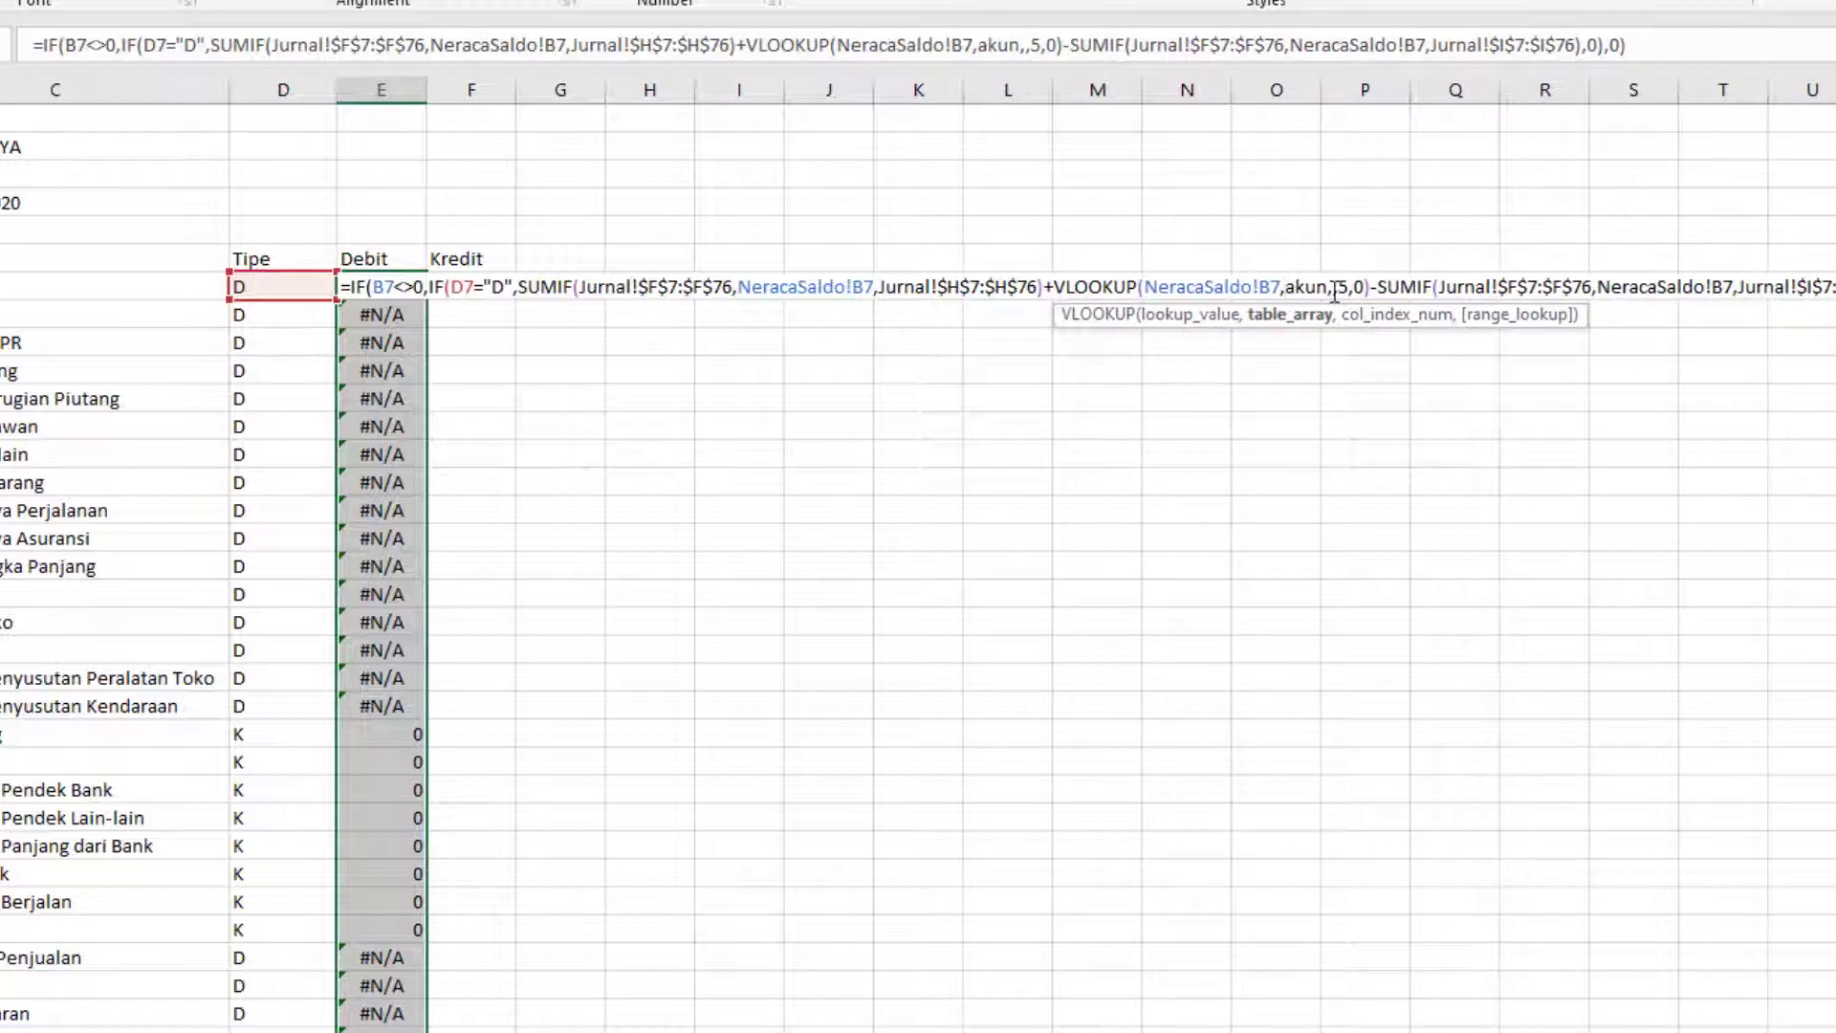
pyautogui.press('BackSpace')
pyautogui.press('Left')
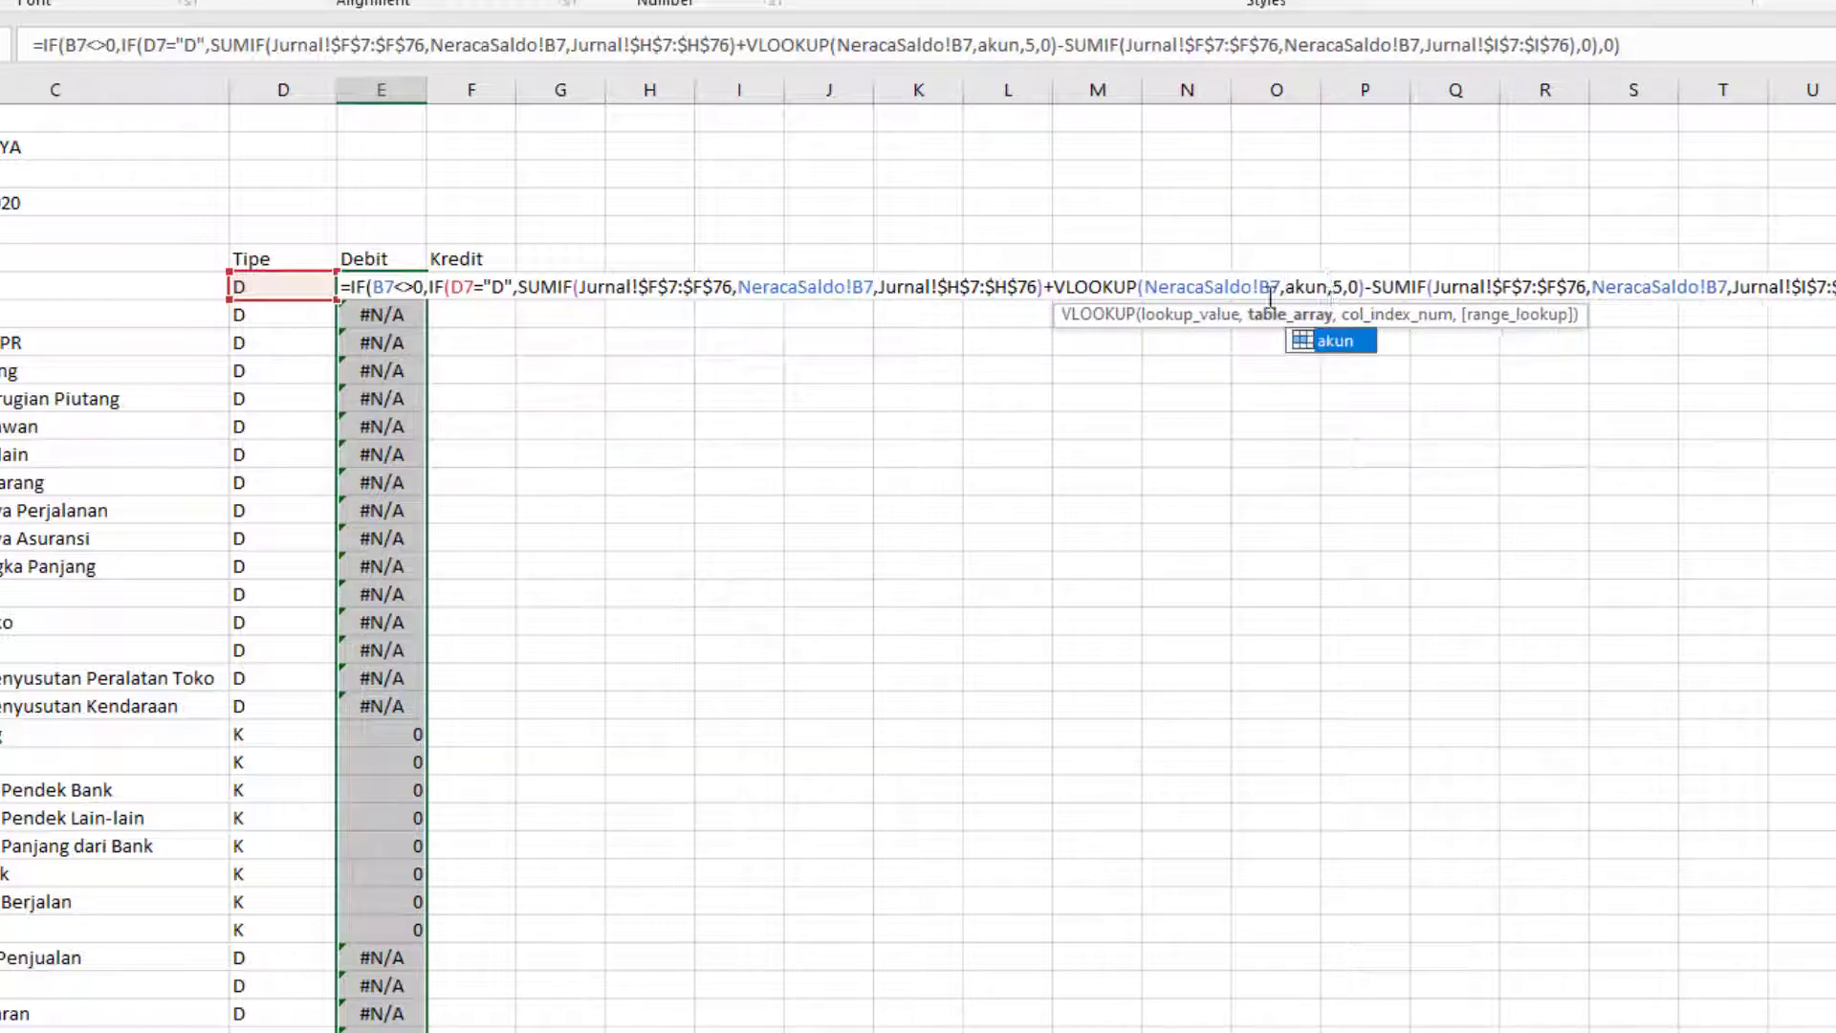
pyautogui.press('Return')
pyautogui.click(407, 287)
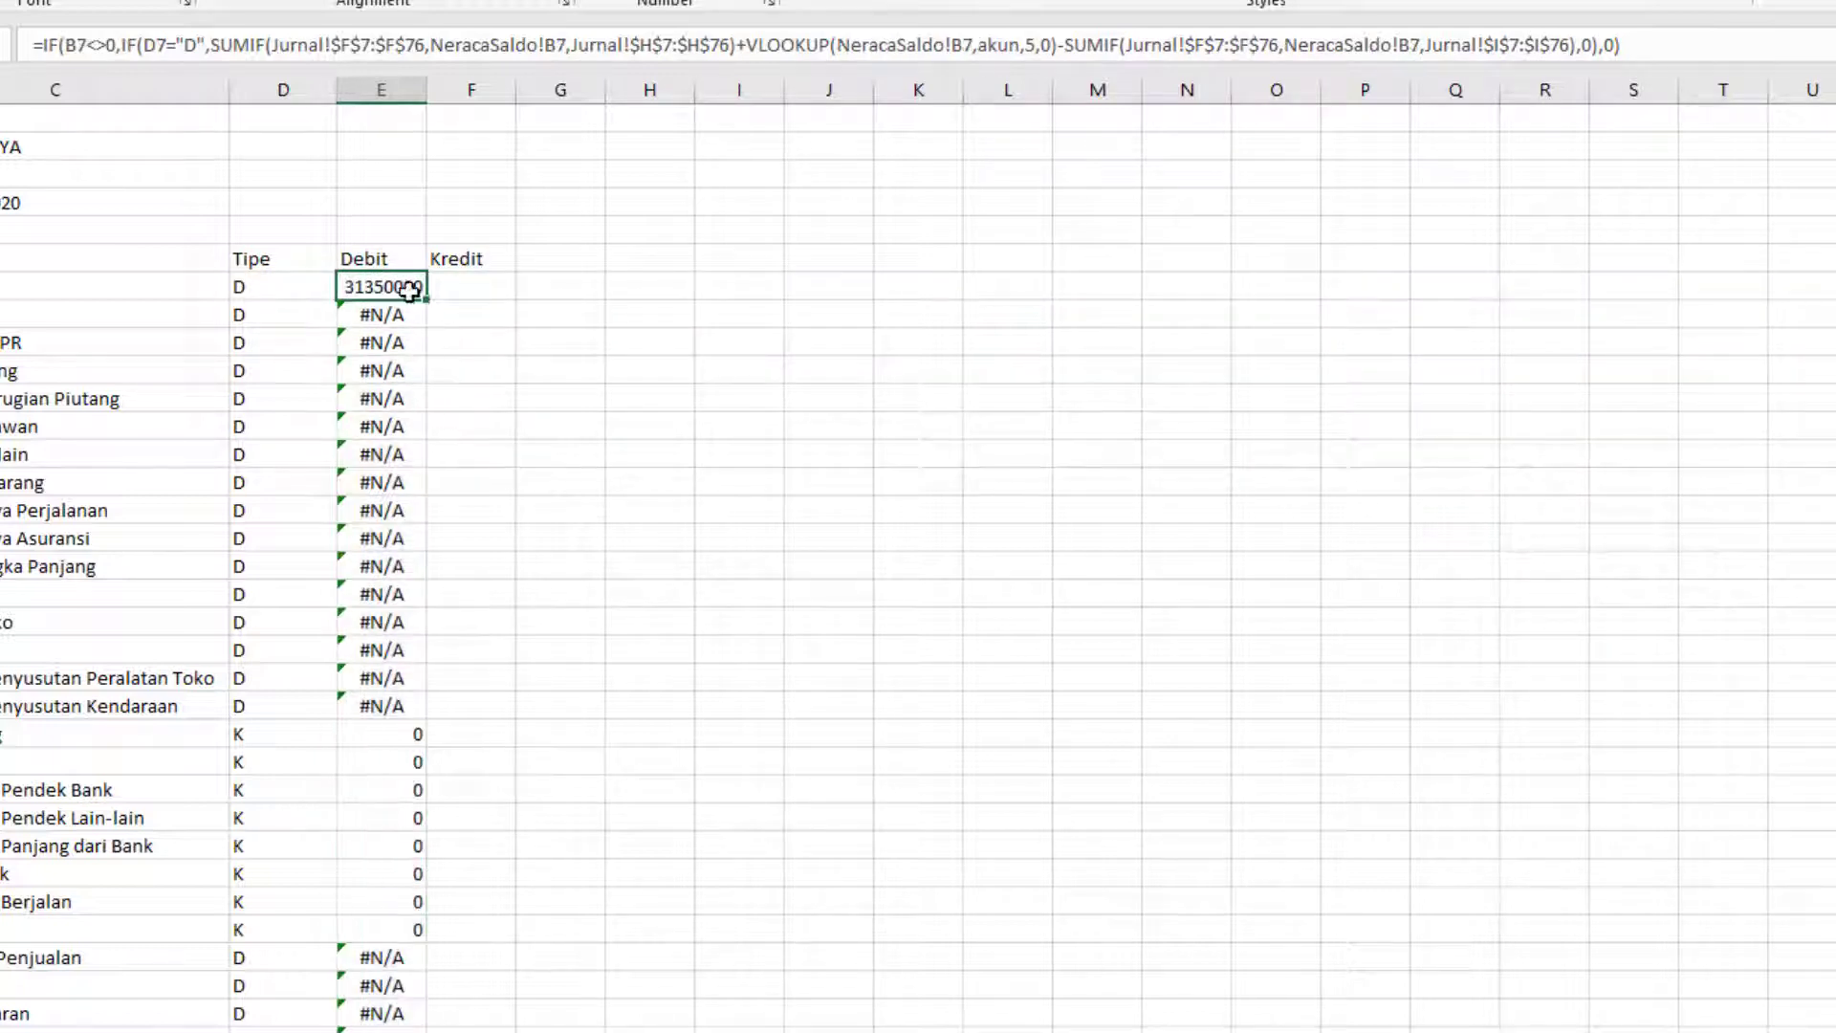
pyautogui.doubleClick(422, 300)
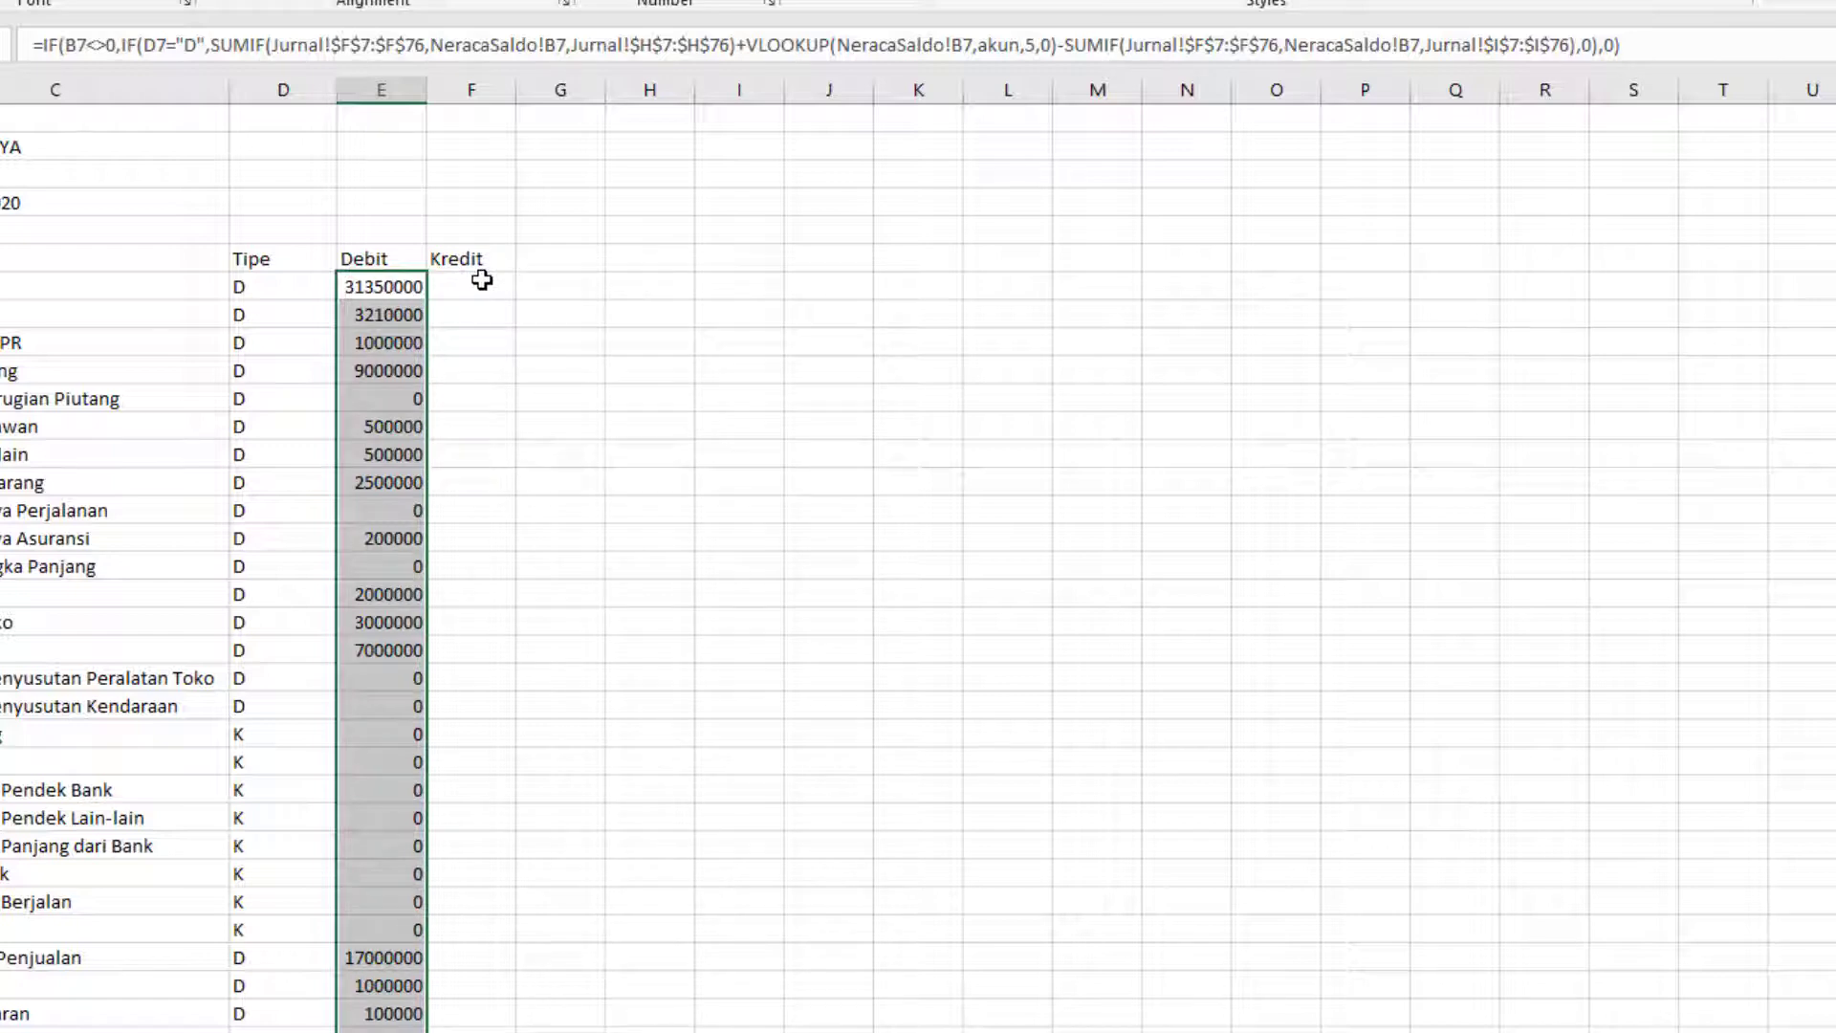
# Step: Copy the full formula text of E7 into Kredit cell F7 without shifting its cell references
pyautogui.click(378, 287)
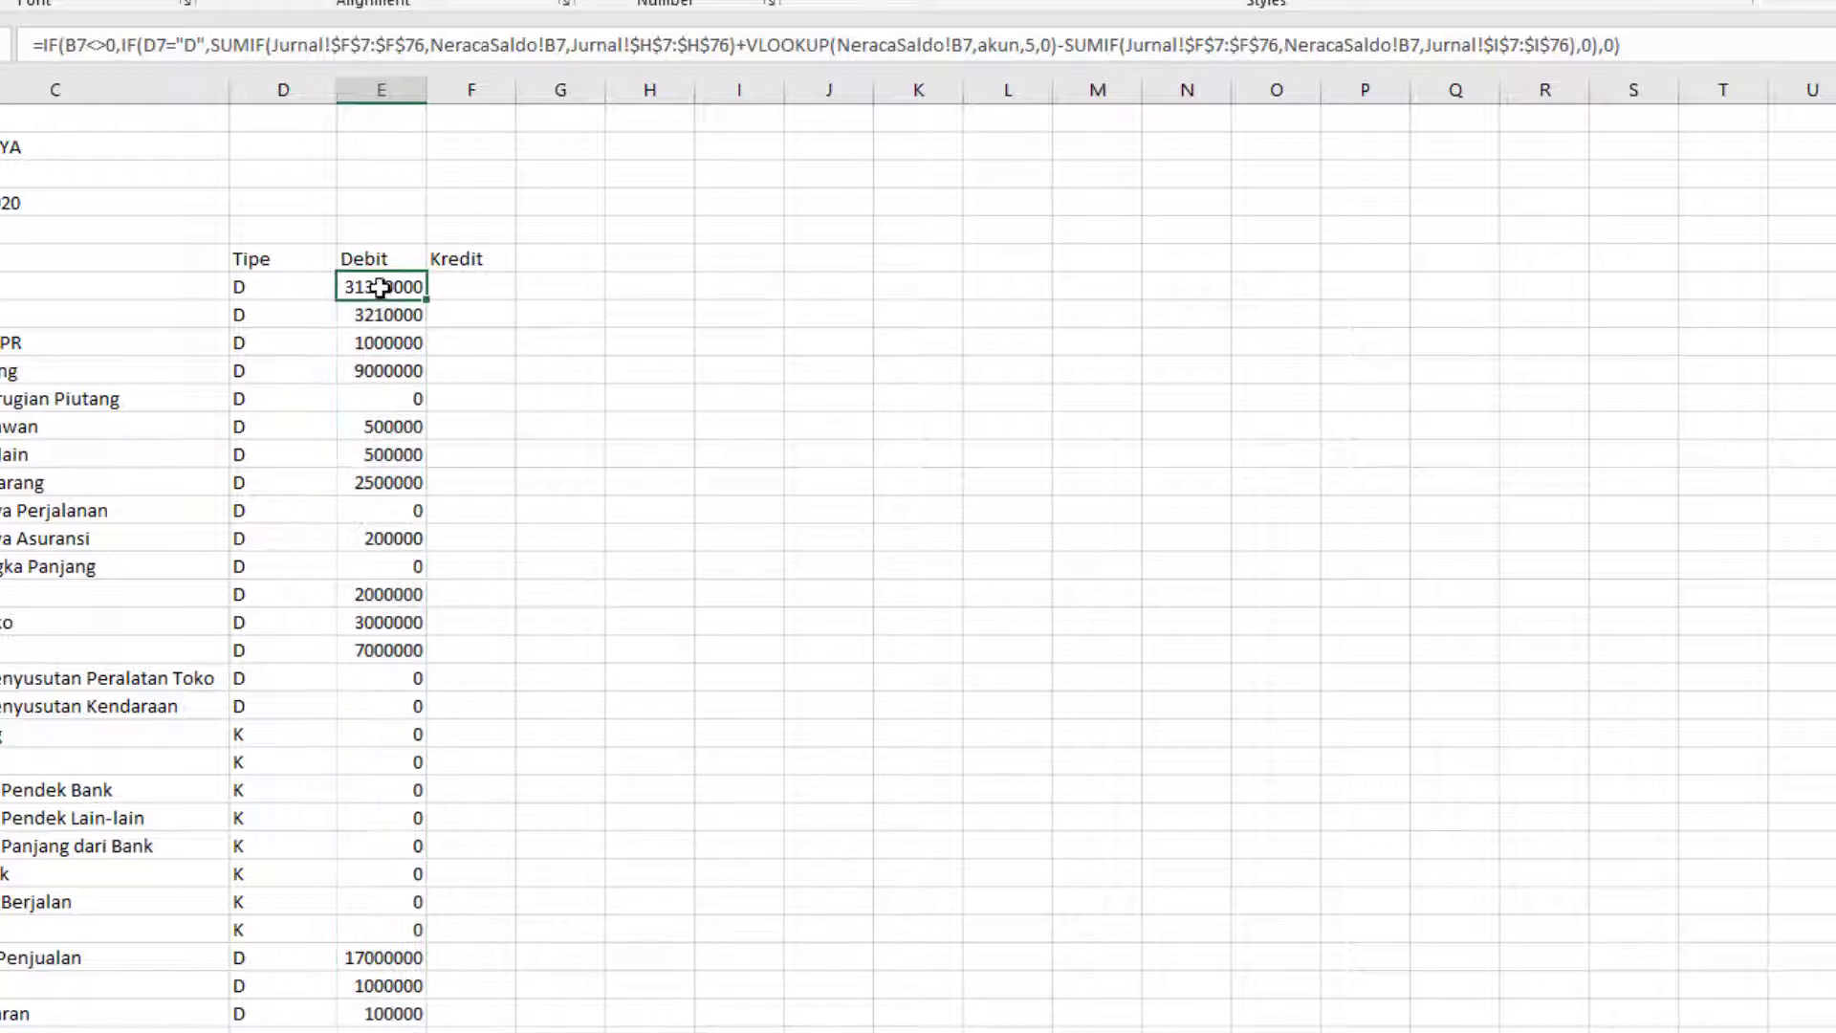
pyautogui.click(420, 45)
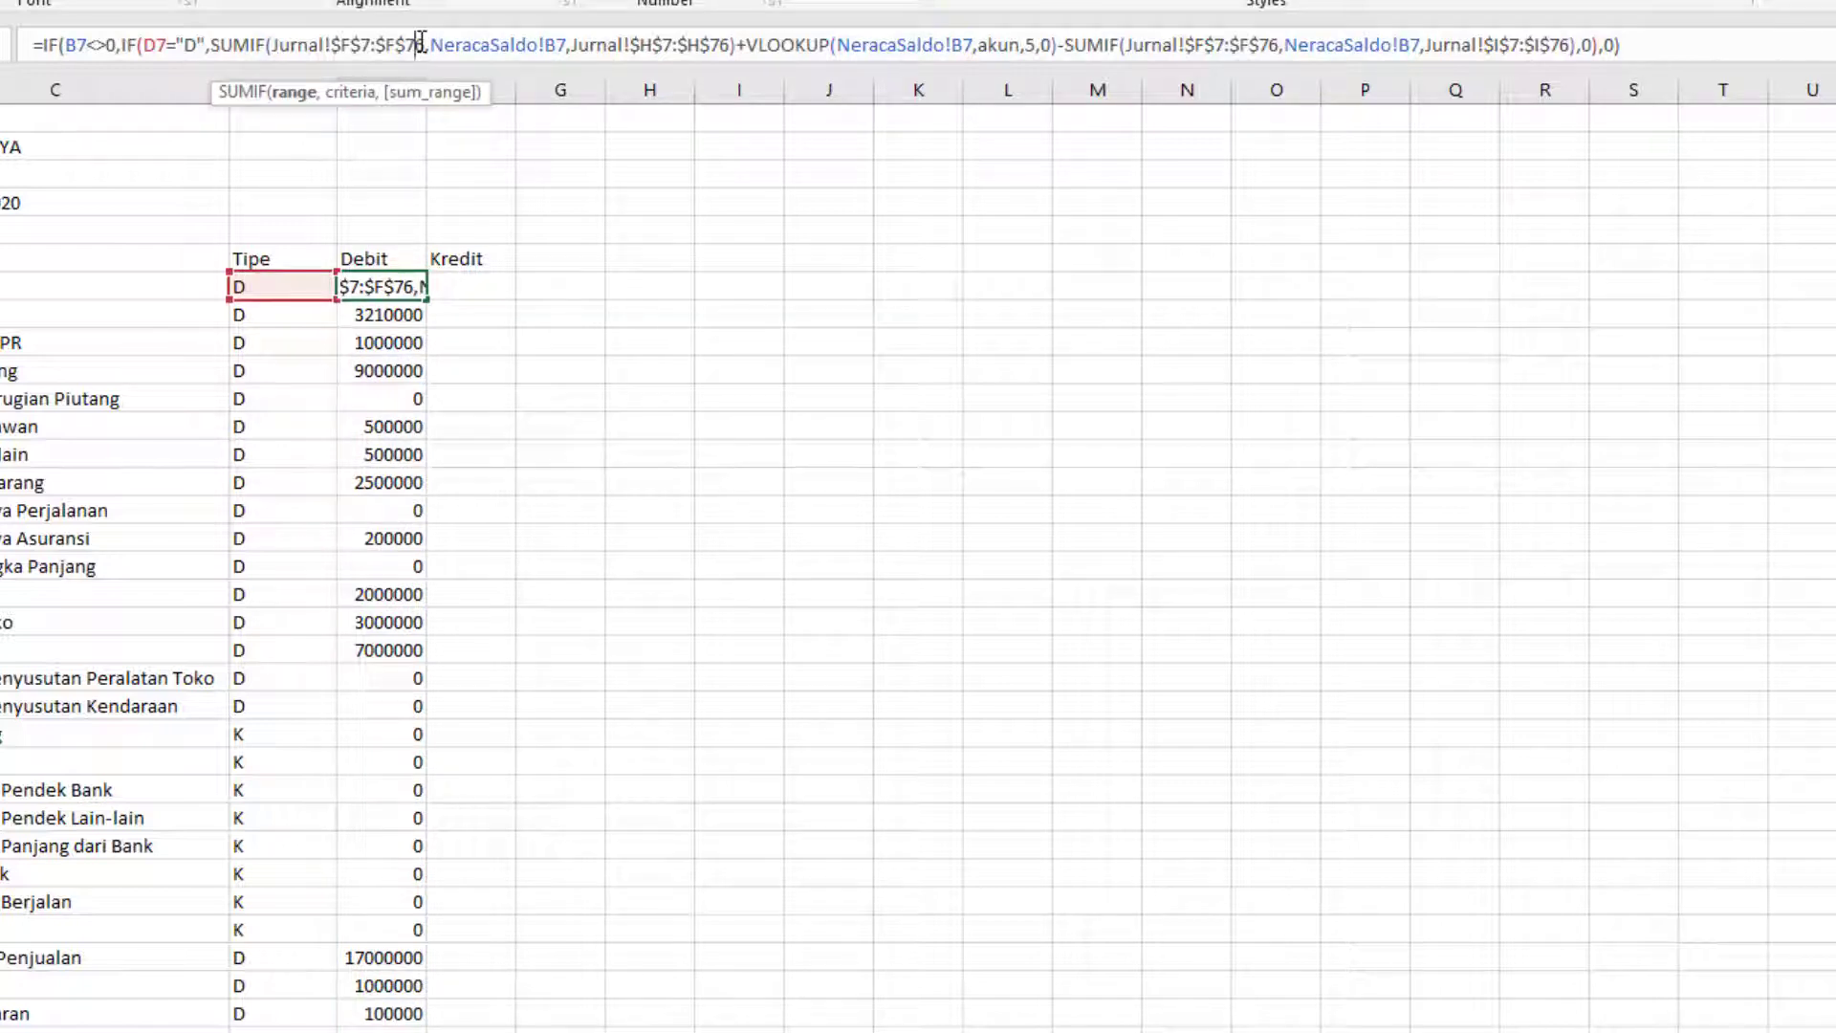
pyautogui.press('Tab')
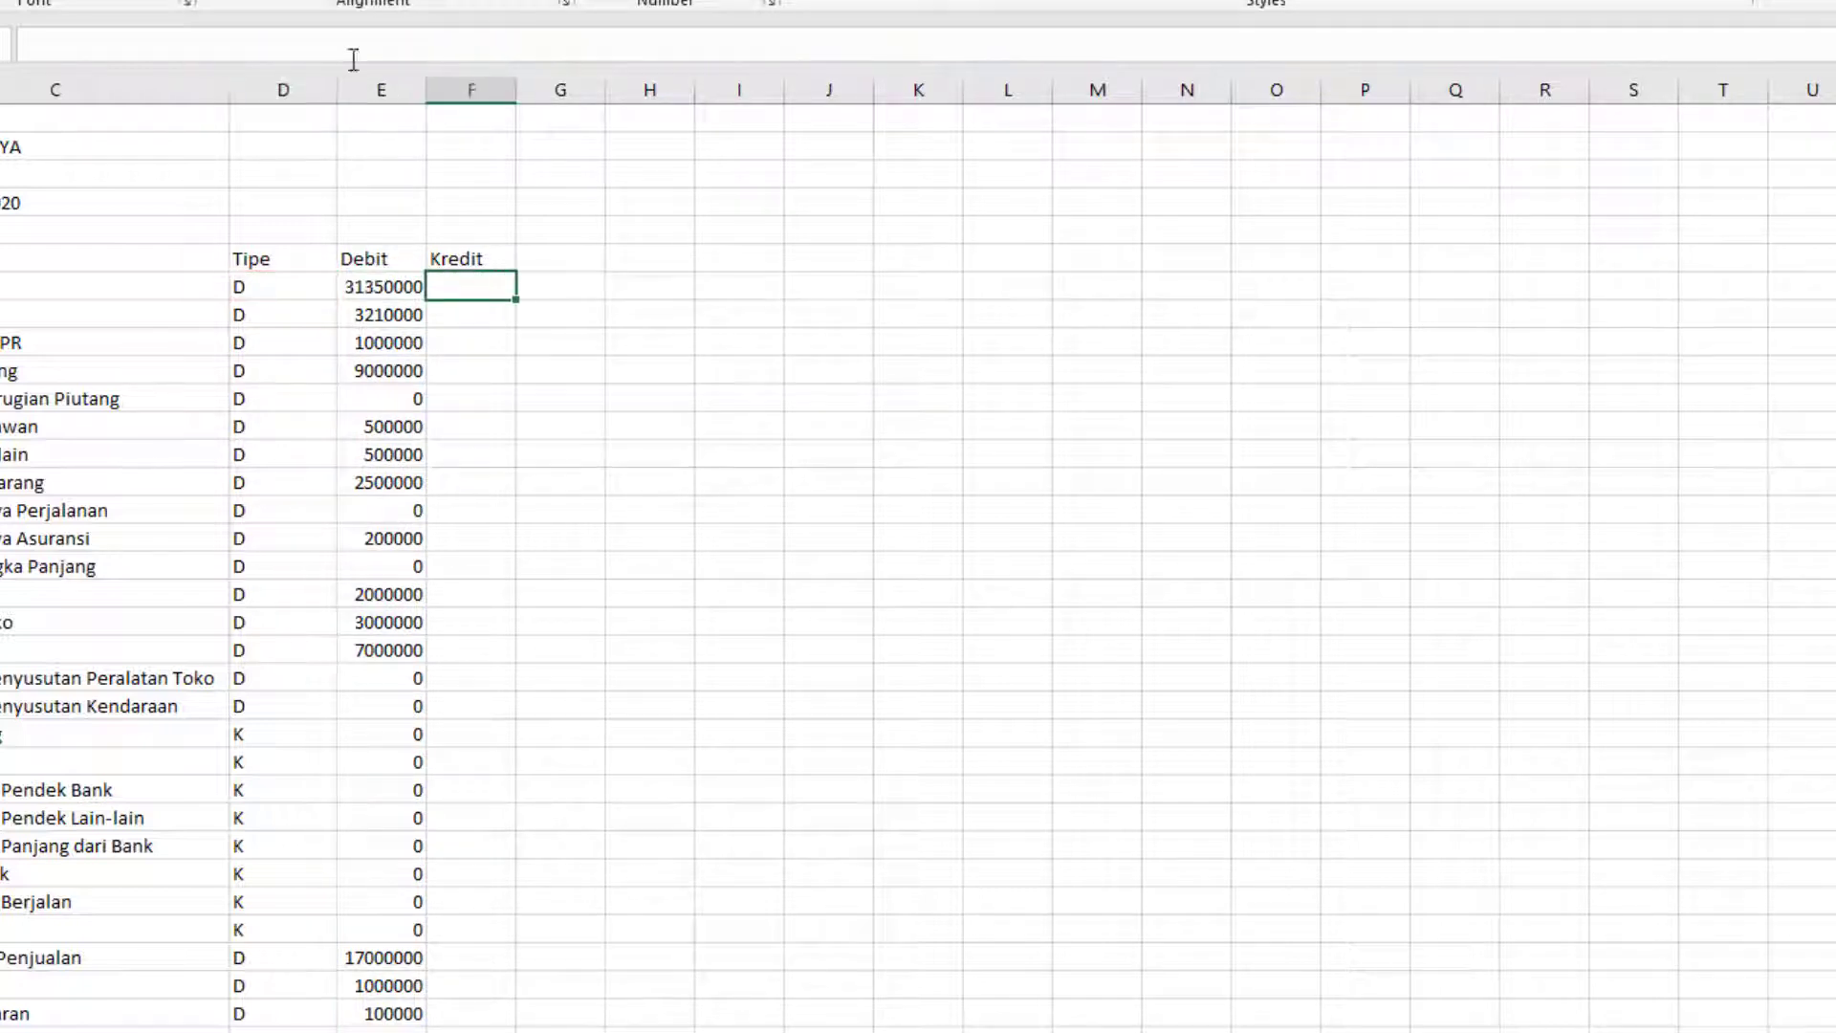
pyautogui.click(391, 288)
pyautogui.moveTo(1736, 43); pyautogui.dragTo(28, 48)
pyautogui.hotkey('ctrl', 'c')
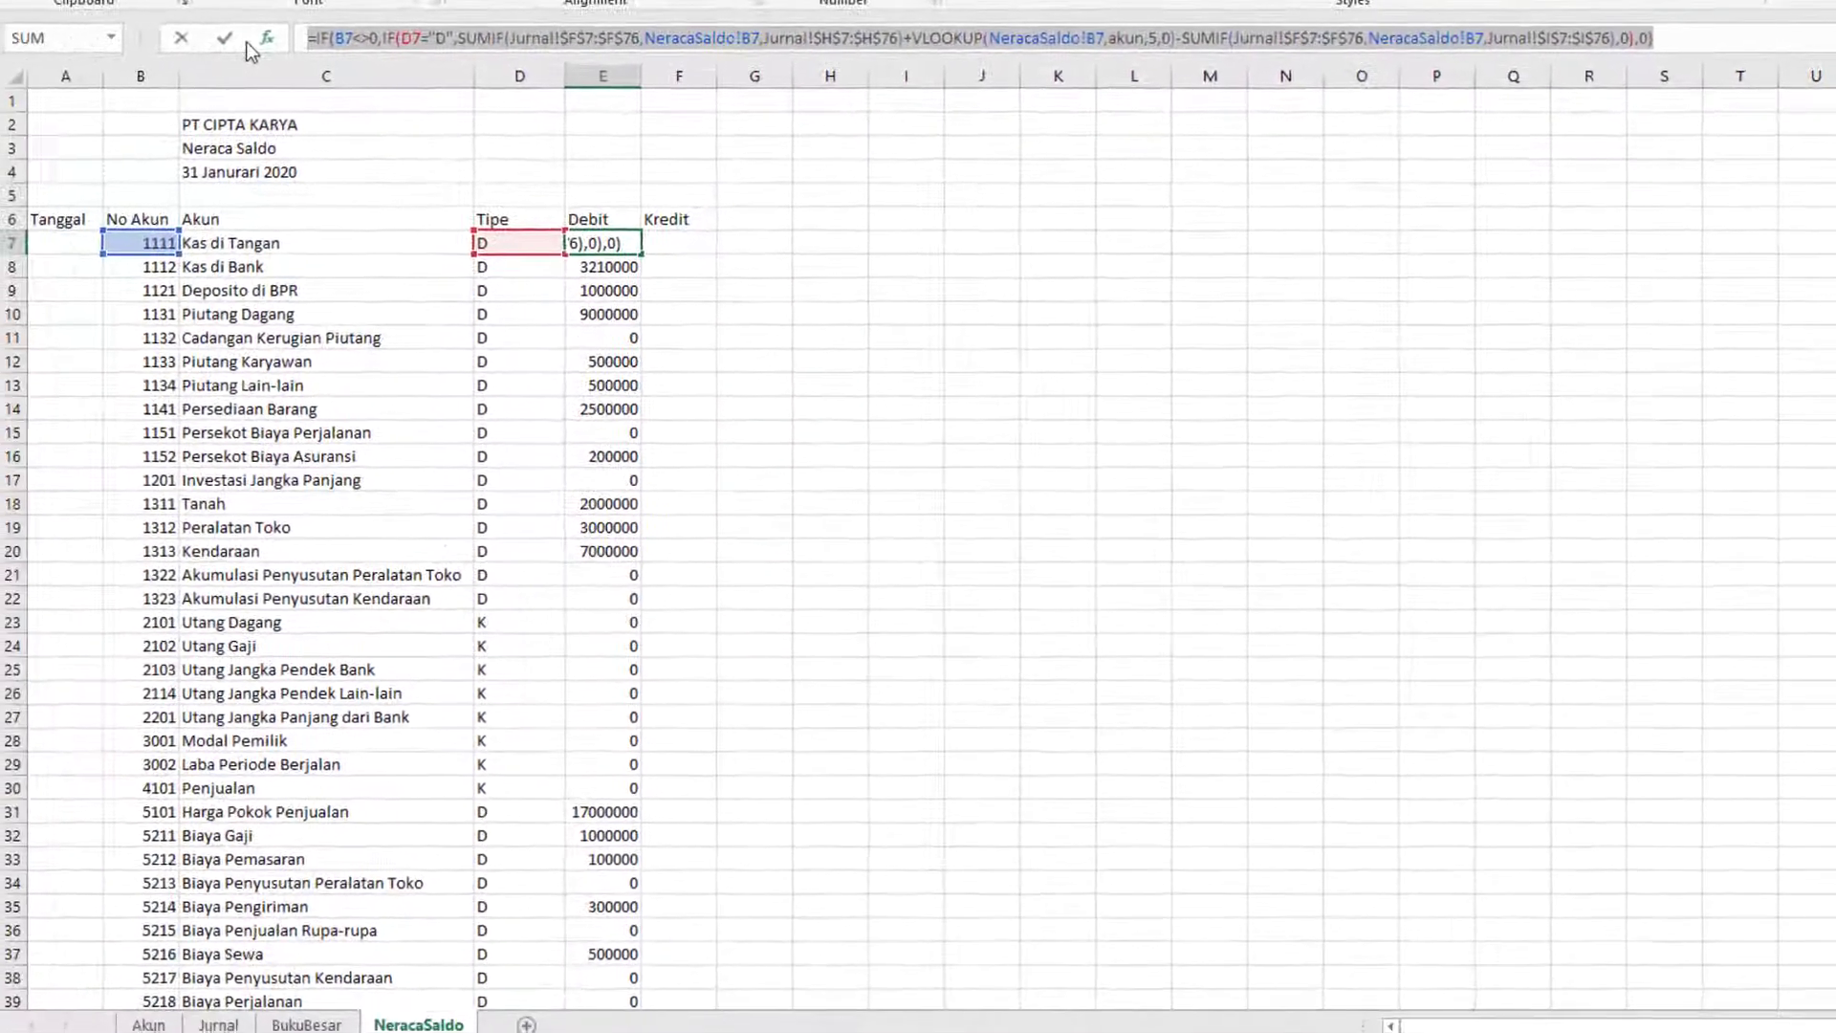
pyautogui.press('Tab')
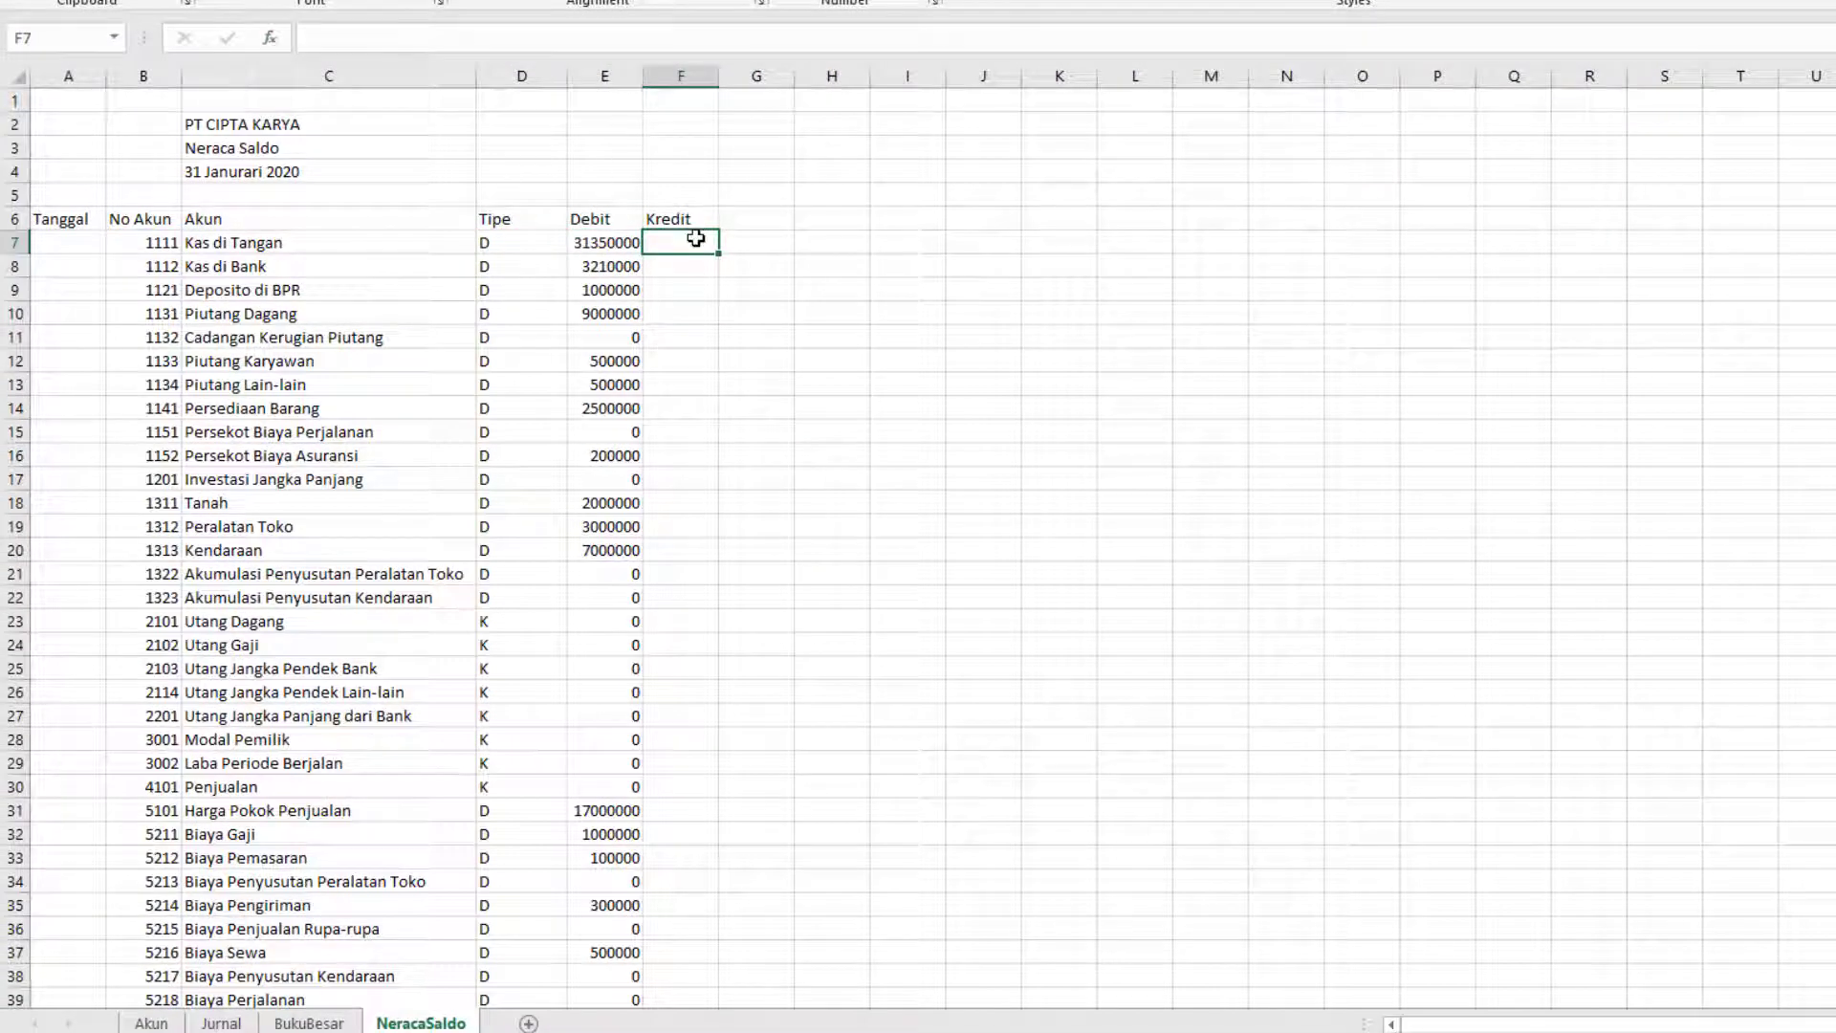
pyautogui.click(749, 48)
pyautogui.hotkey('ctrl', 'v')
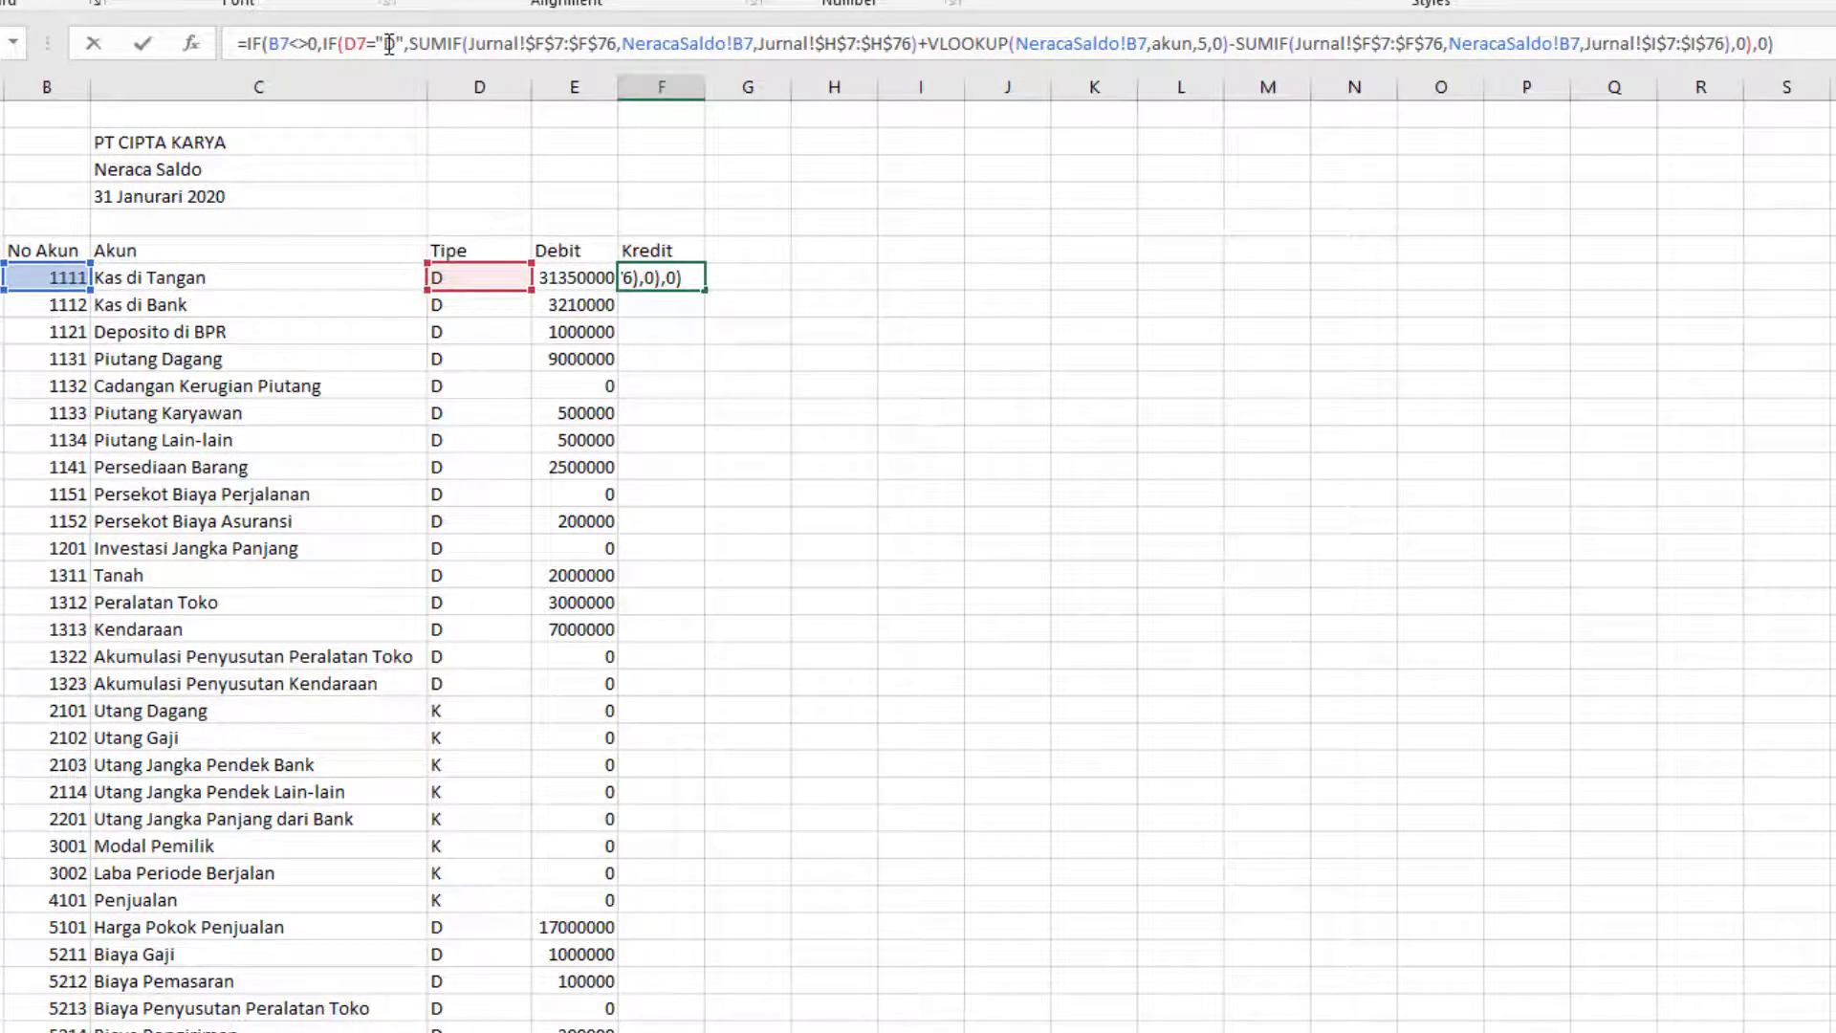
# Step: Change the account type tested in F7's inner IF to "K"
pyautogui.doubleClick(389, 44)
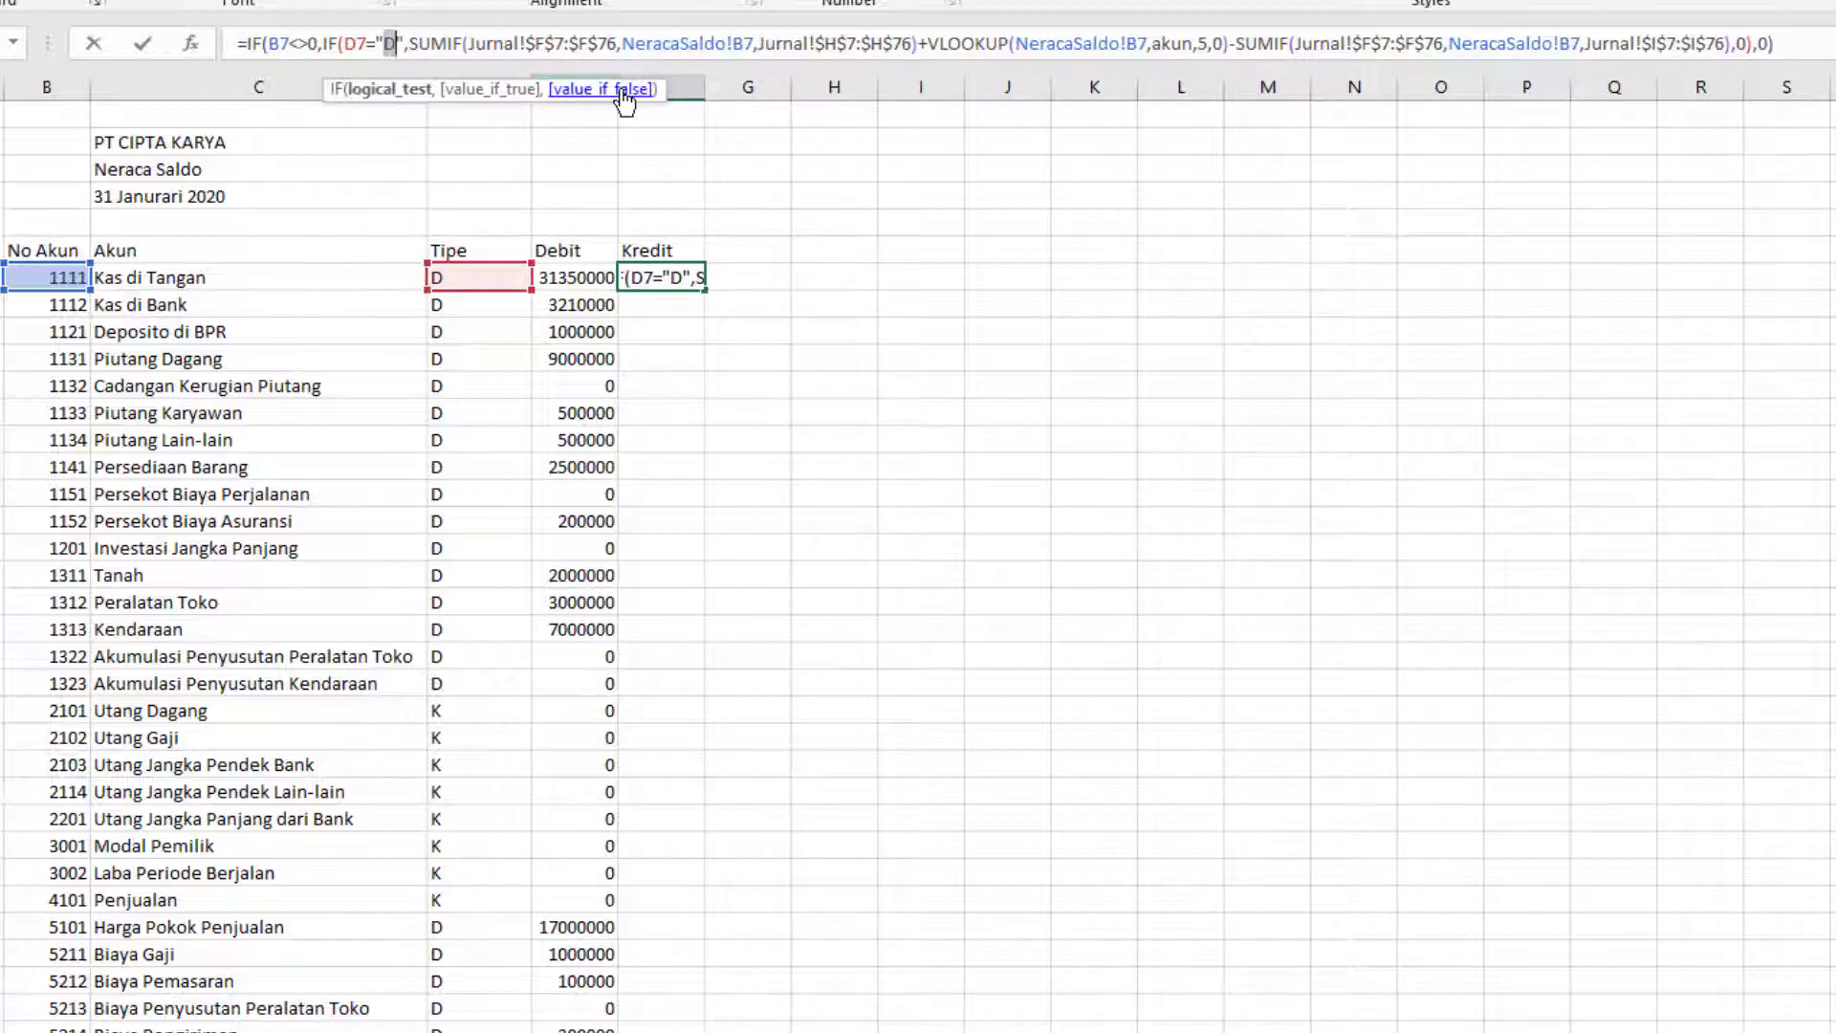
pyautogui.press('BackSpace')
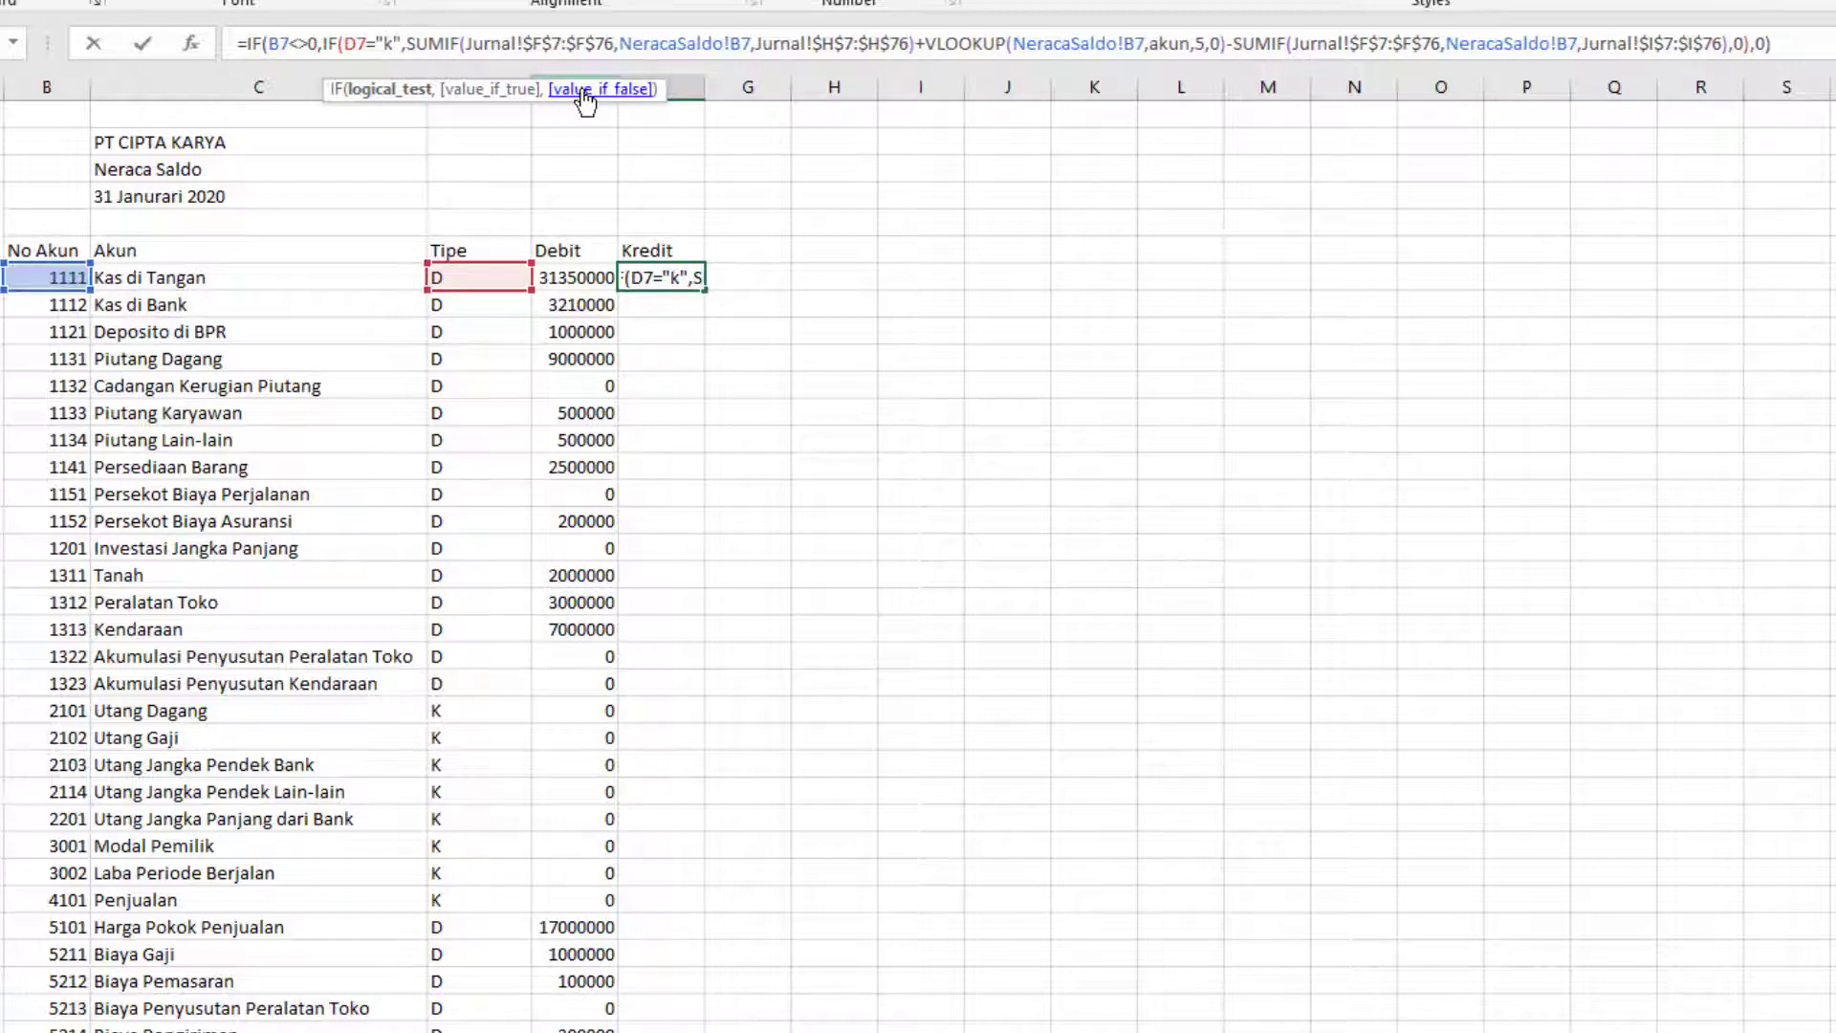
pyautogui.write('K')
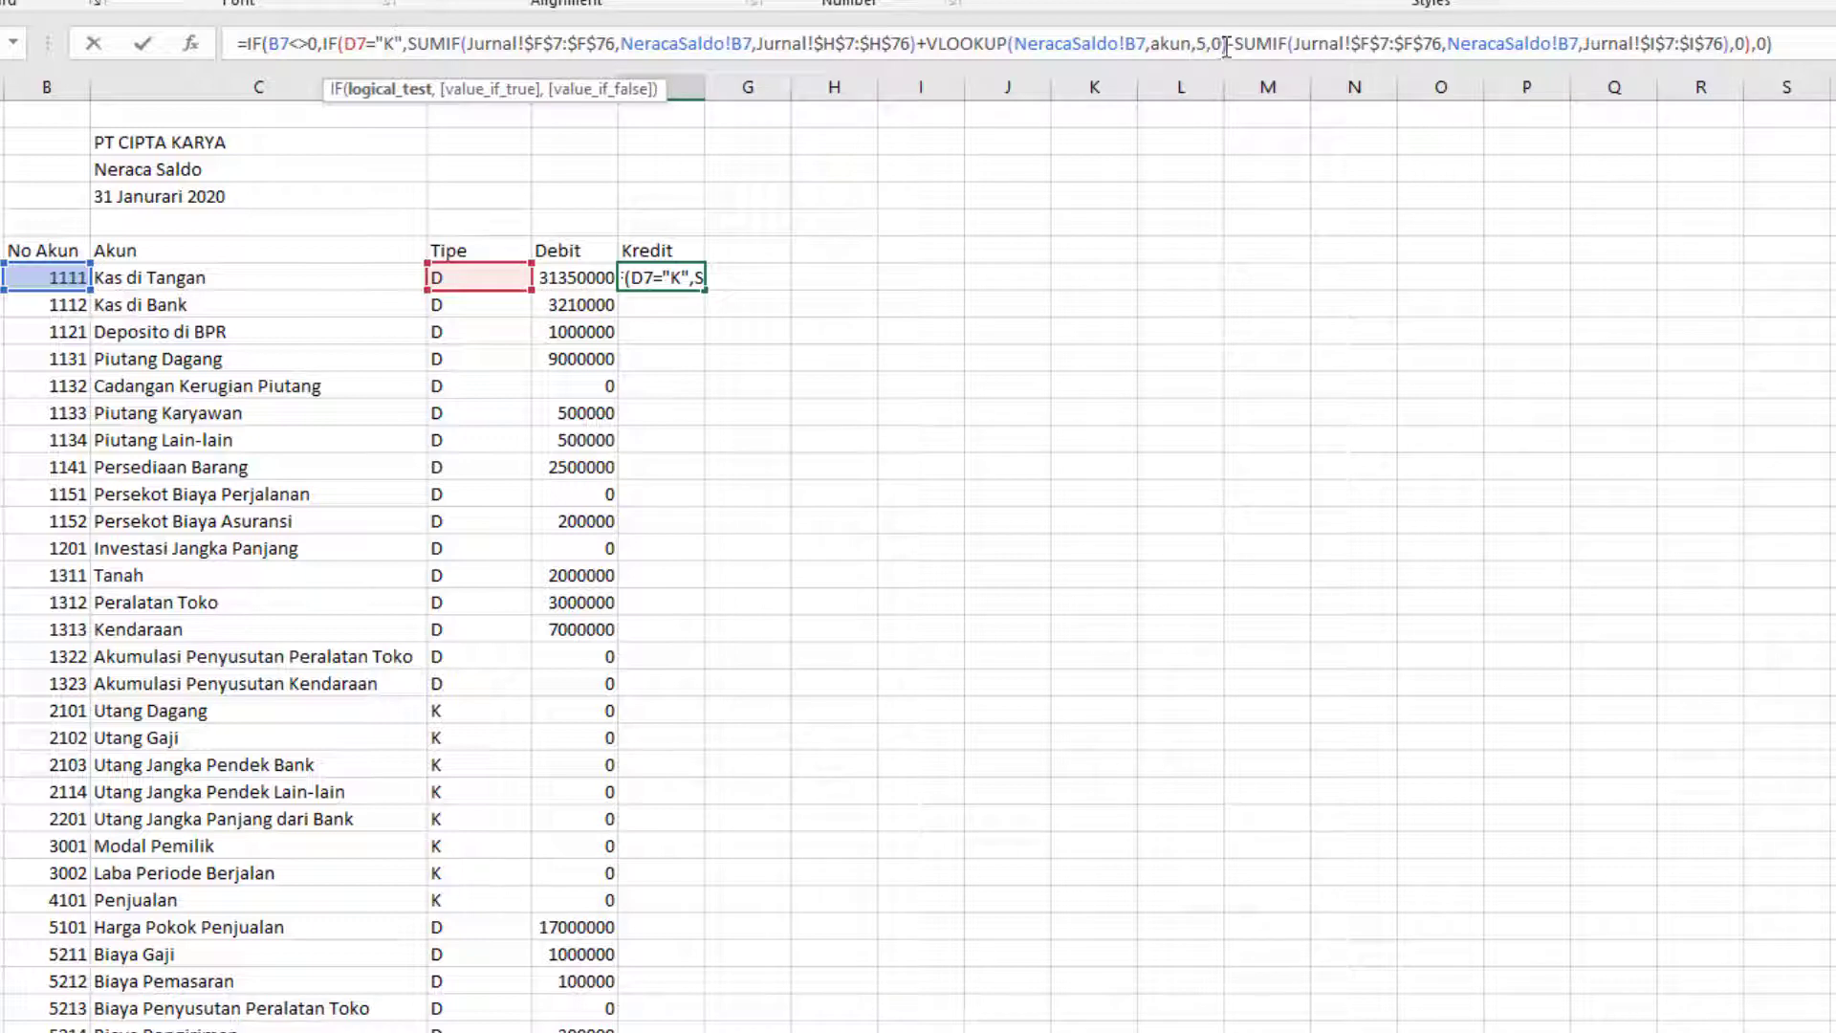
# Step: Move F7's SUMIF over Jurnal!$I$7:$I$76, with its trailing ",0)", ahead of the Debit SUMIF and join them with a plus sign
pyautogui.moveTo(1235, 43); pyautogui.dragTo(1756, 56)
pyautogui.hotkey('ctrl', 'c')
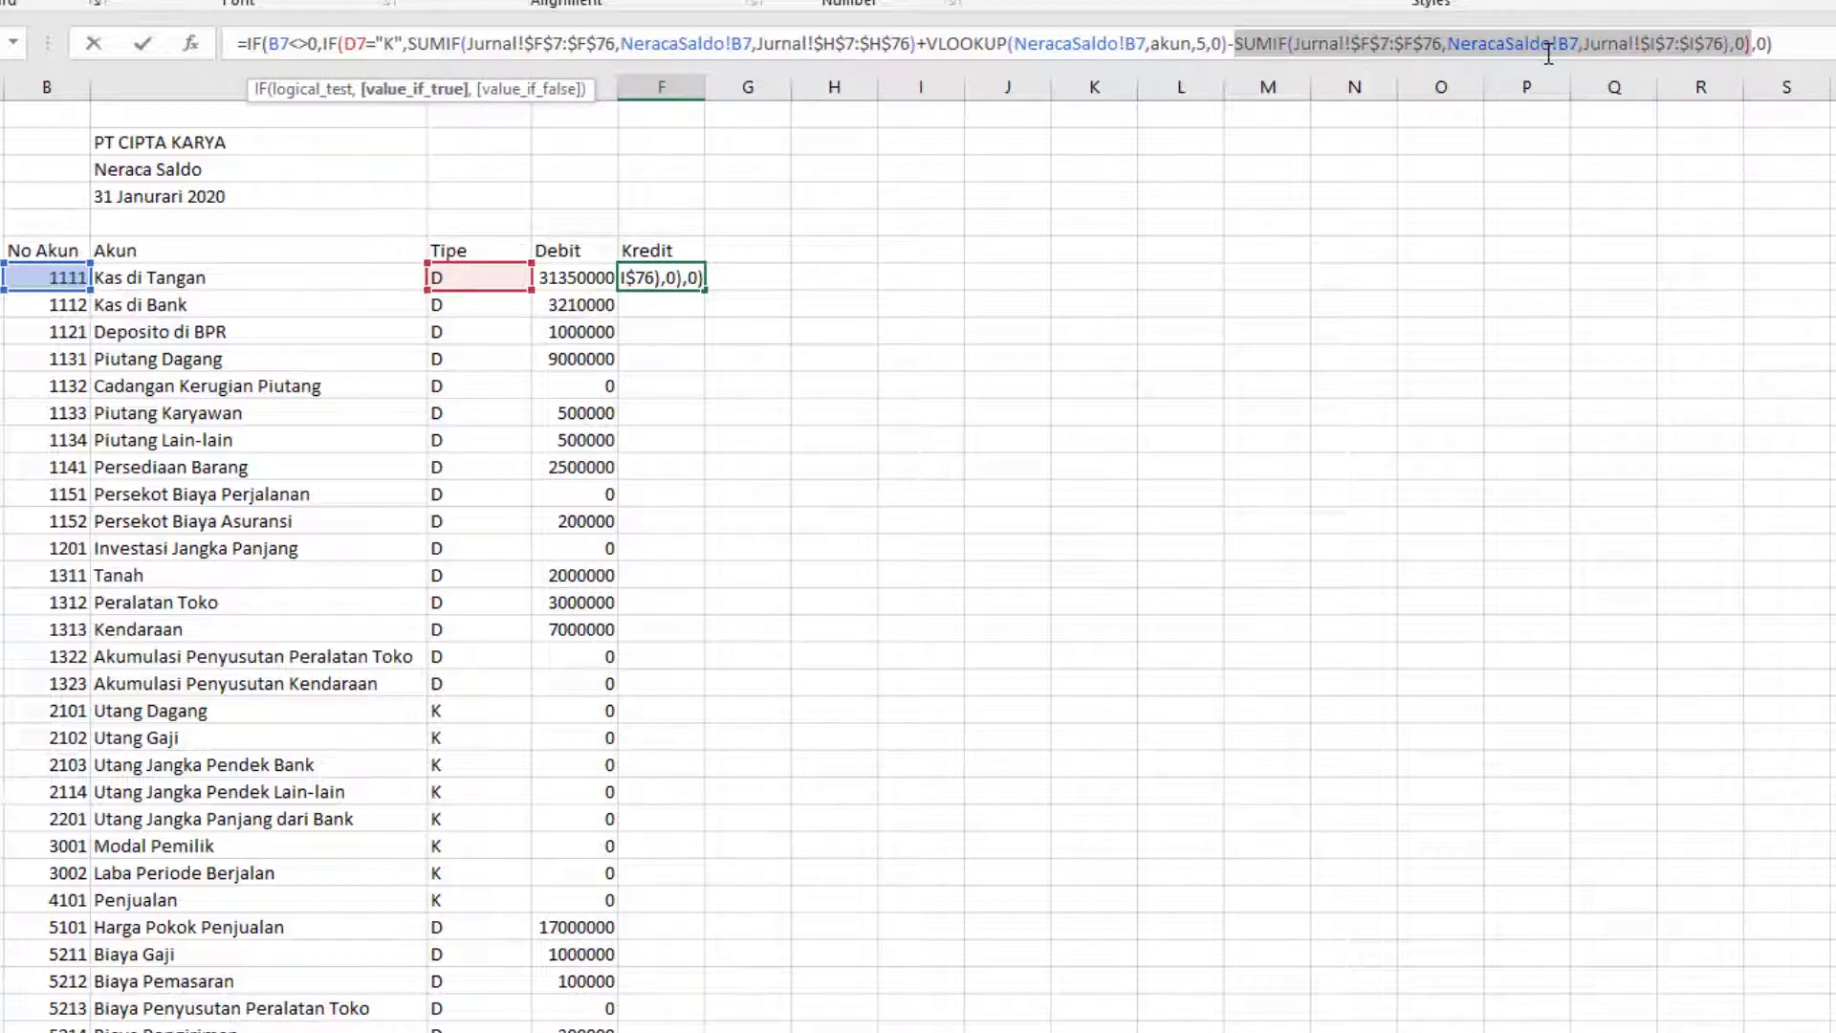
pyautogui.press('BackSpace')
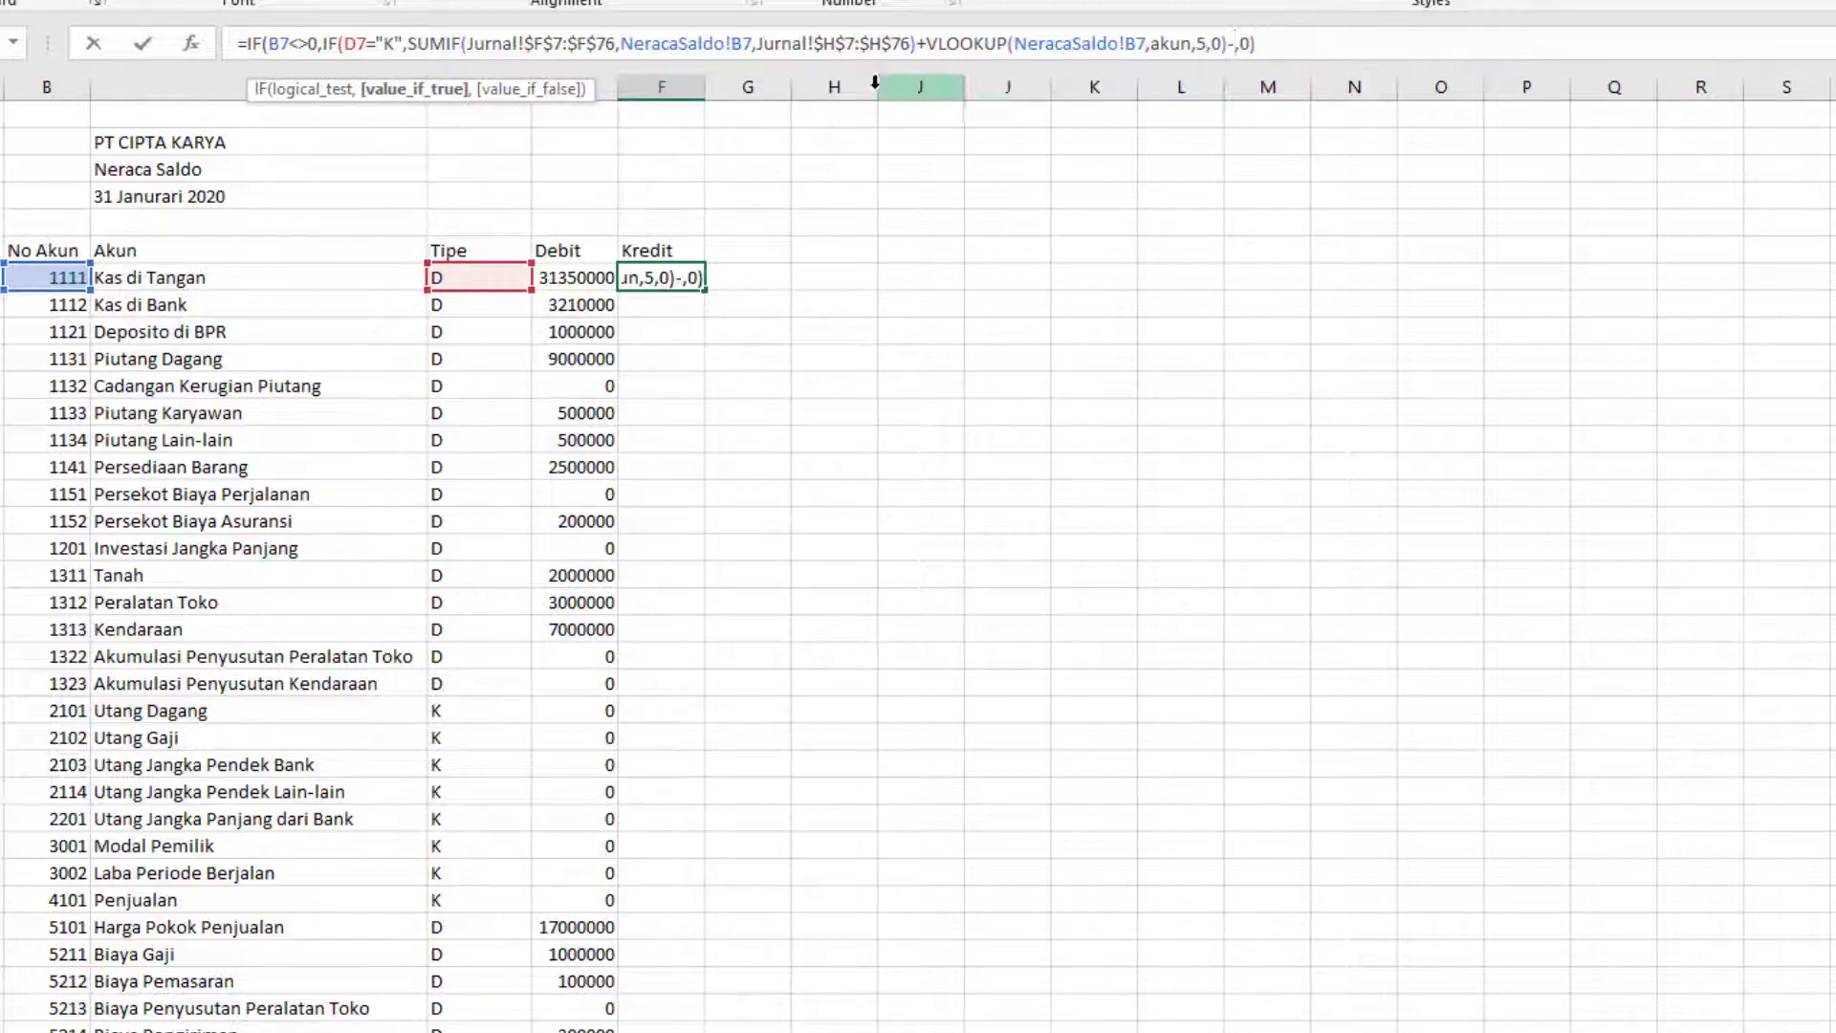
pyautogui.click(408, 43)
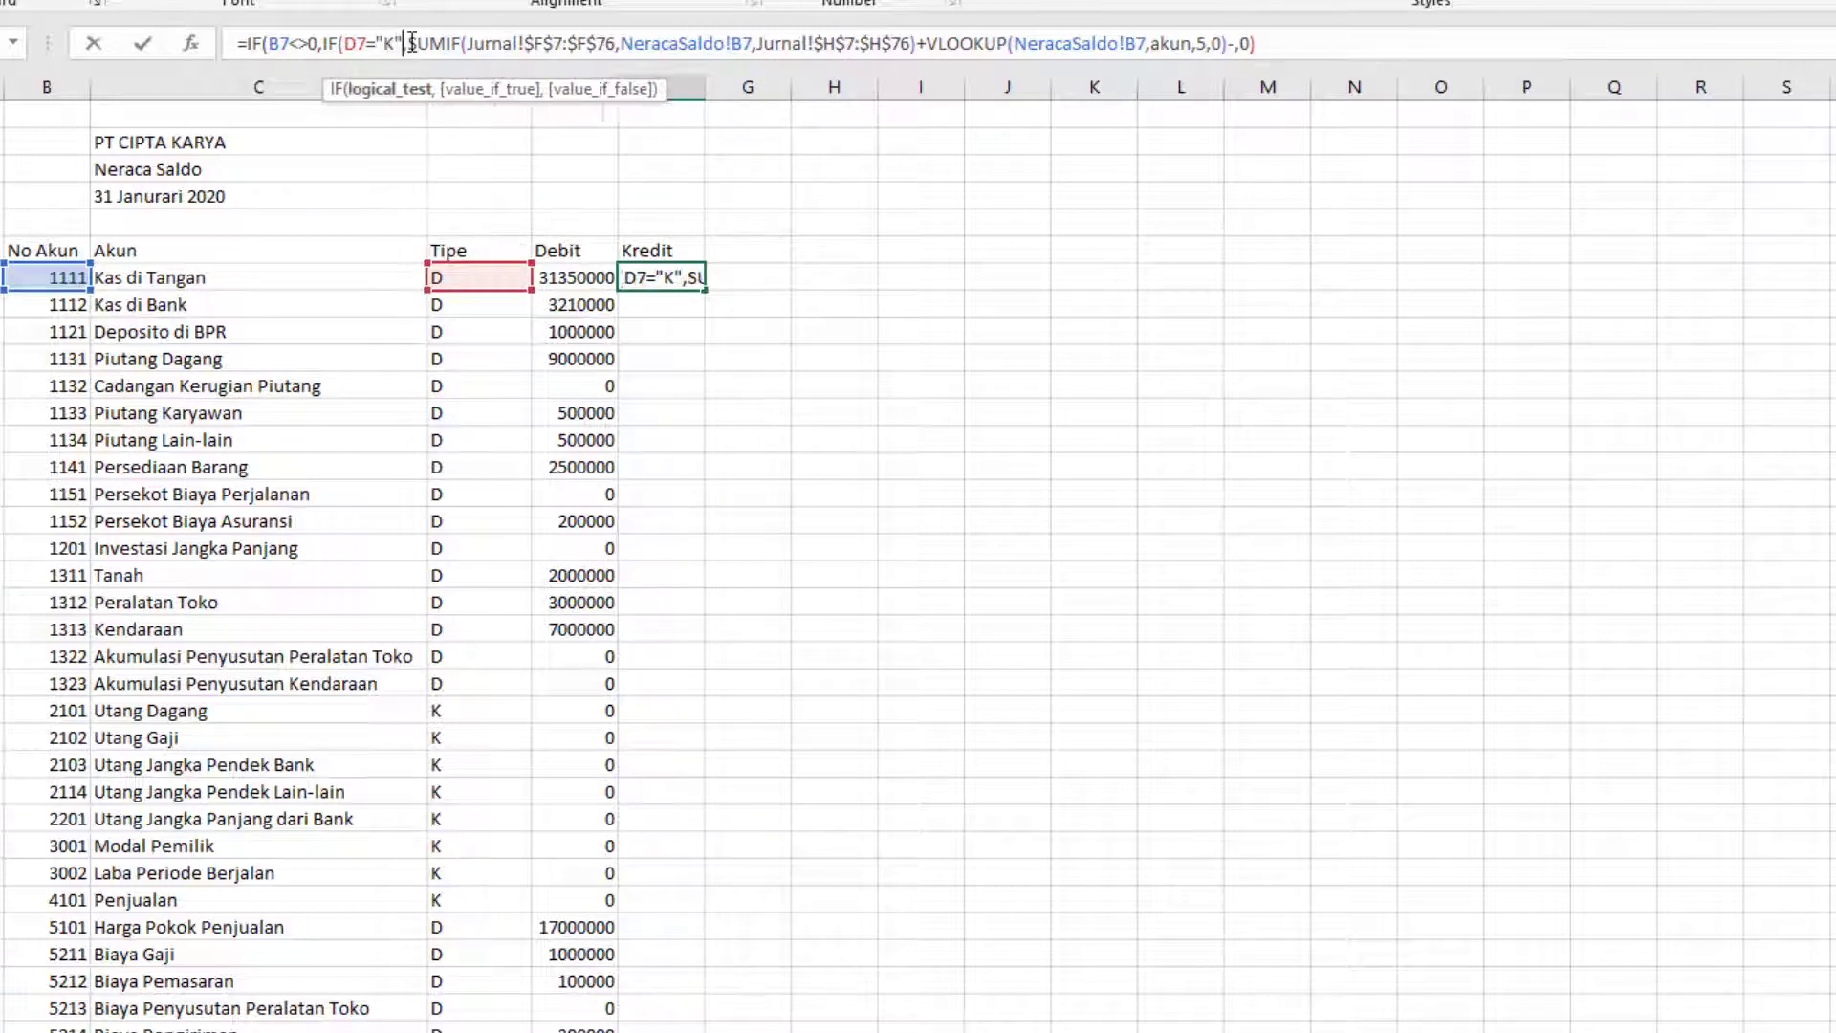
pyautogui.hotkey('ctrl', 'v')
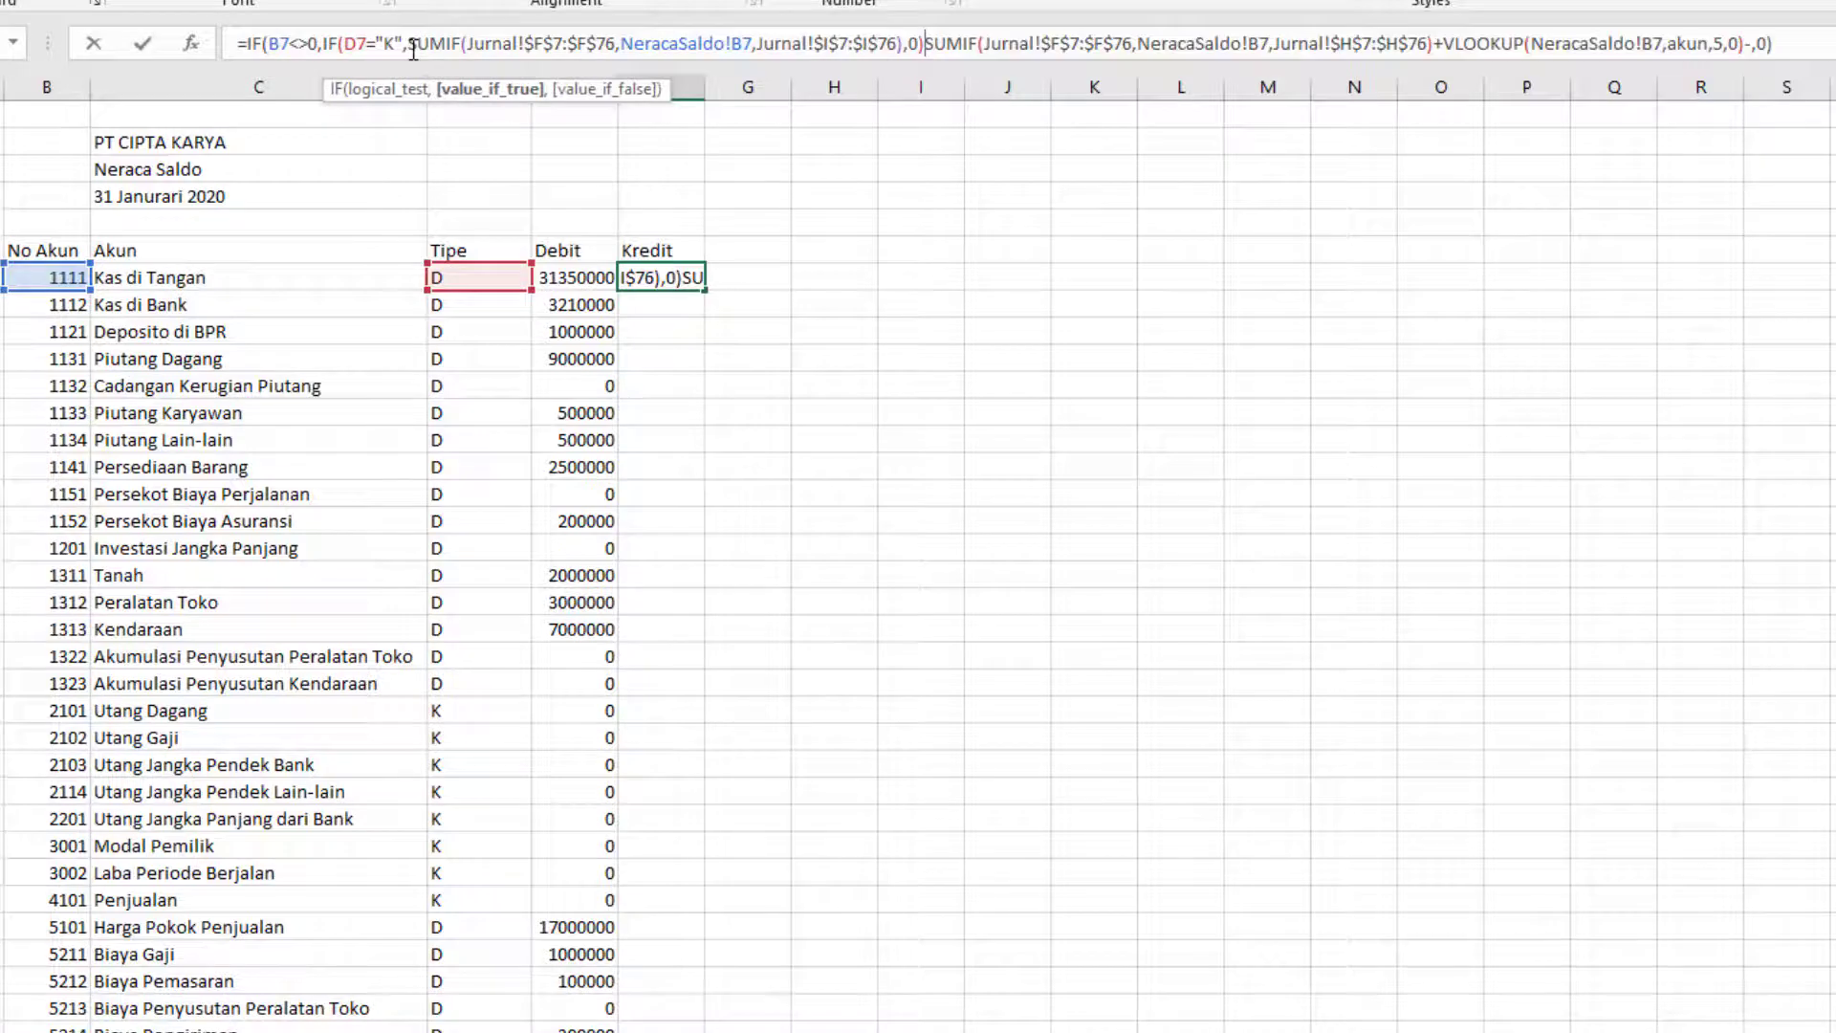
pyautogui.write('+')
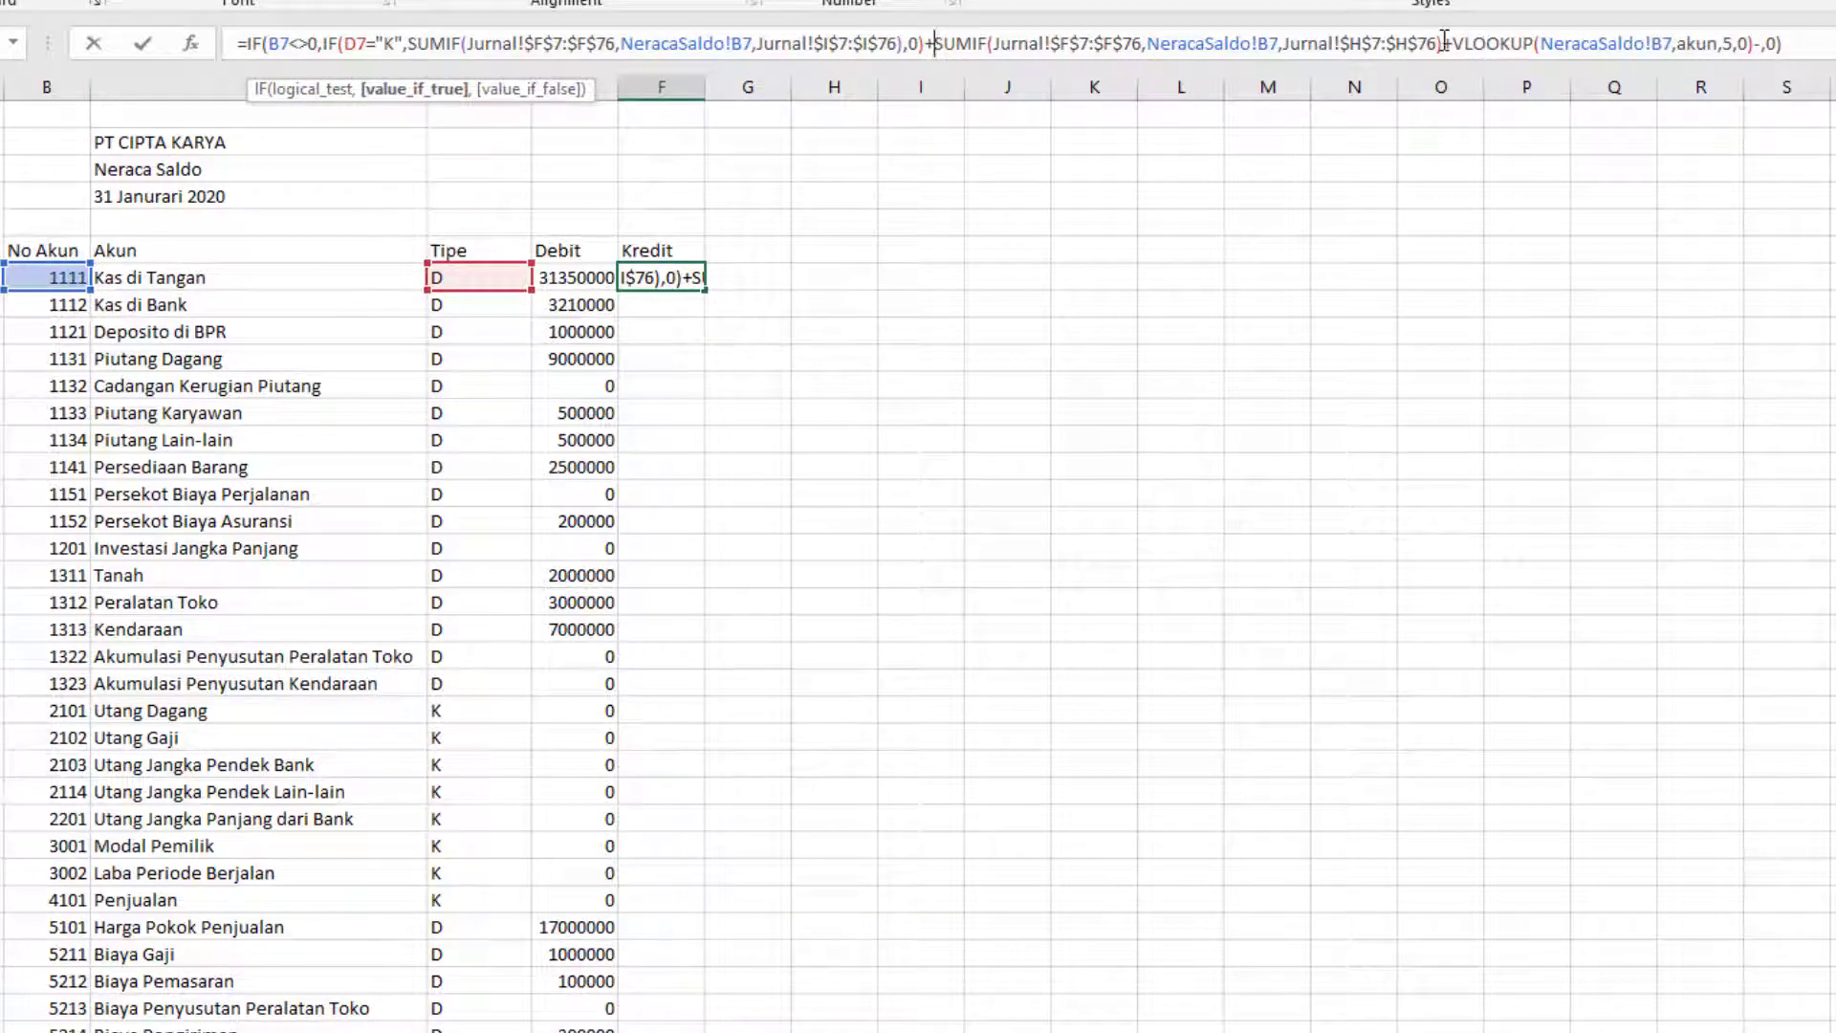
# Step: Move the +VLOOKUP(NeracaSaldo!B7,akun,5,0) term between F7's two SUMIFs and delete the leftover minus sign
pyautogui.moveTo(1447, 40); pyautogui.dragTo(1750, 53)
pyautogui.hotkey('ctrl', 'c')
pyautogui.press('BackSpace')
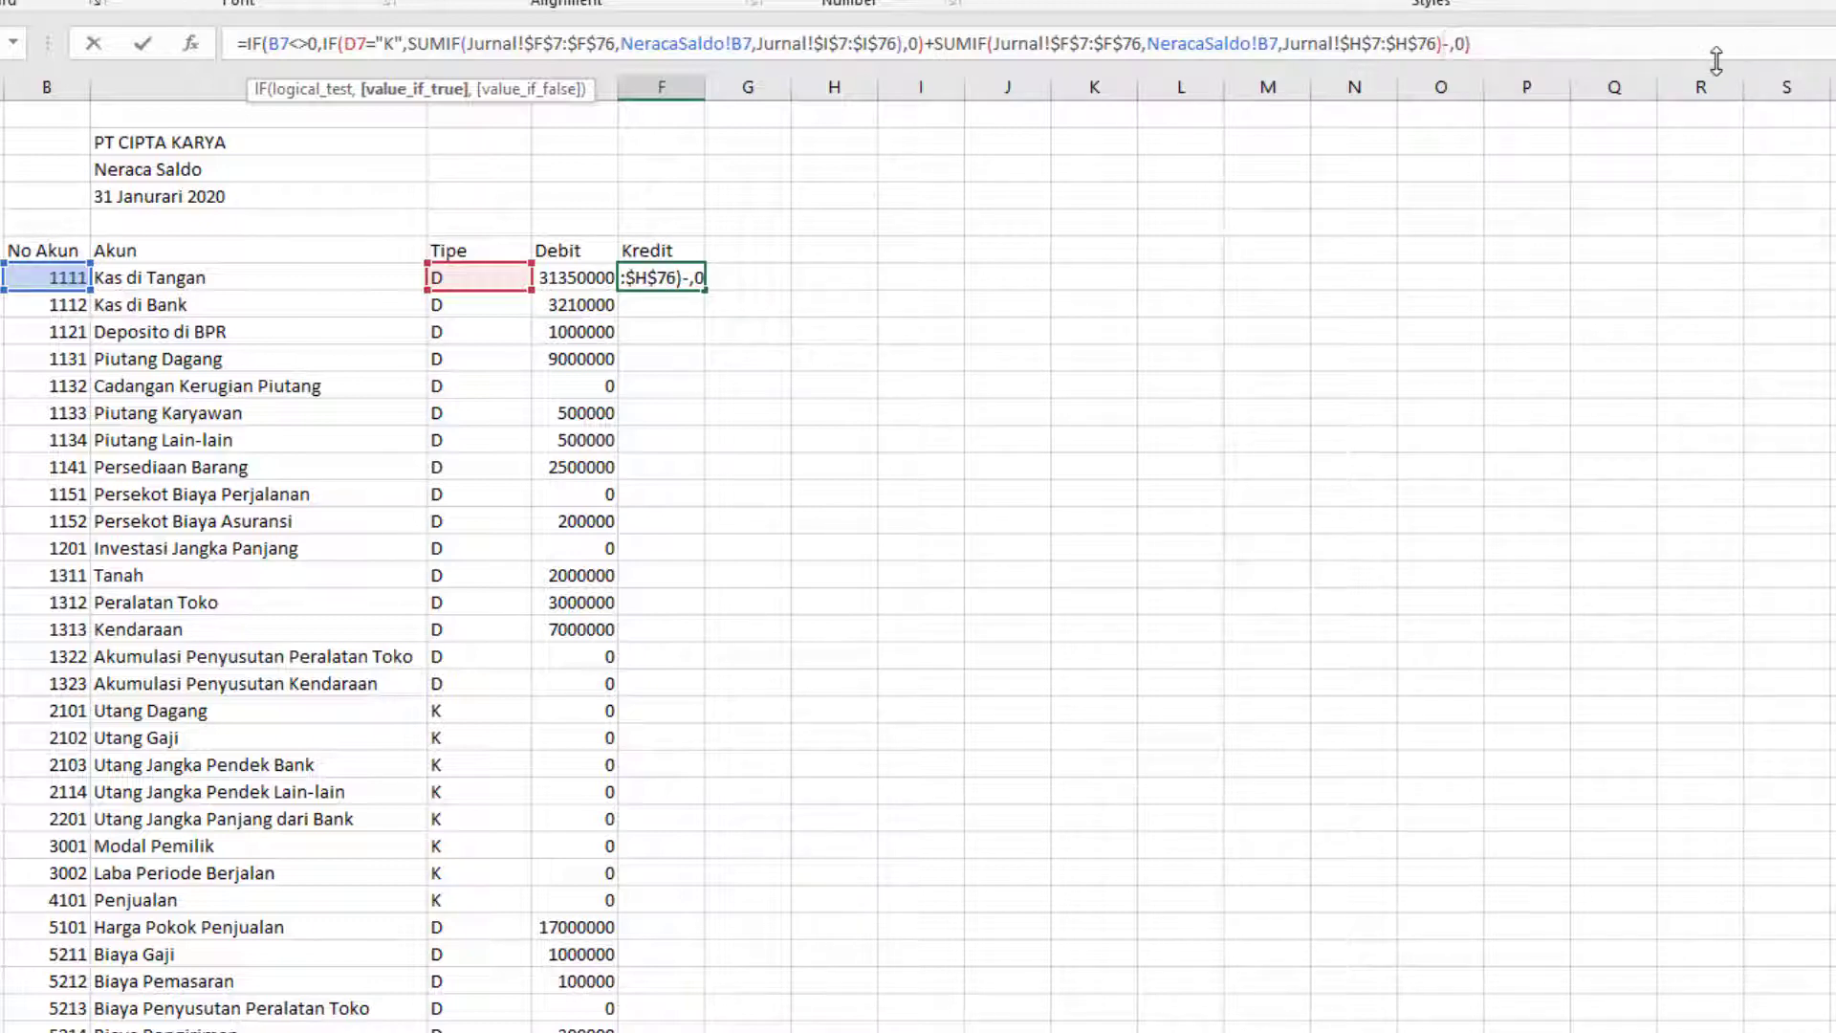
pyautogui.press('BackSpace')
pyautogui.click(929, 44)
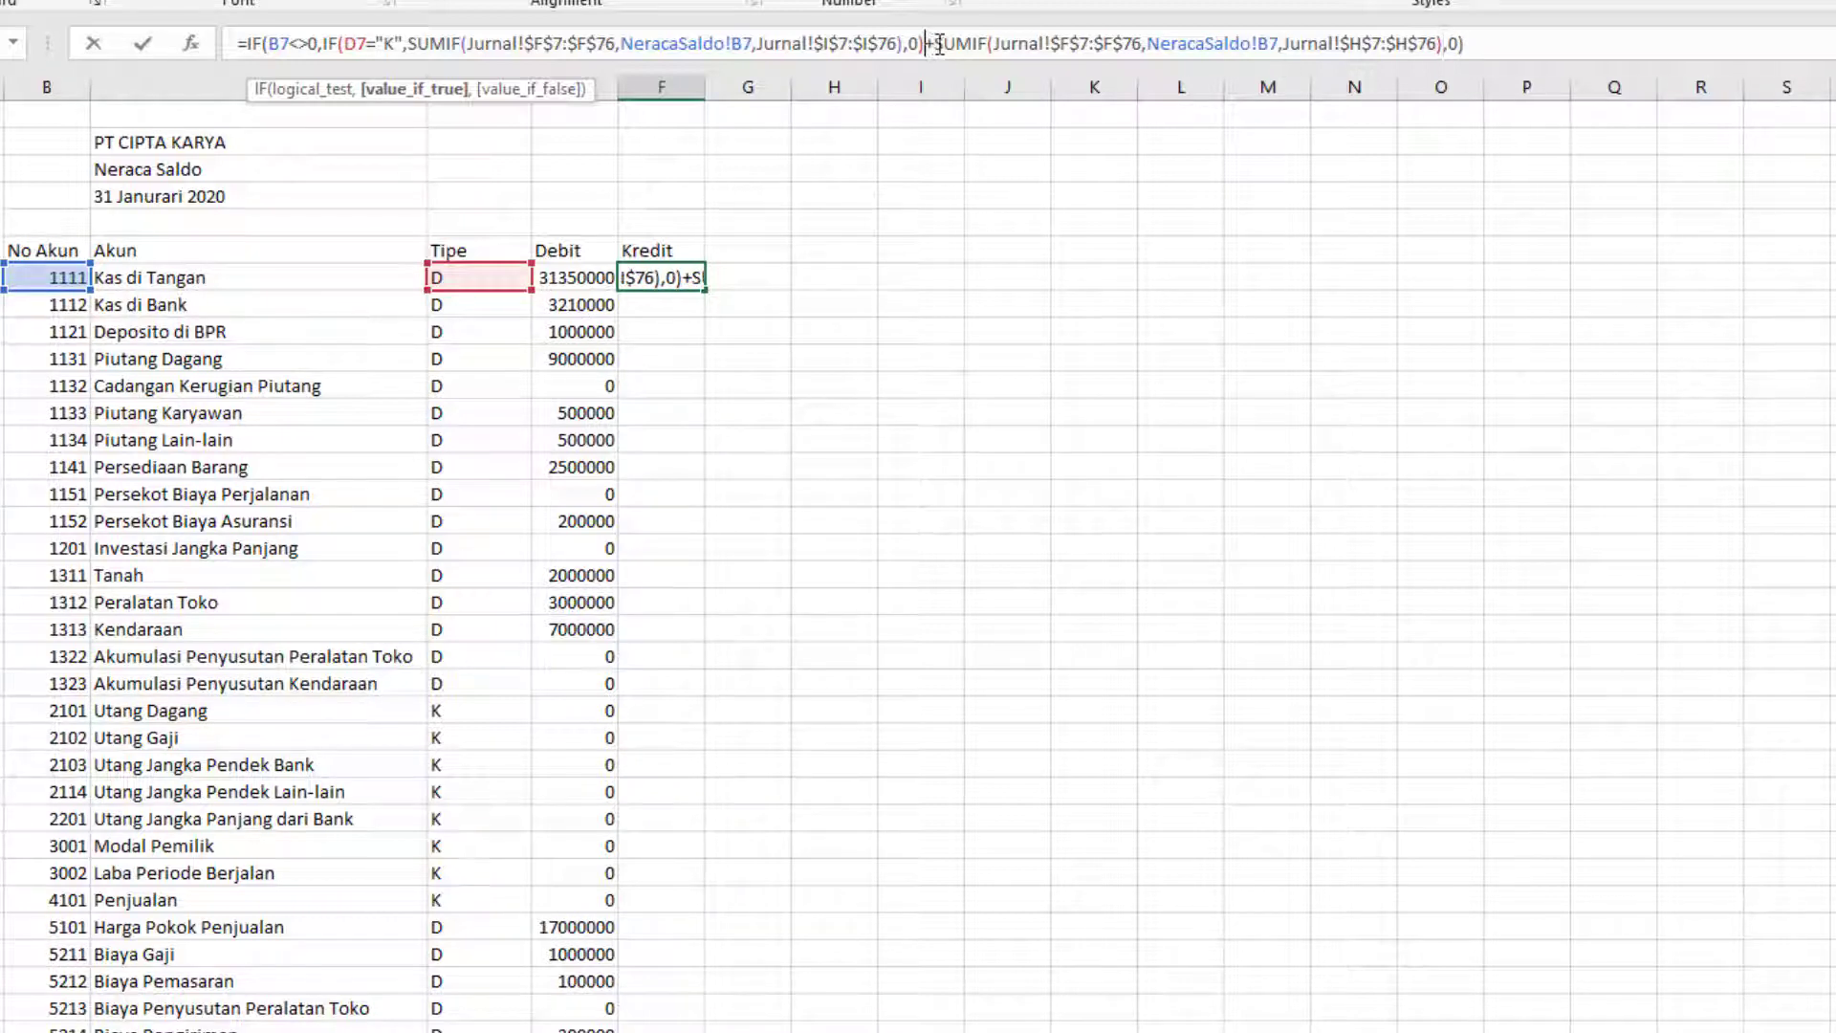
pyautogui.hotkey('ctrl', 'v')
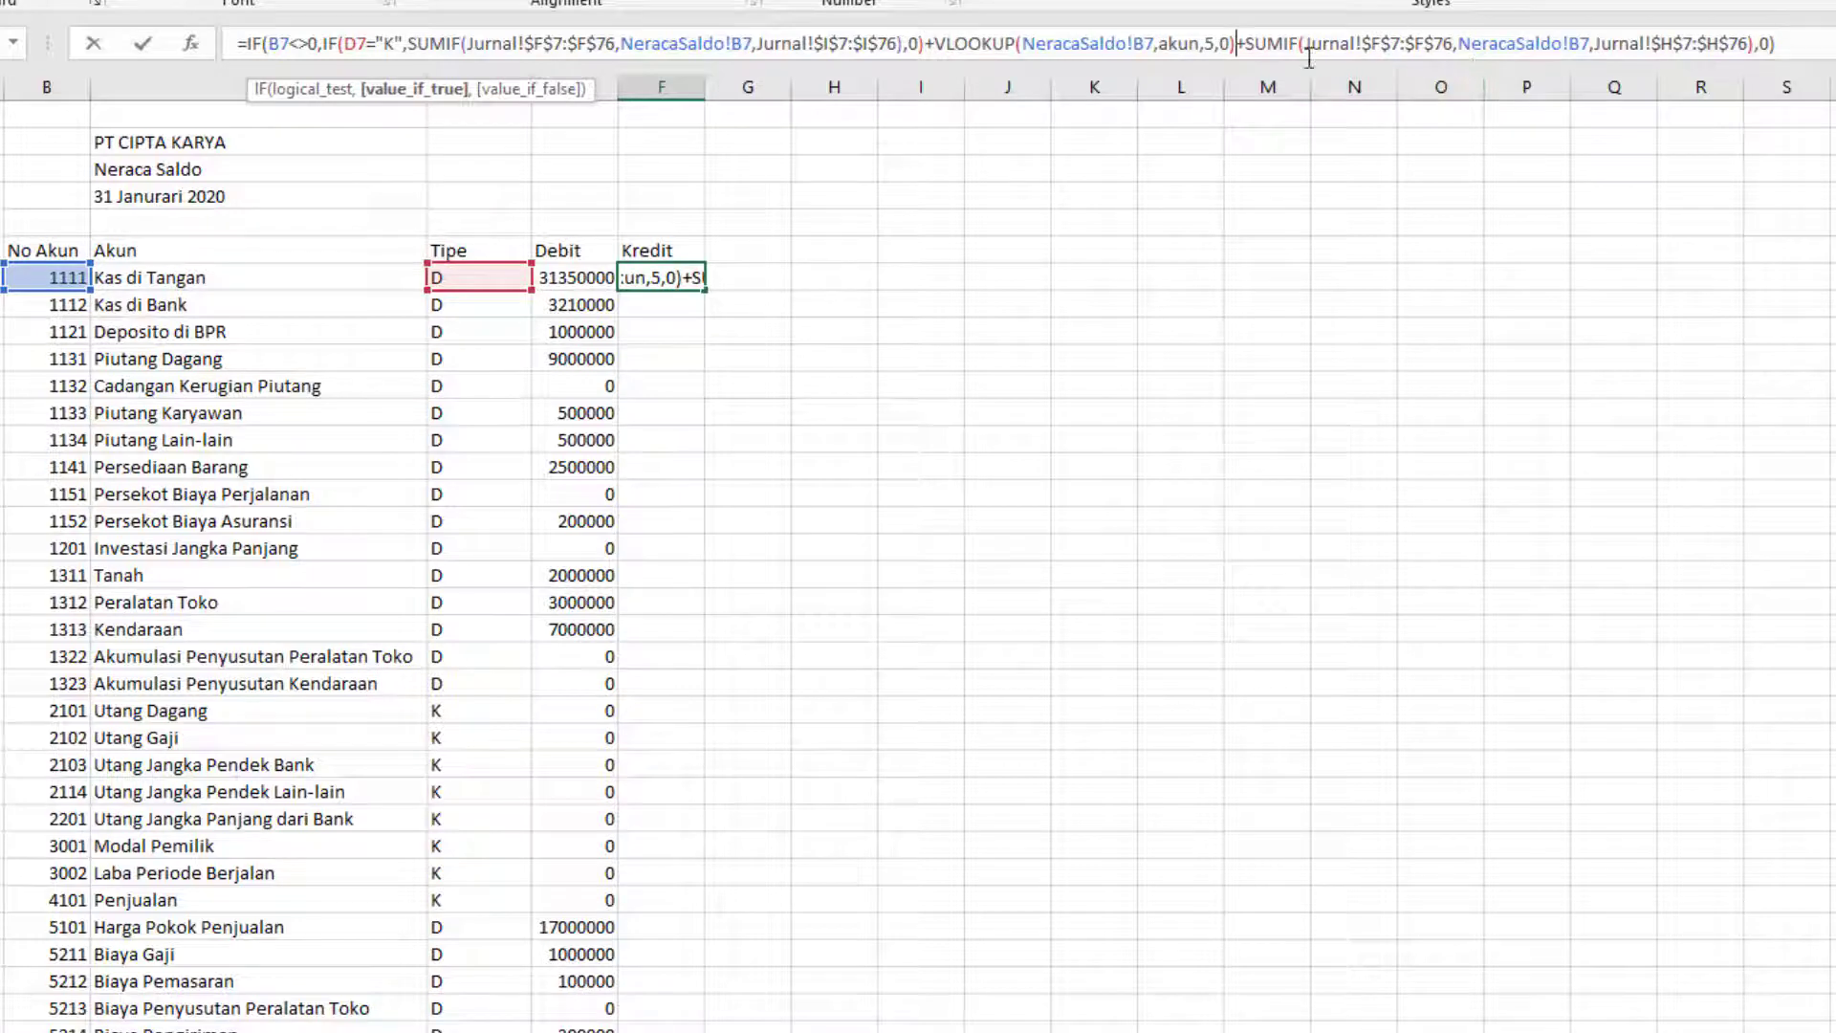
# Step: Subtract the SUMIF over Jurnal!$H$7:$H$76 instead of adding it in F7 and fill the formula down the Kredit column
pyautogui.click(1245, 43)
pyautogui.press('BackSpace')
pyautogui.write('-')
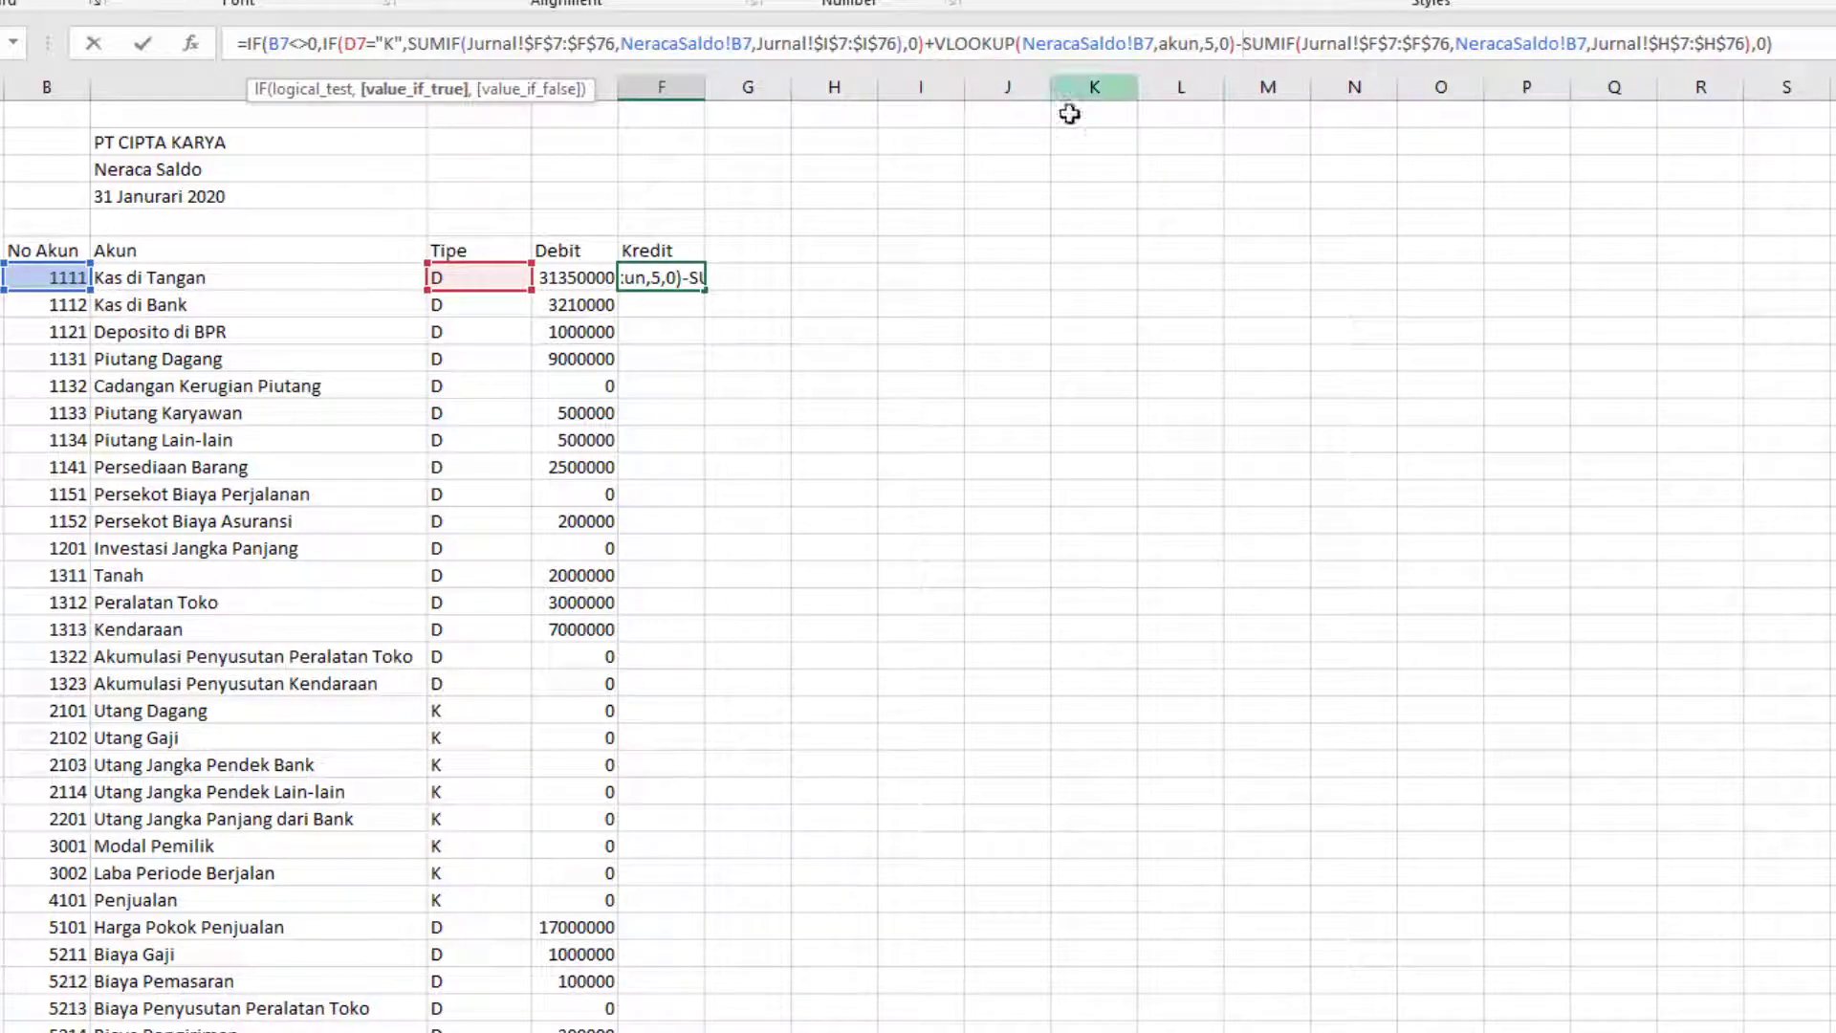
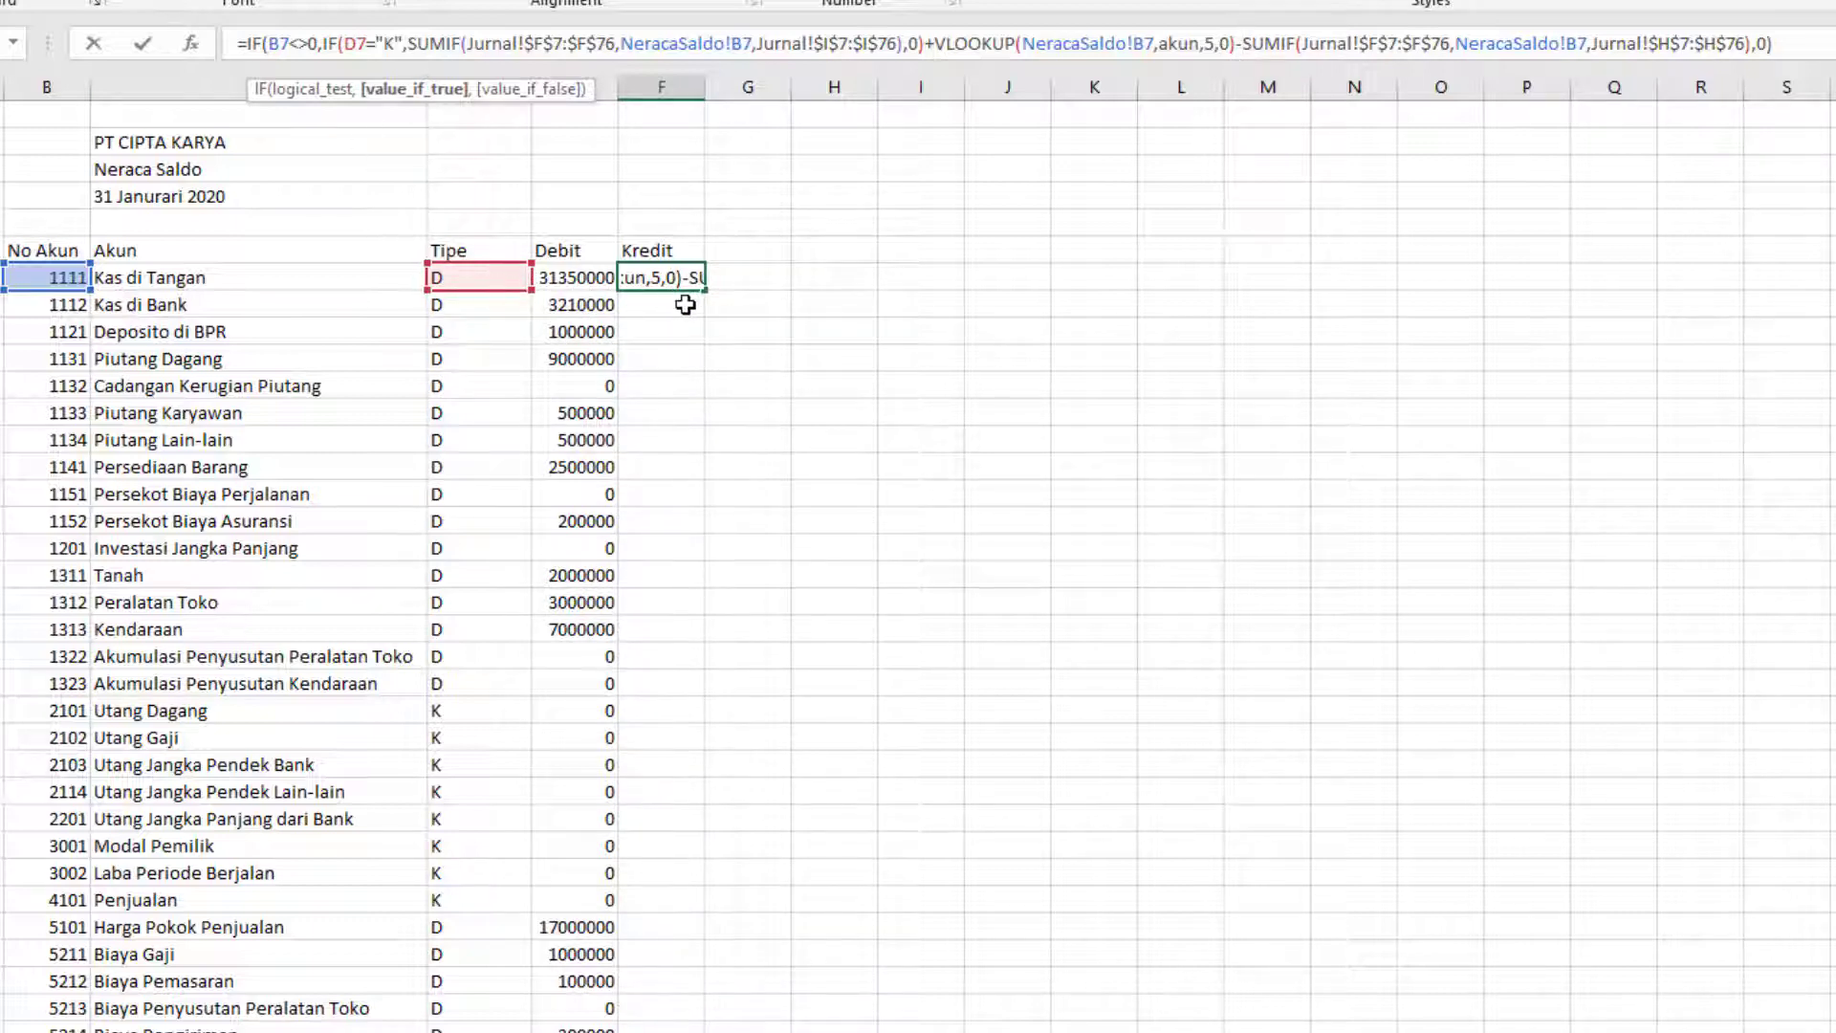
pyautogui.press('Return')
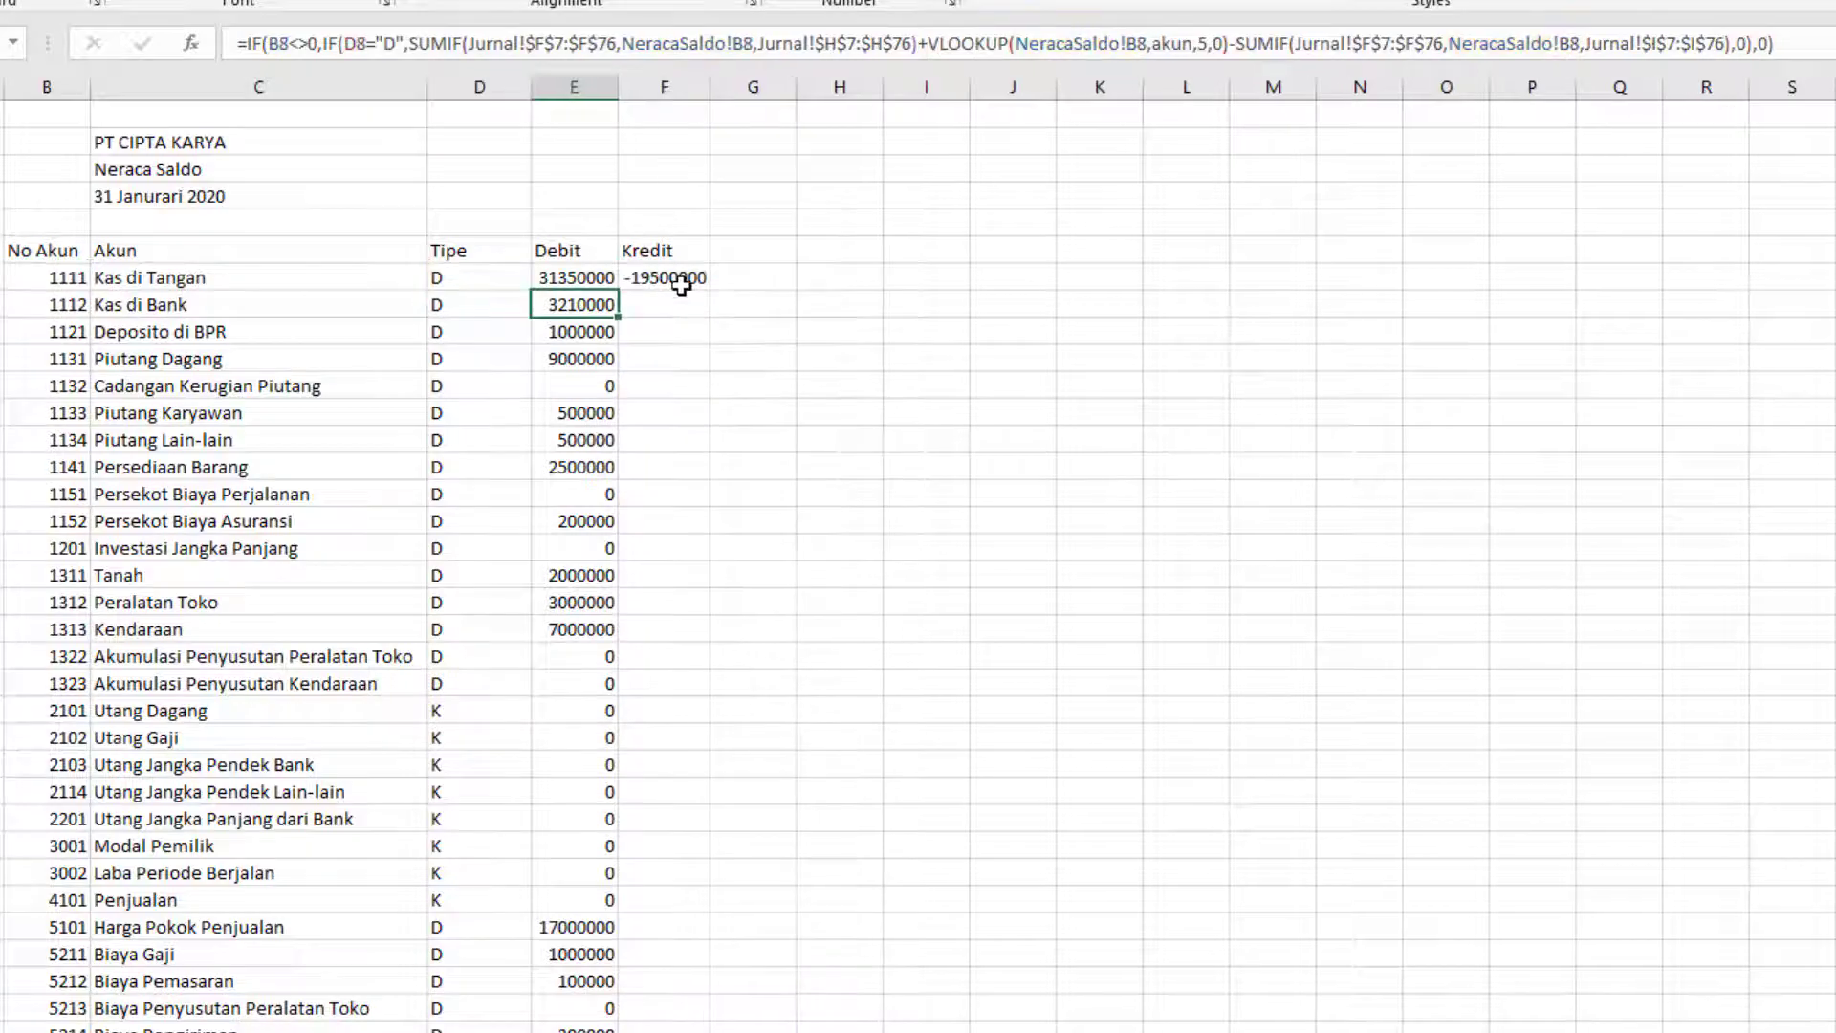
pyautogui.click(681, 284)
pyautogui.doubleClick(711, 291)
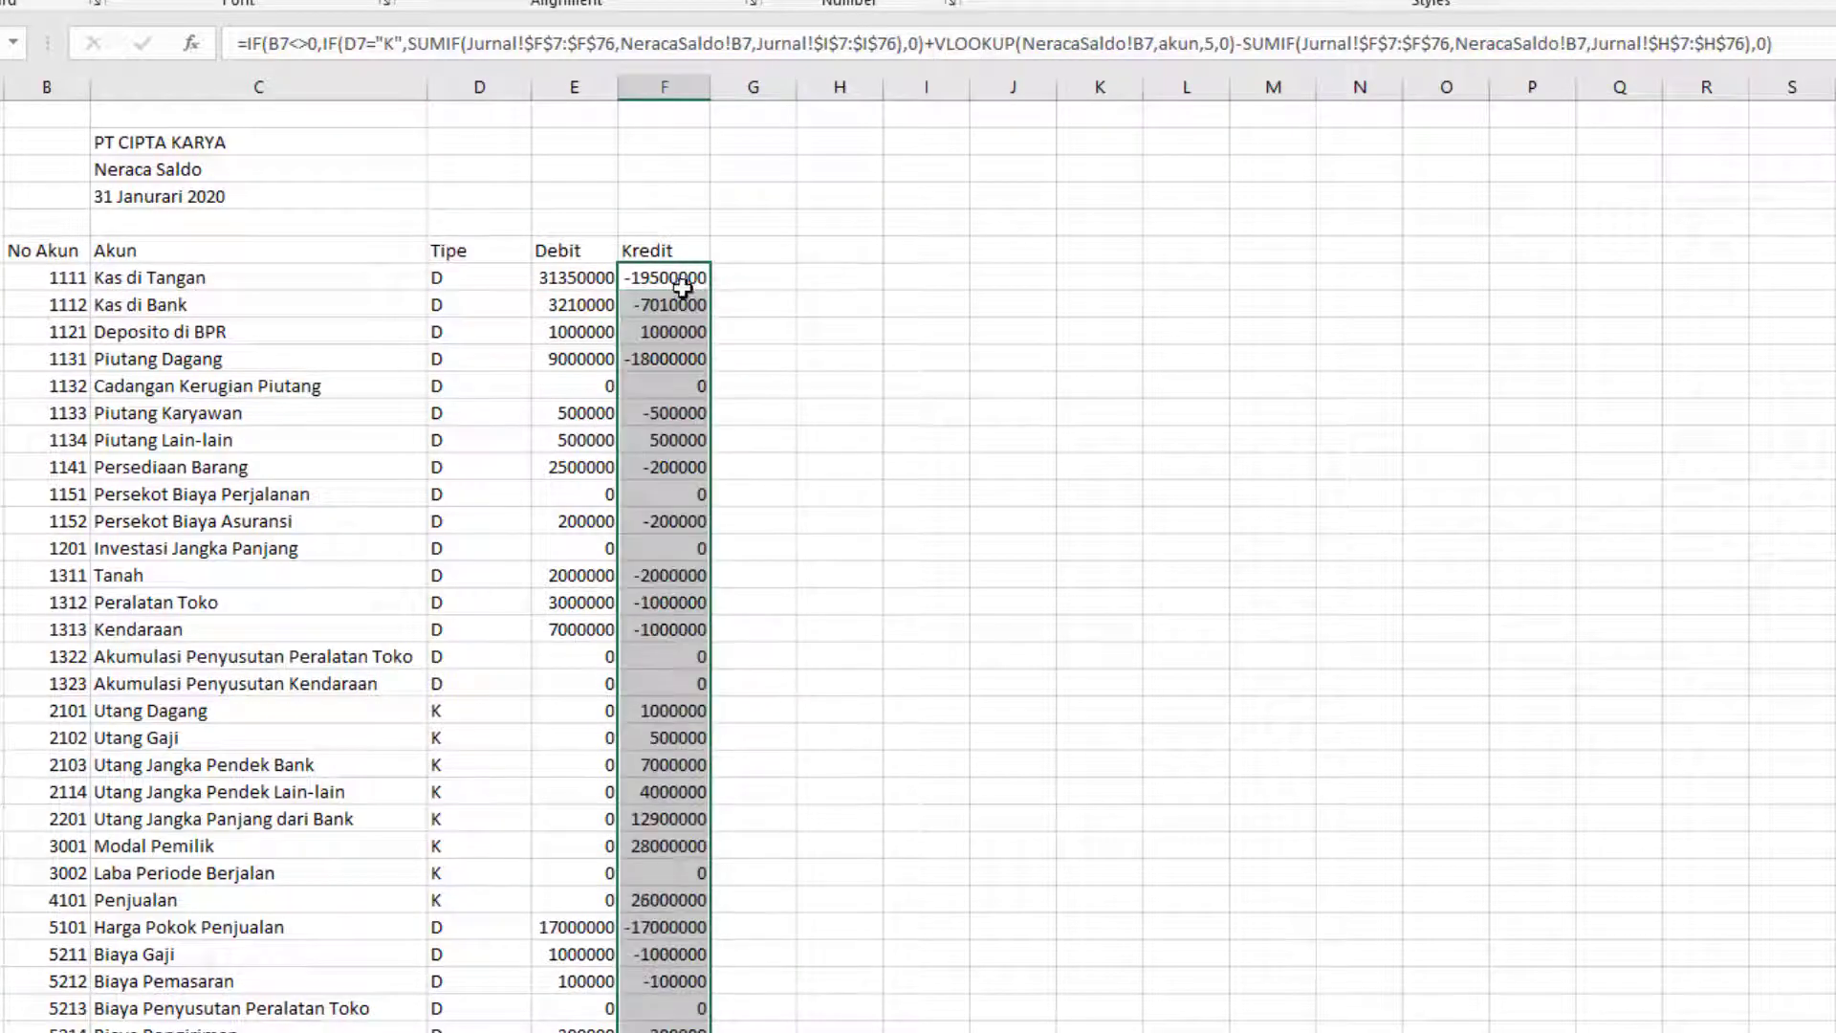
pyautogui.doubleClick(667, 276)
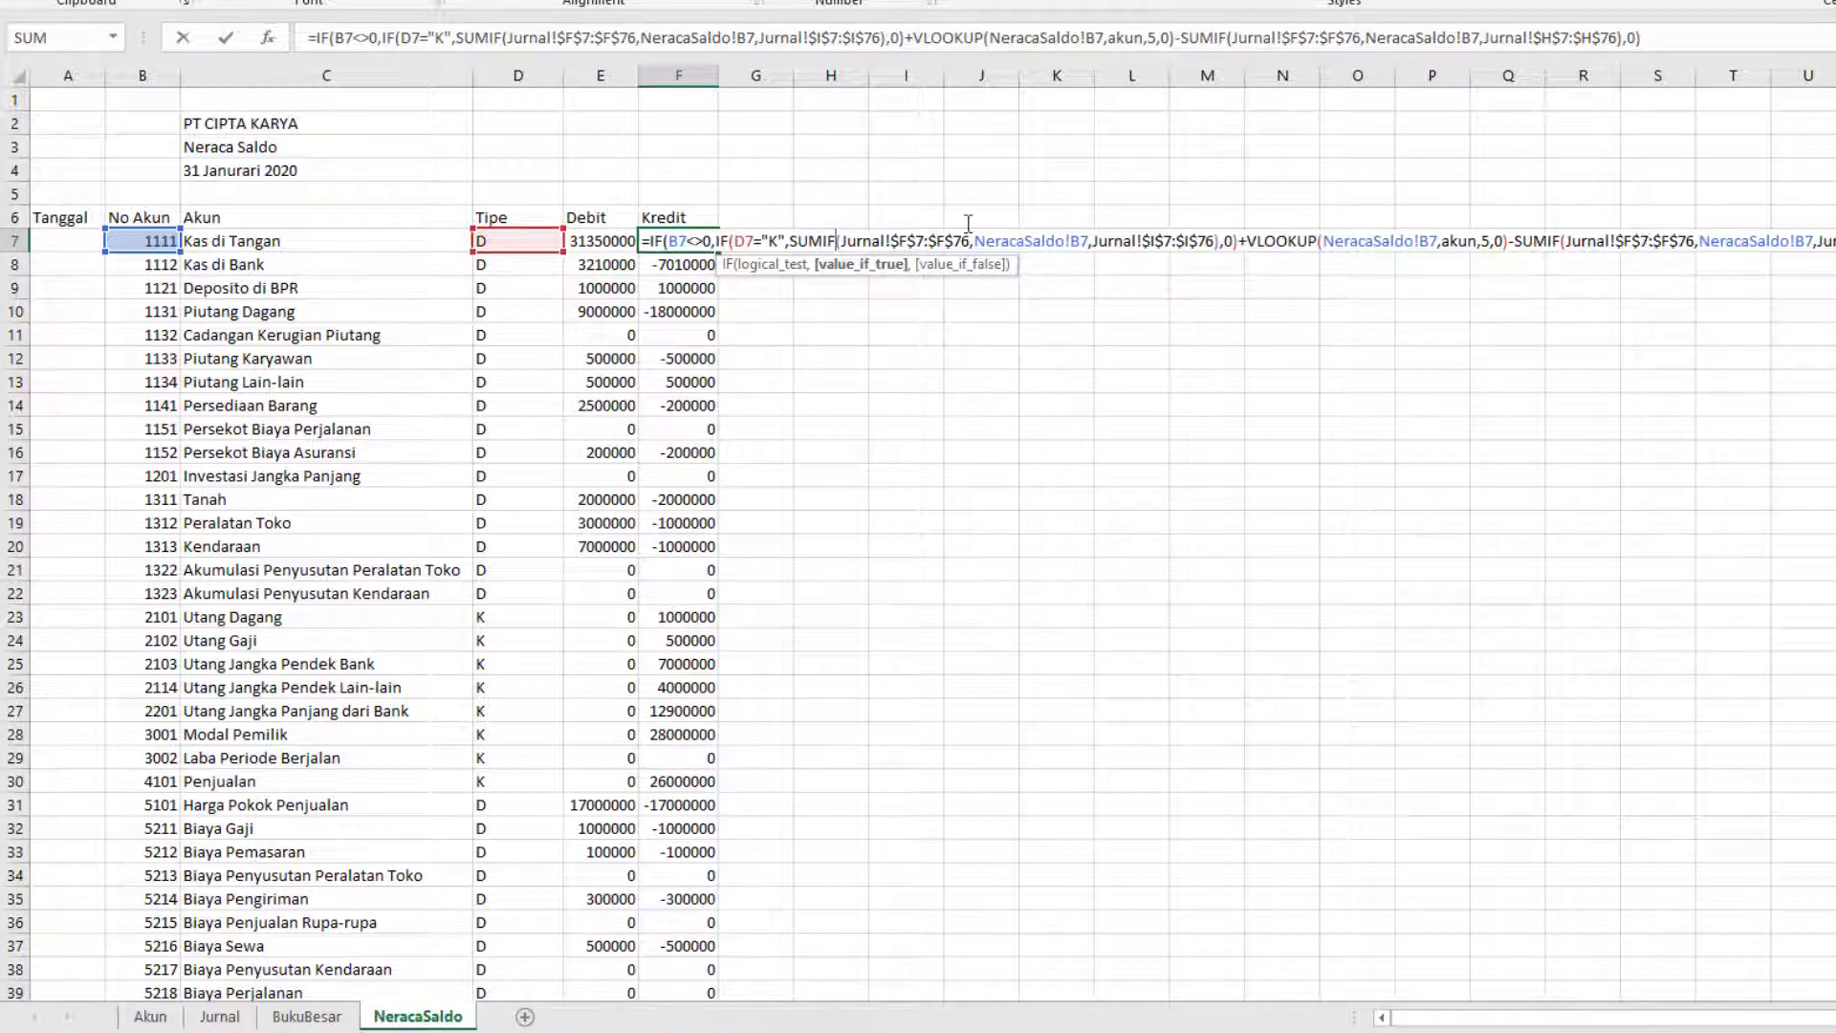
pyautogui.press('Tab')
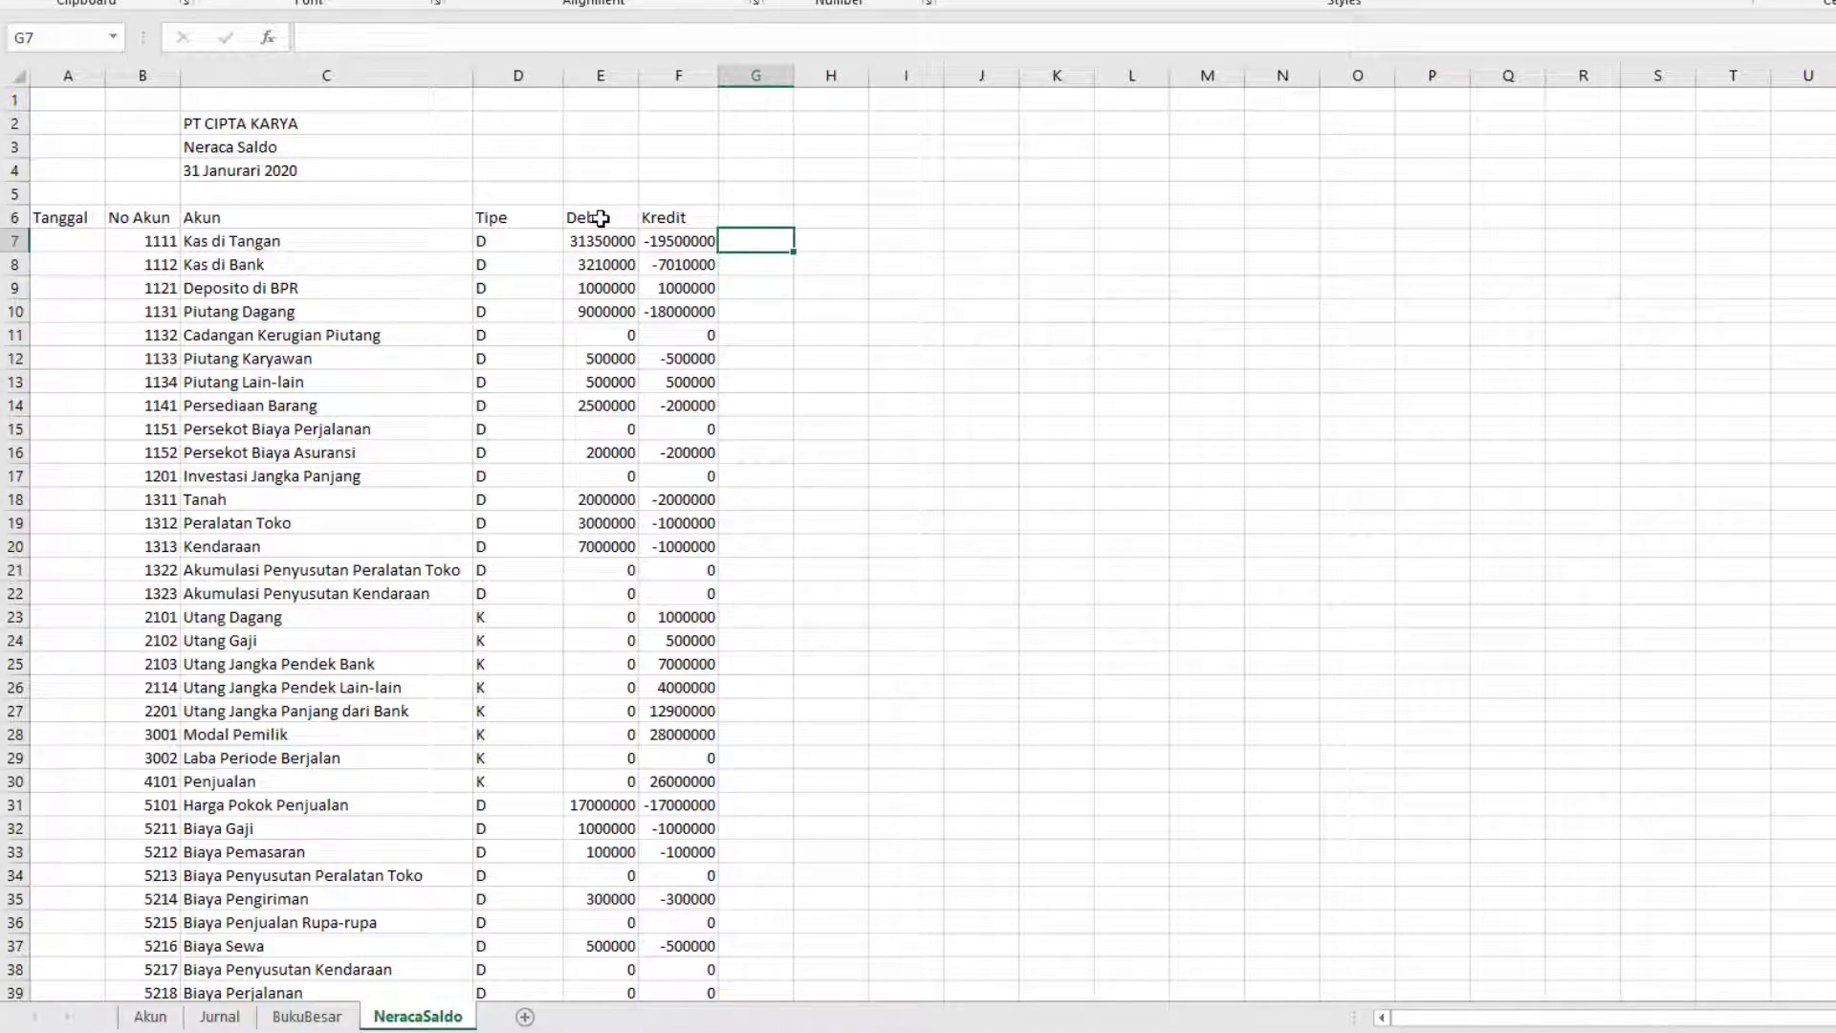
# Step: Define the name jurnal_debet for the Debet range H7:H76 on the Jurnal sheet, with workbook scope
pyautogui.click(218, 1018)
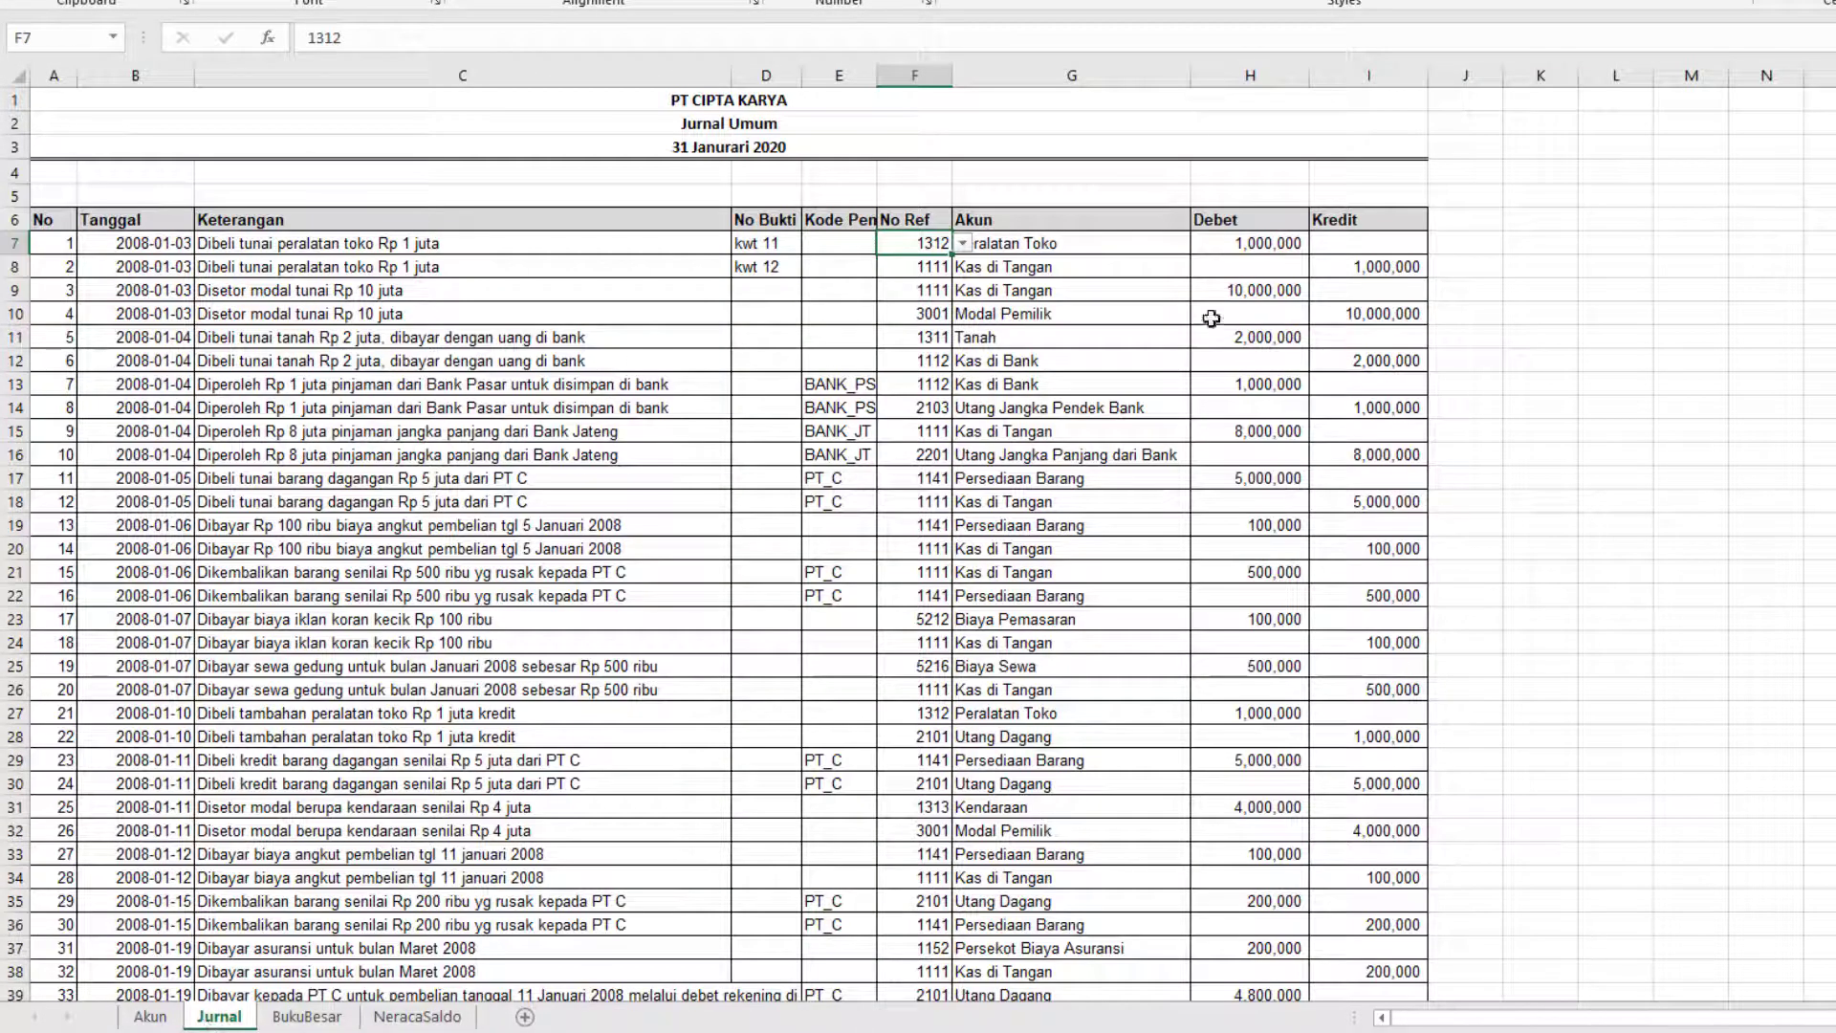
pyautogui.click(1254, 241)
pyautogui.moveTo(1254, 241); pyautogui.dragTo(1272, 922)
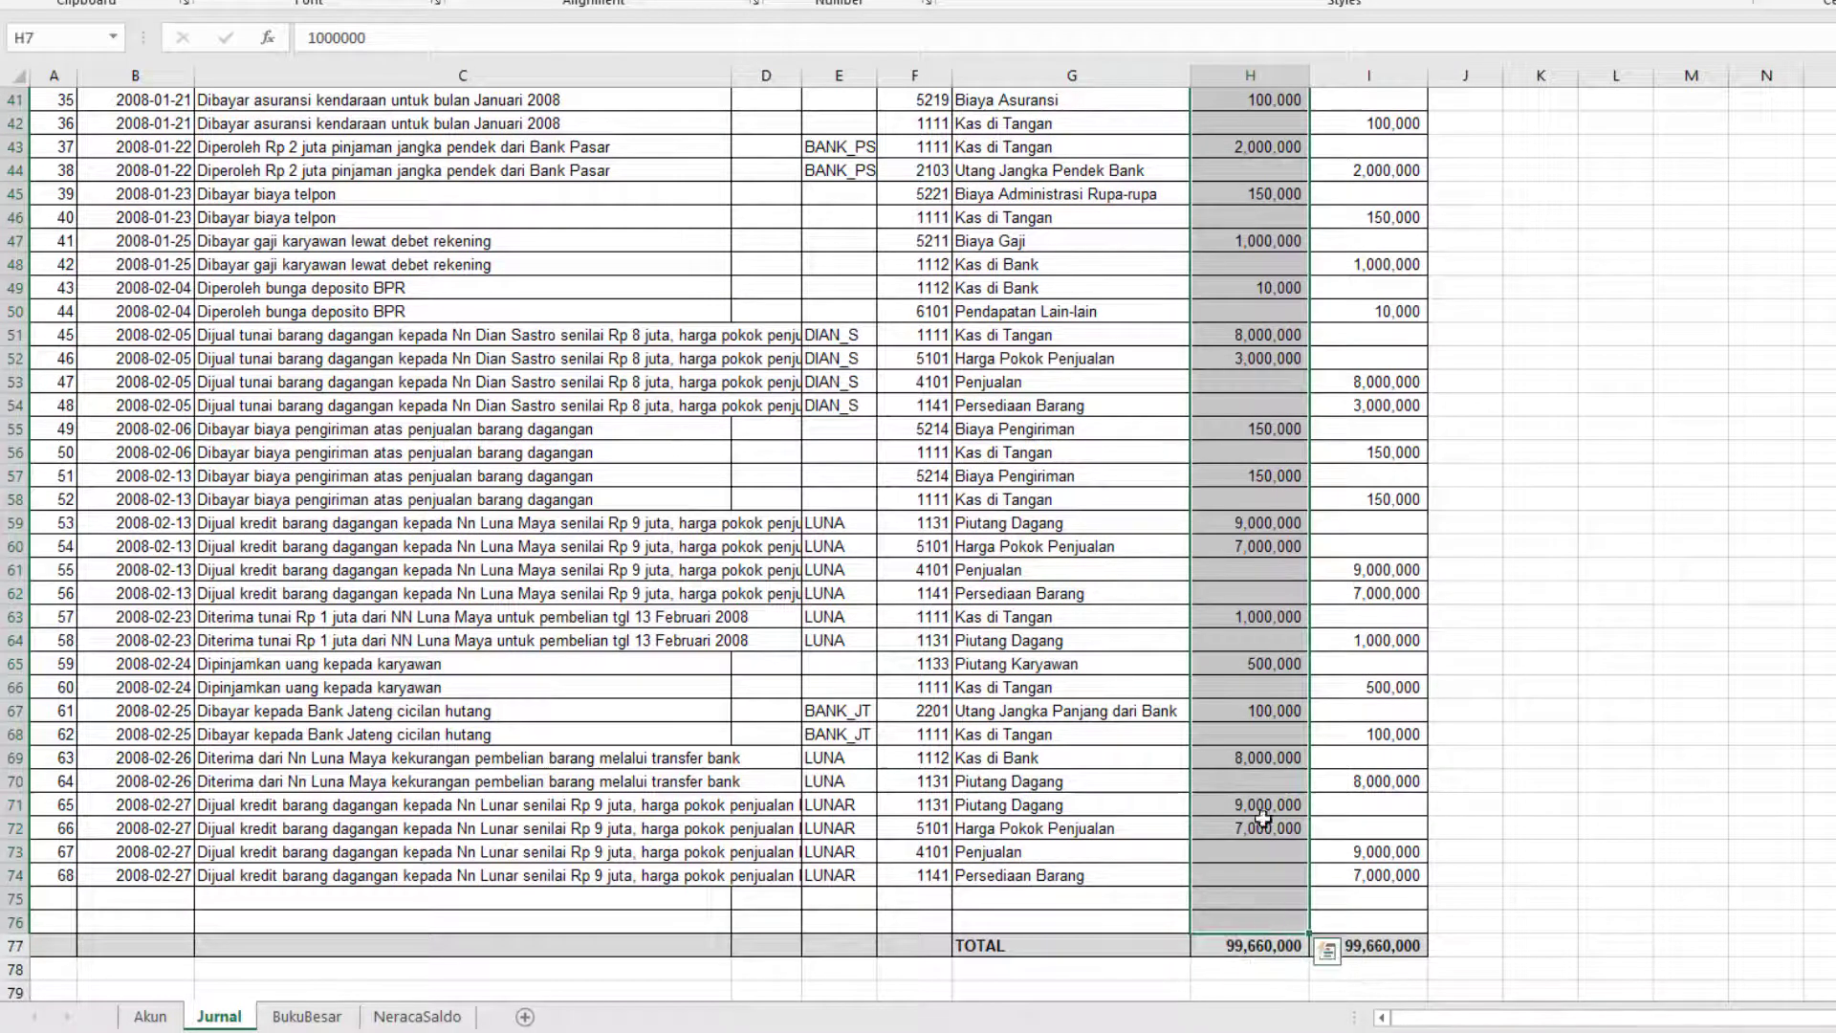
pyautogui.rightClick(1249, 615)
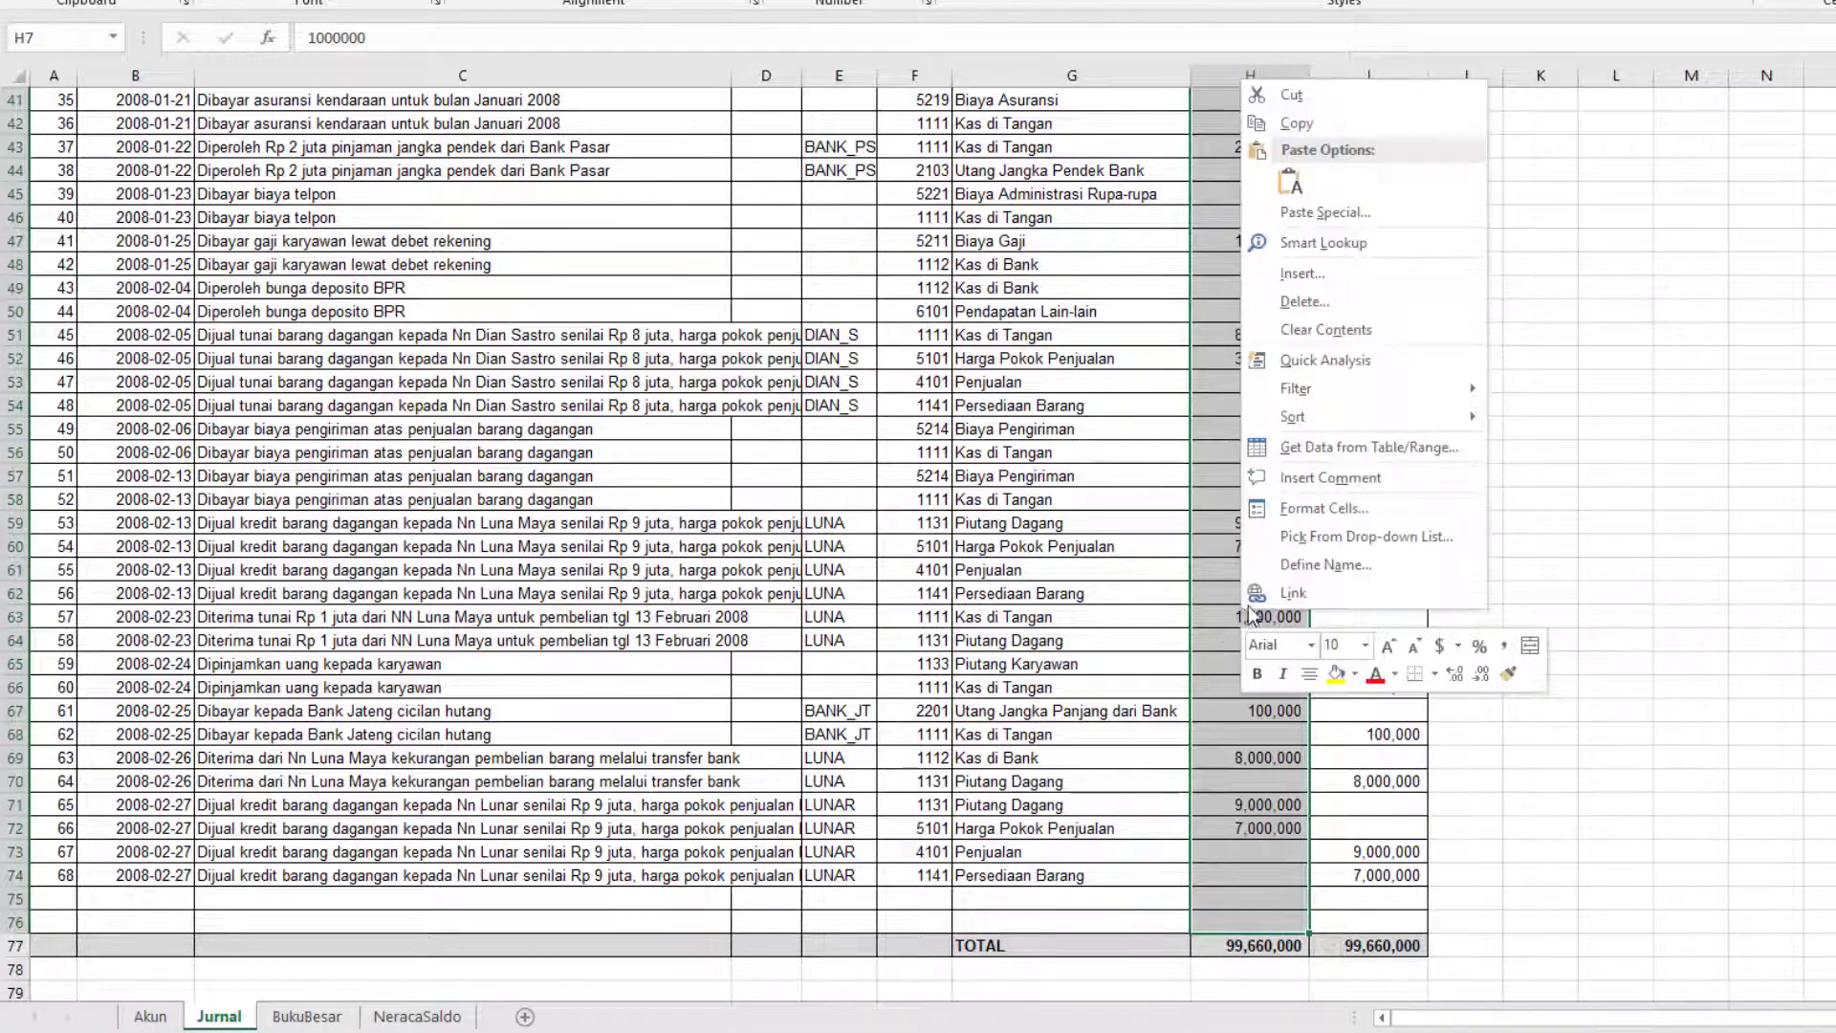
pyautogui.click(1332, 562)
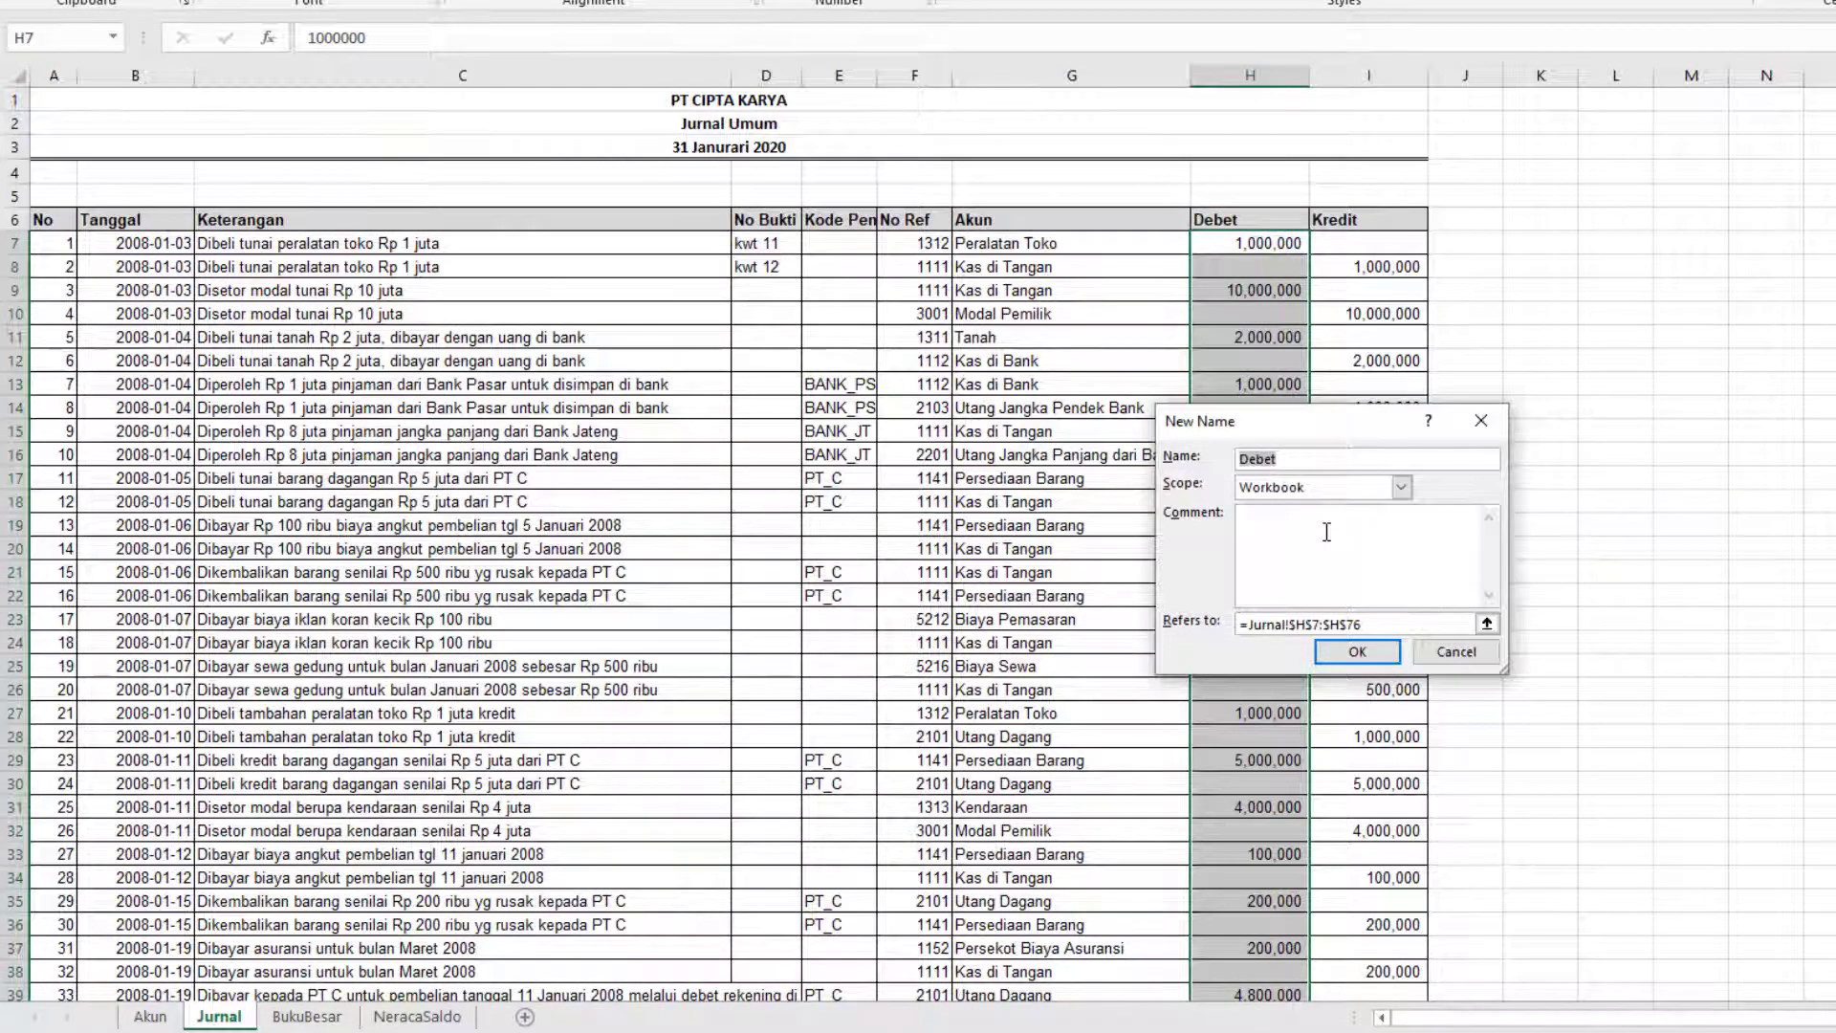
pyautogui.write('jurnal_d')
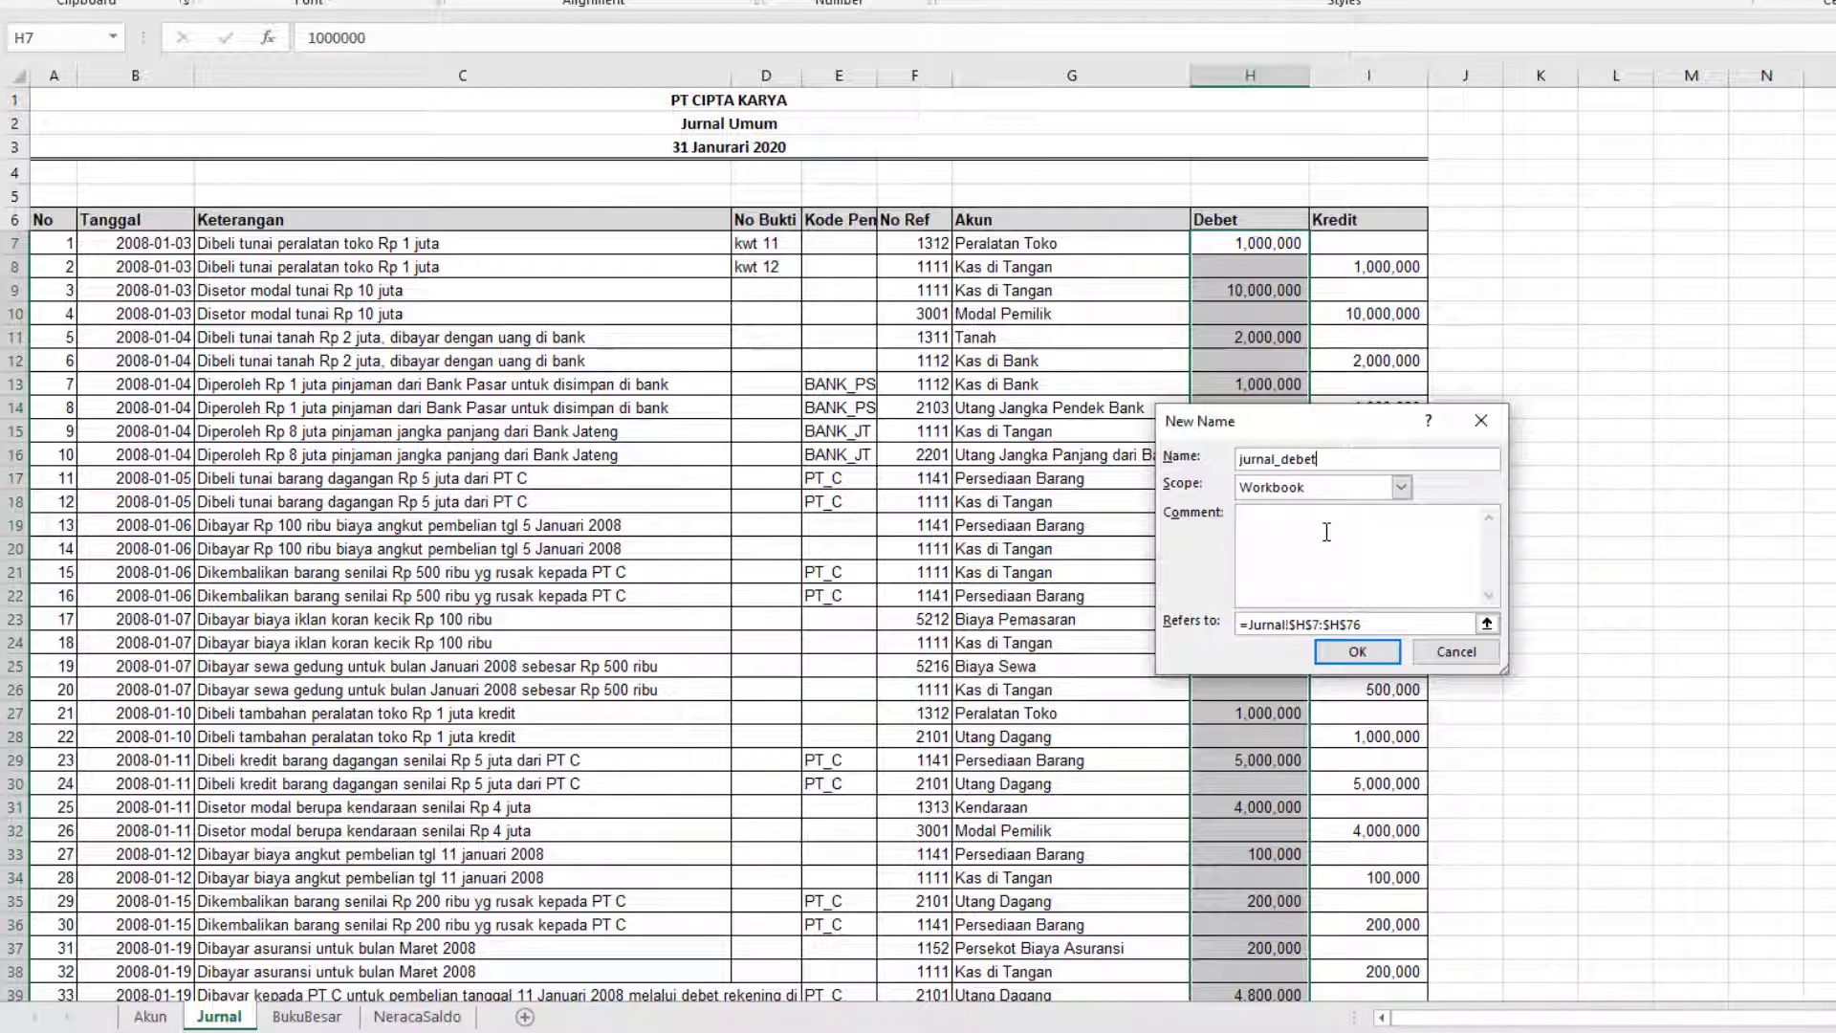
pyautogui.click(1378, 660)
# Step: Define the name jurnal_kredit for the Kredit range I7:I76 on the Jurnal sheet
pyautogui.click(1396, 240)
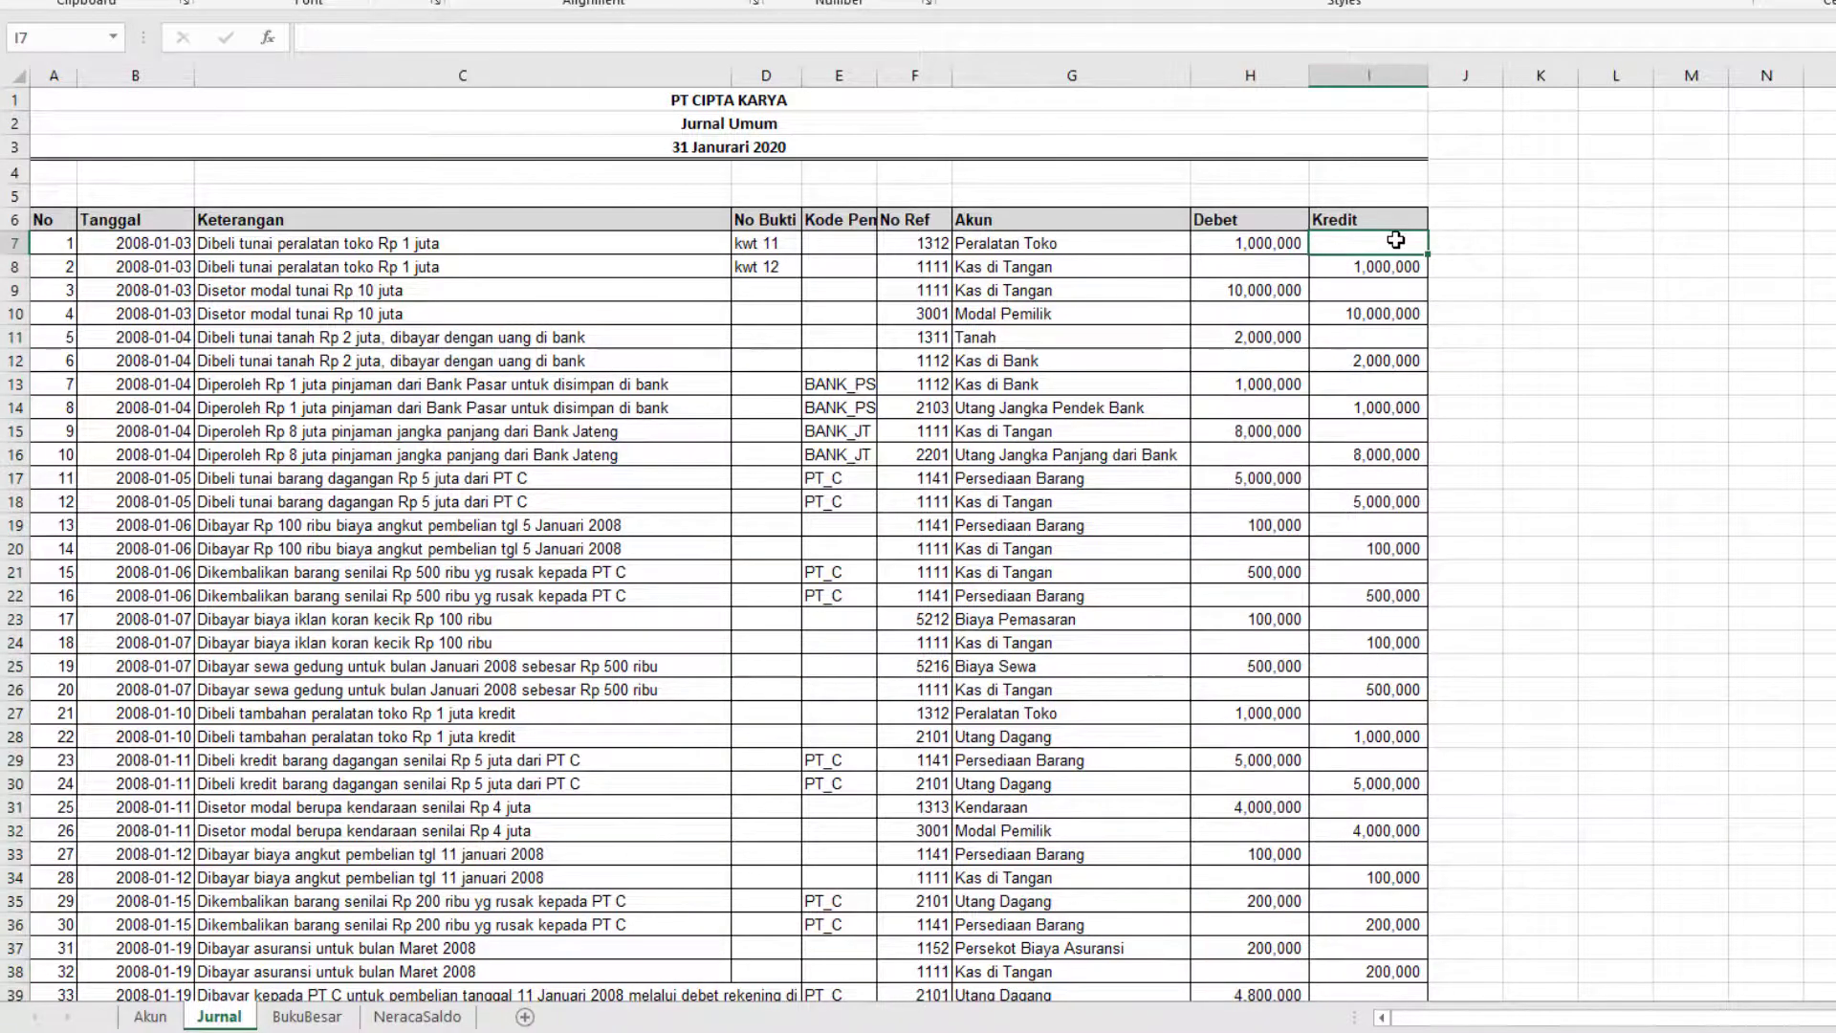
pyautogui.scroll(-17, 1396, 240)
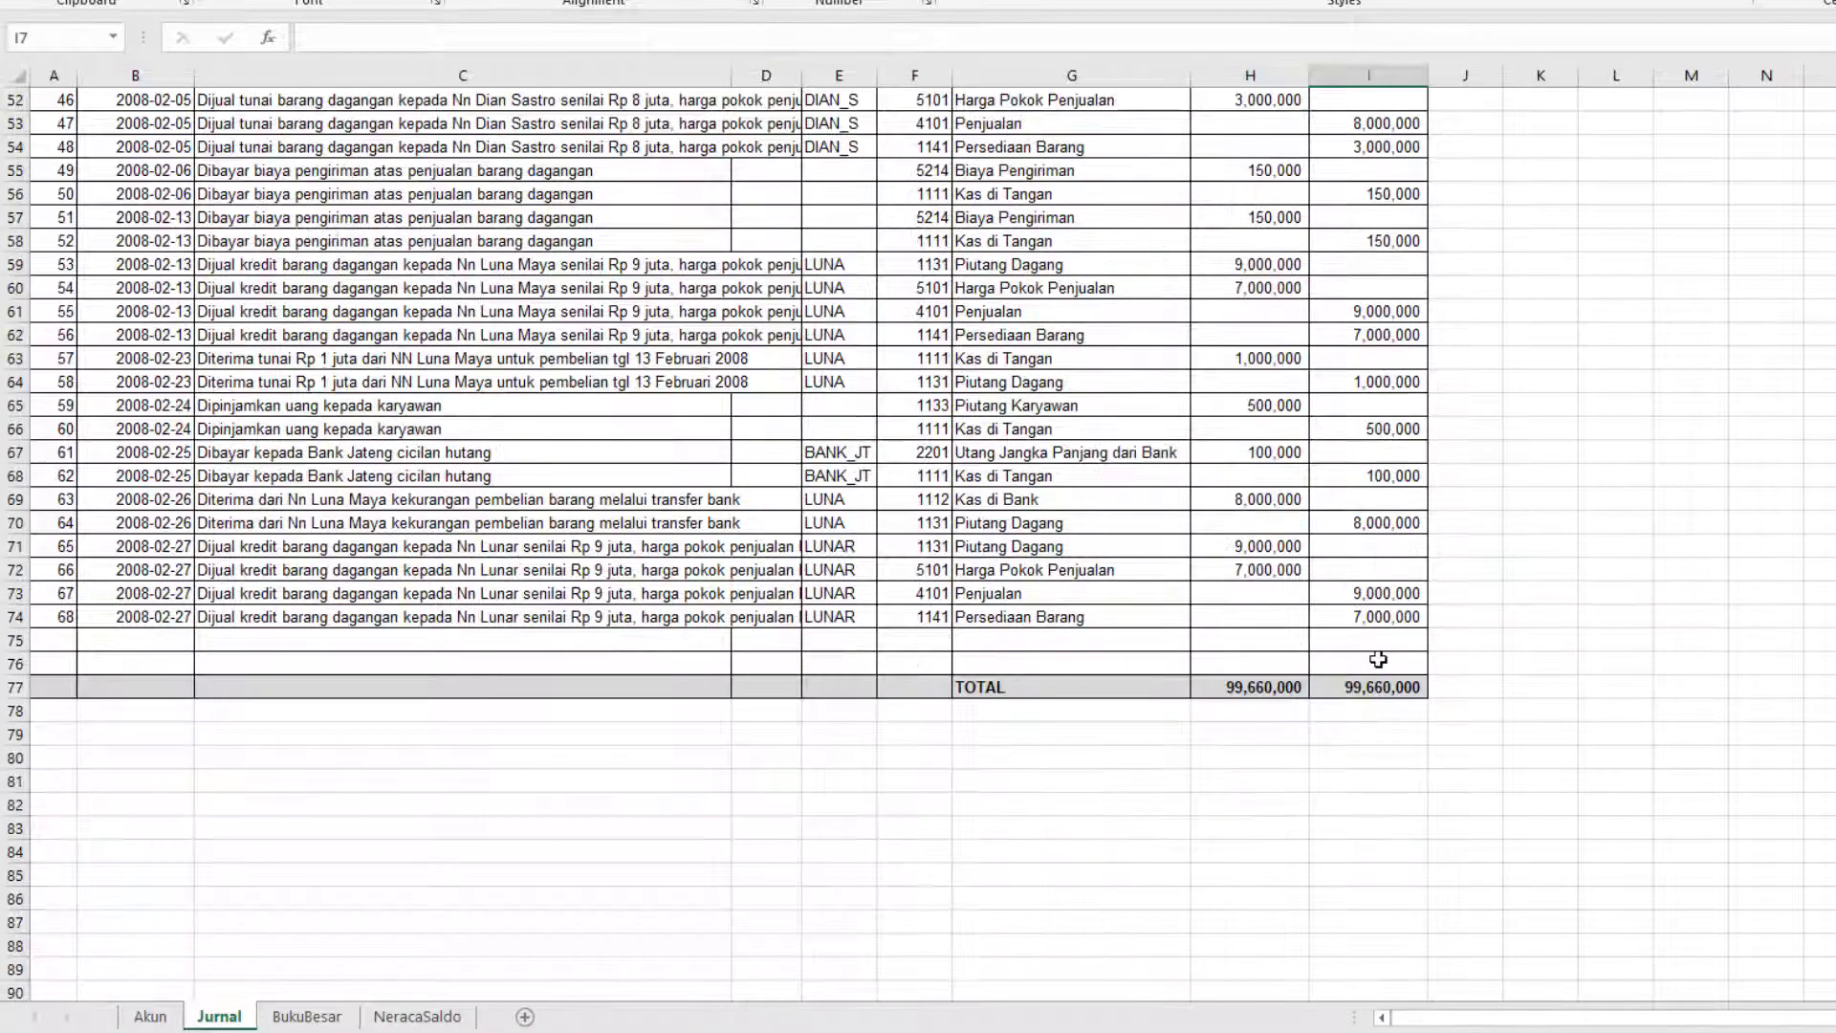
pyautogui.keyDown('shift'); pyautogui.click(1377, 660); pyautogui.keyUp('shift')
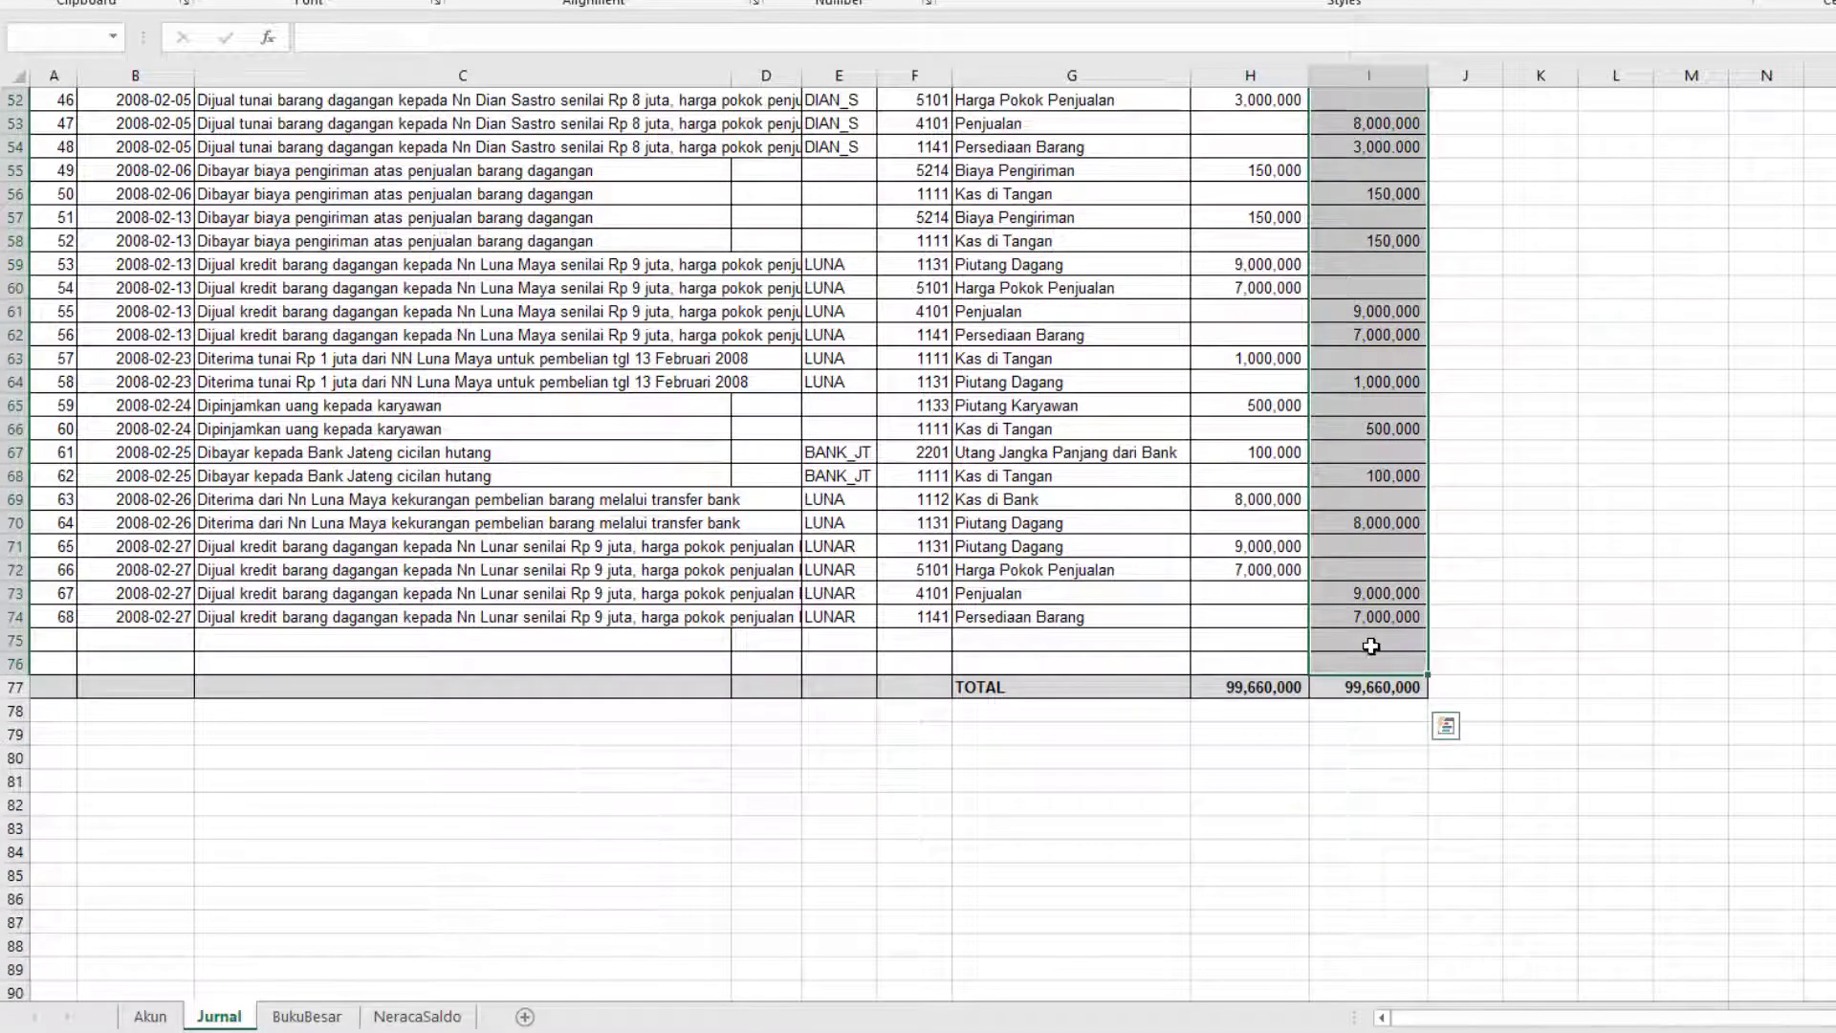
pyautogui.scroll(10, 1387, 629)
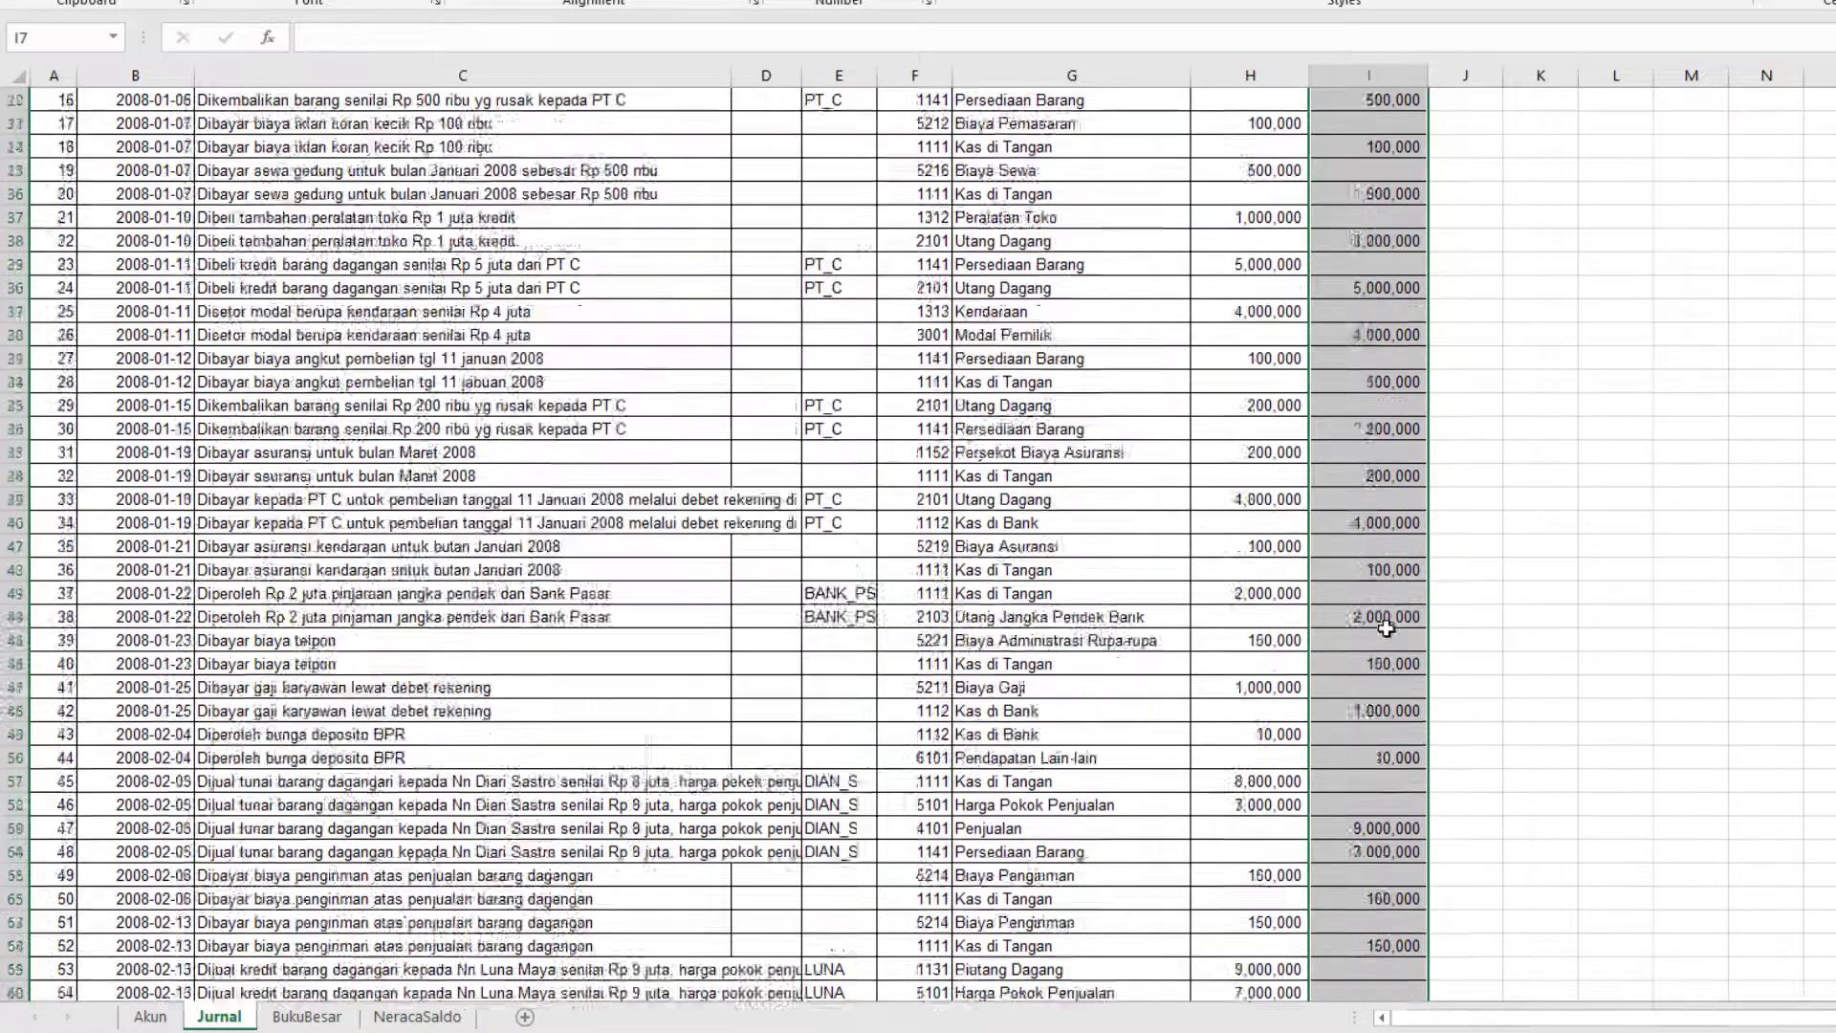
pyautogui.scroll(4, 1387, 629)
pyautogui.rightClick(1399, 443)
pyautogui.click(1485, 936)
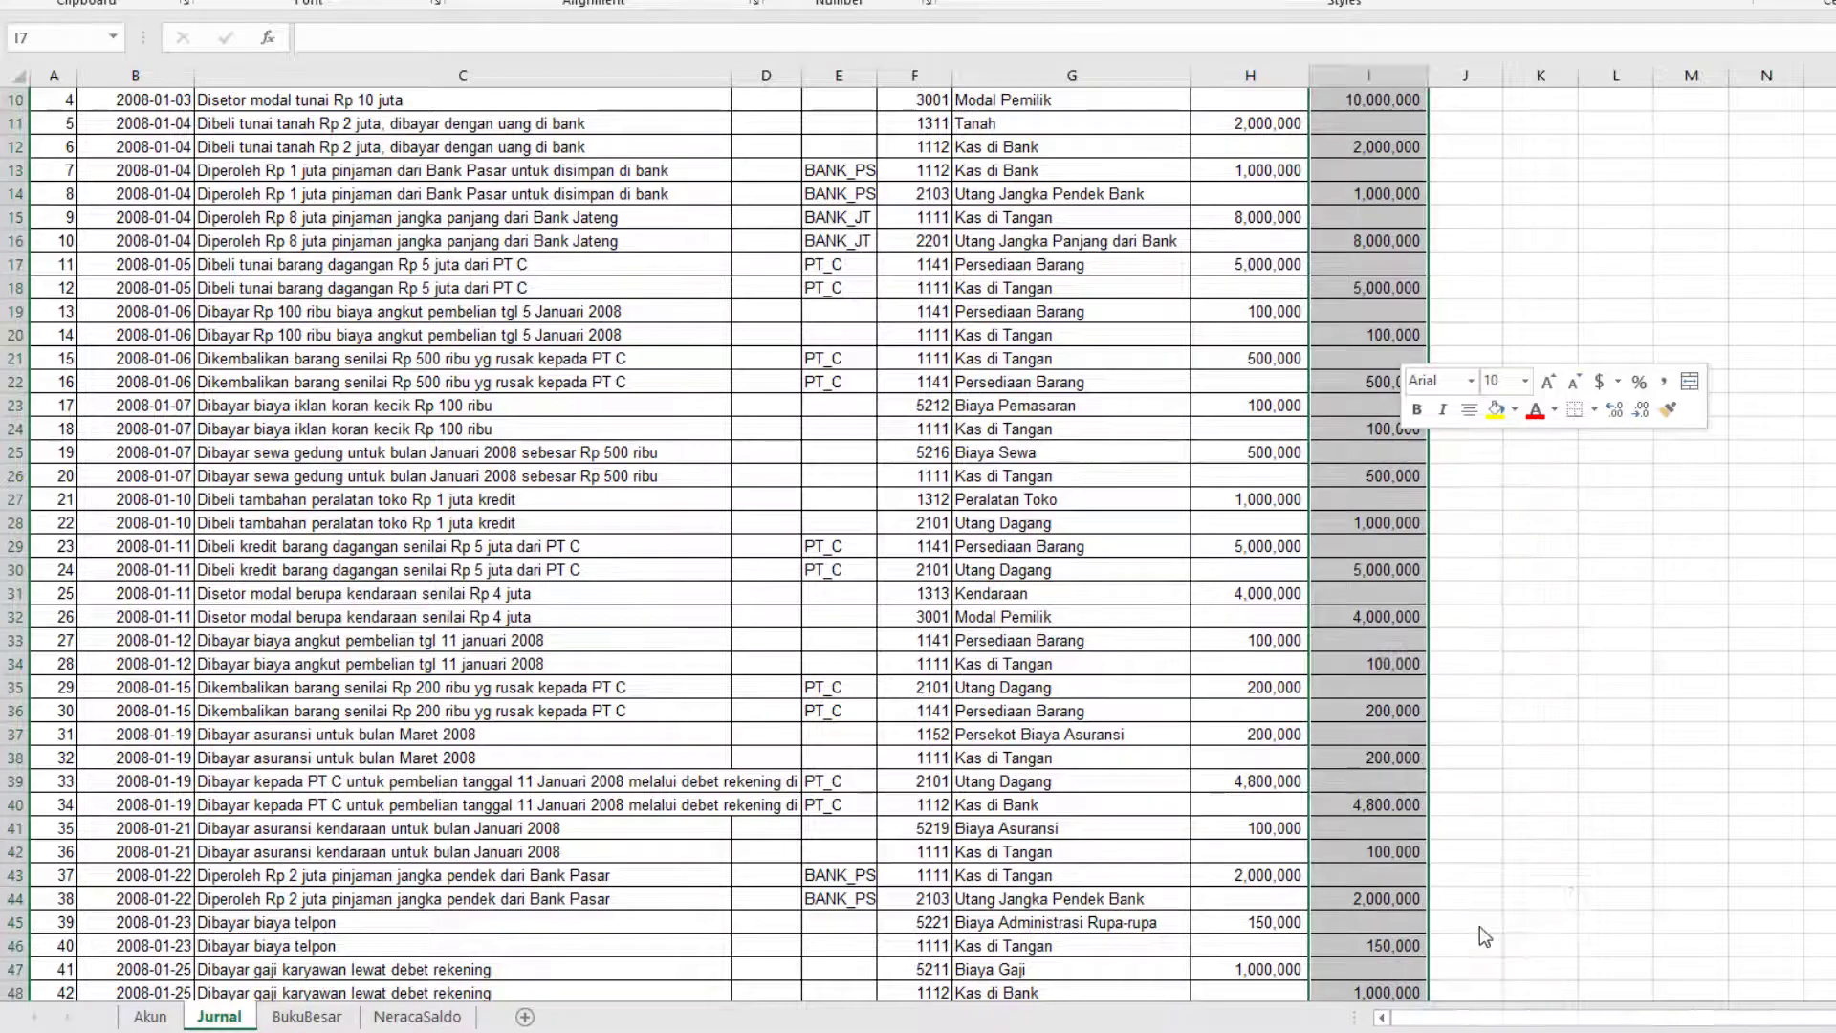
pyautogui.write('j')
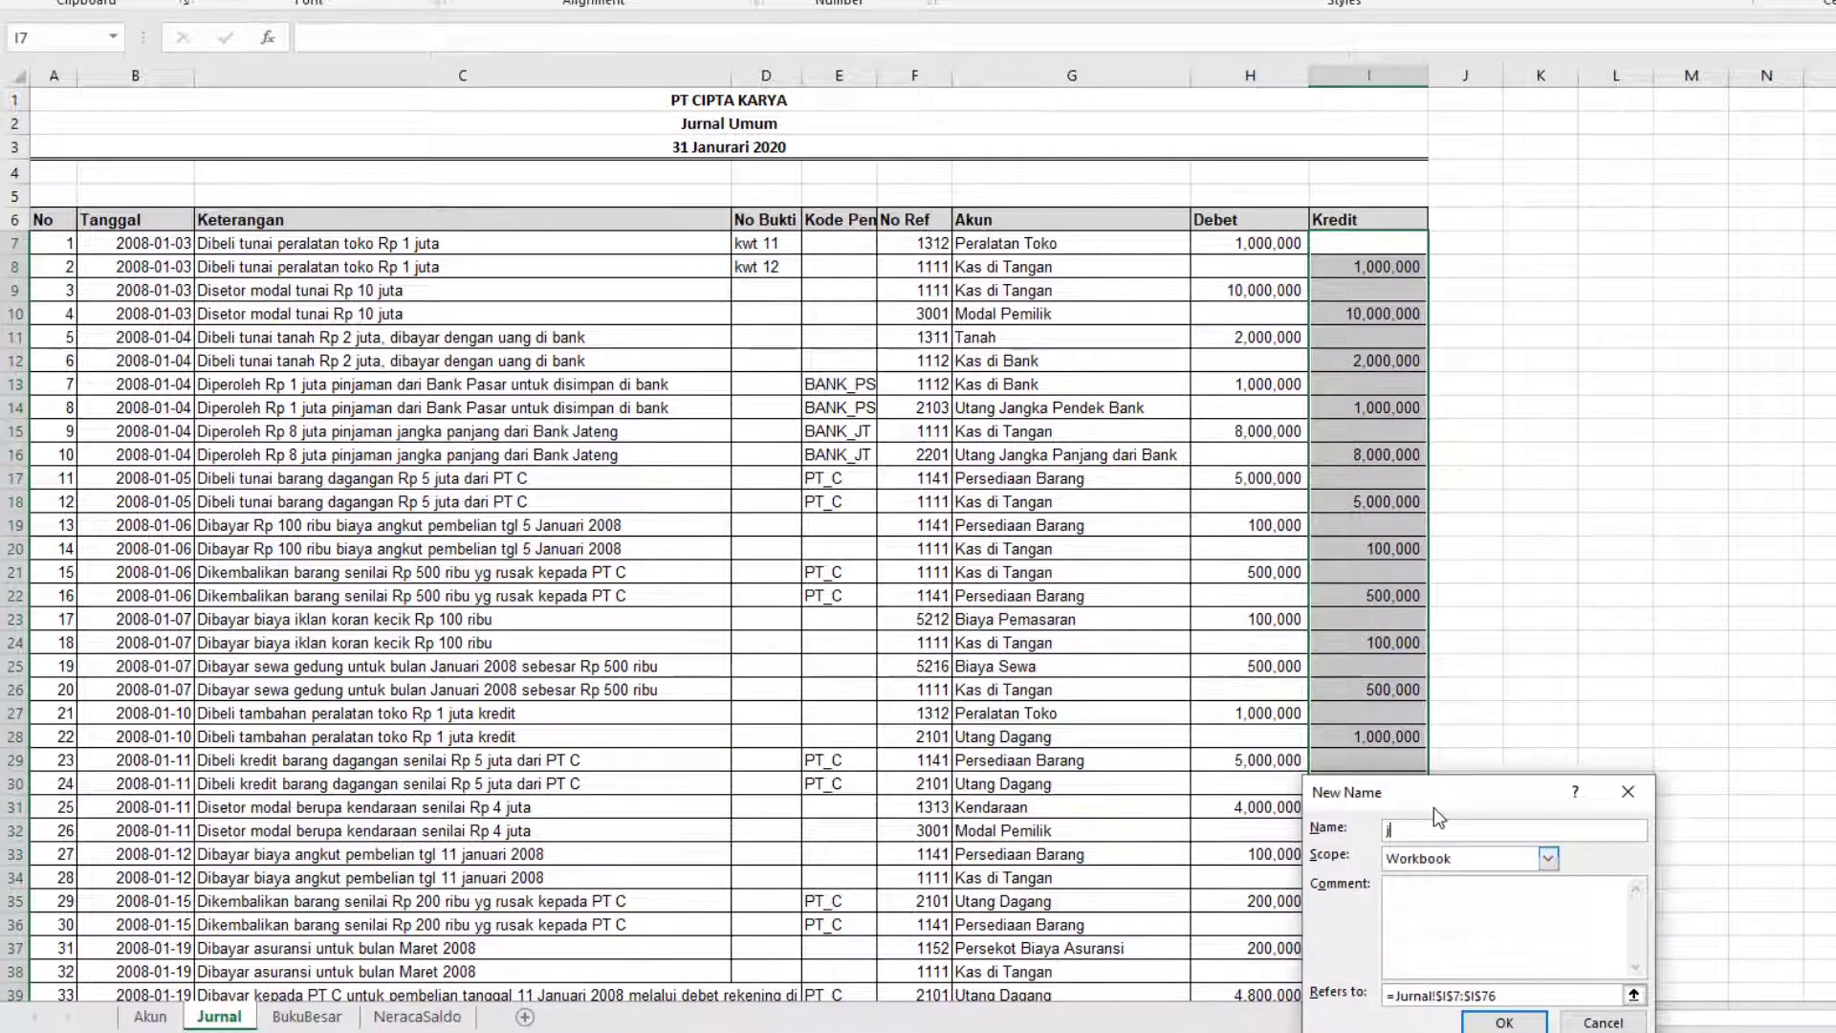
pyautogui.write('urnal_kre')
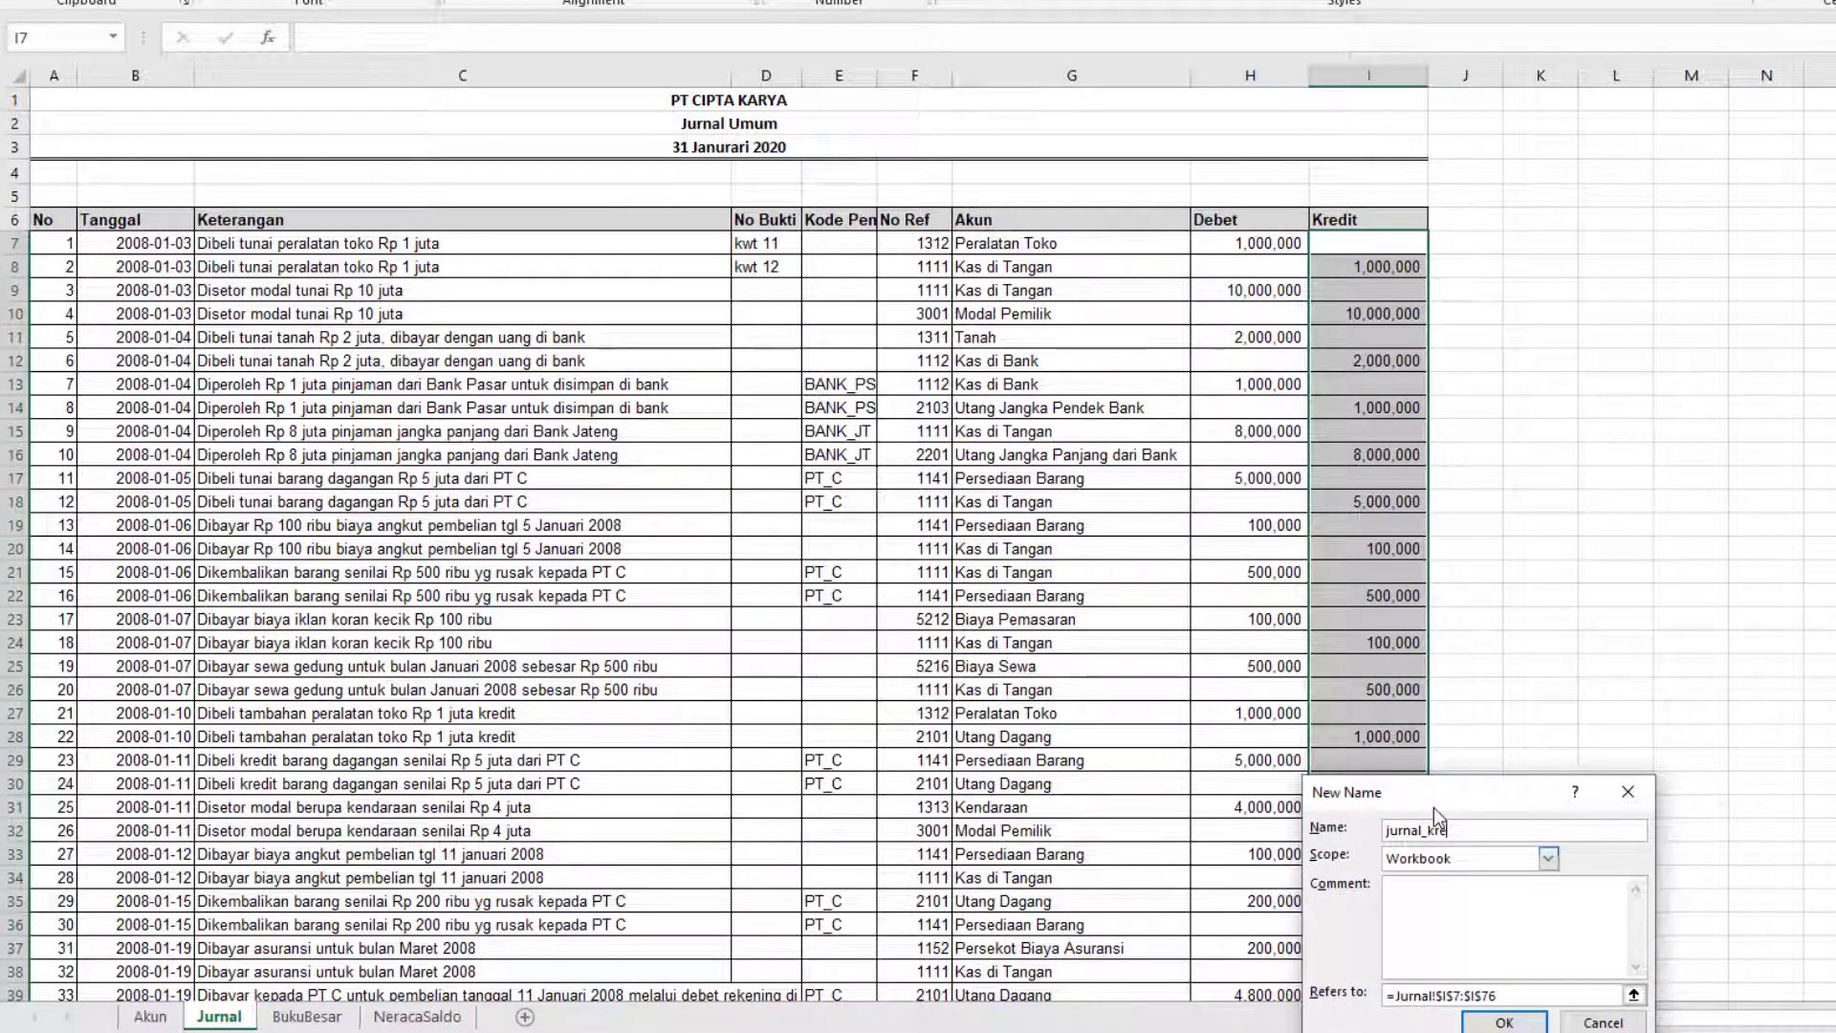
pyautogui.write('dit')
pyautogui.click(1505, 1021)
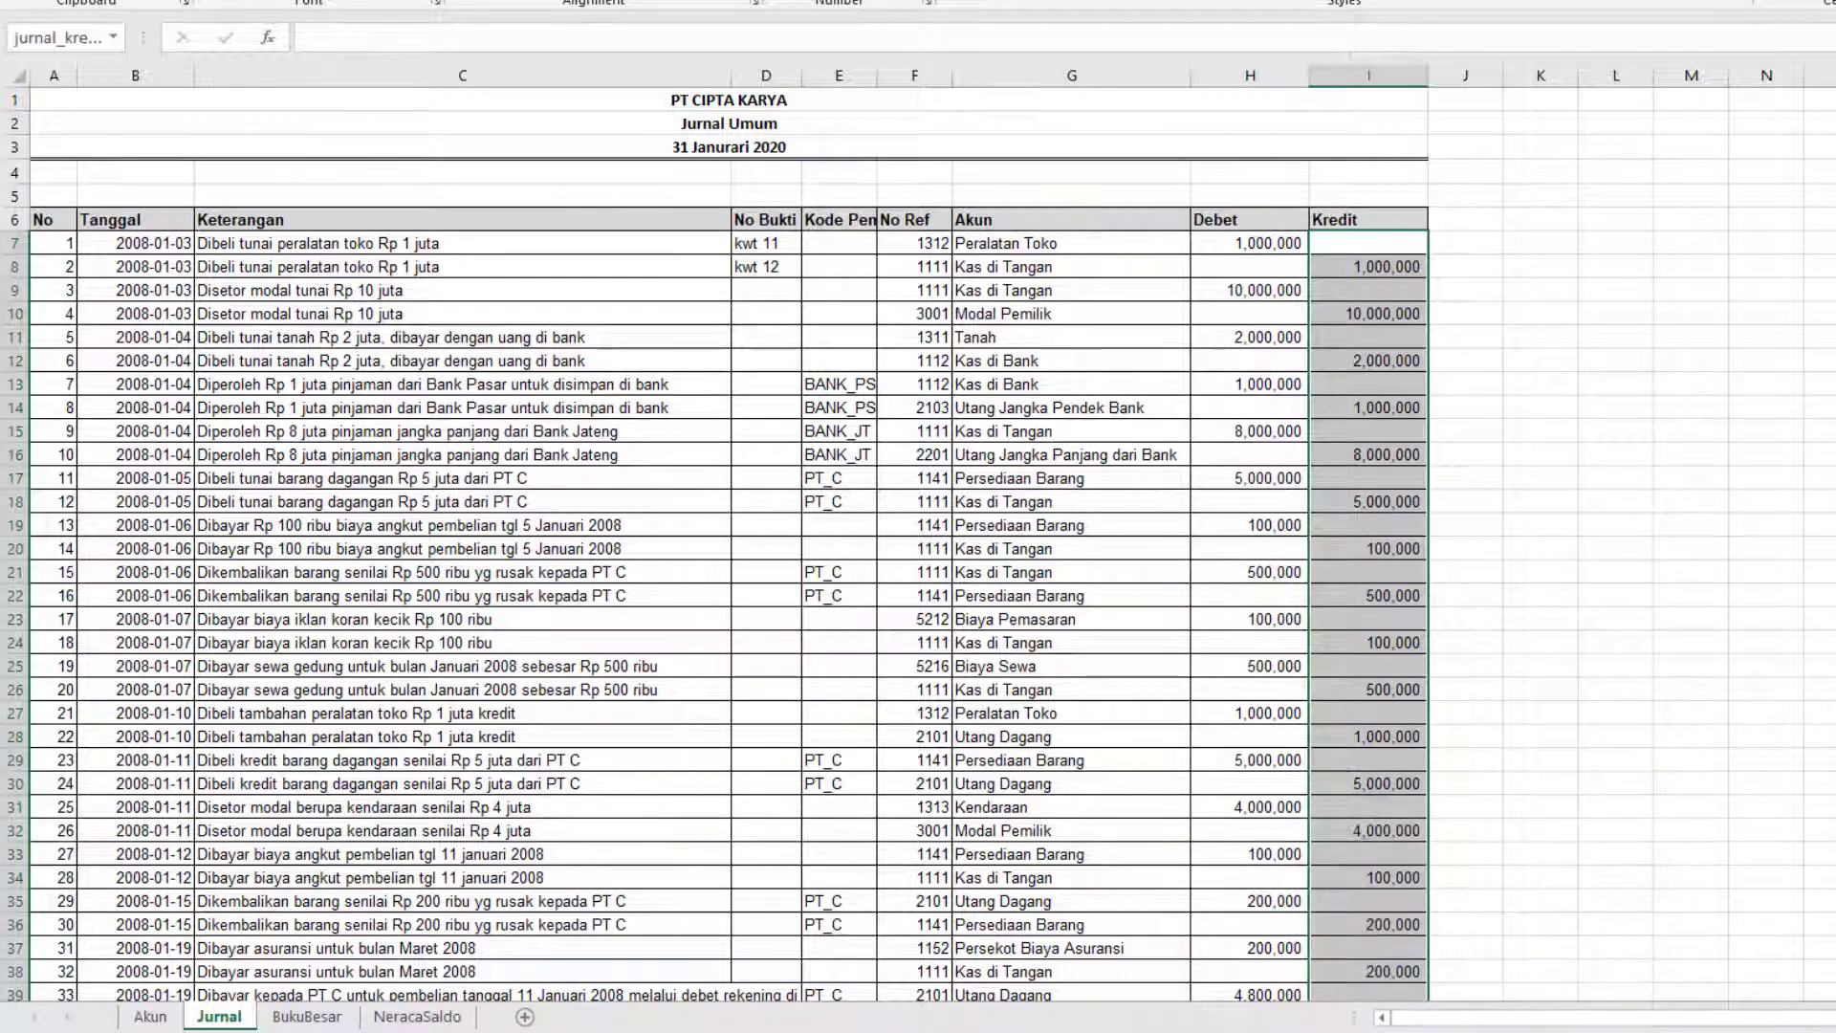
# Step: Replace the criteria range Jurnal!$F$7:$F$76 in the first SUMIF of NeracaSaldo cell E7 with jurnal_debet
pyautogui.click(417, 1016)
pyautogui.click(635, 237)
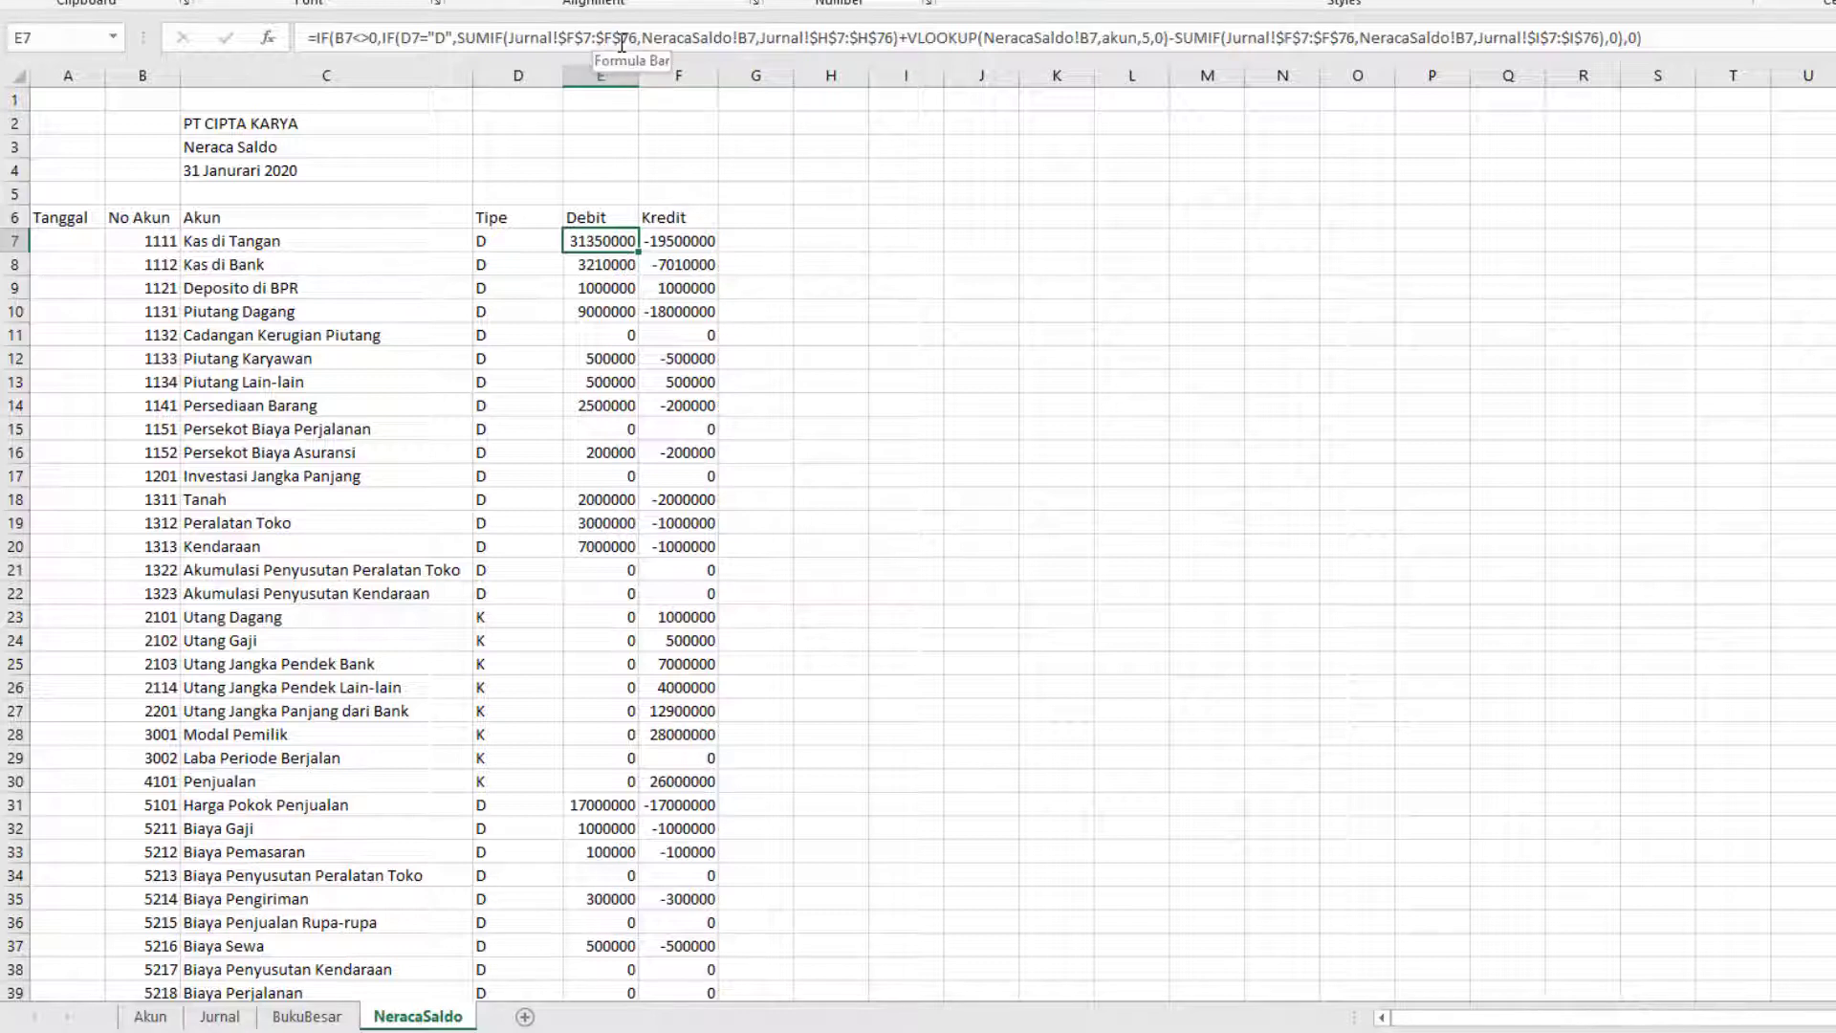
pyautogui.doubleClick(599, 238)
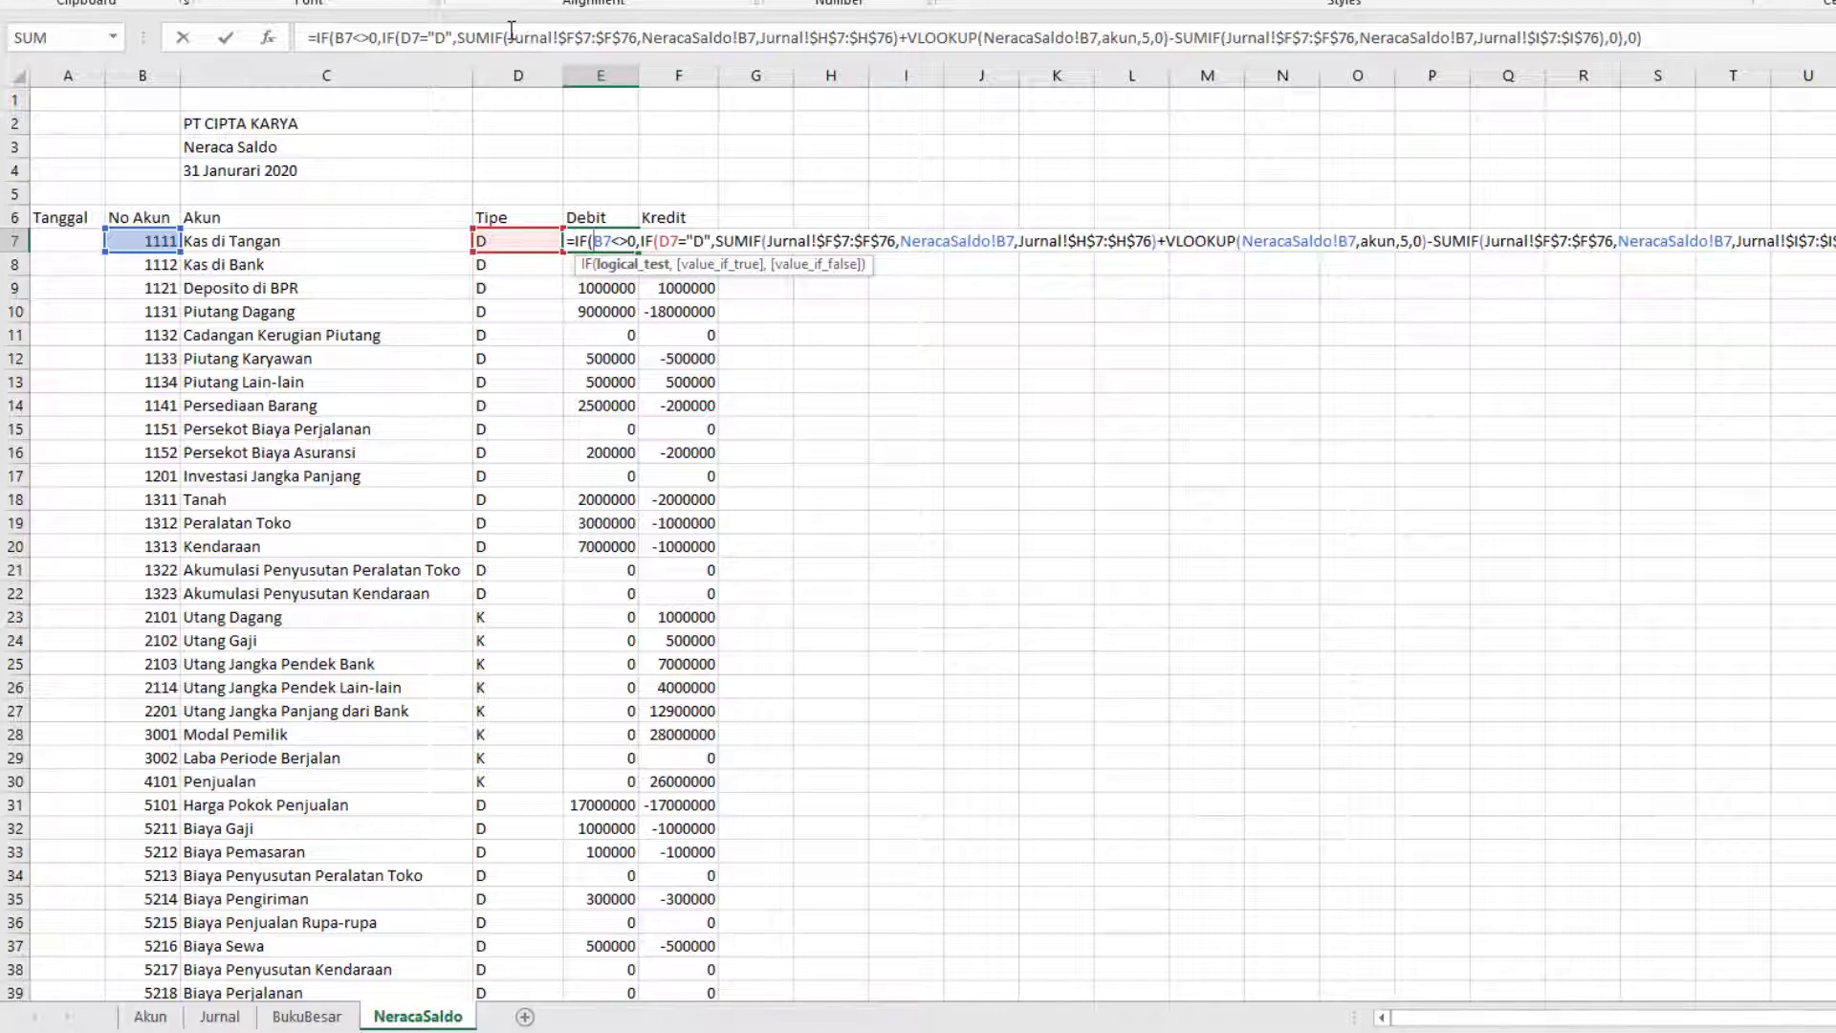
pyautogui.moveTo(512, 38); pyautogui.dragTo(599, 38)
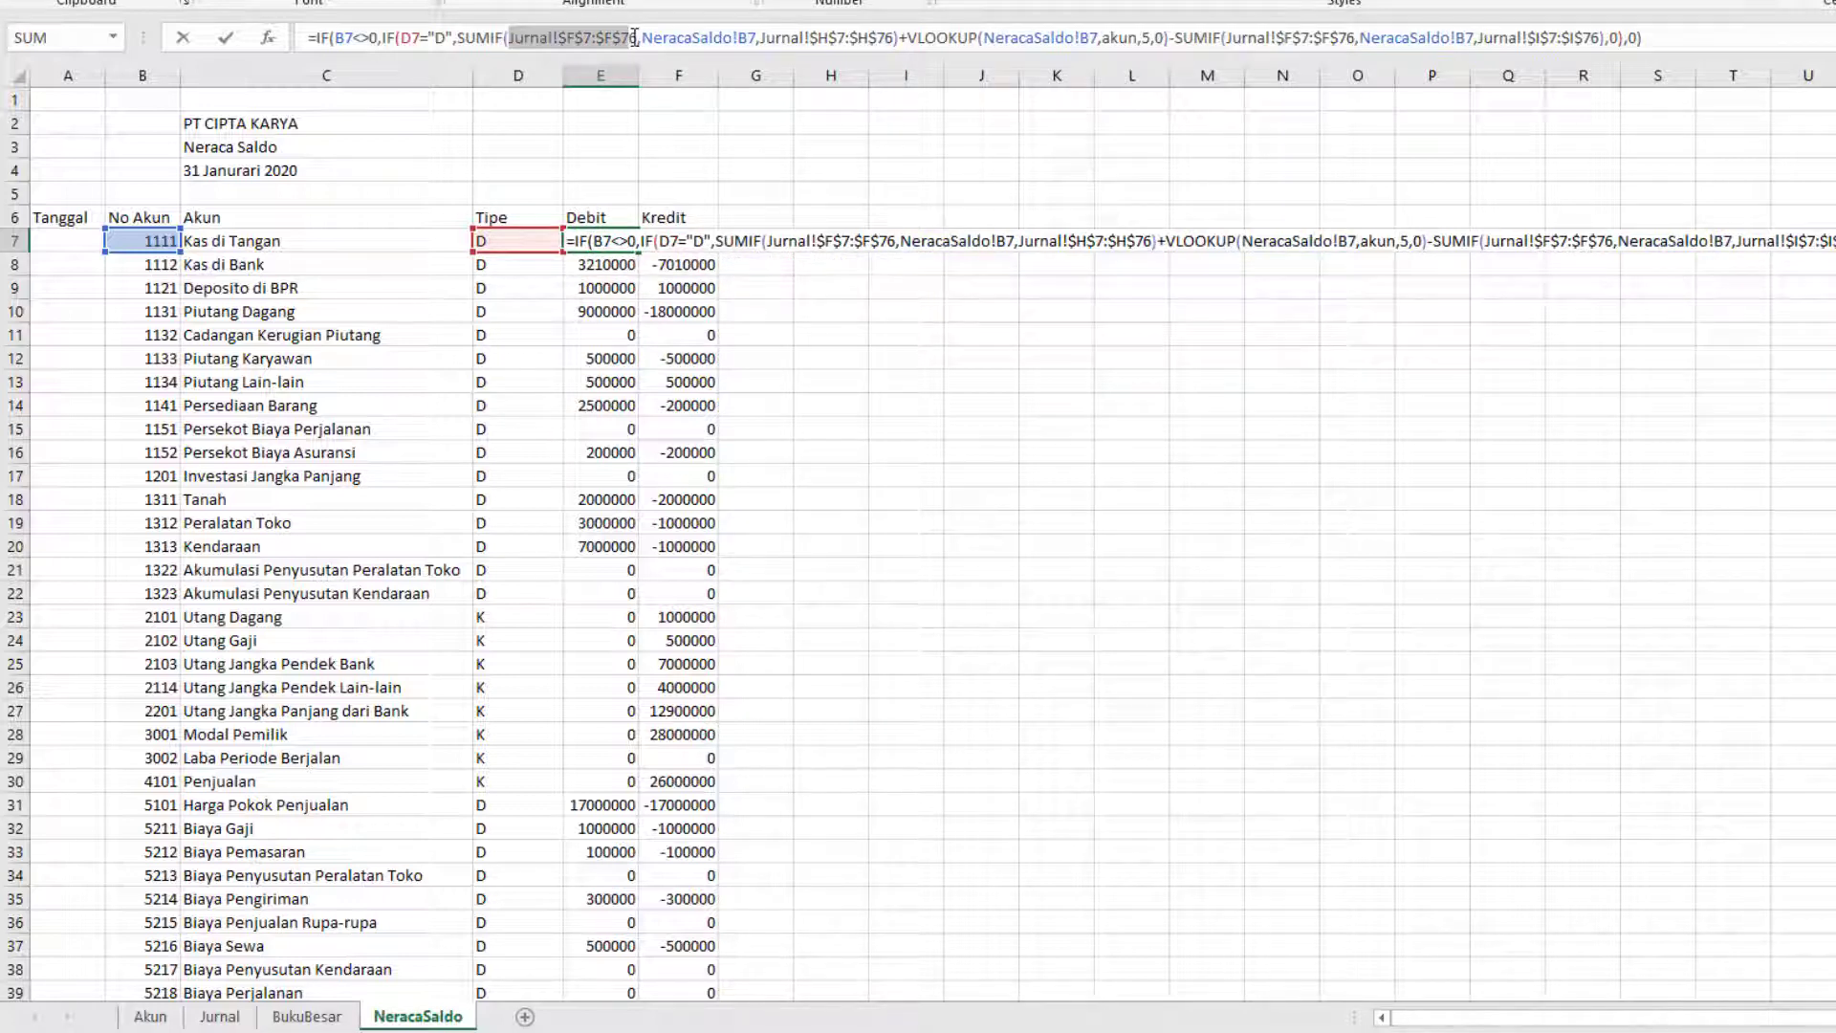
pyautogui.moveTo(634, 37); pyautogui.dragTo(636, 35)
pyautogui.write('ju')
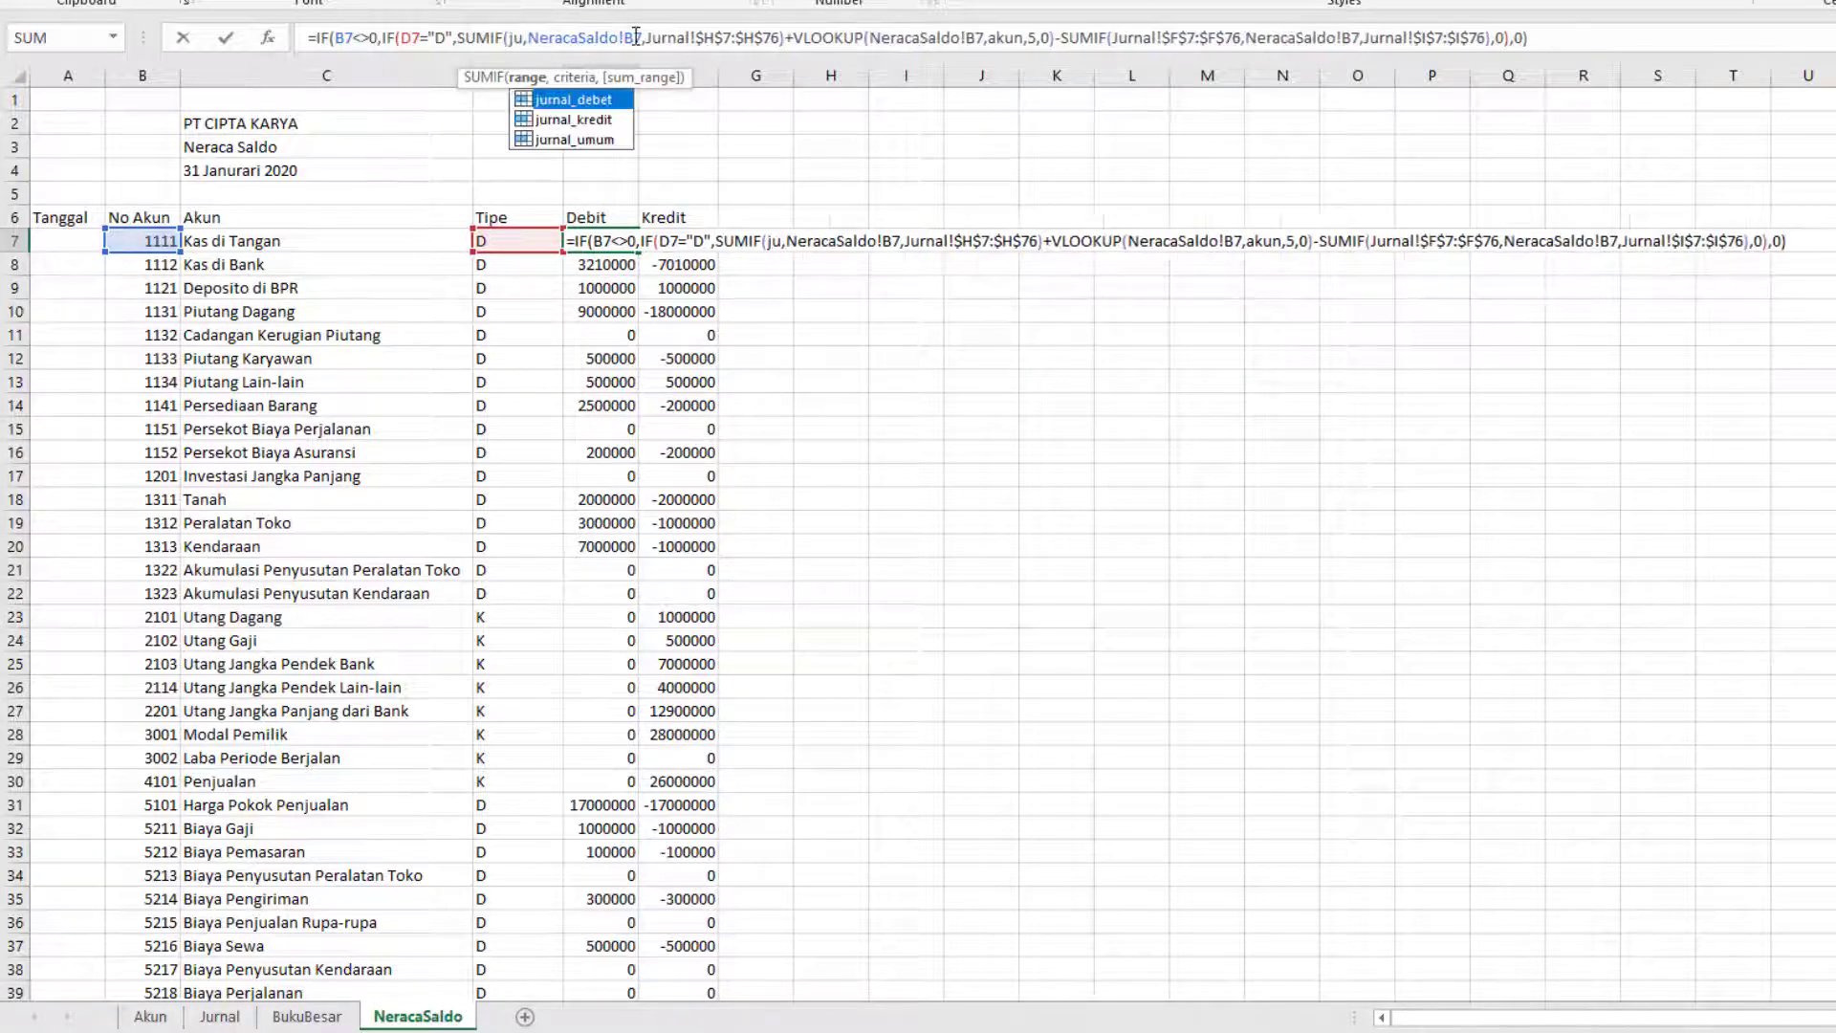
pyautogui.press('Tab')
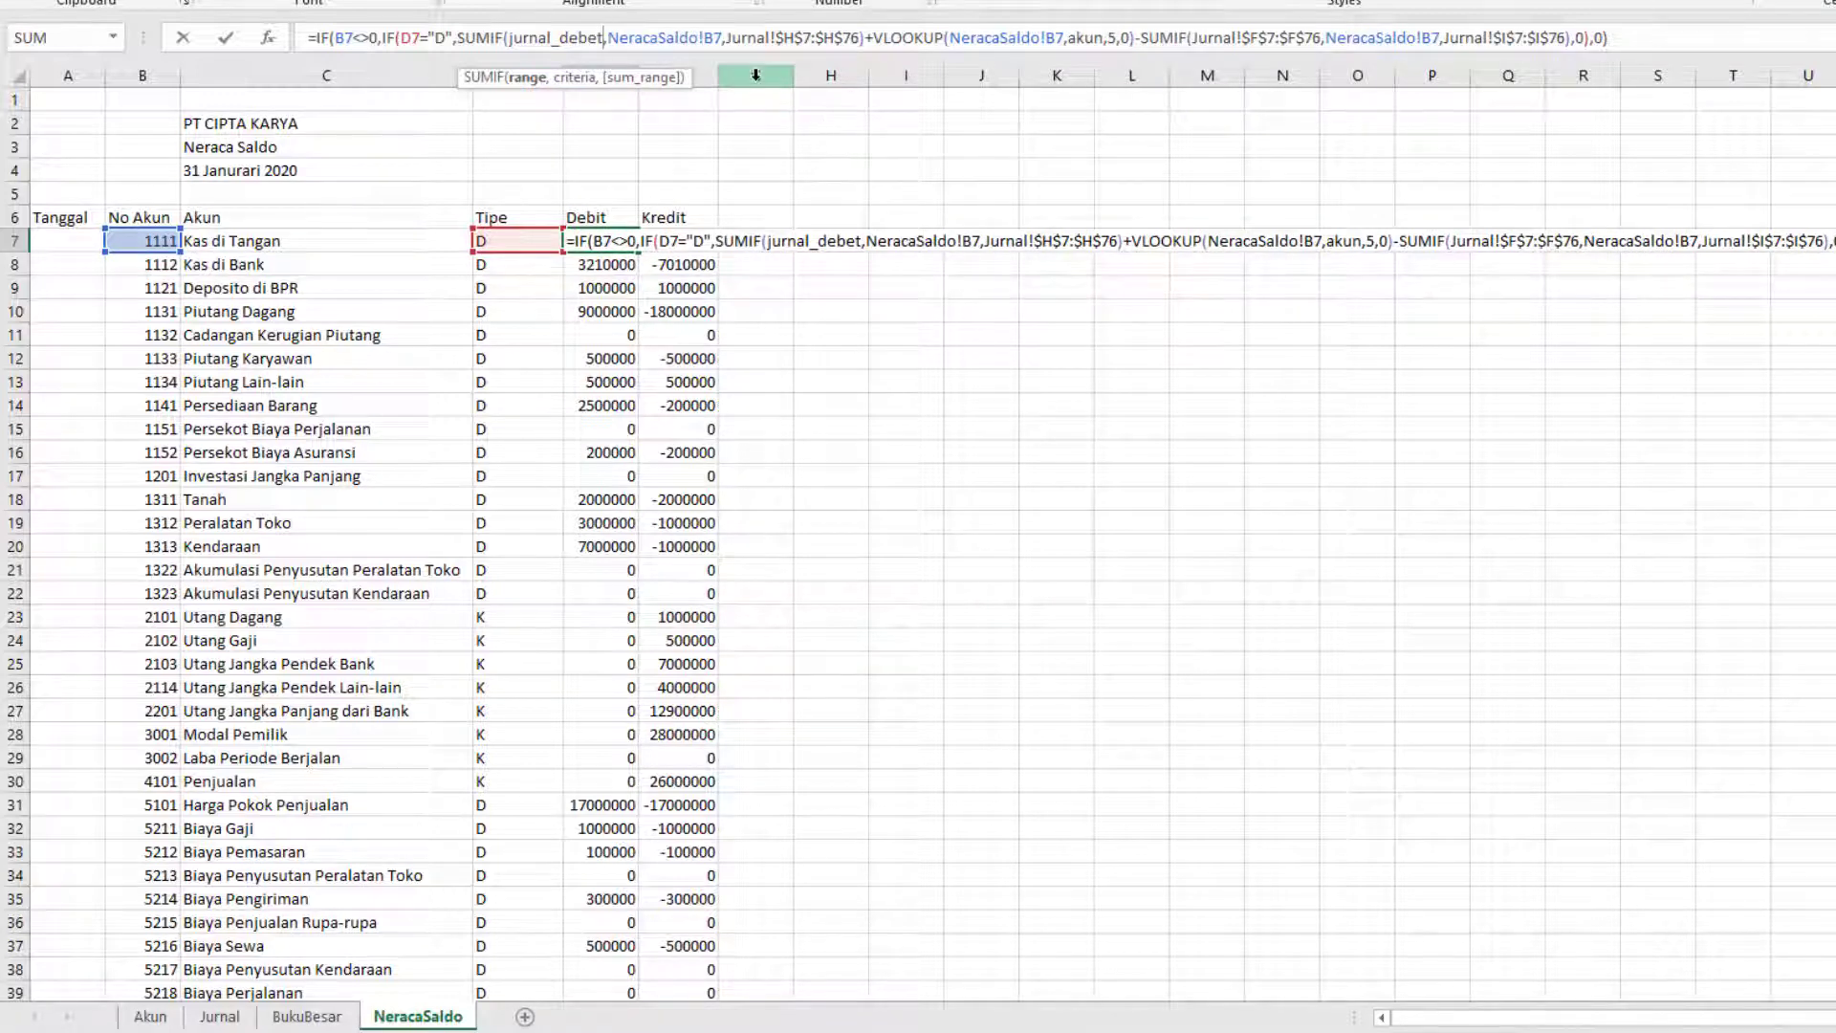
pyautogui.hotkey('ctrl', 'z')
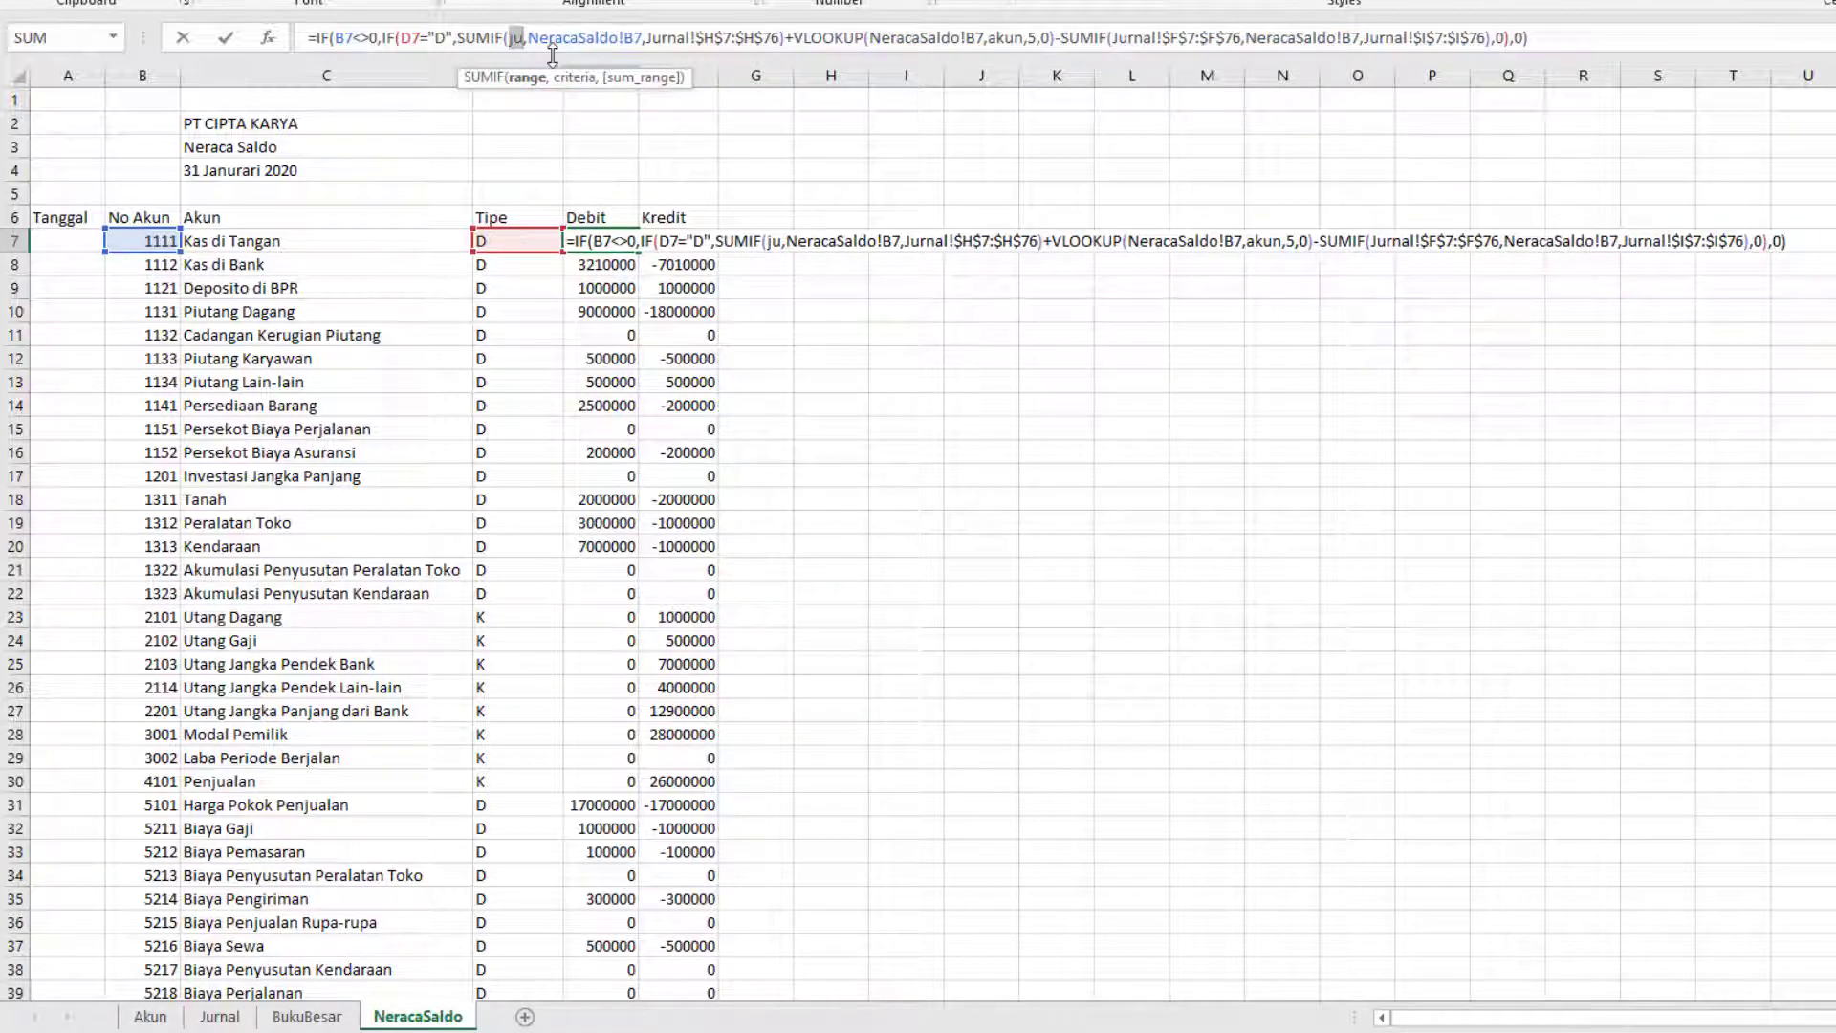
pyautogui.hotkey('ctrl', 'y')
pyautogui.moveTo(603, 37); pyautogui.dragTo(519, 35)
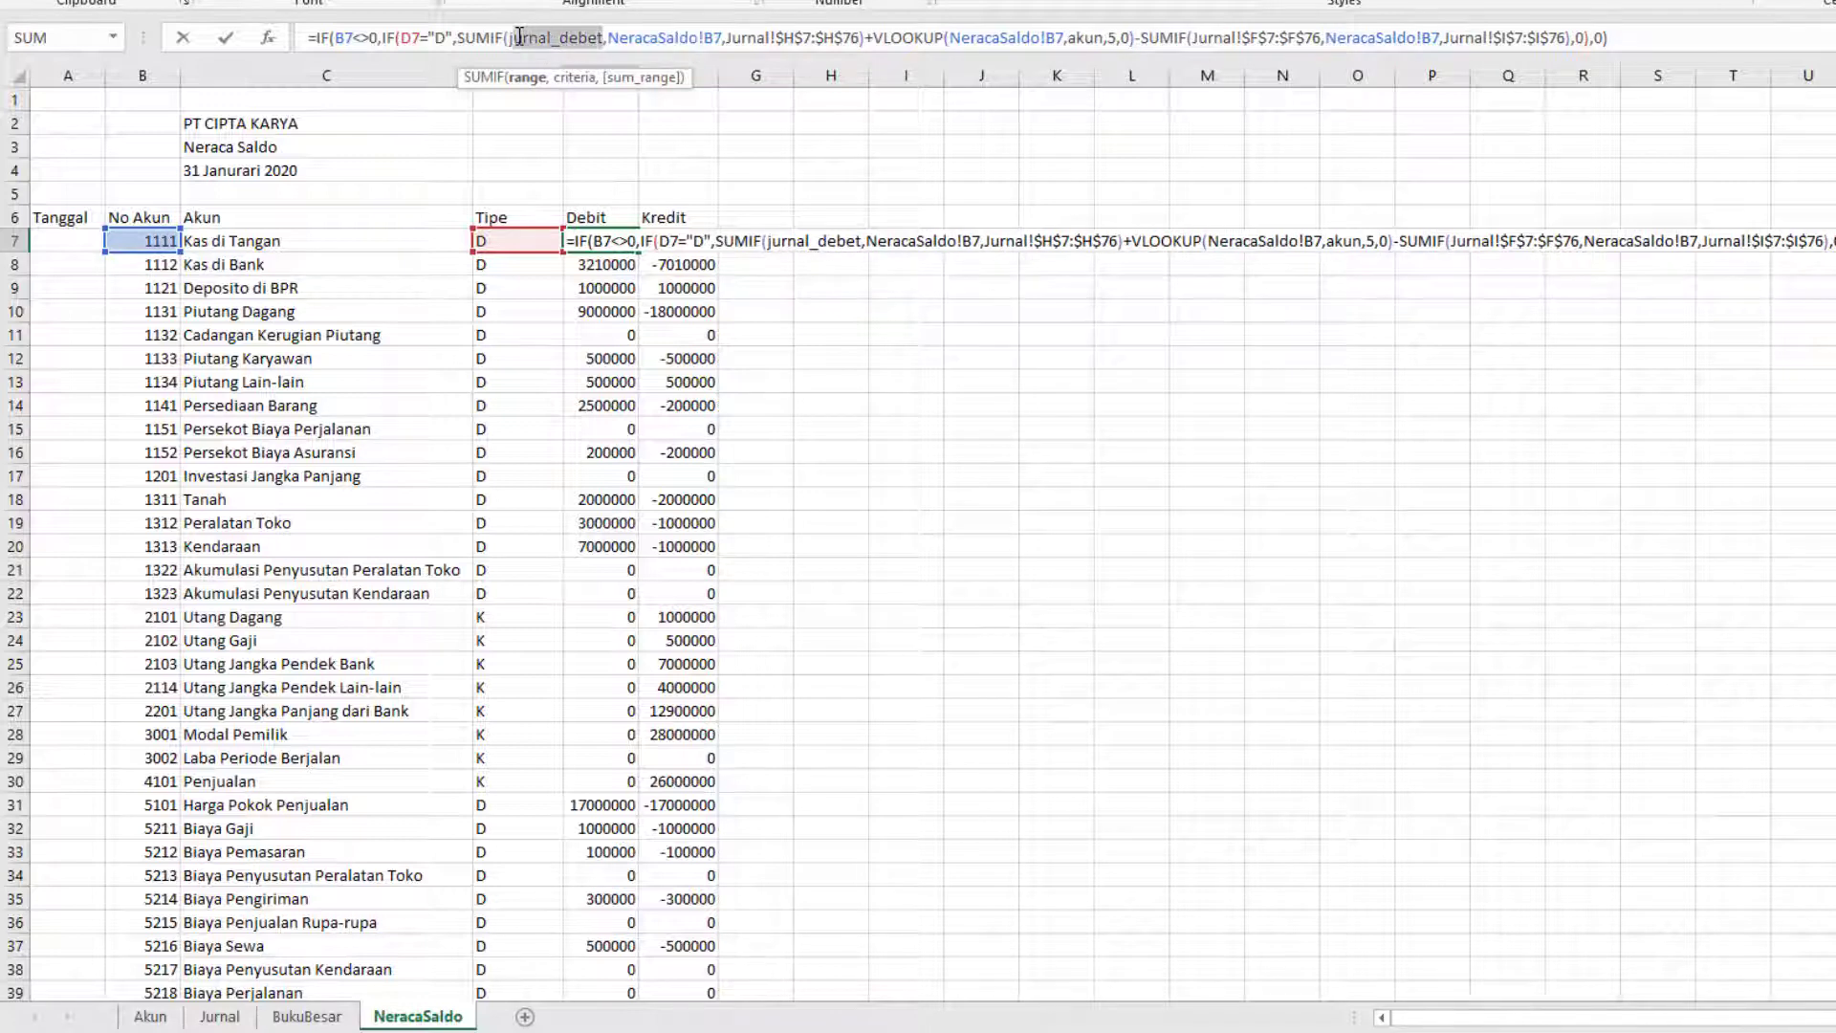
pyautogui.press('Tab')
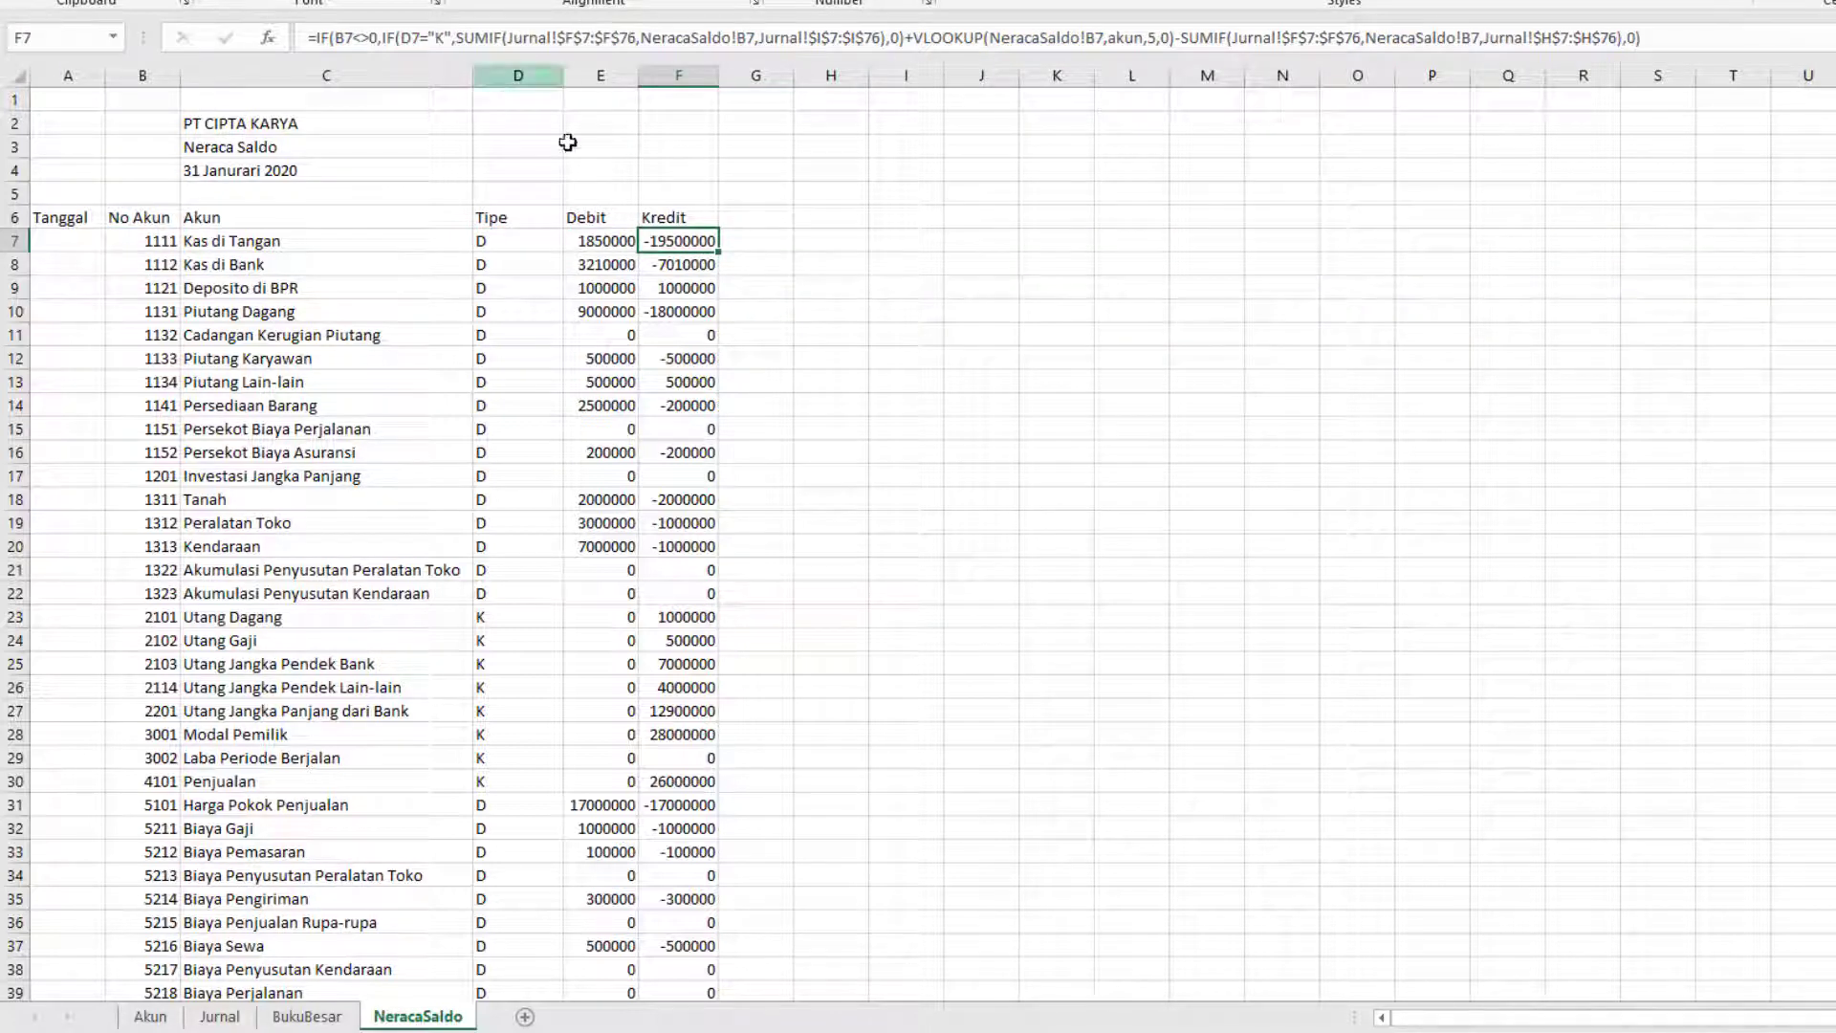
pyautogui.click(602, 249)
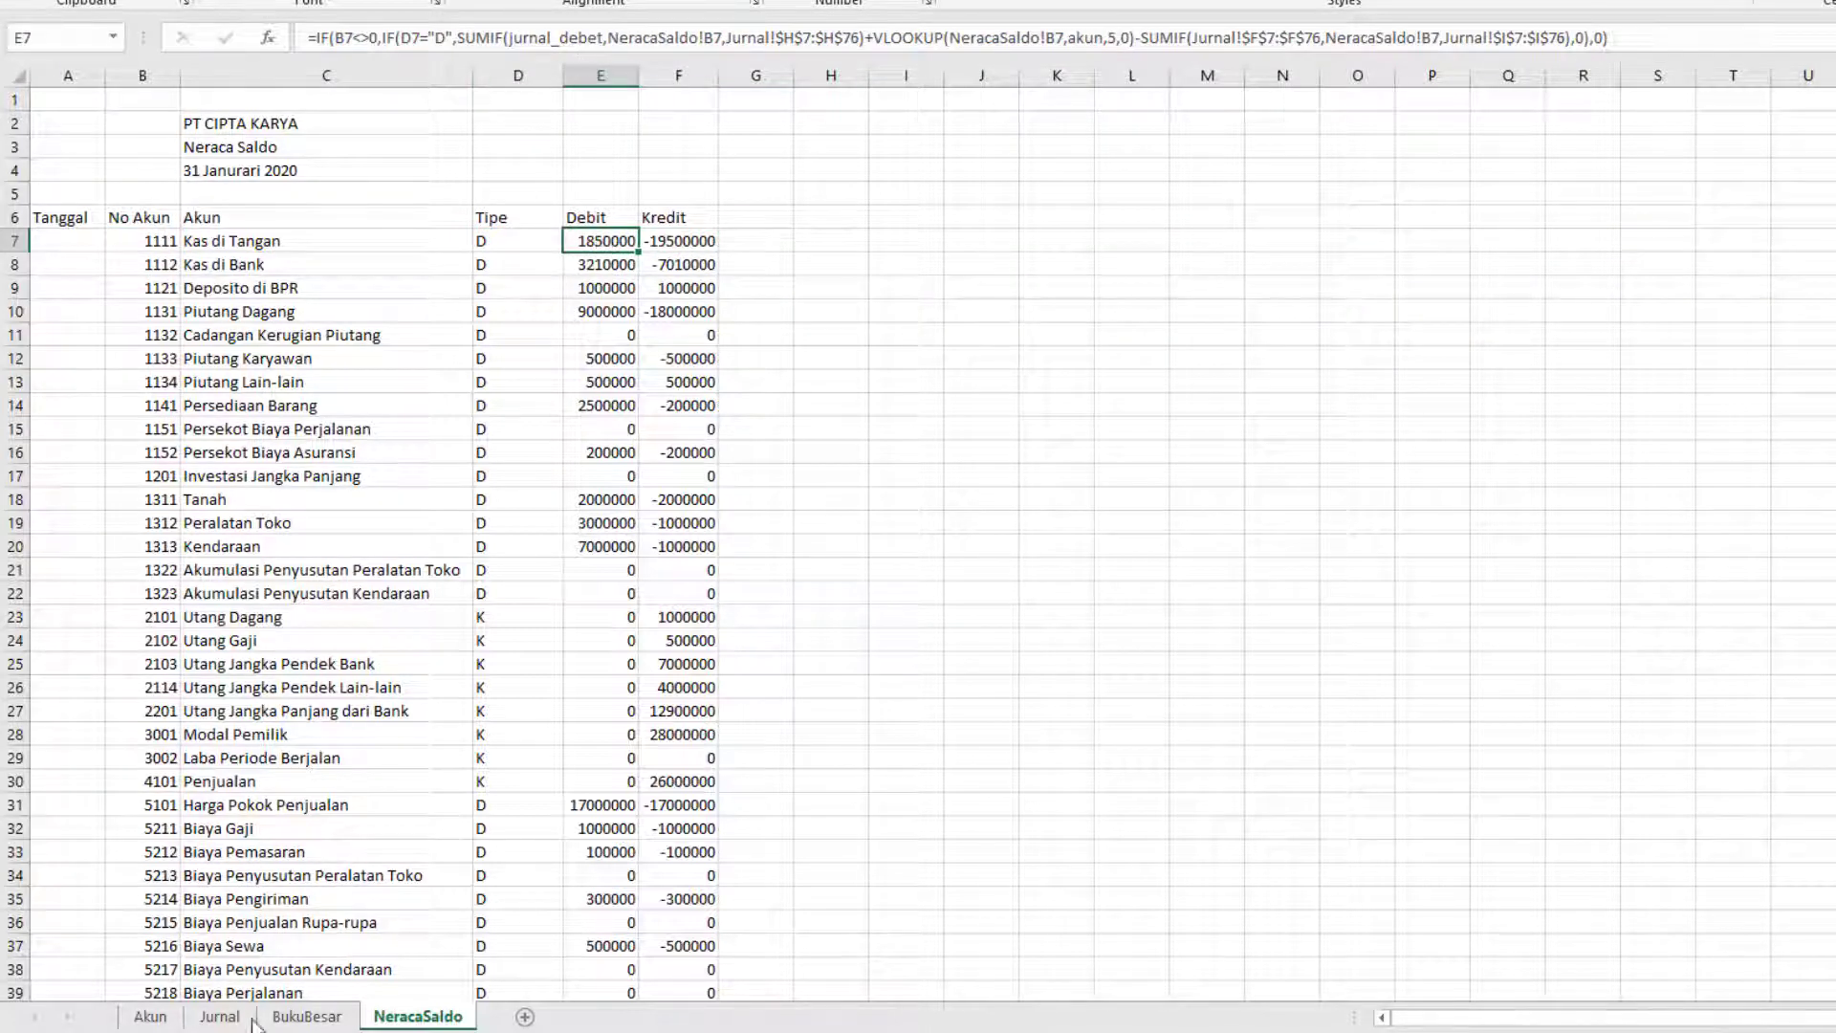
# Step: Define the name jurnal_akun for the No Ref range F7:F76 on the Jurnal sheet
pyautogui.click(219, 1016)
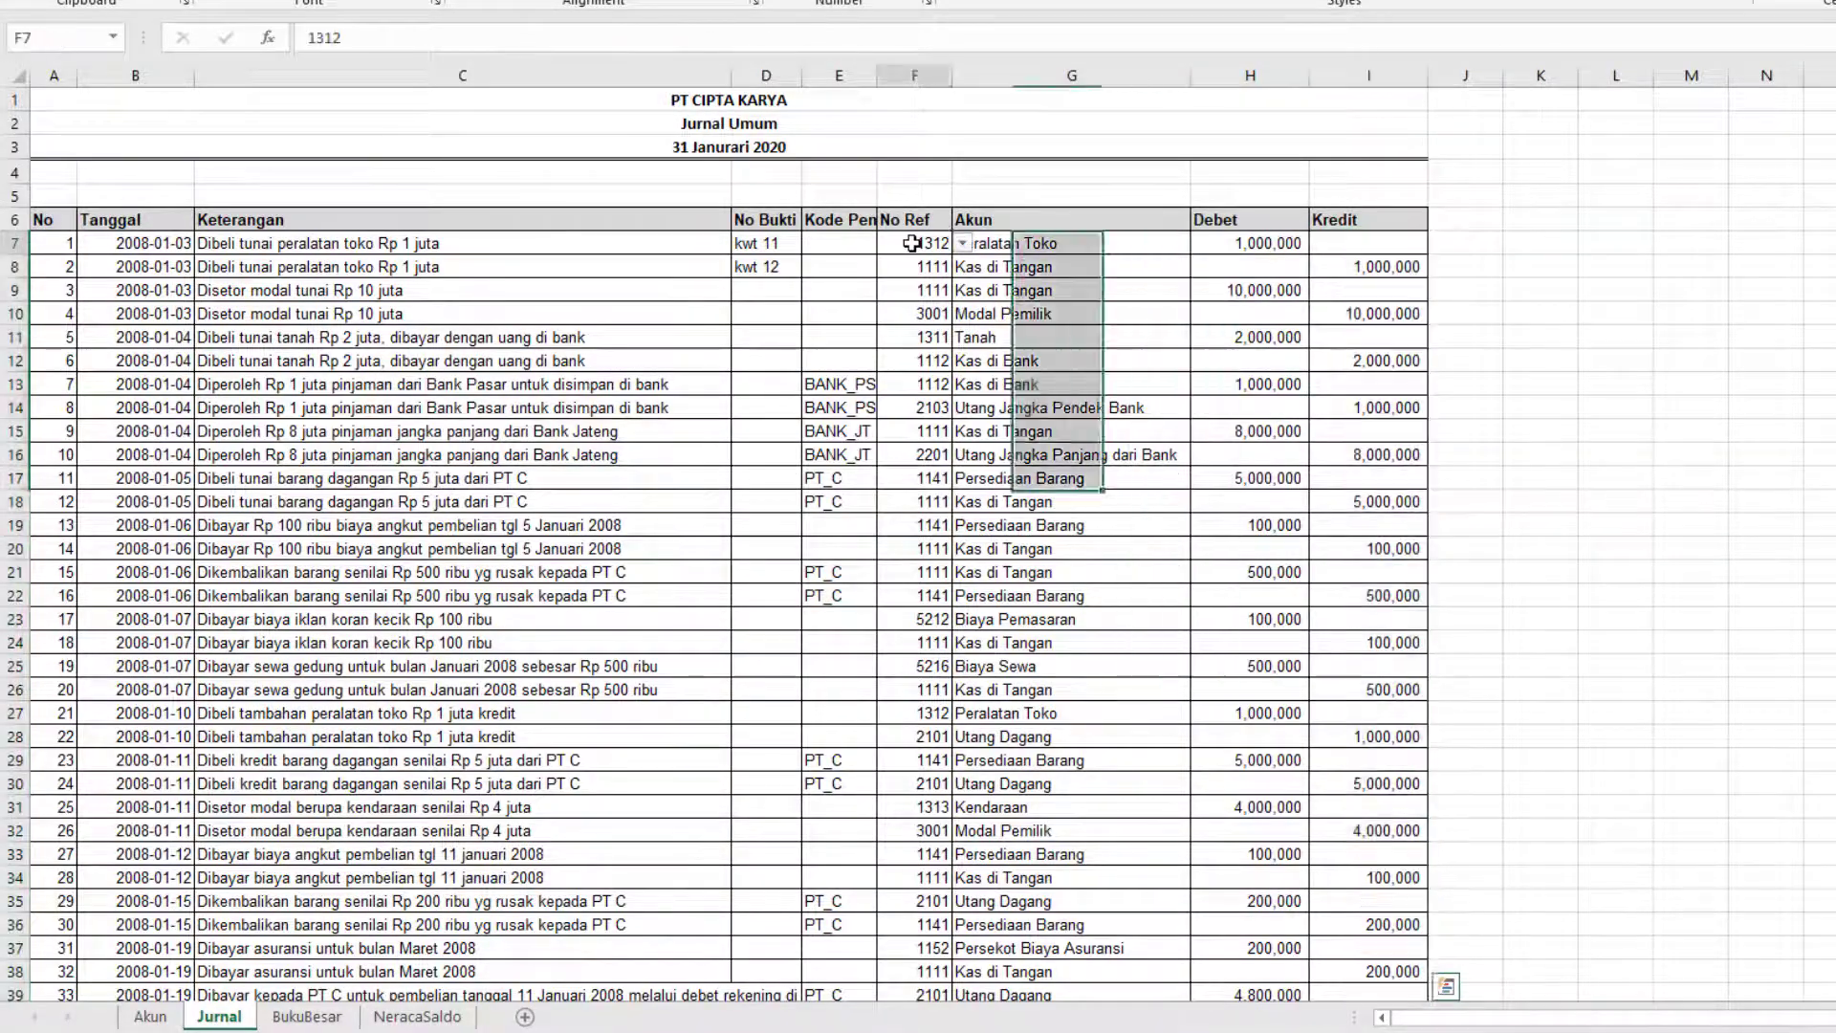
pyautogui.scroll(-13, 932, 832)
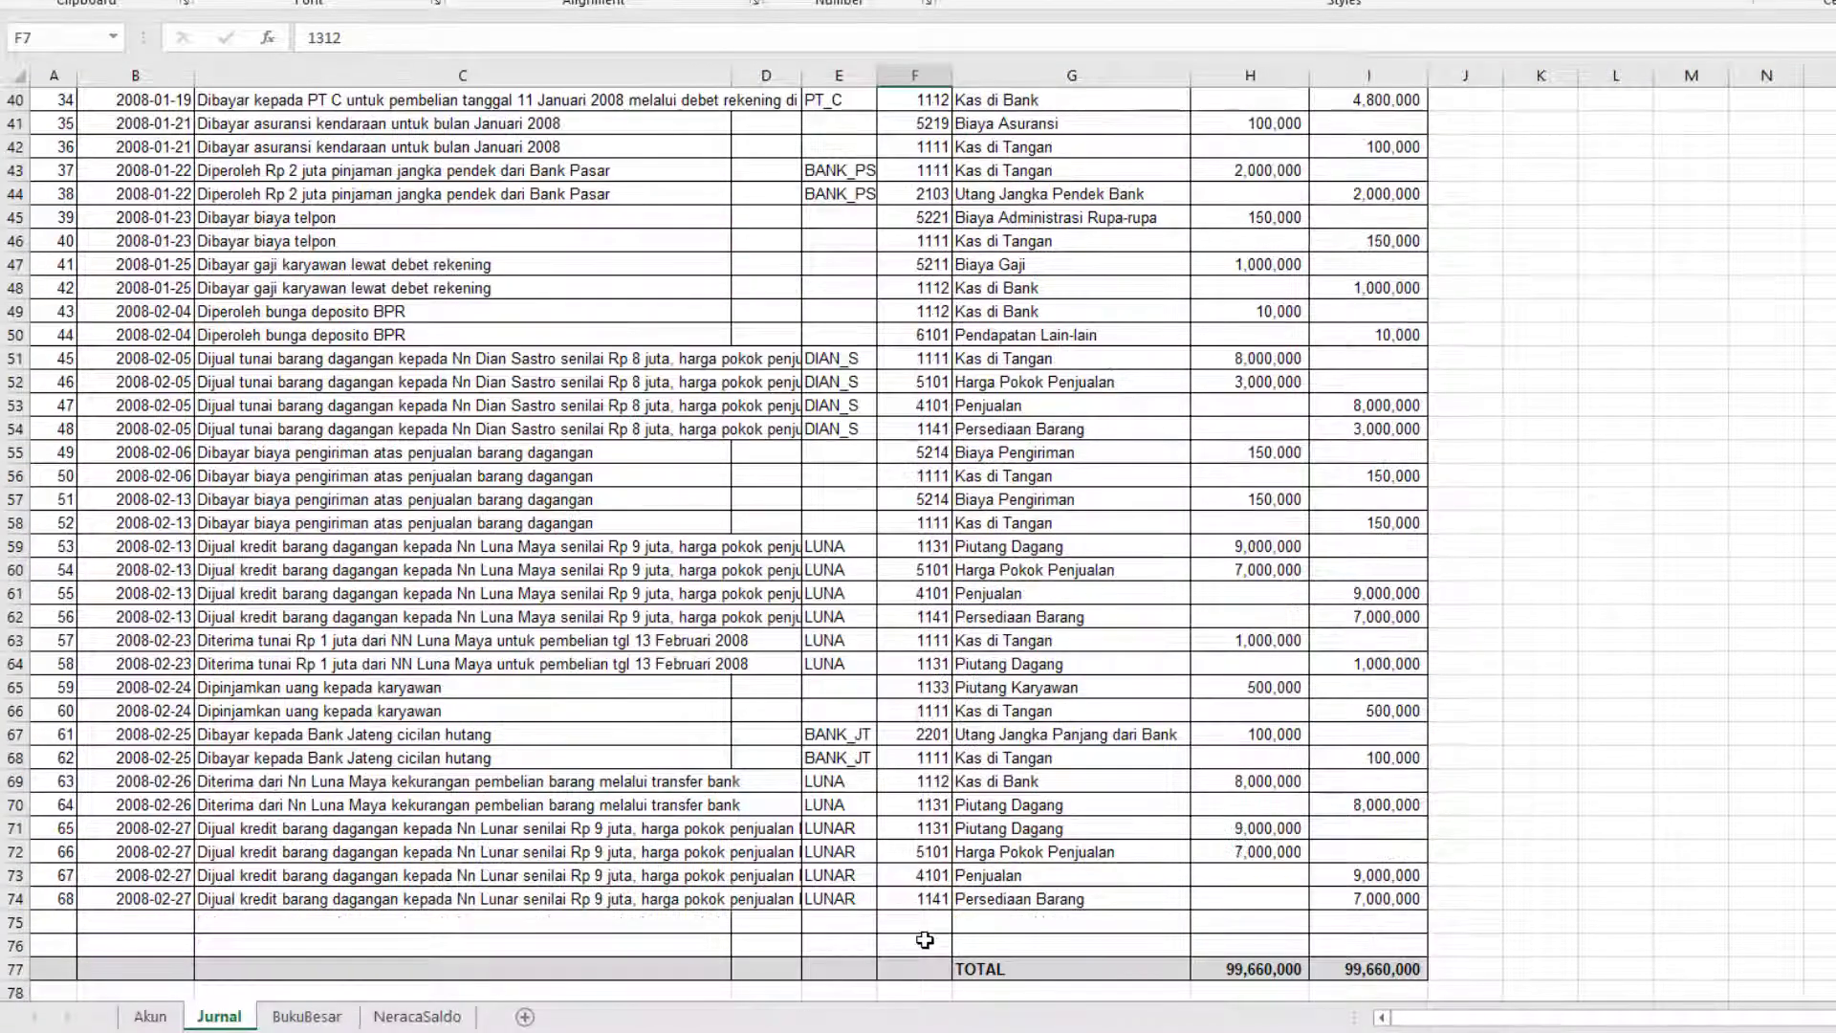
pyautogui.keyDown('shift'); pyautogui.click(925, 940); pyautogui.keyUp('shift')
pyautogui.scroll(13, 932, 262)
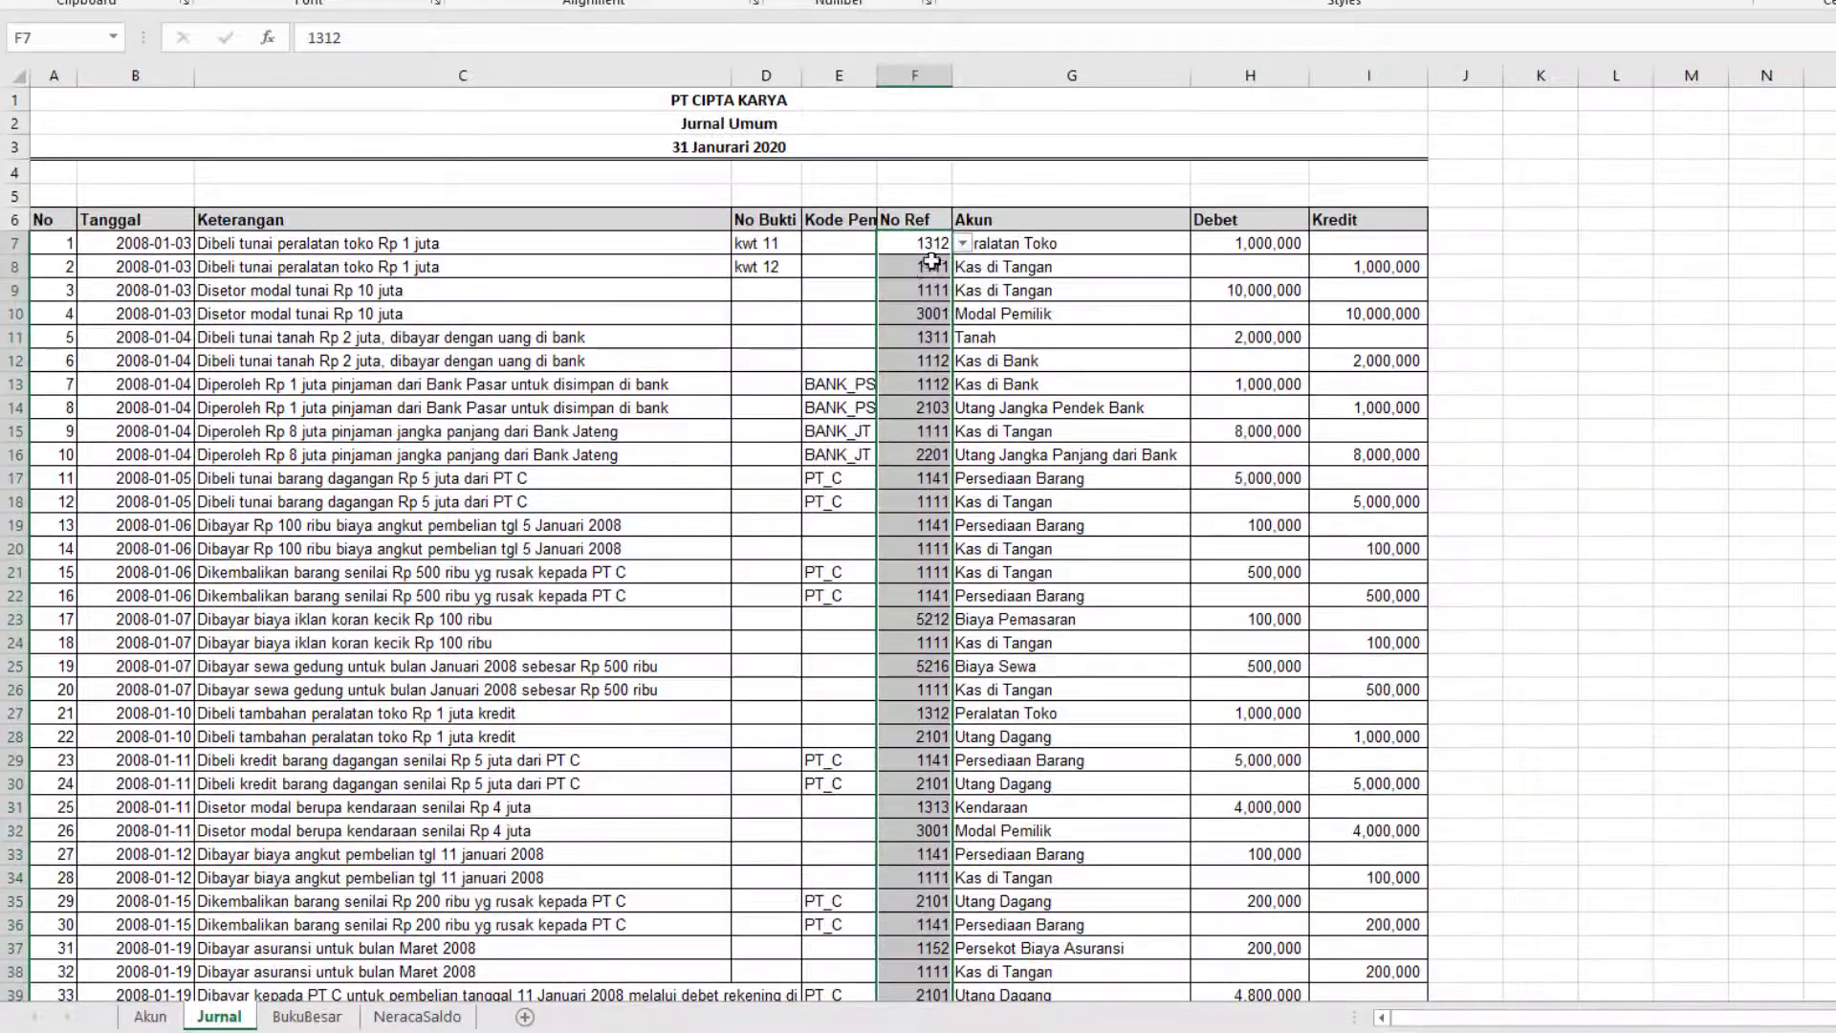
pyautogui.rightClick(932, 261)
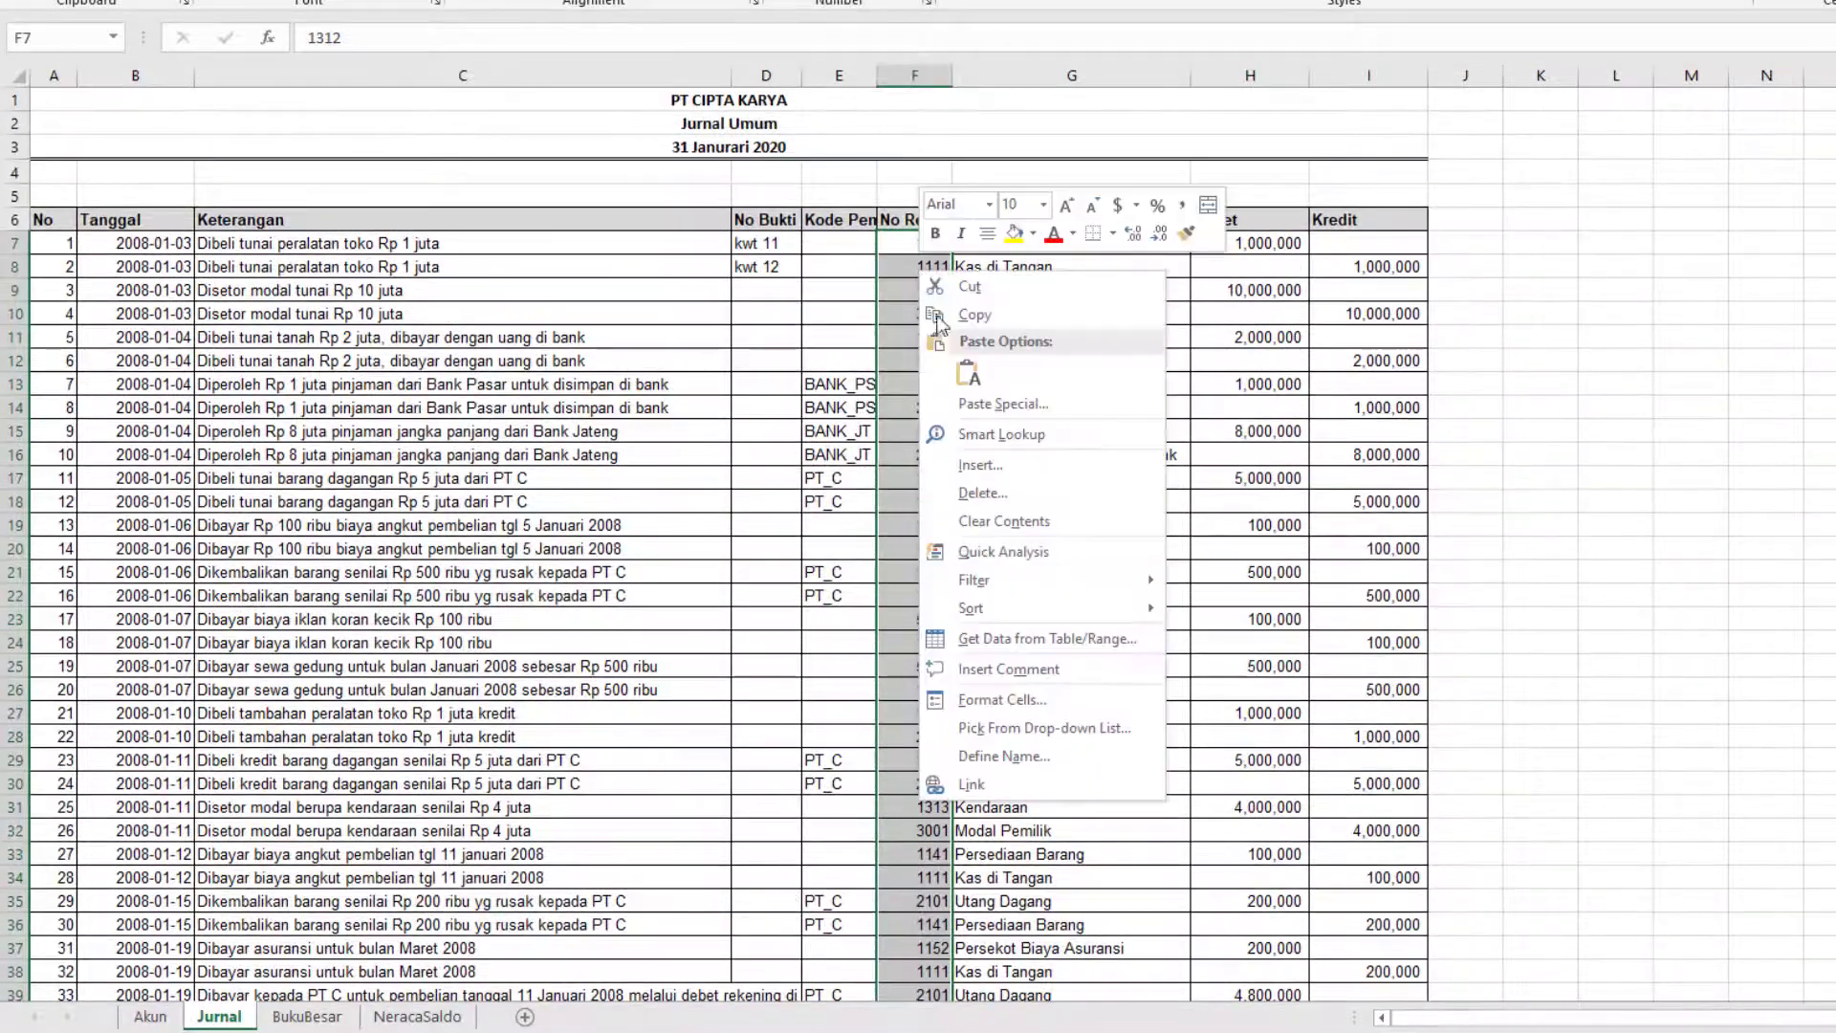
pyautogui.click(1009, 756)
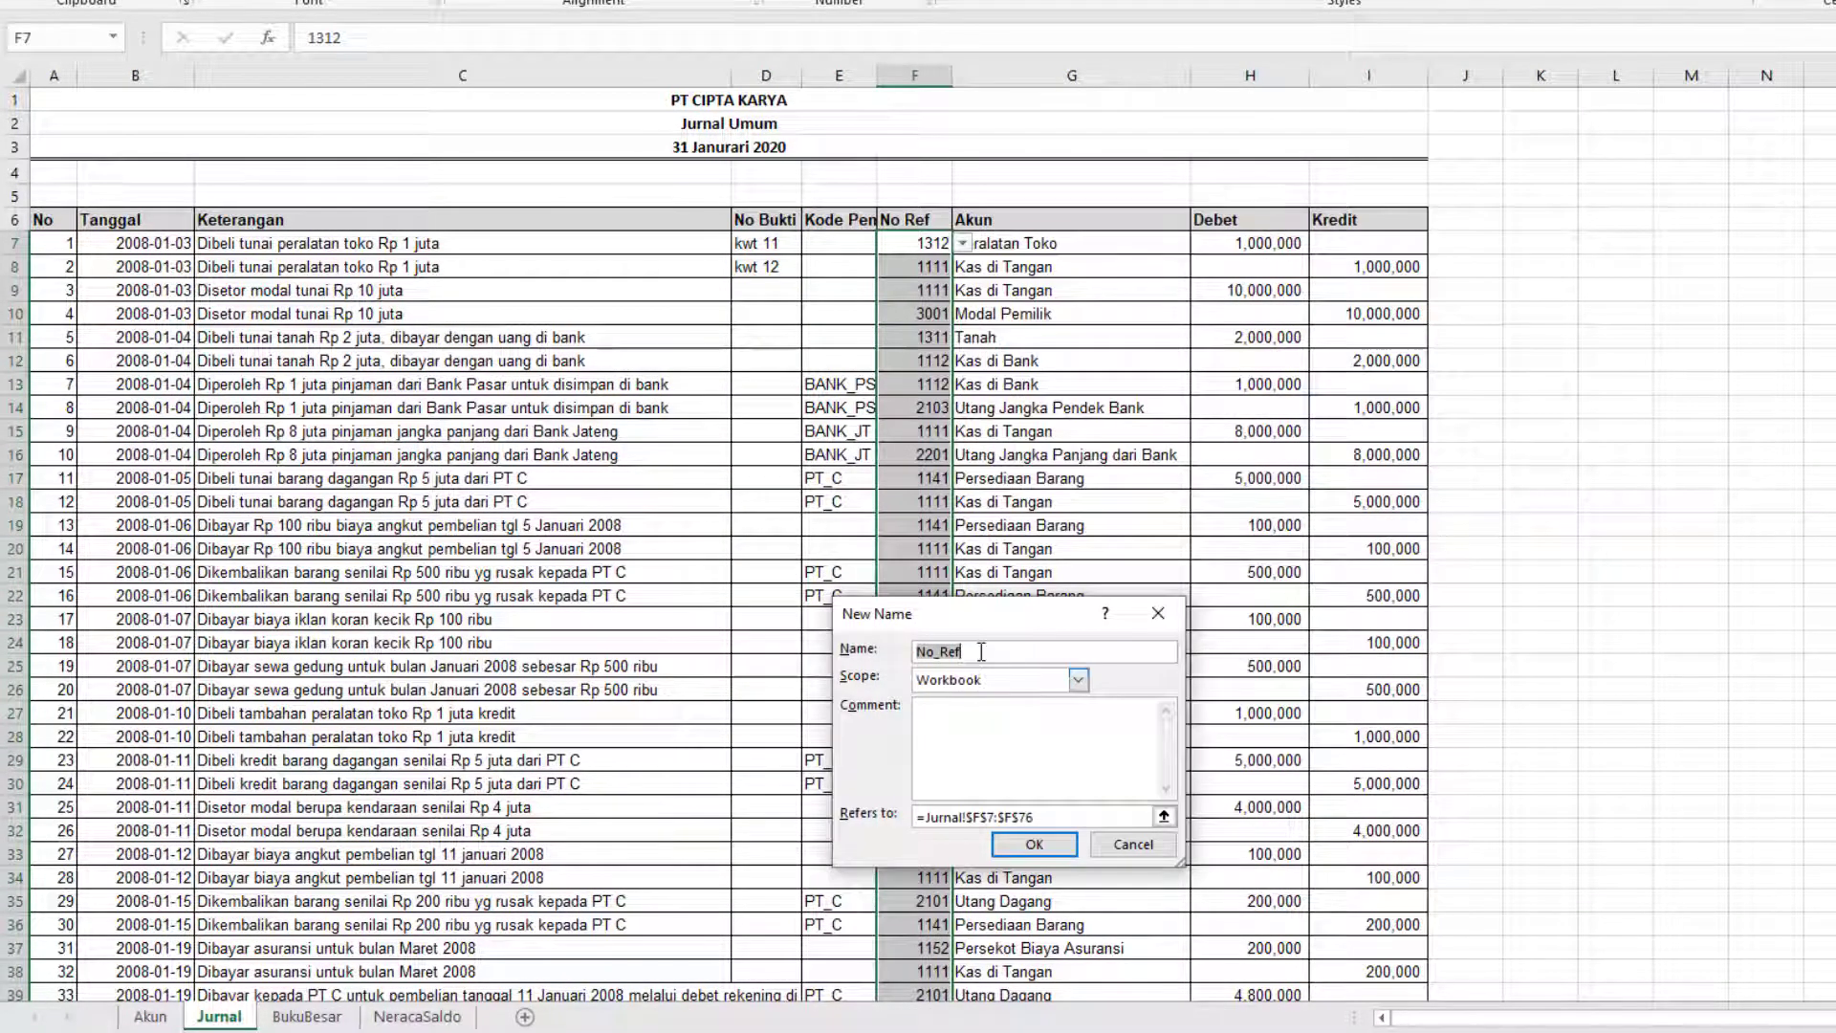
pyautogui.write('jurnal_akun')
pyautogui.click(1034, 843)
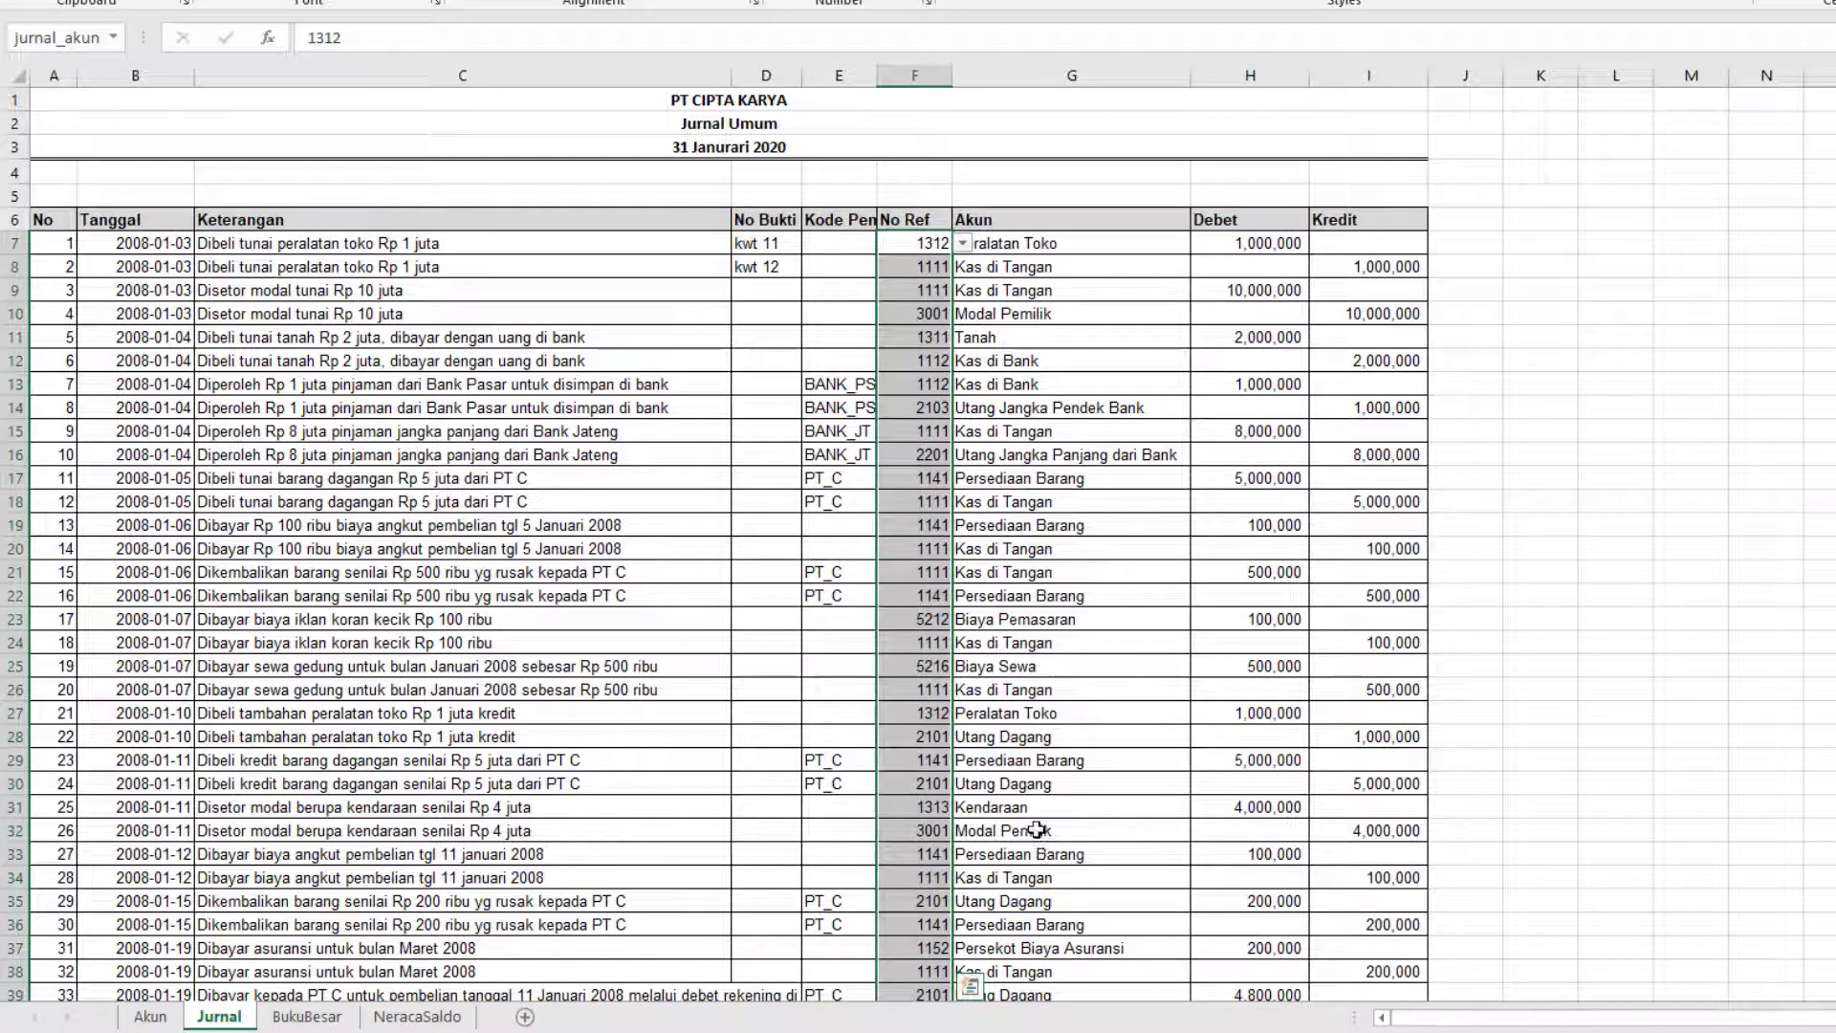
# Step: Change the criteria range of the first SUMIF in NeracaSaldo cell E7 to jurnal_akun
pyautogui.click(388, 1018)
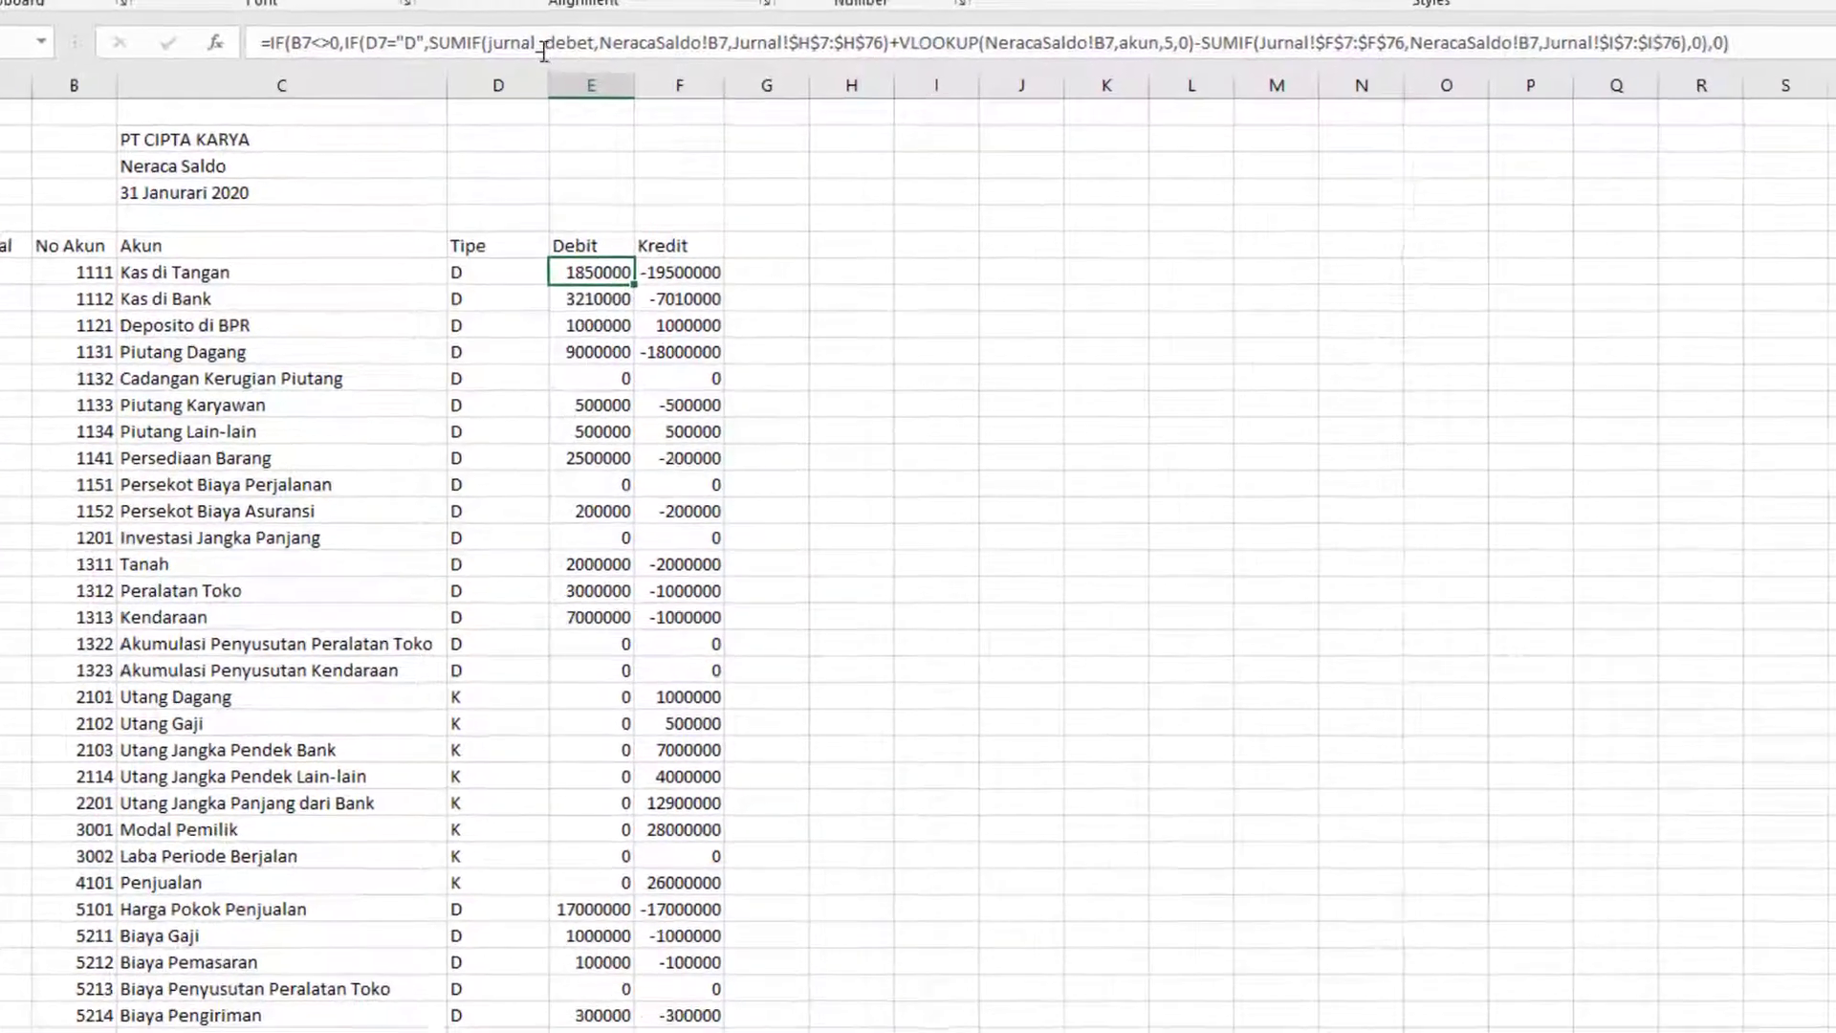
pyautogui.doubleClick(555, 37)
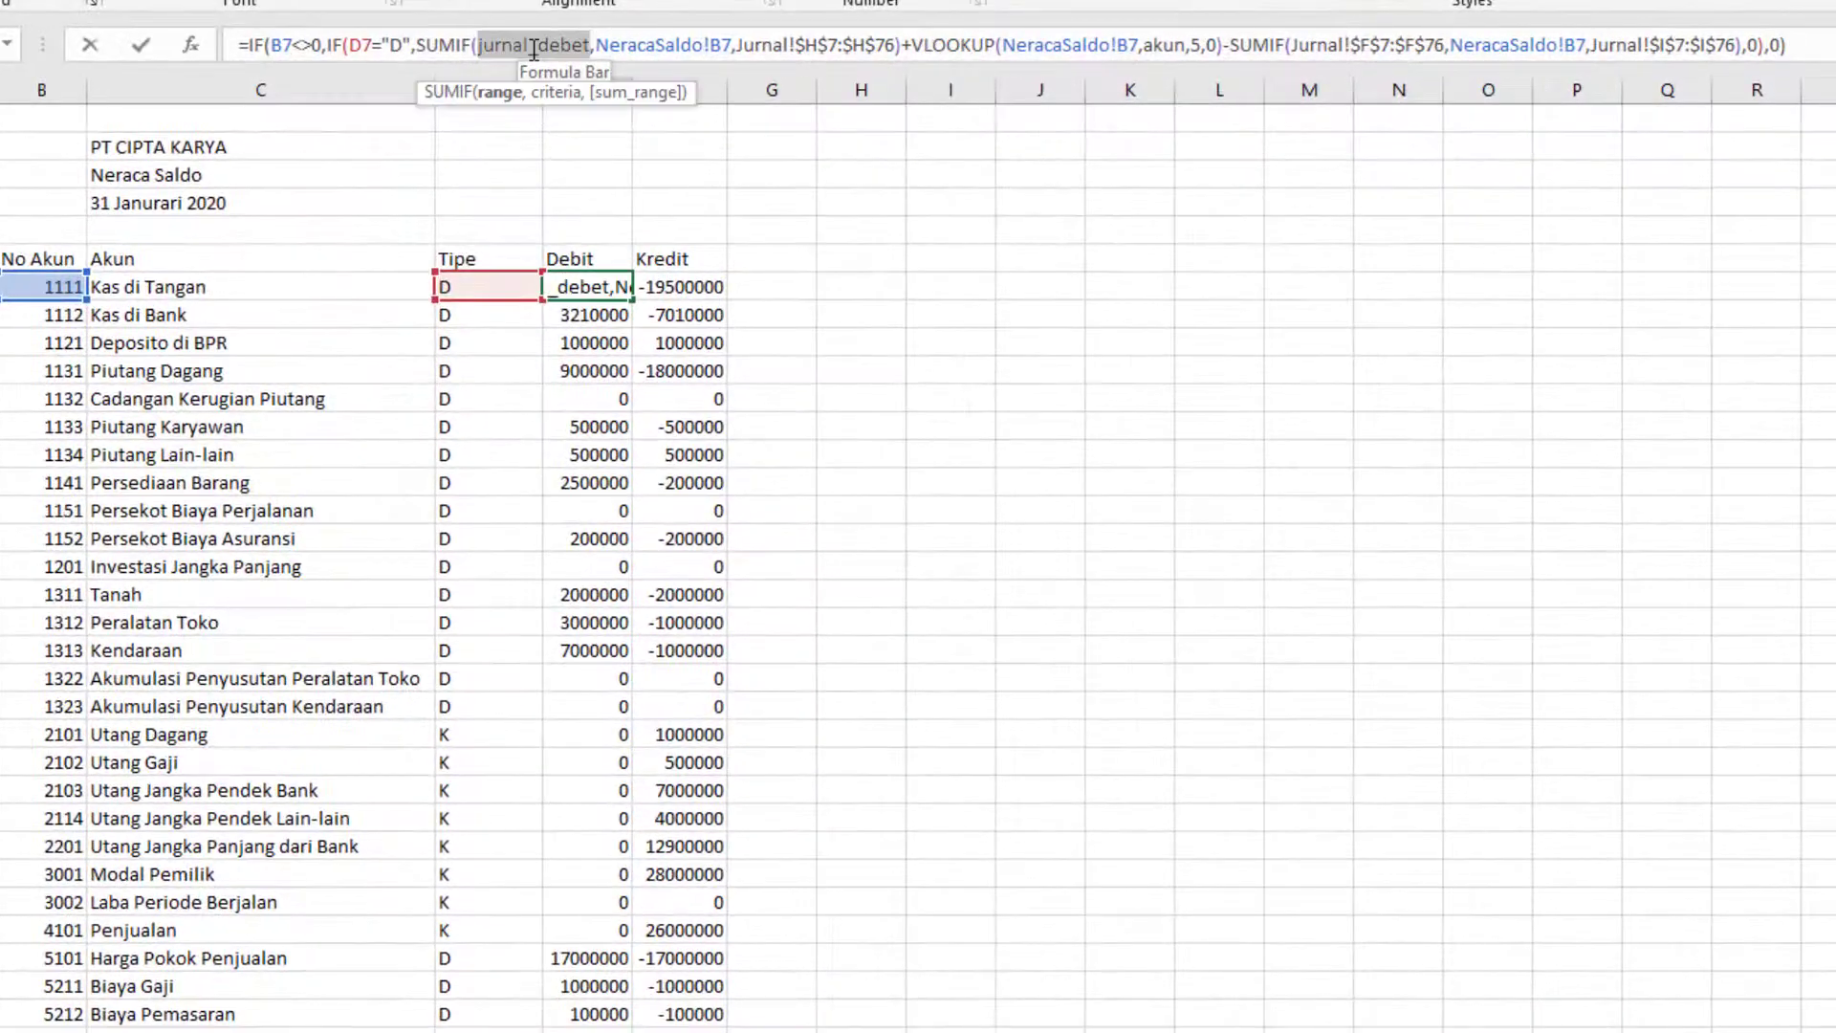
pyautogui.write('jur')
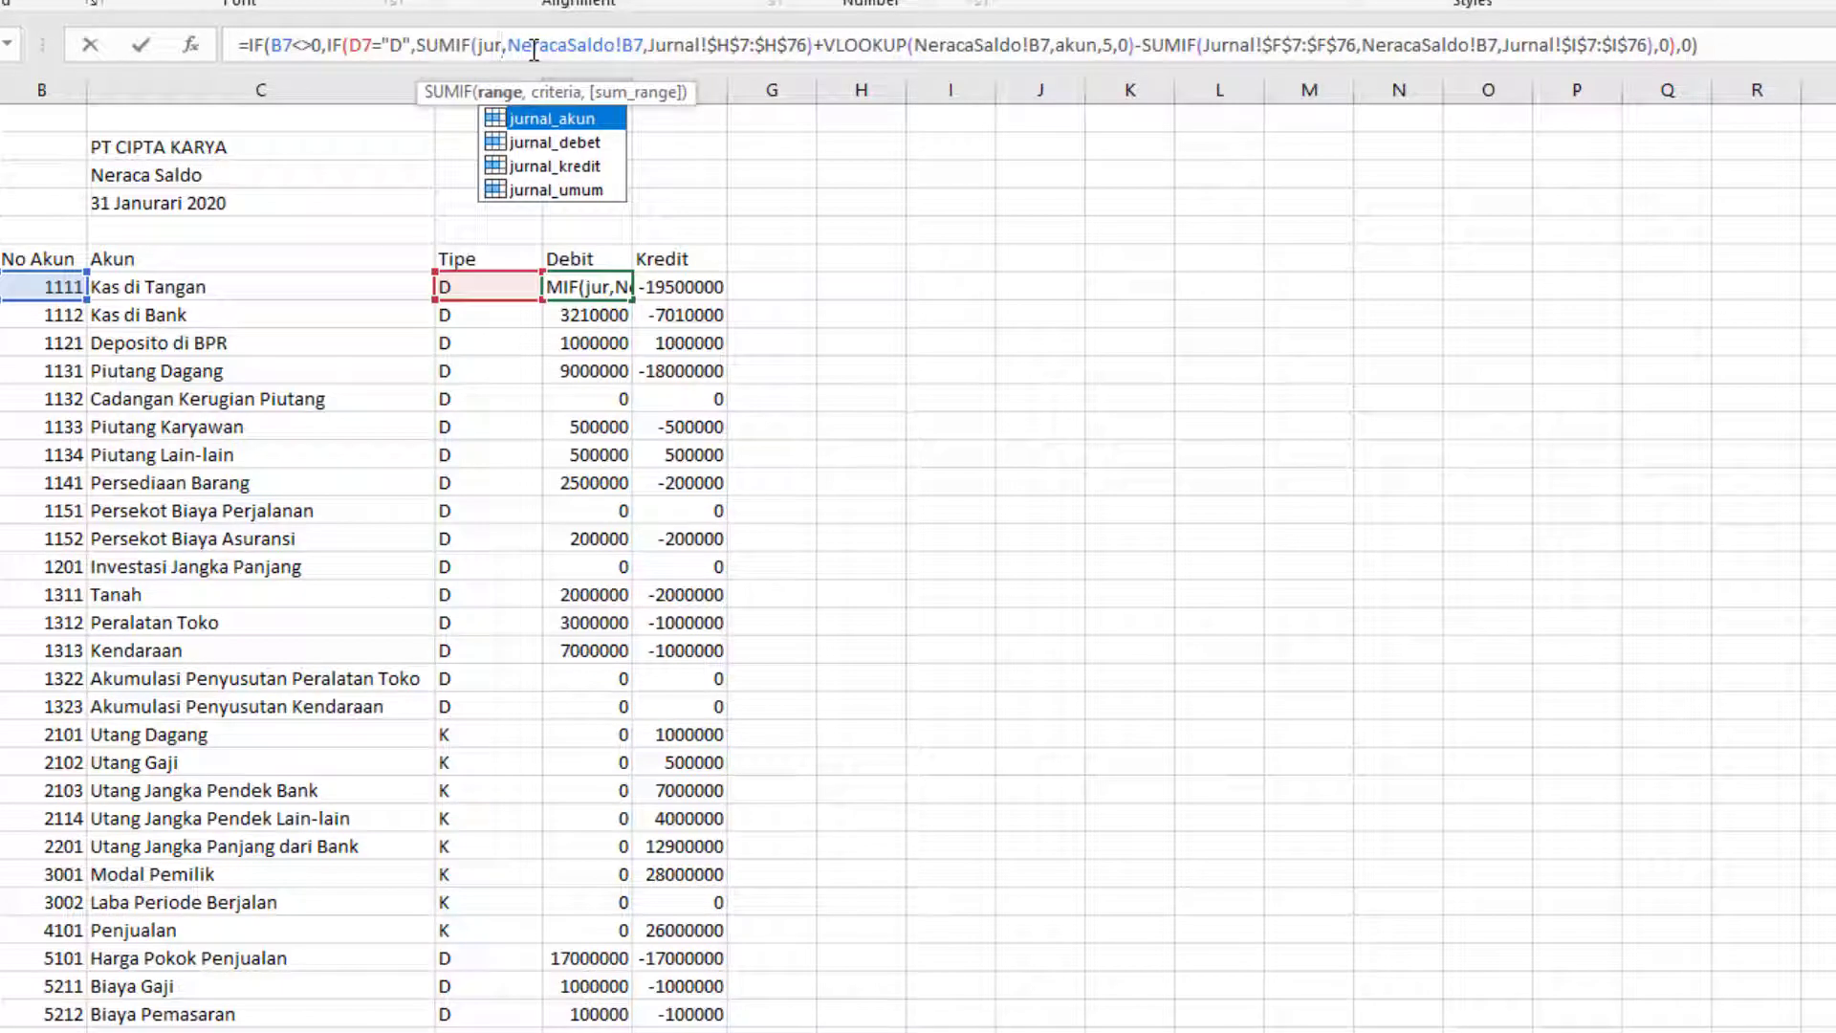
pyautogui.press('Tab')
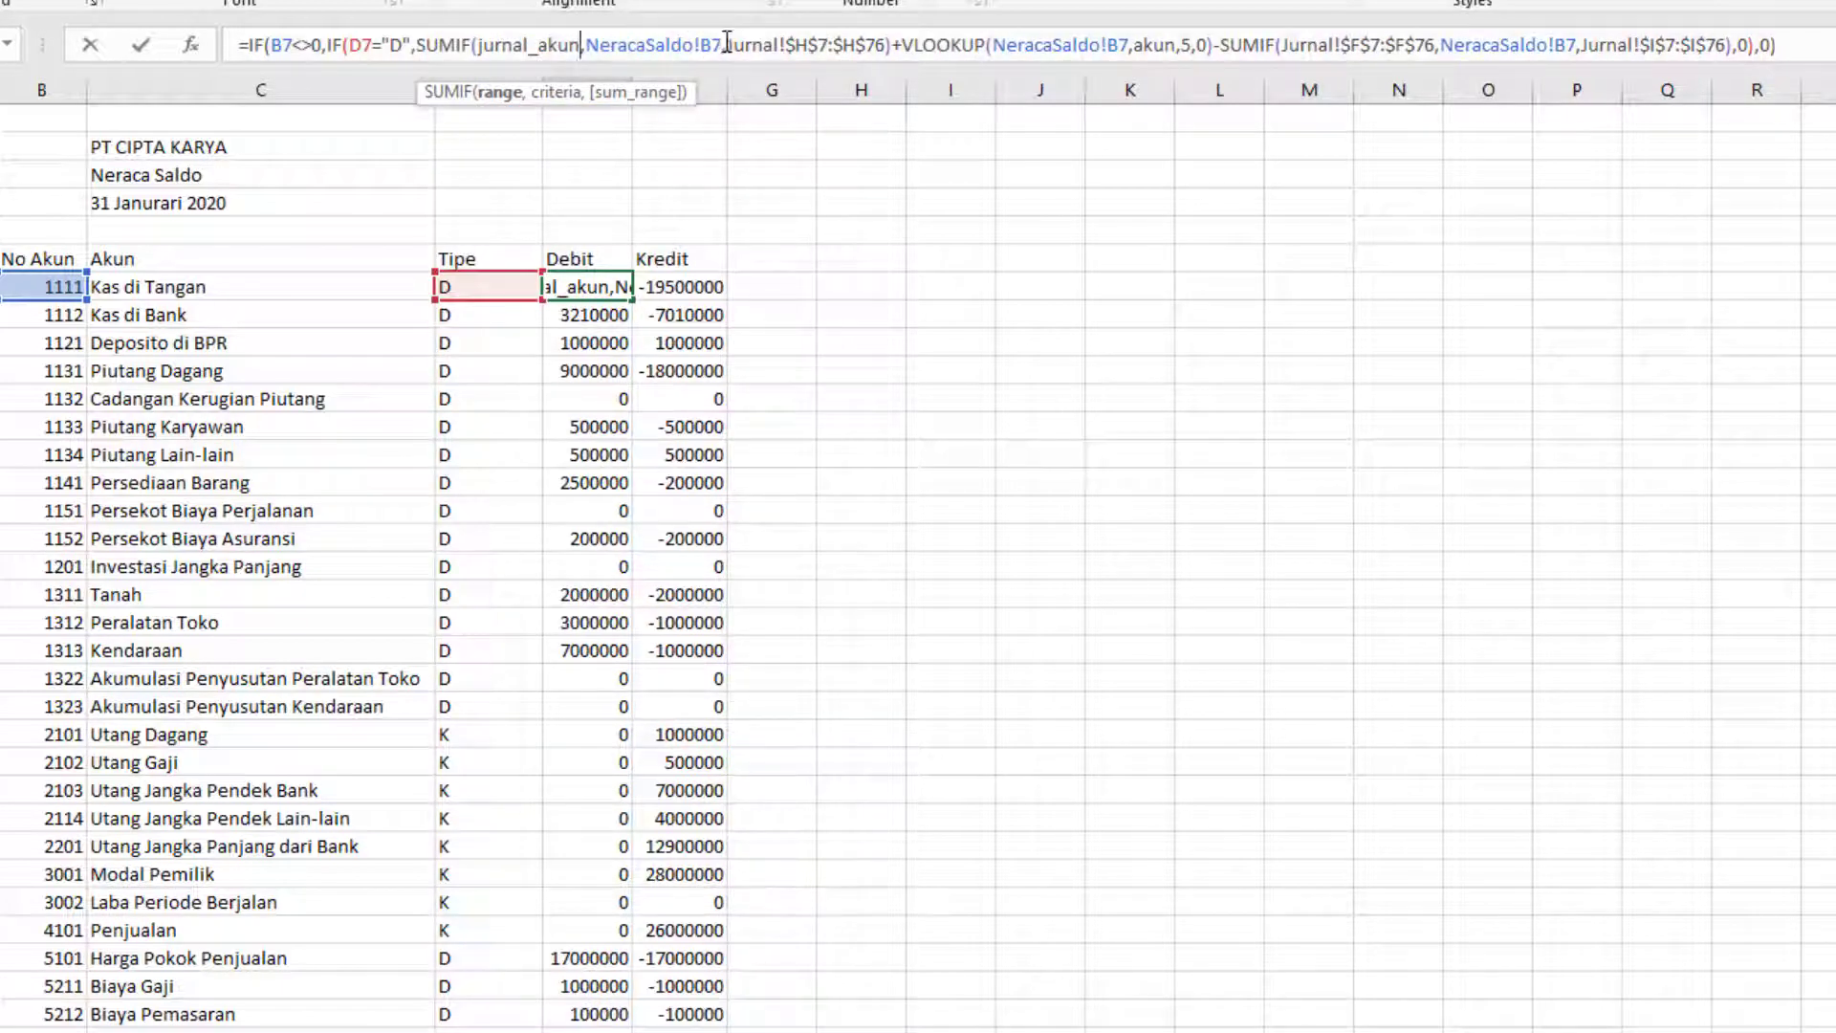
# Step: Replace the sum range Jurnal!$H$7:$H$76 in the first SUMIF of NeracaSaldo cell E7 with jurnal_debet
pyautogui.moveTo(725, 44); pyautogui.dragTo(591, 44)
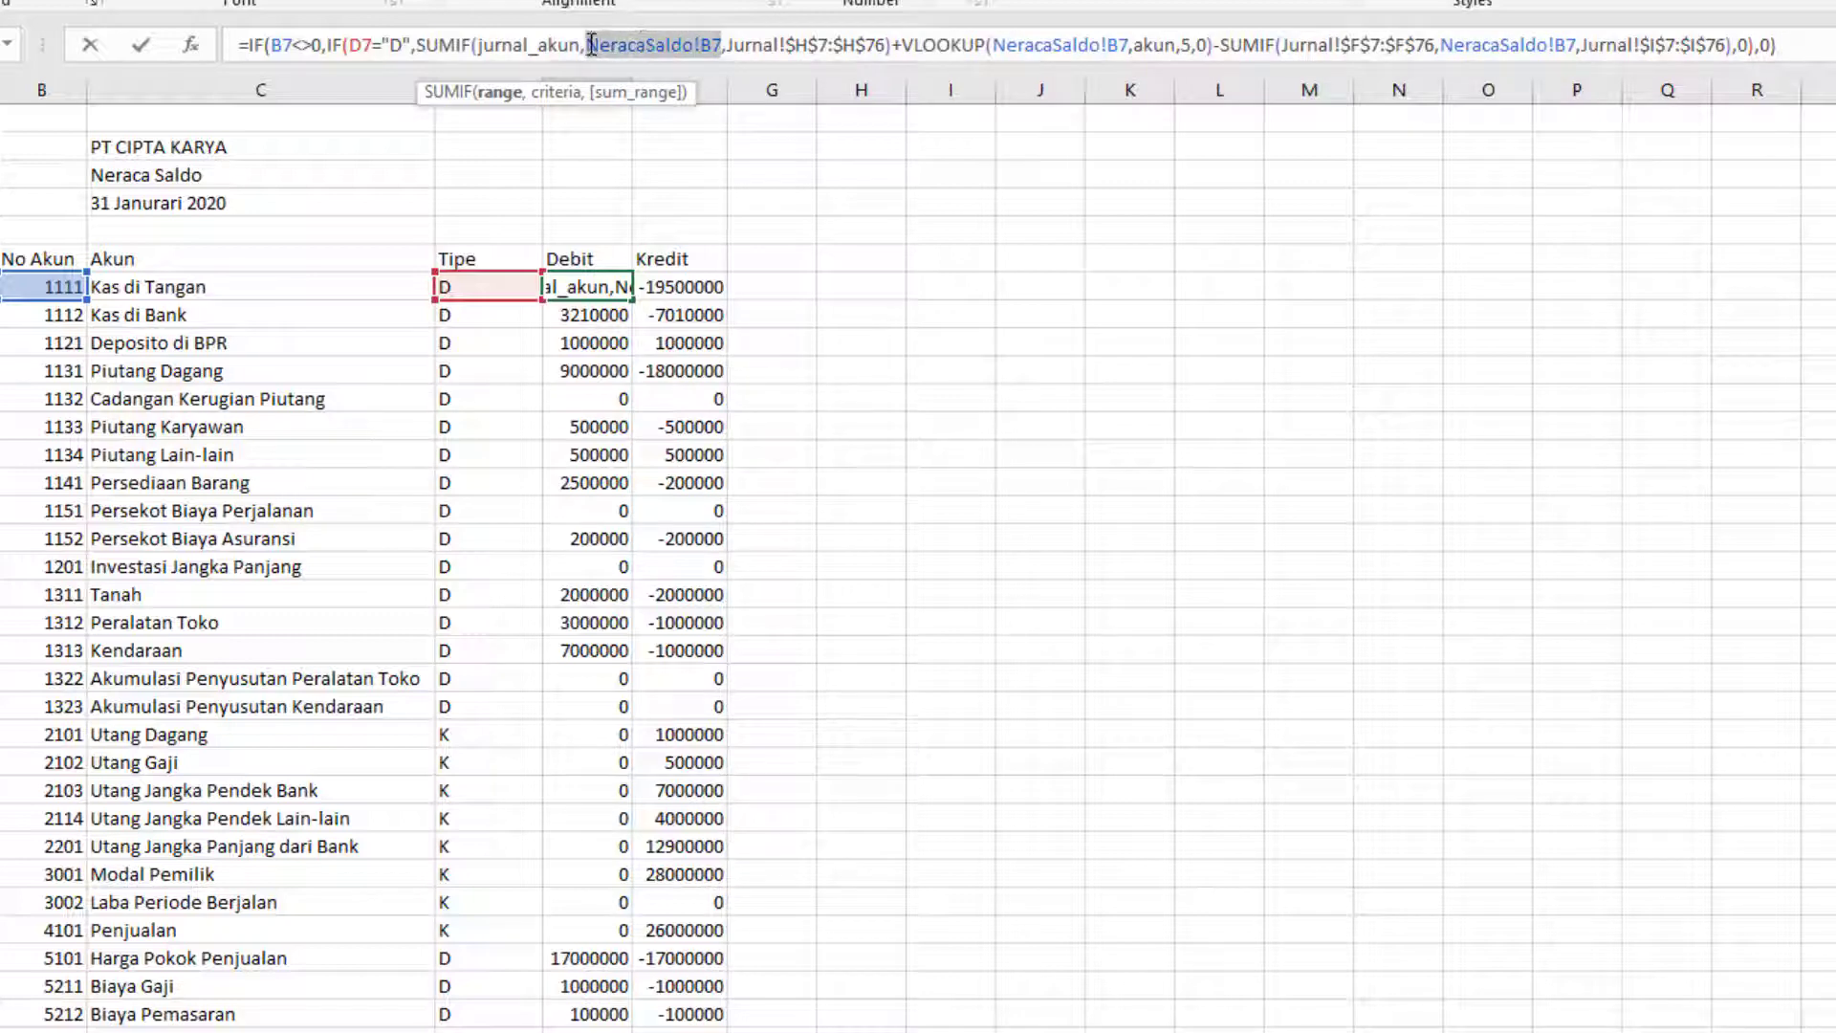
pyautogui.click(728, 44)
pyautogui.moveTo(730, 44); pyautogui.dragTo(881, 44)
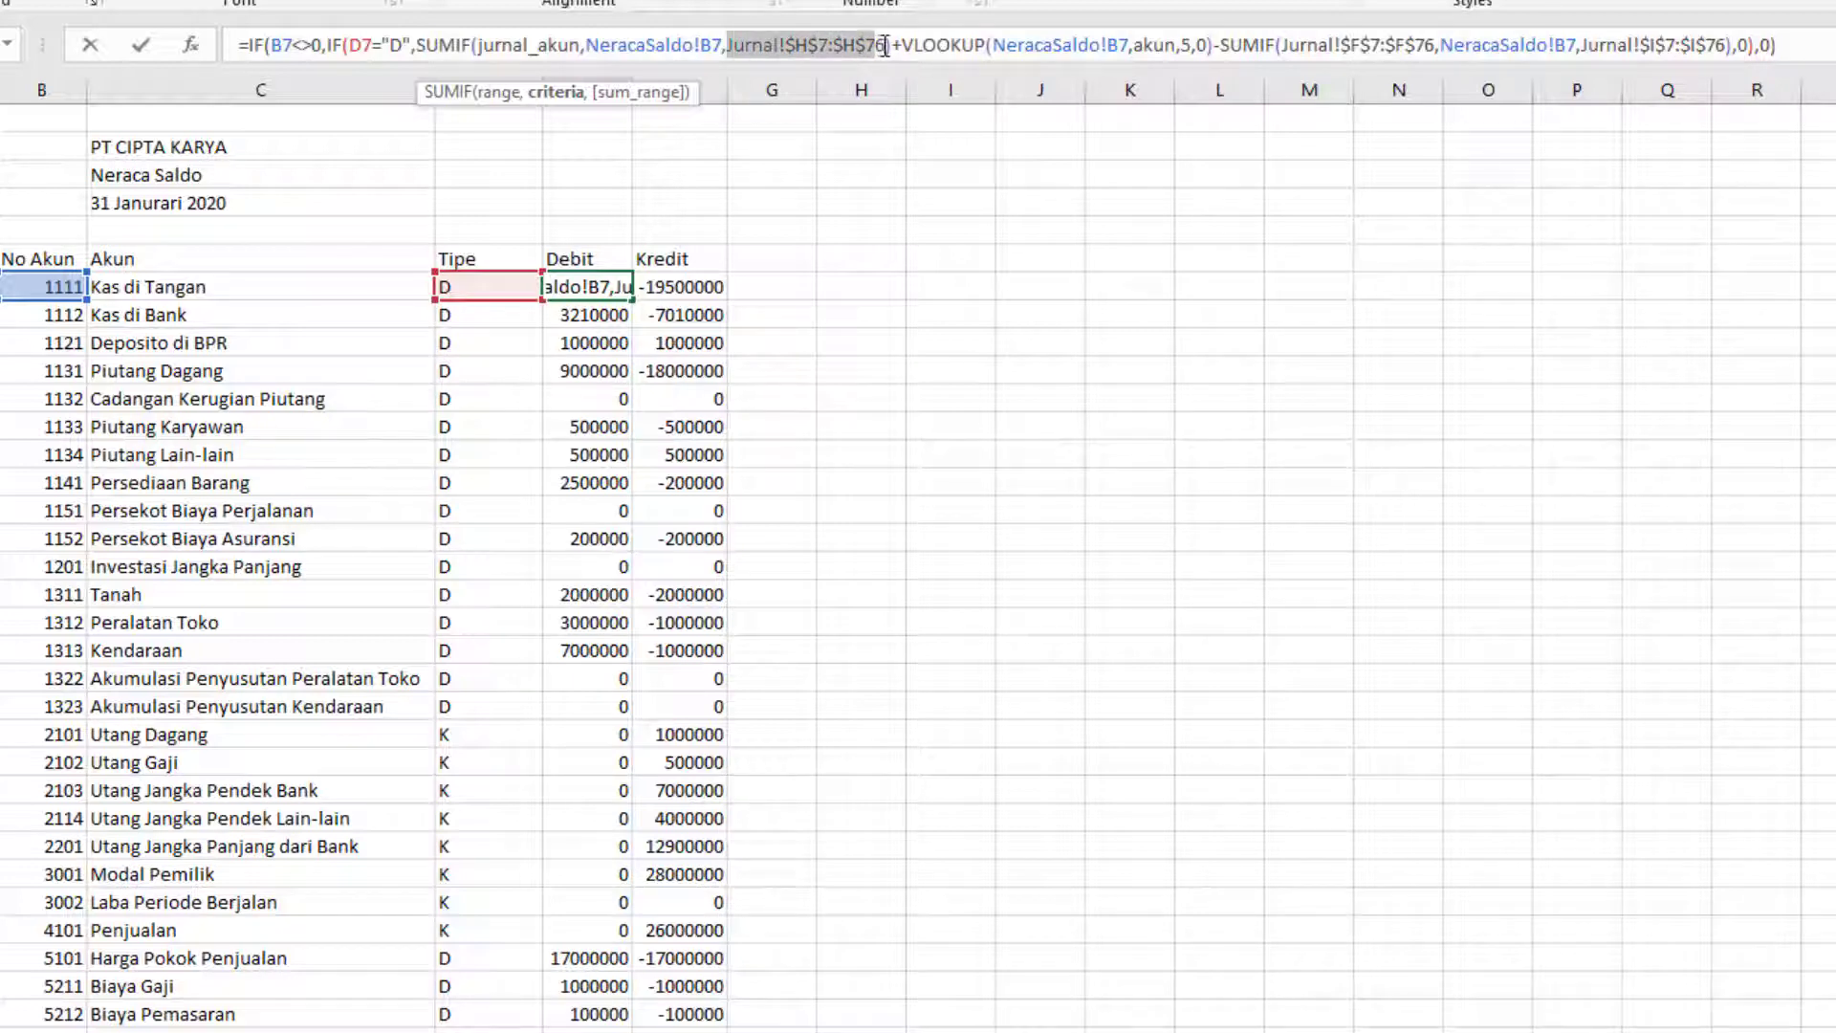
pyautogui.write('jurn')
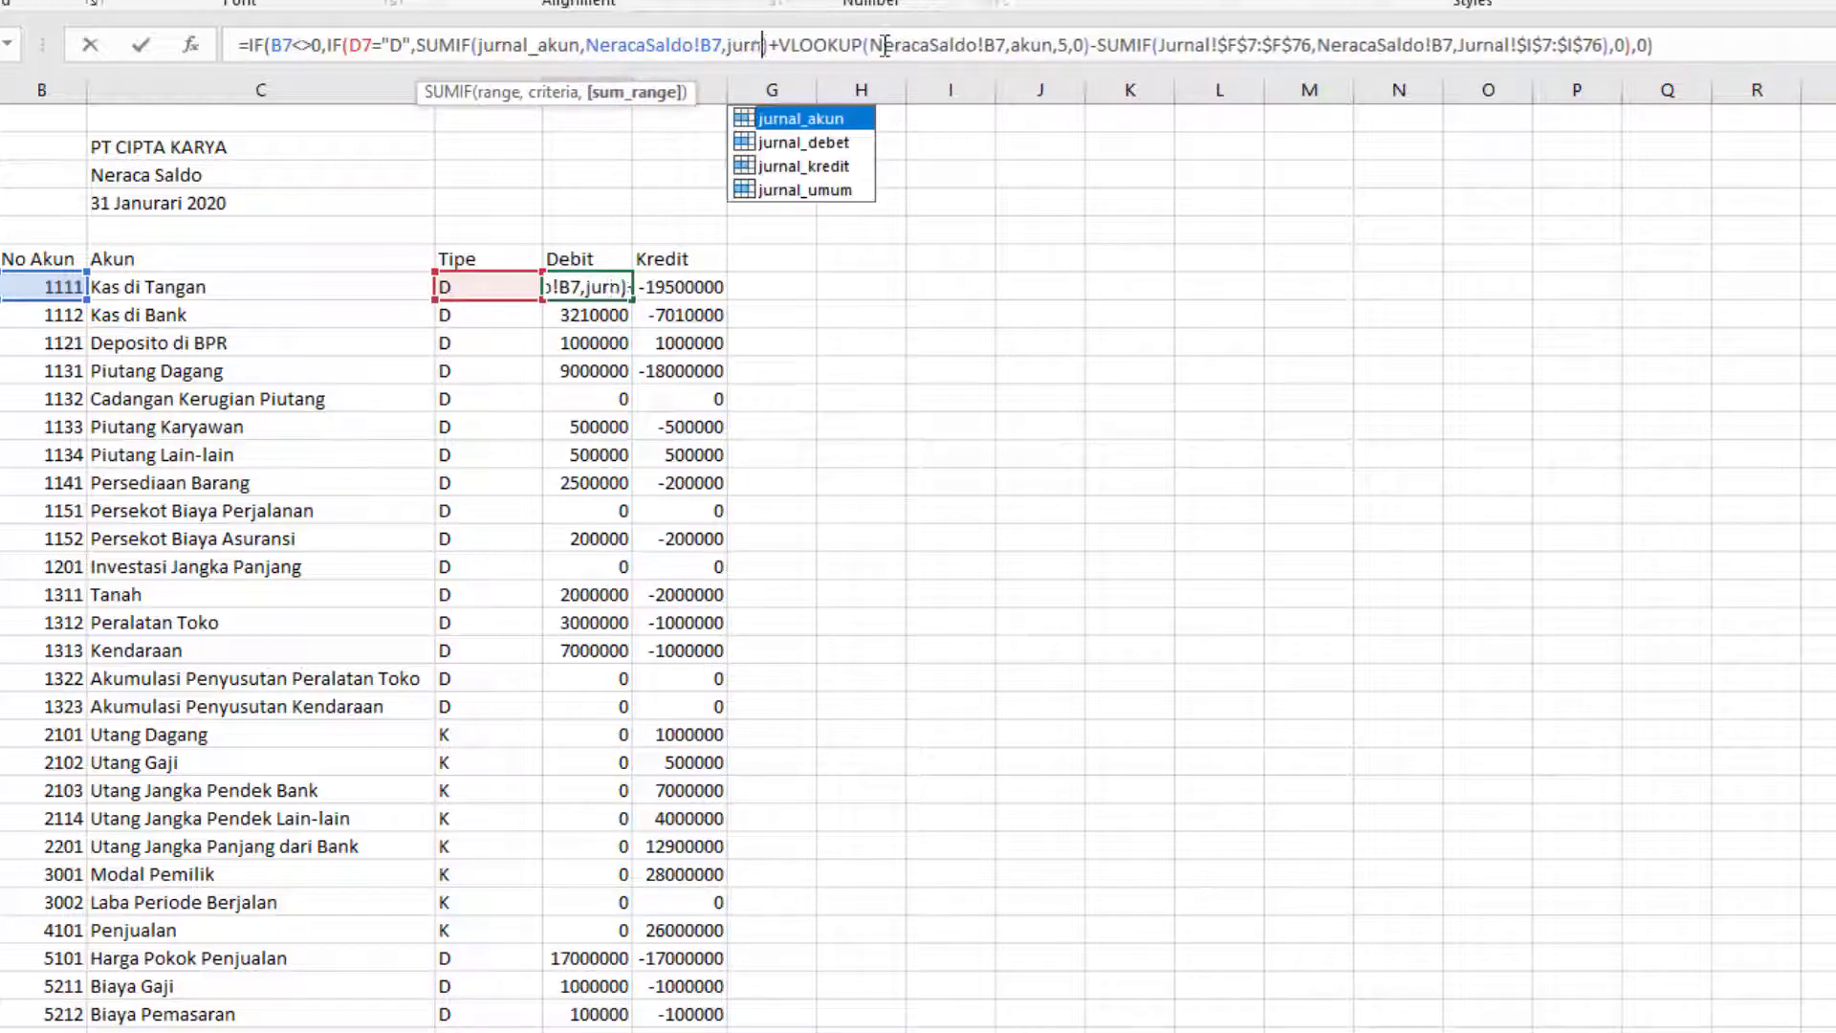
pyautogui.press('Down')
pyautogui.press('Tab')
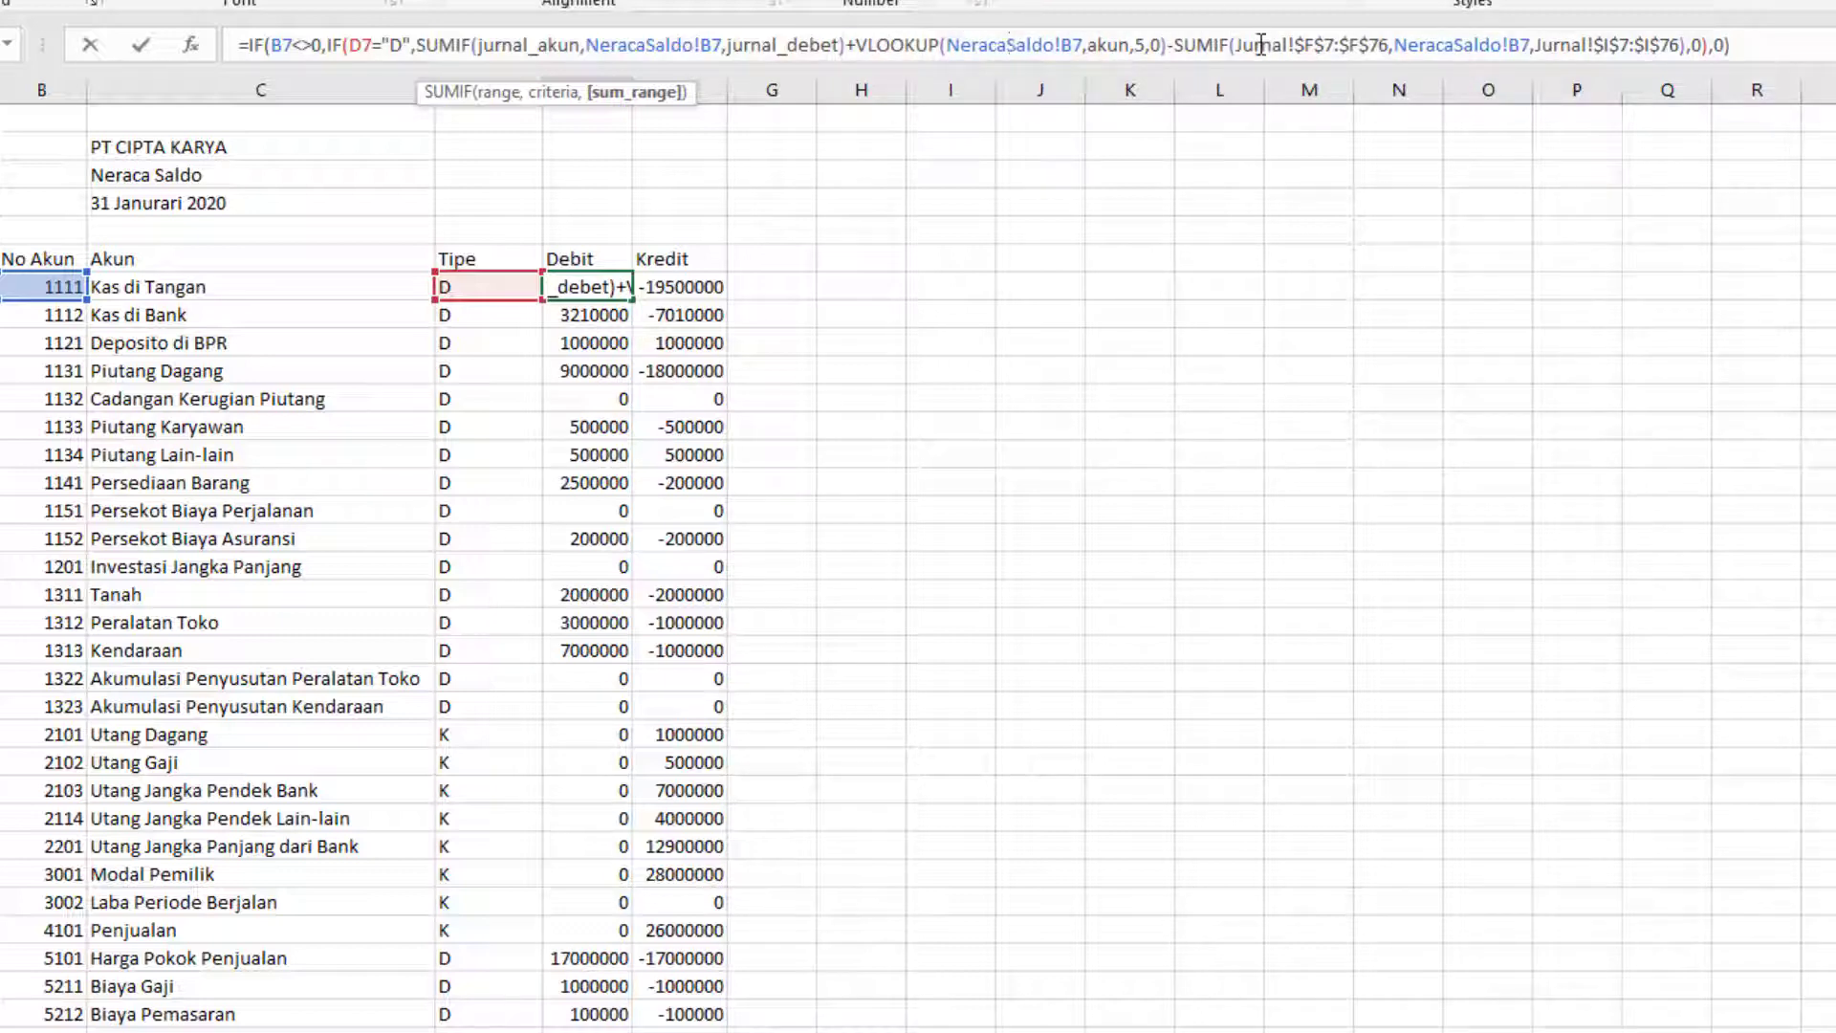
# Step: Replace the criteria range Jurnal!$F$7:$F$76 in the second SUMIF of cell E7 with jurnal_akun
pyautogui.moveTo(1235, 44); pyautogui.dragTo(1388, 40)
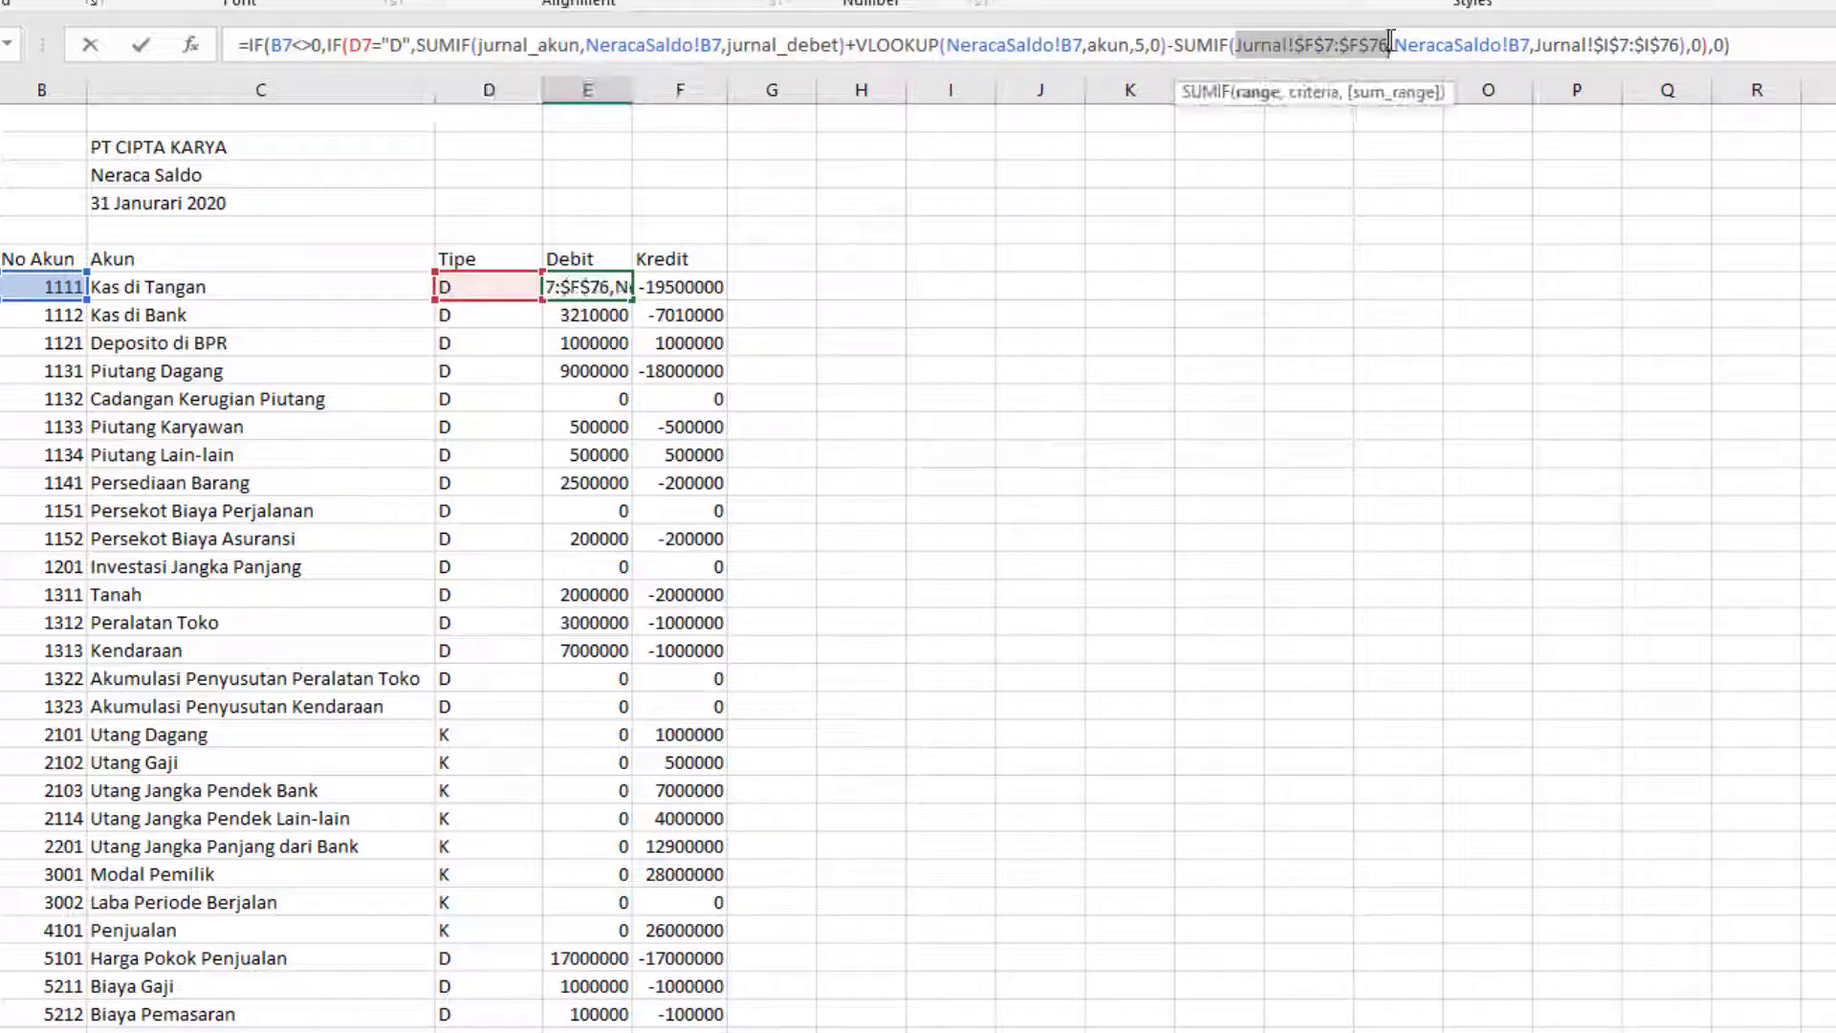
pyautogui.write('jurna')
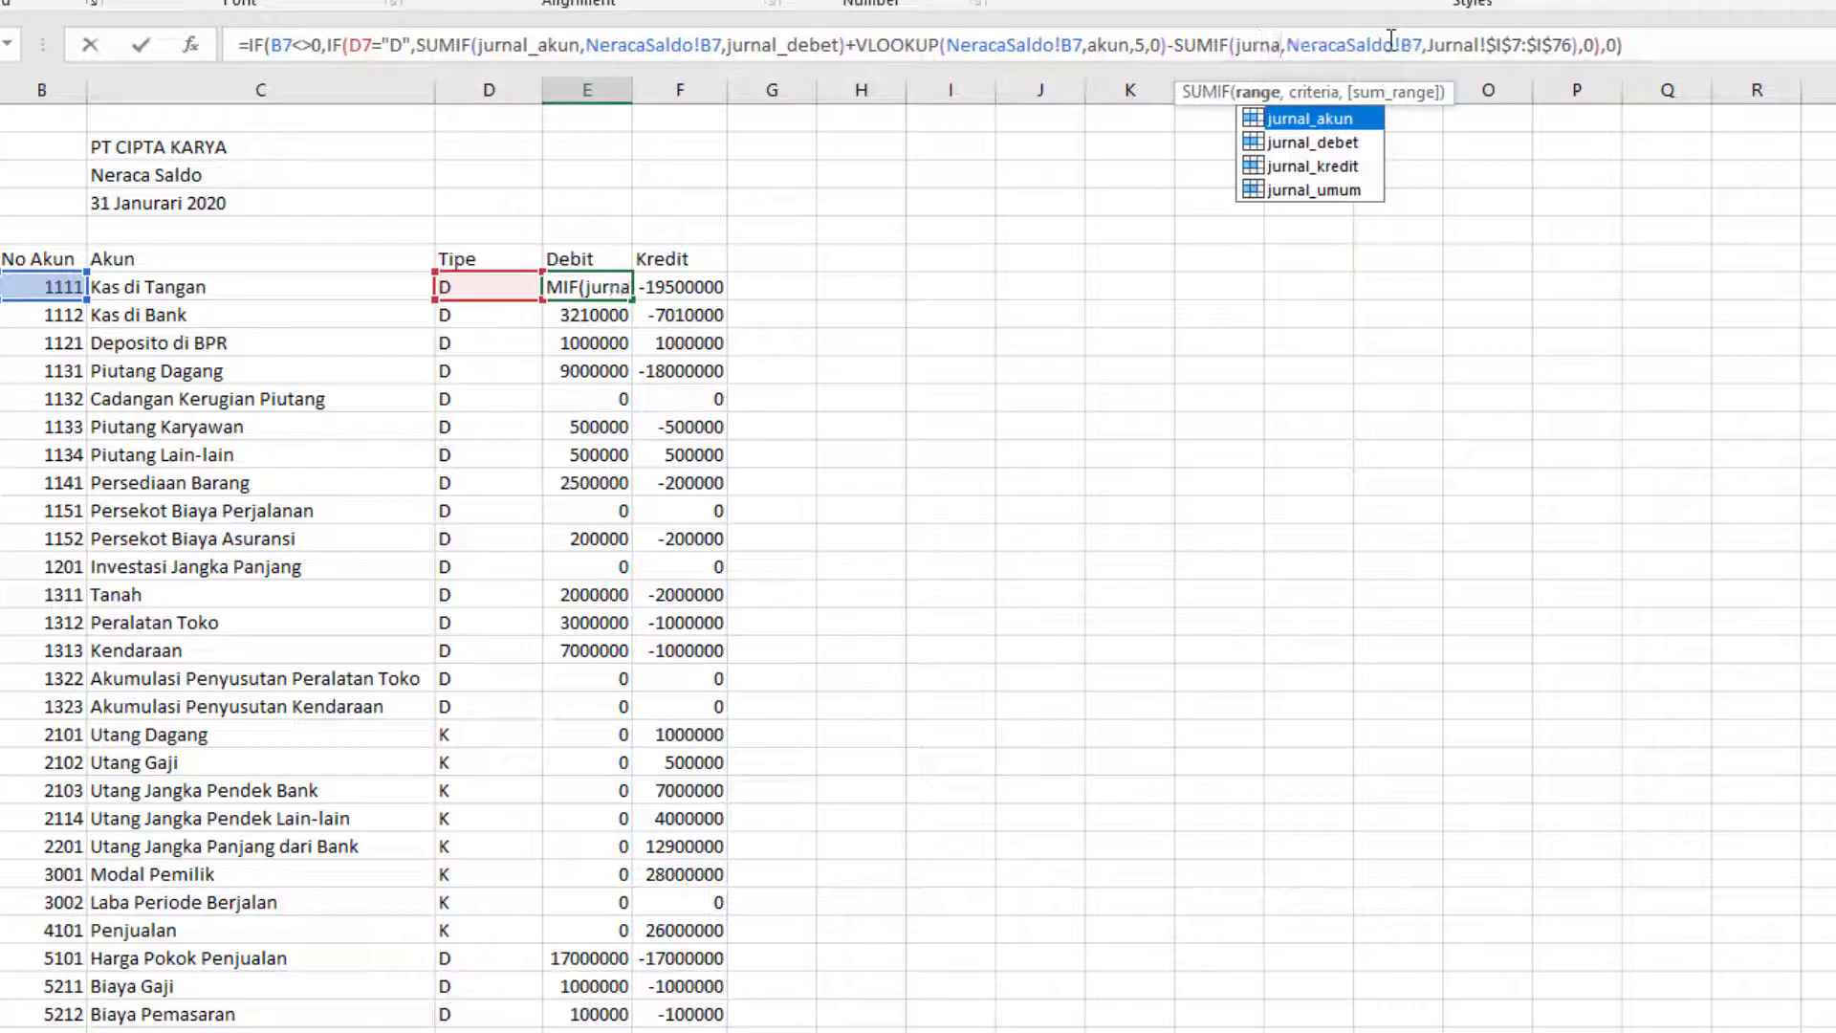
pyautogui.press('Tab')
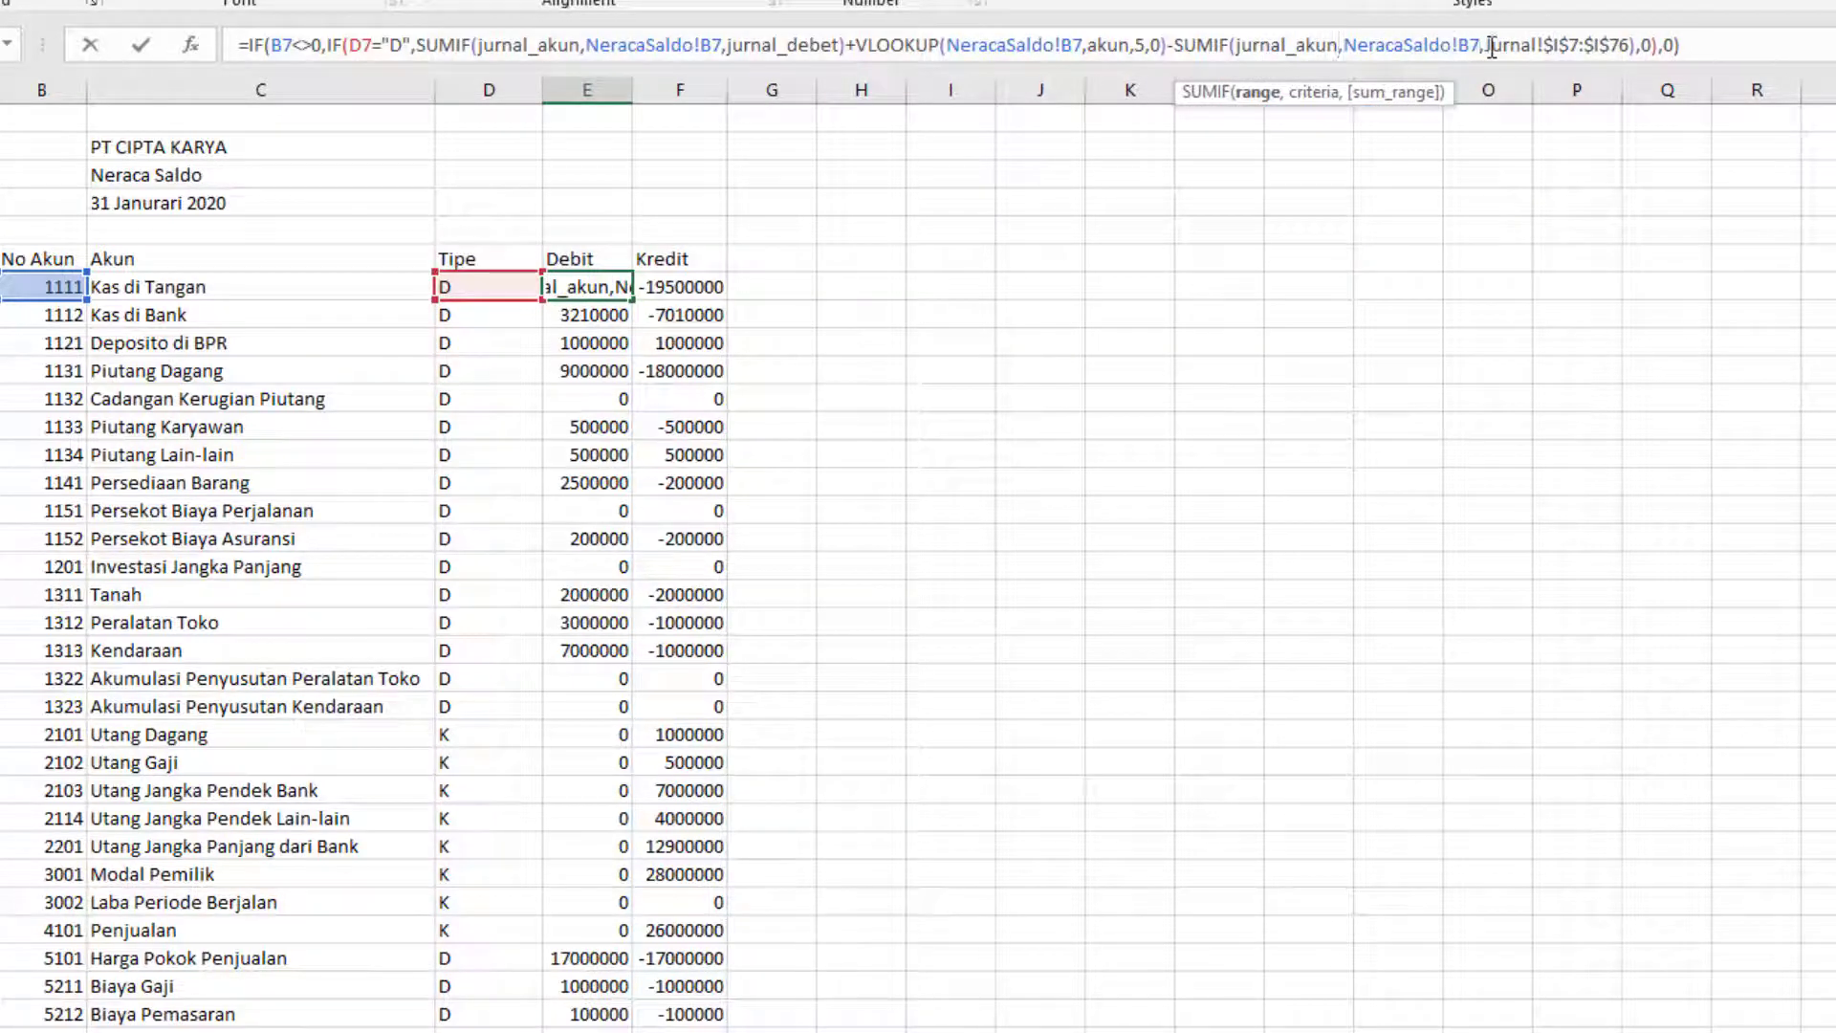
# Step: Replace the sum range Jurnal!$I$7:$I$76 in the second SUMIF of cell E7 with jurnal_kredit and commit the formula
pyautogui.moveTo(1491, 48); pyautogui.dragTo(1631, 44)
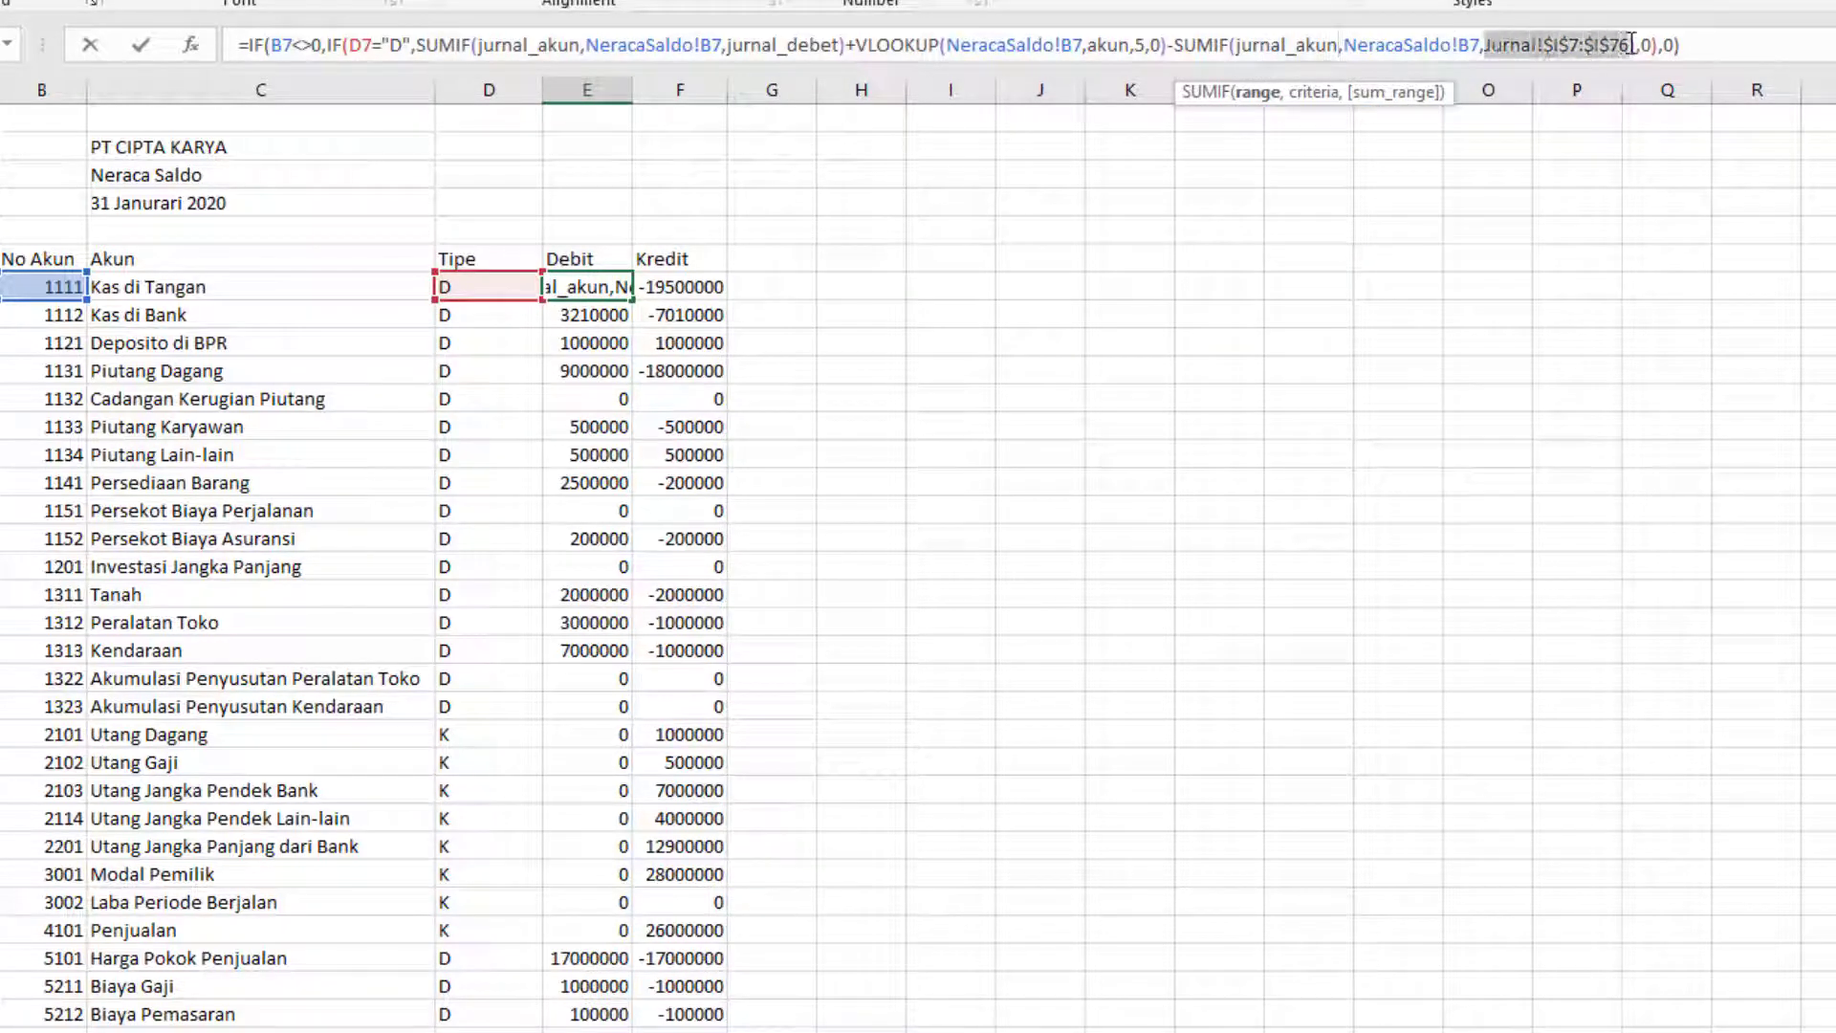
pyautogui.write('jur')
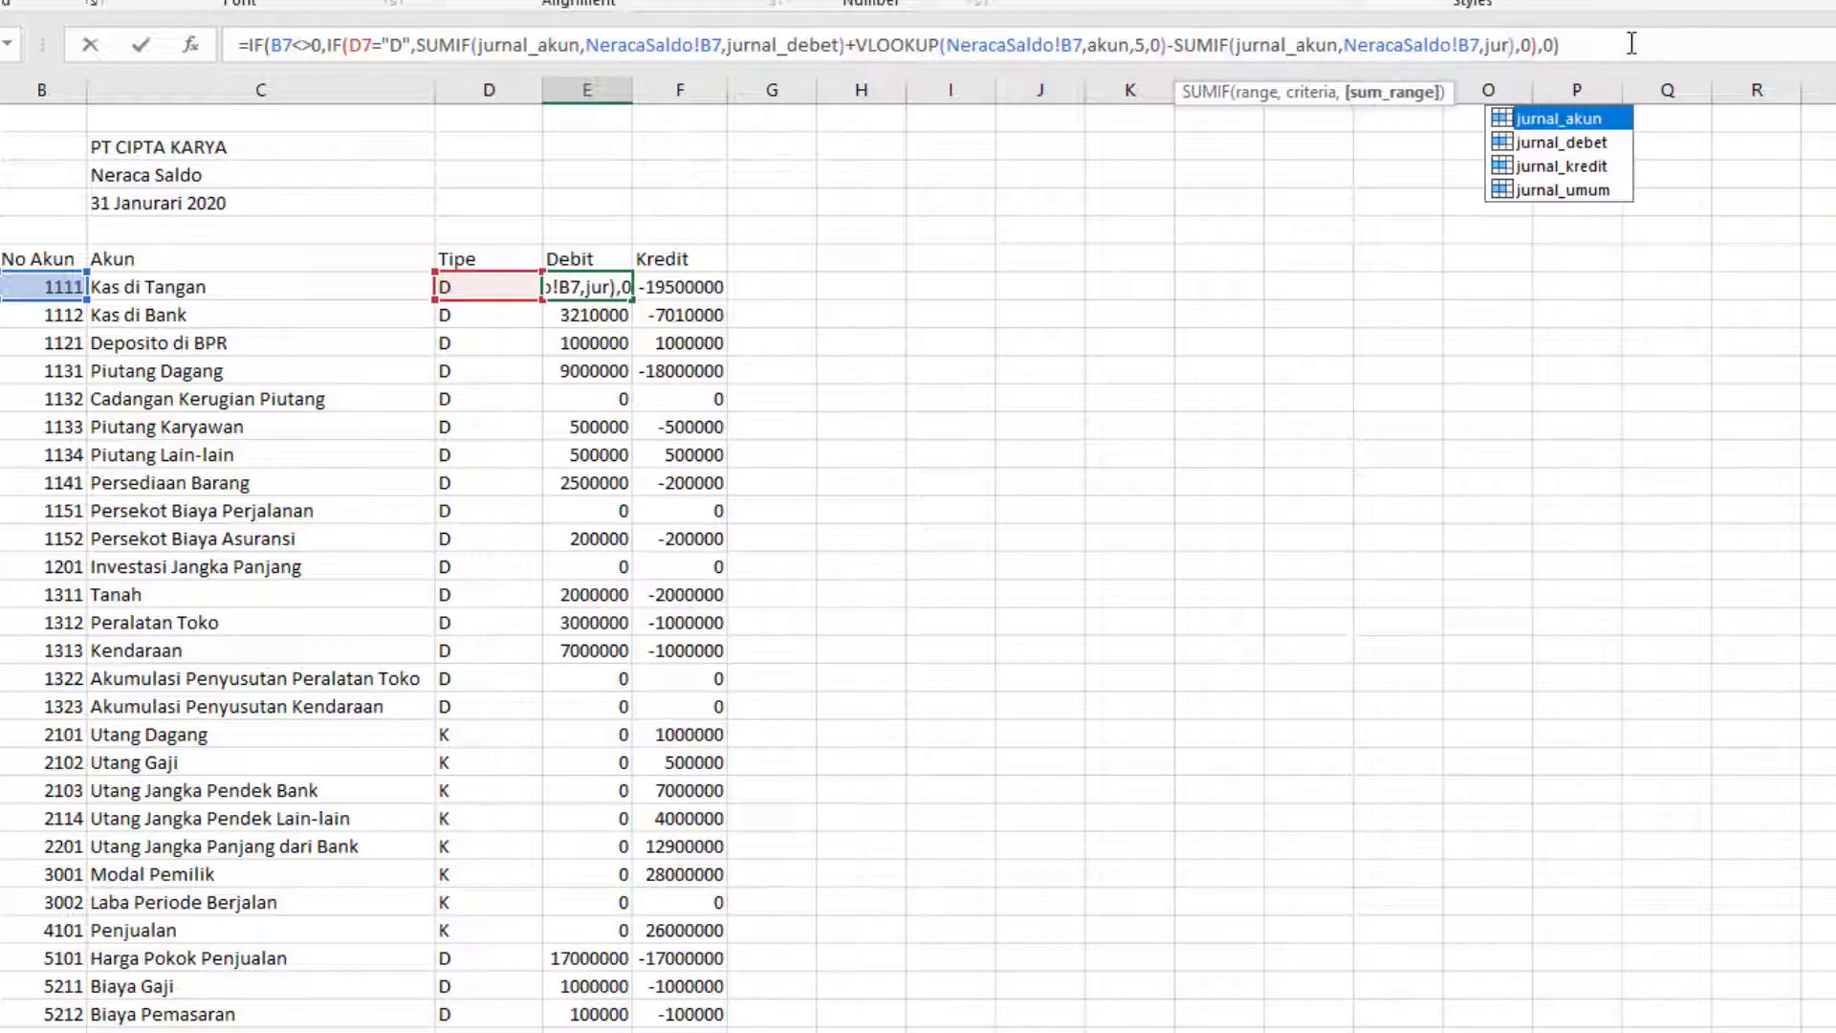
pyautogui.press('Down')
pyautogui.press('Down')
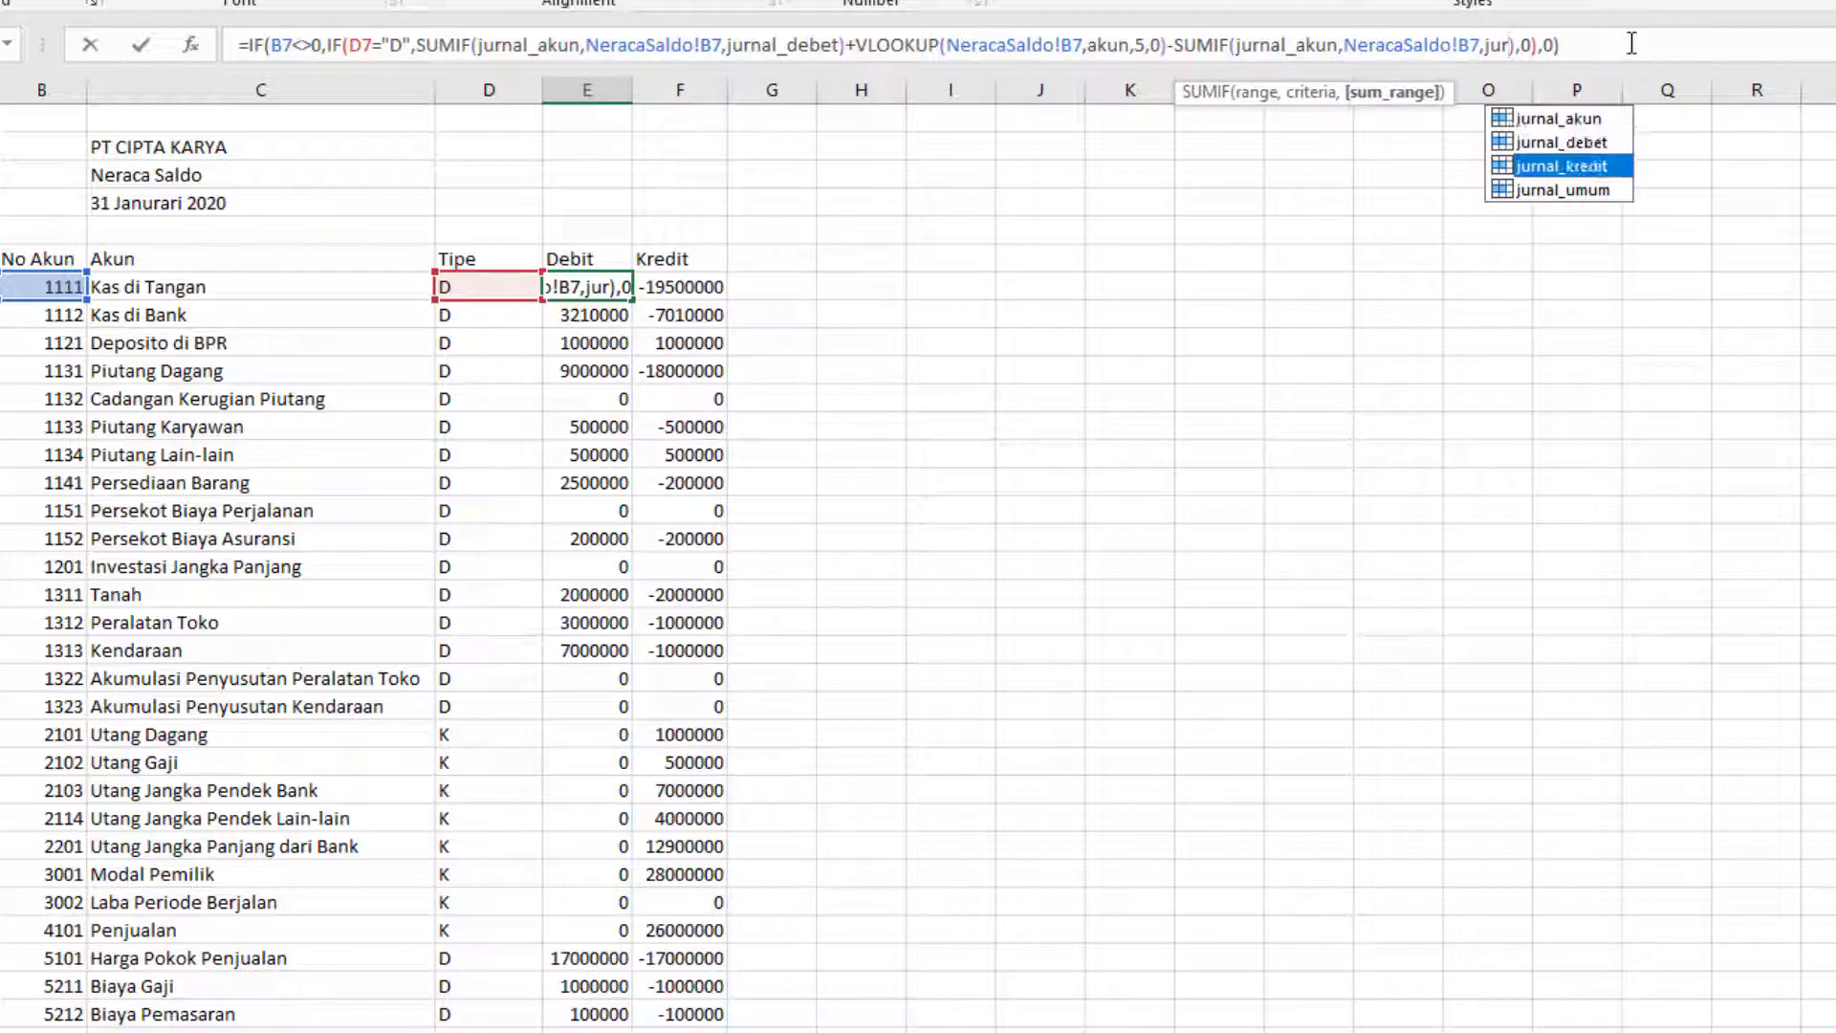
pyautogui.press('Return')
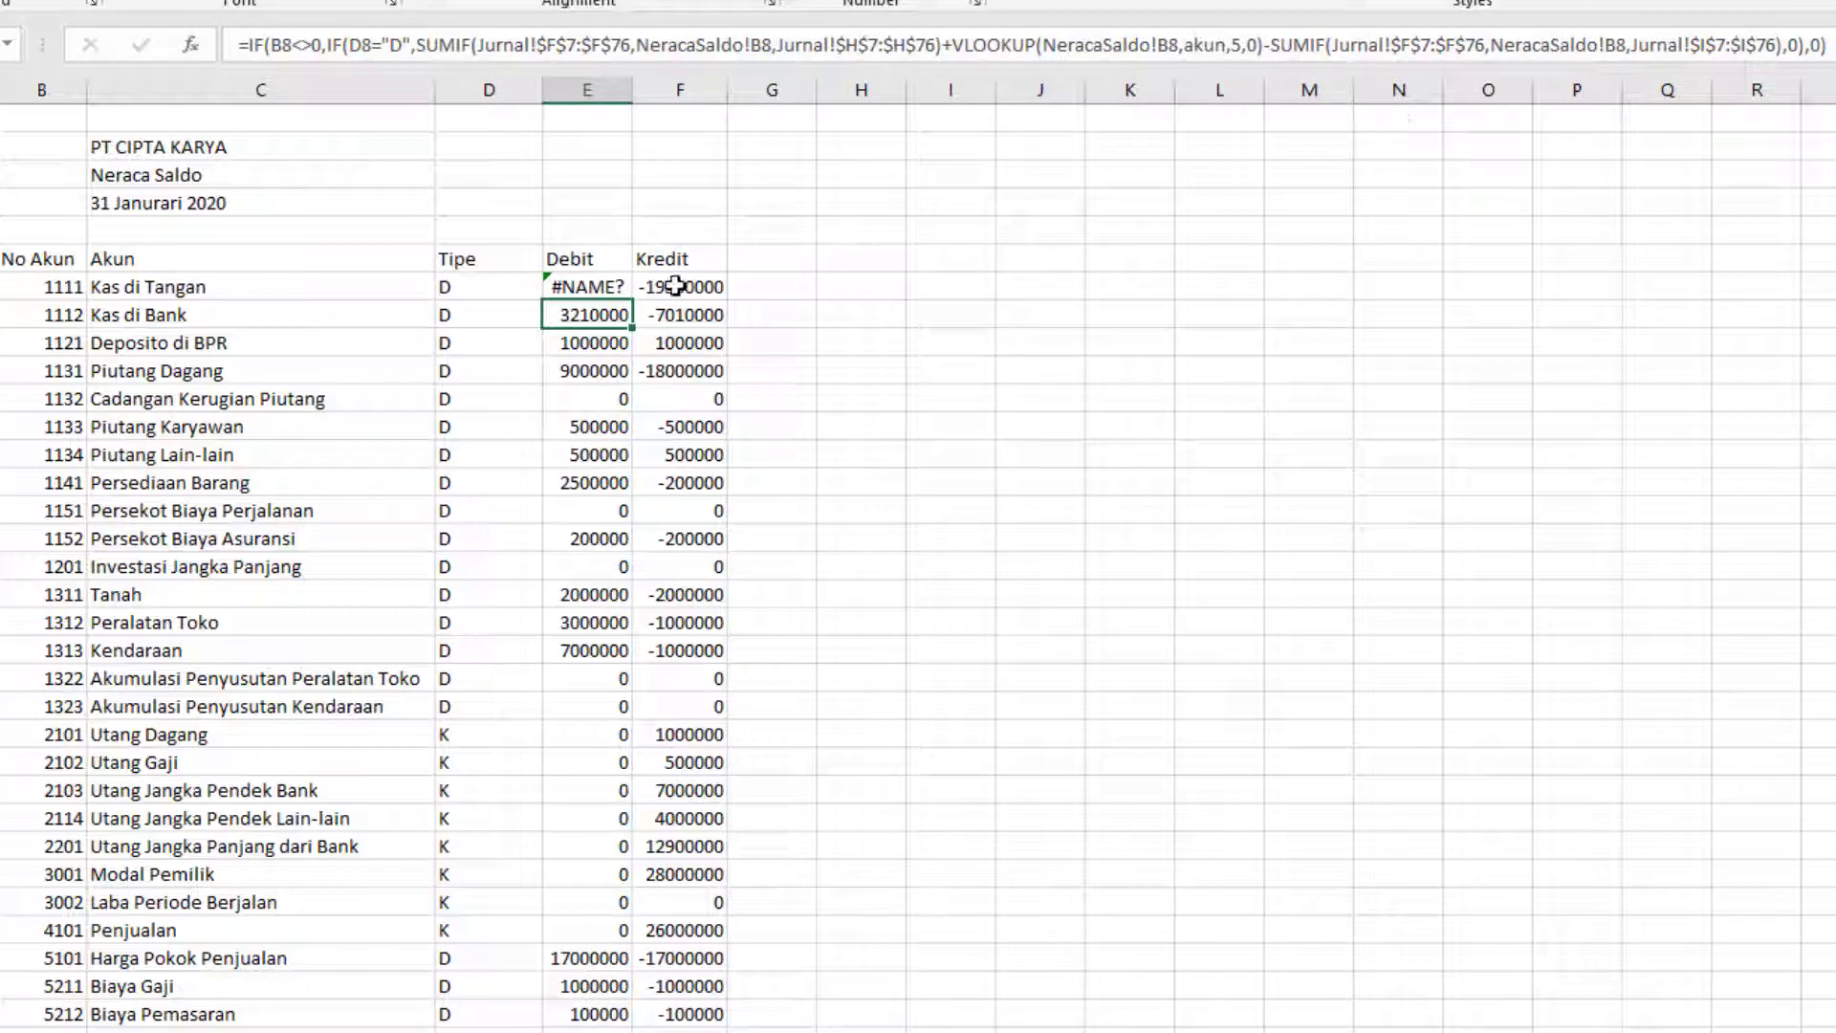
pyautogui.click(588, 289)
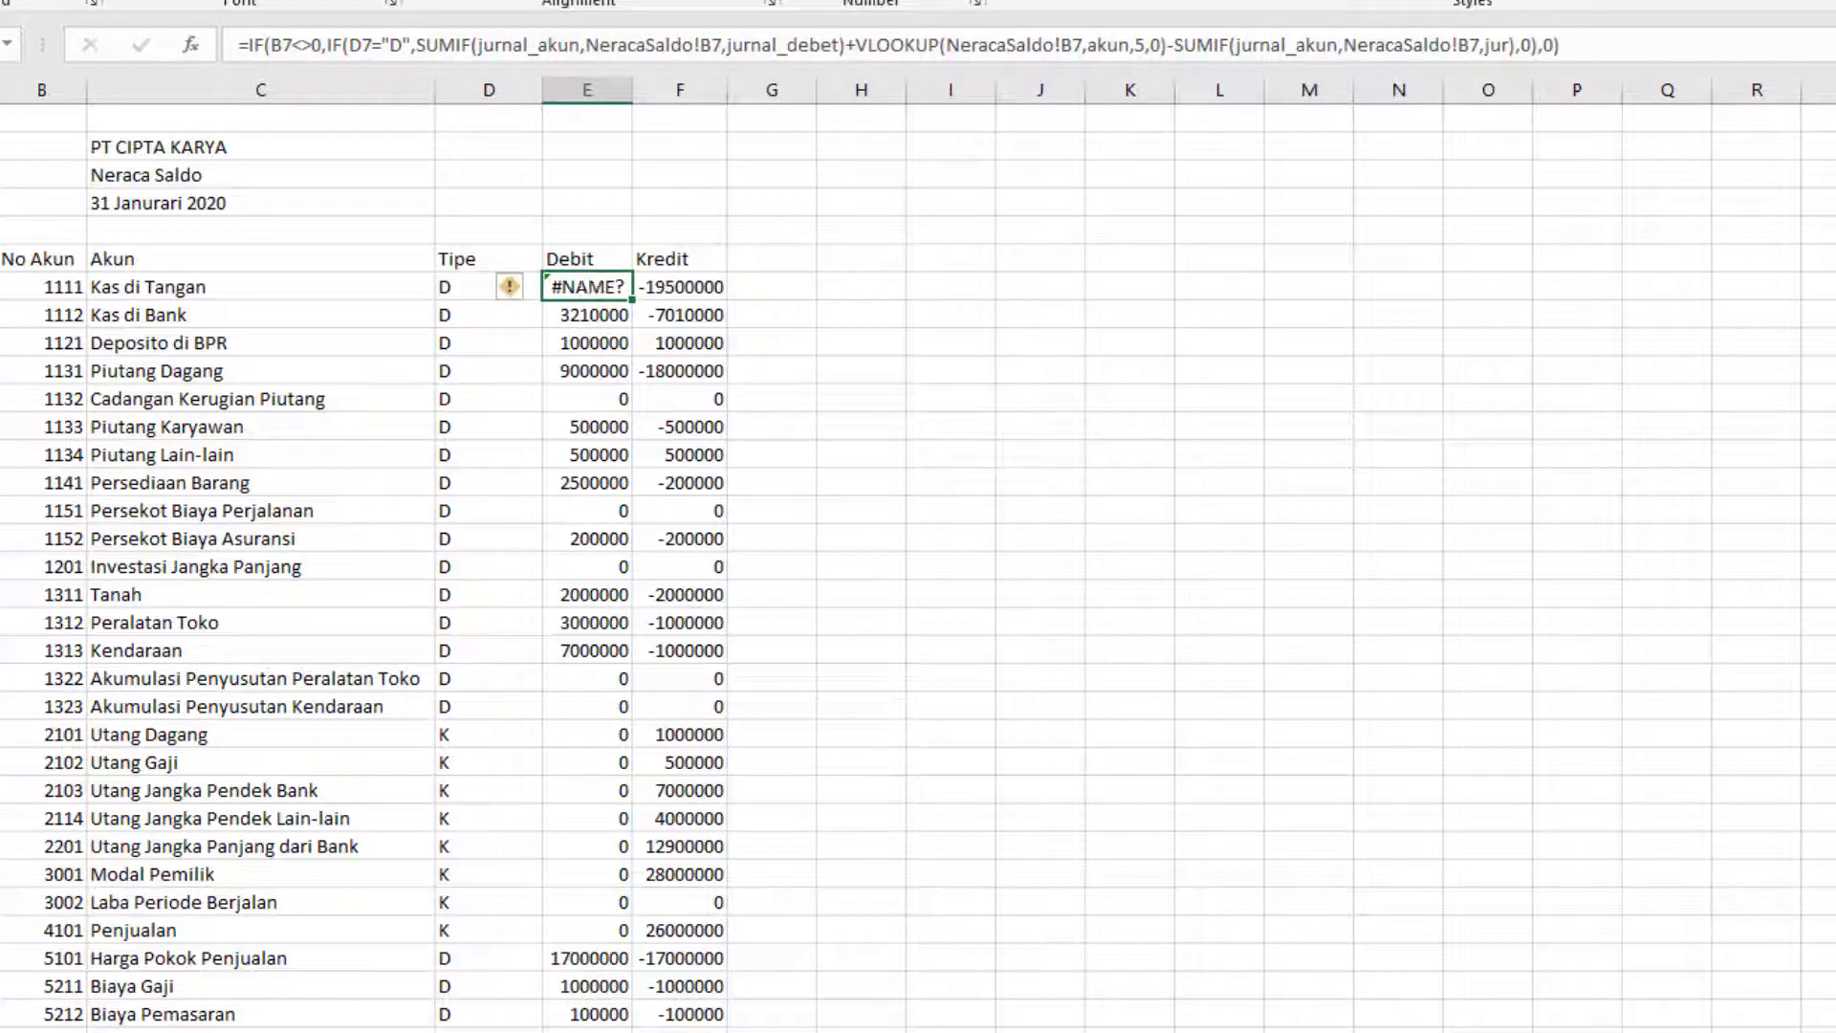
pyautogui.click(1508, 46)
pyautogui.press('BackSpace')
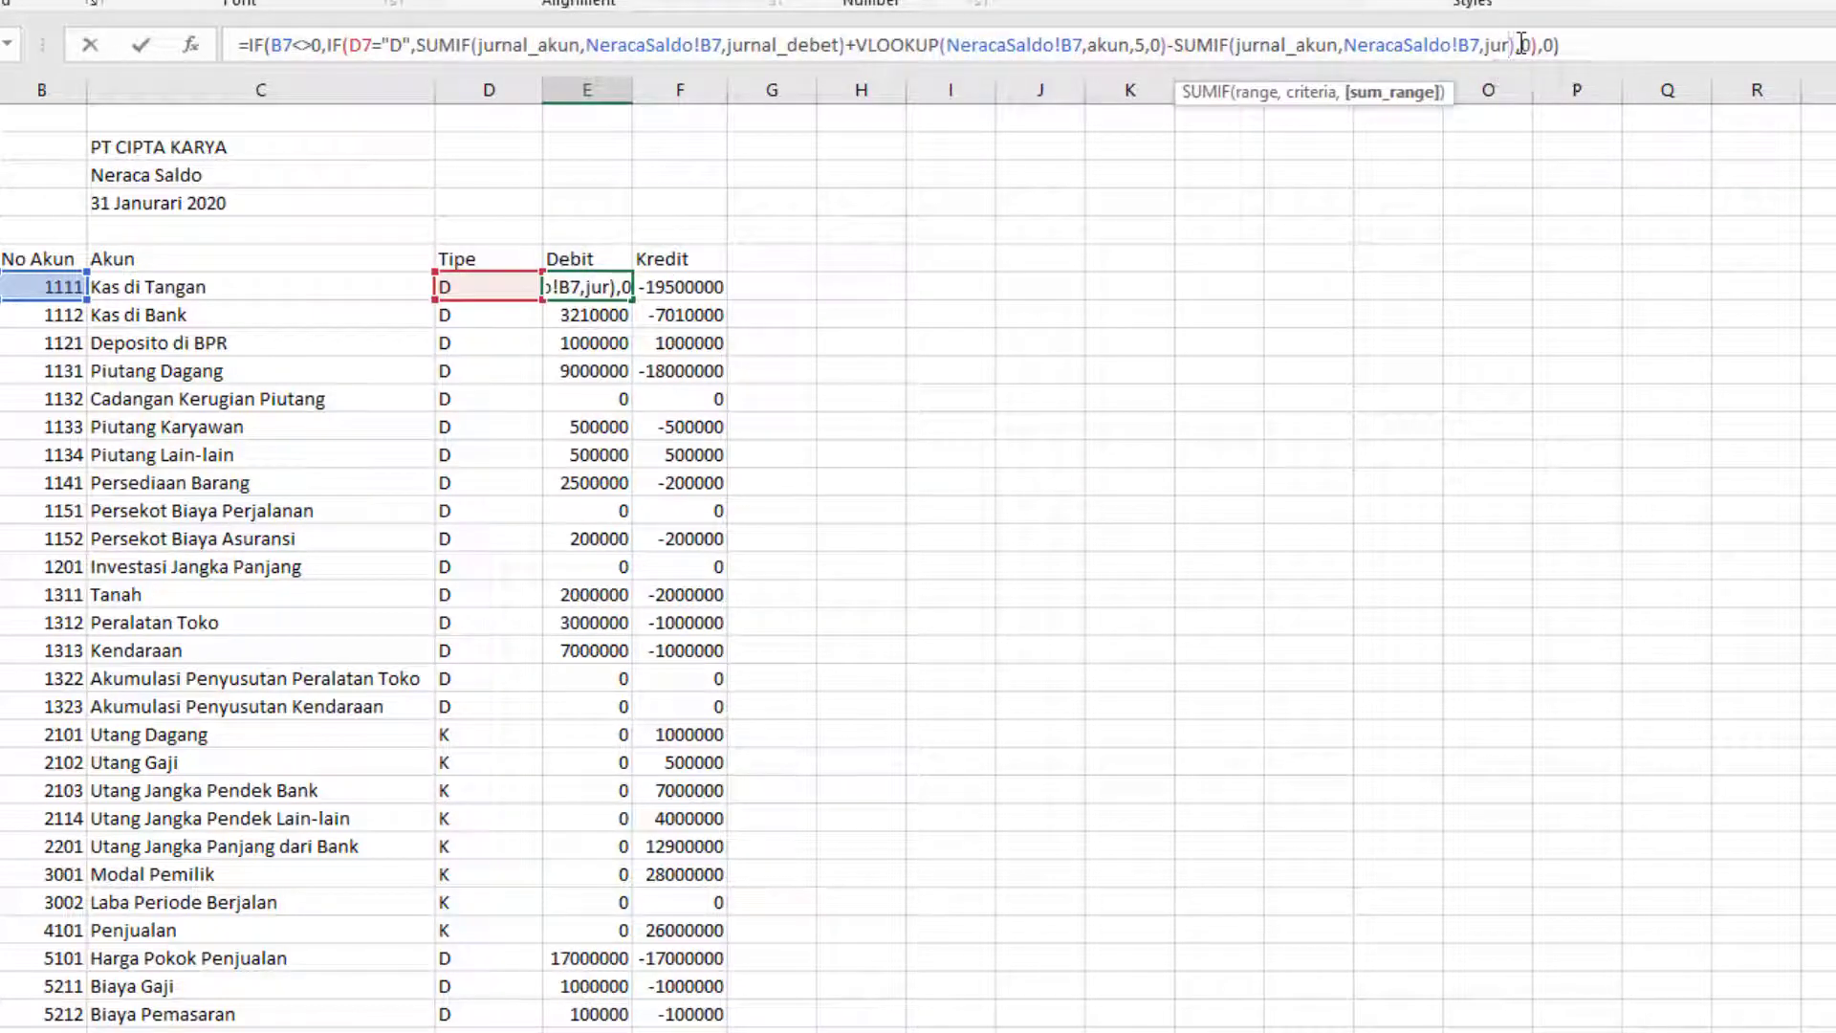
pyautogui.press('Down')
pyautogui.press('Down')
pyautogui.press('Tab')
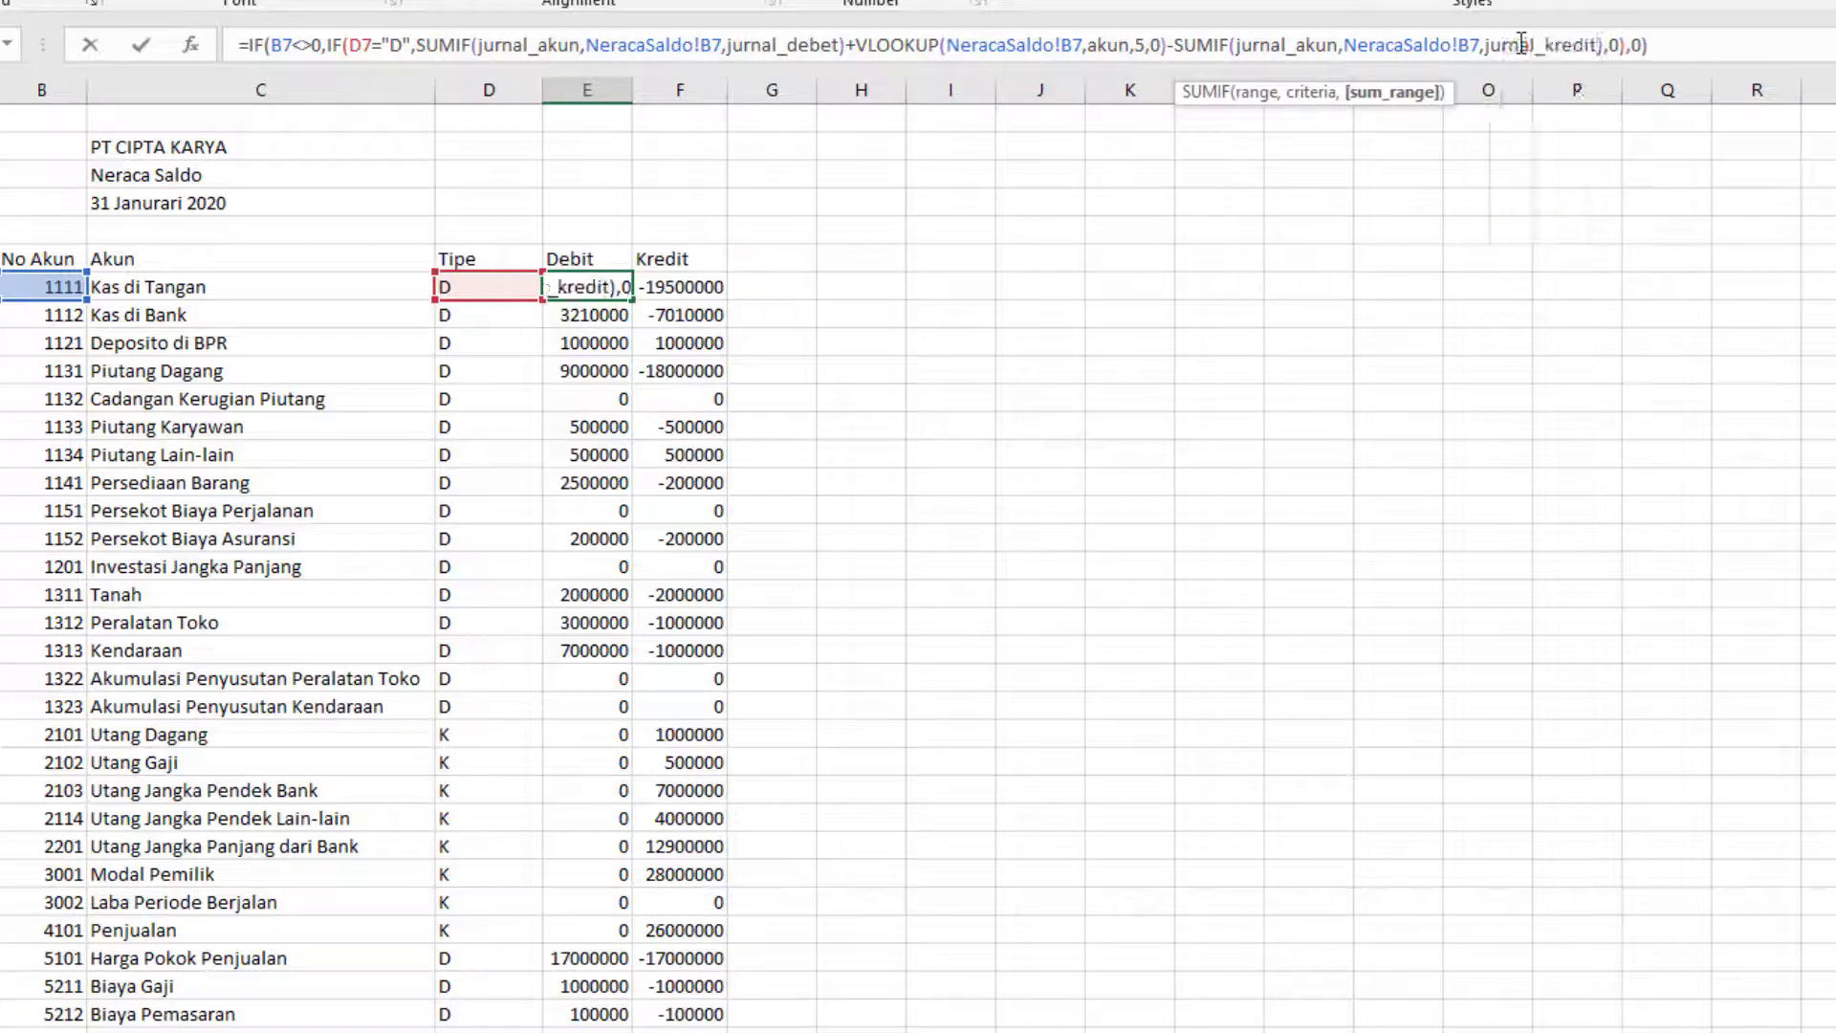
pyautogui.press('Return')
# Step: Fill the Debit formula from E7 down through the last account row of the Neraca Saldo table
pyautogui.click(574, 285)
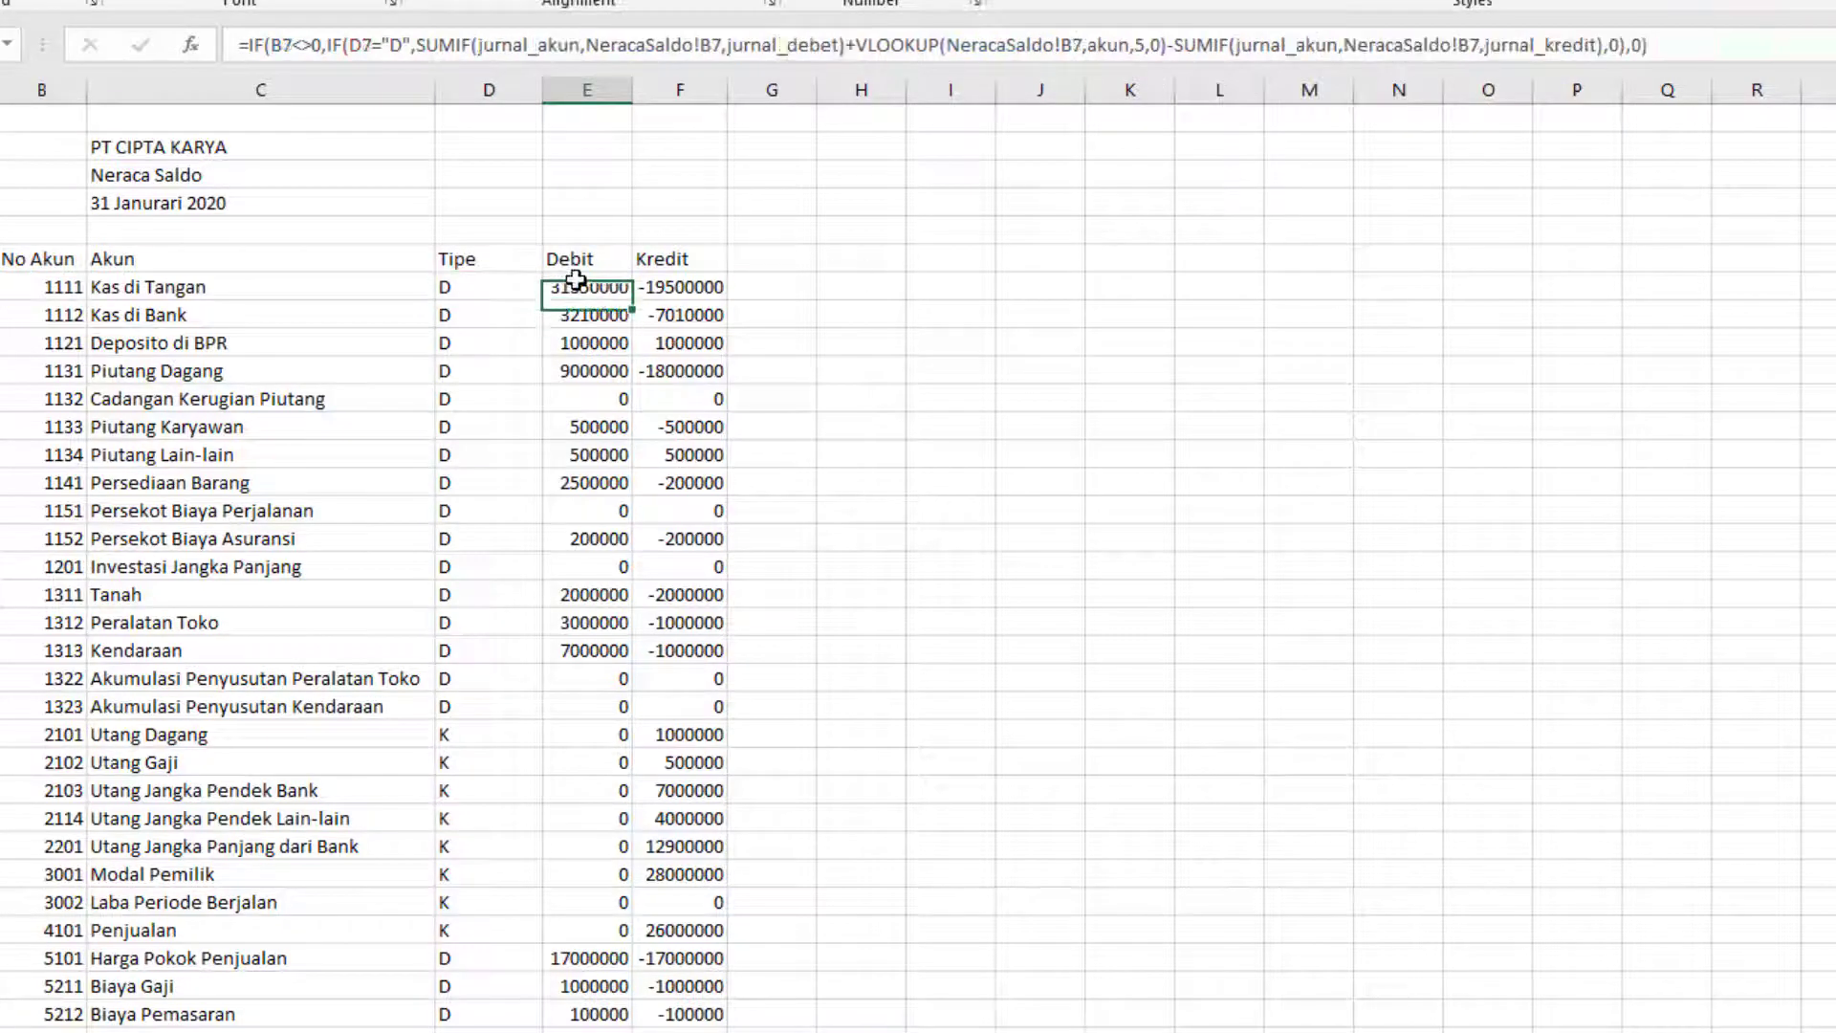
pyautogui.doubleClick(627, 301)
pyautogui.scroll(-10, 574, 536)
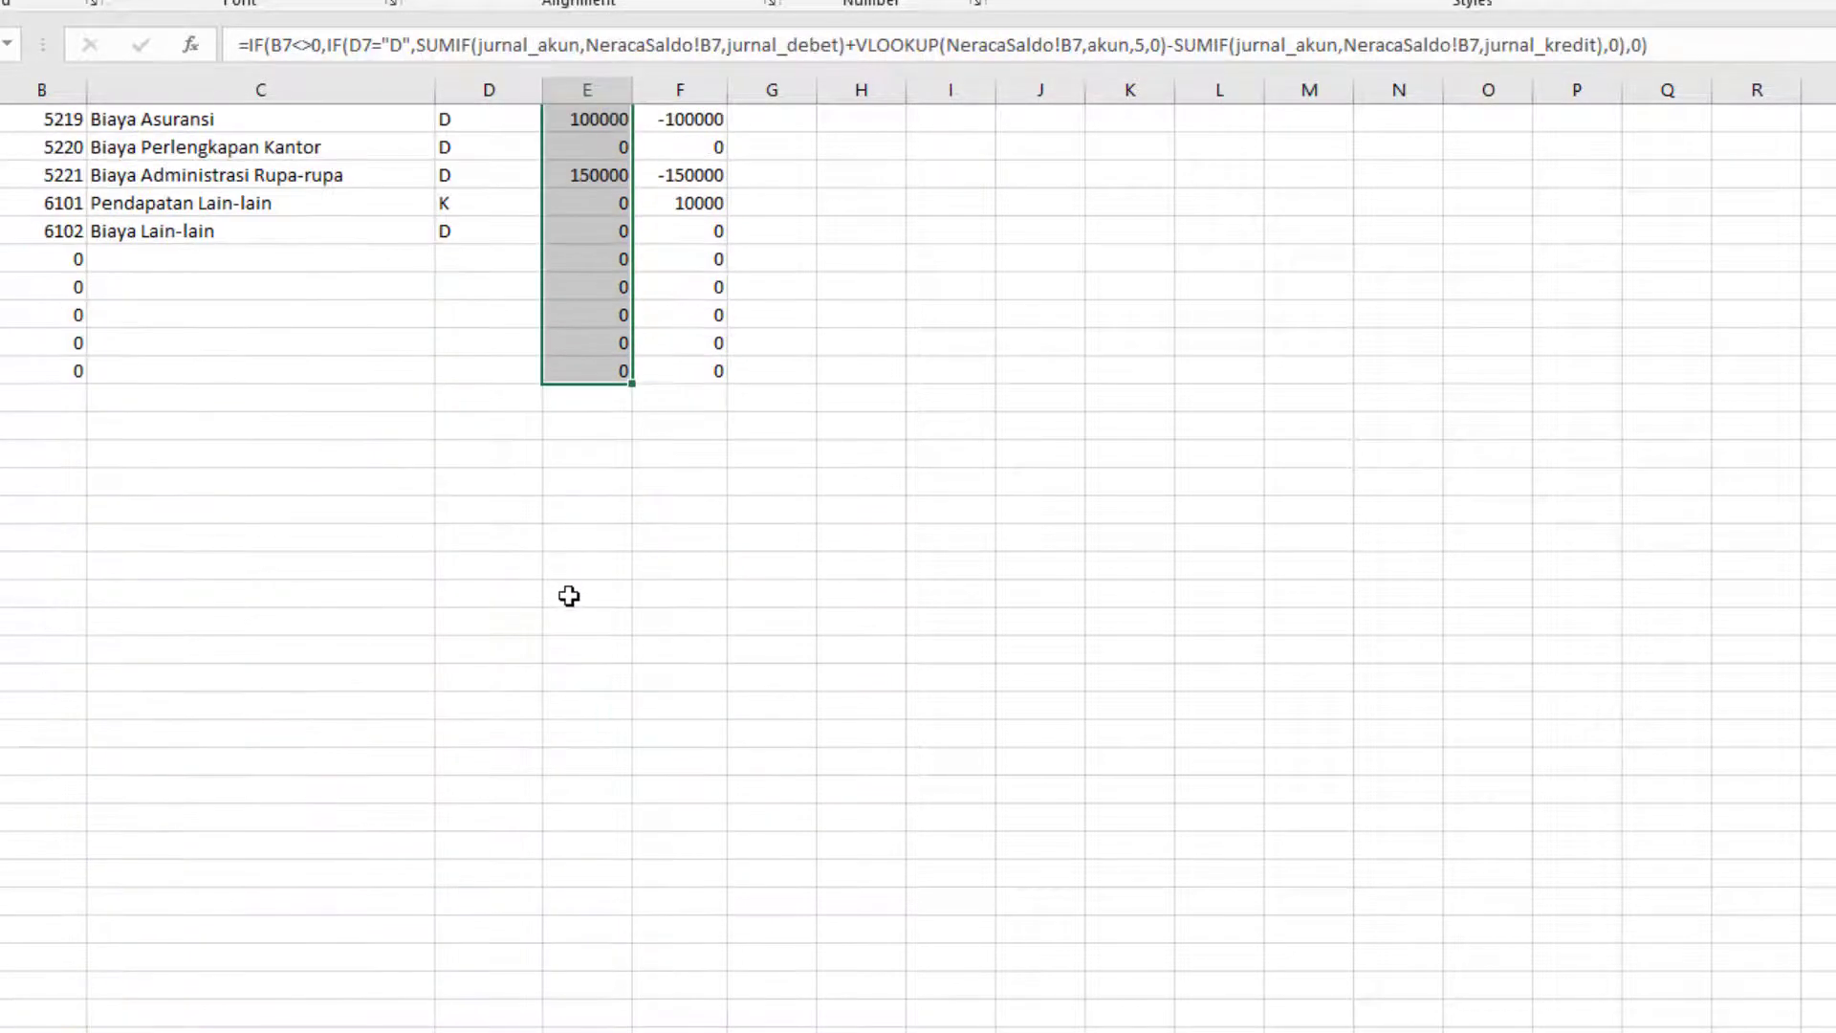
pyautogui.scroll(10, 569, 596)
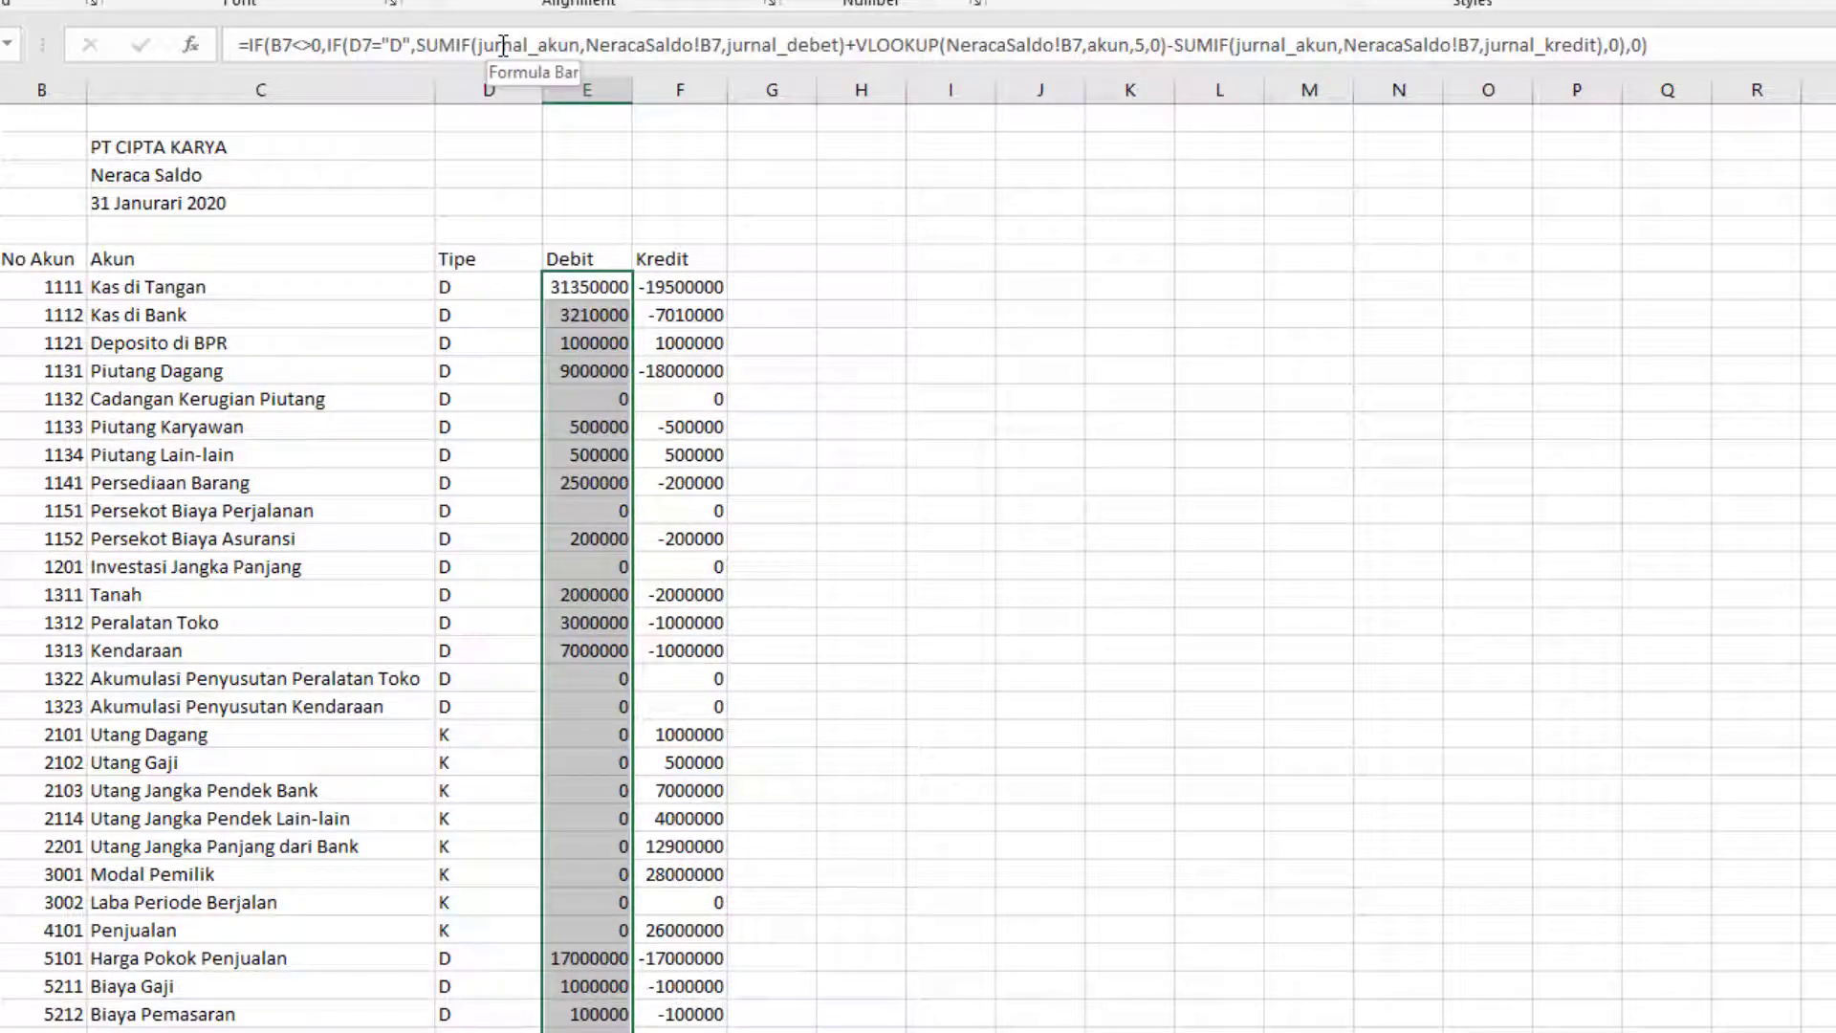
pyautogui.click(694, 290)
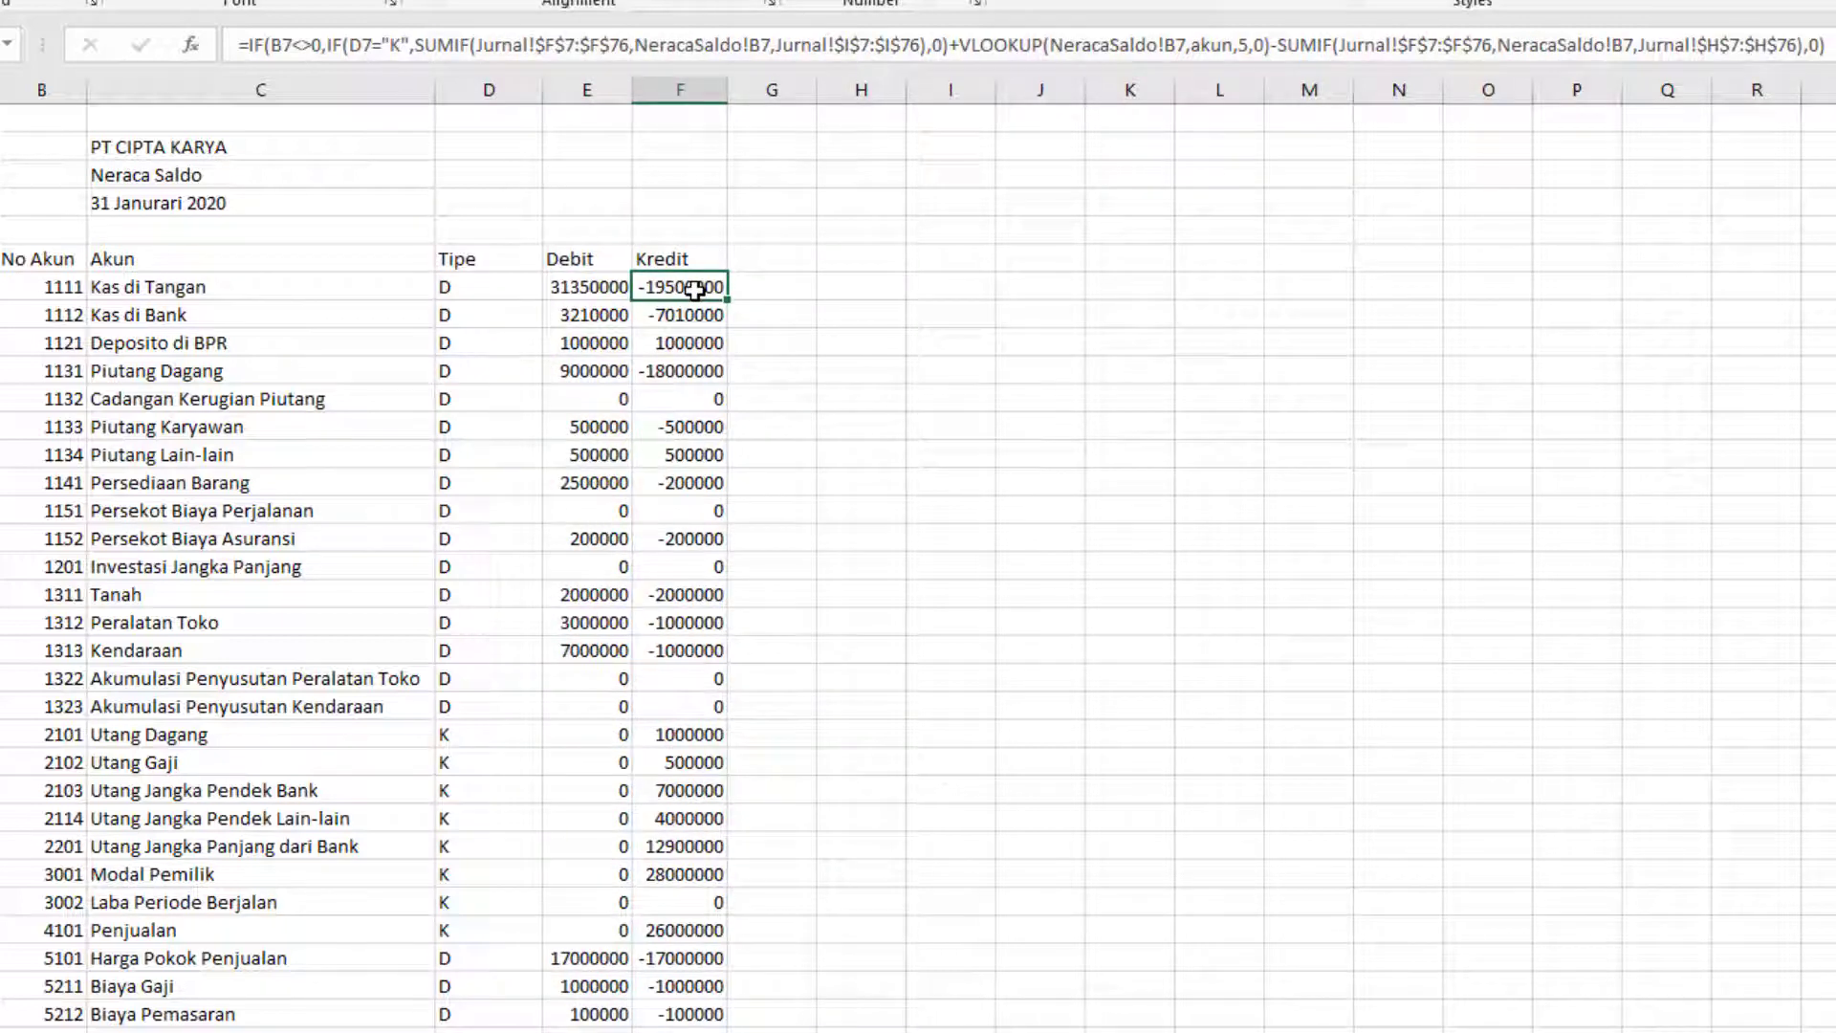
pyautogui.write('=IF(')
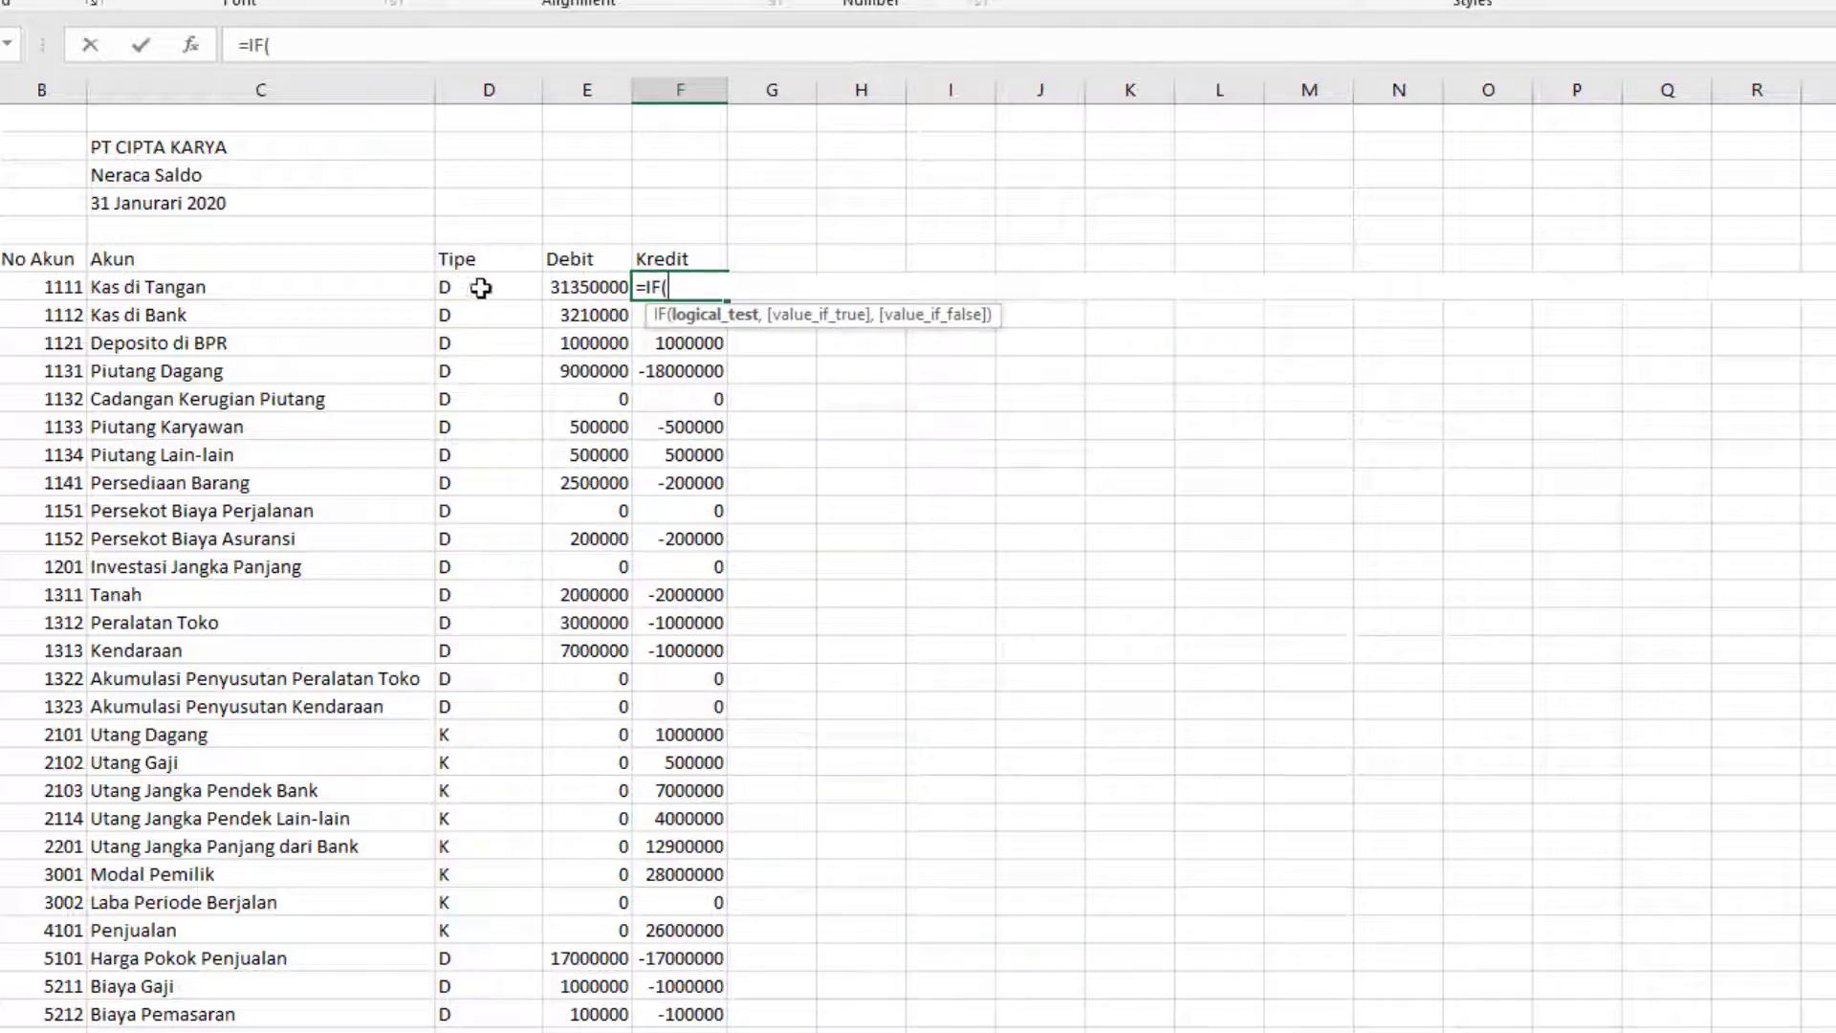
pyautogui.click(477, 289)
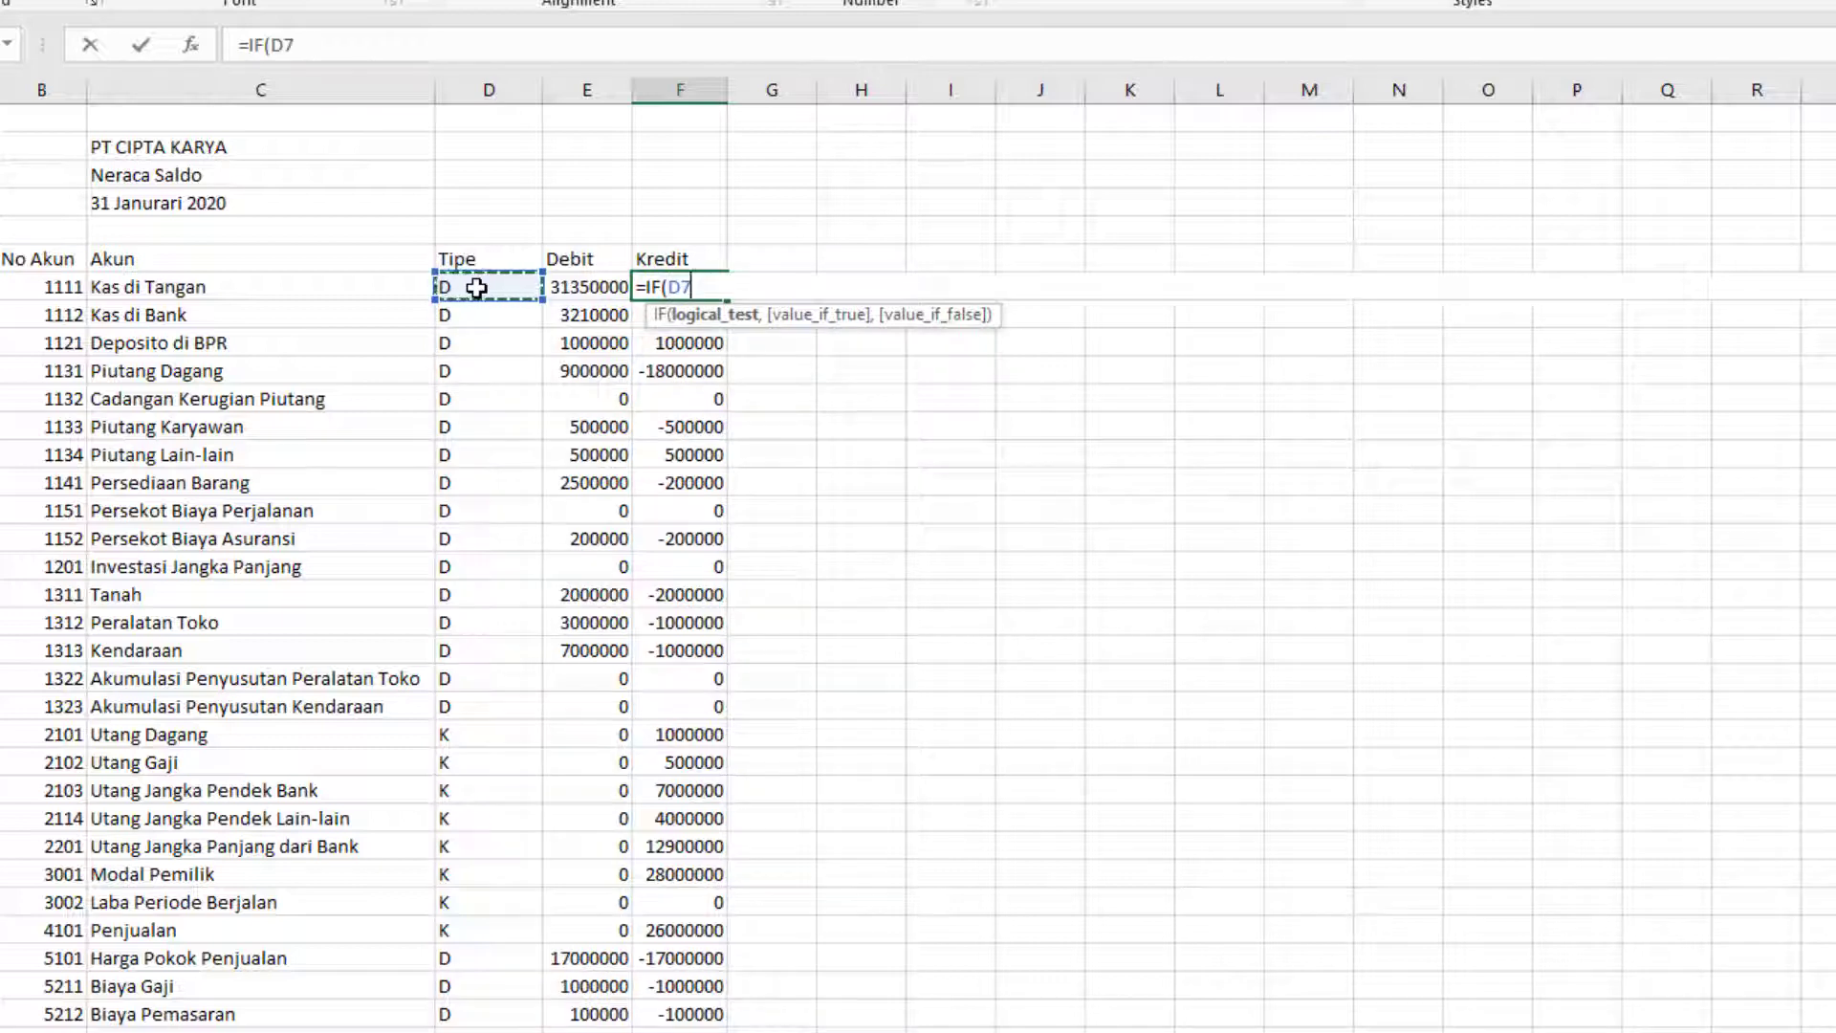
pyautogui.write('=""')
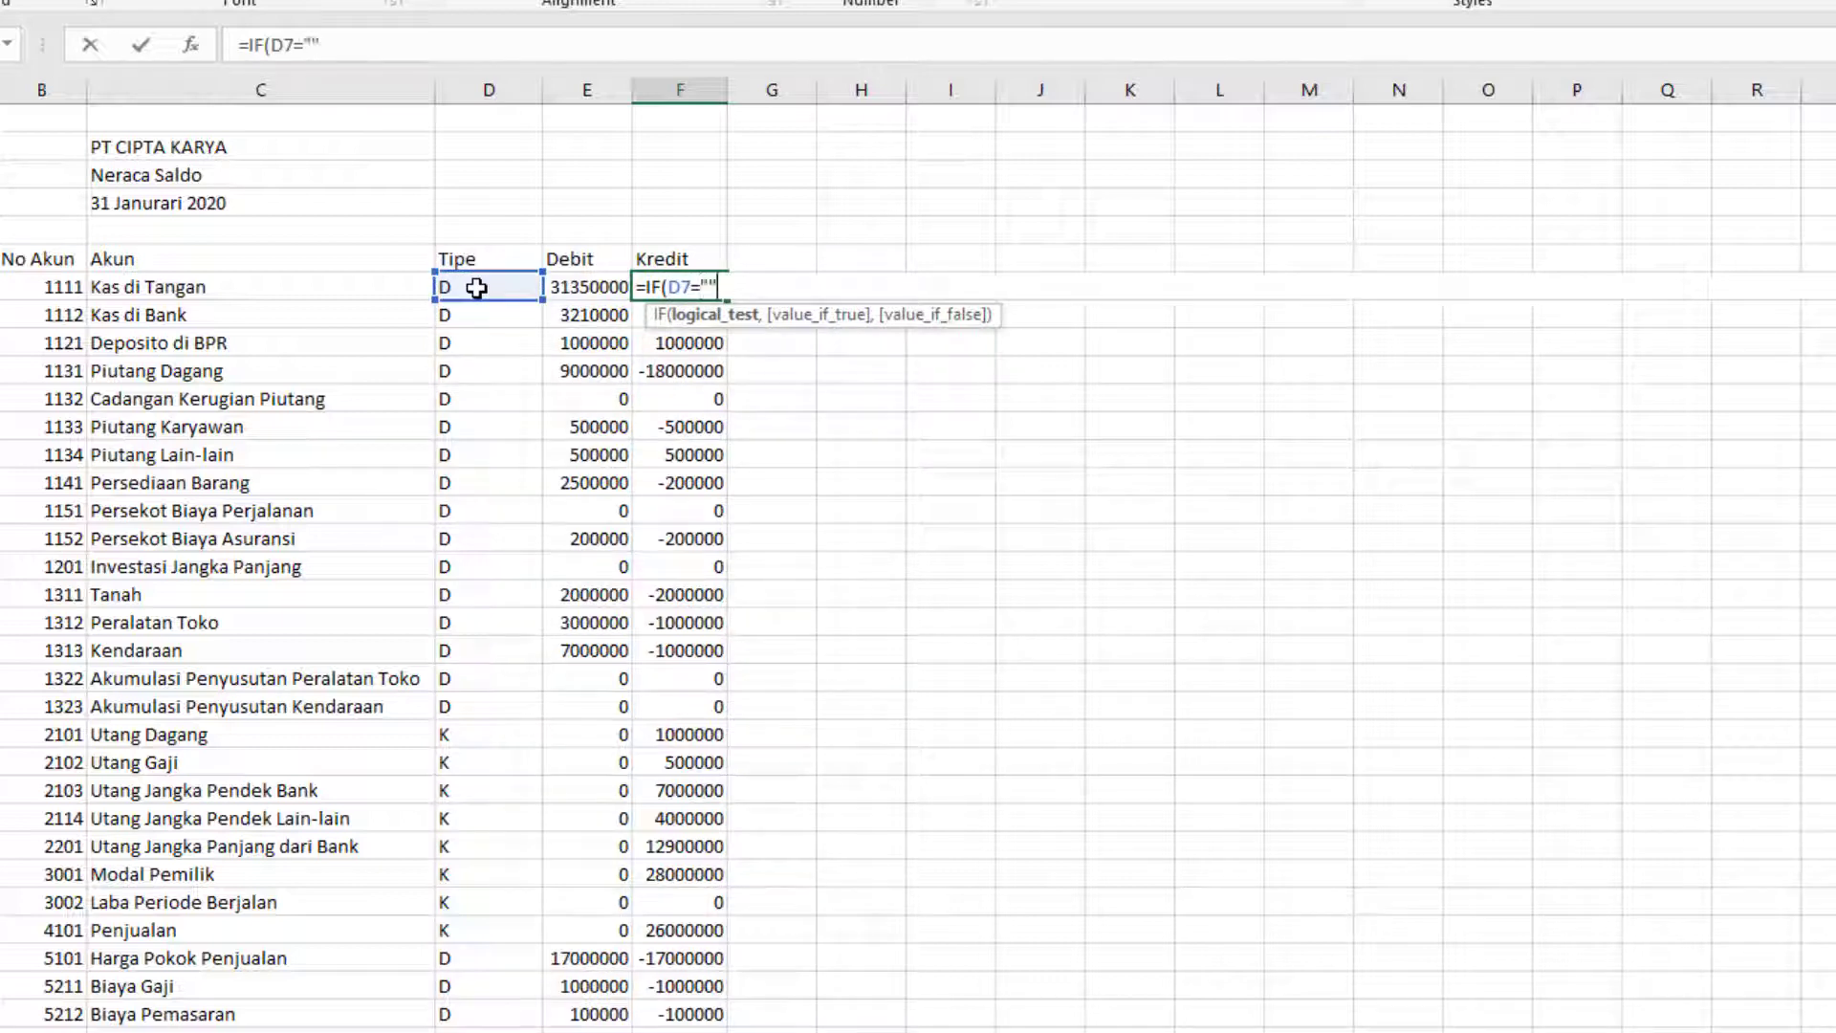
pyautogui.press('Return')
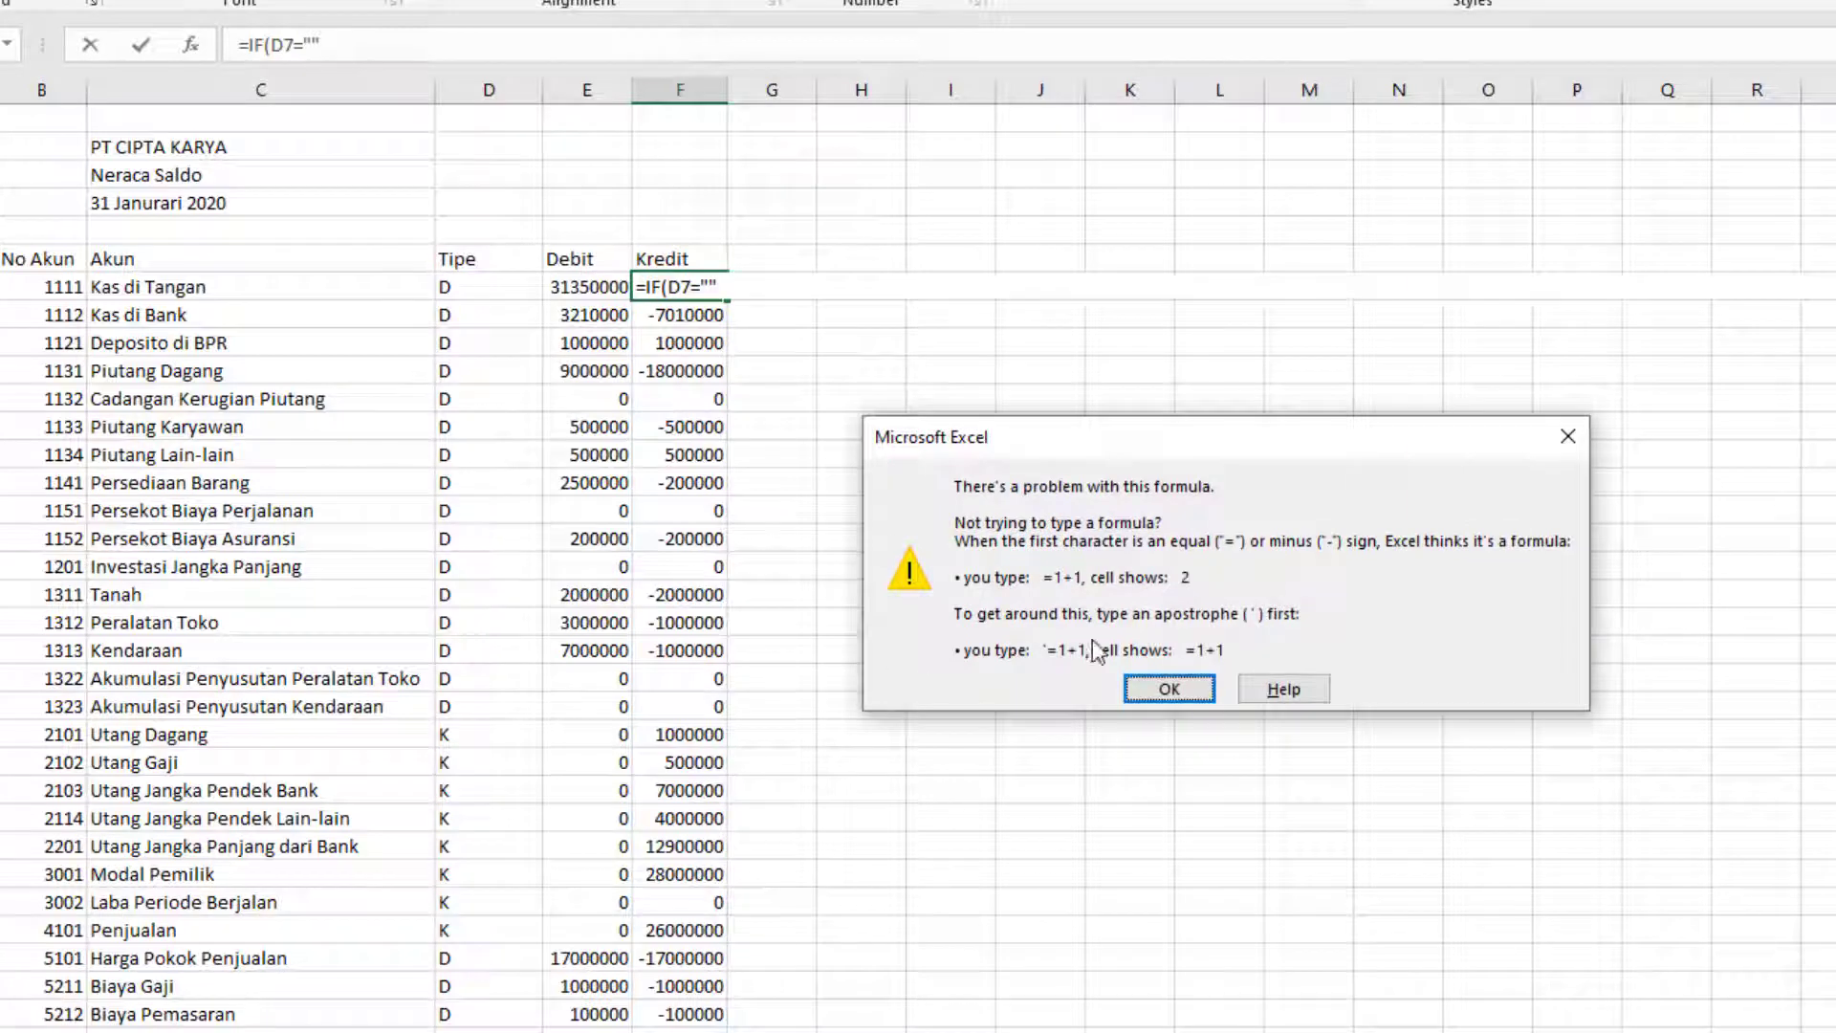
pyautogui.click(1169, 689)
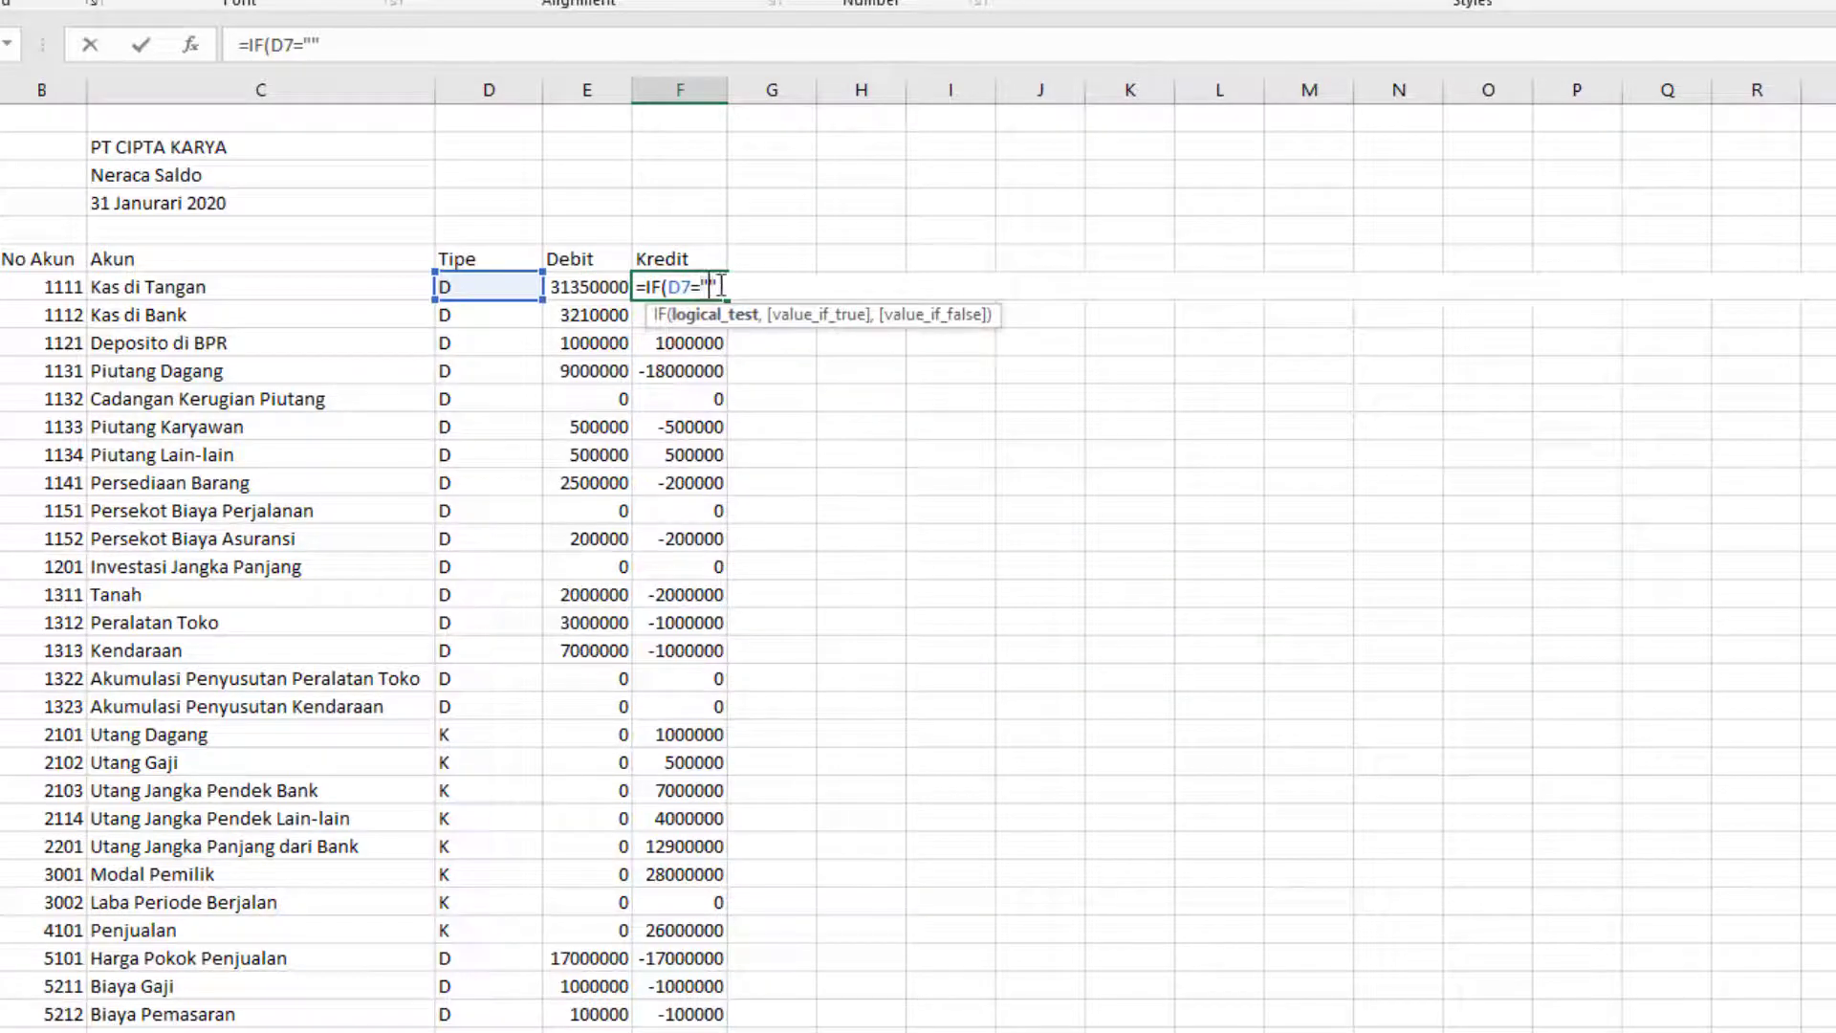
pyautogui.write('K",')
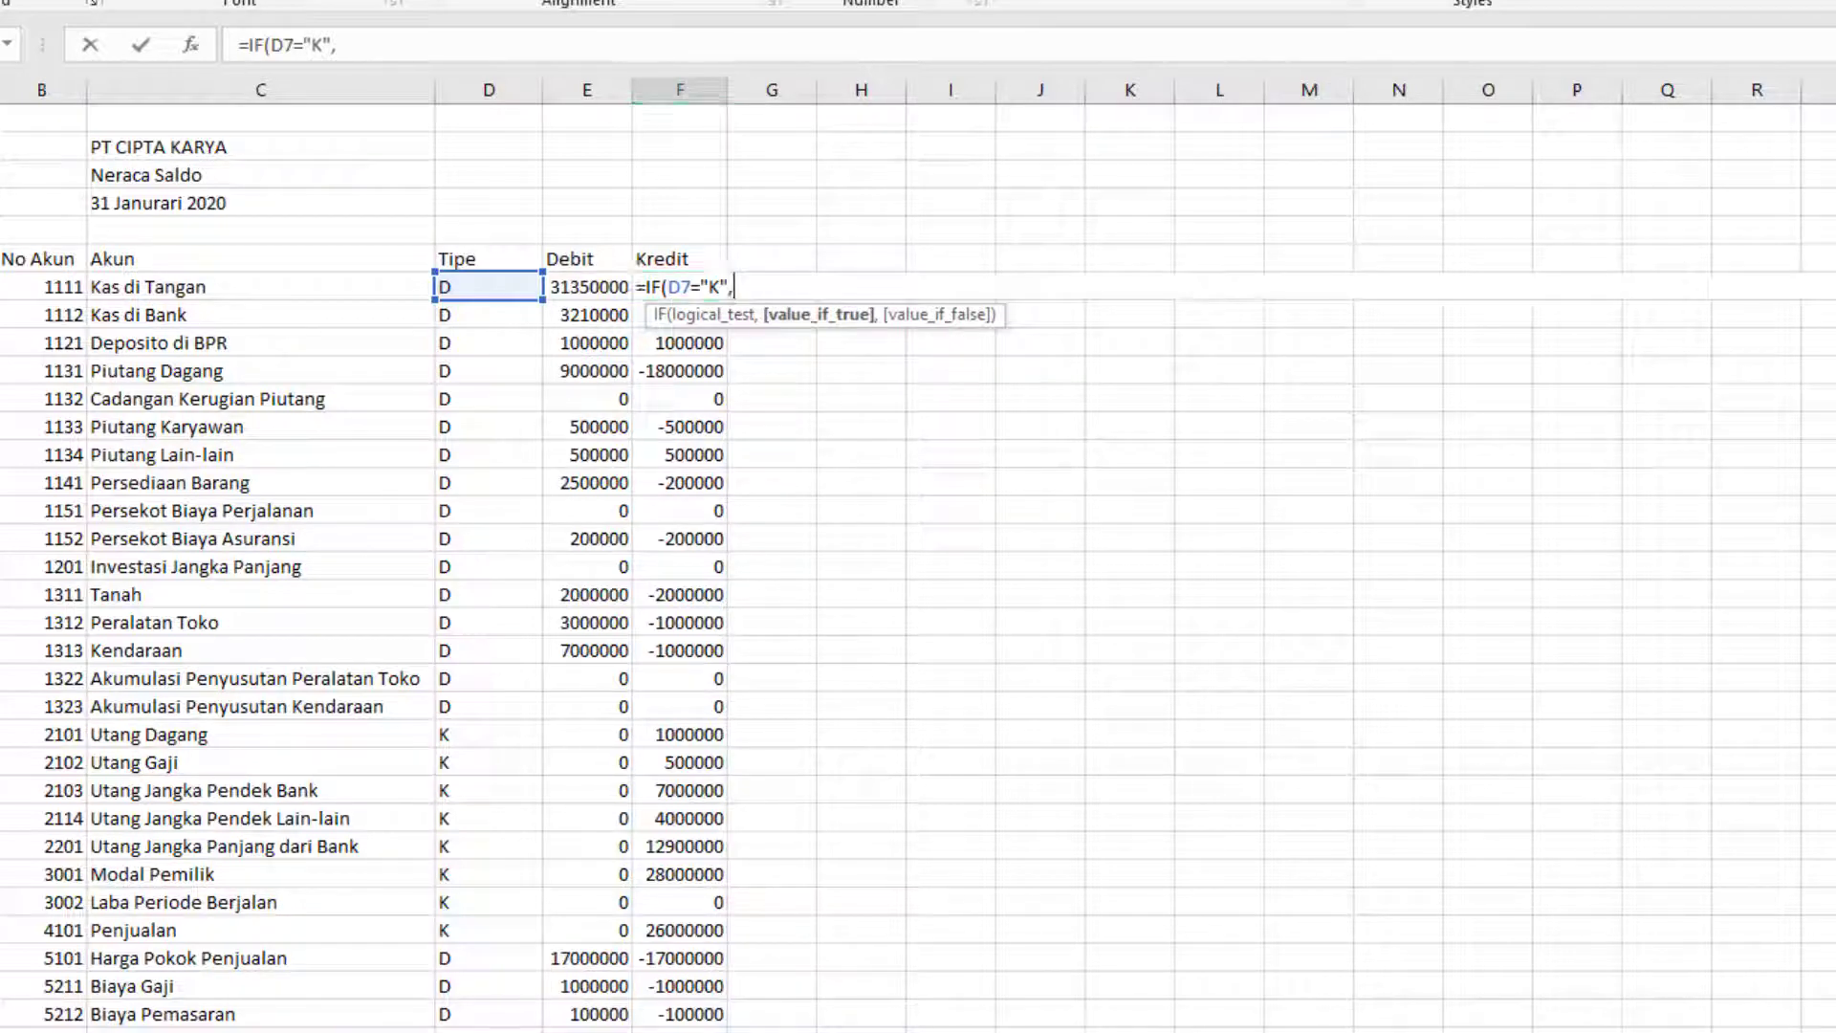
pyautogui.write("'[jurnaldagang - UAS.xlsx]NeracaSaldo'!$E$6")
pyautogui.press('BackSpace')
pyautogui.press('BackSpace')
pyautogui.press('BackSpace')
pyautogui.write('D$6')
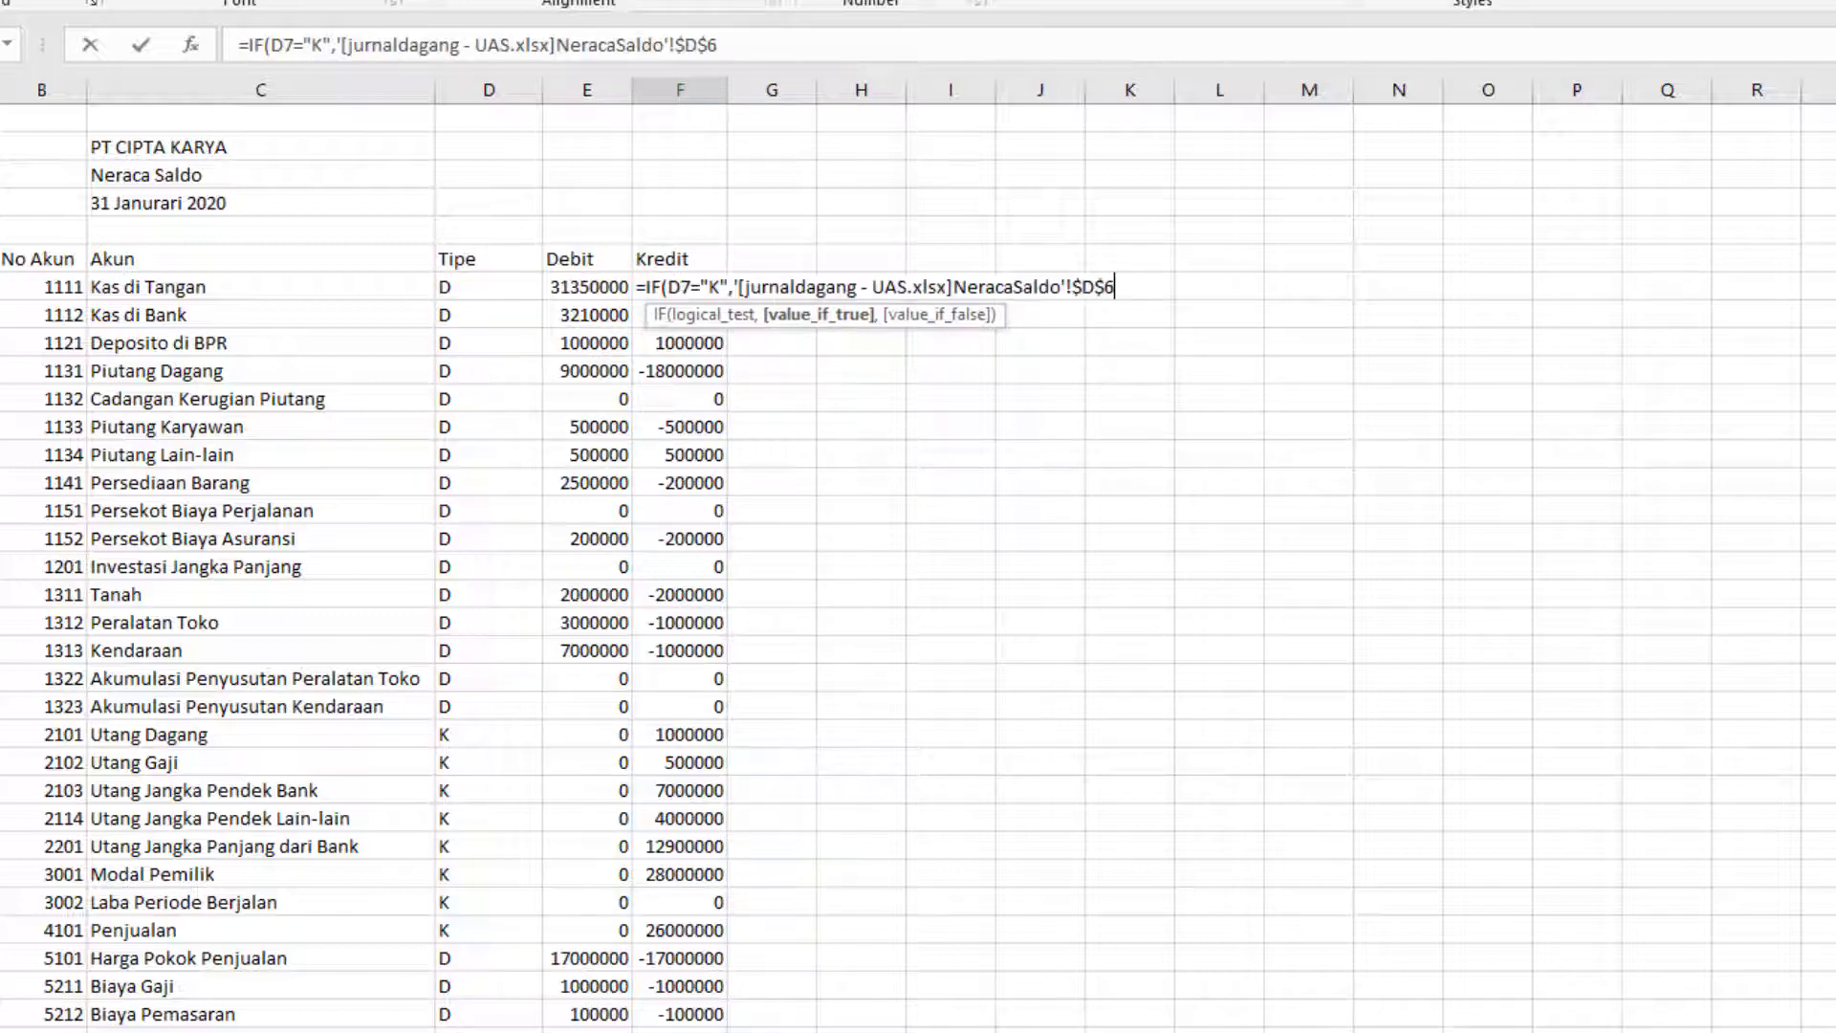
pyautogui.moveTo(730, 44); pyautogui.dragTo(476, 44)
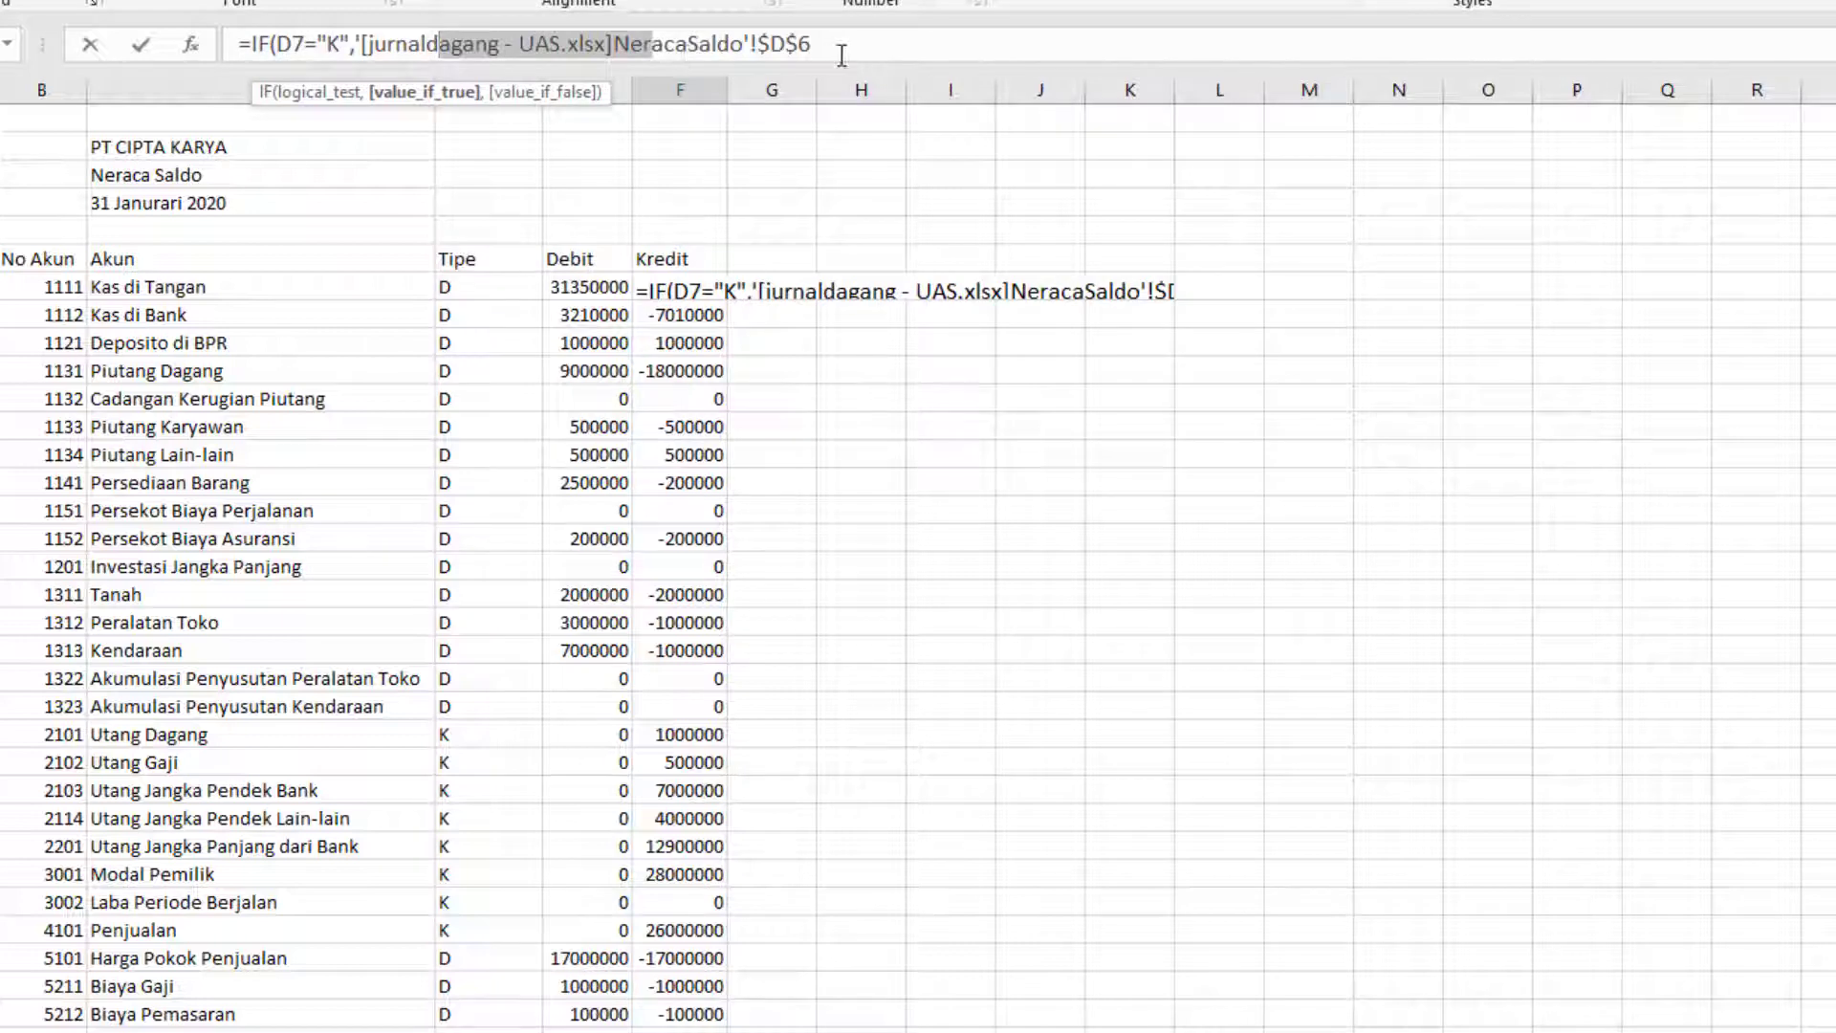
pyautogui.moveTo(840, 44); pyautogui.dragTo(328, 21)
pyautogui.press('Delete')
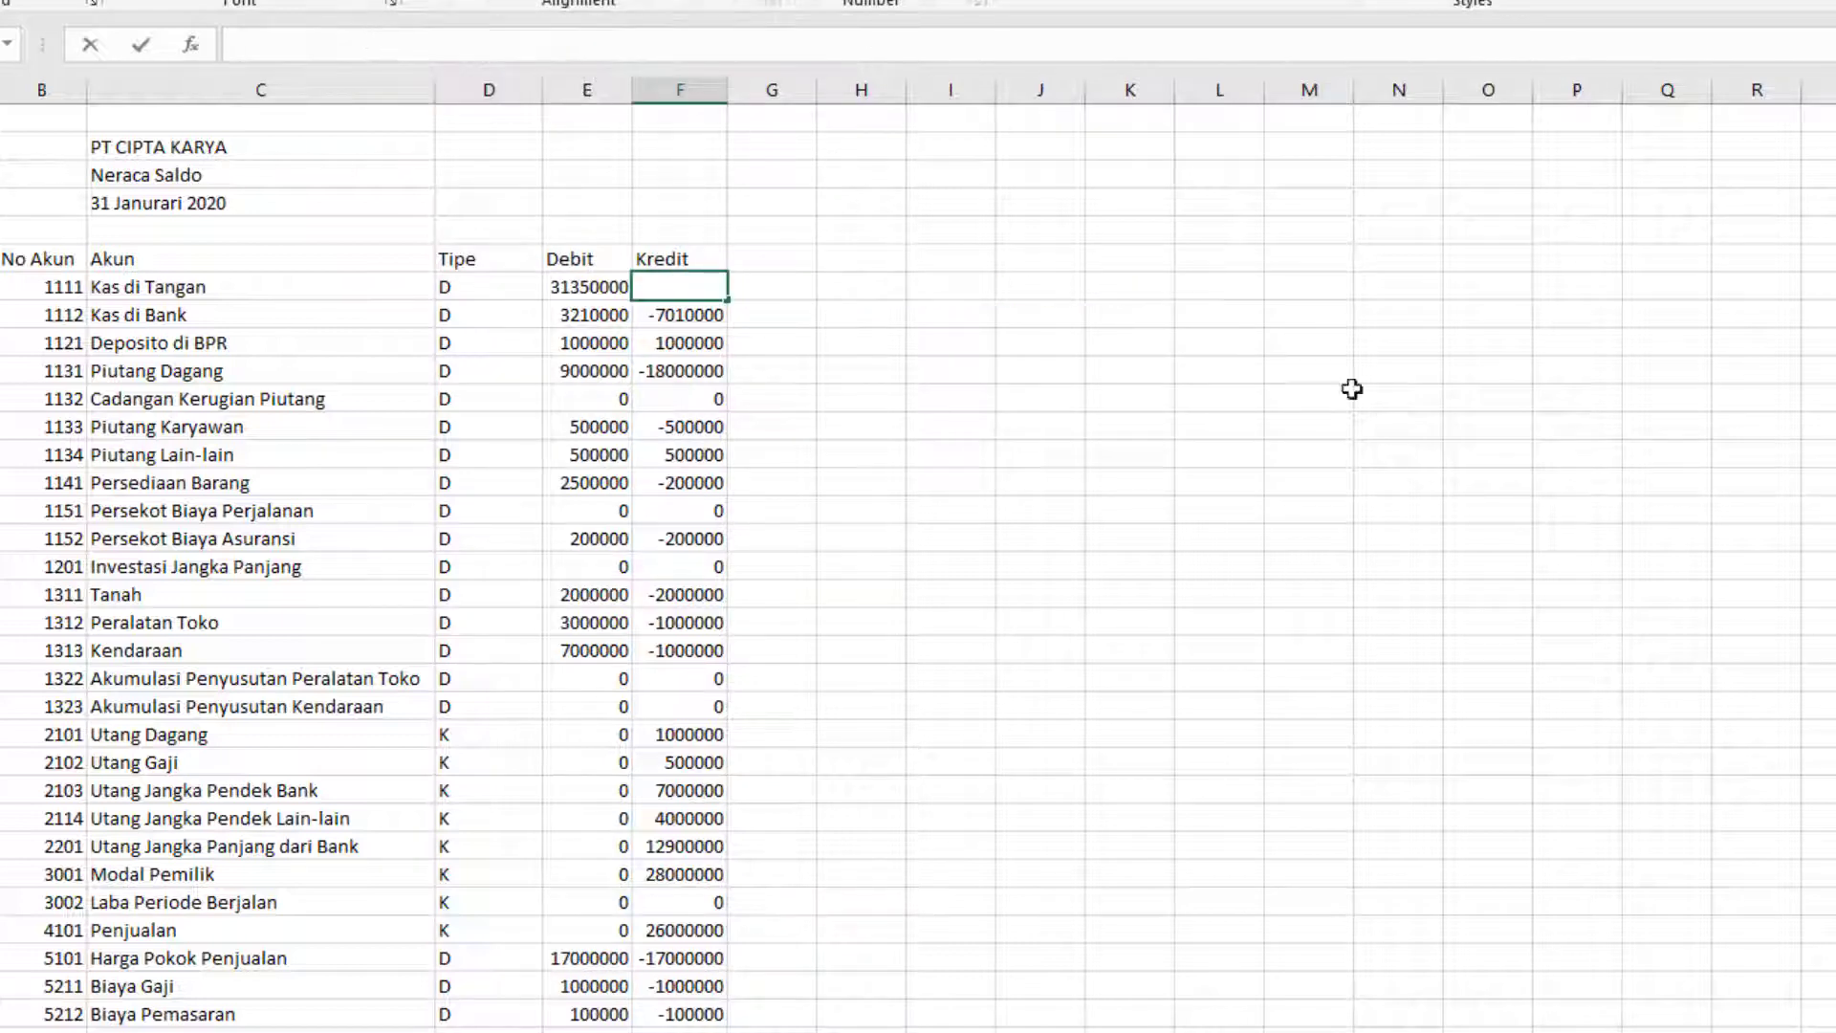
pyautogui.press('Tab')
pyautogui.hotkey('ctrl', 'Home')
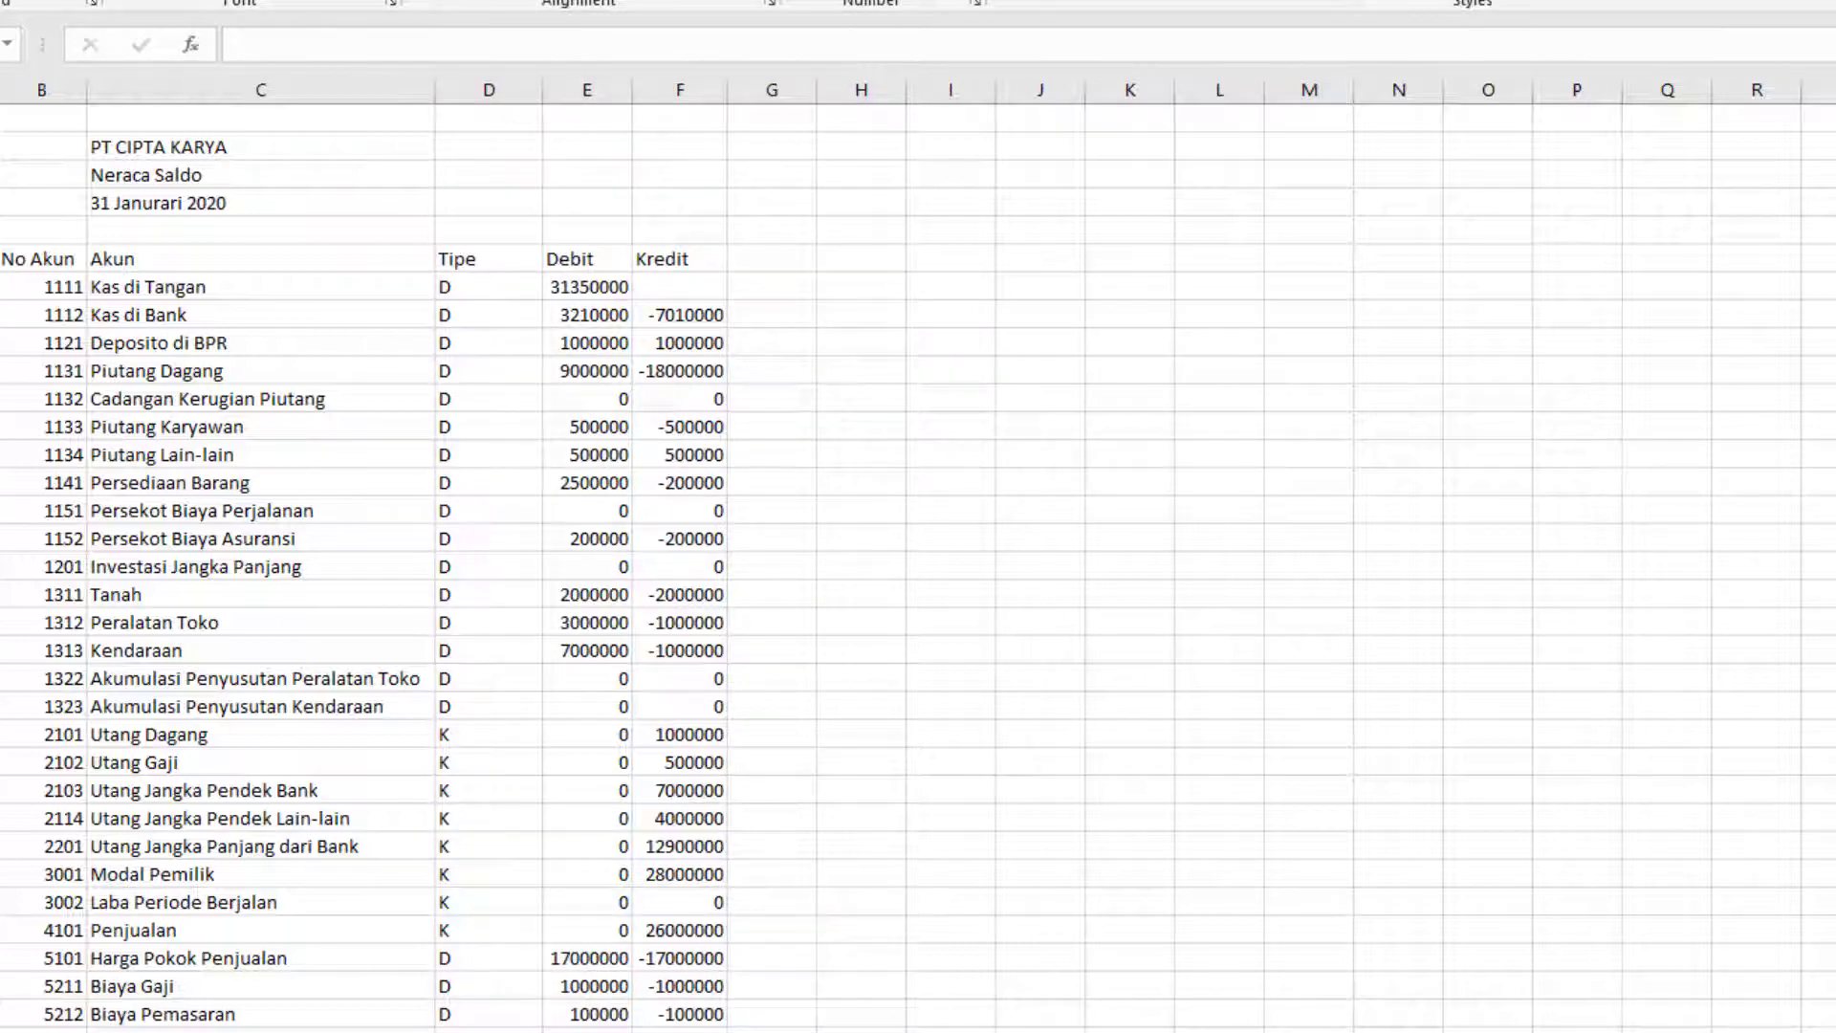
# Step: Start an IF formula in Kredit cell F7 with the logical test D7="K"
pyautogui.click(687, 287)
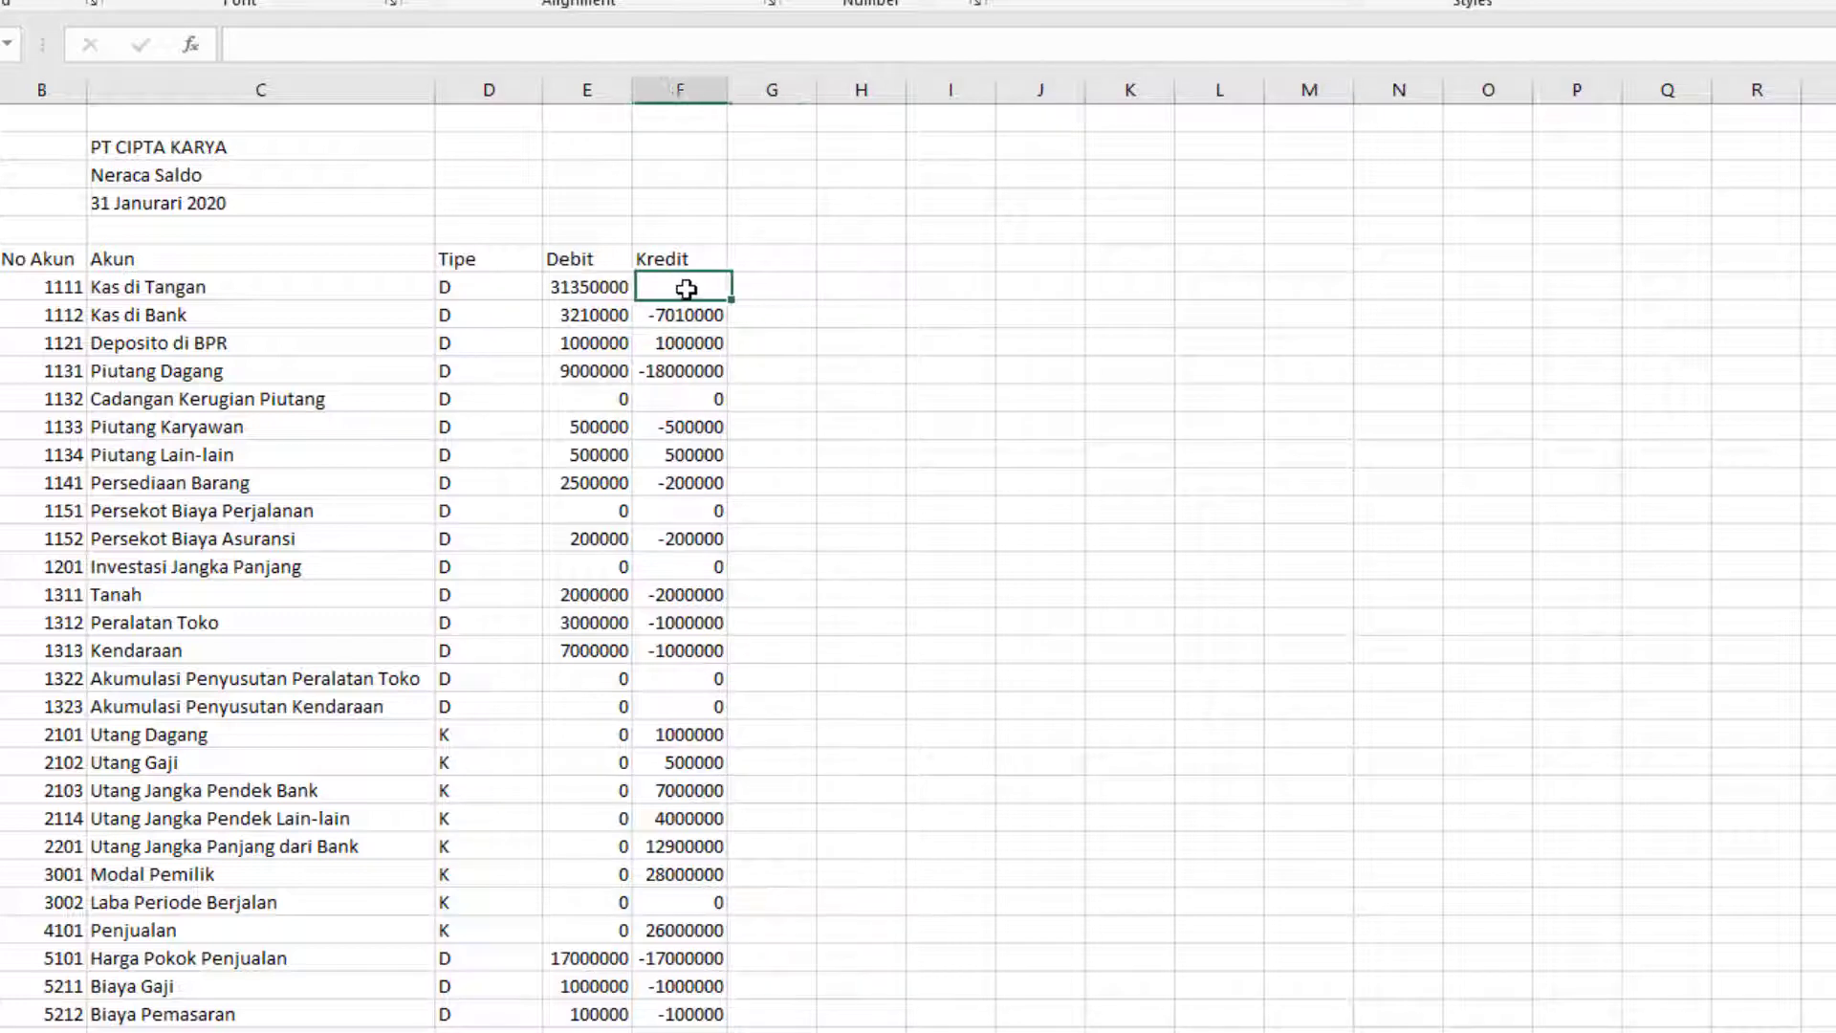
pyautogui.write('=IF(')
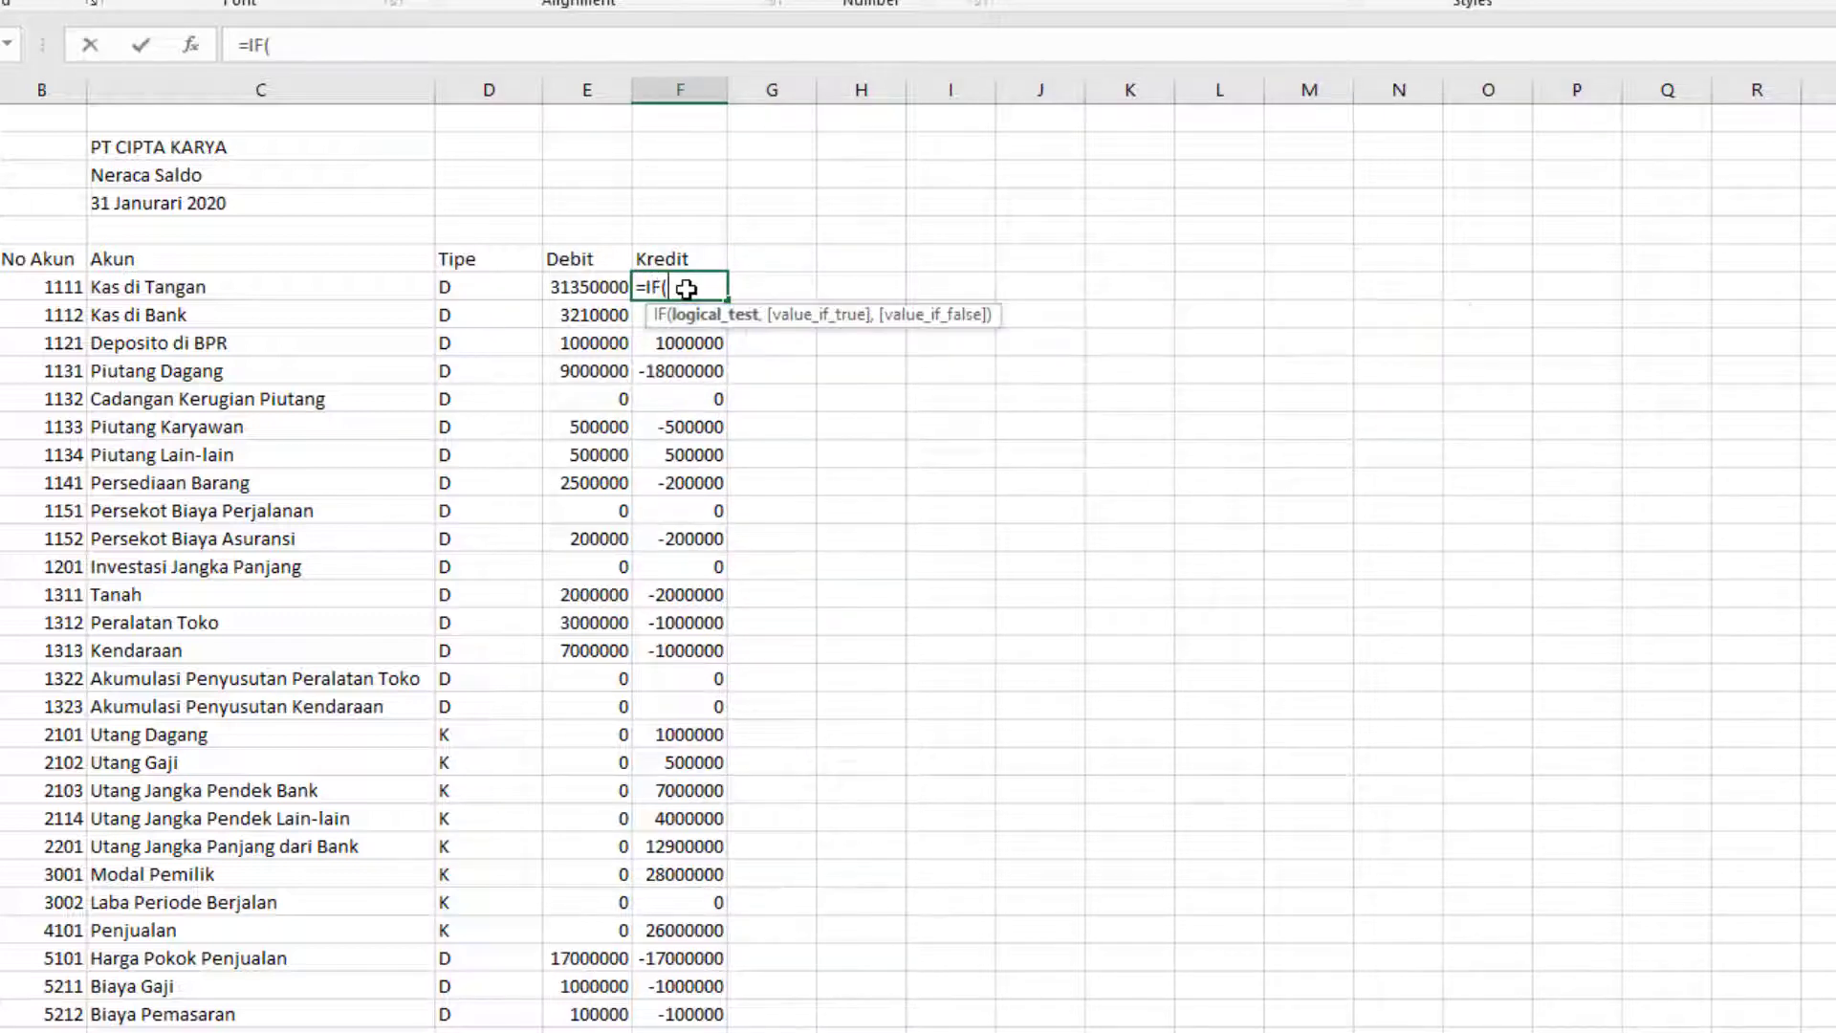
pyautogui.click(459, 287)
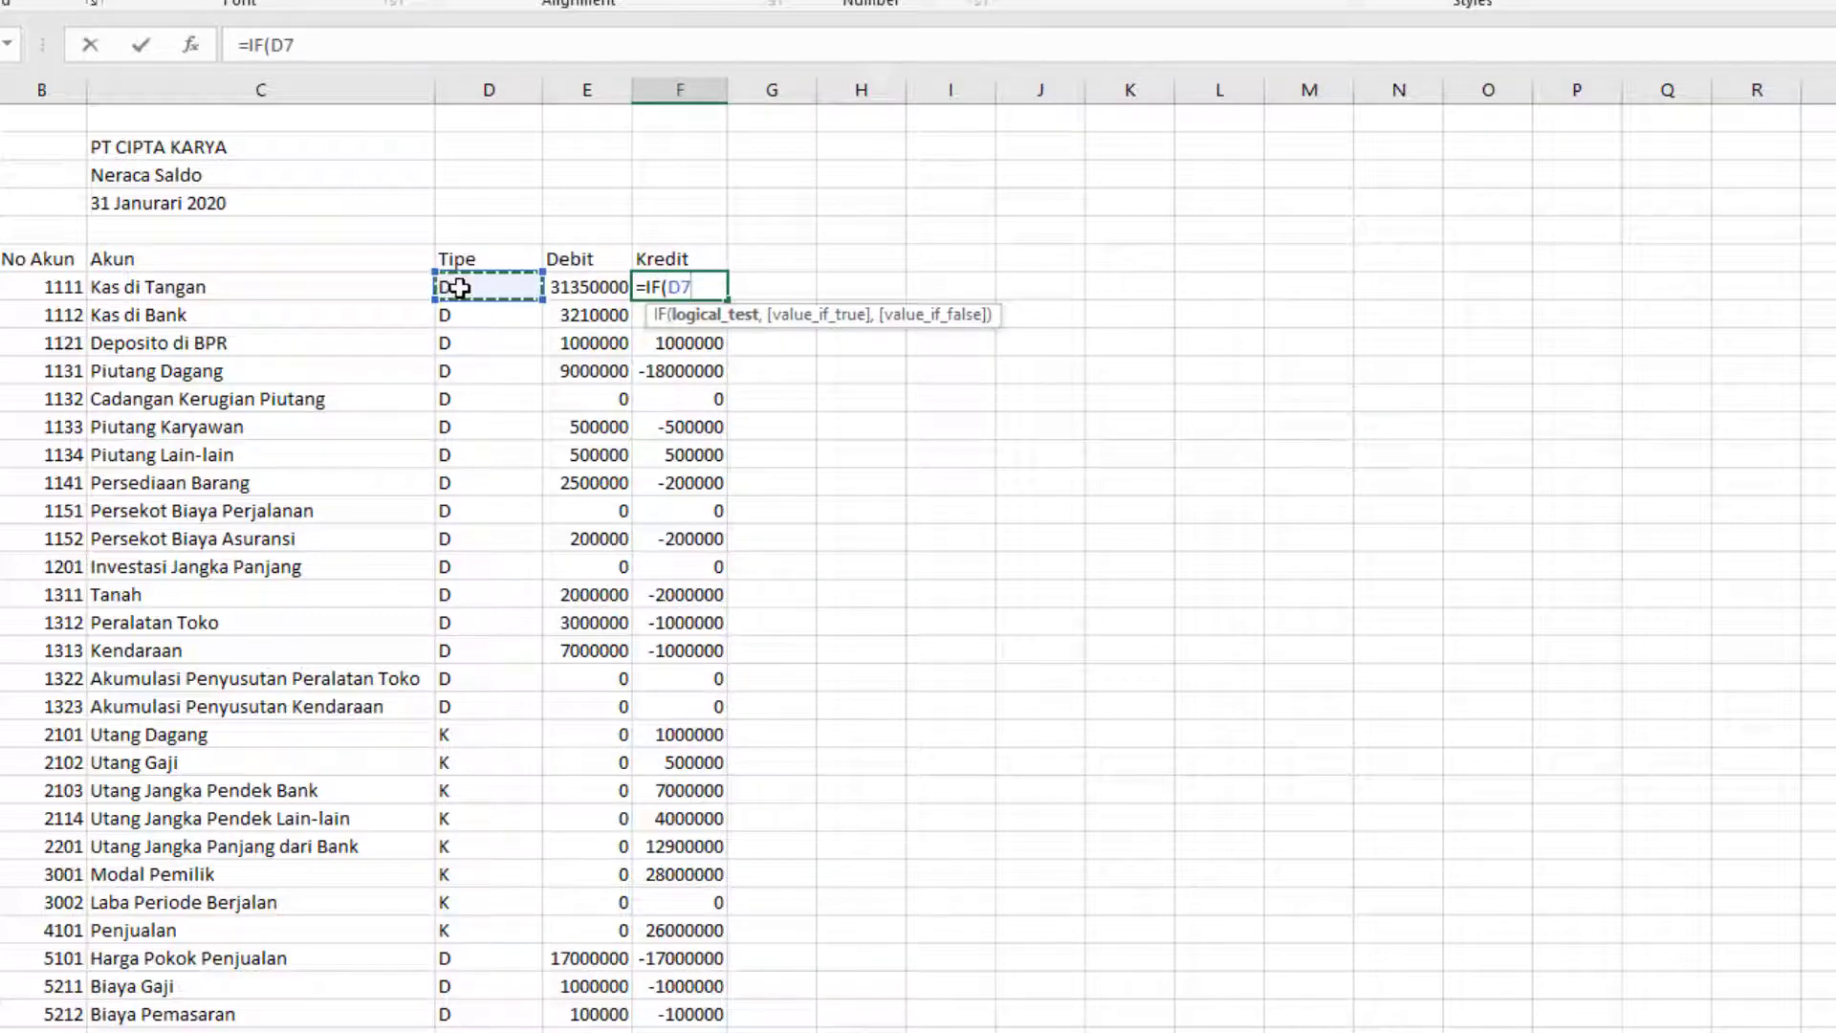
pyautogui.write('=""')
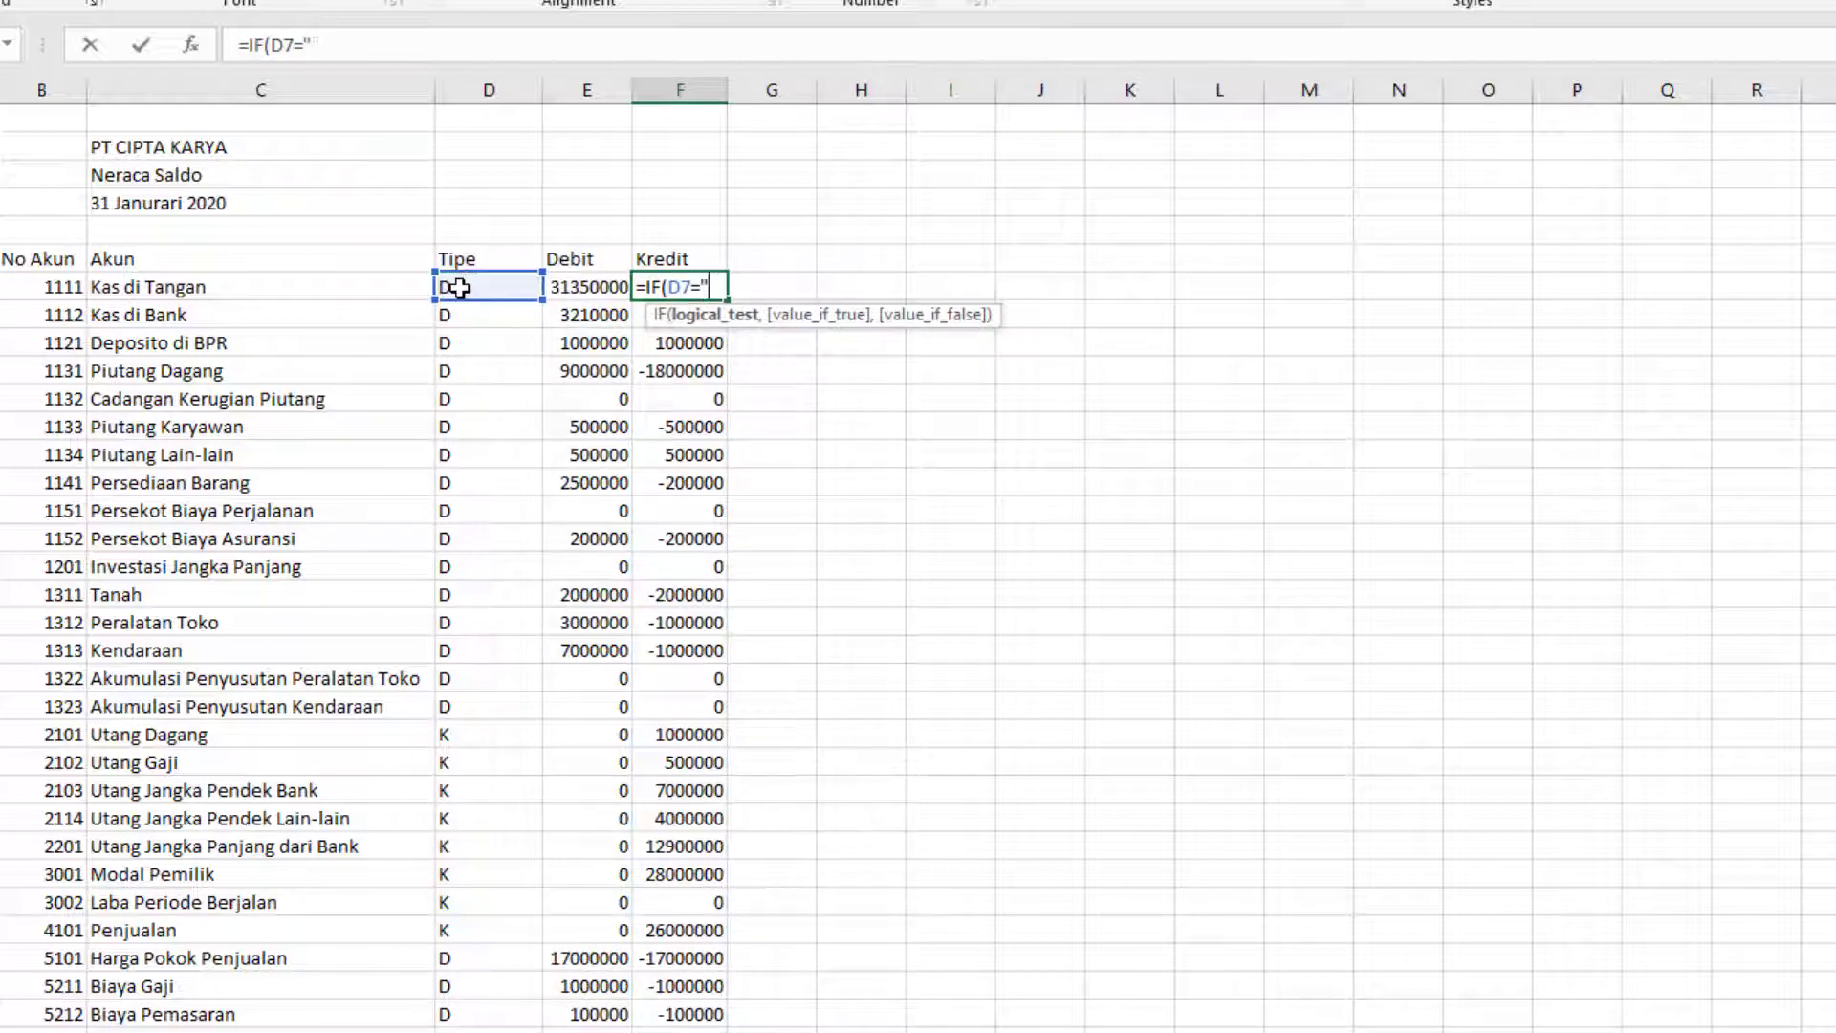
pyautogui.press('Return')
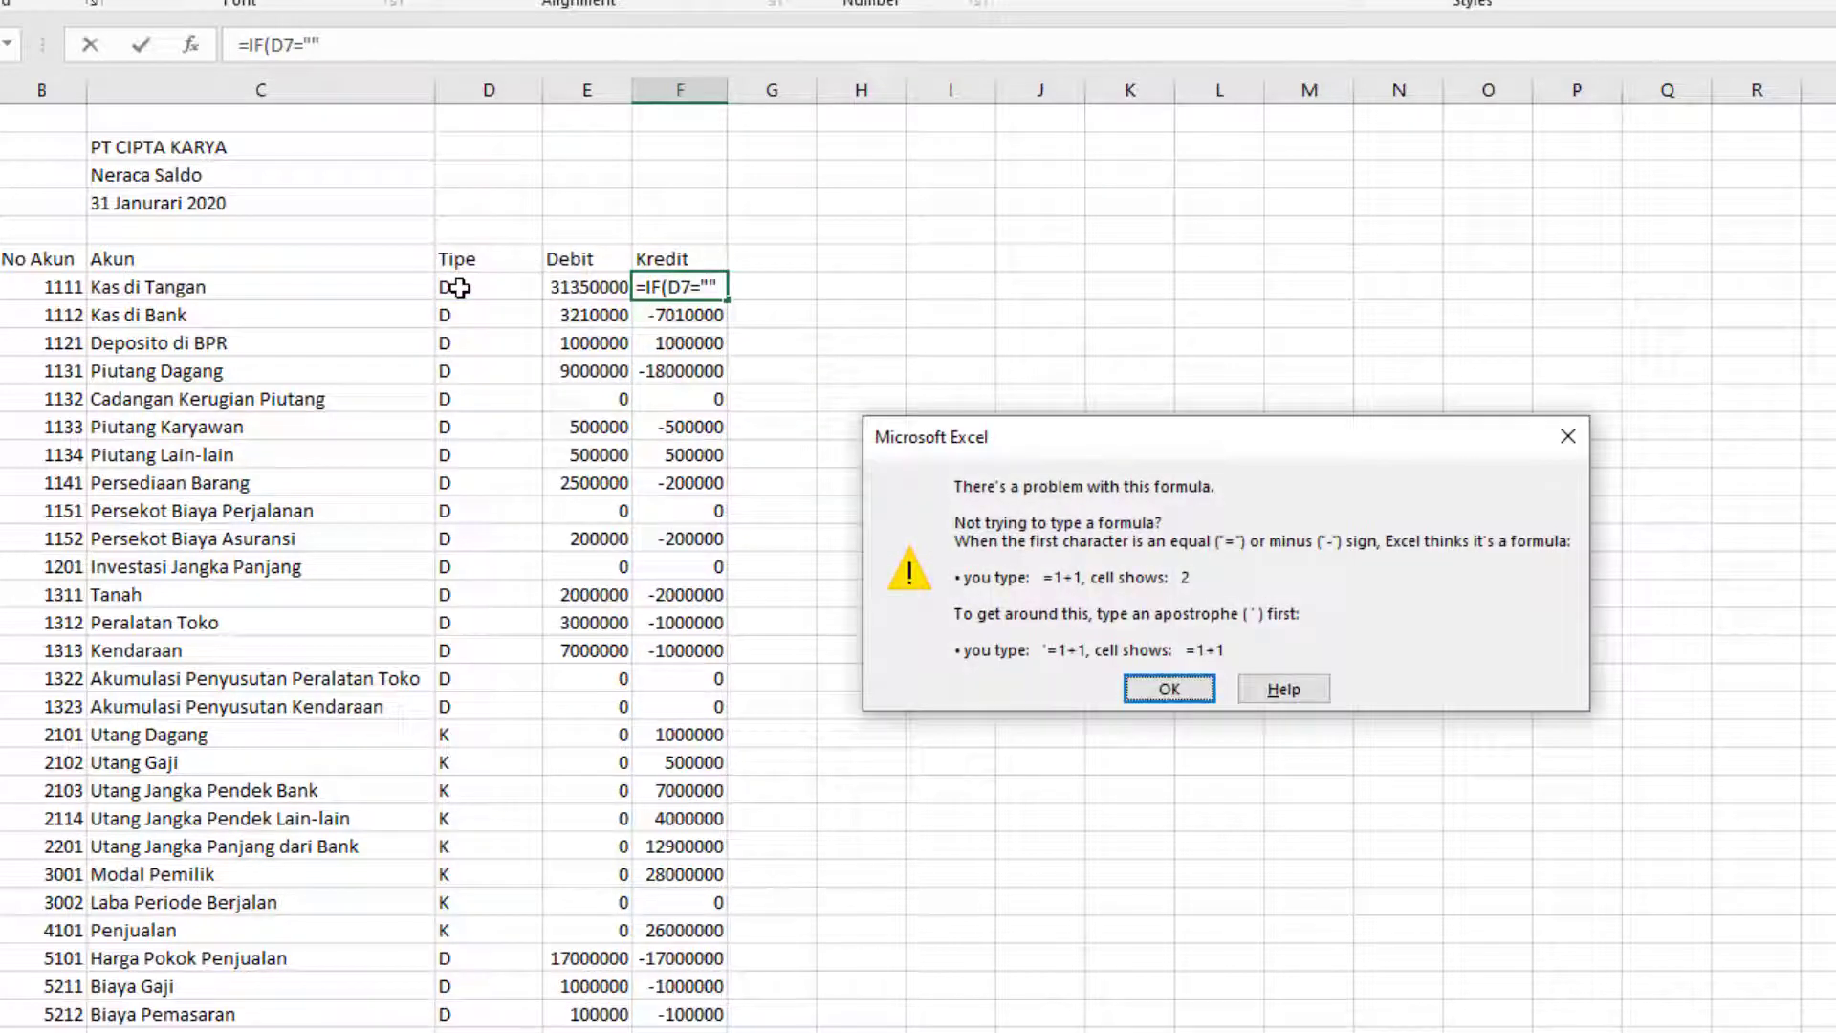
pyautogui.click(1154, 693)
pyautogui.click(710, 285)
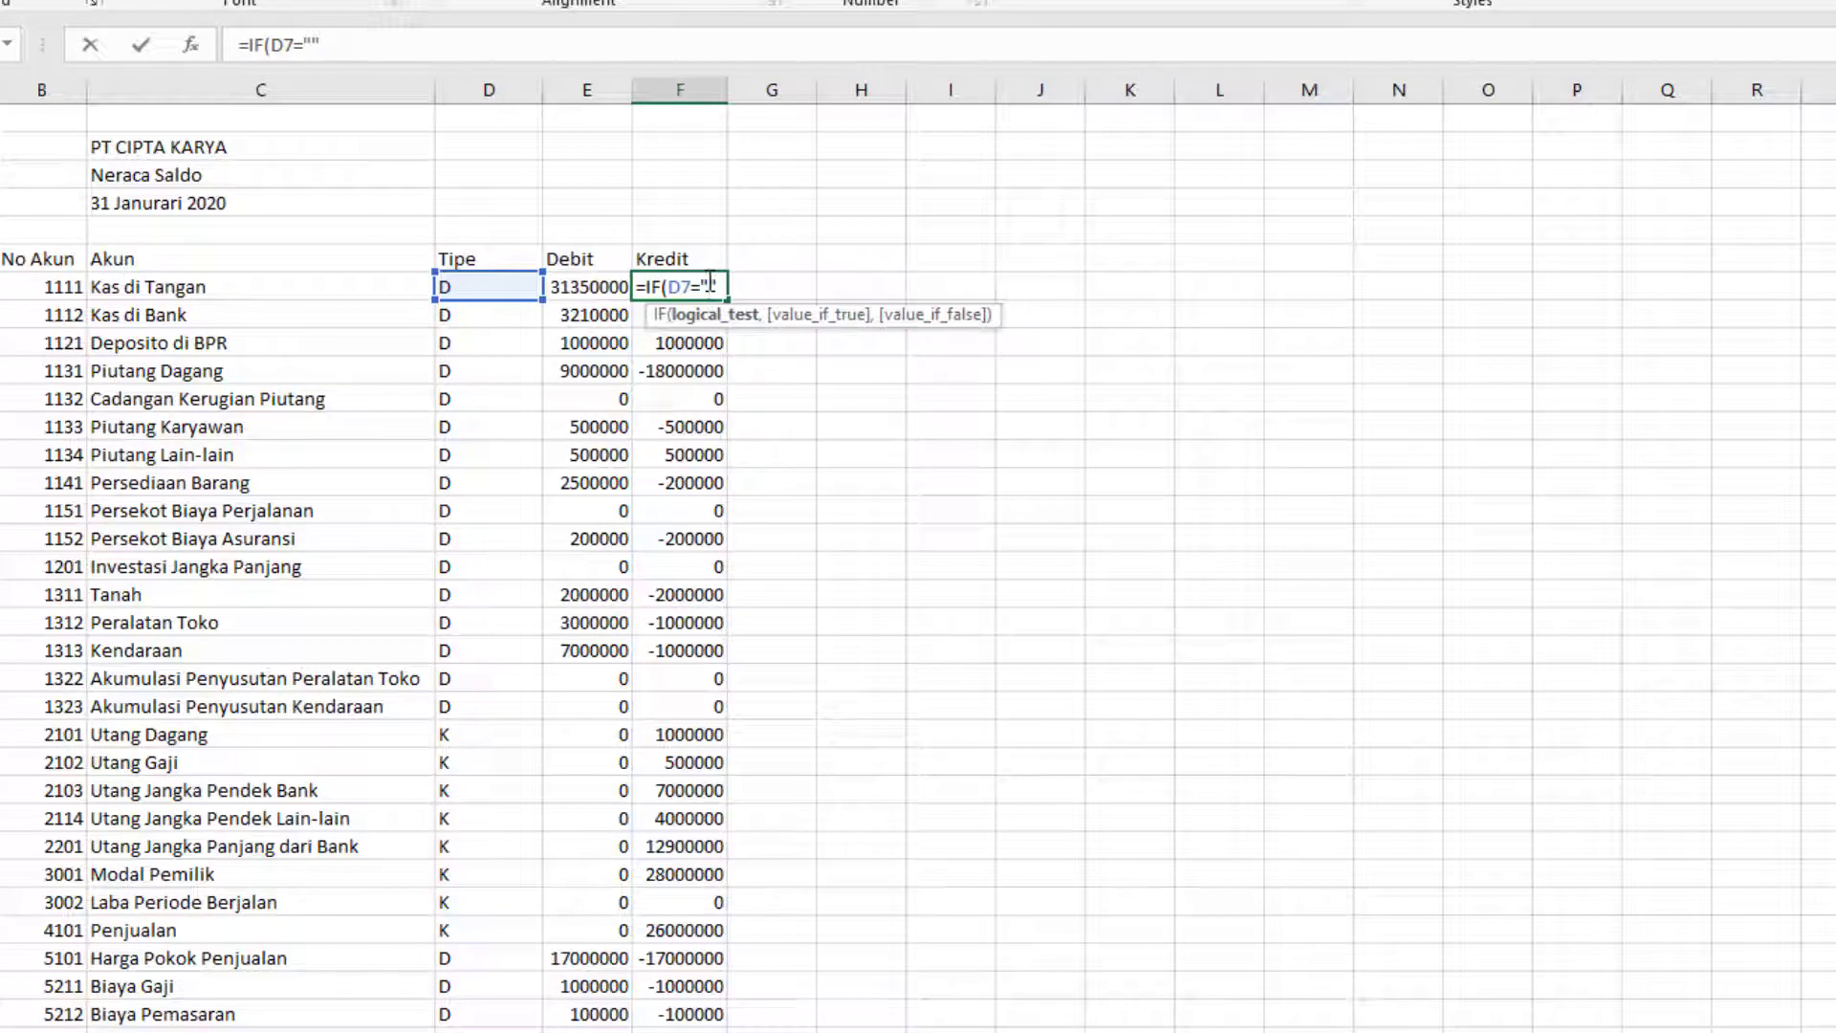
pyautogui.write('K",')
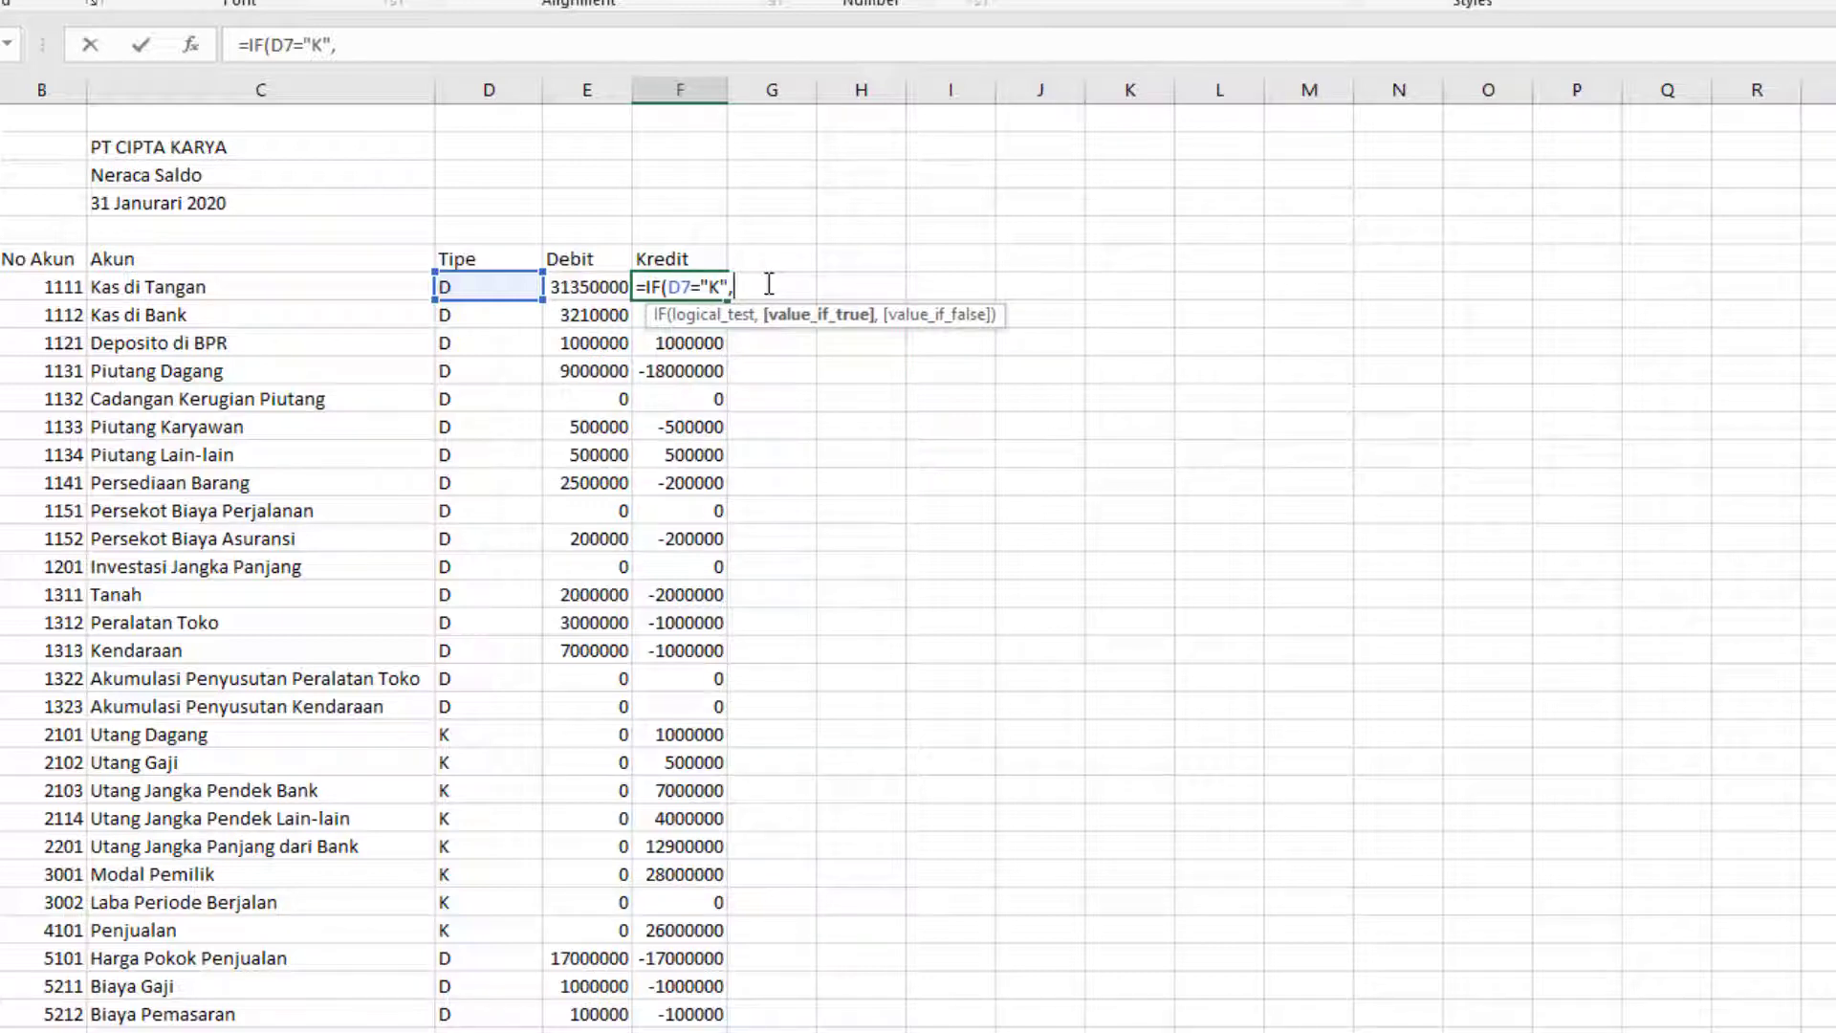
# Step: Begin the value-if-true of the F7 formula with a SUMIF using jurnal_akun as range and B7 as criterion
pyautogui.write('s')
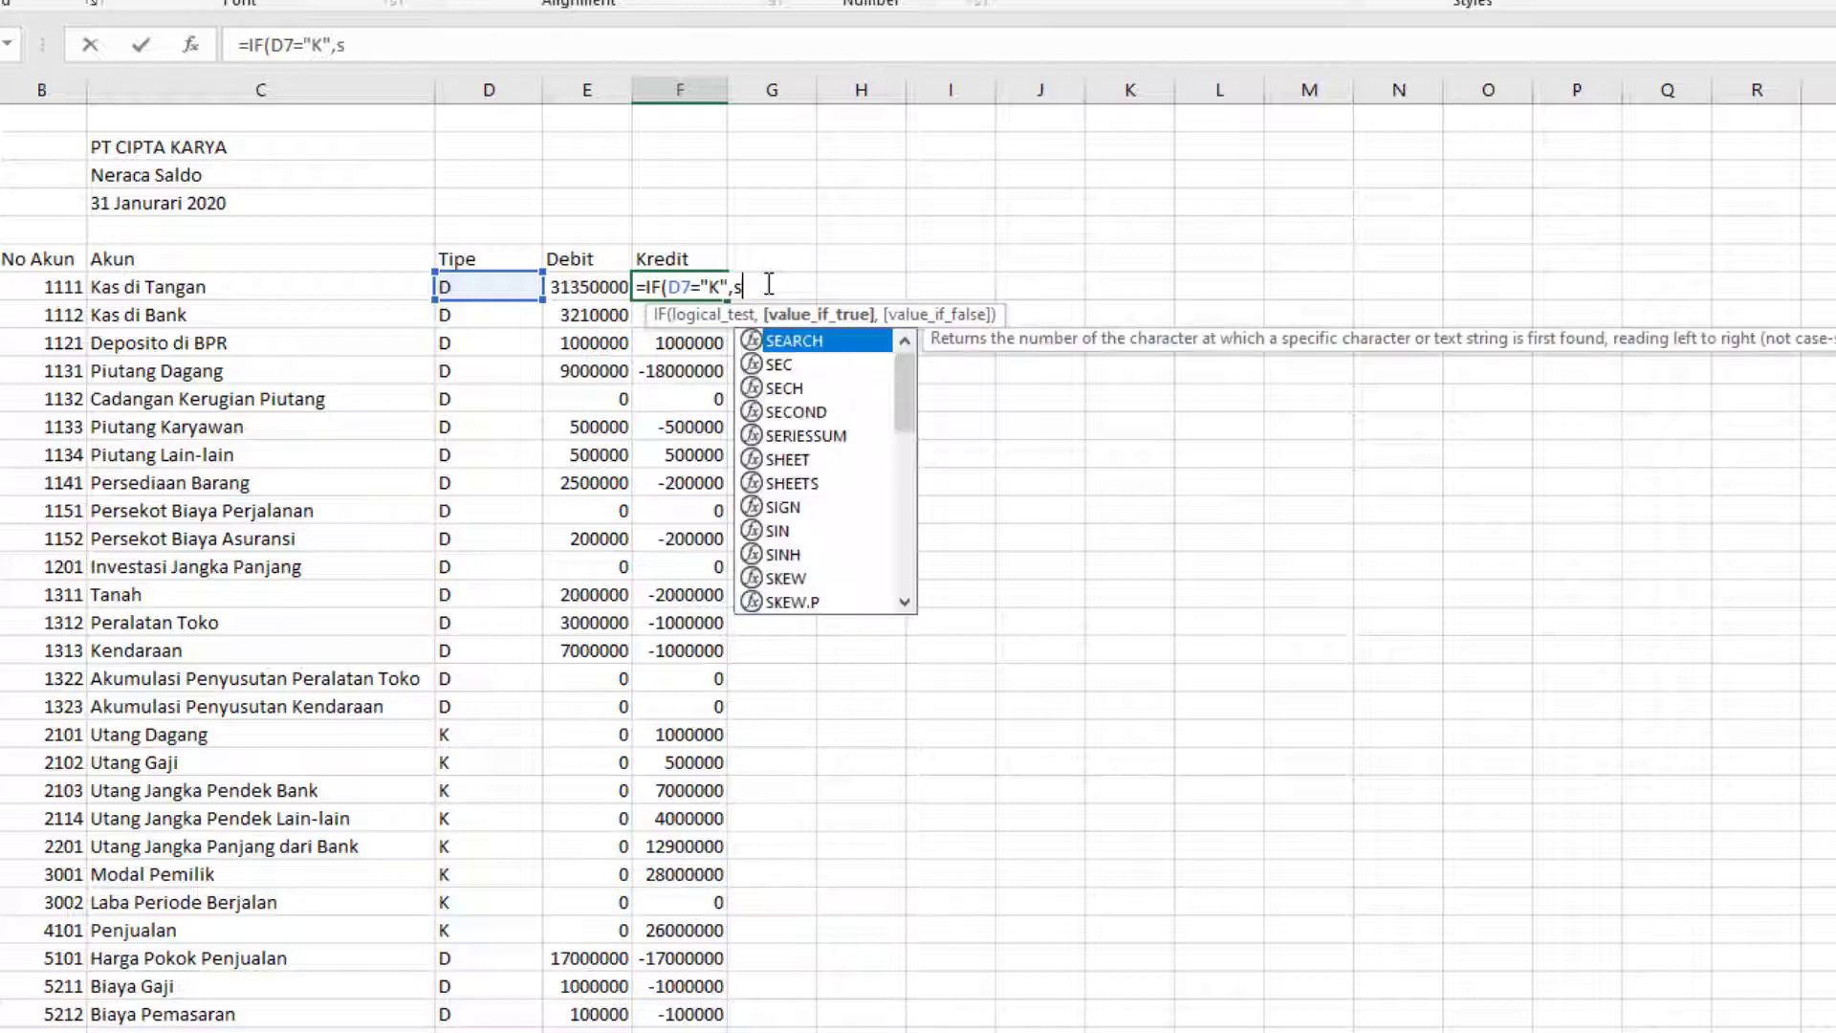
pyautogui.press('BackSpace')
pyautogui.write('SUM')
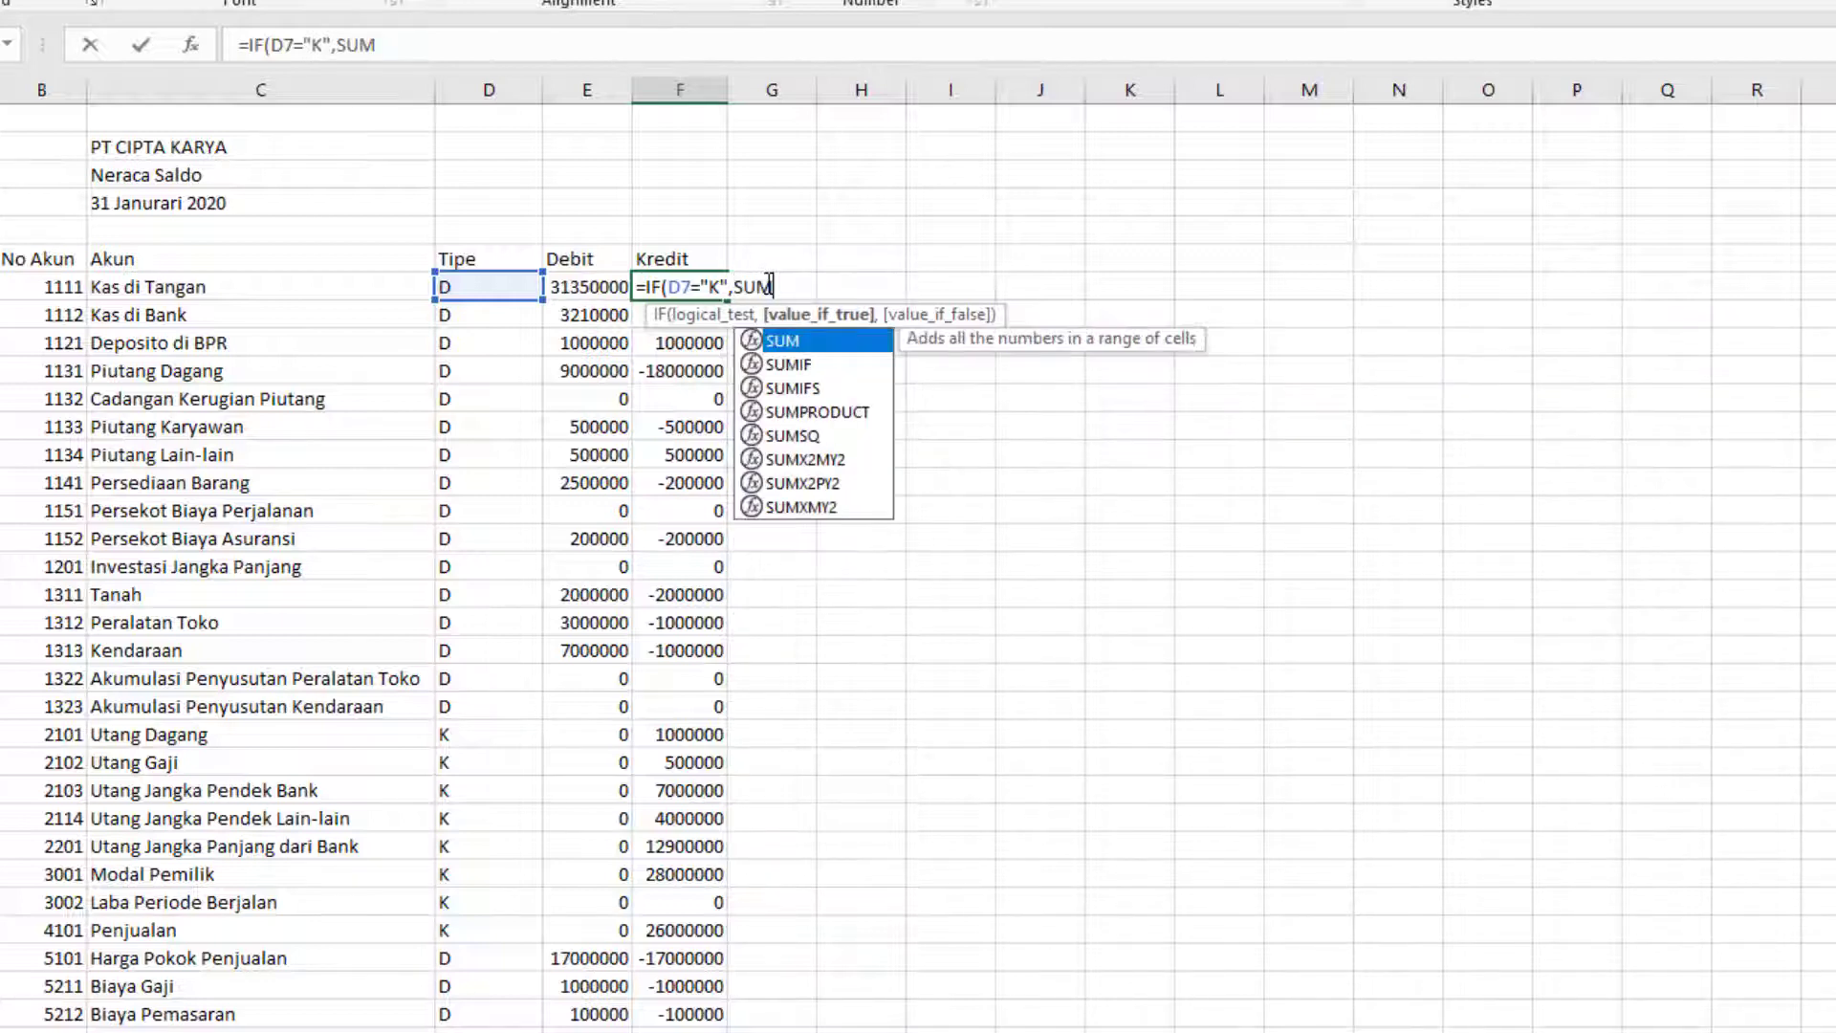
pyautogui.press('Down')
pyautogui.press('Tab')
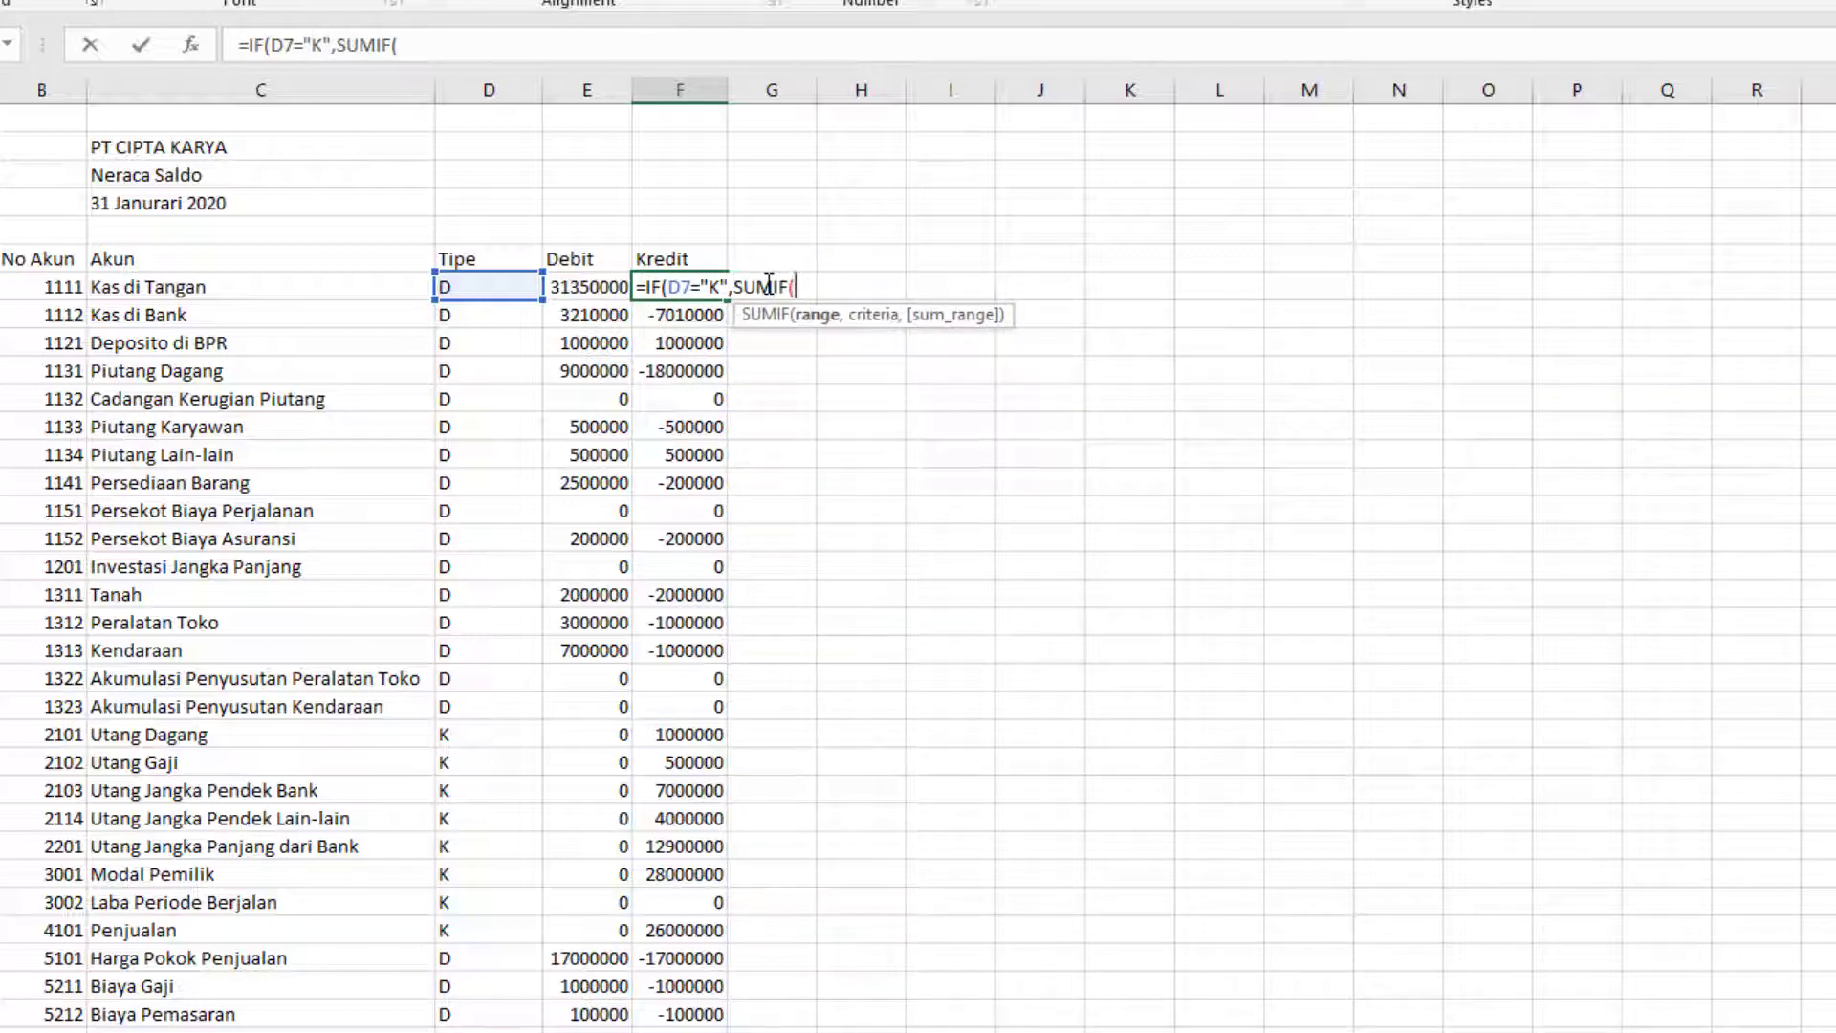
pyautogui.write('jur')
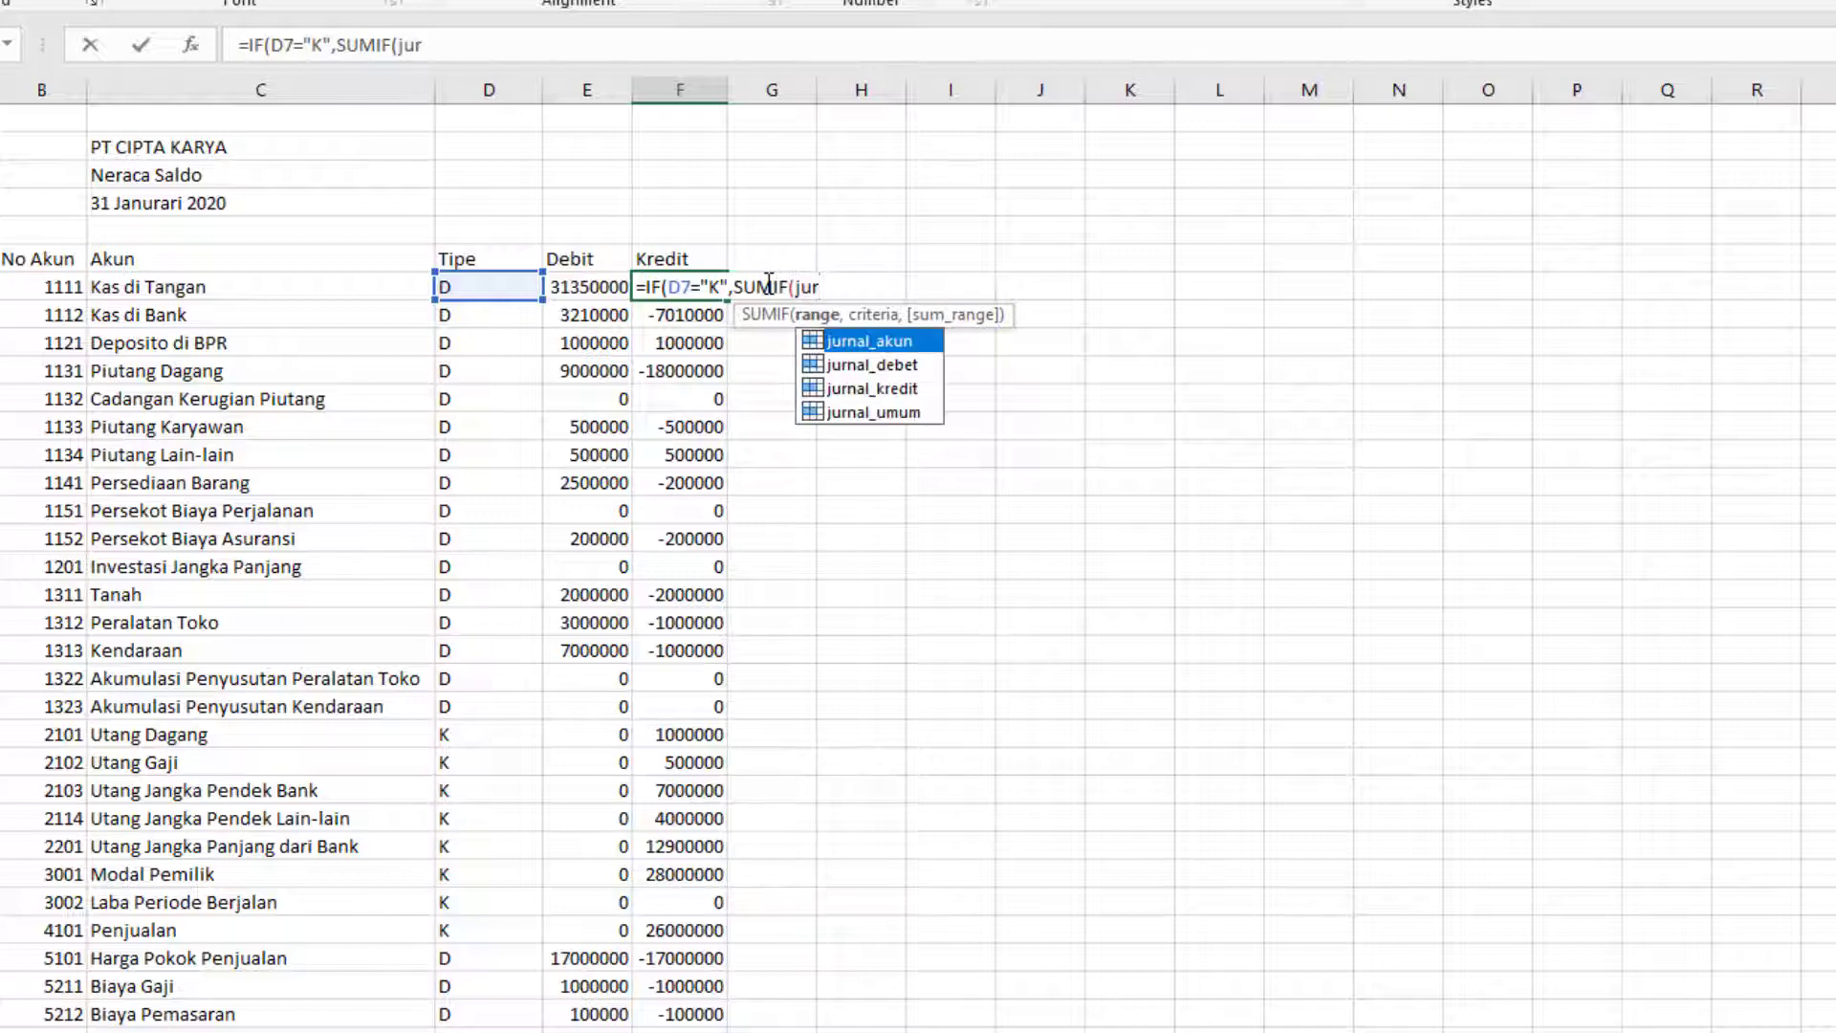
pyautogui.press('Tab')
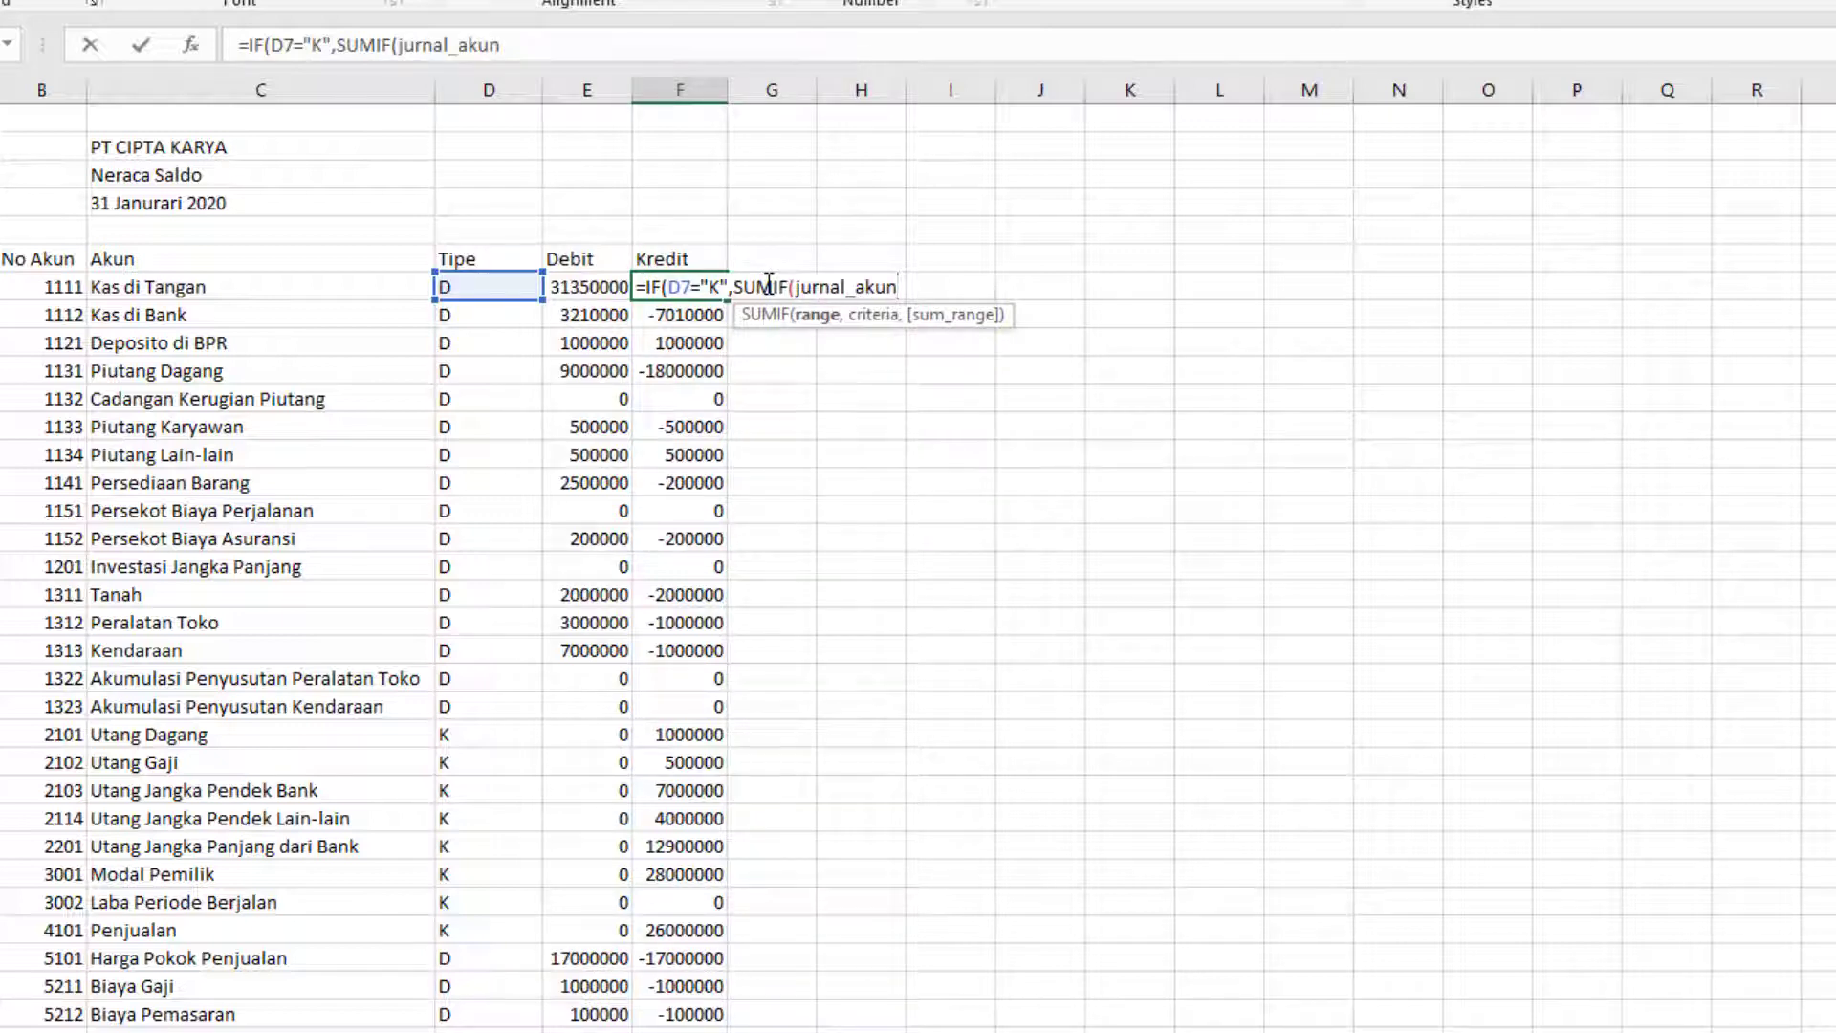
pyautogui.write(',')
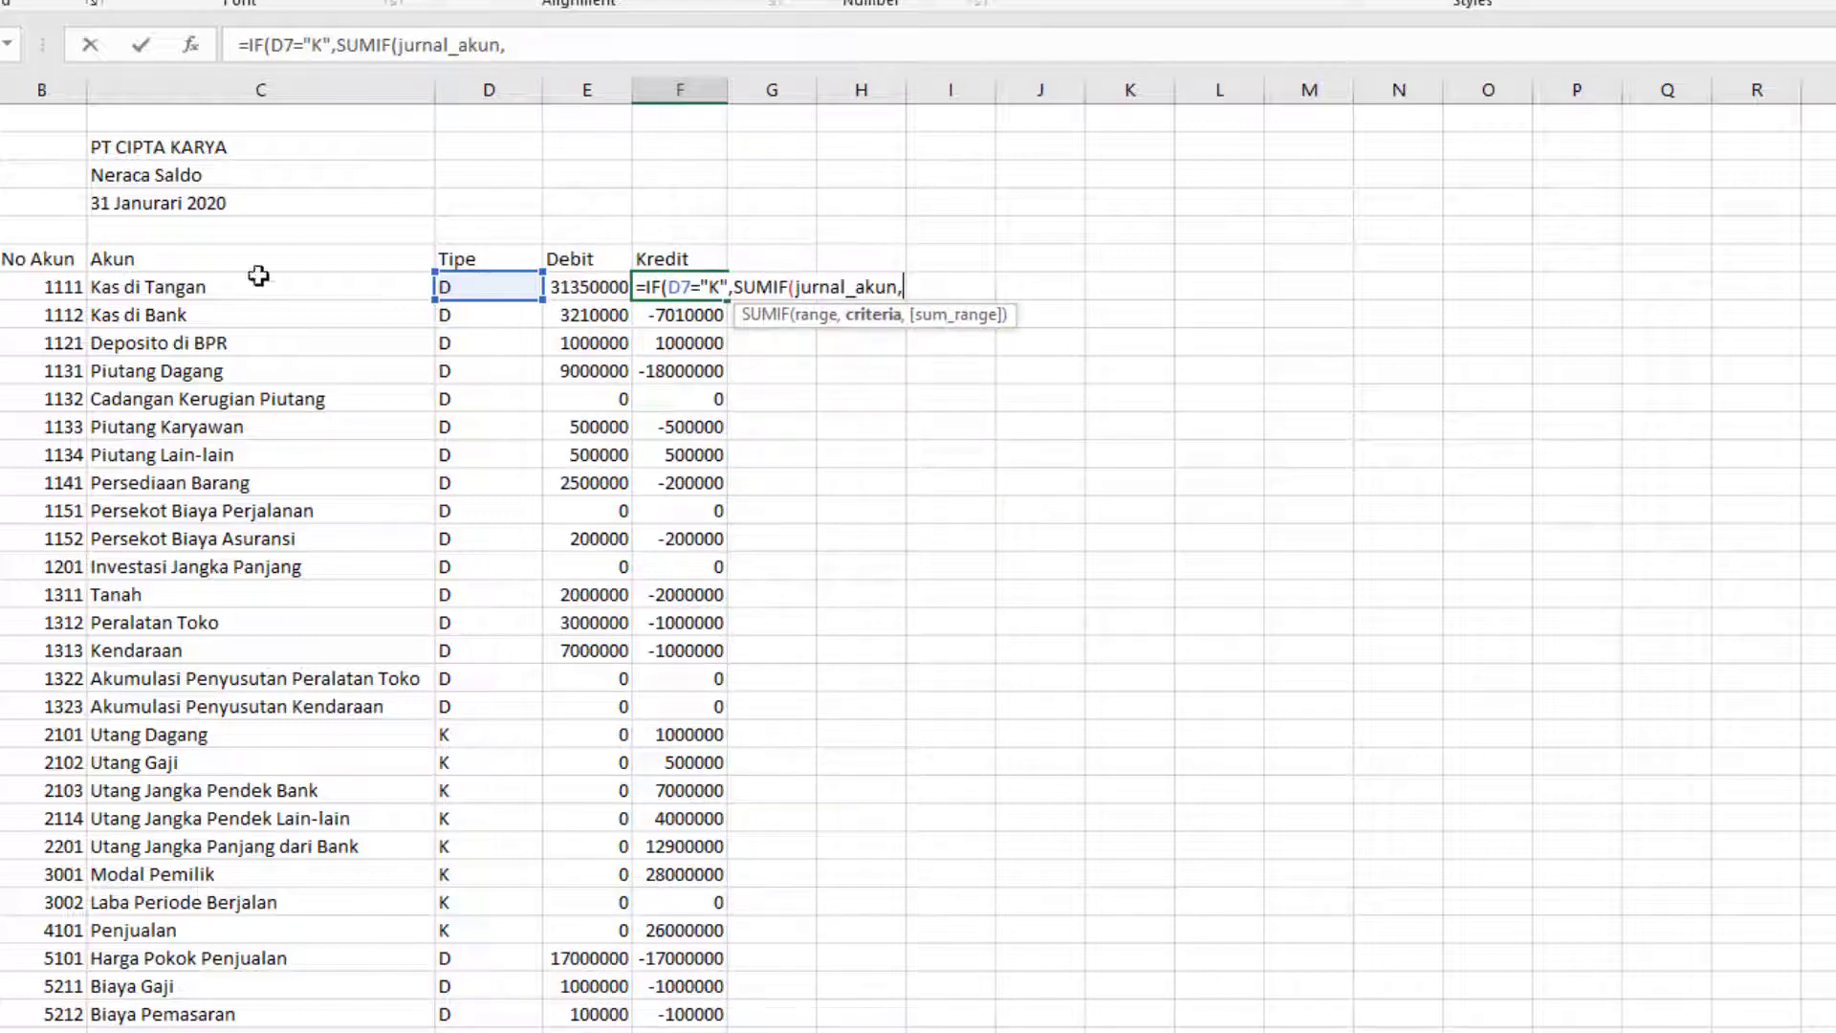
pyautogui.click(59, 287)
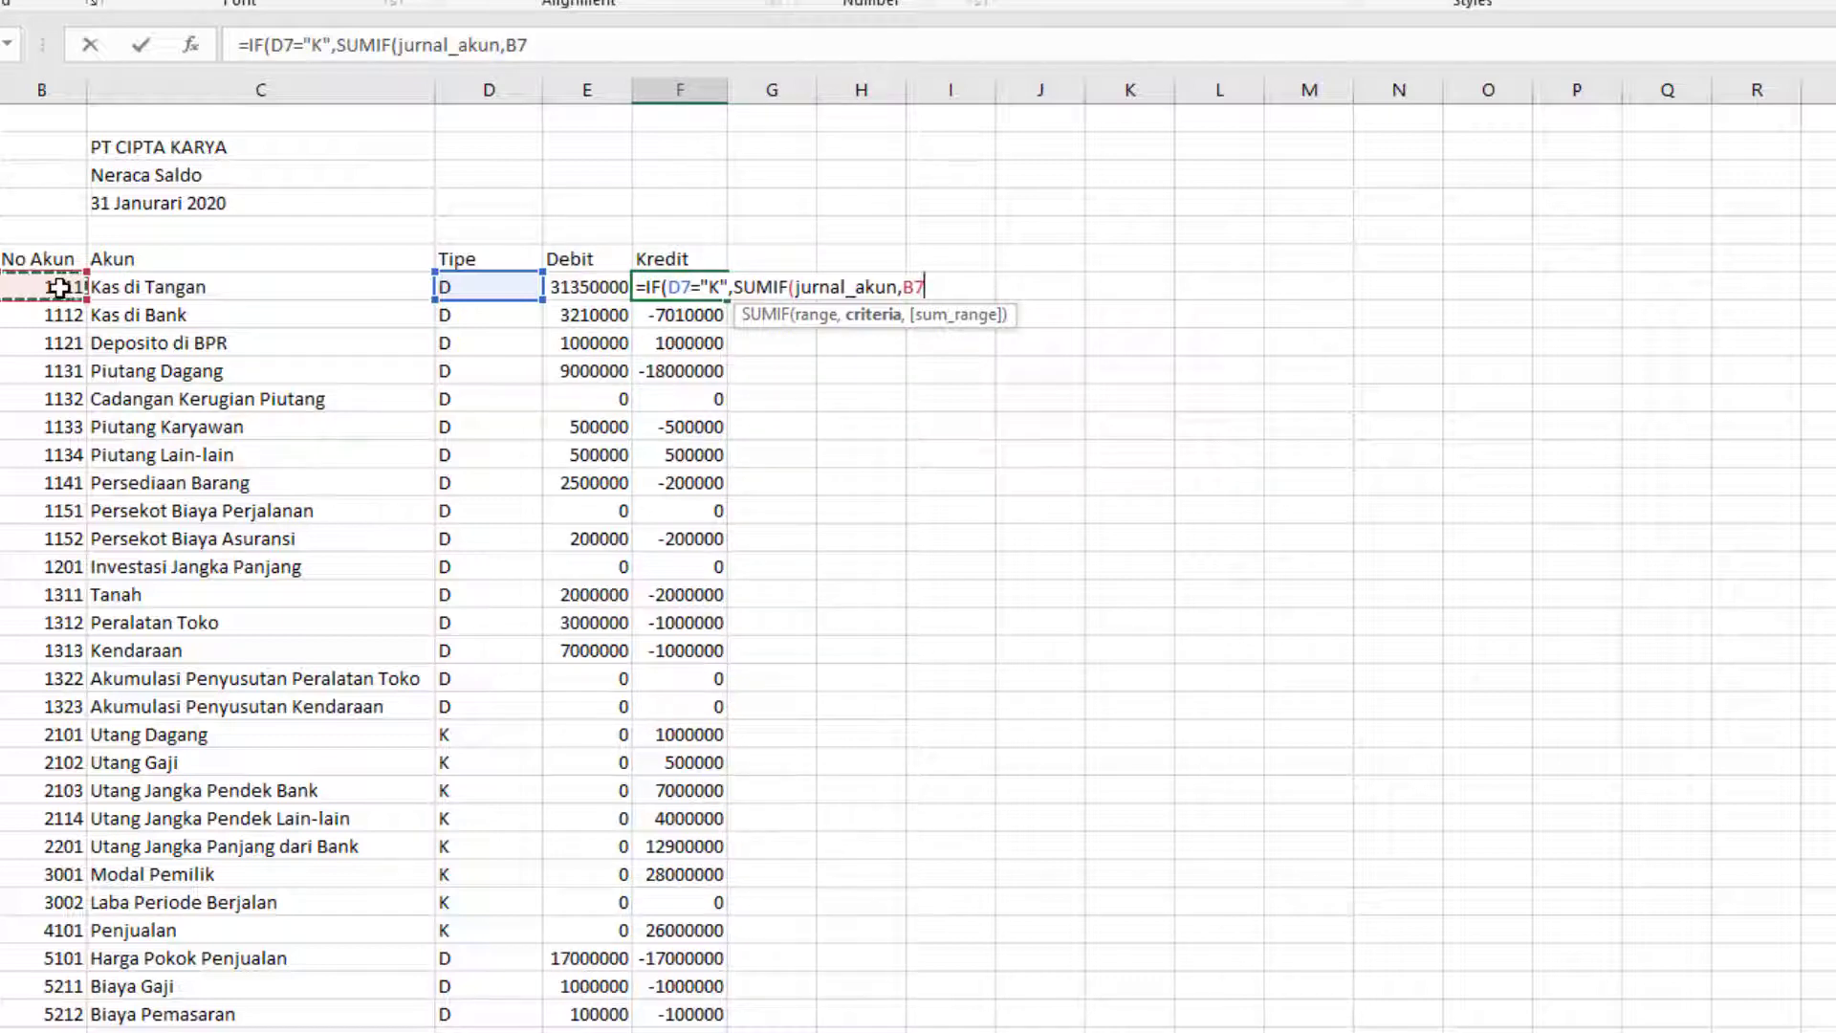
pyautogui.write(',')
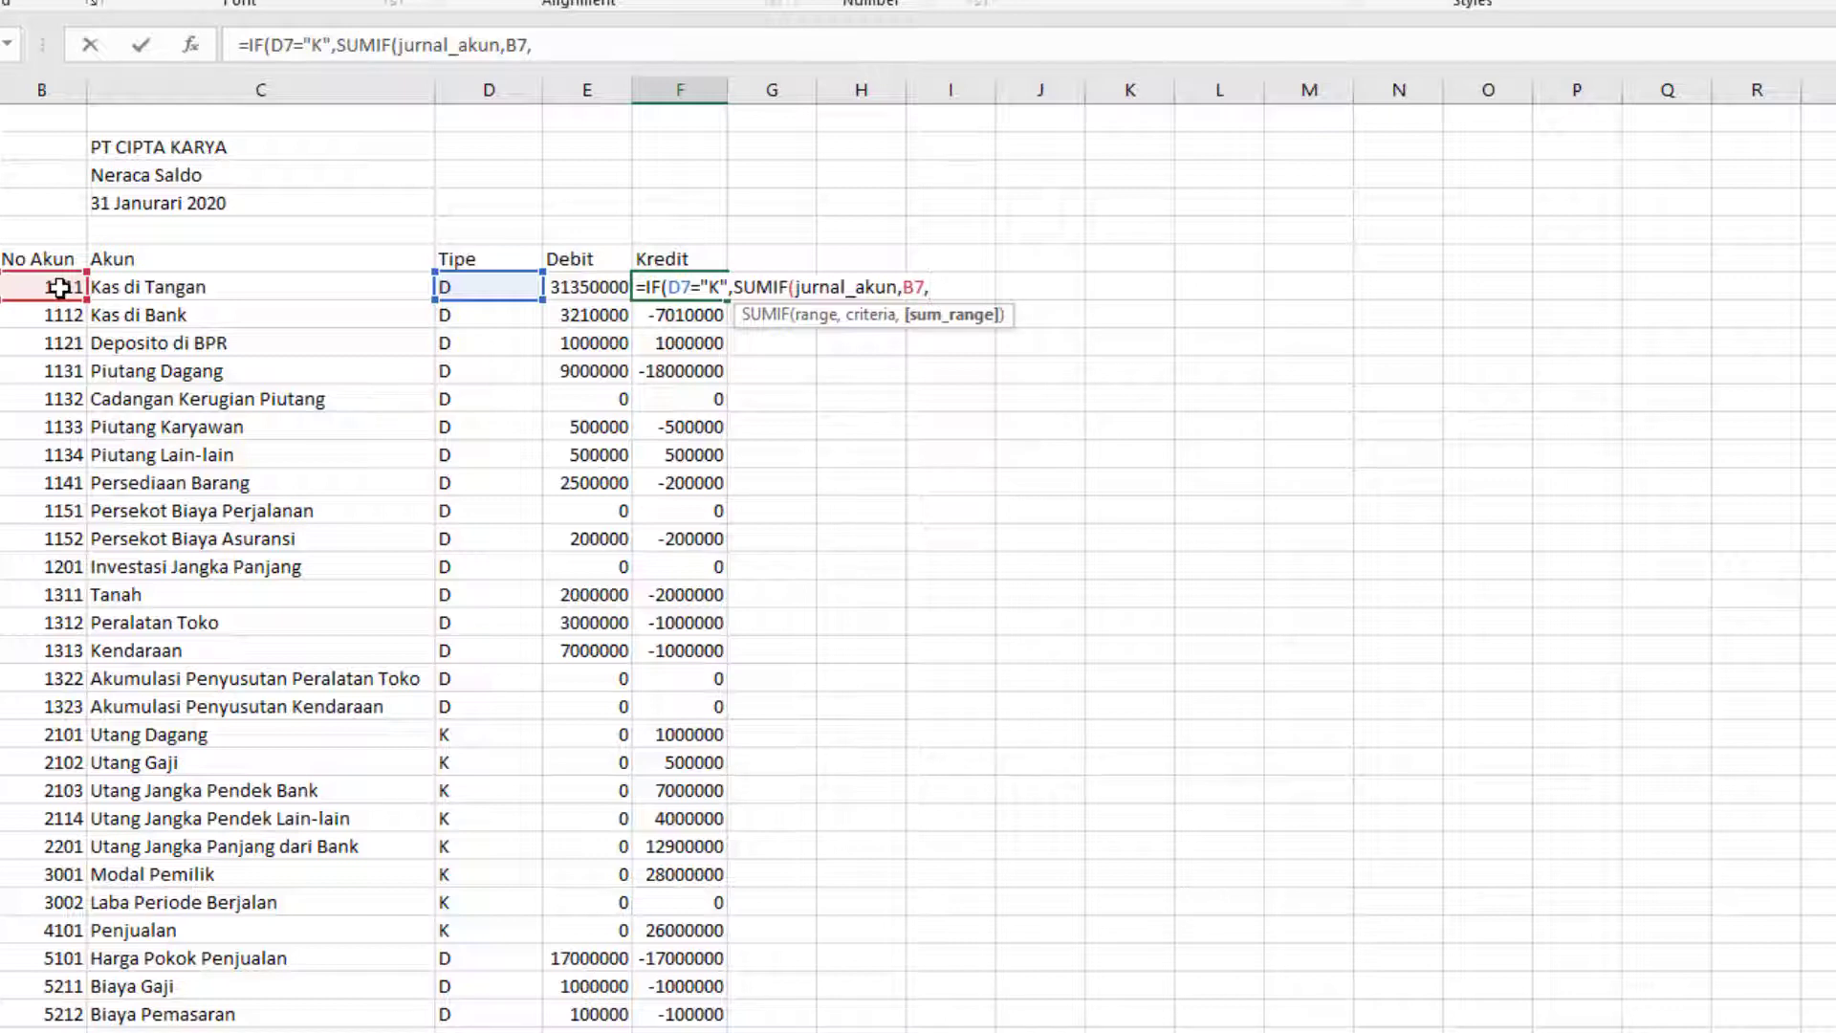
# Step: Use jurnal_kredit as the sum range of the first SUMIF in F7 and close that function
pyautogui.write('jurn')
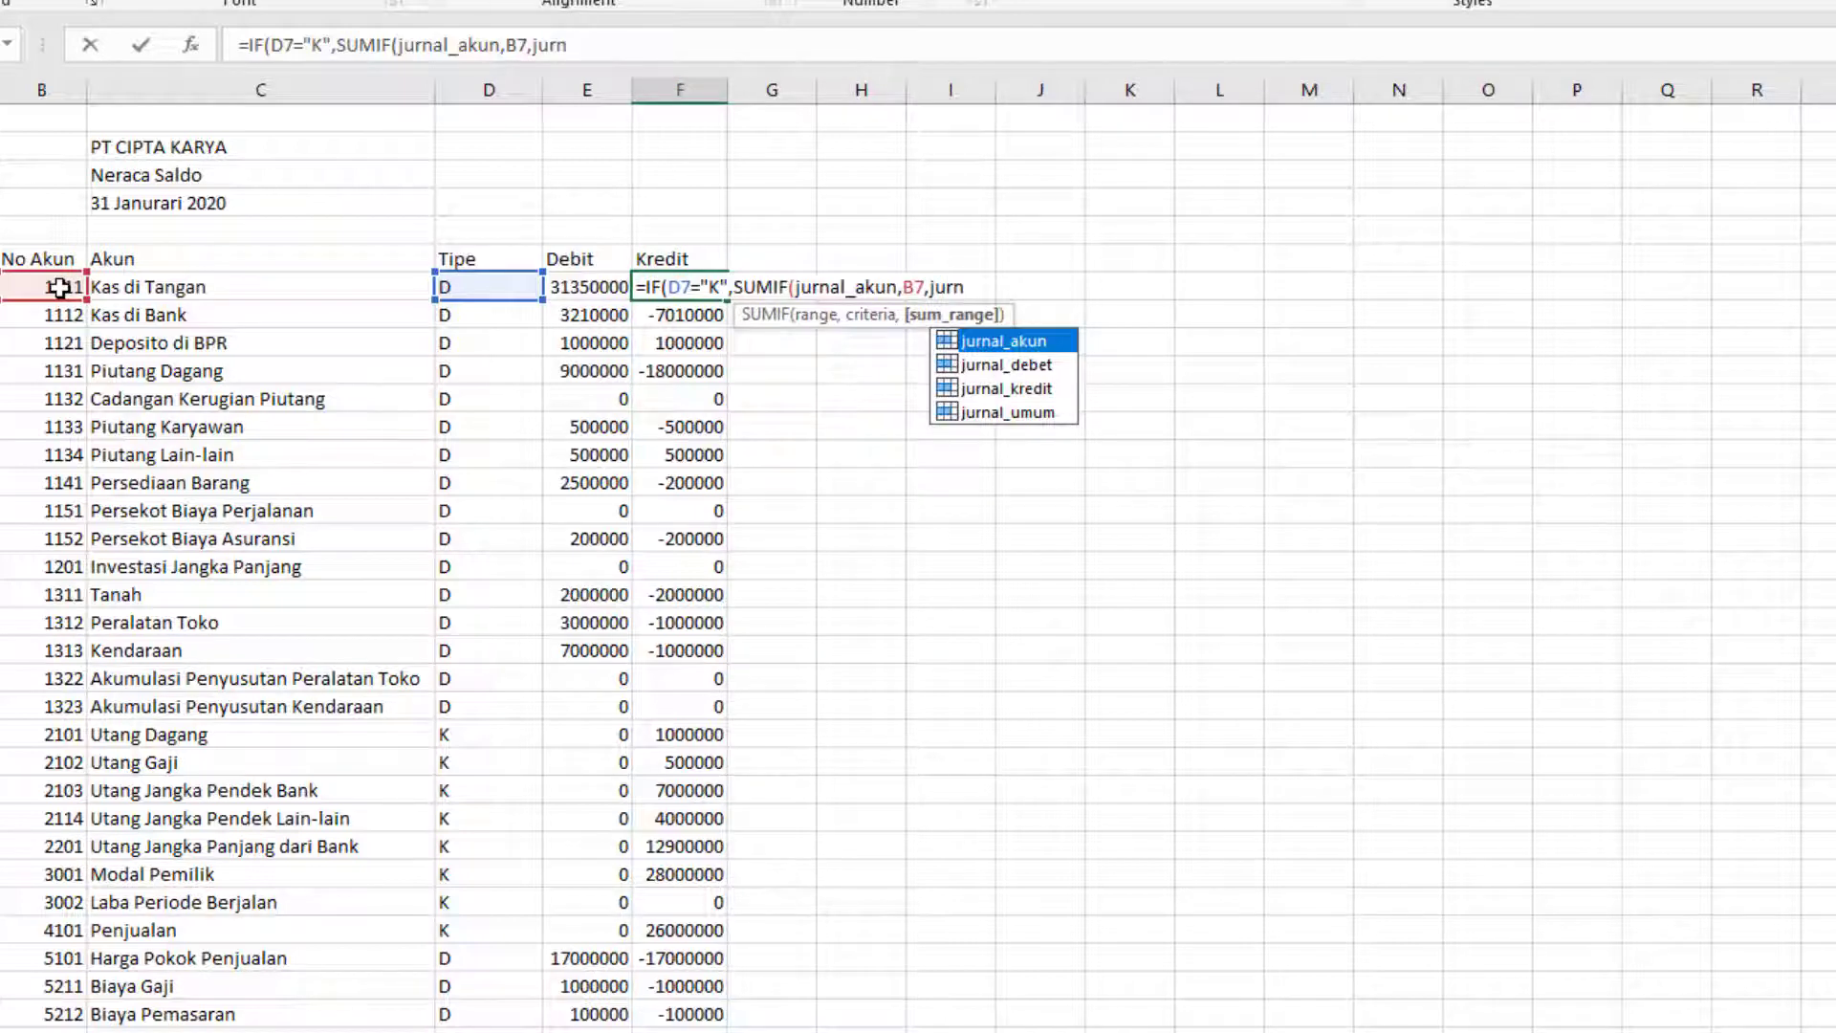
pyautogui.press('Down')
pyautogui.press('Down')
pyautogui.press('Return')
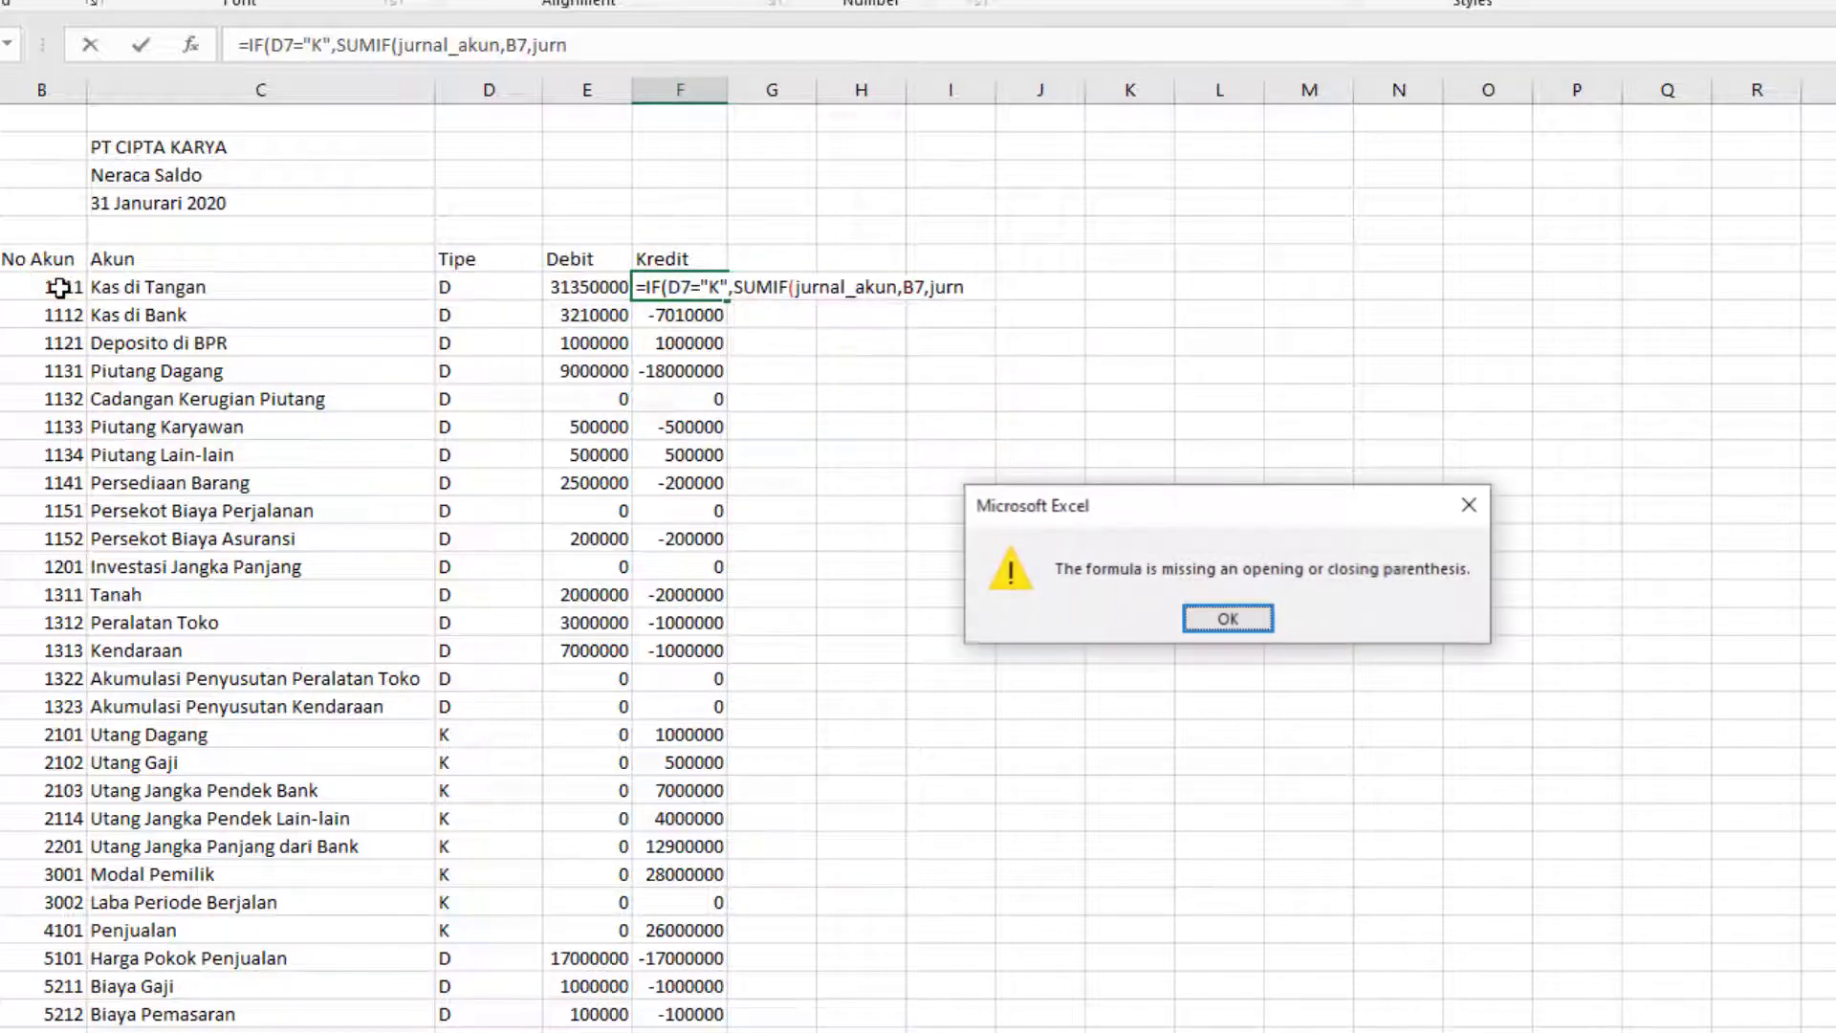
pyautogui.click(1225, 620)
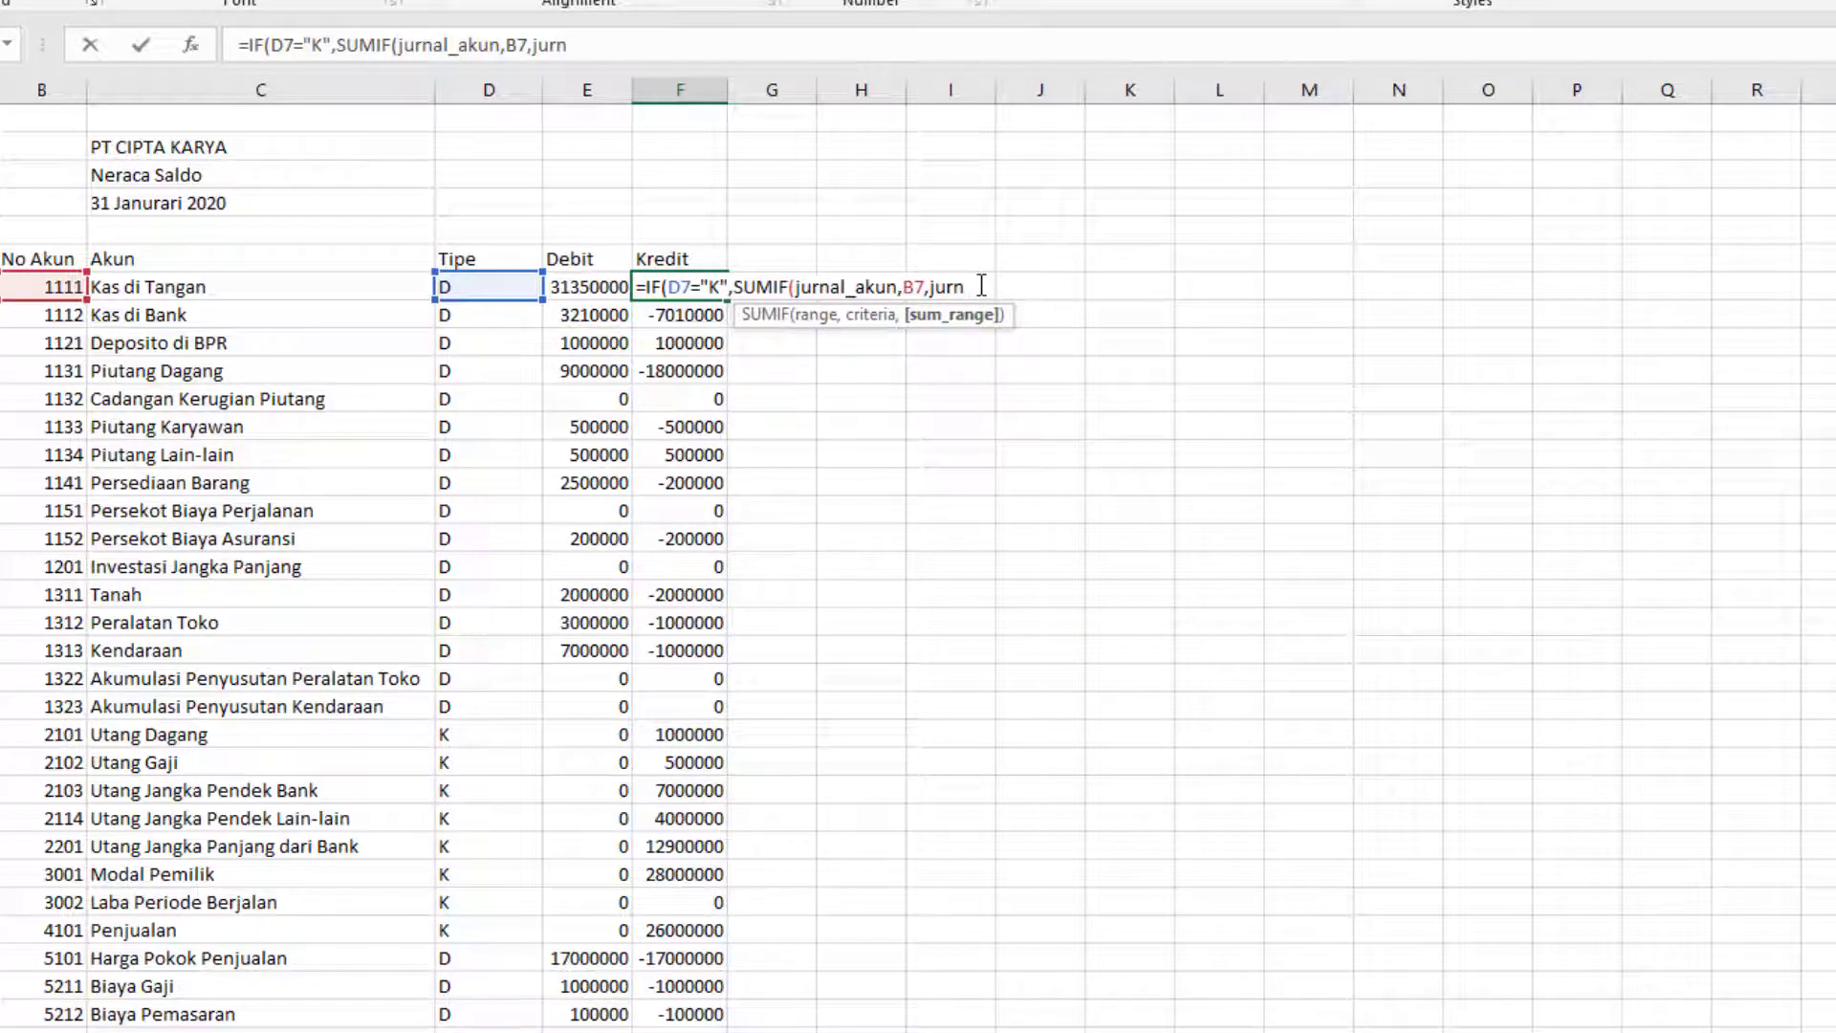
pyautogui.press('BackSpace')
pyautogui.press('Down')
pyautogui.press('Down')
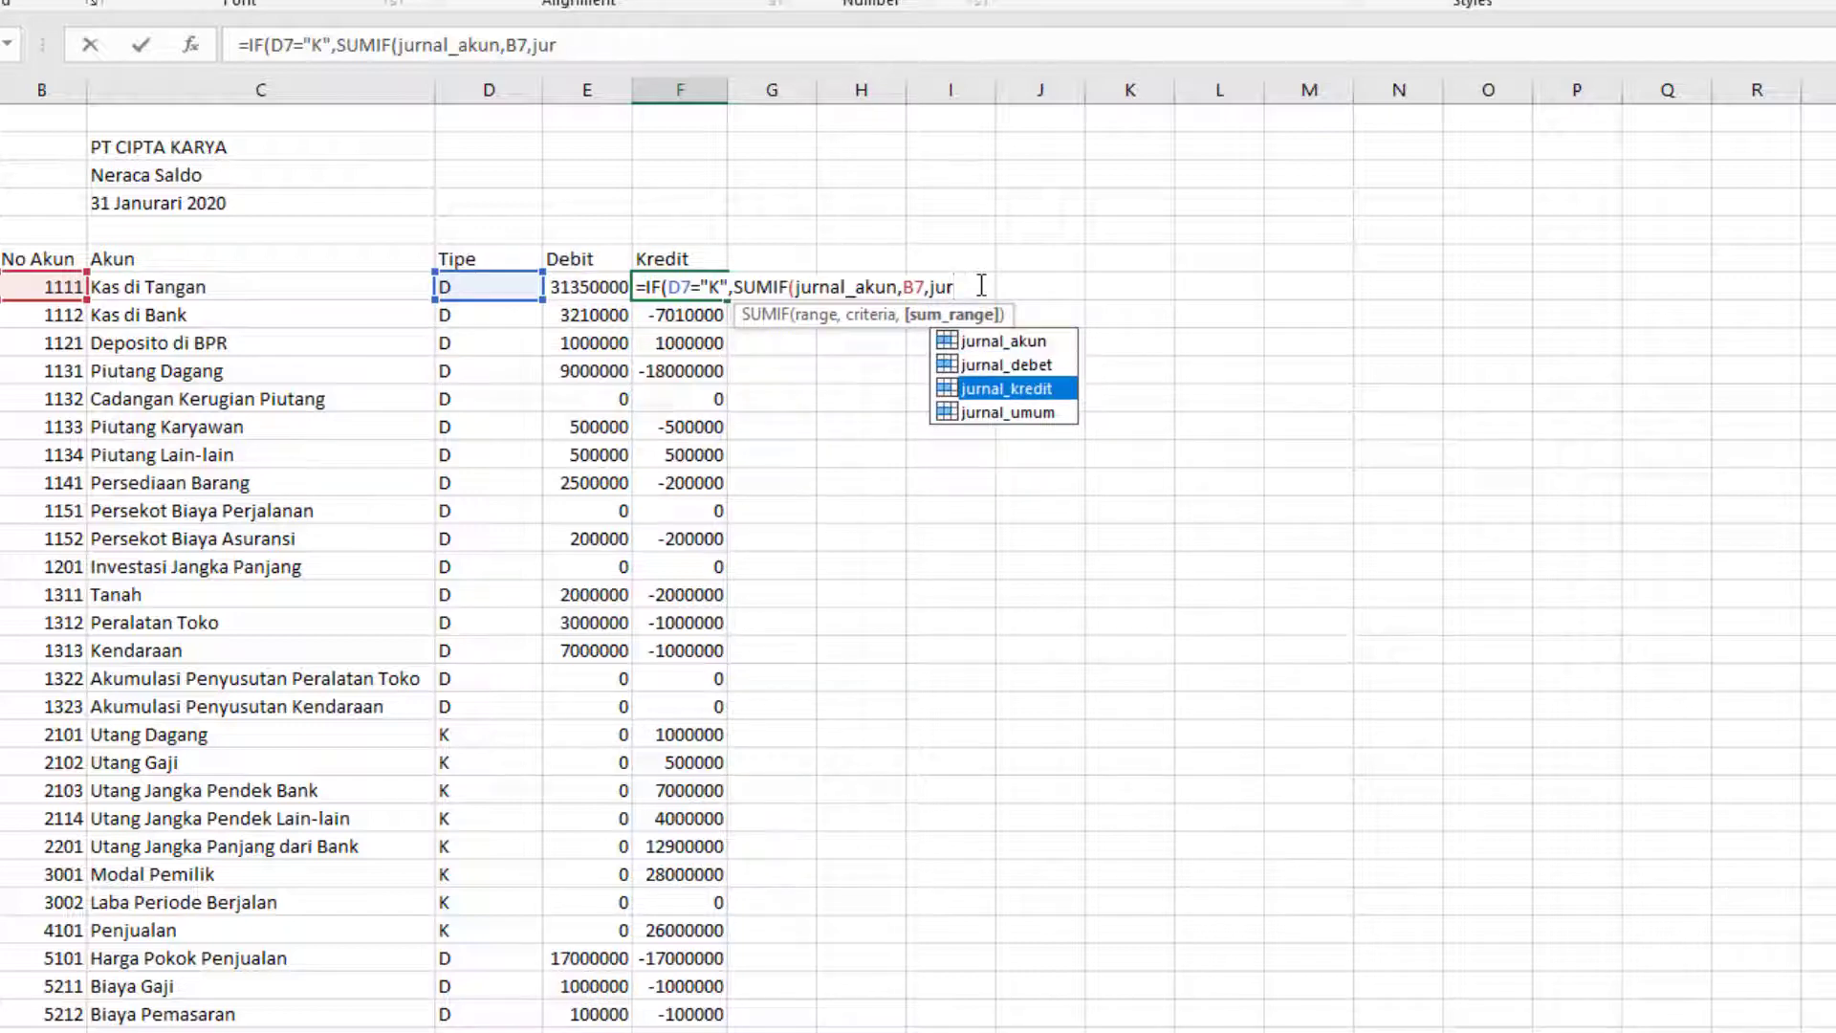
pyautogui.press('Tab')
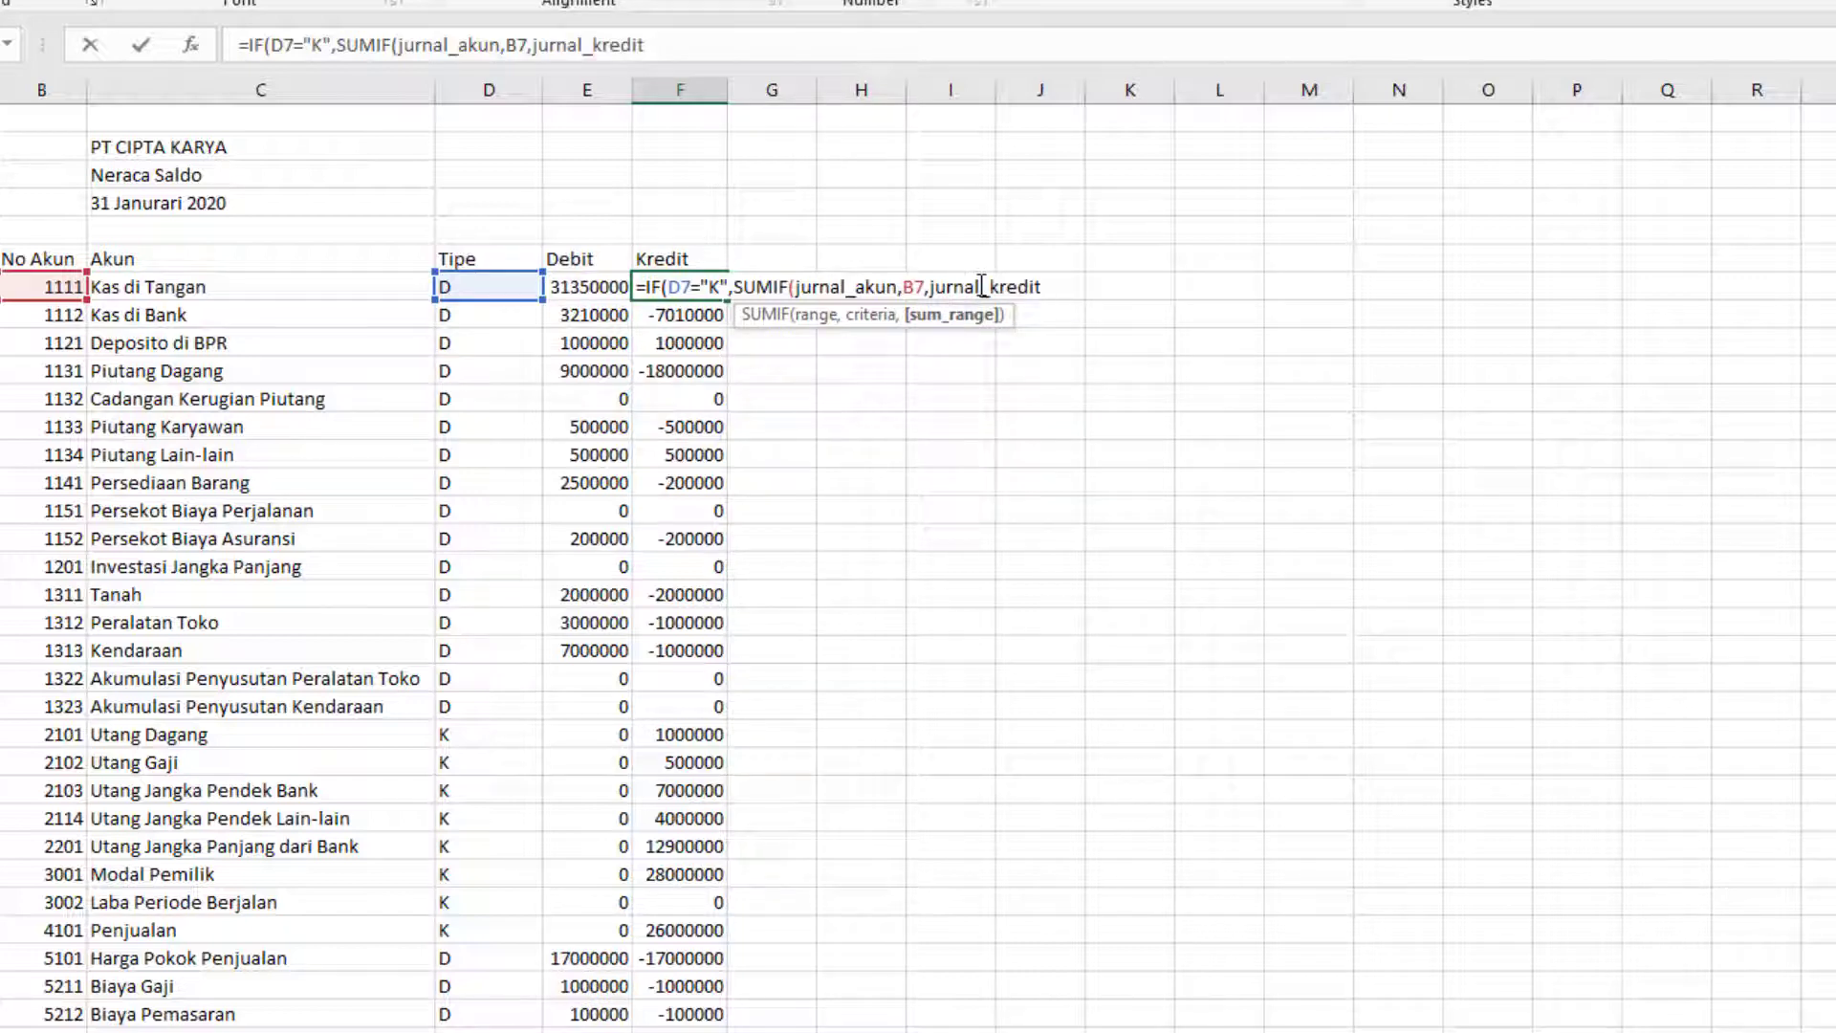
pyautogui.write(')')
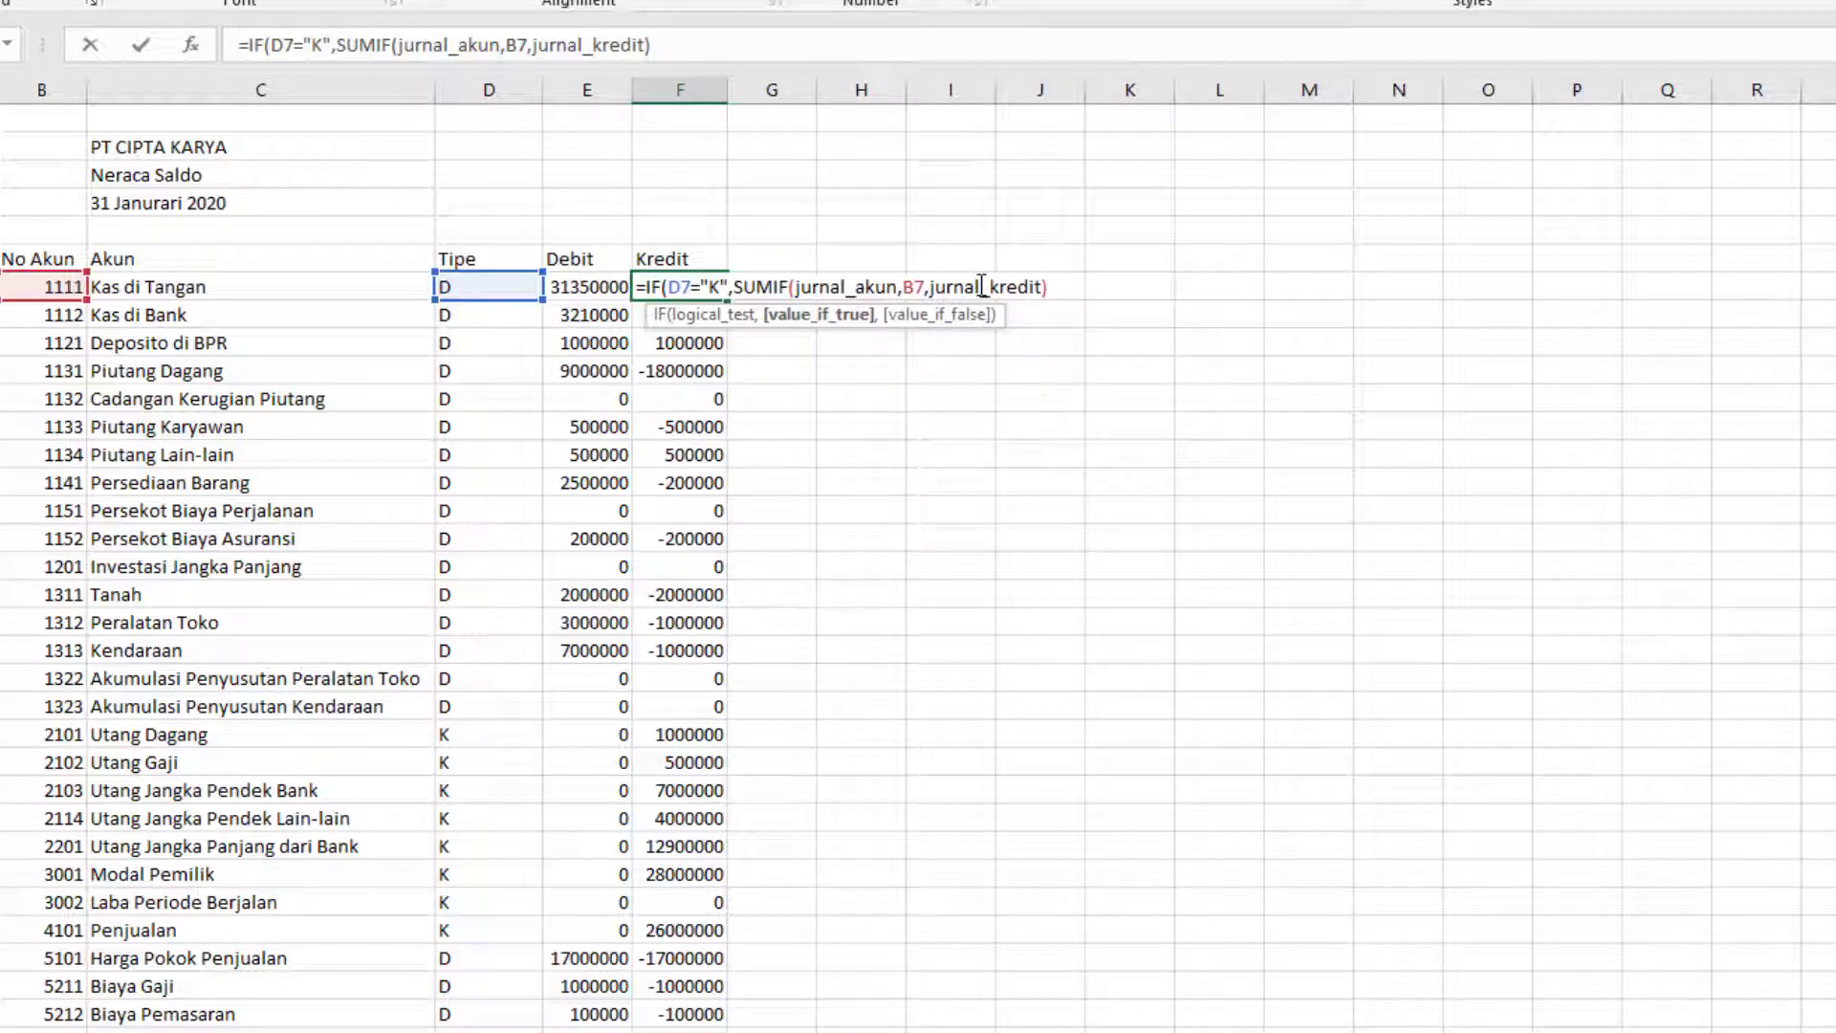
# Step: Add VLOOKUP(B7,akun,5,0) to the SUMIF in the F7 formula
pyautogui.write('+vlo')
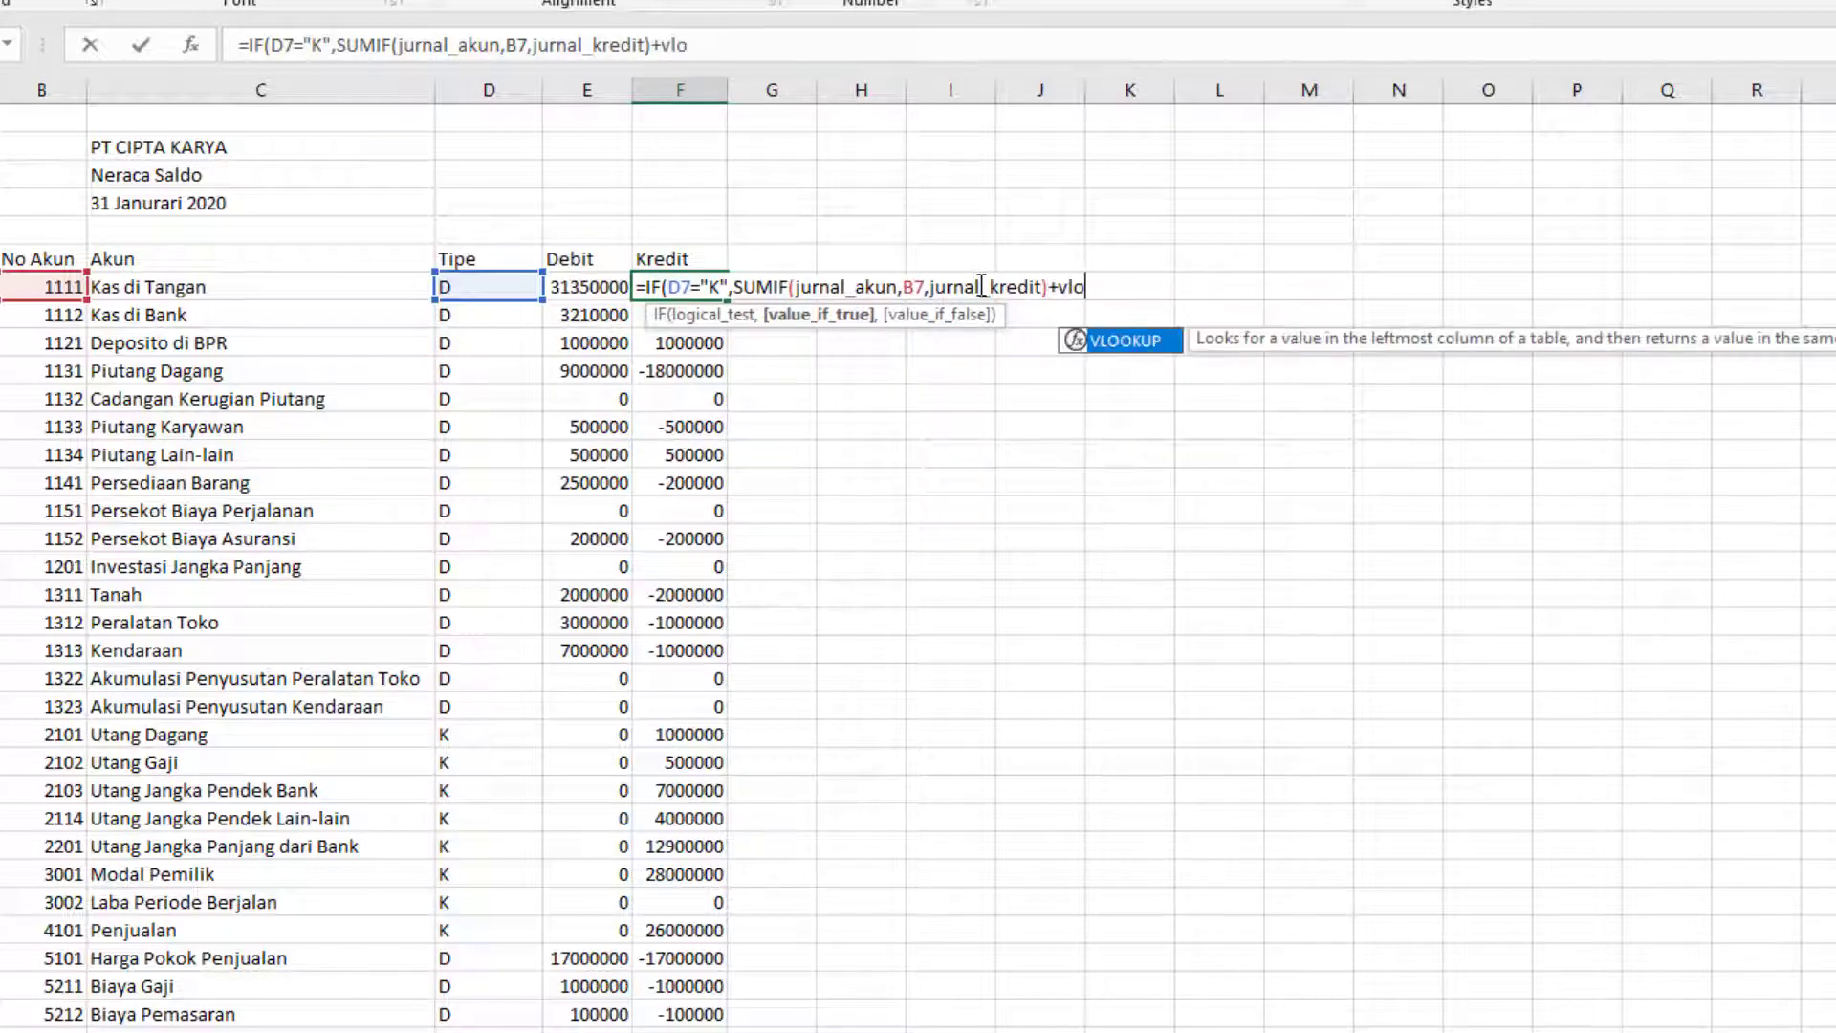
pyautogui.press('Tab')
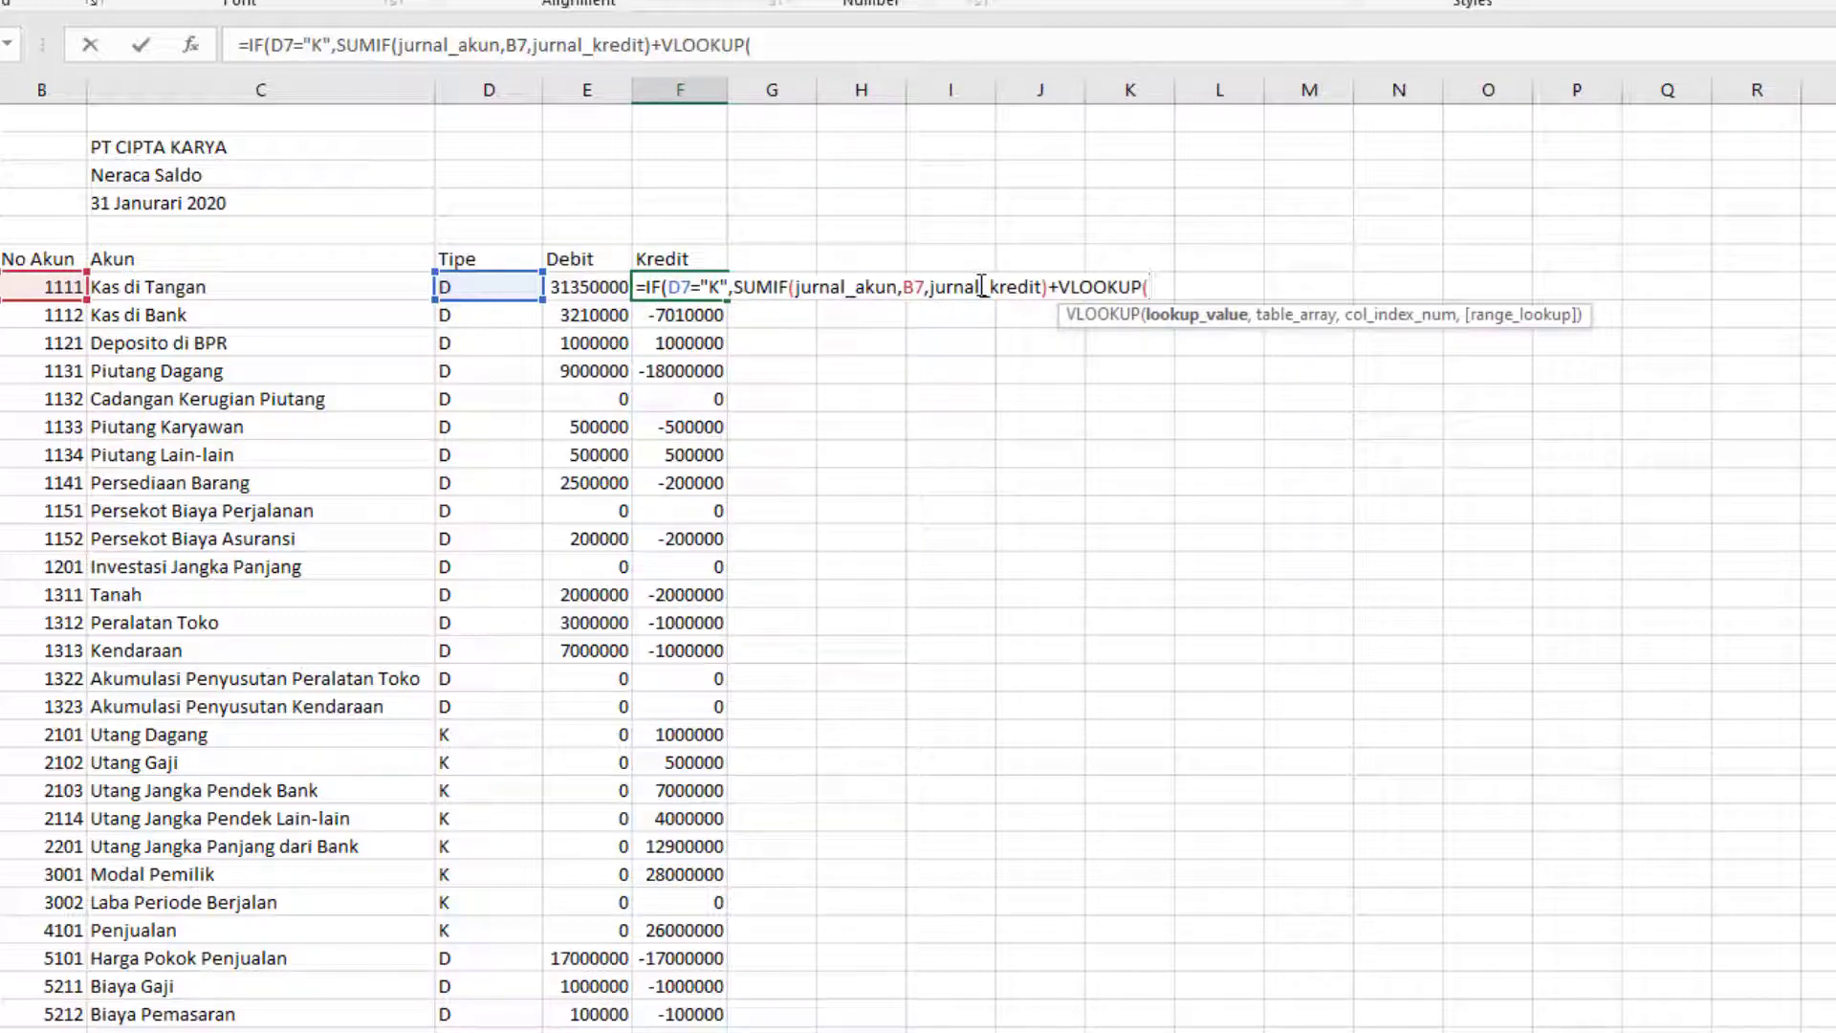
pyautogui.click(53, 287)
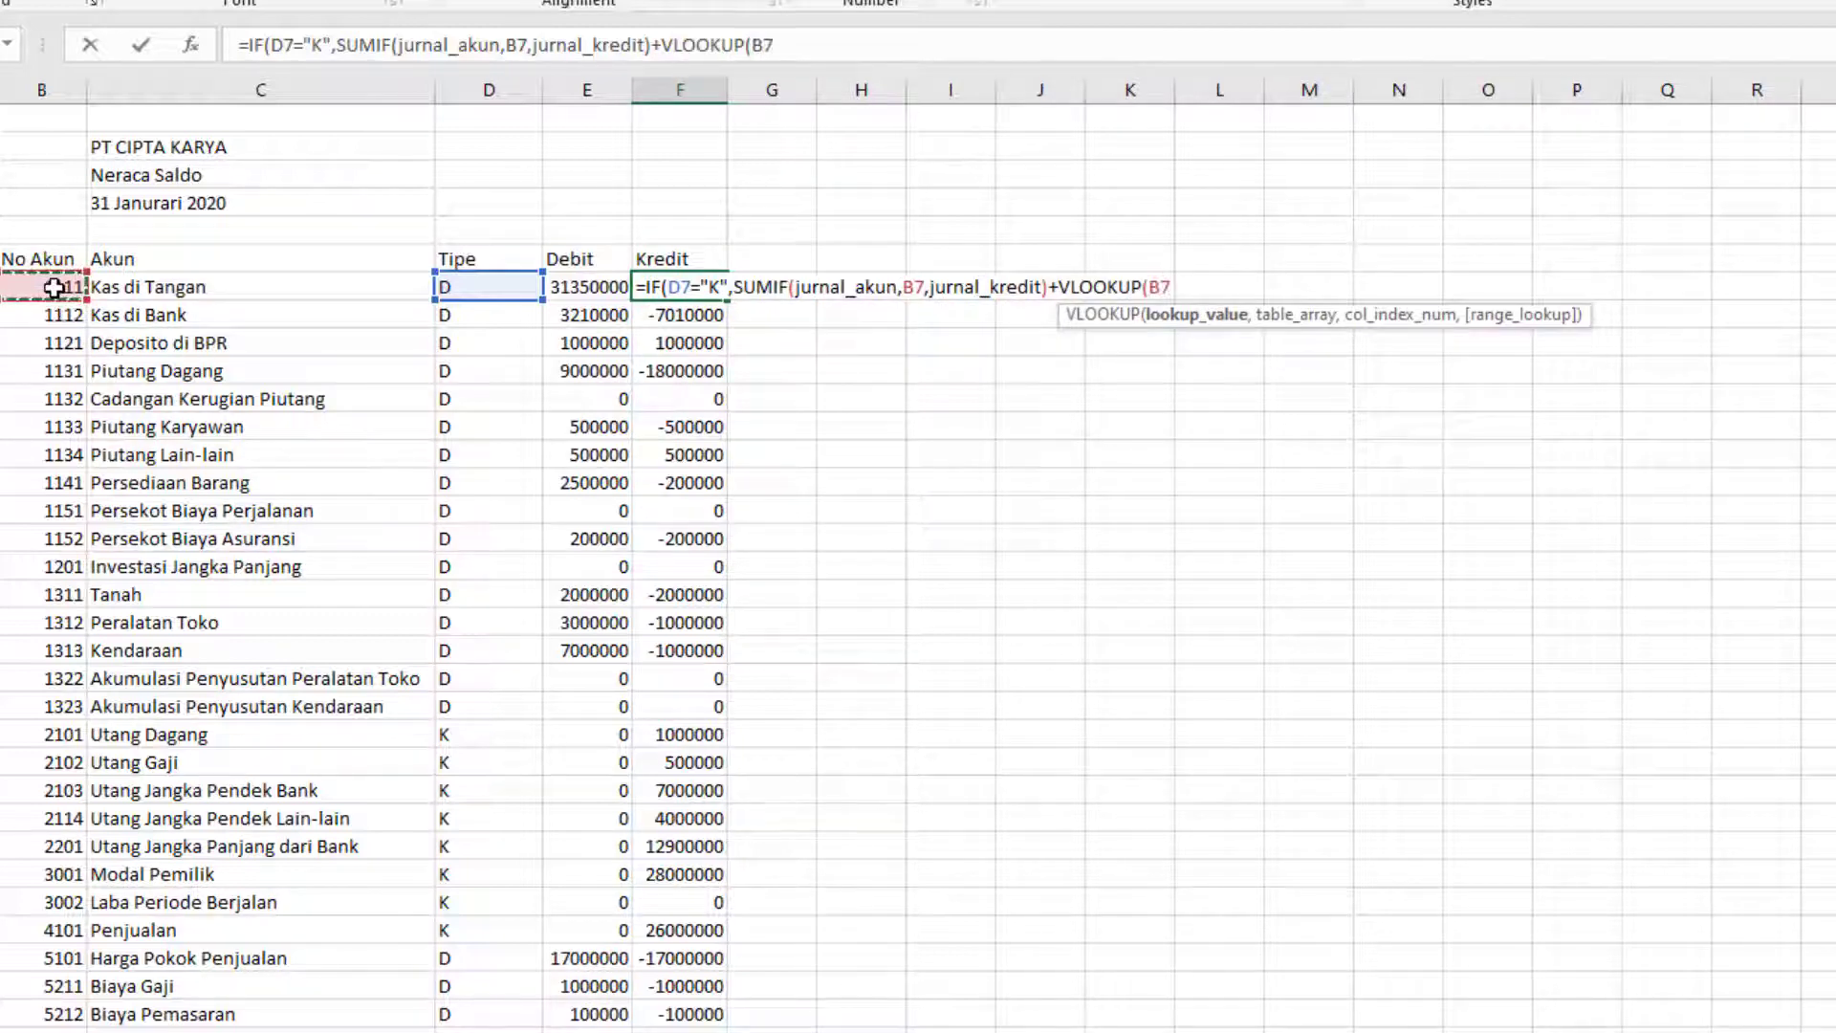
pyautogui.write(',')
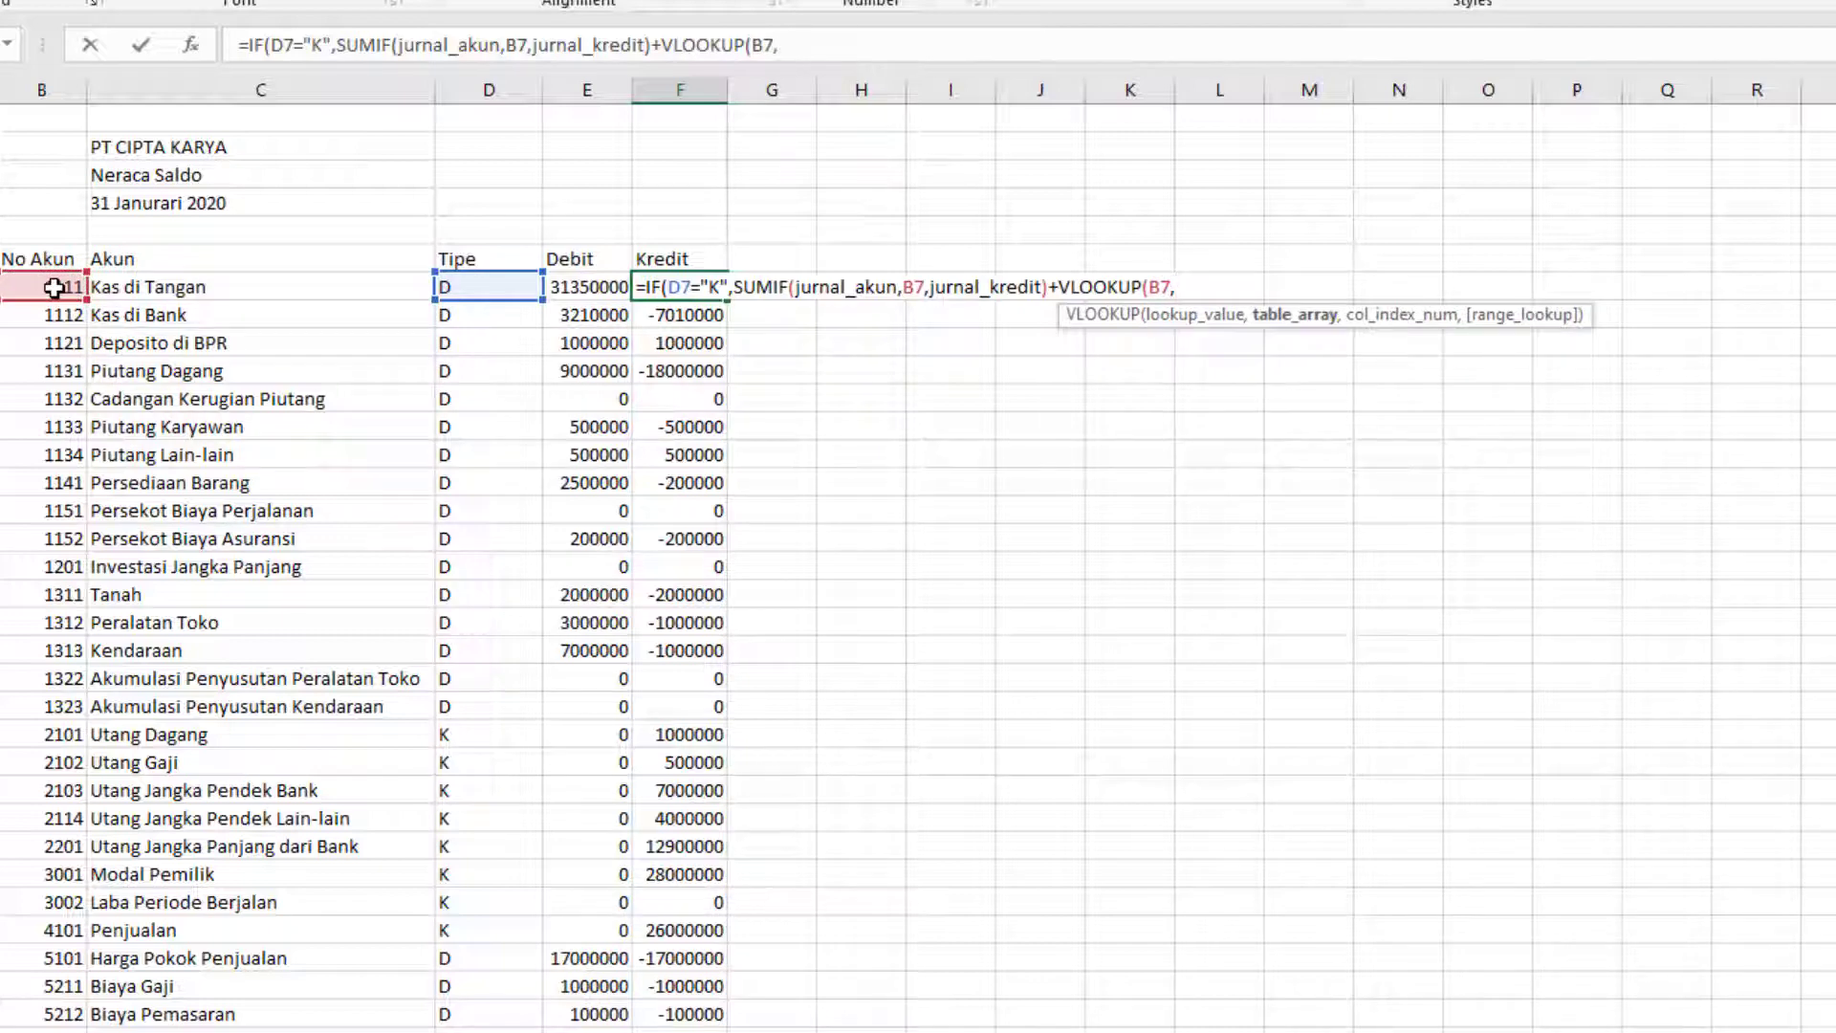
pyautogui.write('a')
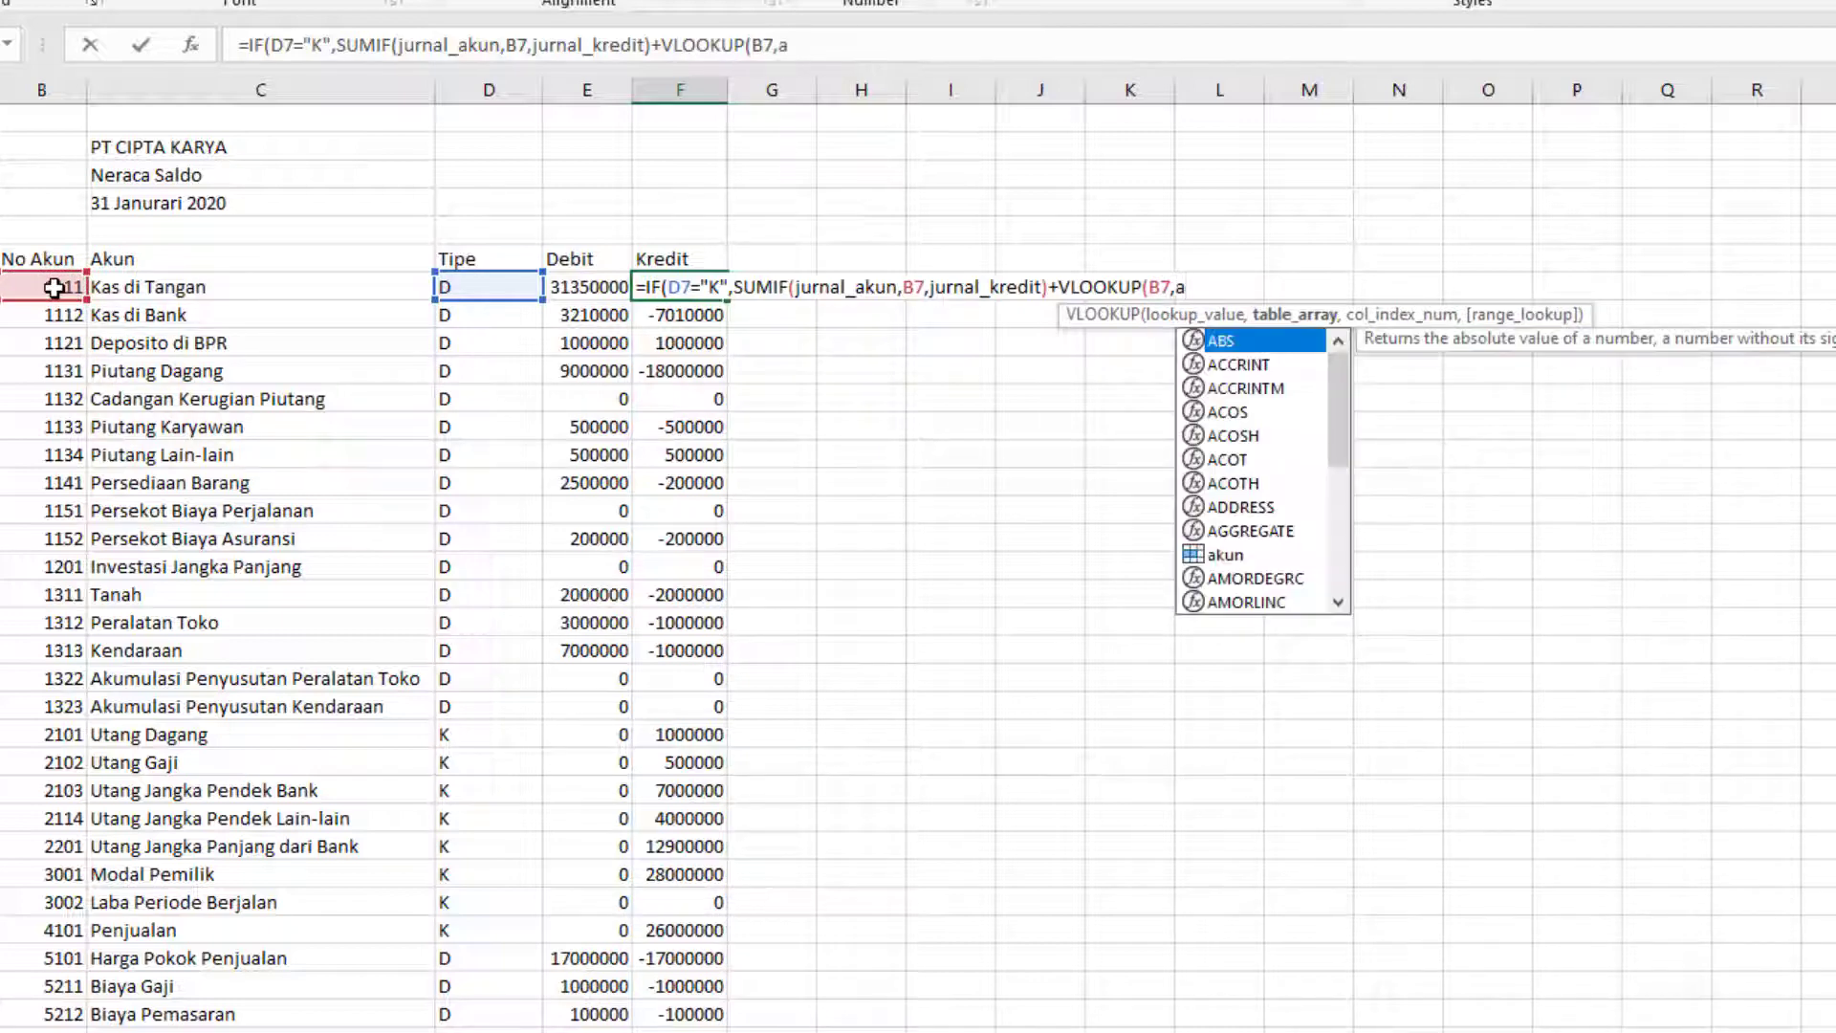
pyautogui.write('aku')
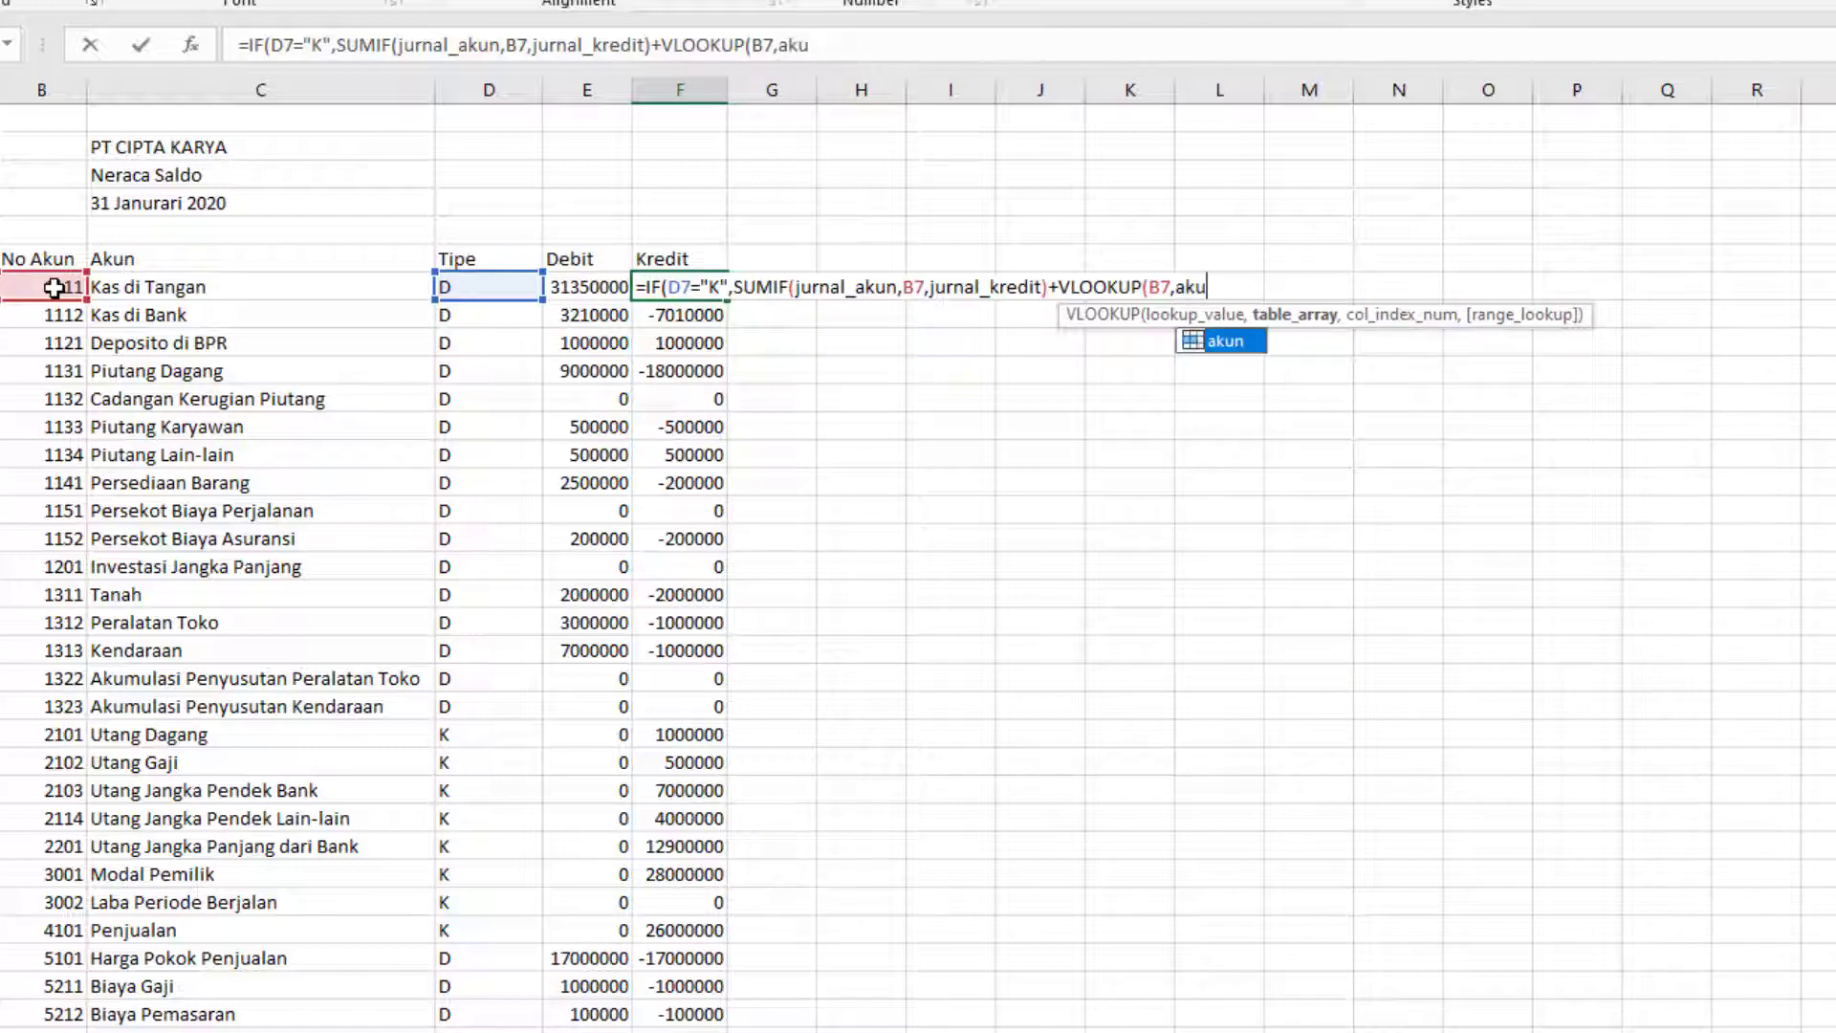
pyautogui.write('n')
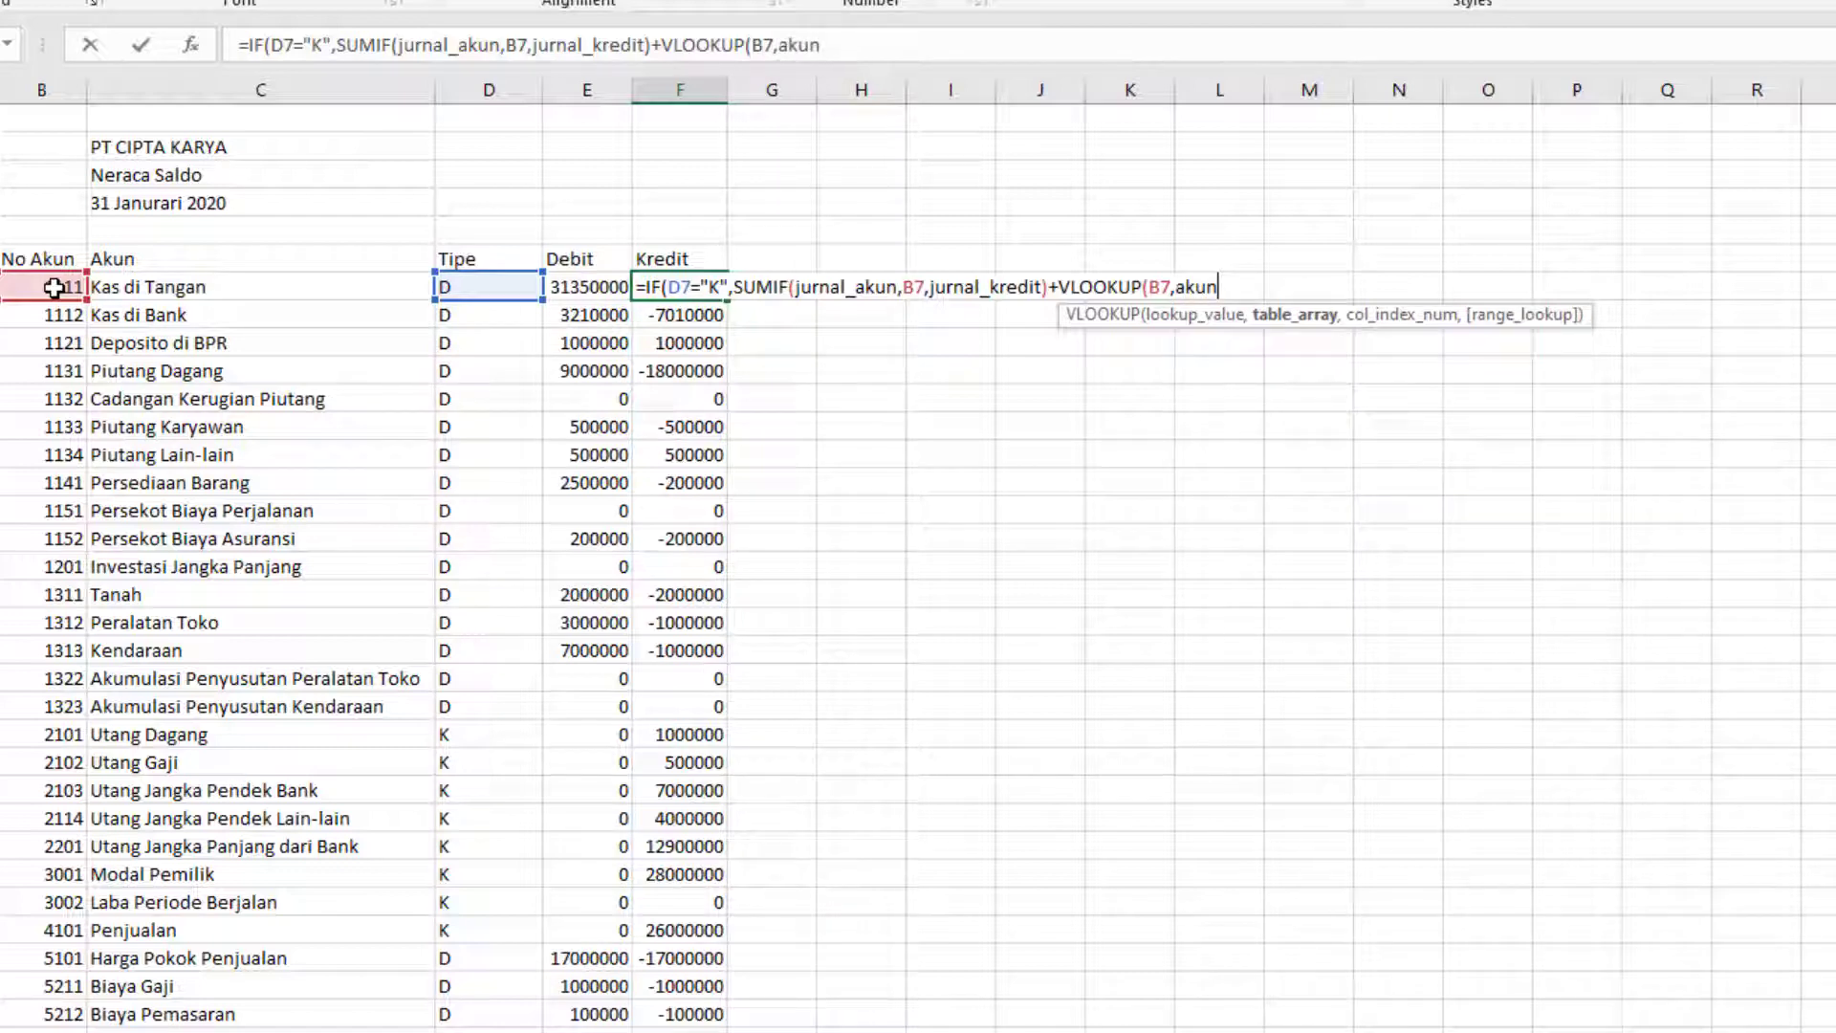
pyautogui.write(',5')
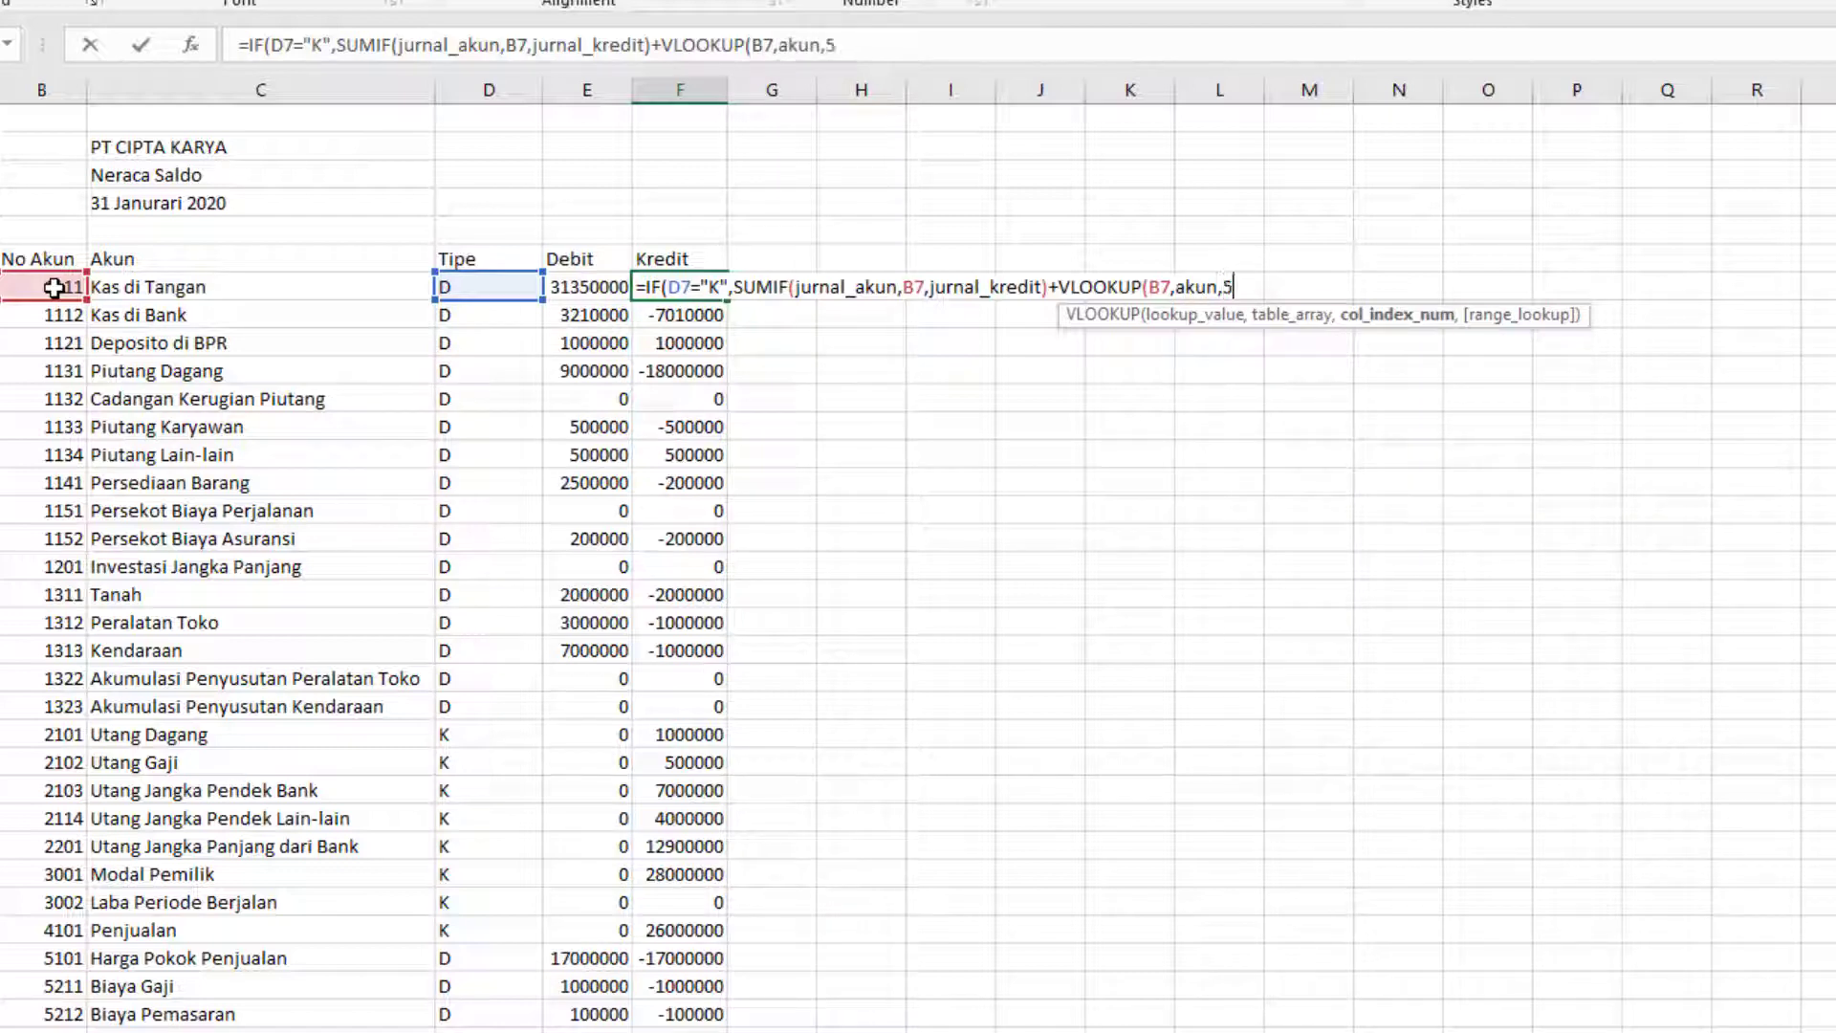
pyautogui.write(',0)')
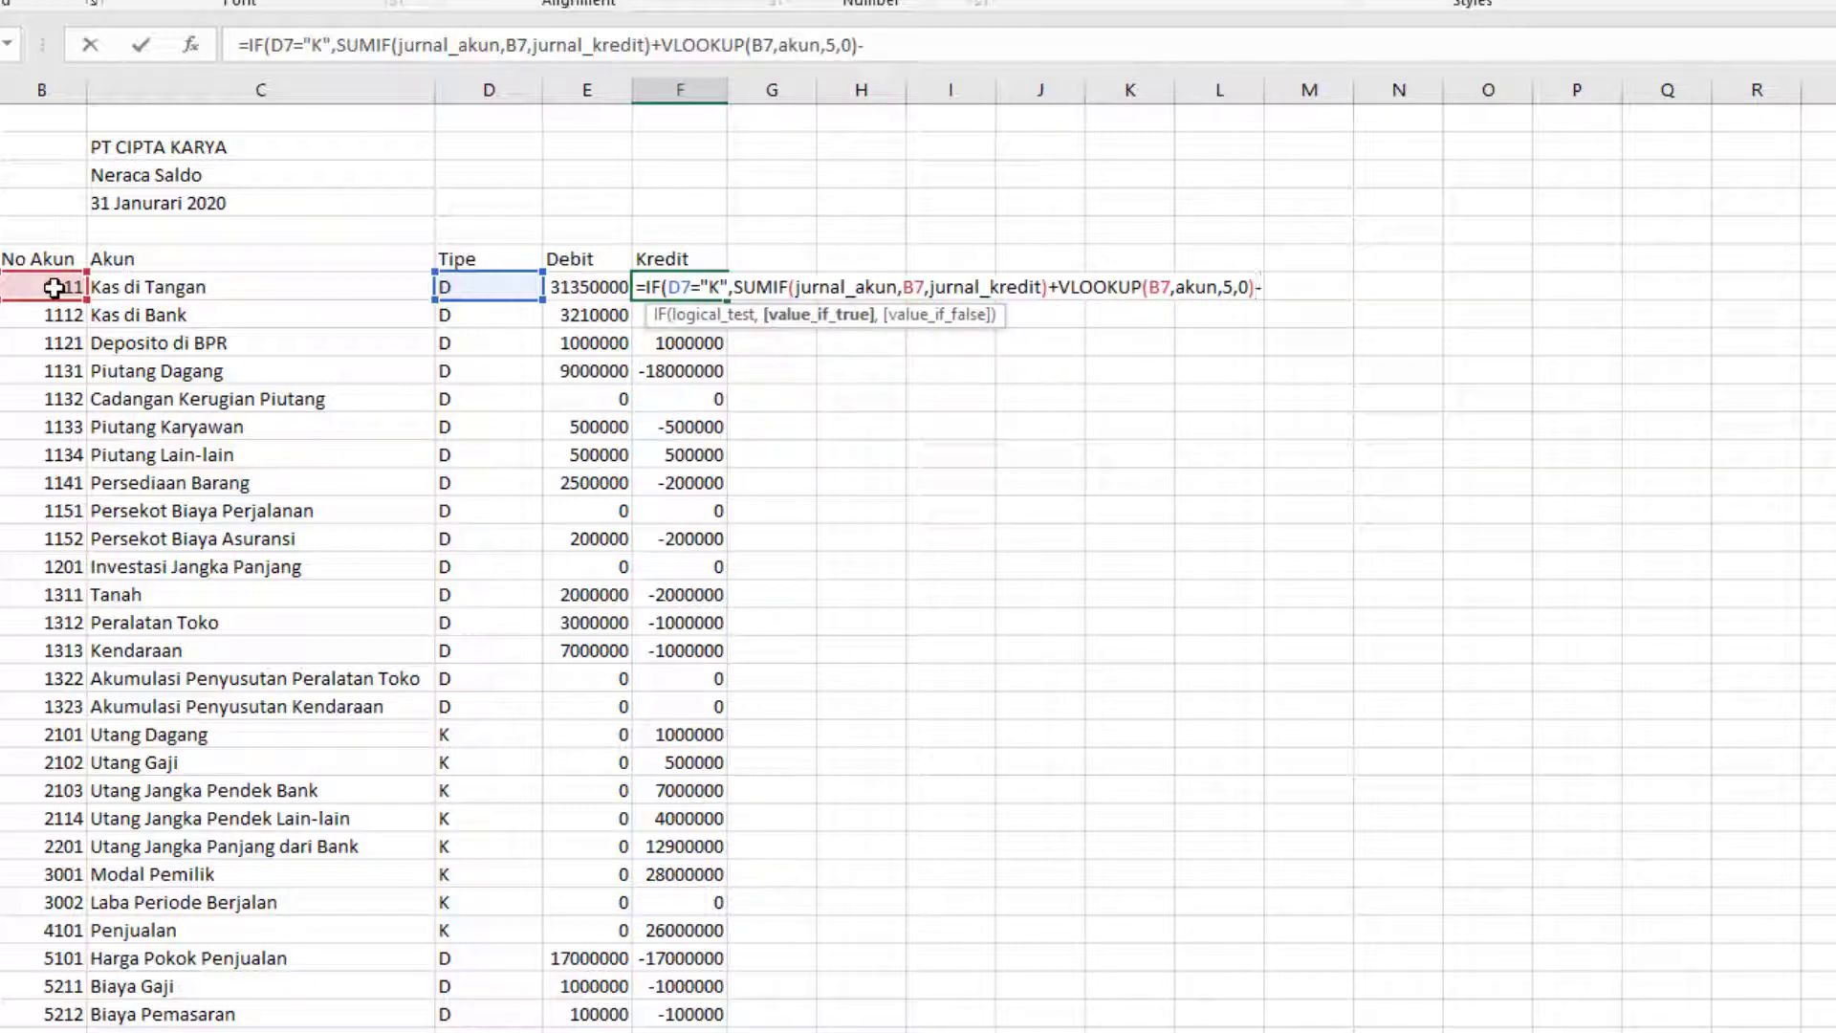
# Step: Subtract a second SUMIF in the F7 formula, with jurnal_akun as its range and B7 as its criterion
pyautogui.write('-SUM')
pyautogui.press('Down')
pyautogui.press('Tab')
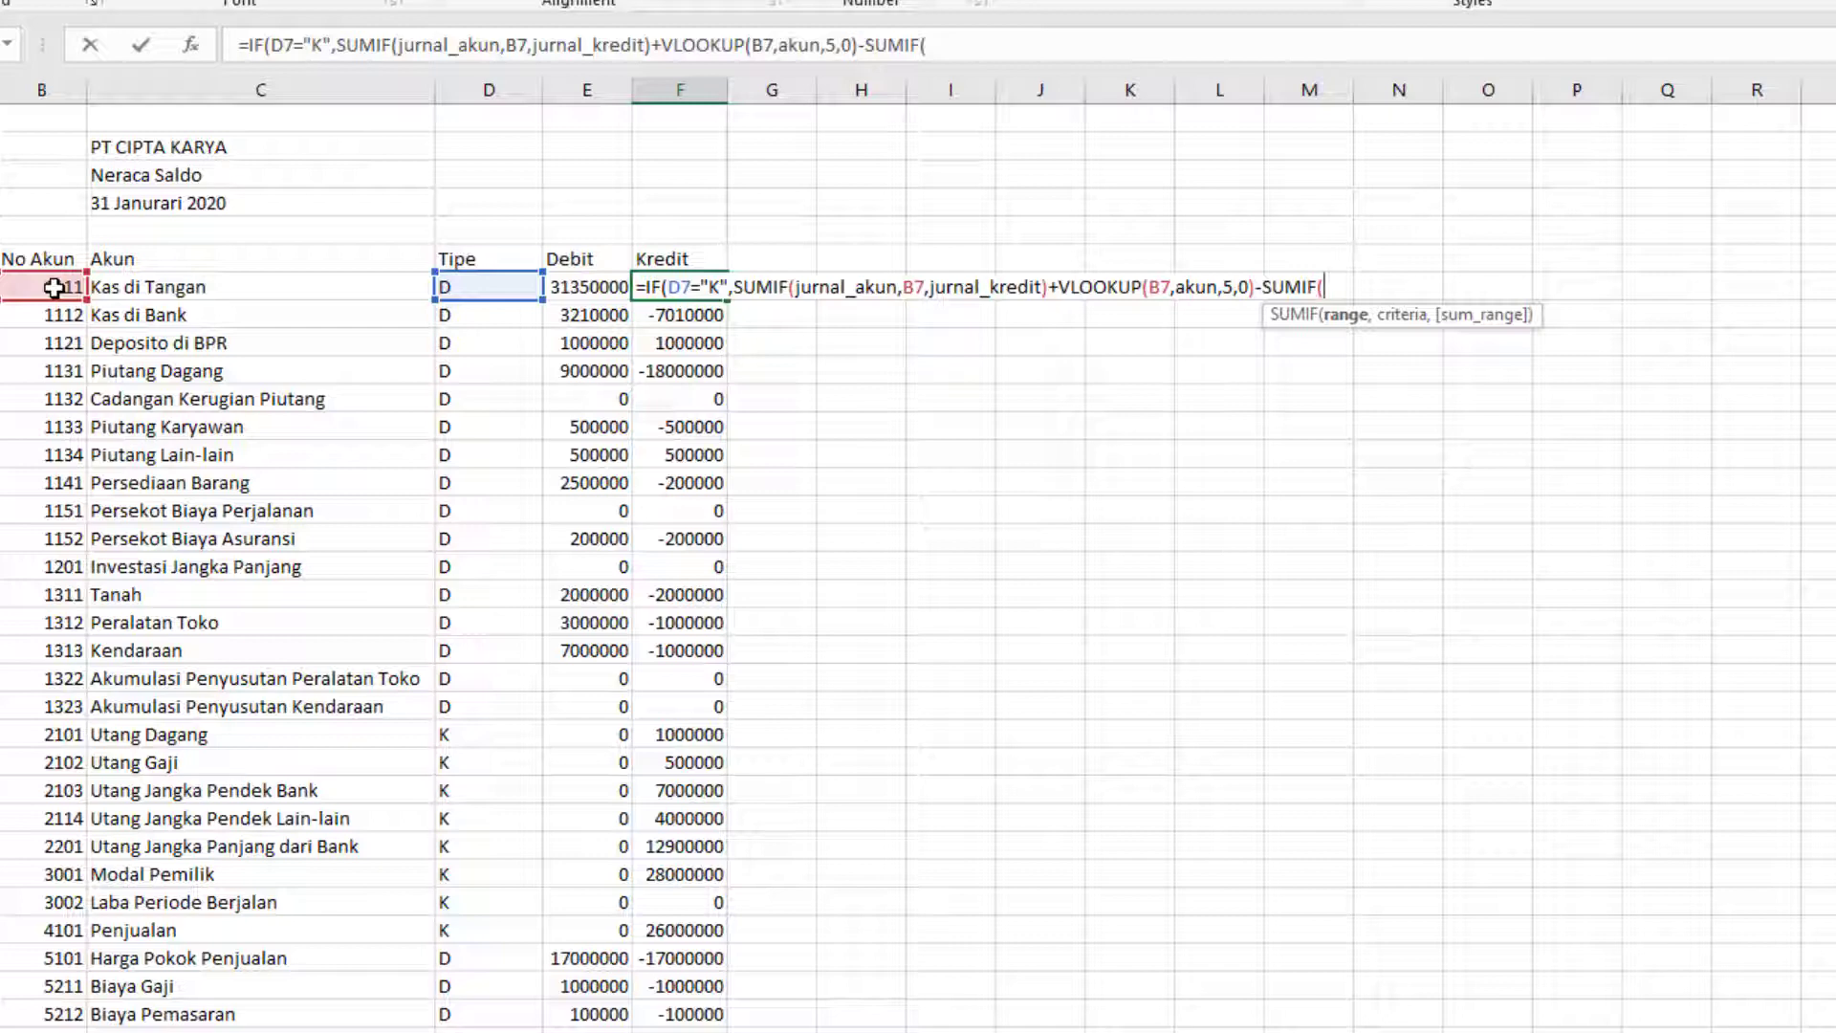
pyautogui.write('jun')
pyautogui.press('BackSpace')
pyautogui.write('r')
pyautogui.press('Tab')
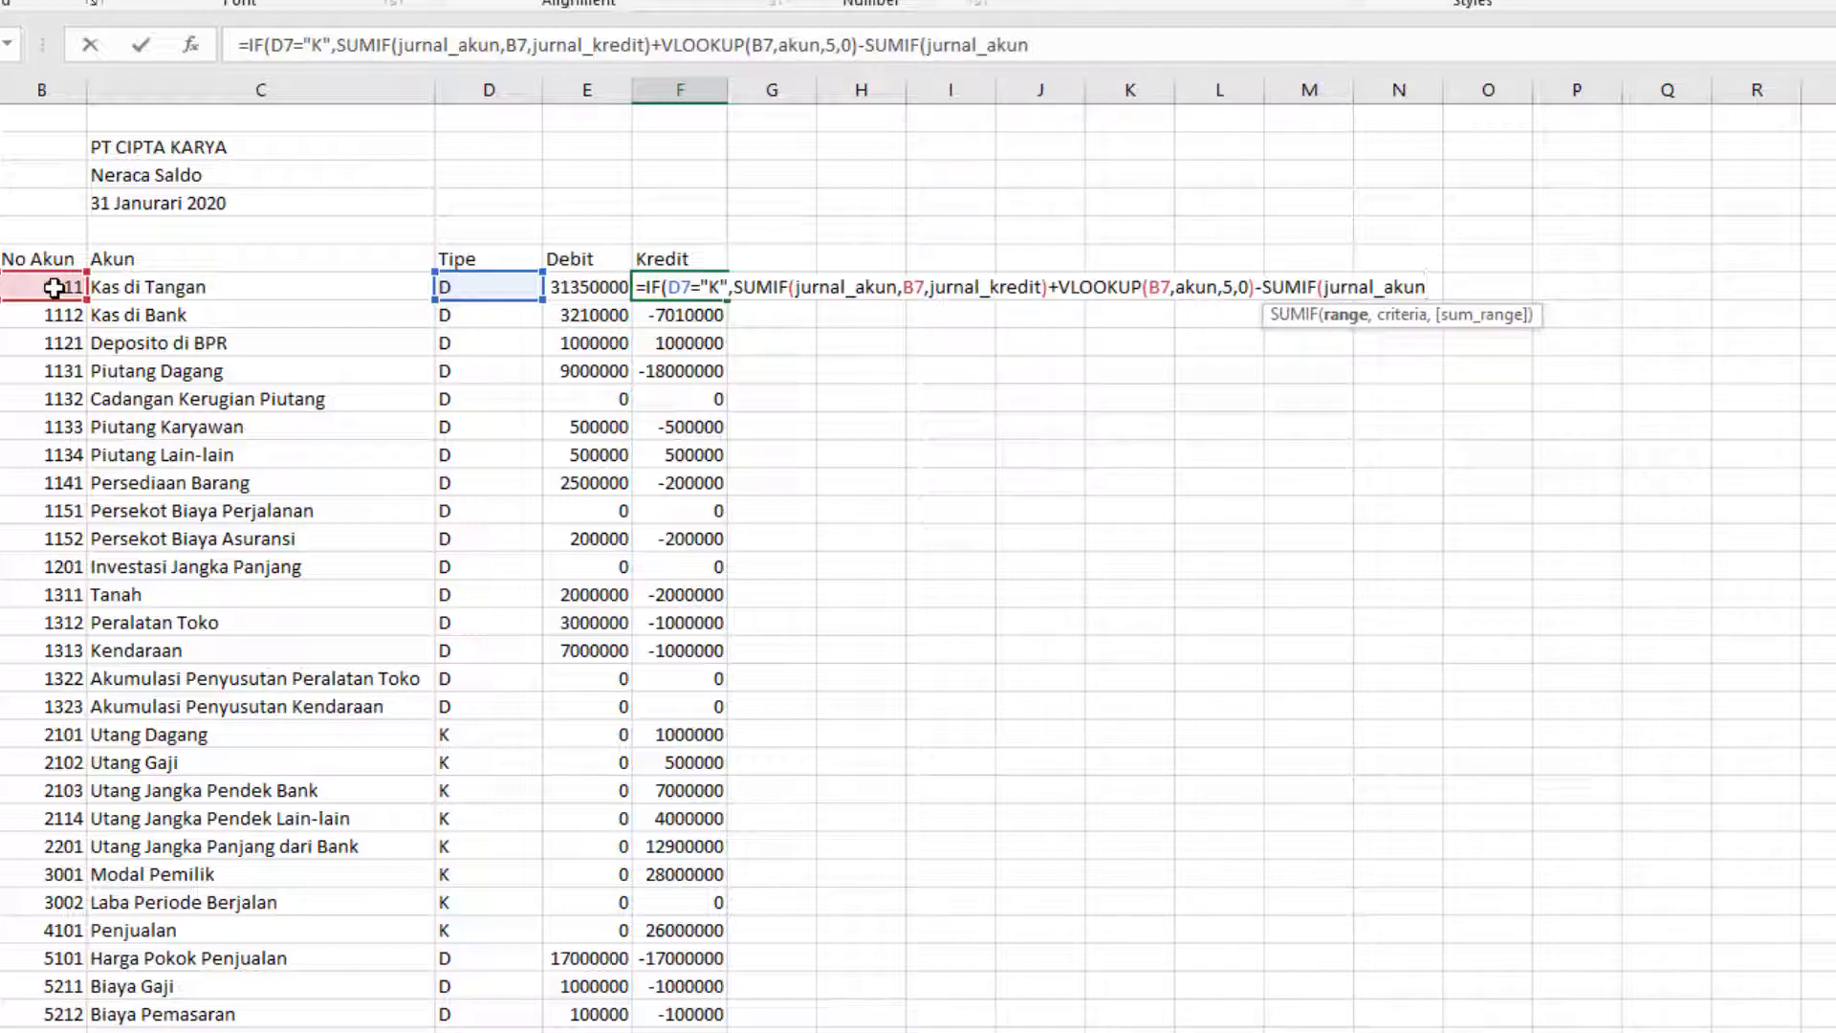
pyautogui.write(',')
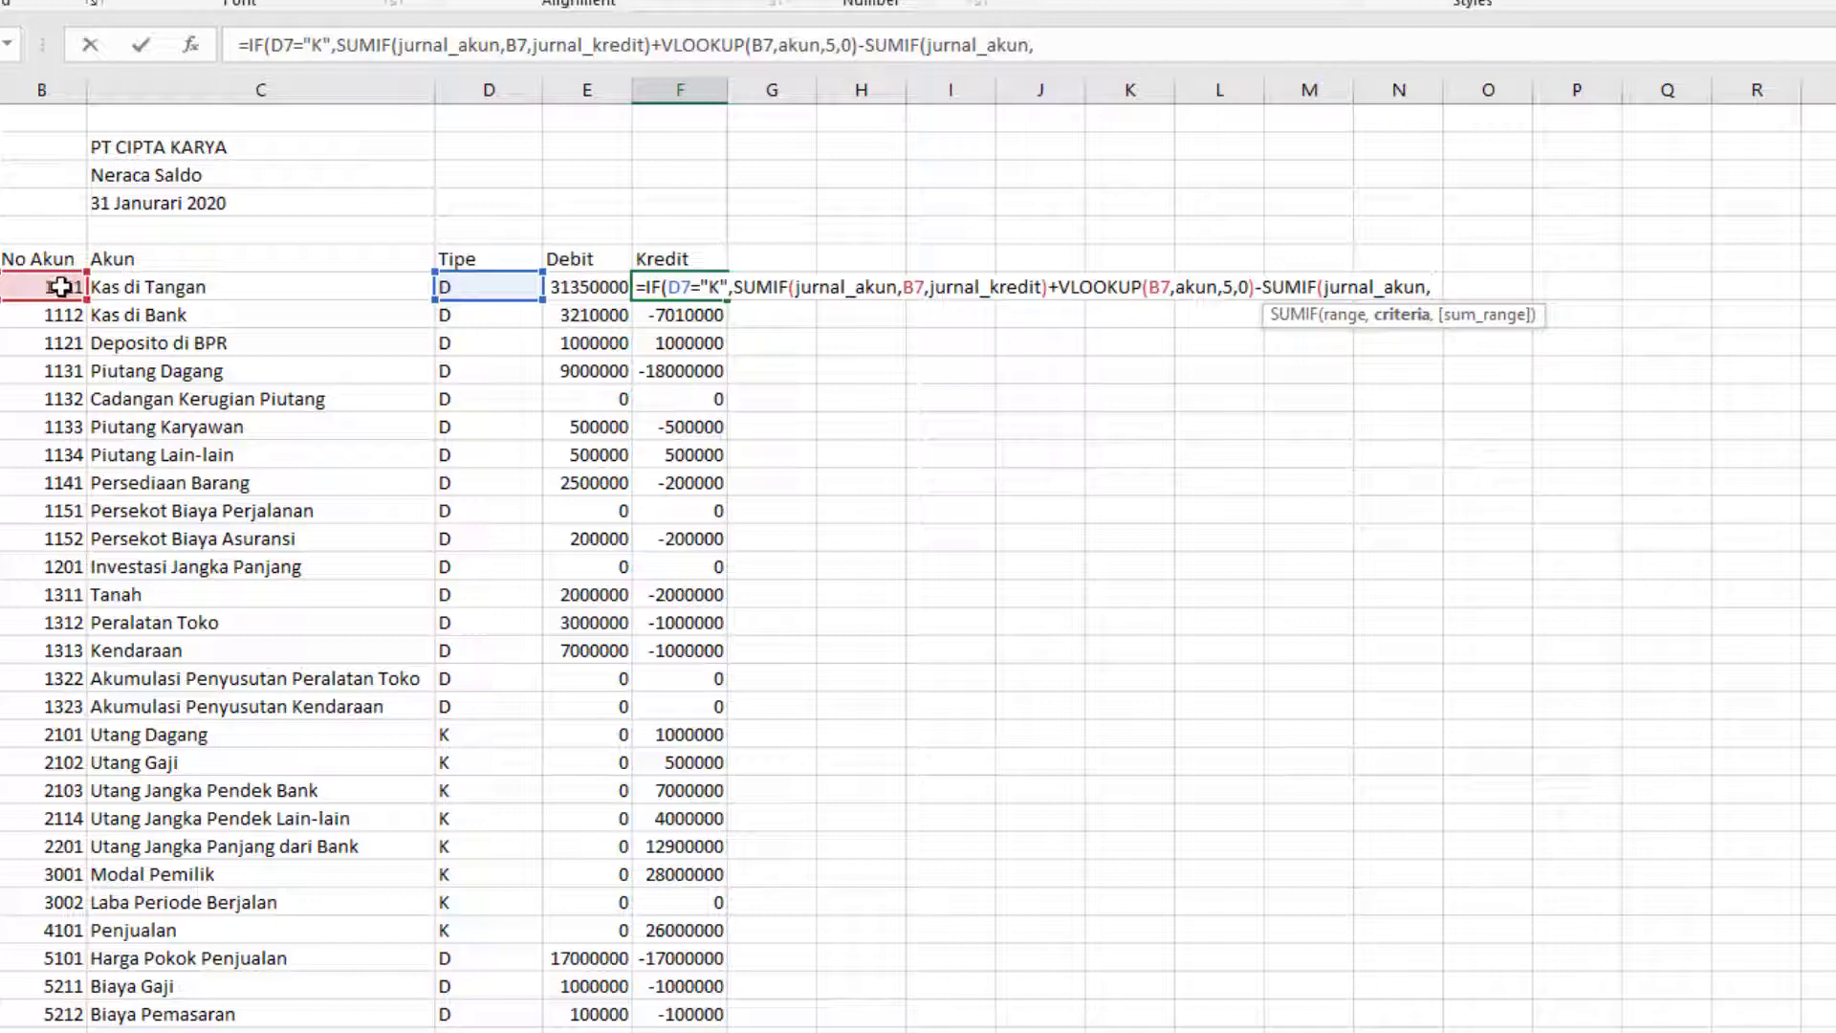
pyautogui.click(59, 287)
pyautogui.write(',')
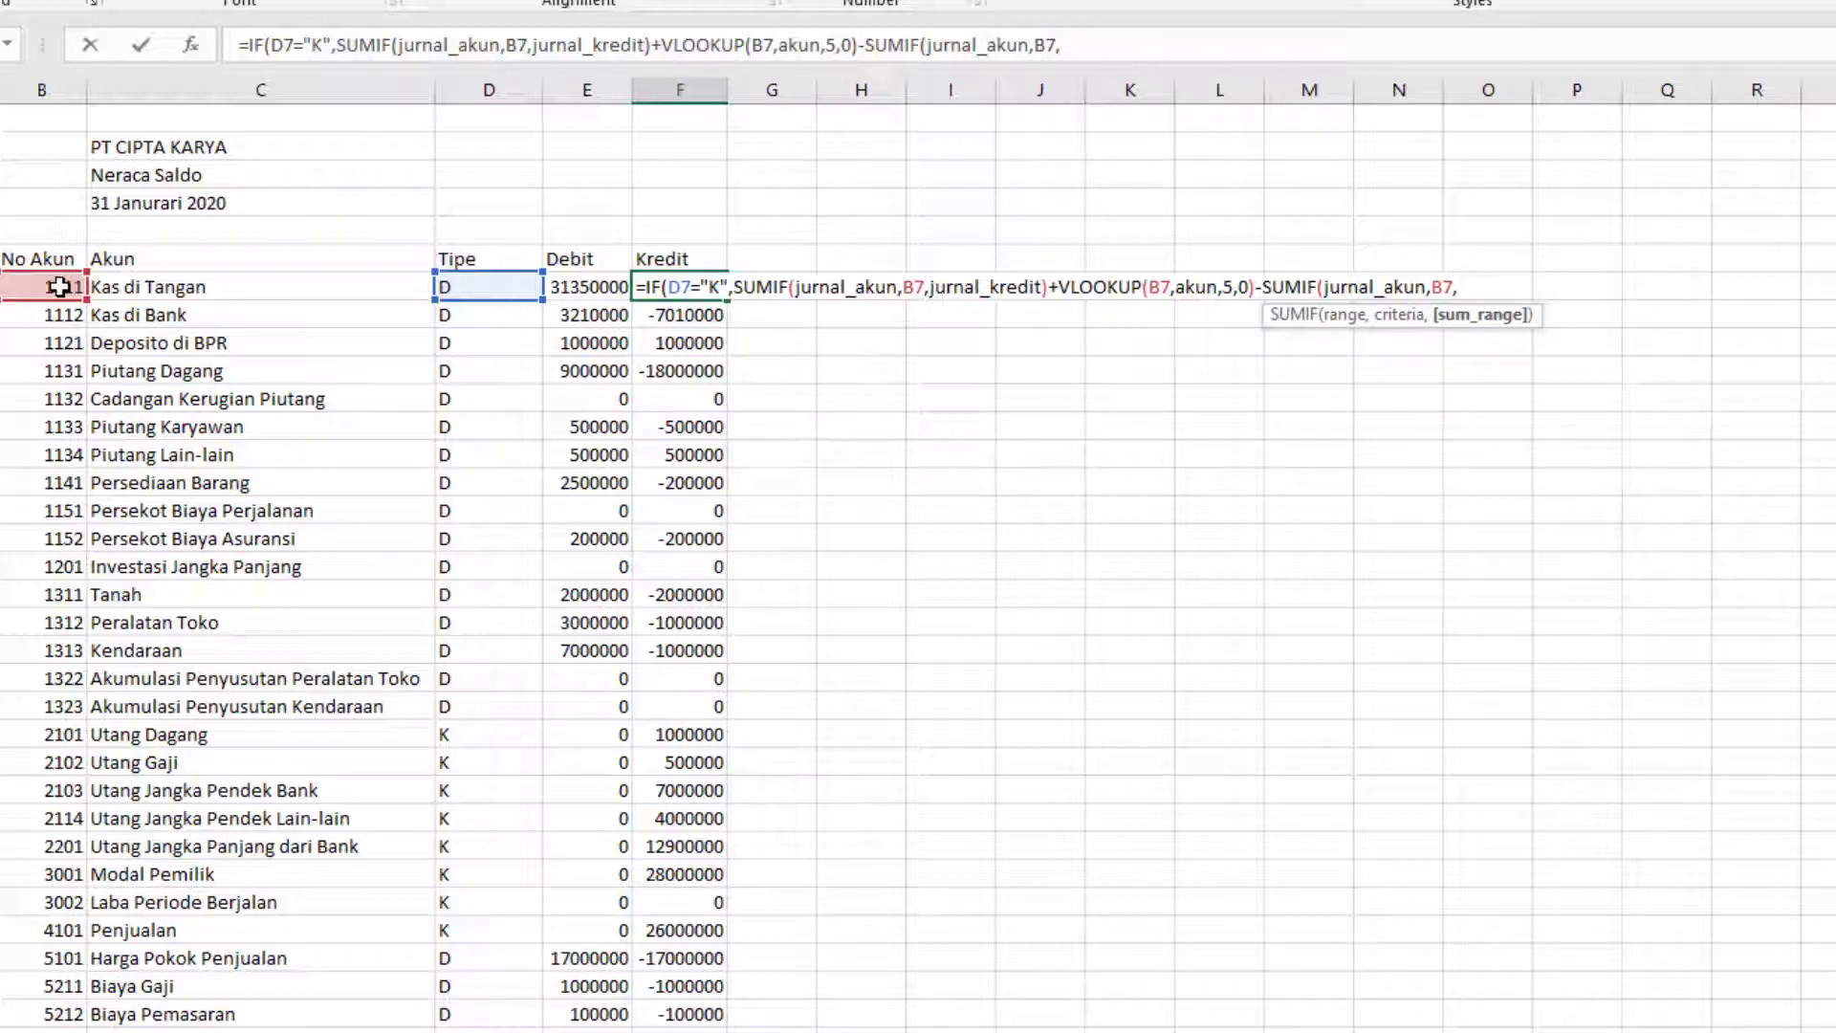
# Step: Complete the F7 formula with jurnal_kredit as the second SUMIF's sum range and 0 as the value-if-false
pyautogui.write('jurn')
pyautogui.press('Down')
pyautogui.press('Down')
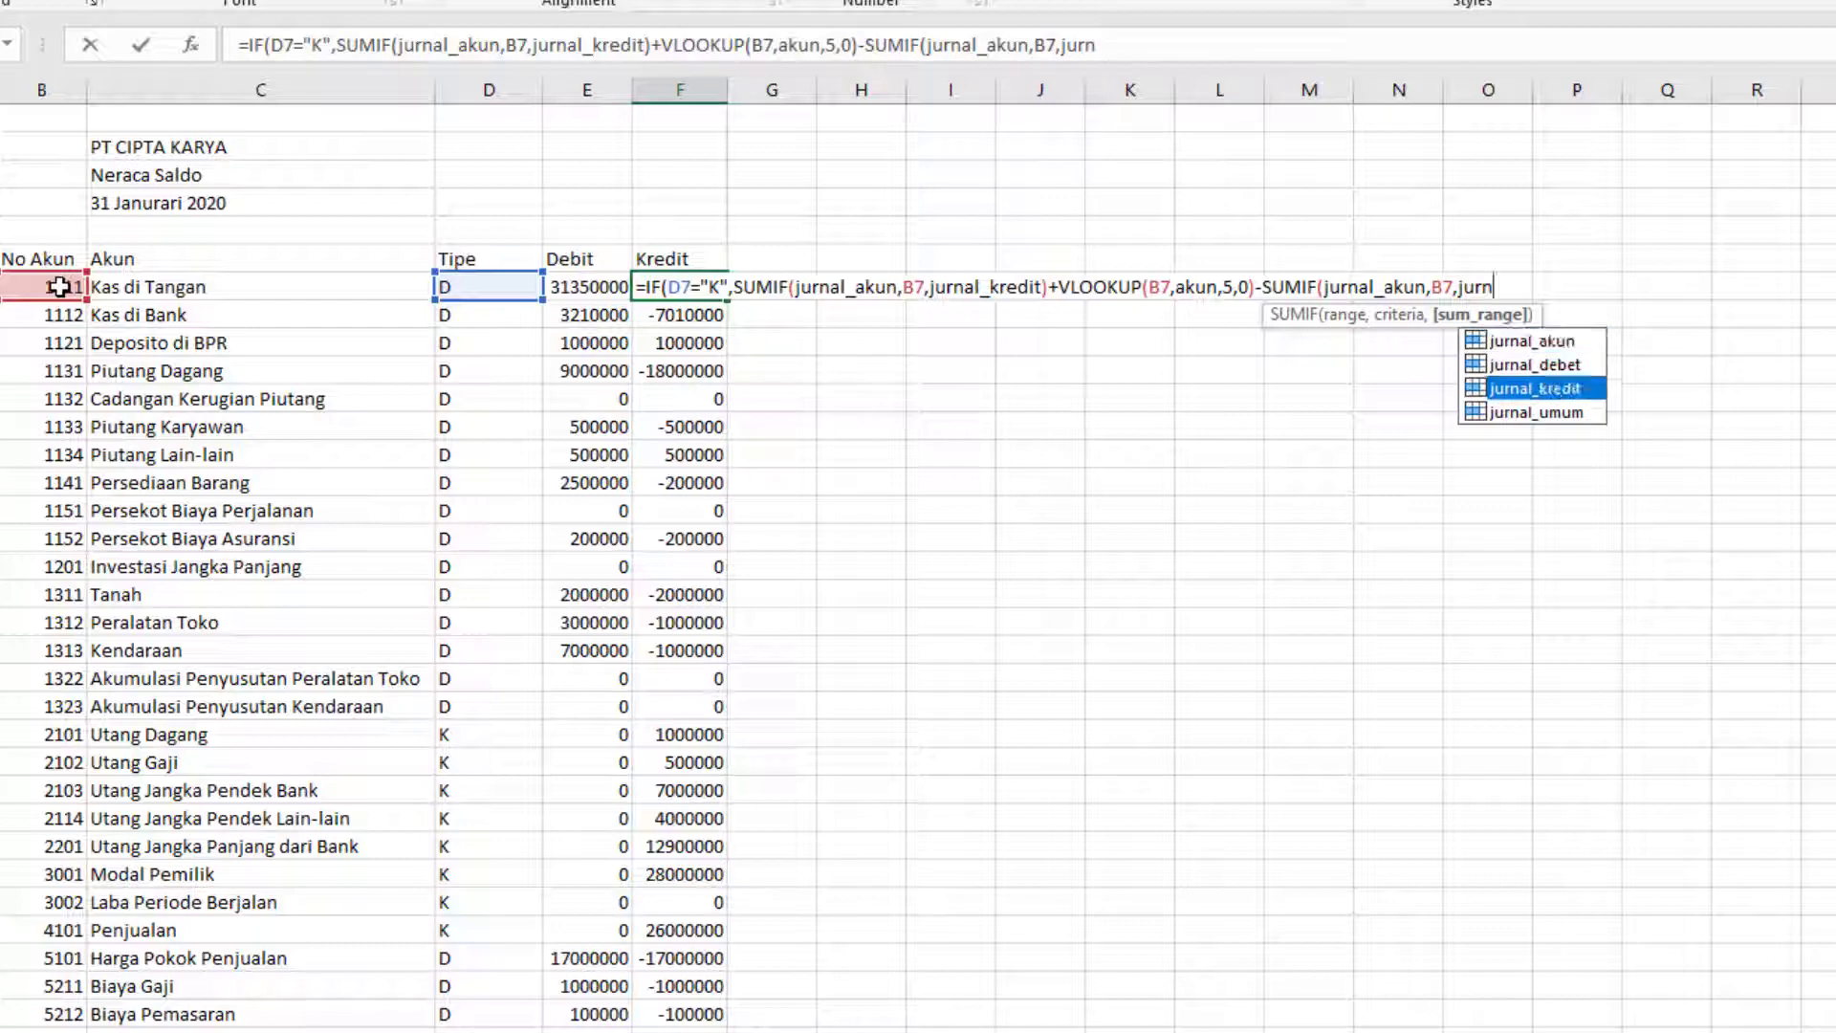
pyautogui.press('Tab')
pyautogui.write(')')
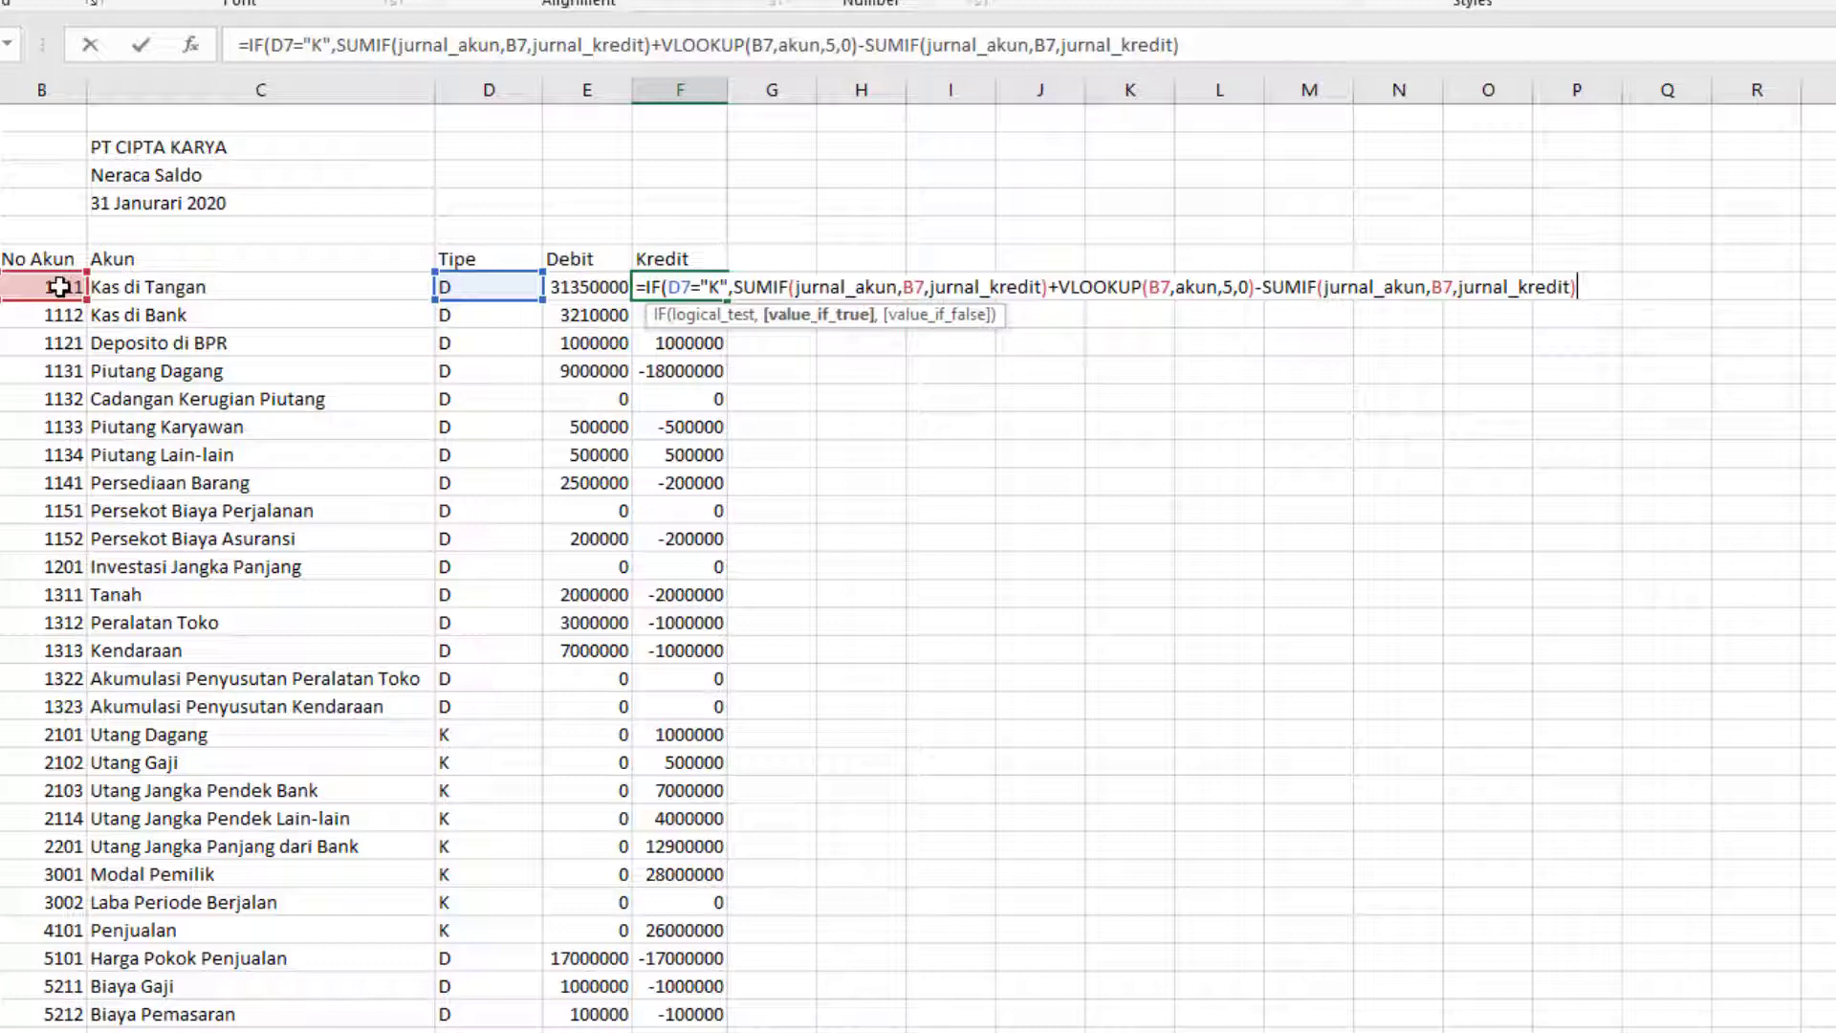
pyautogui.write(',0')
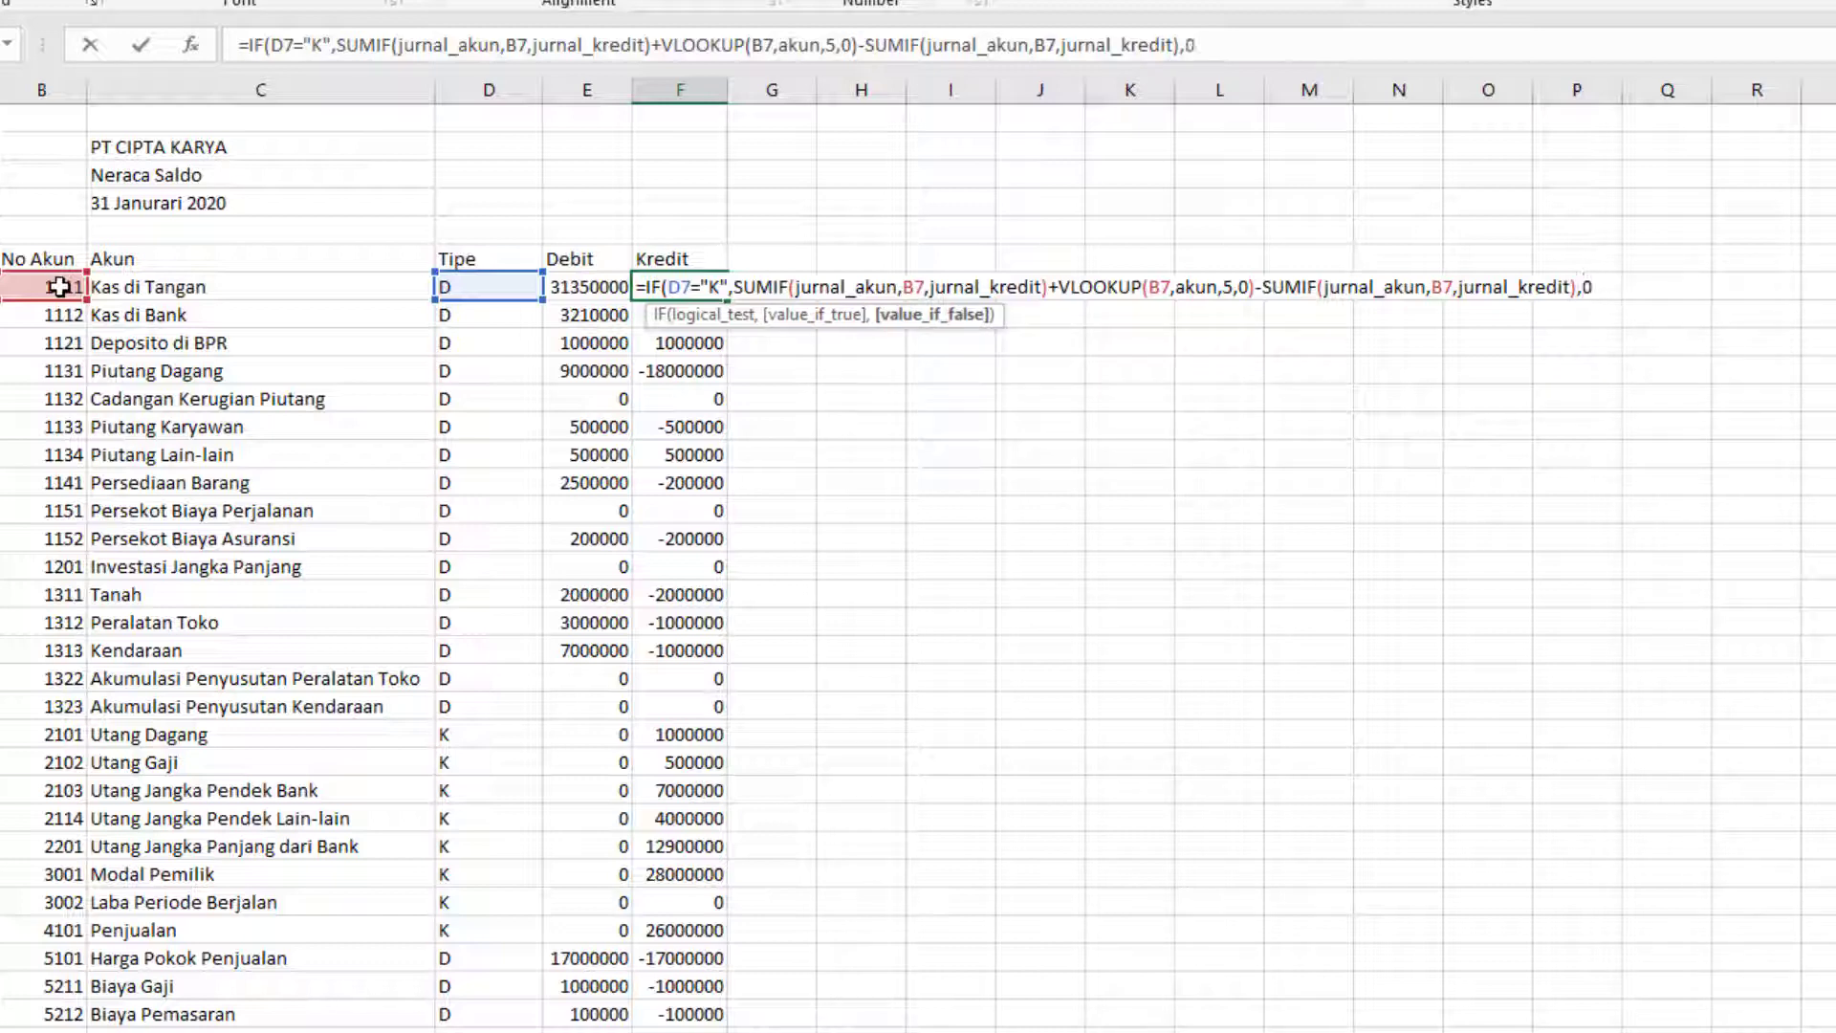
pyautogui.write(')')
pyautogui.press('Return')
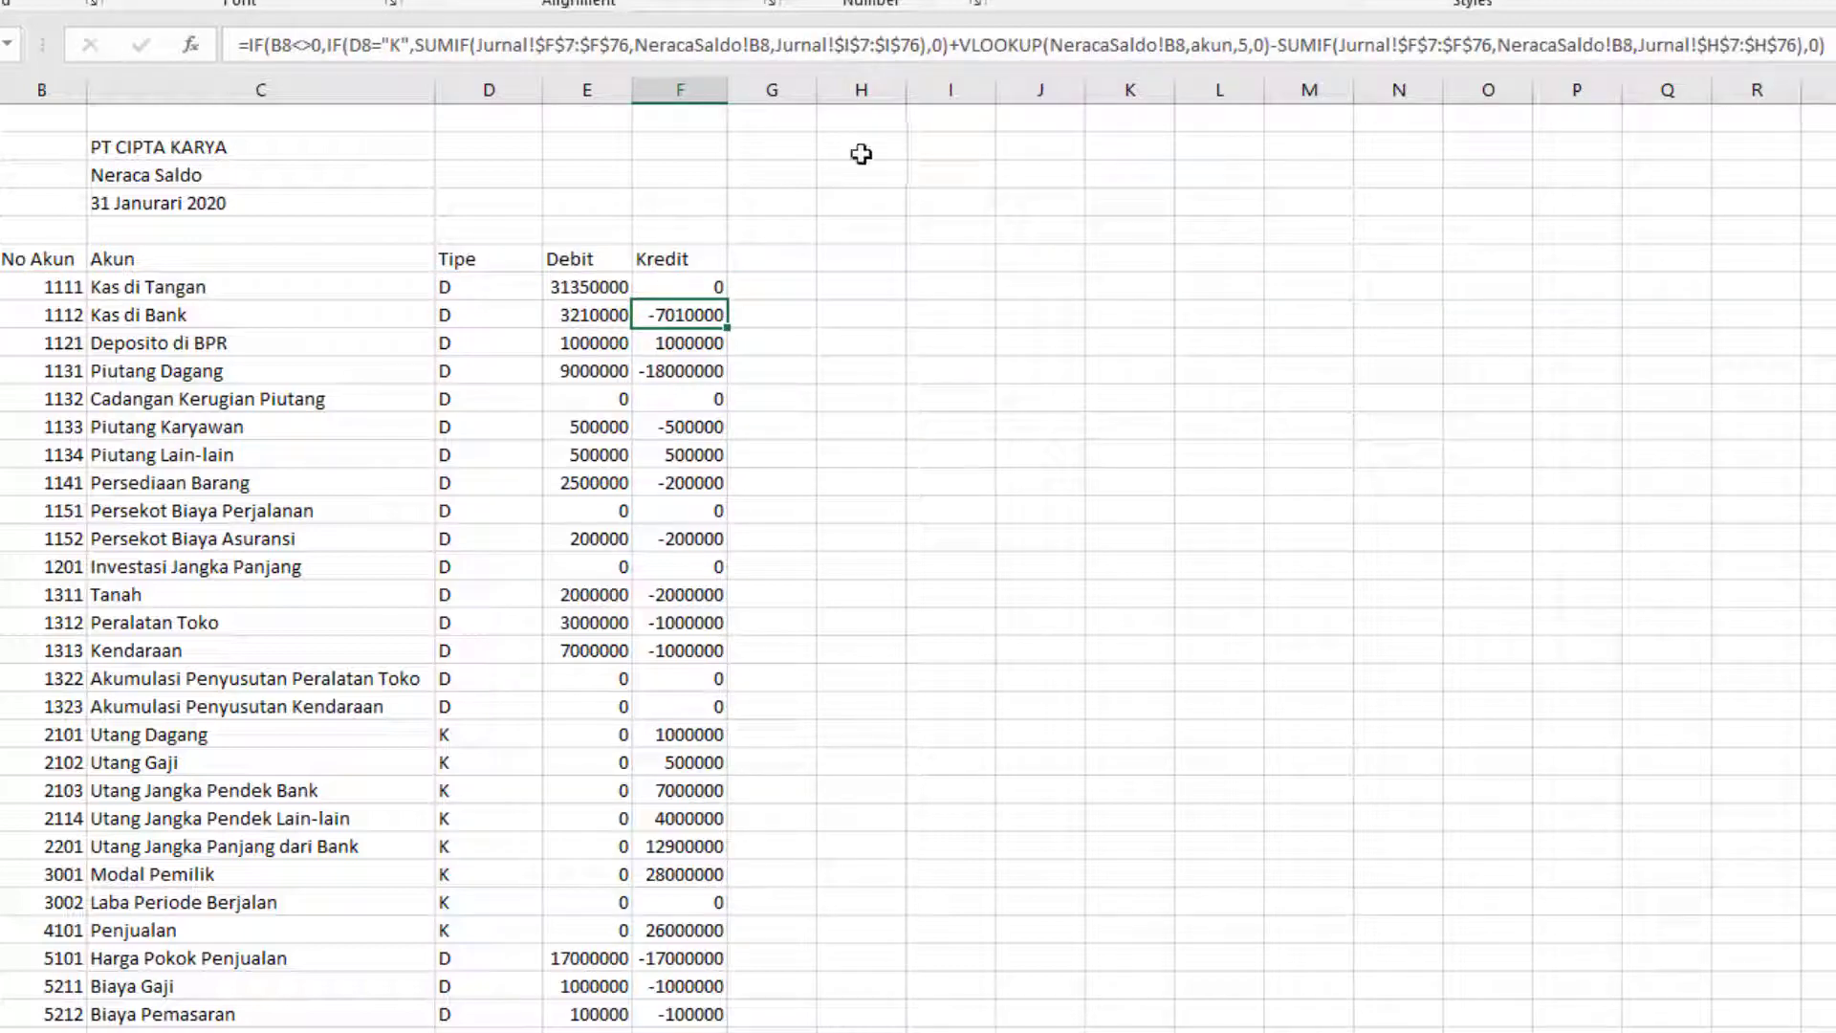
# Step: Fill the F7 formula down the Kredit column to row 49 and review the resulting balances
pyautogui.click(691, 284)
pyautogui.doubleClick(726, 300)
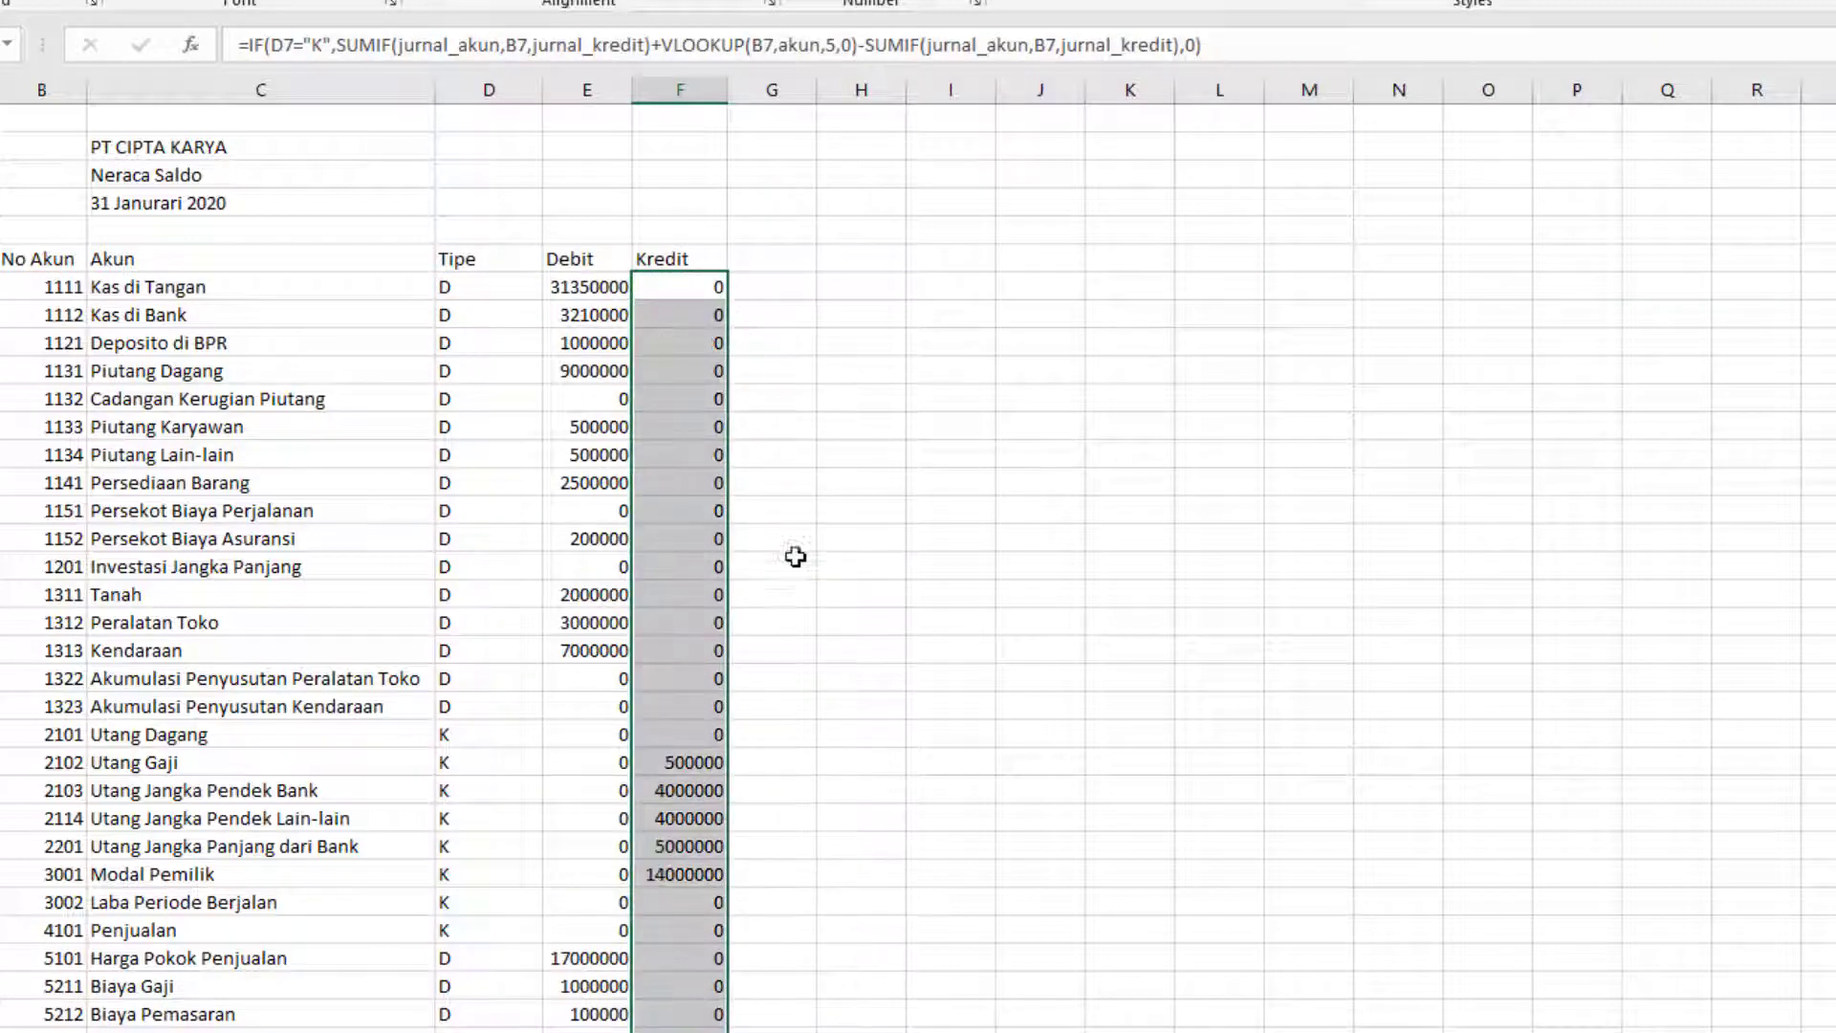
pyautogui.scroll(-10, 791, 573)
pyautogui.scroll(4, 784, 665)
pyautogui.scroll(6, 787, 666)
pyautogui.click(681, 763)
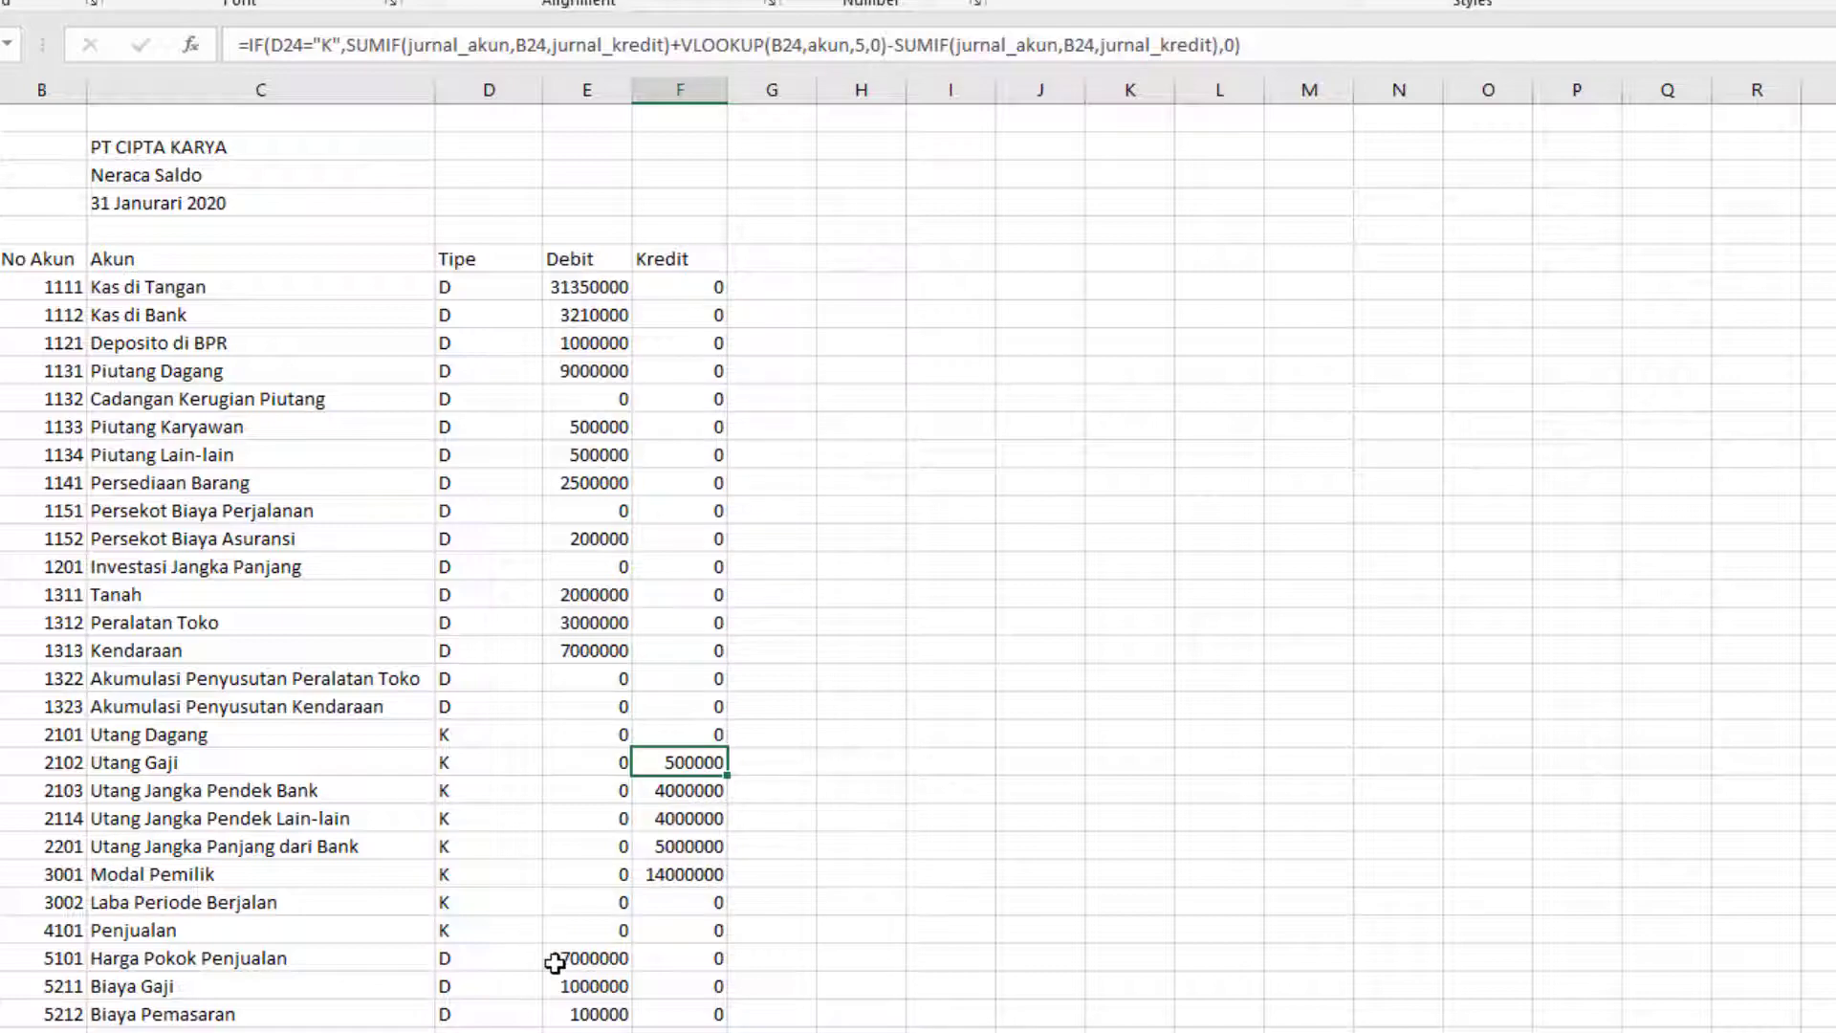
pyautogui.scroll(-6, 555, 963)
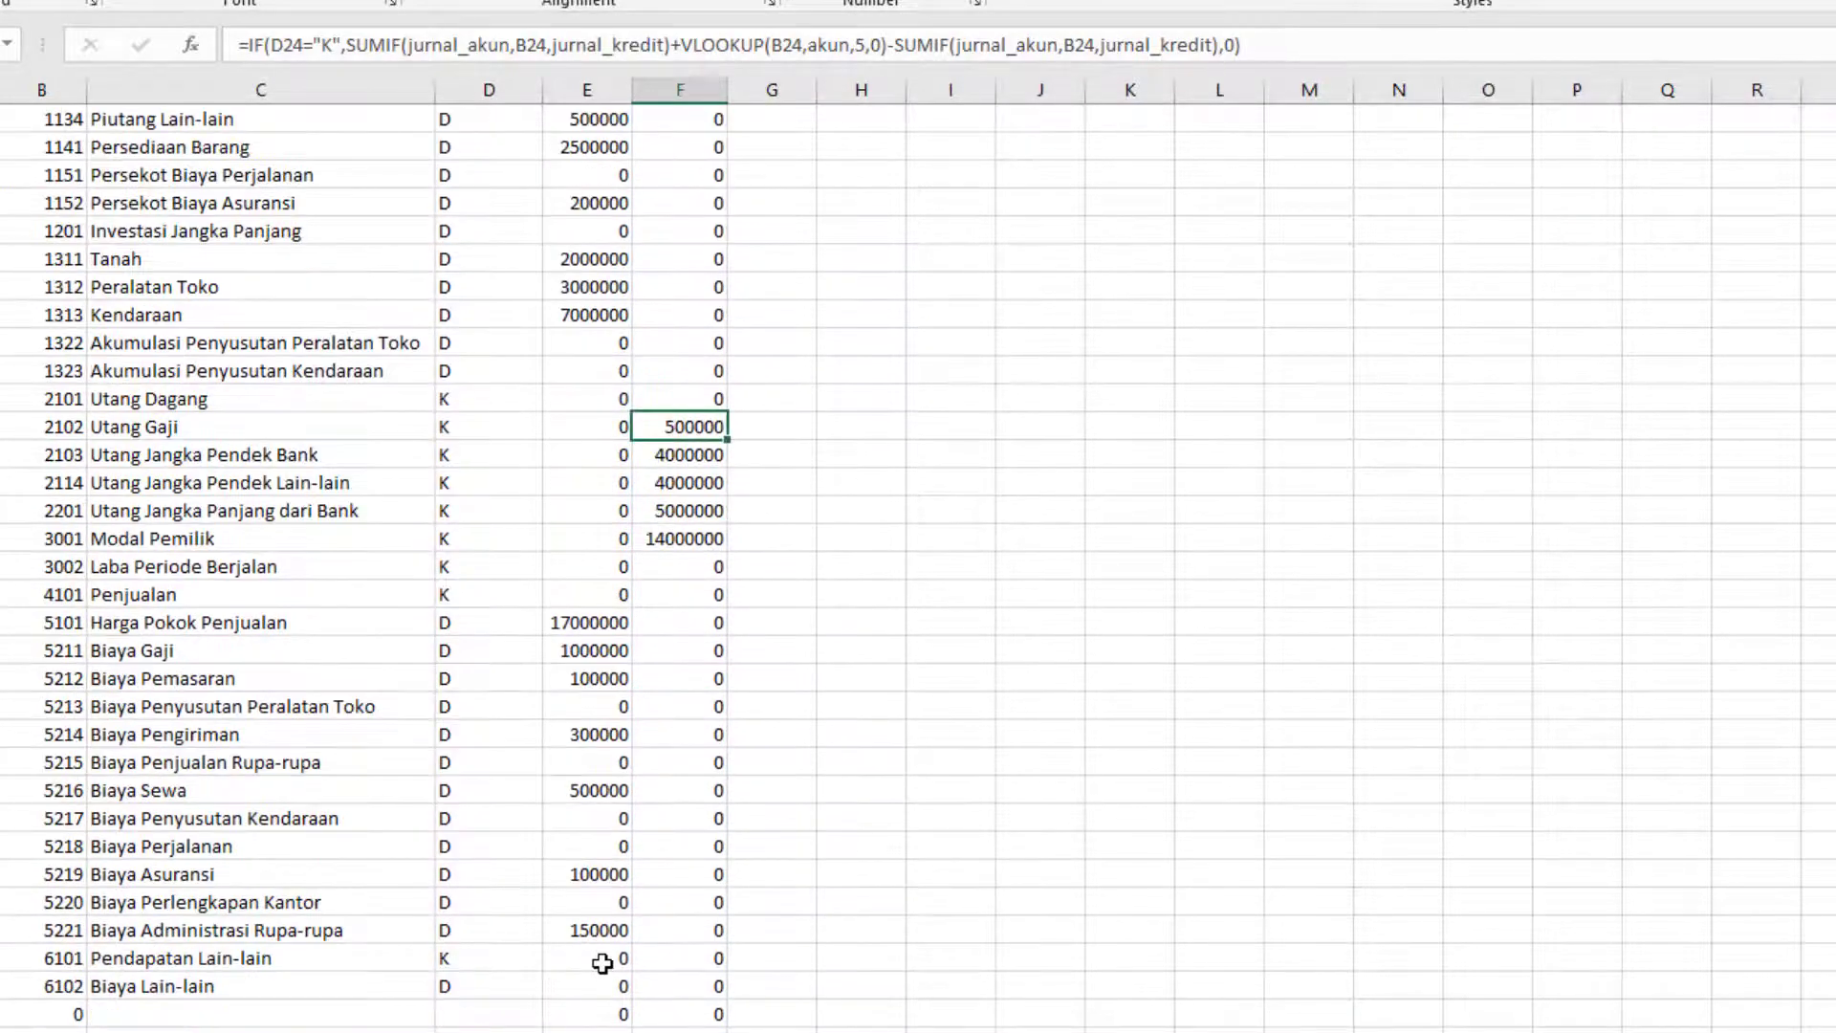
pyautogui.scroll(-5, 1177, 491)
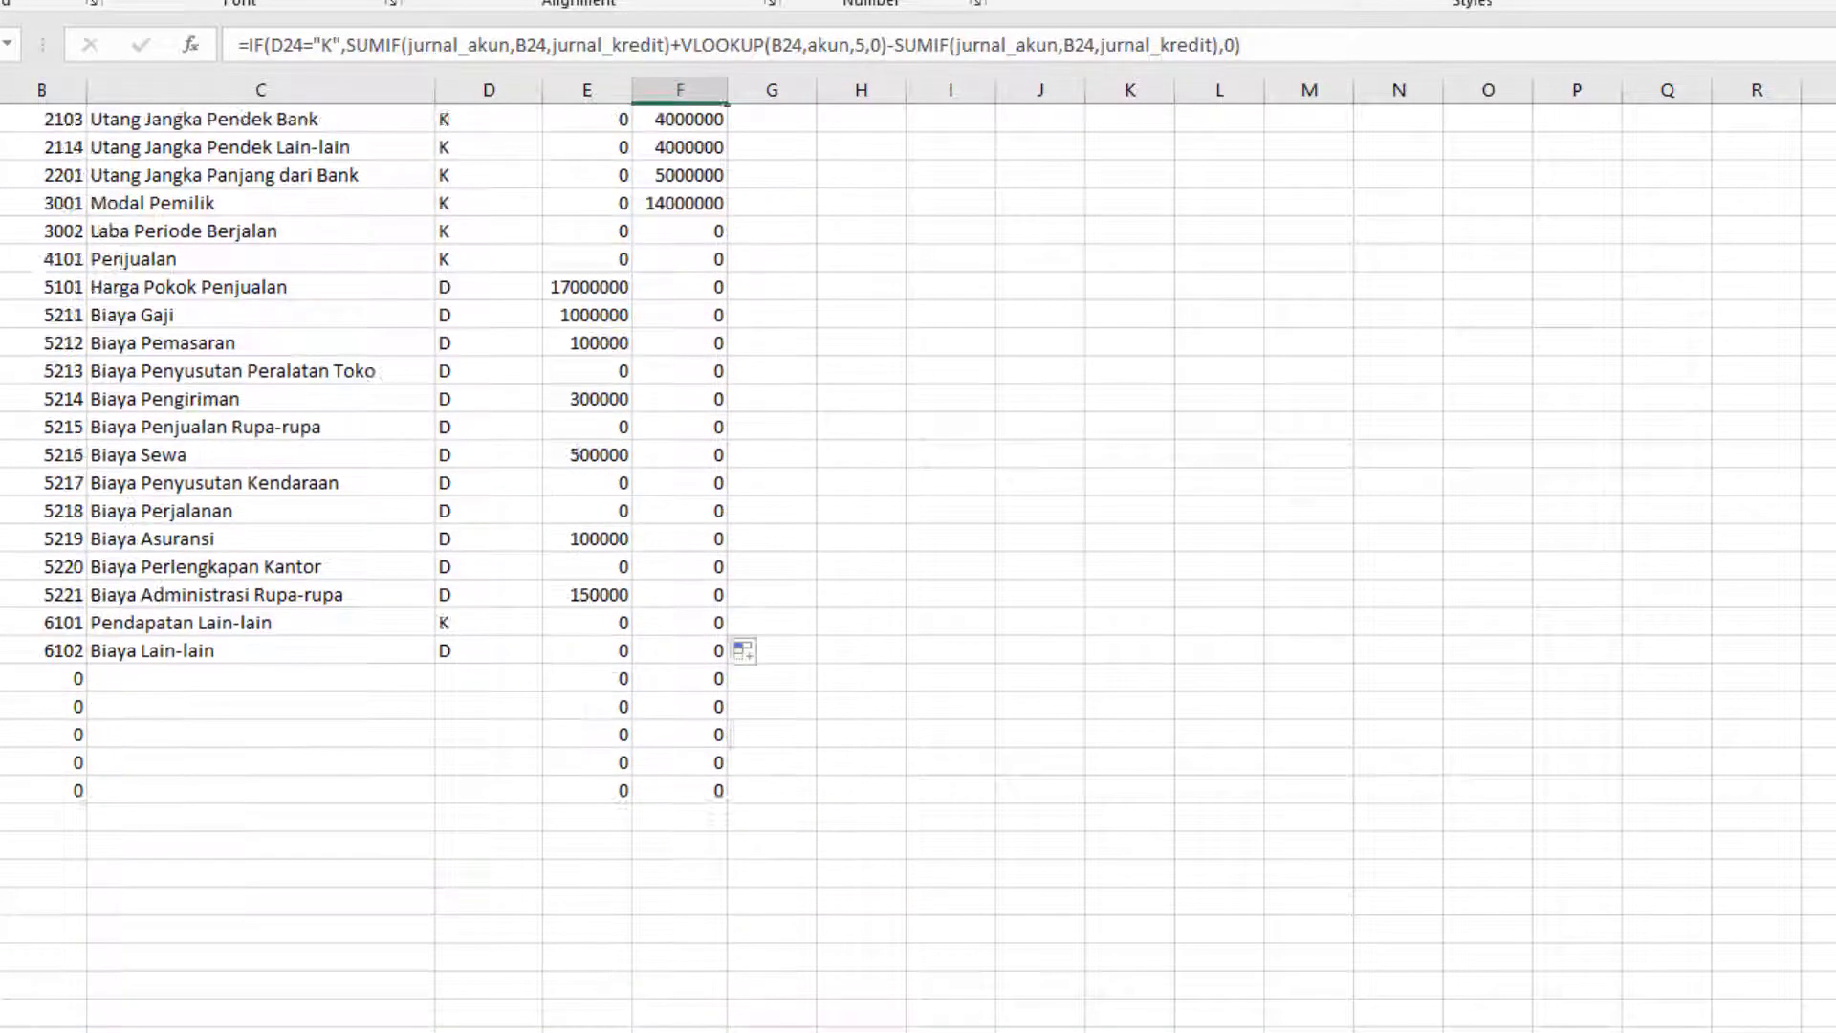
pyautogui.scroll(3, 1177, 492)
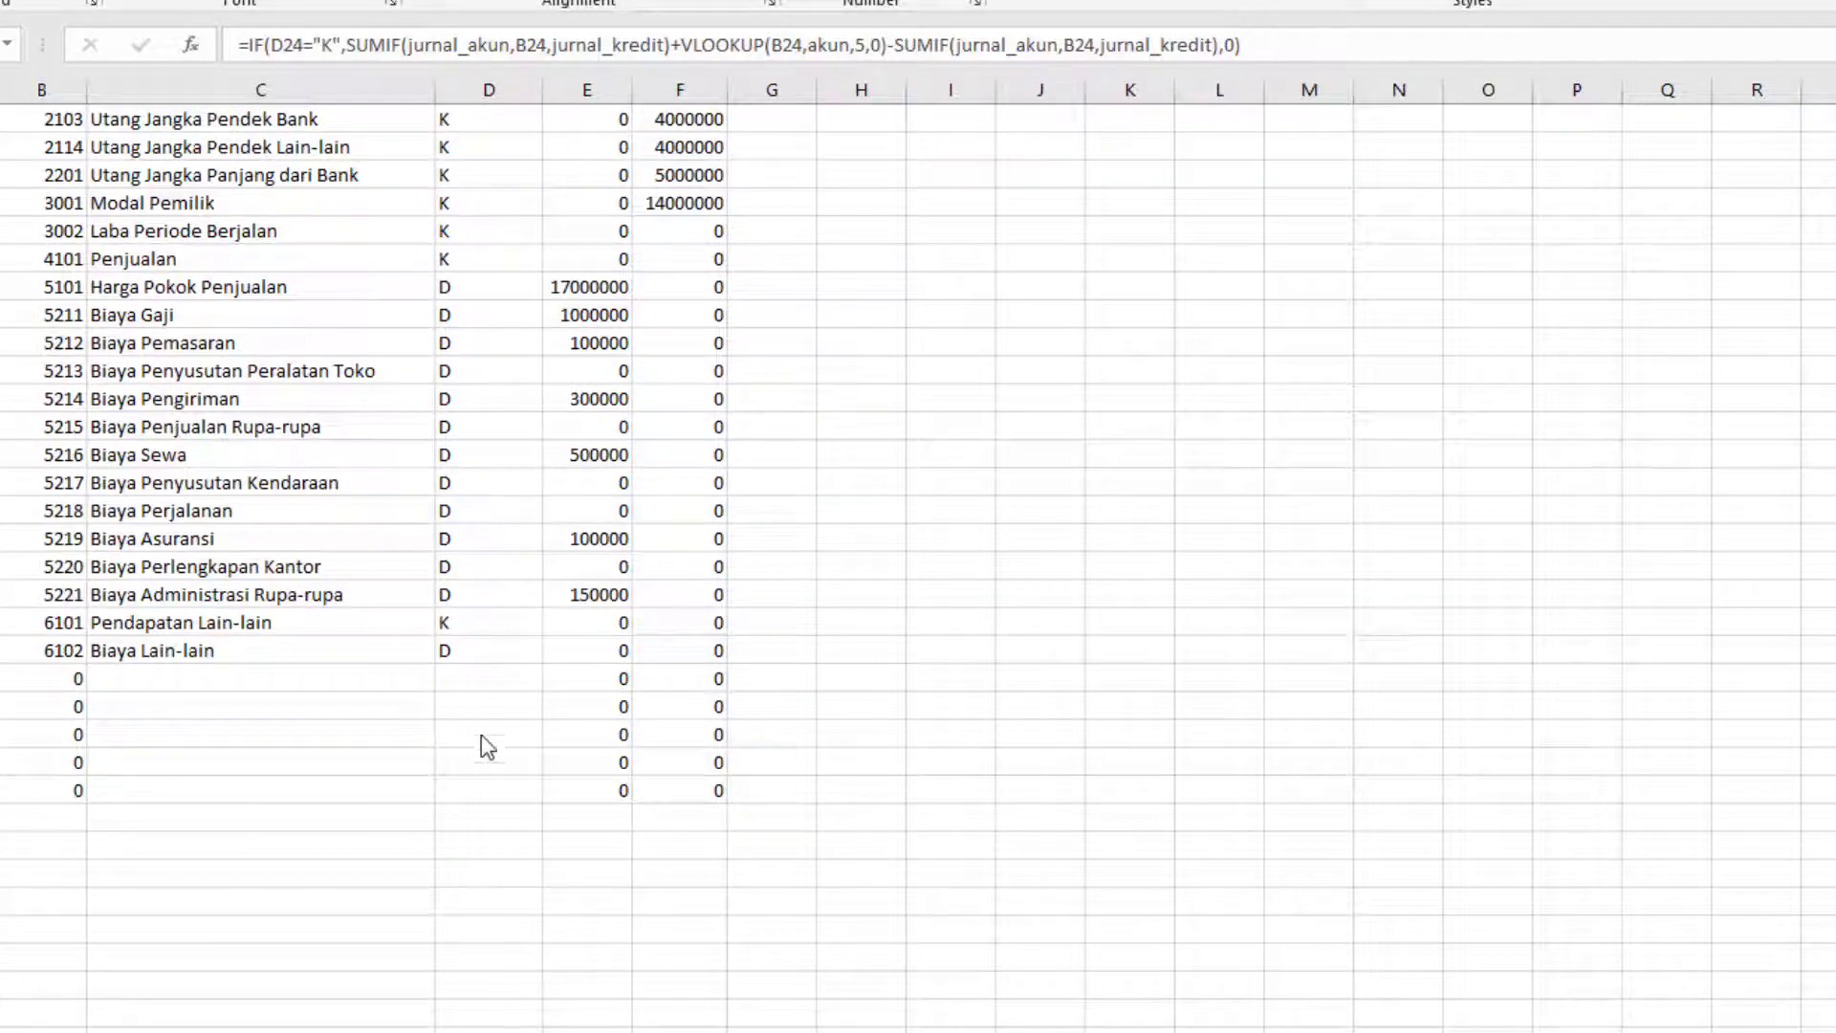
# Step: Total the Debit column in E50 with SUM(E7:E49) and copy the total formula across to F50
pyautogui.click(110, 816)
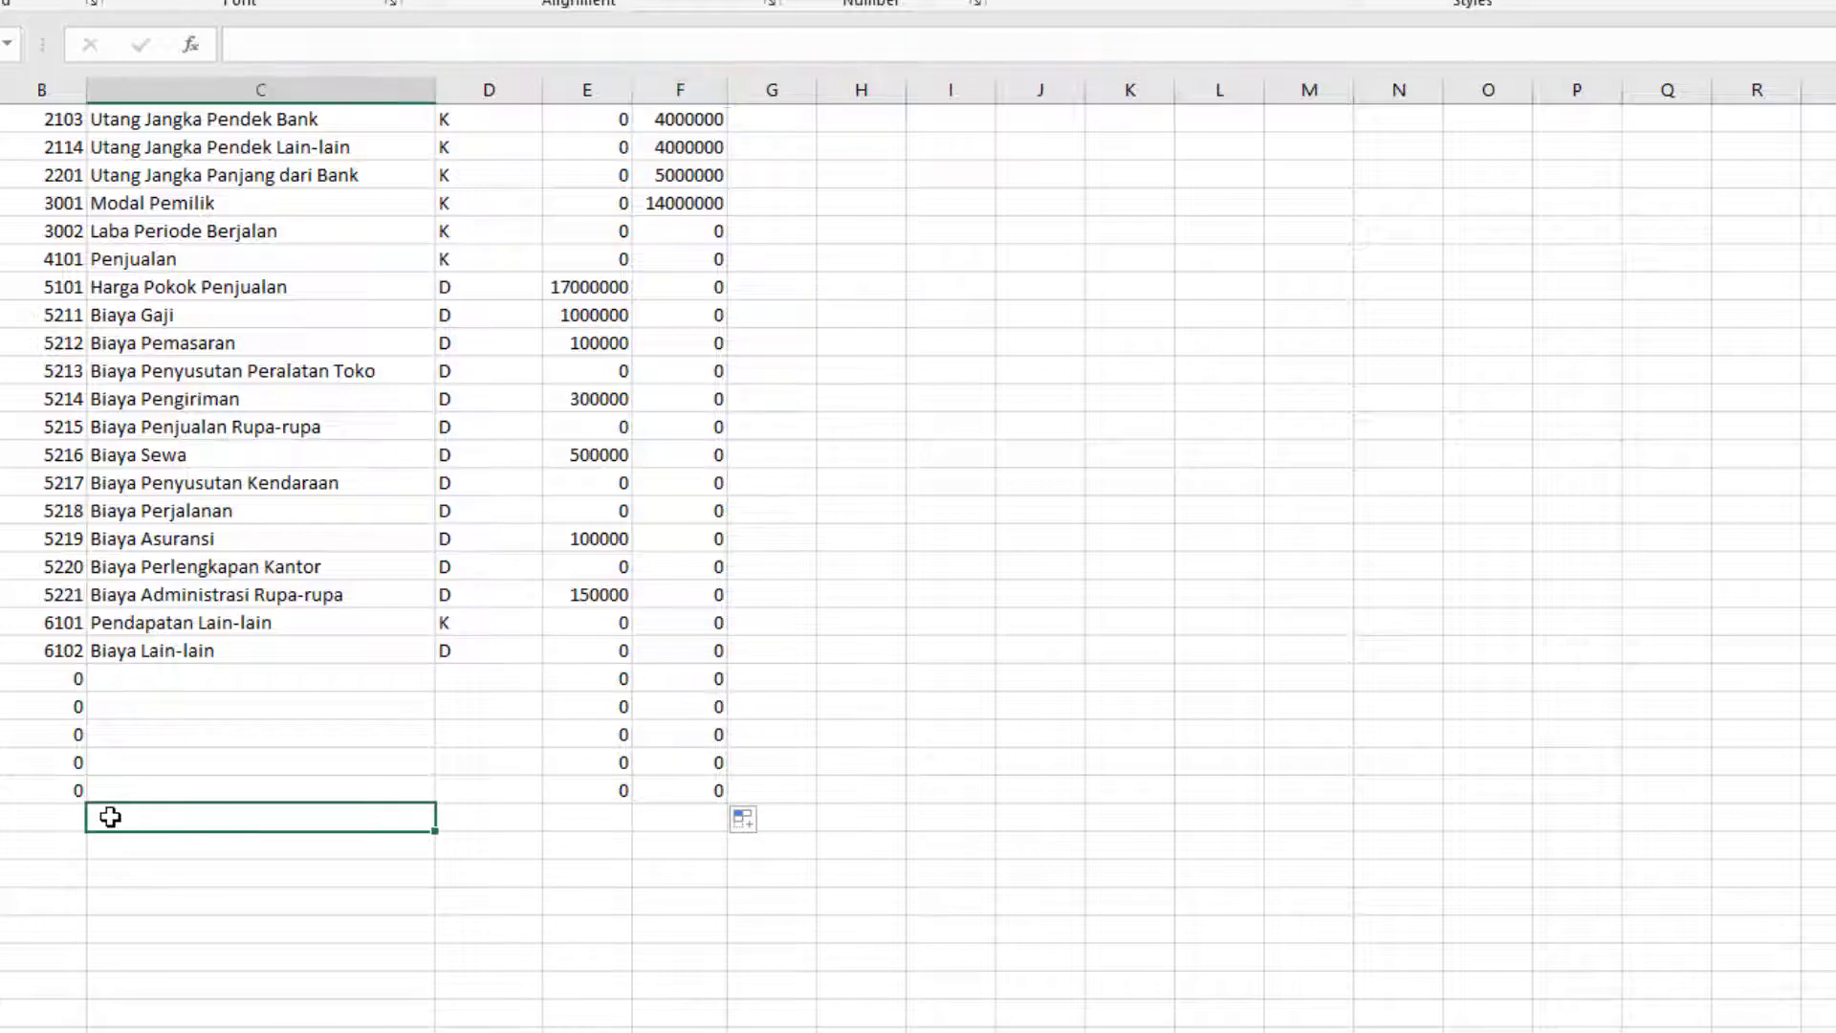
pyautogui.click(592, 824)
pyautogui.write('=sum')
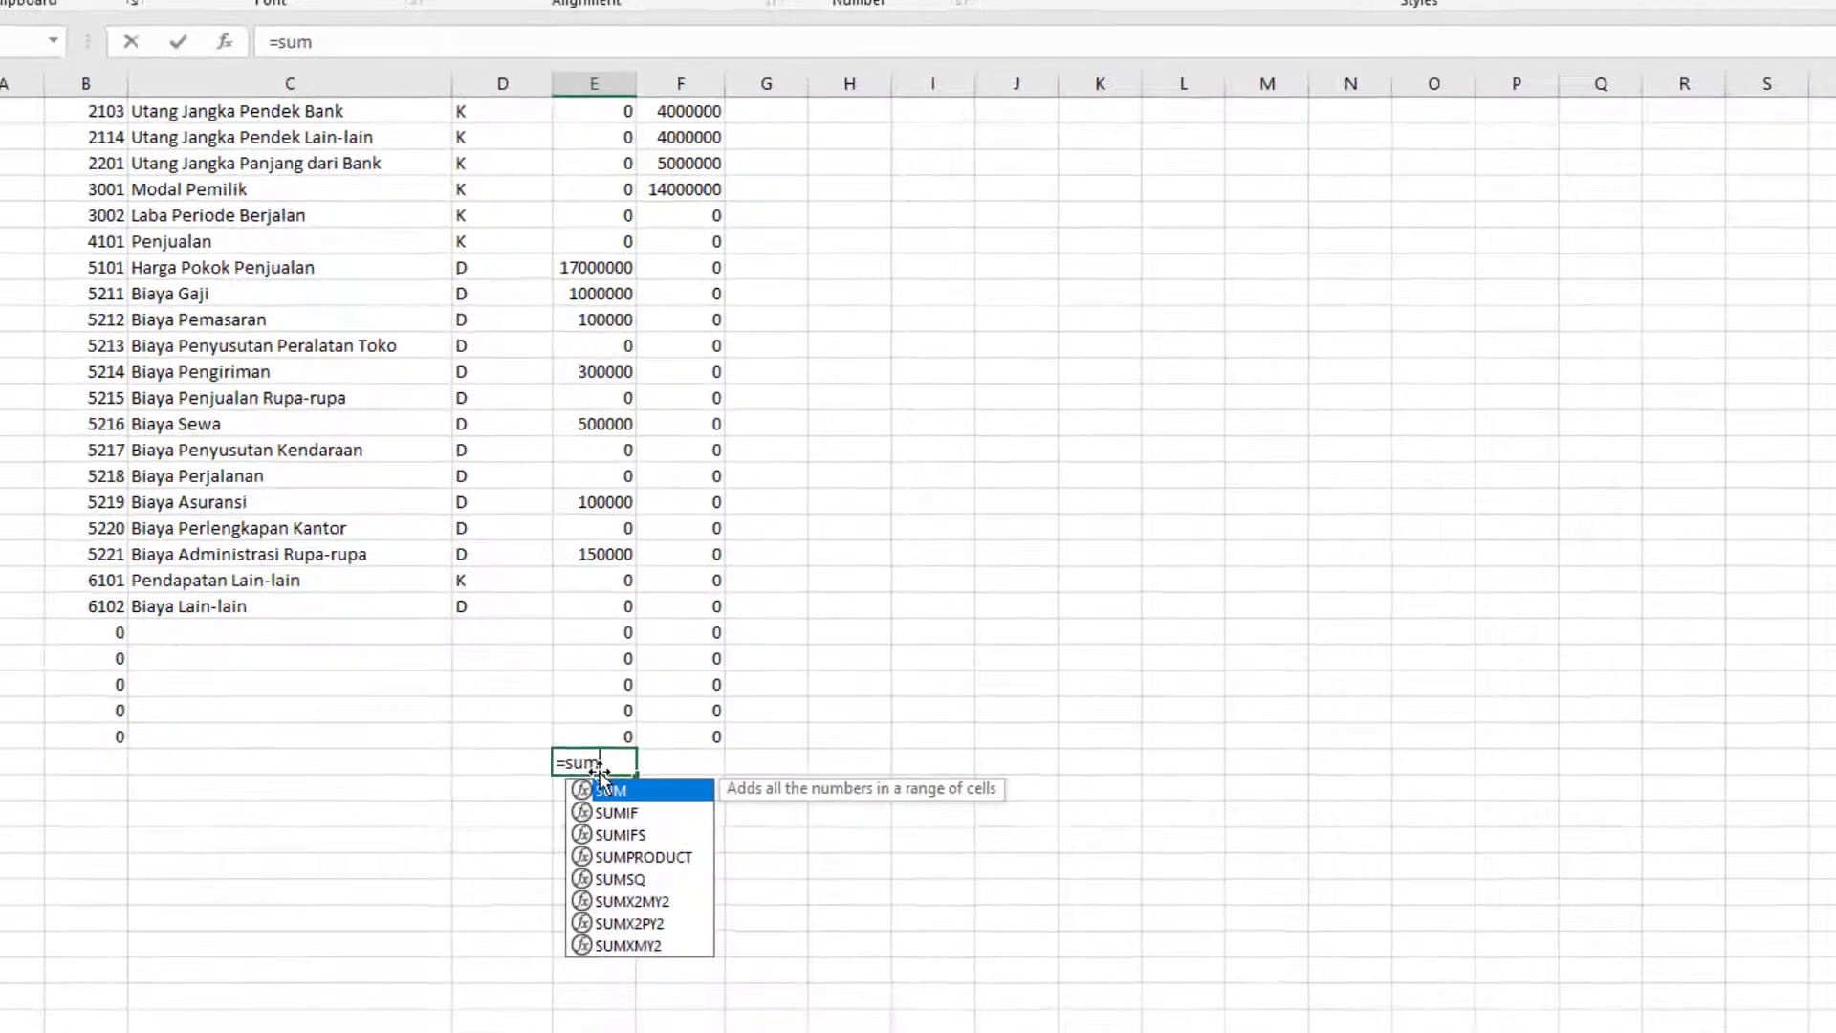
pyautogui.press('Tab')
pyautogui.moveTo(620, 658); pyautogui.dragTo(610, 234)
pyautogui.scroll(8, 616, 661)
pyautogui.press('Return')
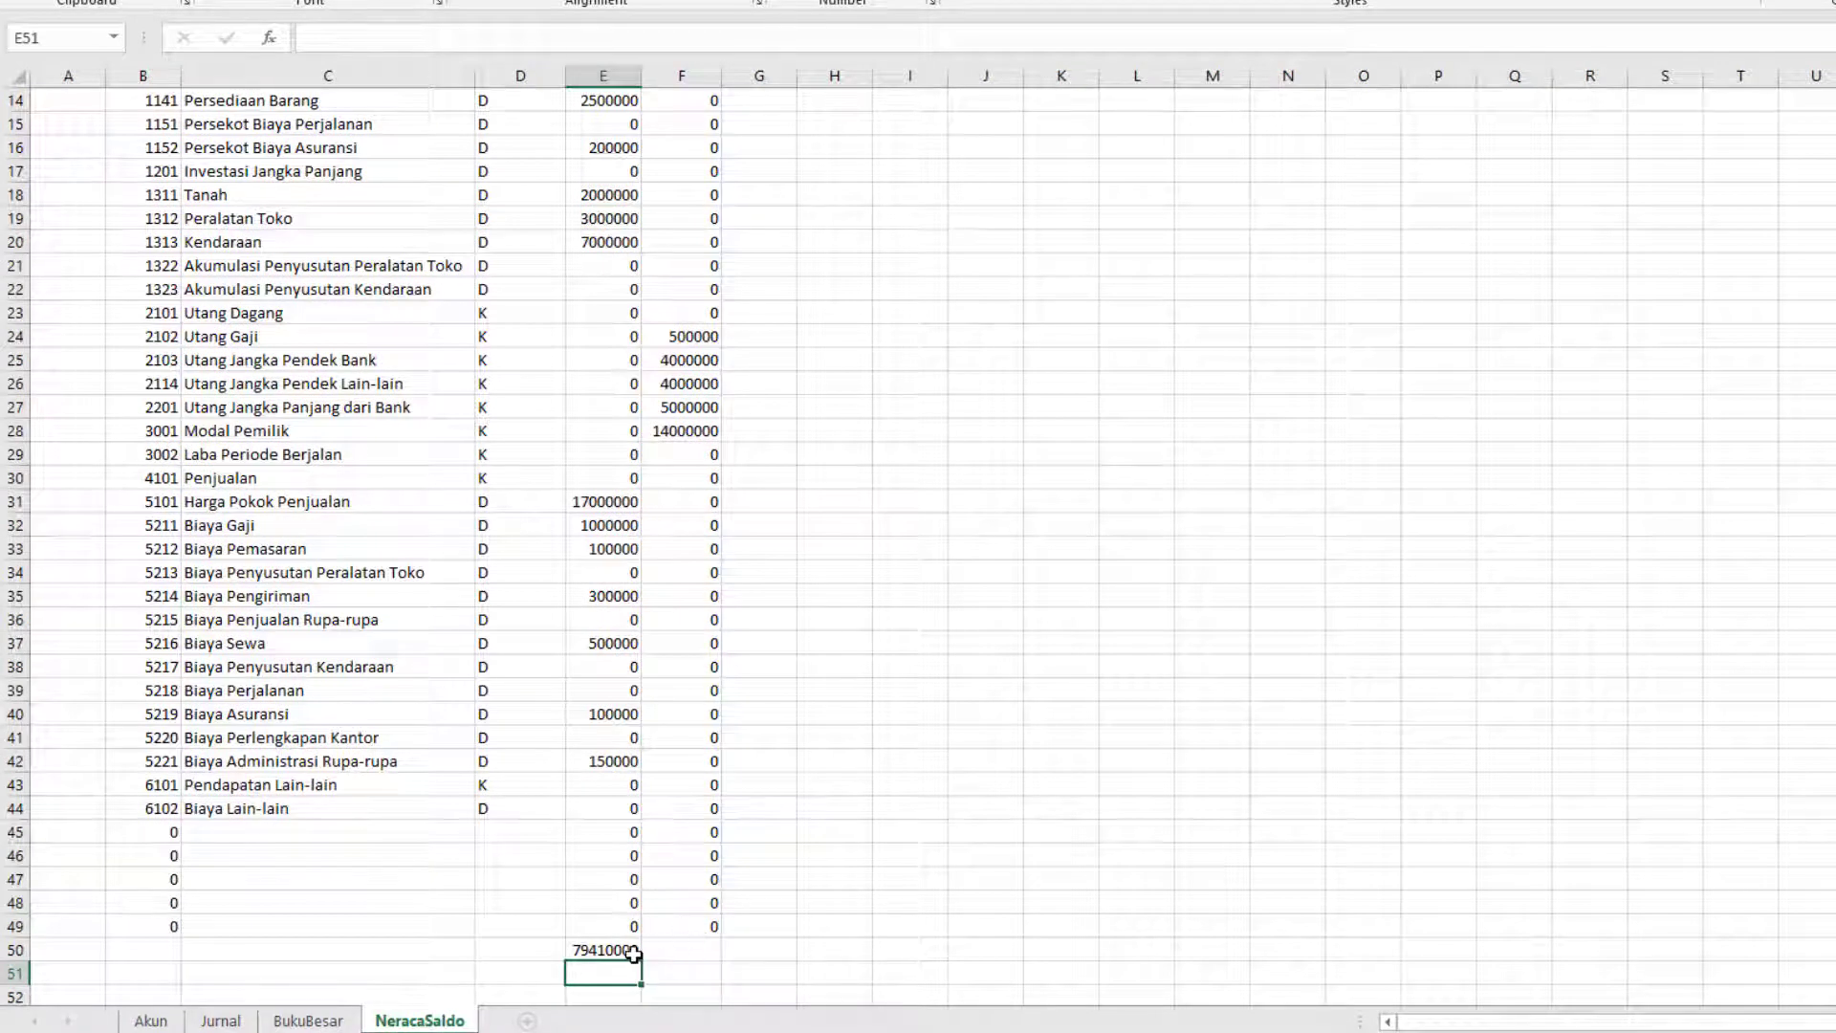
pyautogui.press('Up')
pyautogui.moveTo(641, 960); pyautogui.dragTo(709, 960)
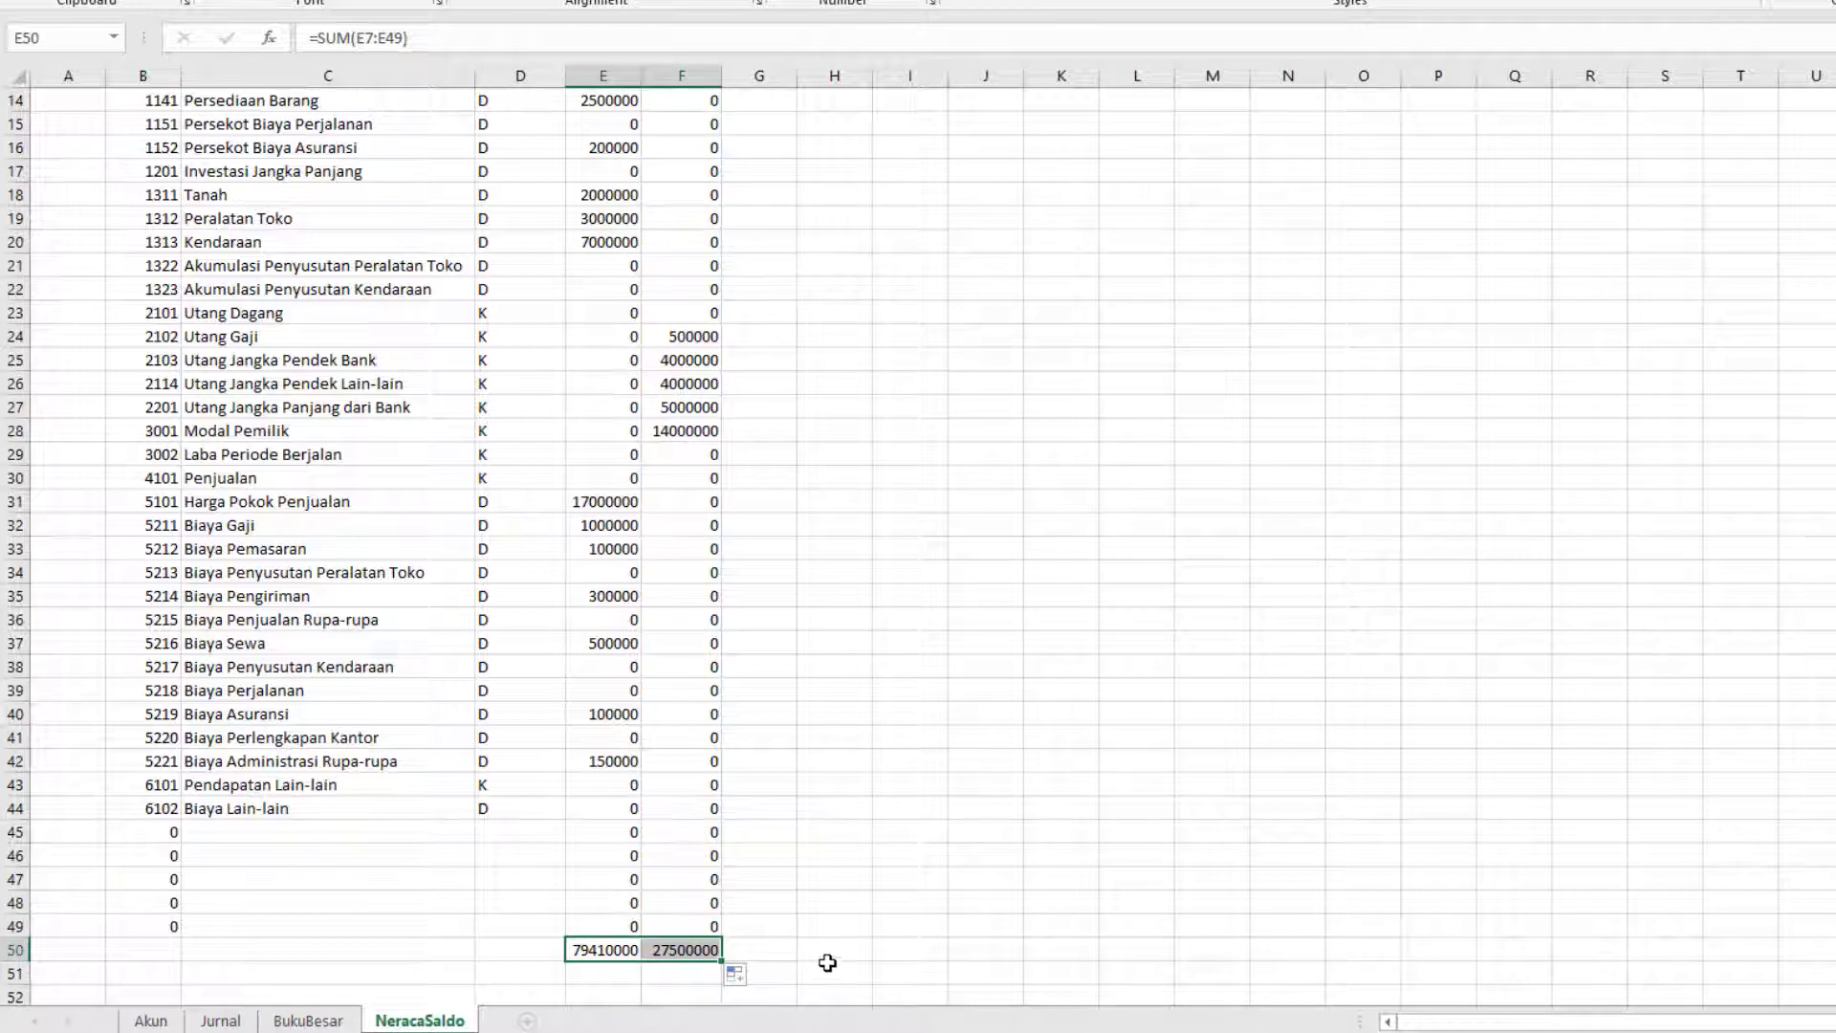
# Step: Apply the comma number style to the Debit and Kredit amounts and totals in E7:F50
pyautogui.click(694, 947)
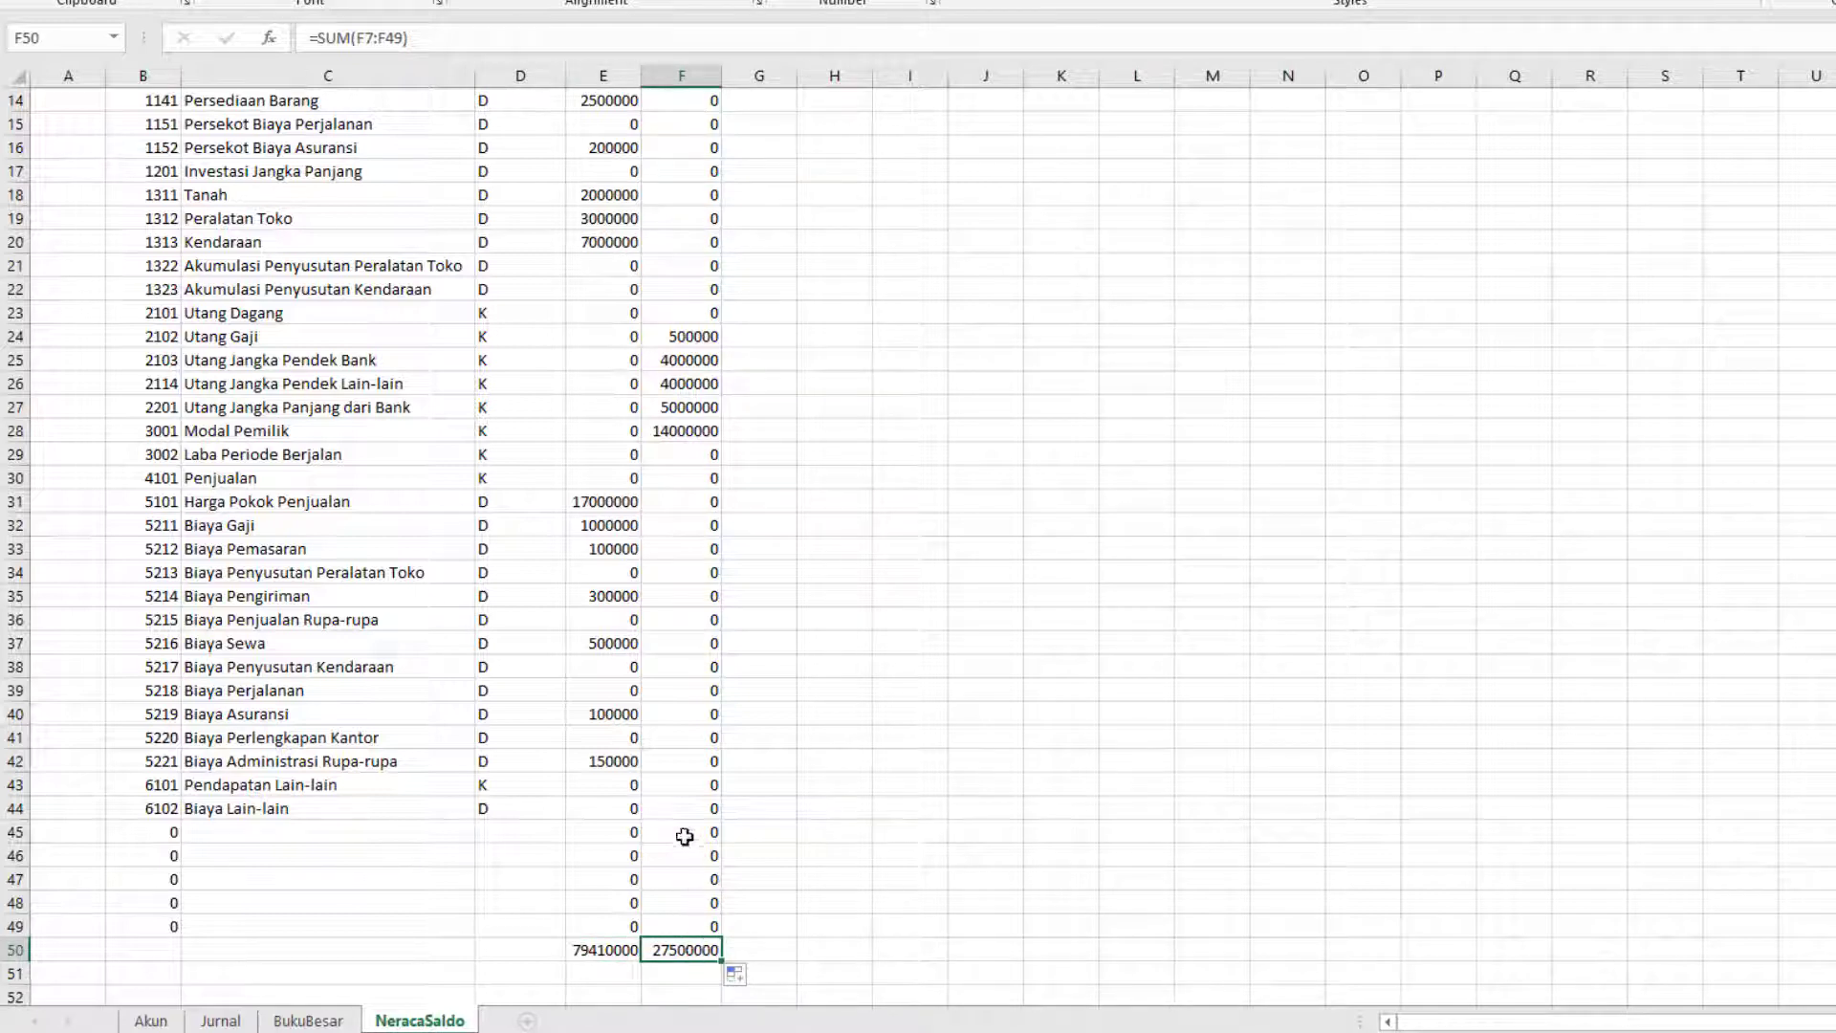
pyautogui.click(610, 952)
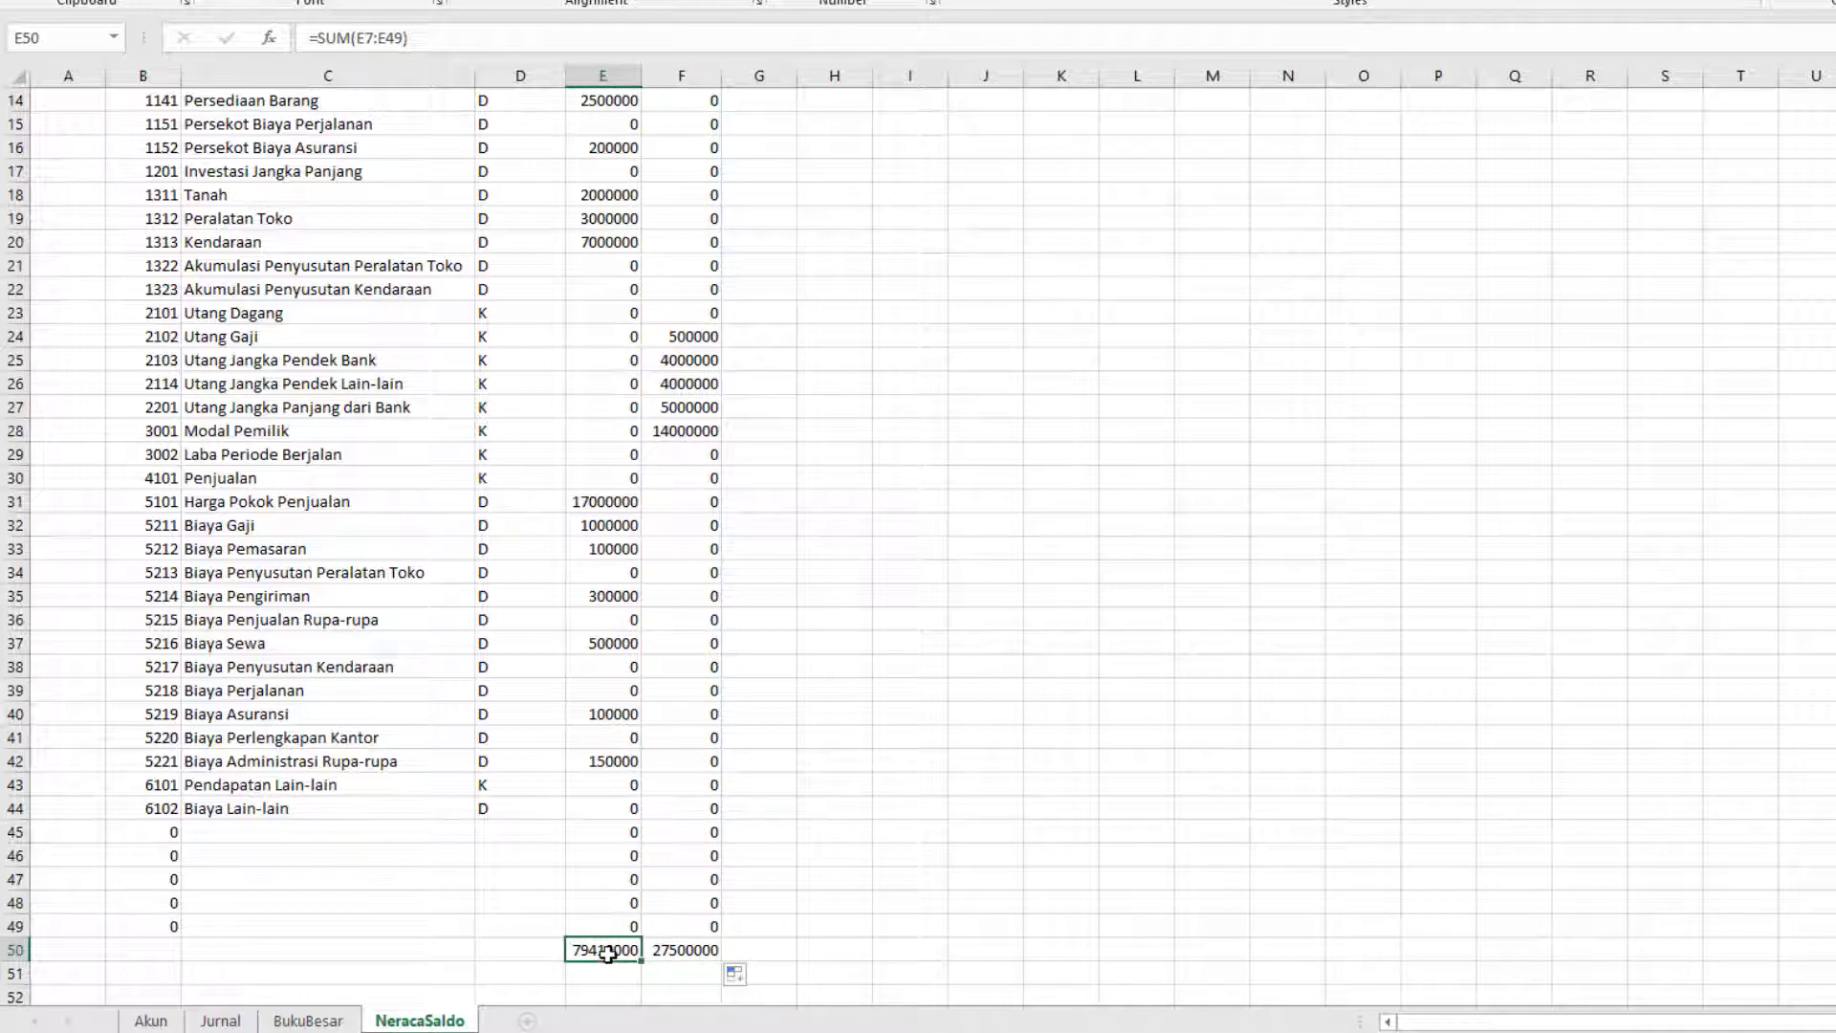
pyautogui.click(679, 950)
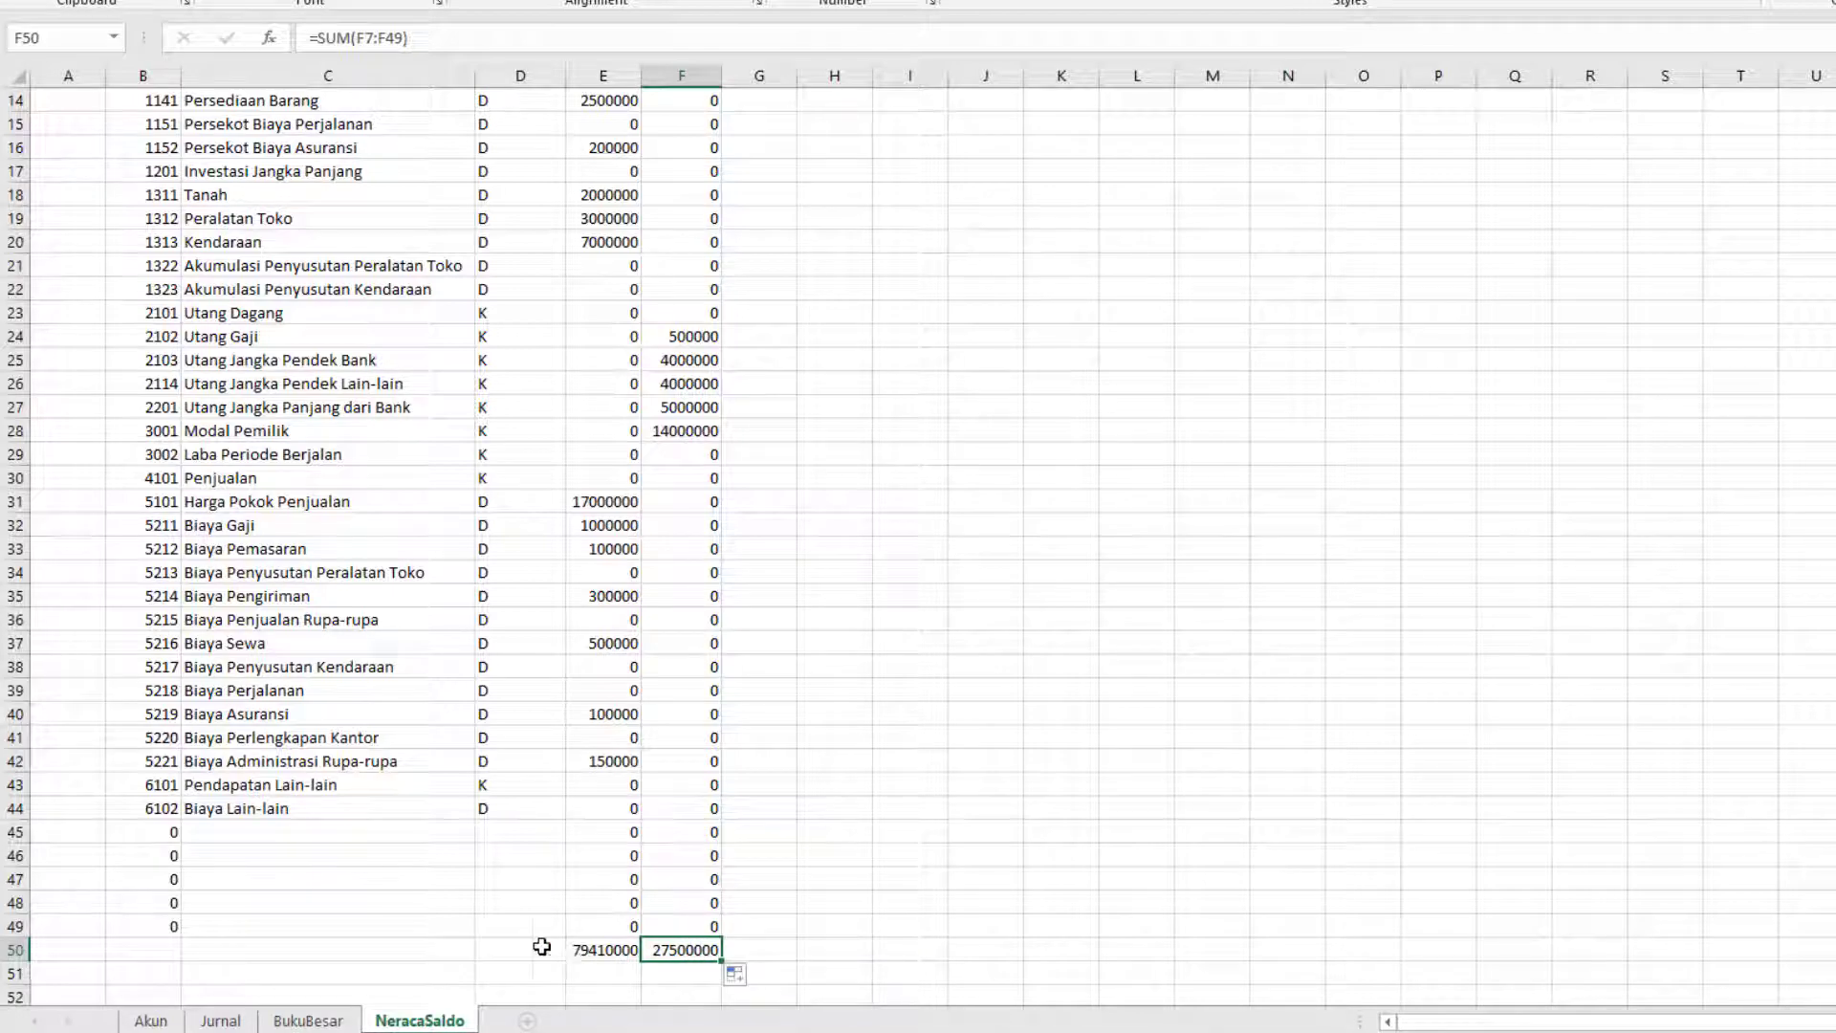
pyautogui.click(603, 950)
pyautogui.click(680, 950)
pyautogui.moveTo(679, 950); pyautogui.dragTo(593, 148)
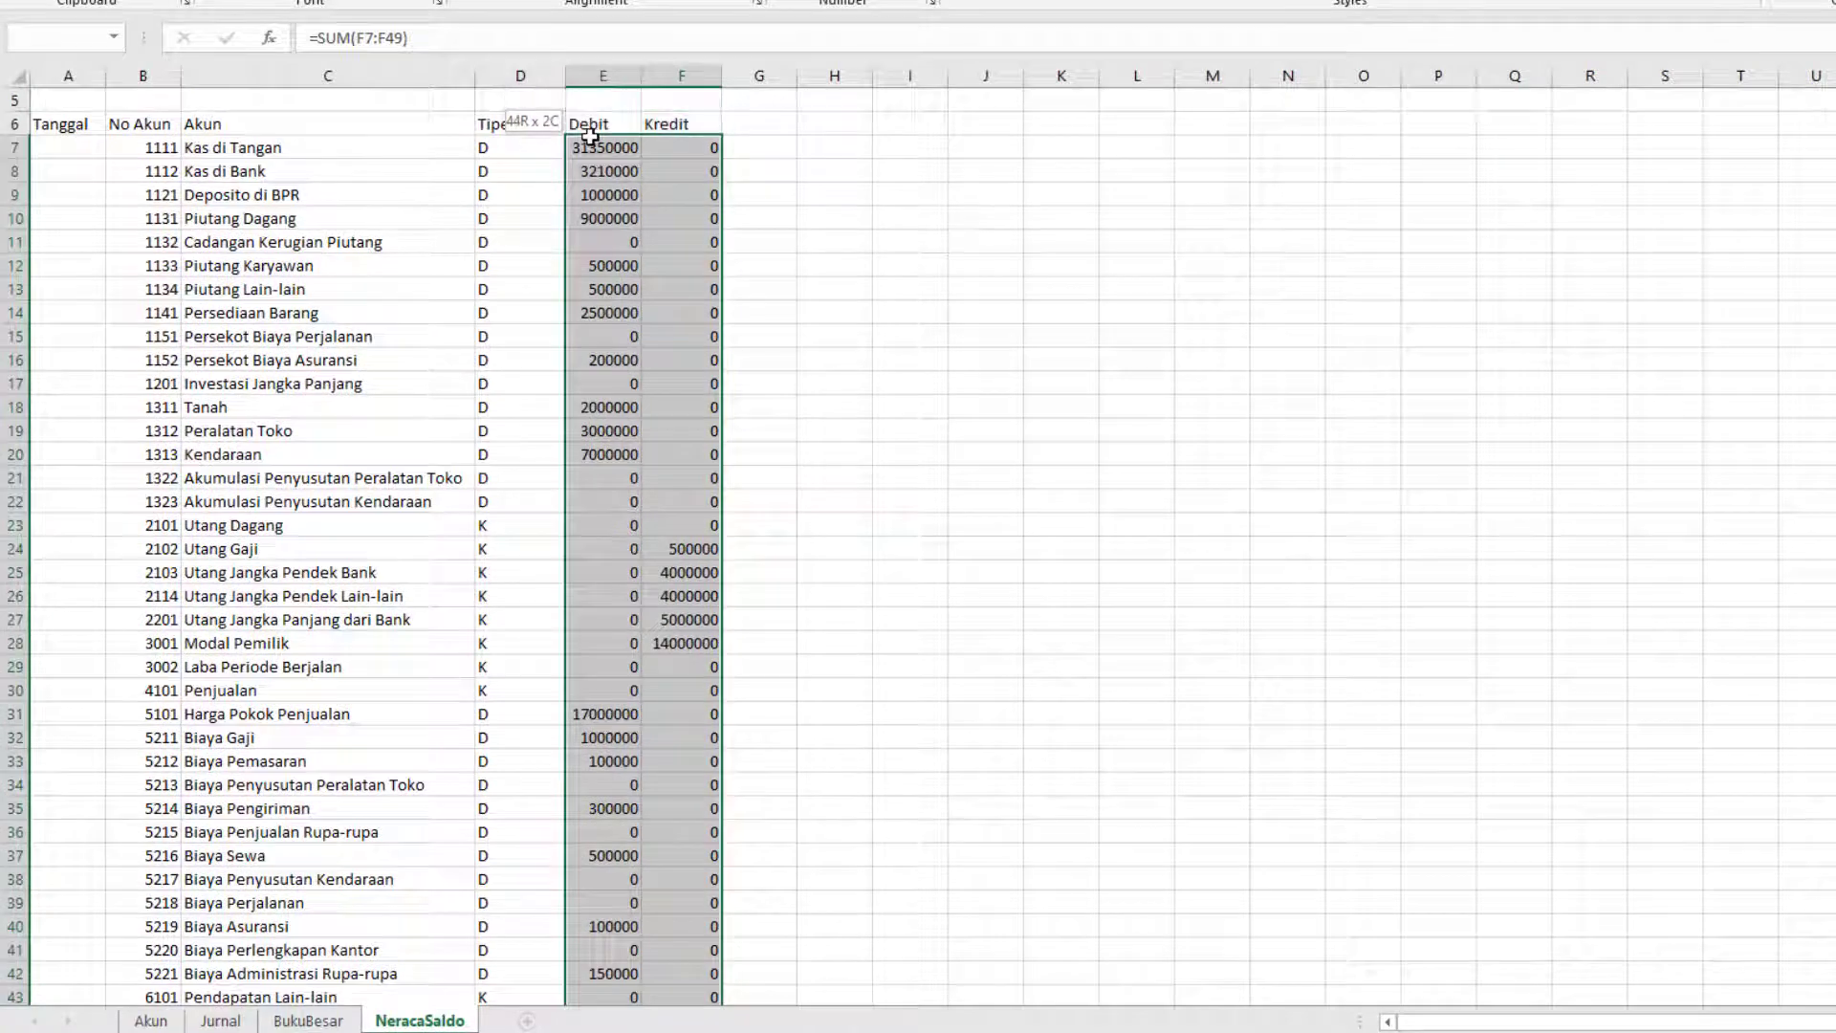
pyautogui.click(813, 3)
pyautogui.scroll(-8, 635, 315)
pyautogui.scroll(6, 759, 536)
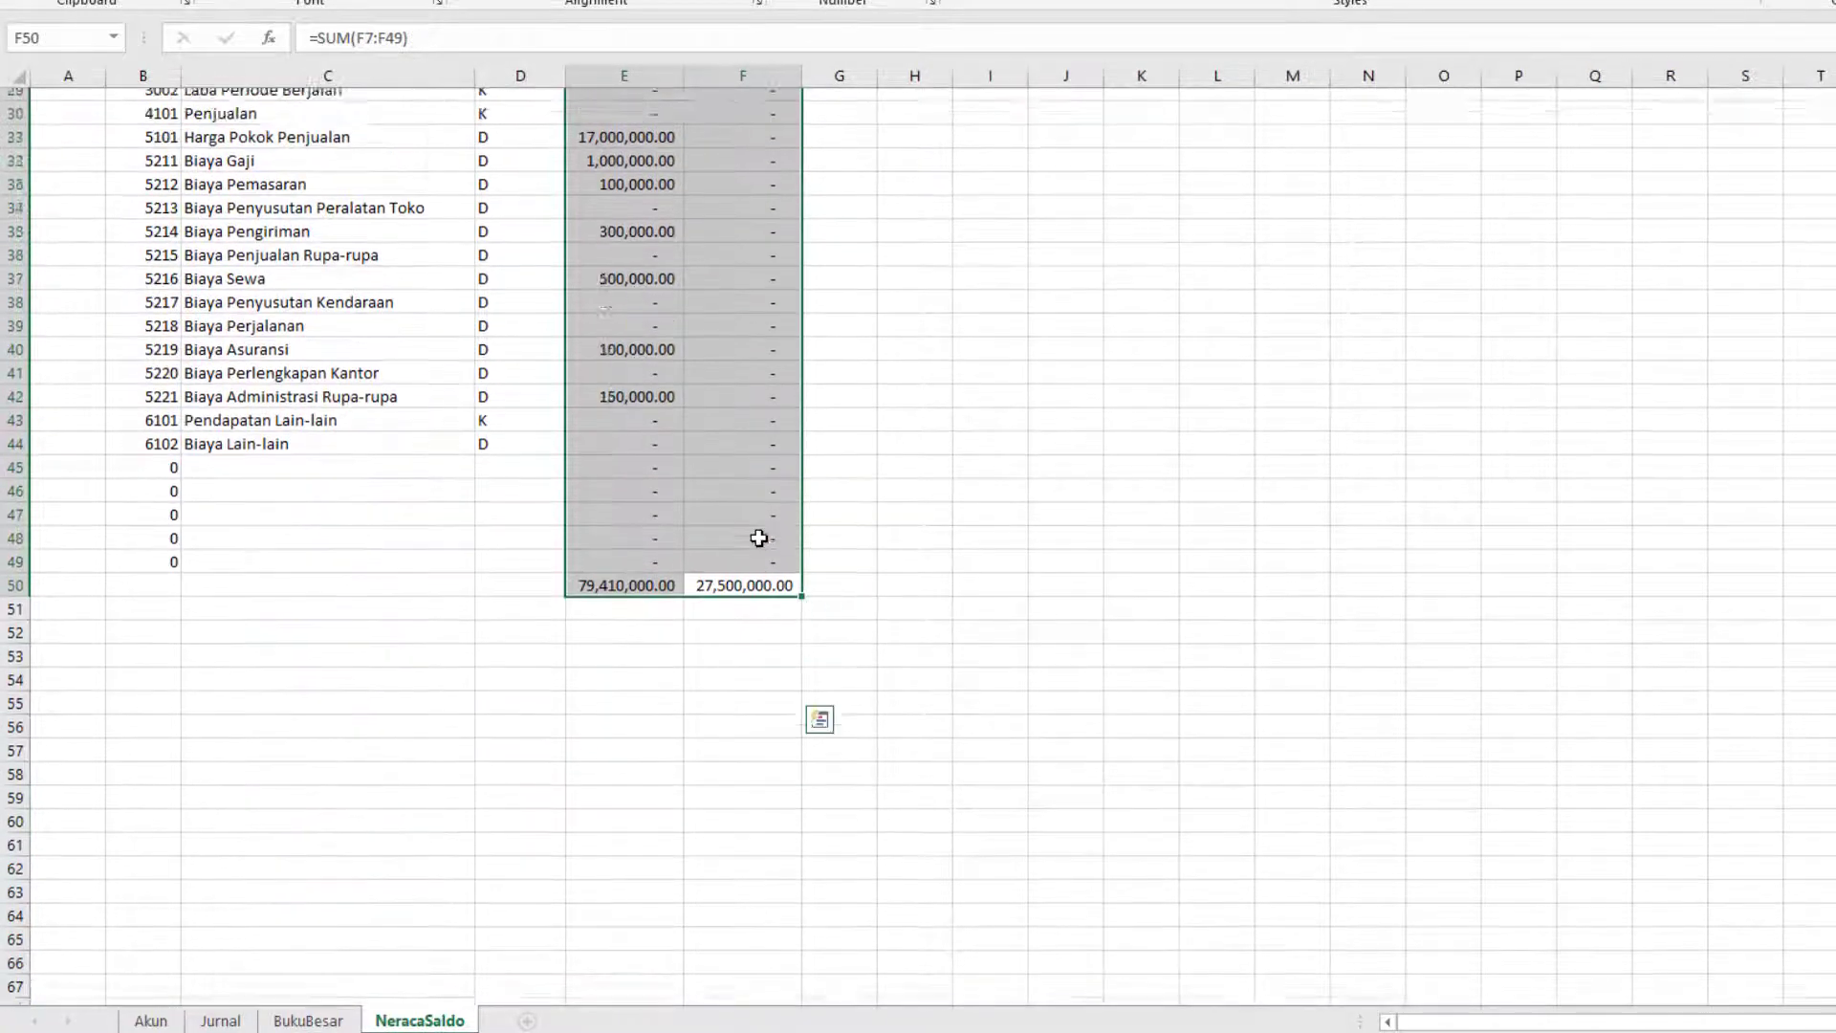
pyautogui.scroll(-3, 1108, 761)
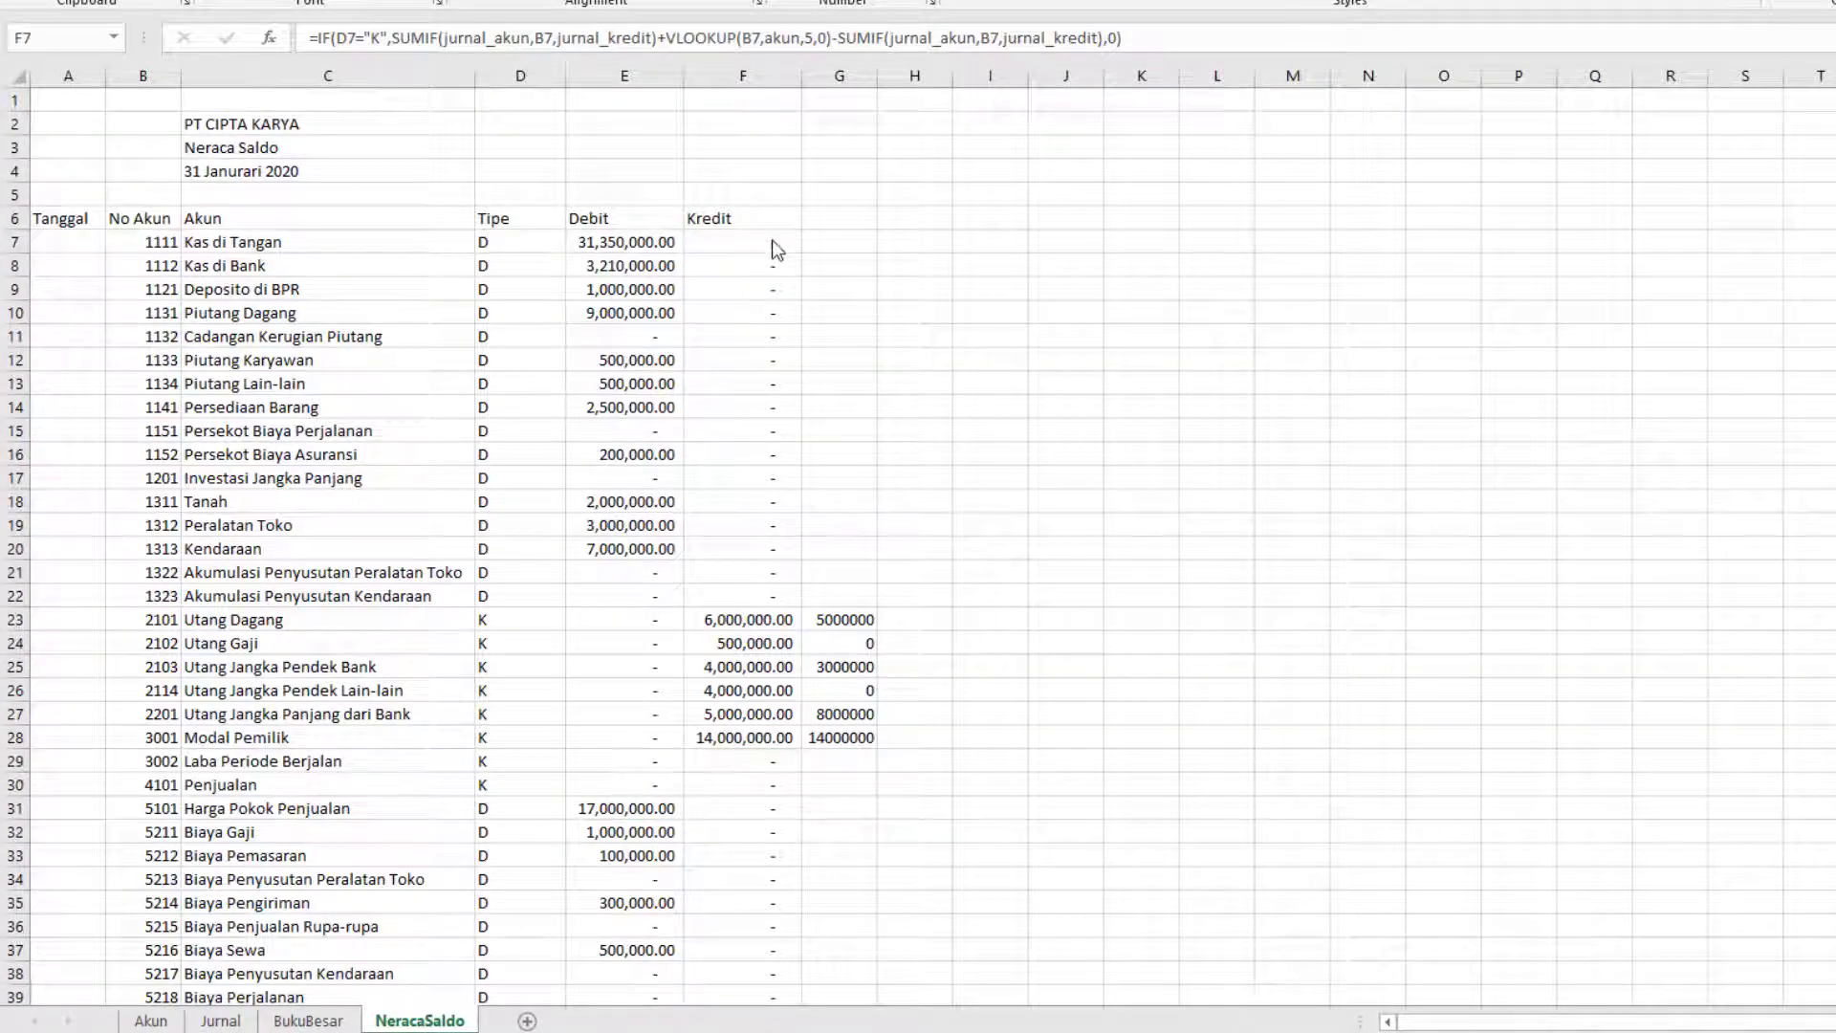
# Step: Correct the F7 formula so the subtracted SUMIF uses jurnal_debet as its sum range
pyautogui.click(772, 240)
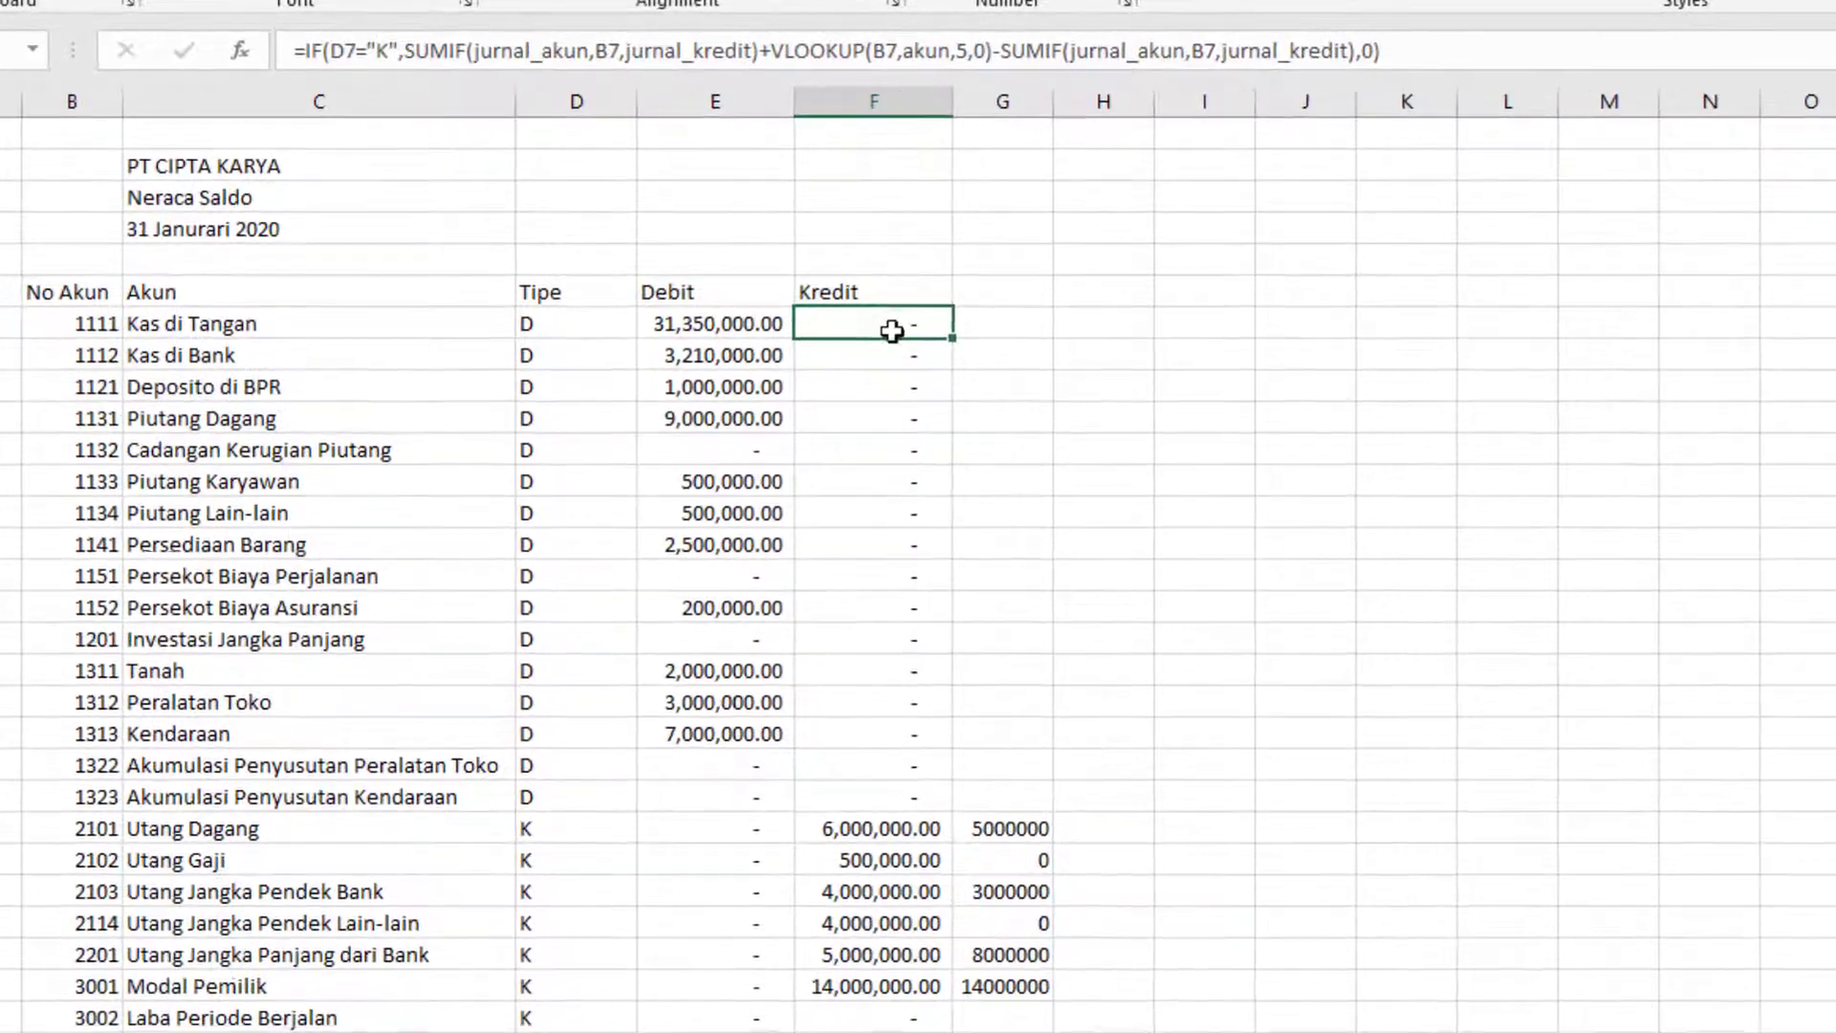
pyautogui.doubleClick(760, 242)
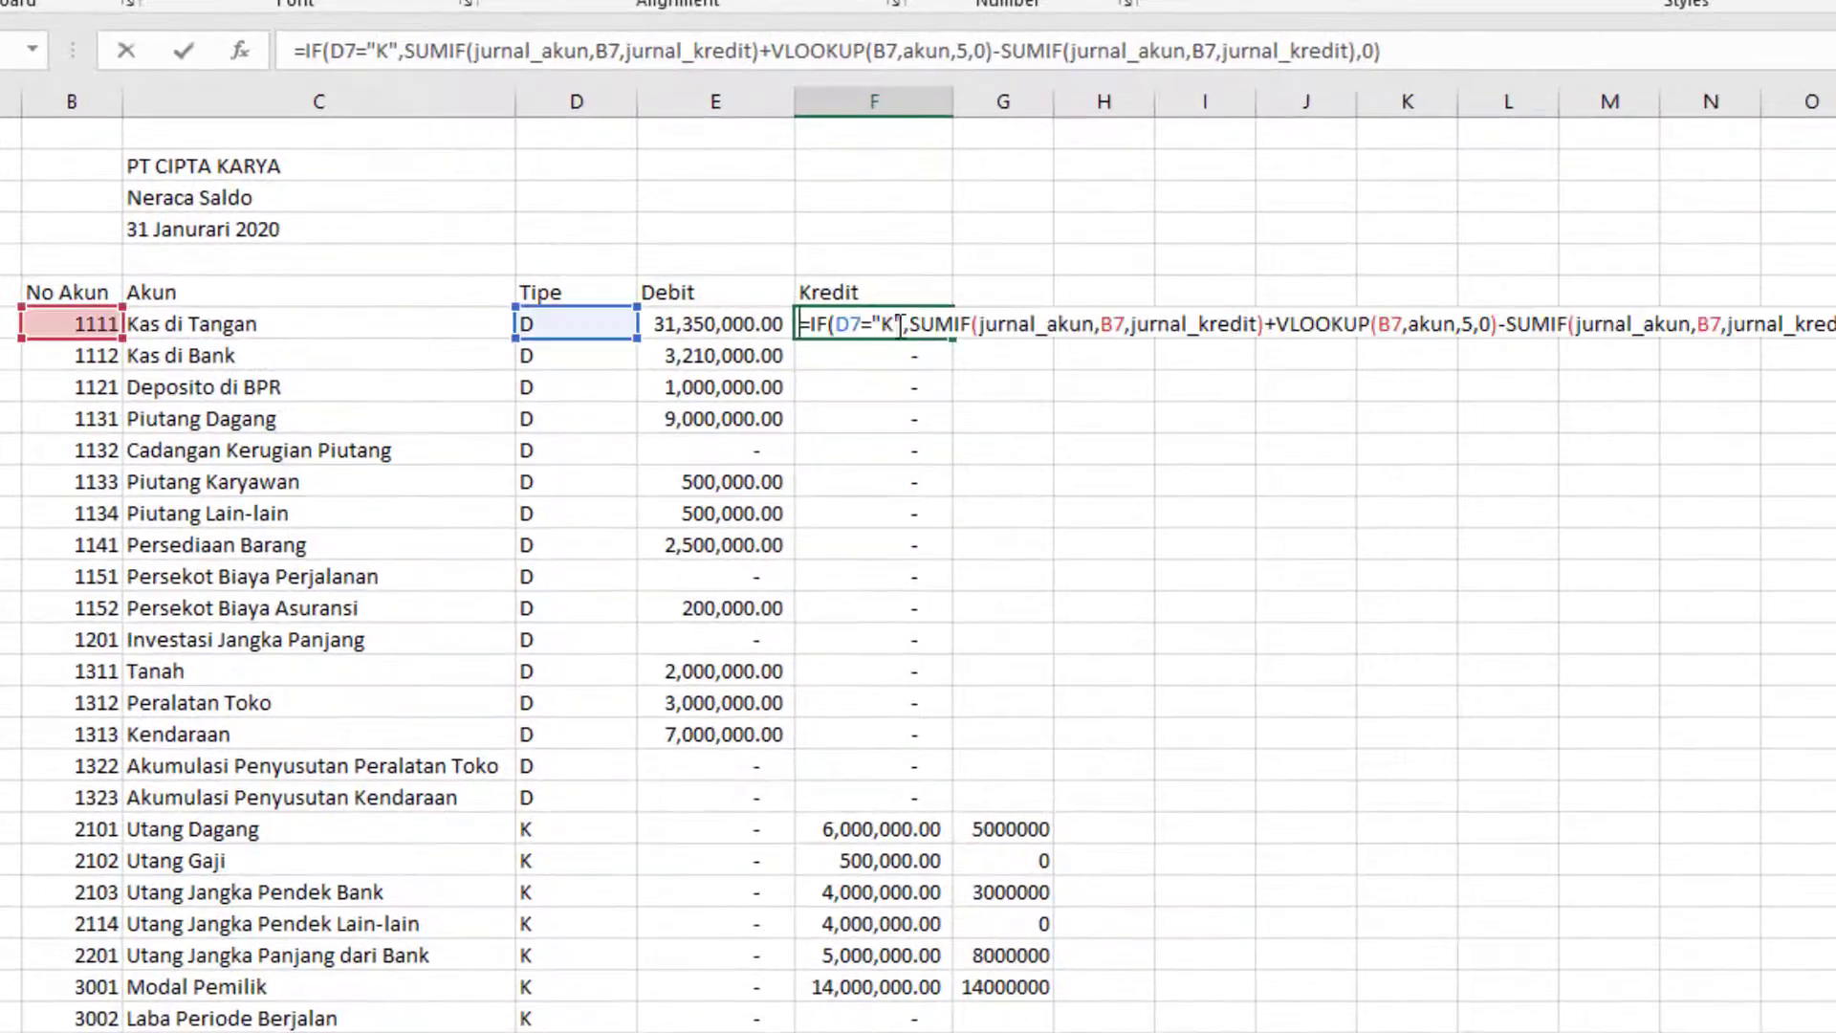
pyautogui.doubleClick(1202, 325)
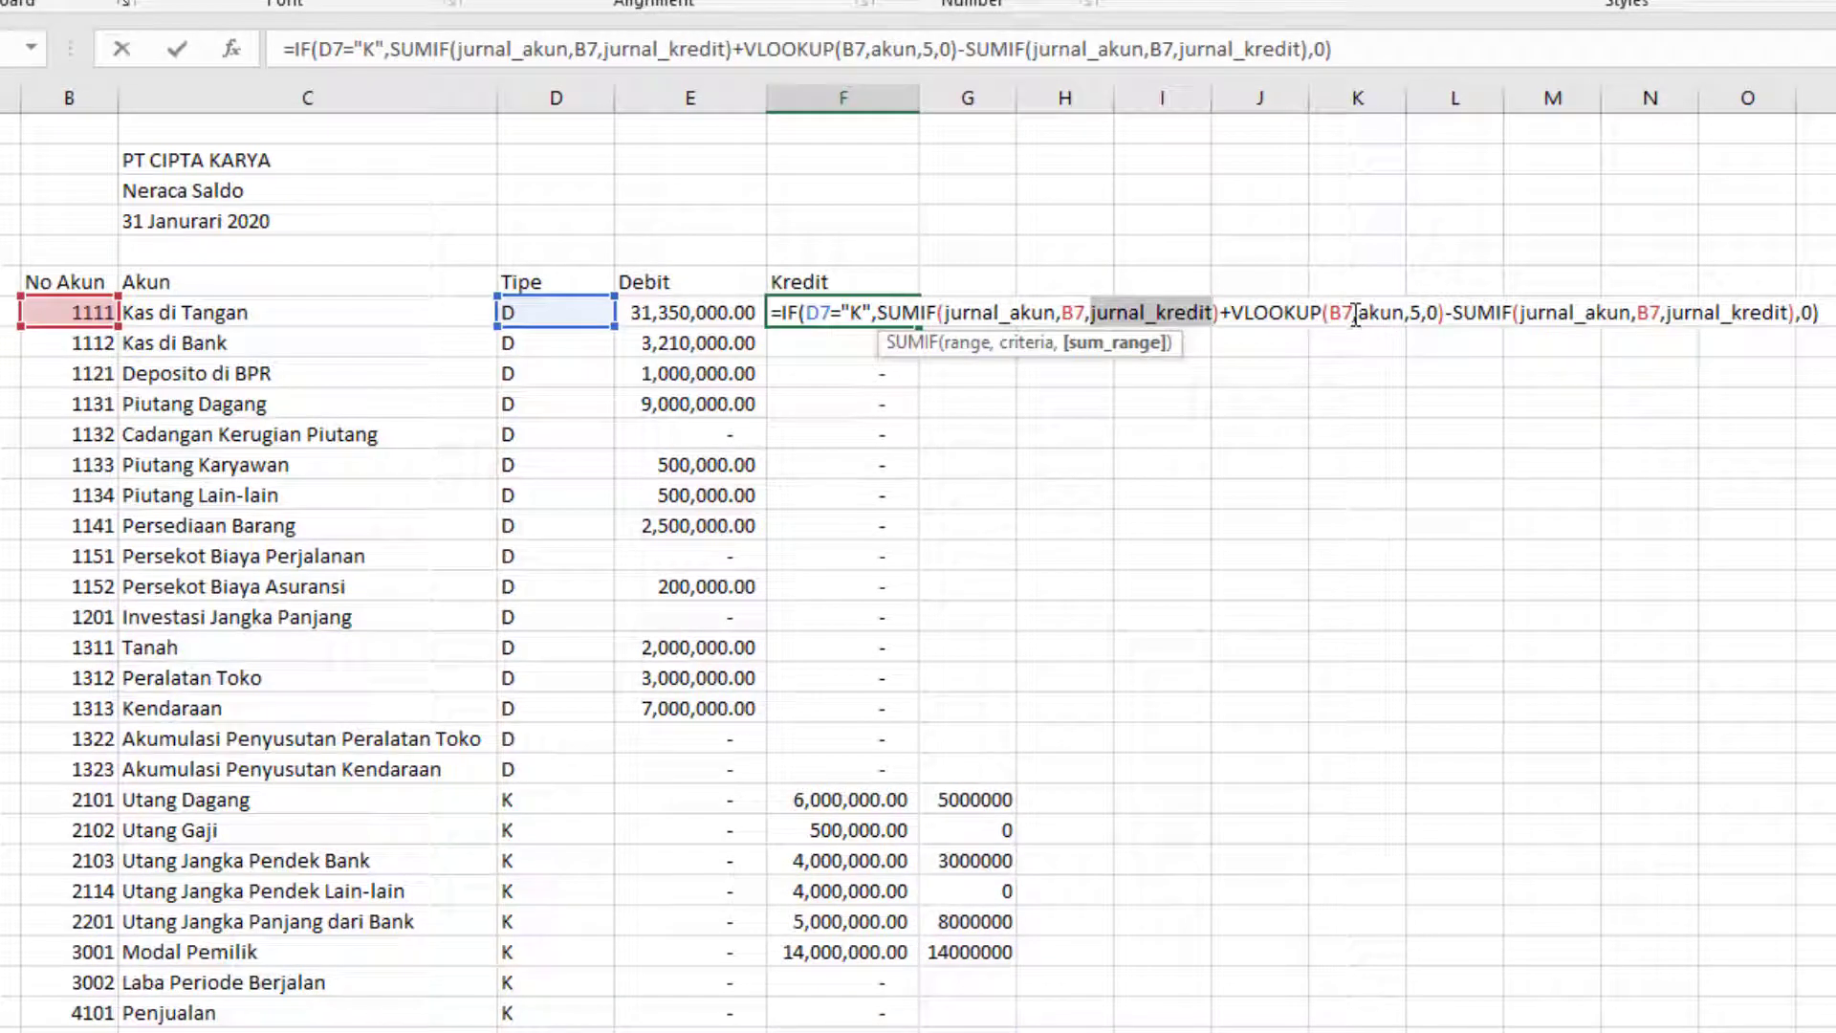
pyautogui.moveTo(1734, 316); pyautogui.dragTo(1795, 316)
pyautogui.write('debet')
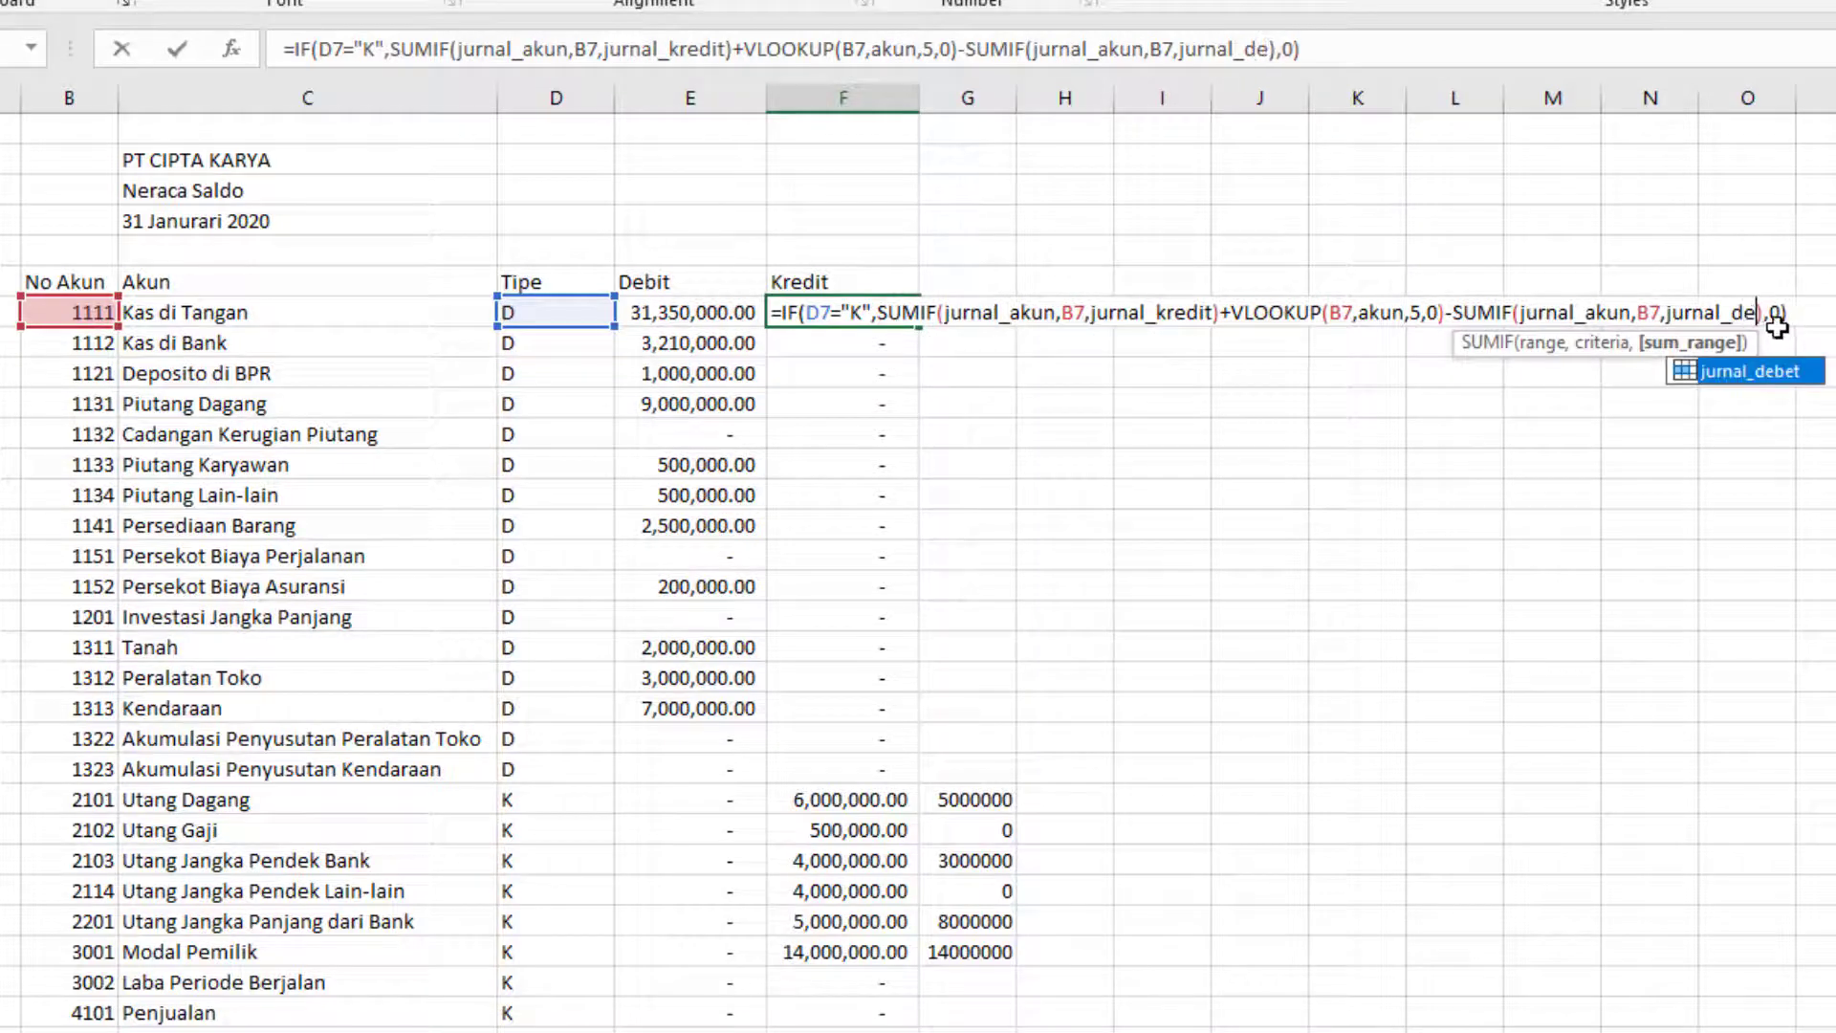
pyautogui.press('Return')
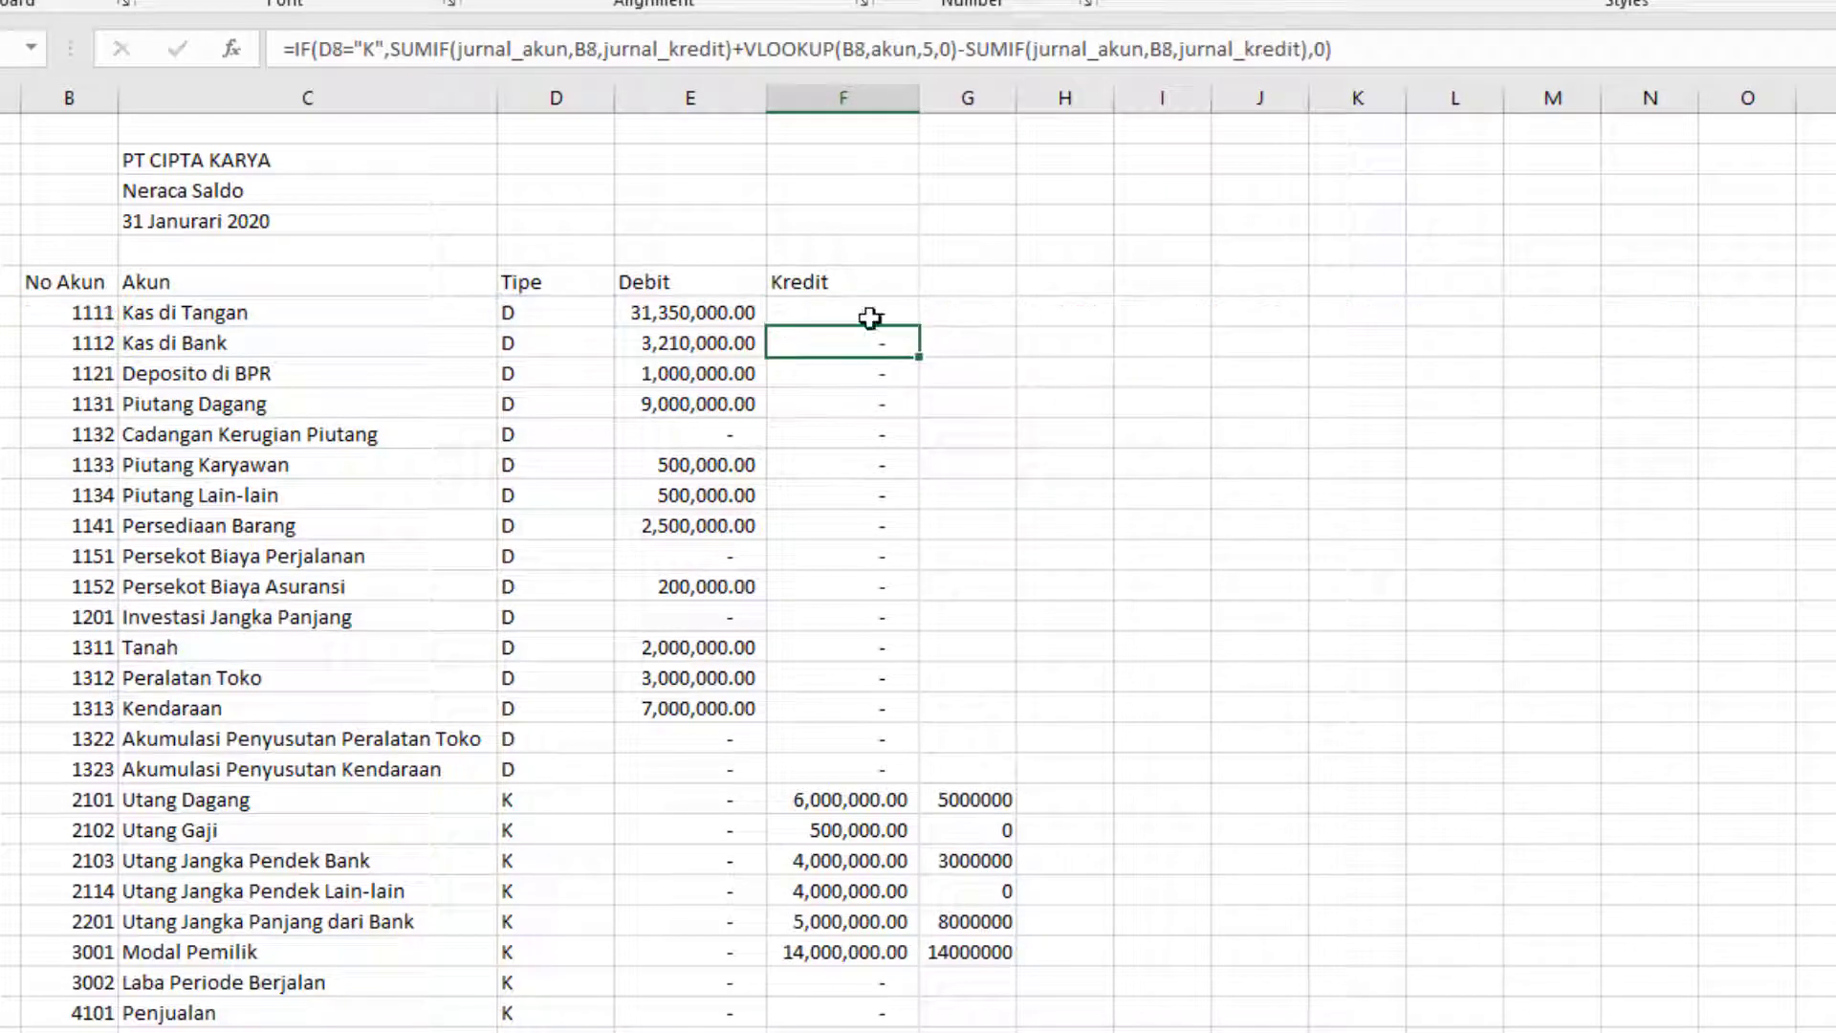
# Step: Fill the corrected F7 formula down the Kredit column
pyautogui.click(880, 313)
pyautogui.doubleClick(920, 328)
pyautogui.scroll(-1, 1020, 754)
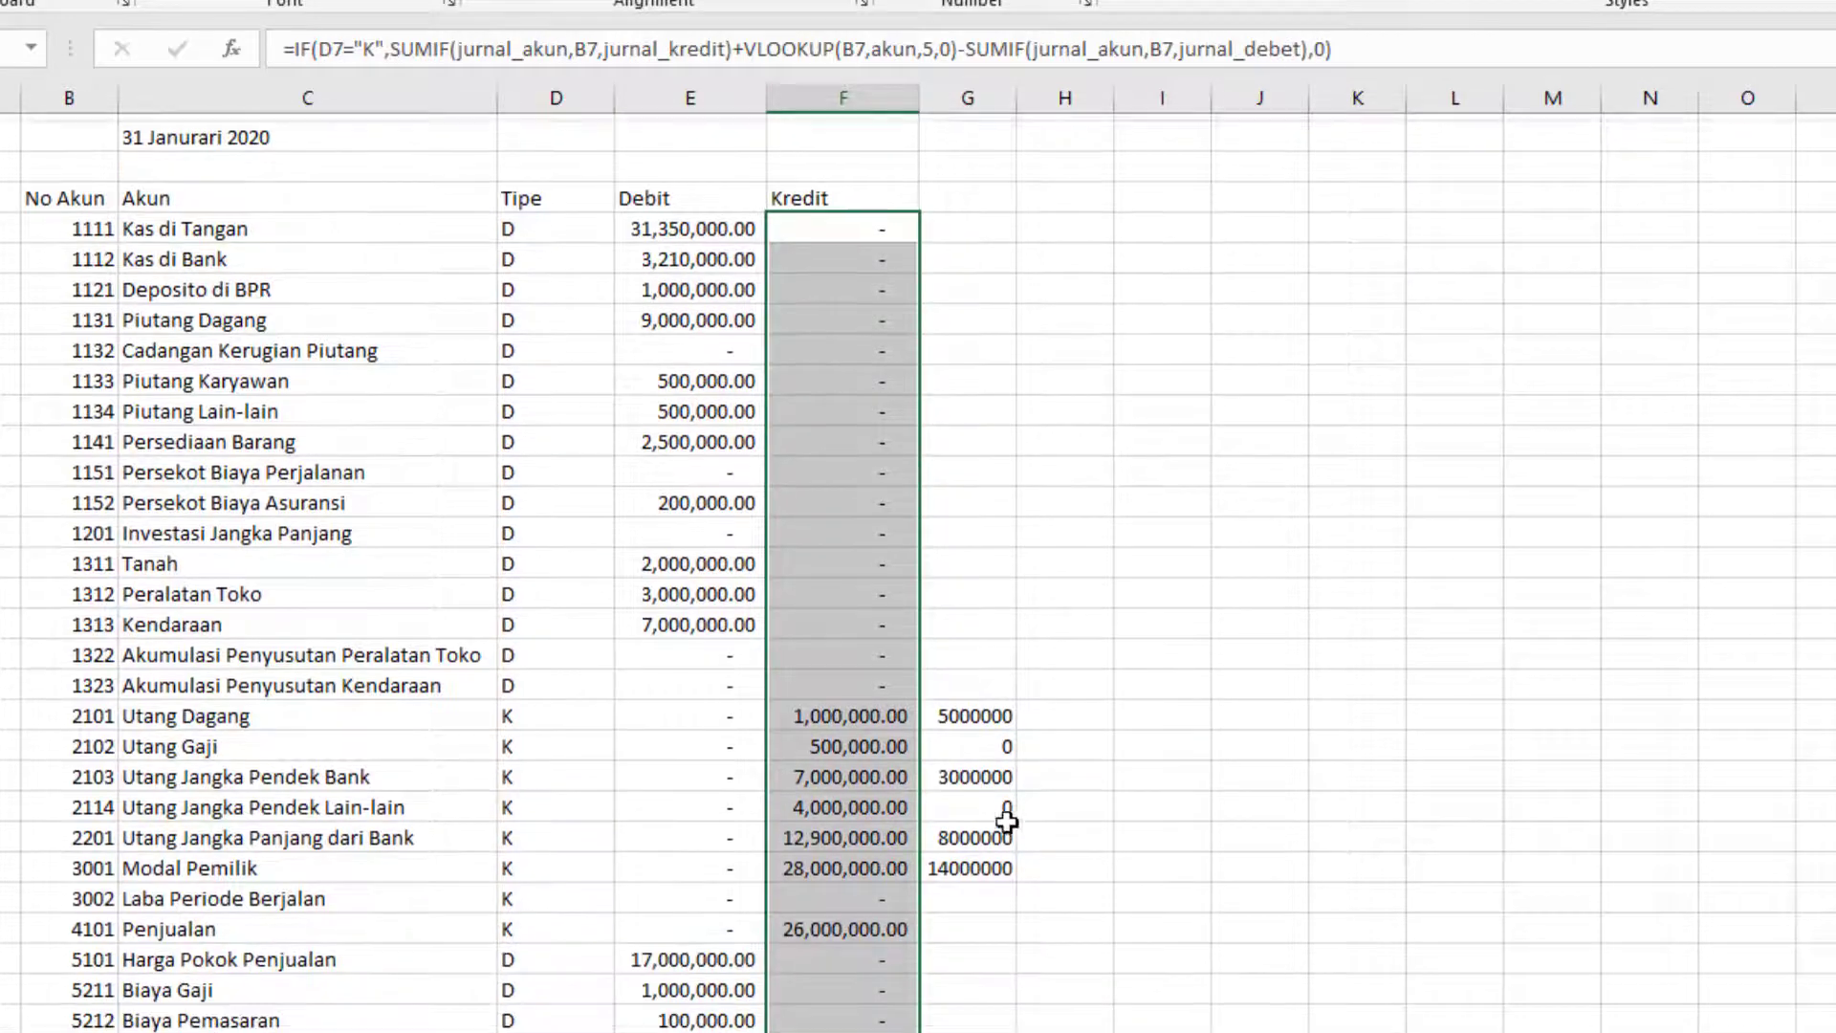
# Step: Clear the helper values beside the Kredit column in G23:G30
pyautogui.moveTo(996, 708); pyautogui.dragTo(1004, 924)
pyautogui.press('Delete')
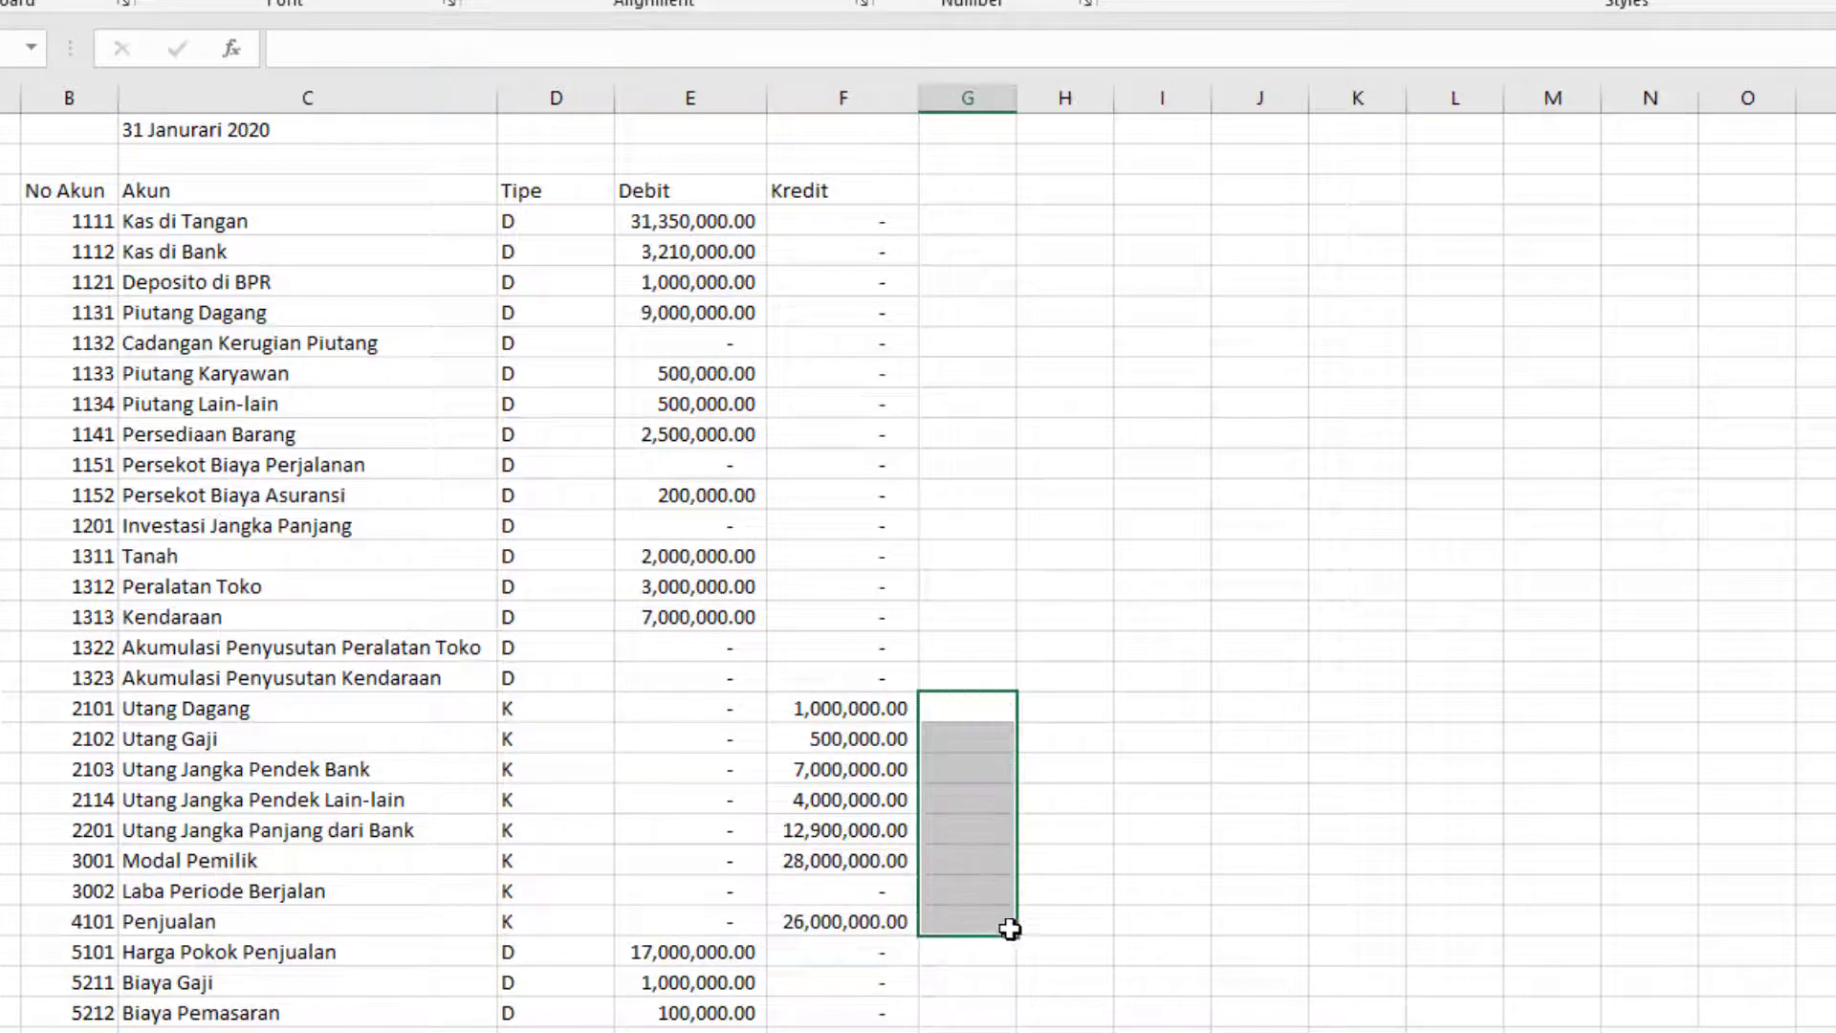
pyautogui.scroll(-4, 1033, 906)
pyautogui.scroll(5, 885, 287)
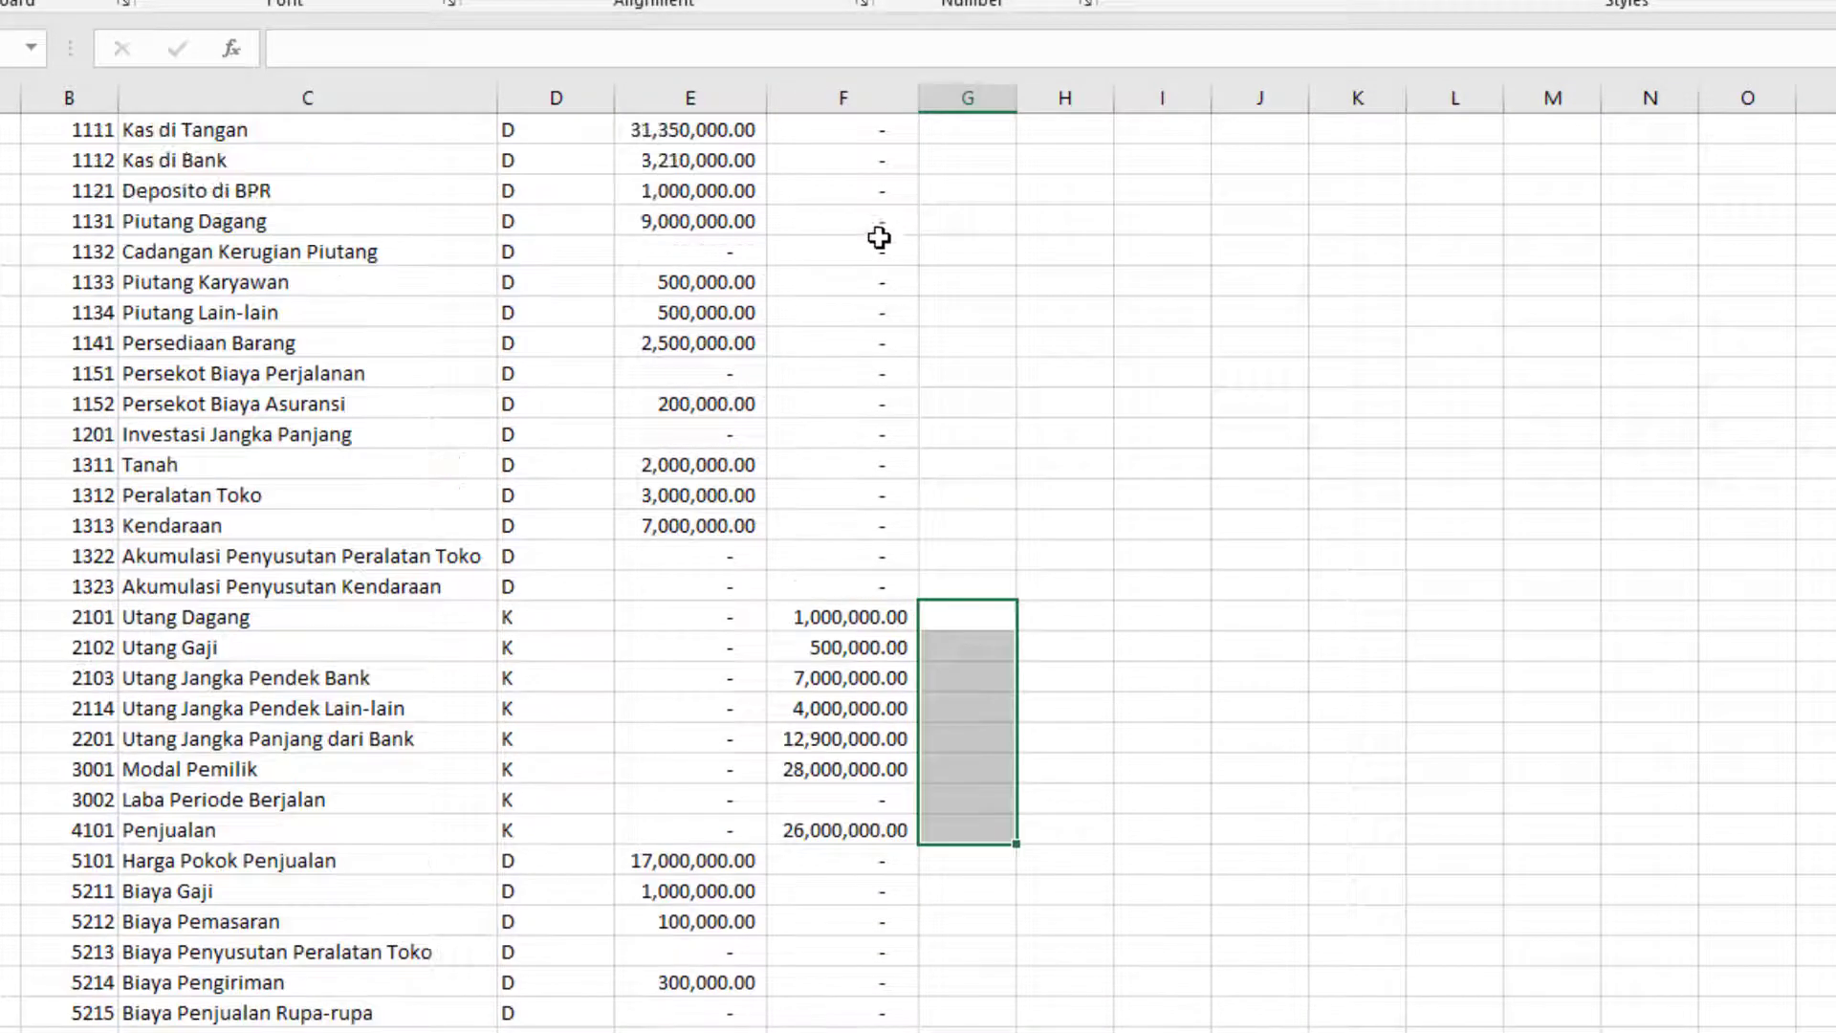
# Step: Copy the F7 formula down to F49 once more and check the totals in row 50
pyautogui.click(880, 313)
pyautogui.doubleClick(918, 328)
pyautogui.scroll(-11, 951, 702)
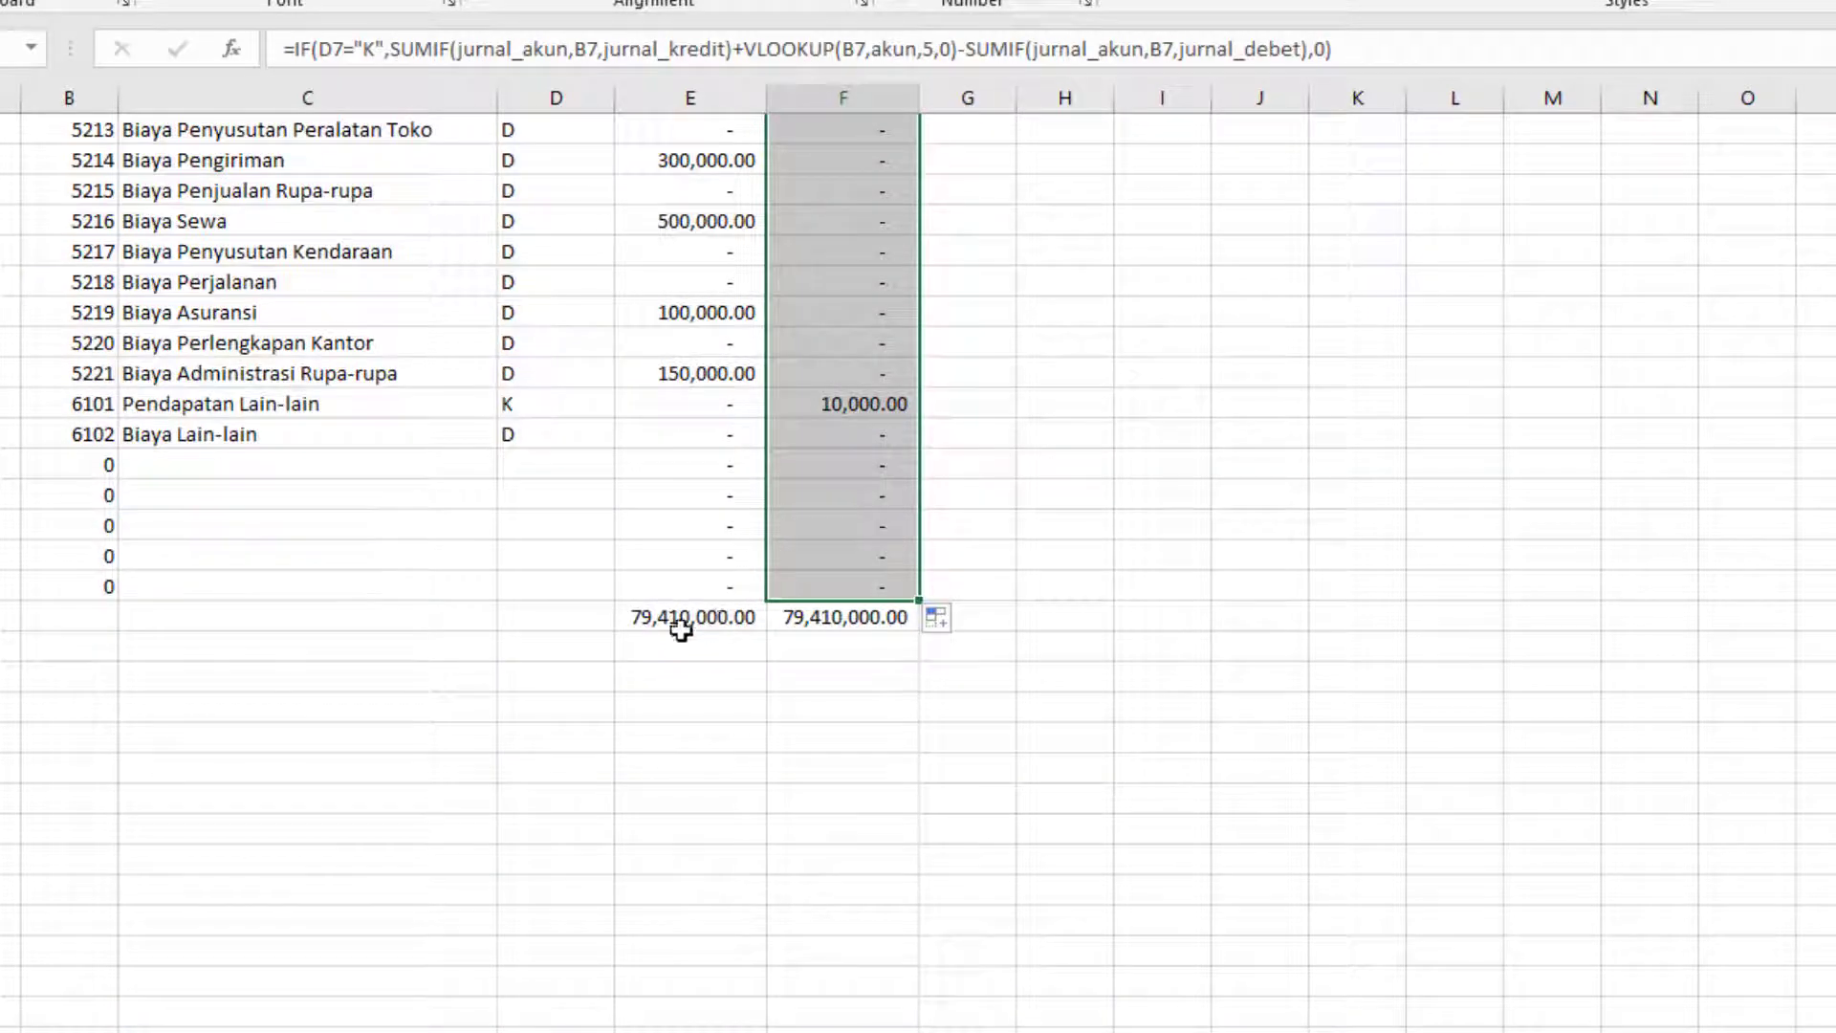
# Step: Merge and center A50:D50, label the merged cell TOTAL, and make the total row A50:F50 bold
pyautogui.moveTo(43, 620); pyautogui.dragTo(527, 609)
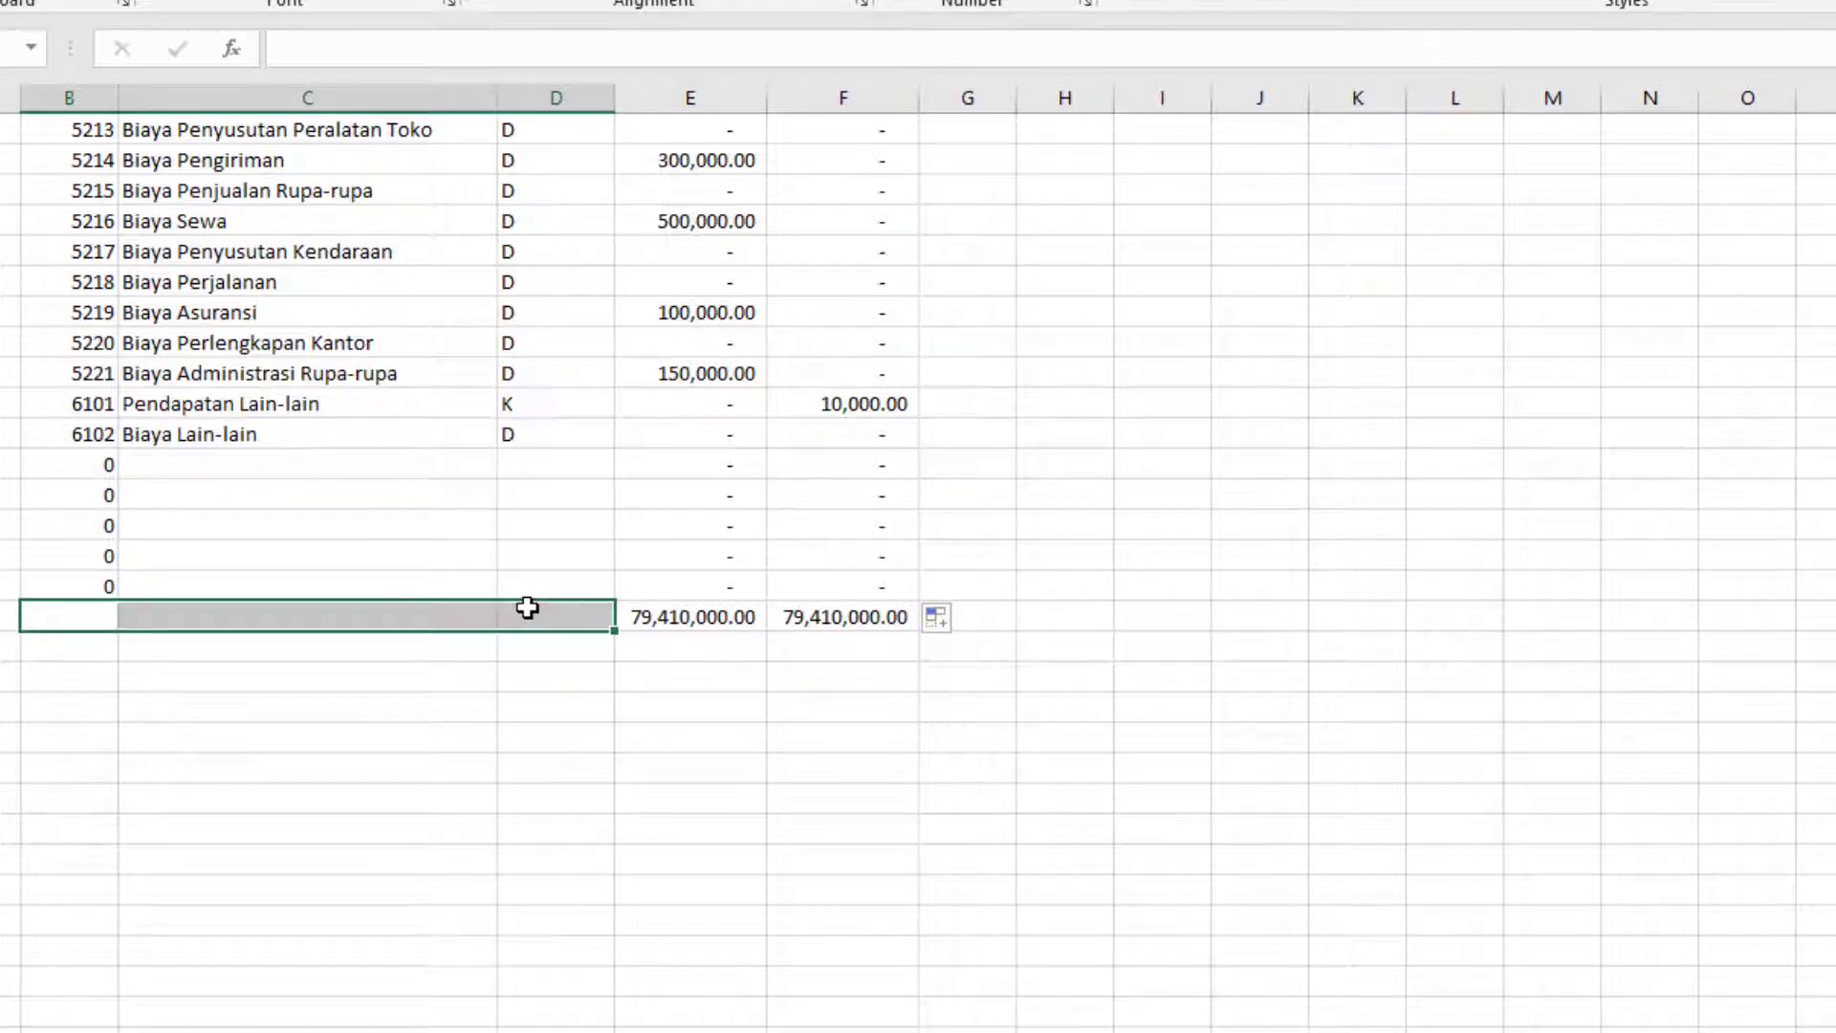
pyautogui.moveTo(10, 617); pyautogui.dragTo(557, 615)
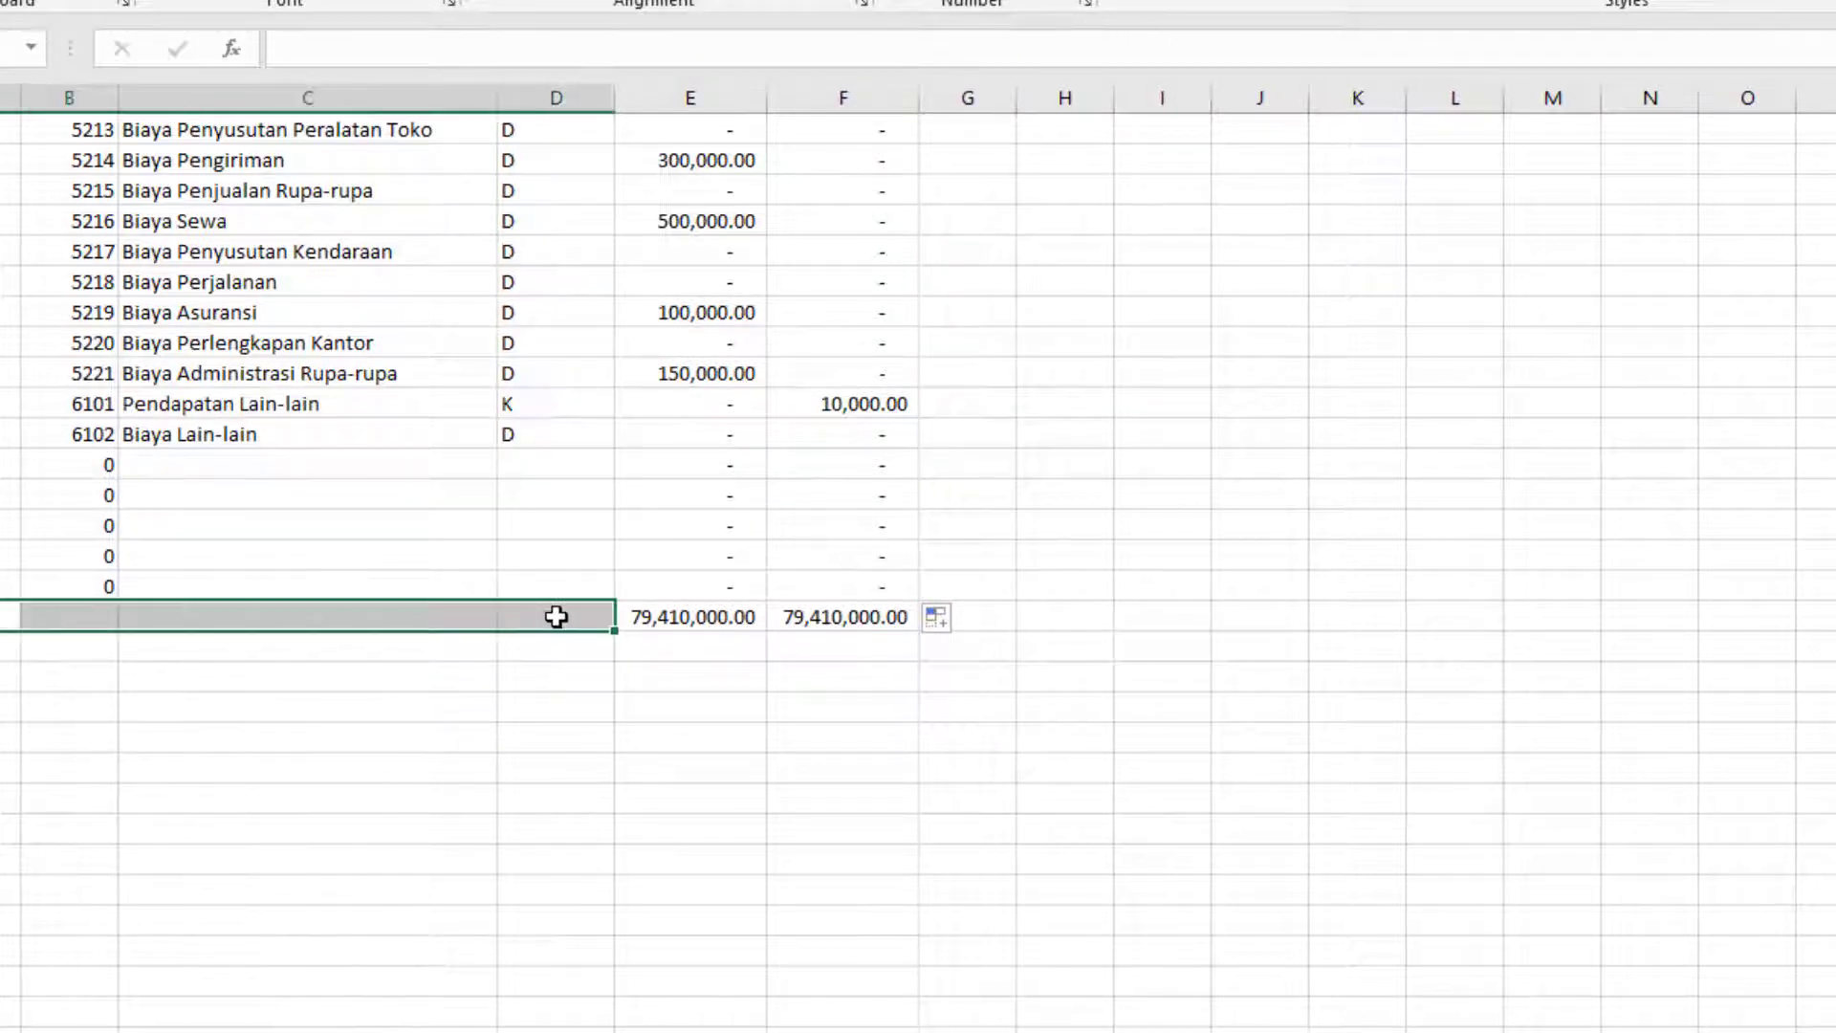
pyautogui.hotkey('alt', 'h')
pyautogui.write('mc')
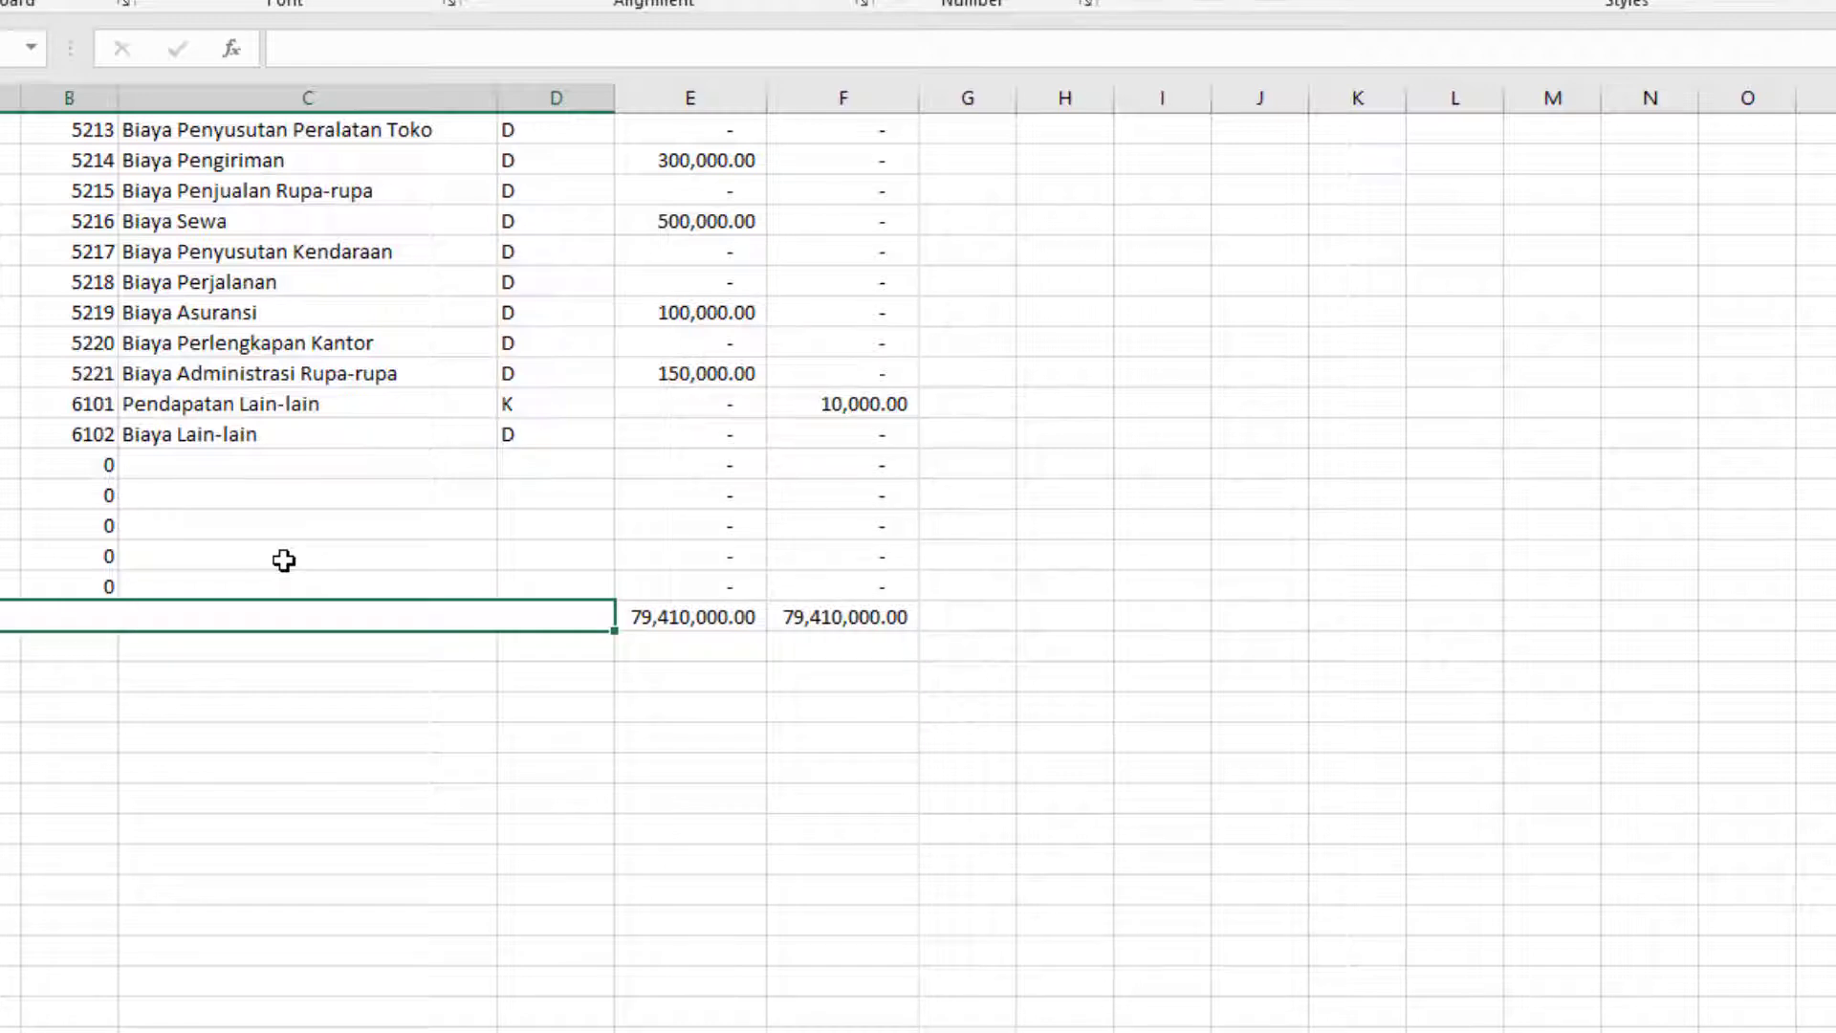
pyautogui.write('TOTAL')
pyautogui.click(647, 643)
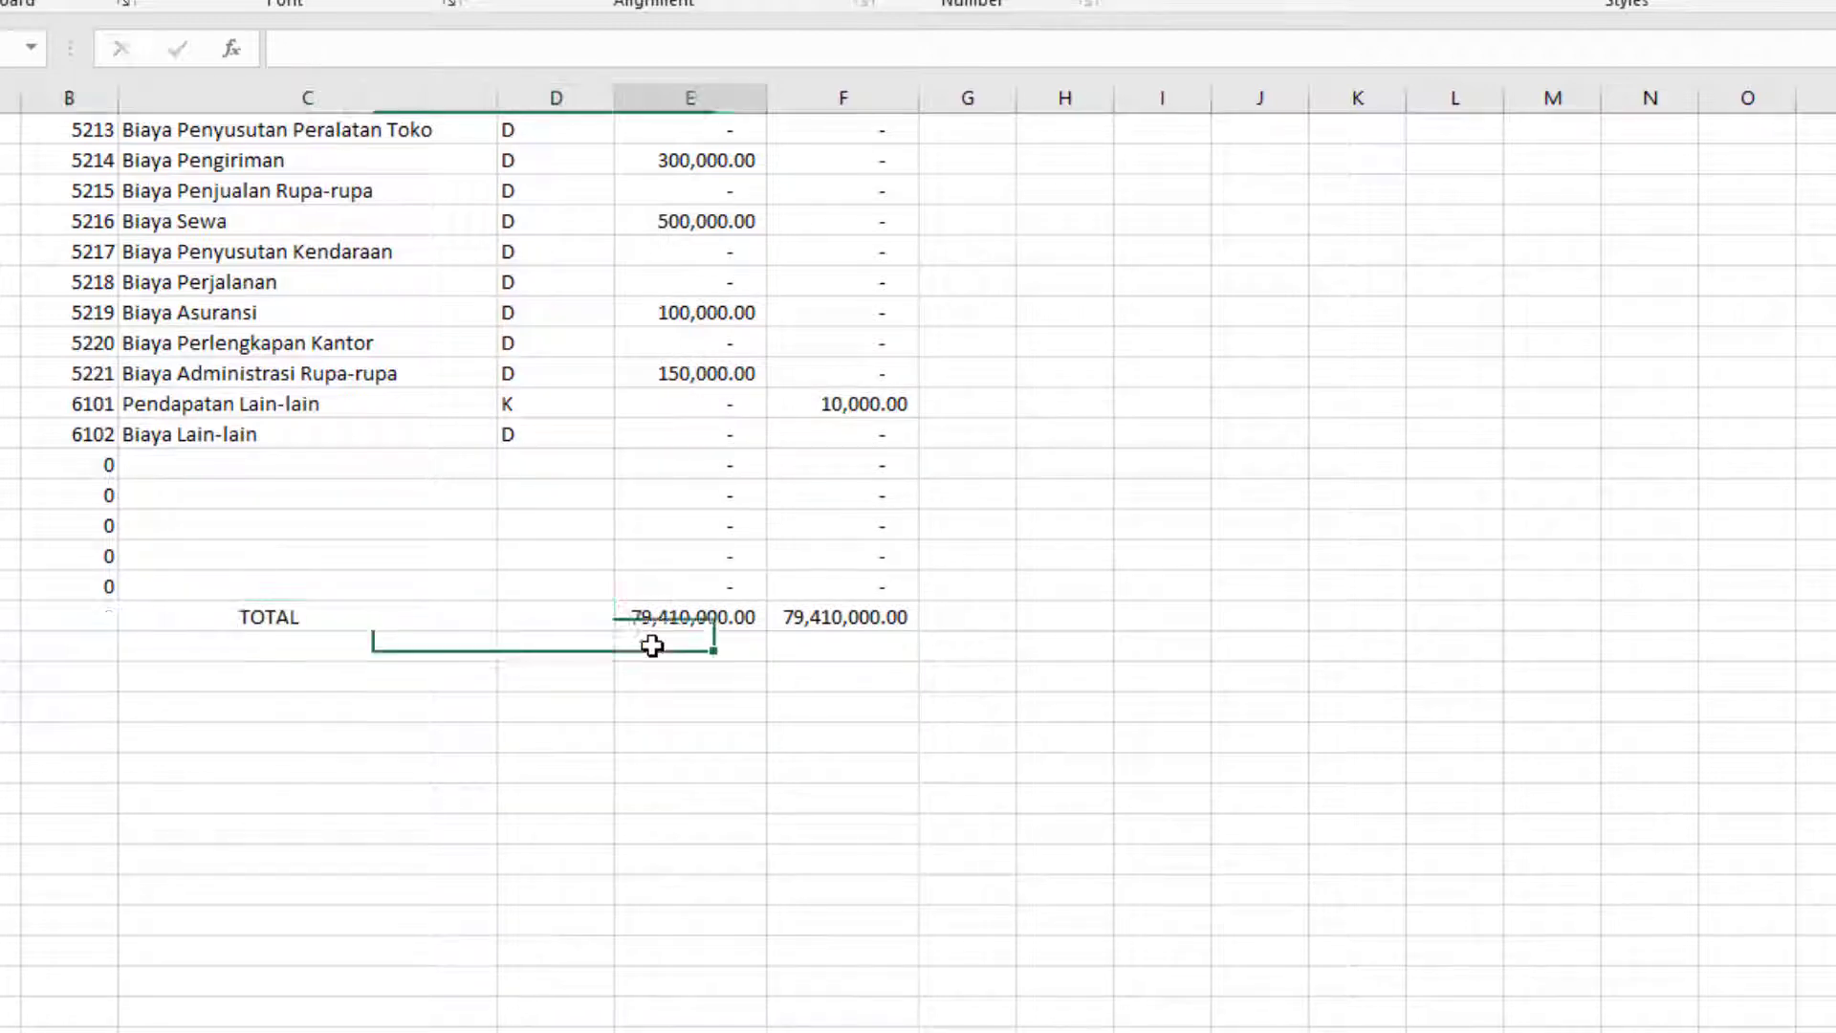
pyautogui.moveTo(650, 617); pyautogui.dragTo(796, 601)
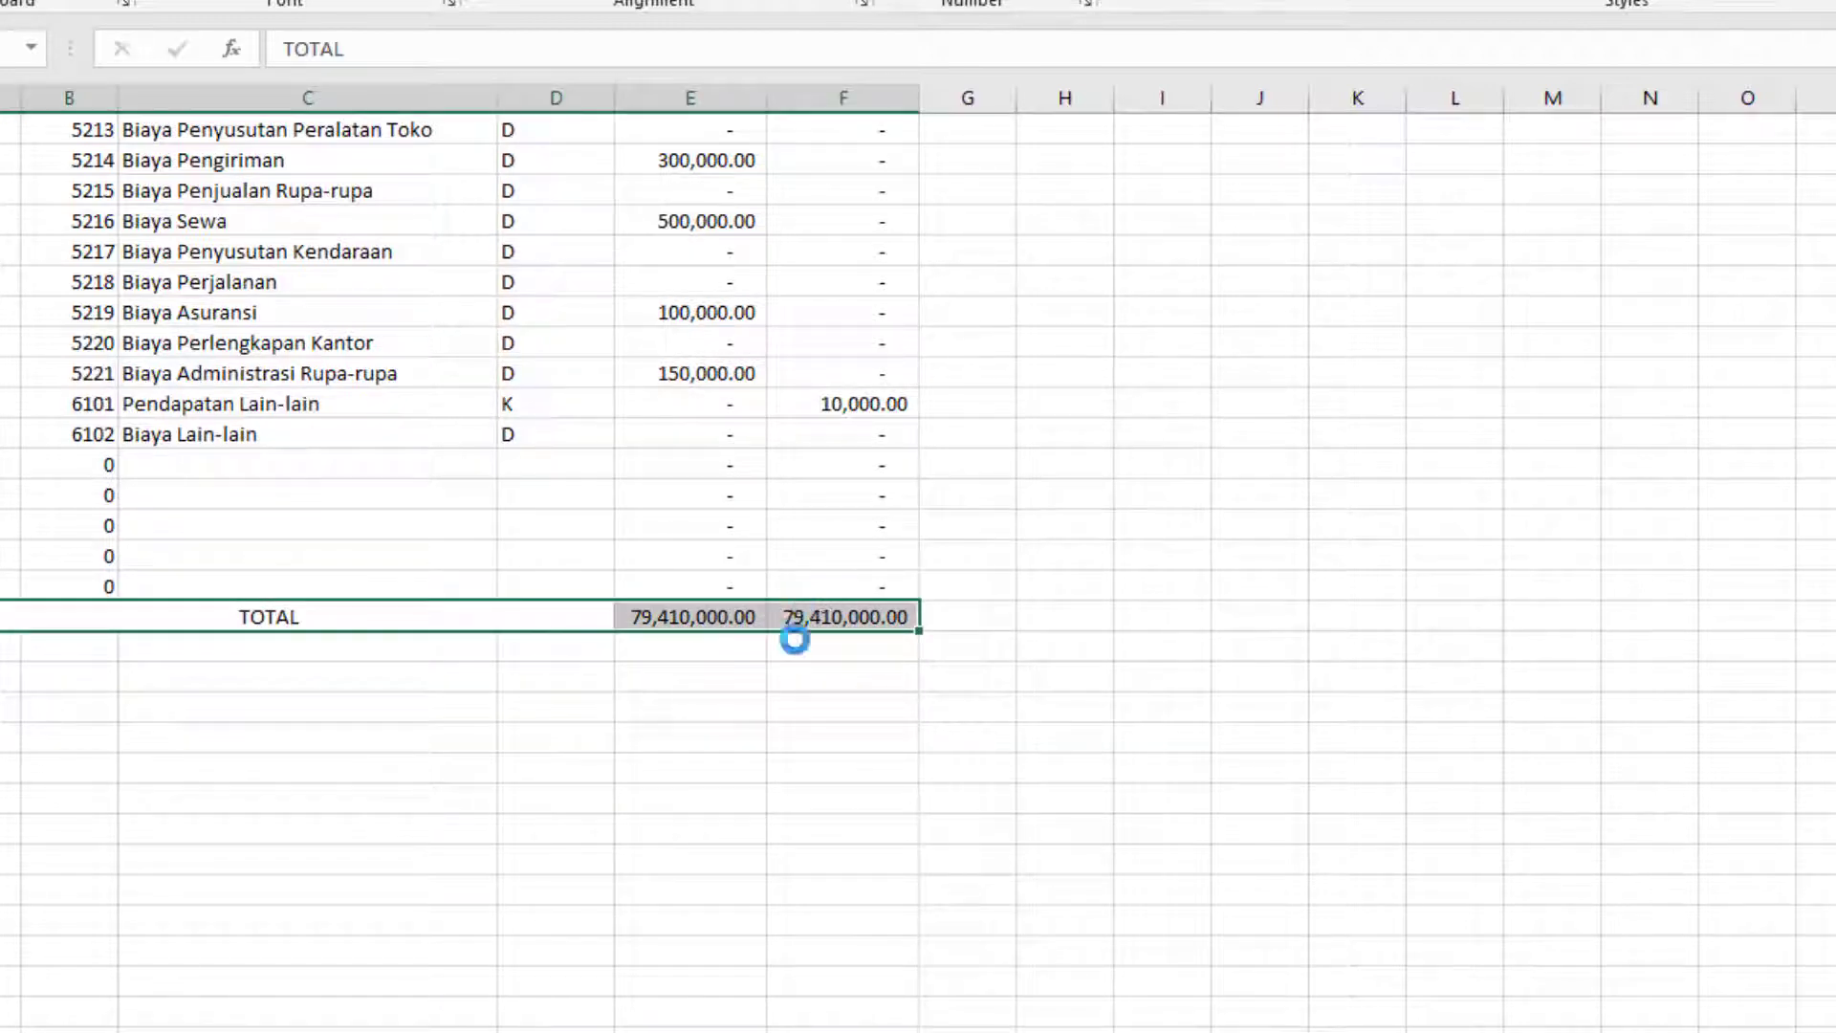
pyautogui.click(861, 614)
# Step: Apply all borders to the whole trial balance table A6:F50
pyautogui.scroll(9, 799, 518)
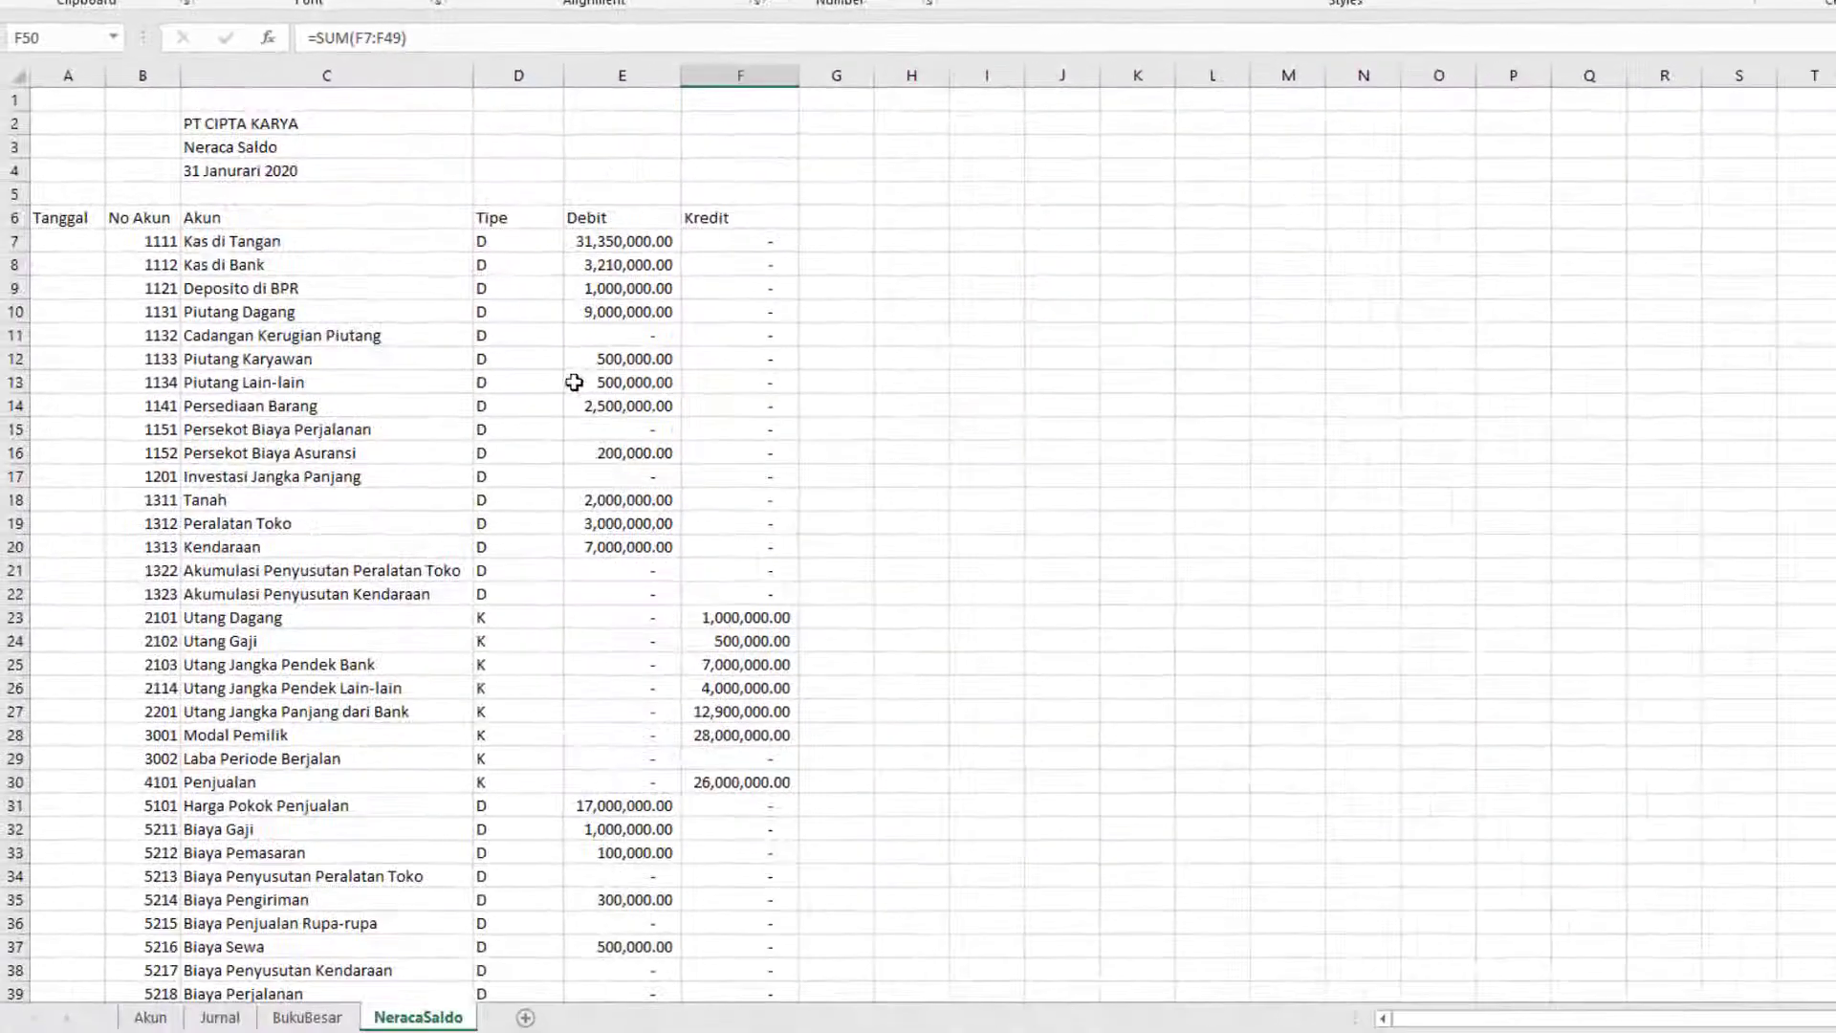
pyautogui.hotkey('ctrl', 'a')
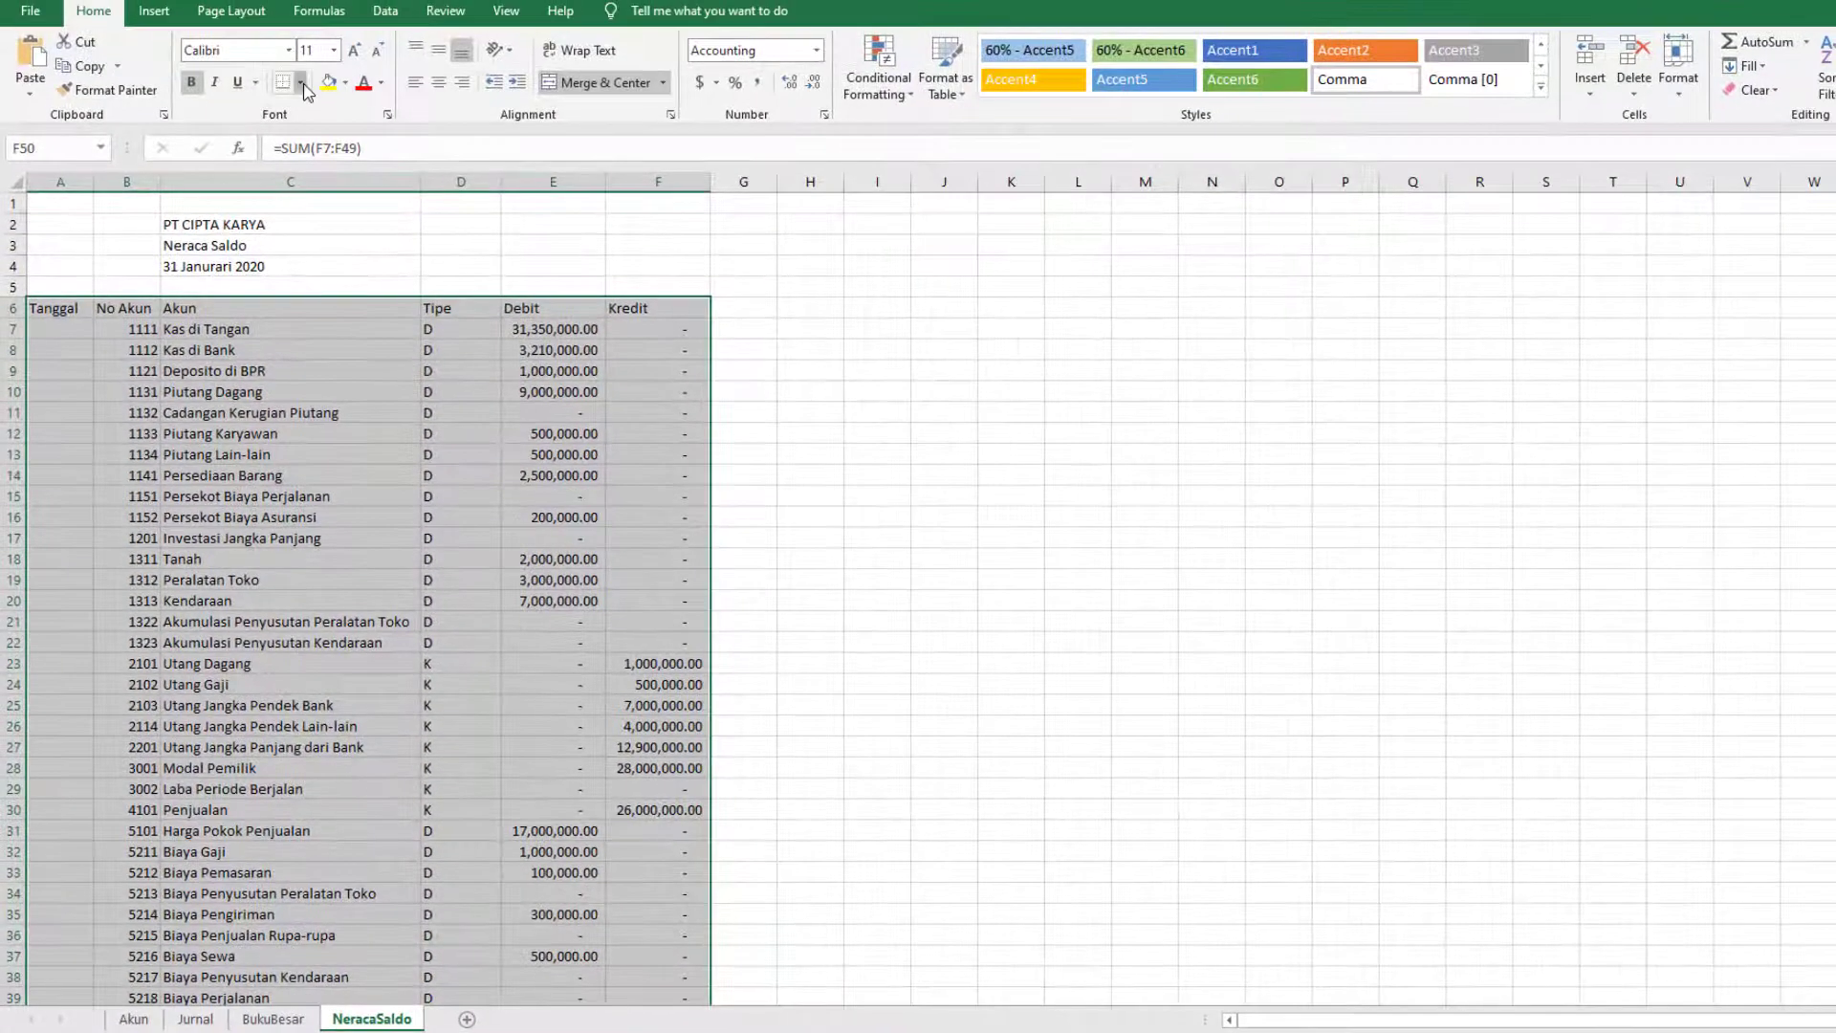
pyautogui.click(304, 91)
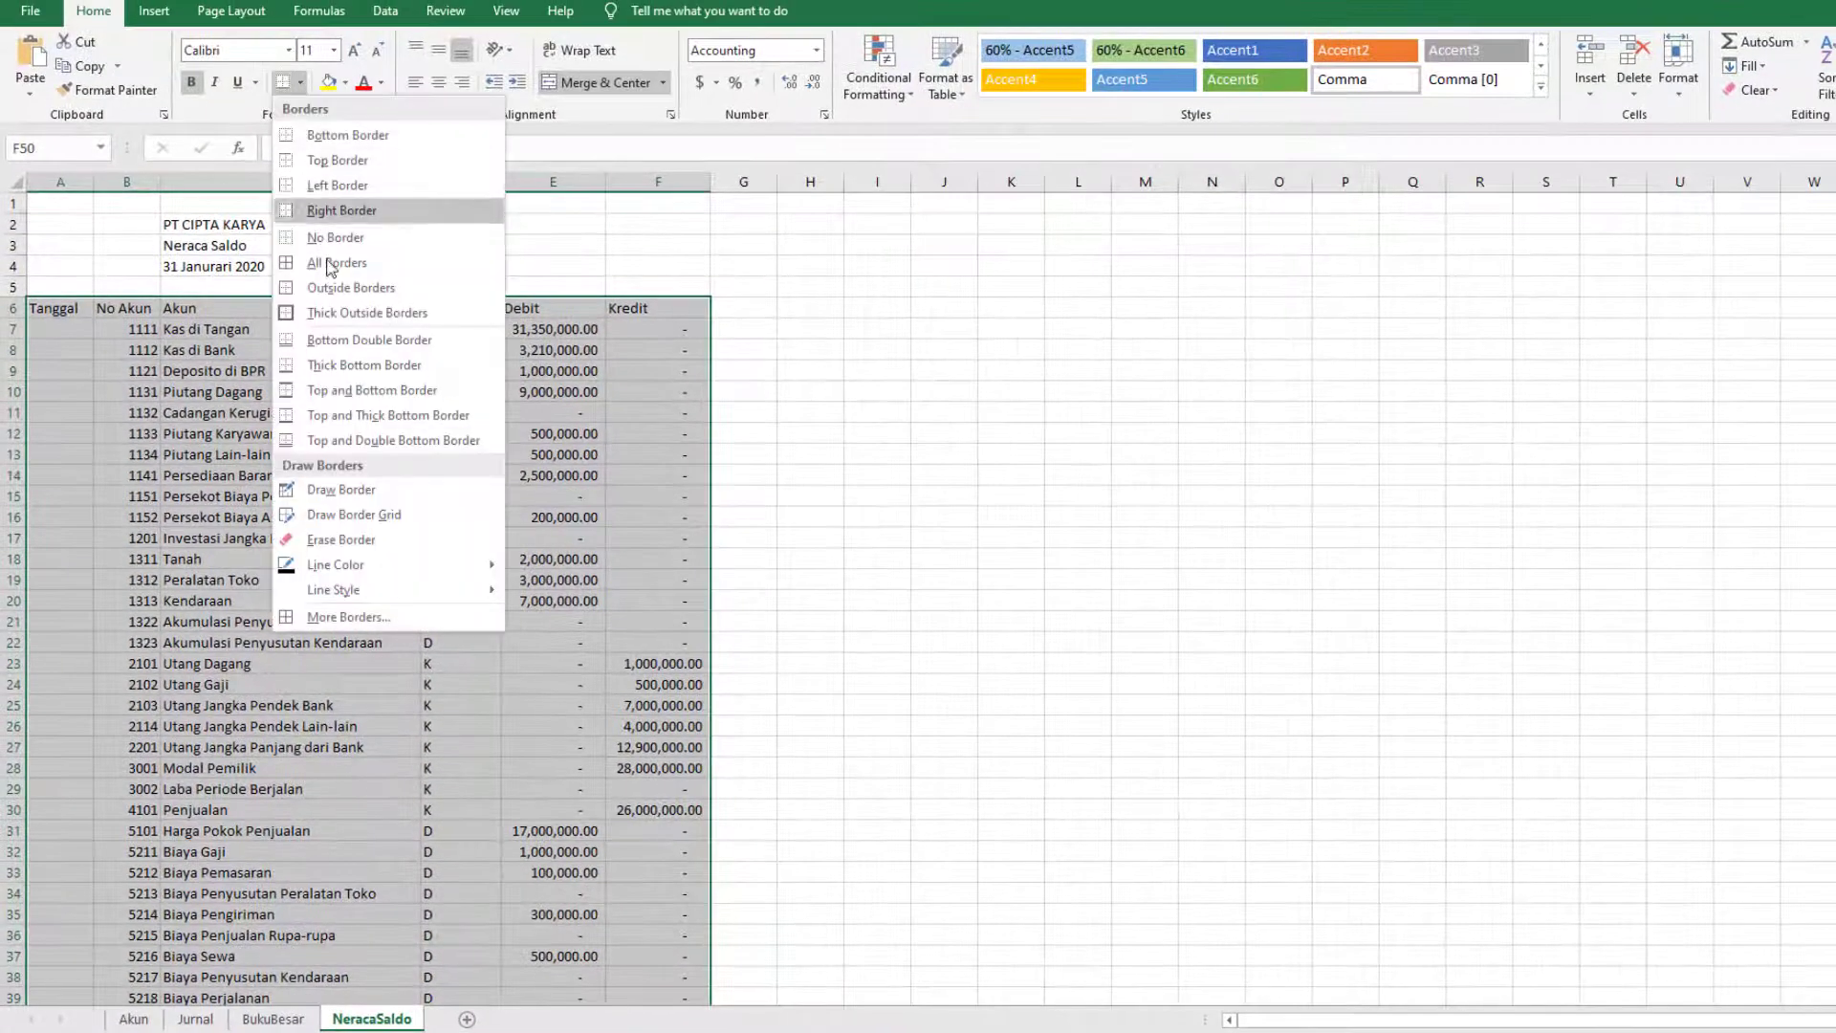
pyautogui.click(449, 273)
pyautogui.scroll(-10, 275, 357)
pyautogui.scroll(10, 276, 357)
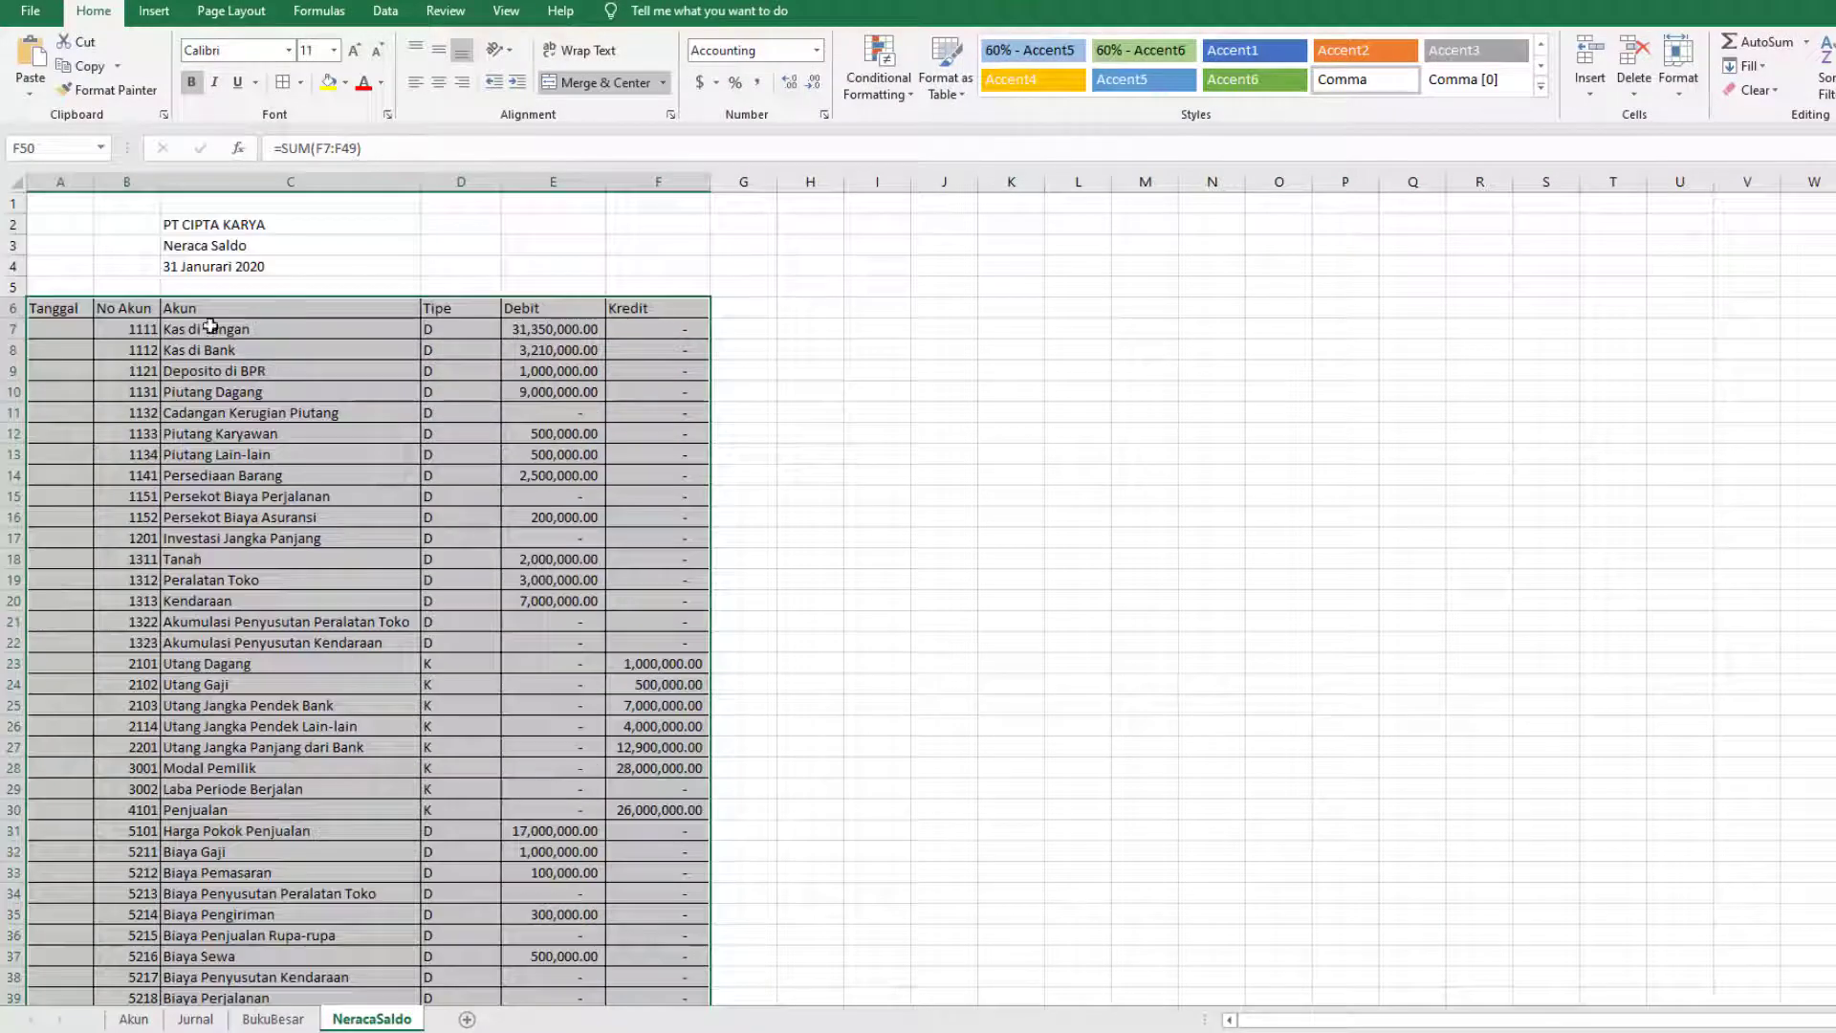
# Step: Make the header row A6:F6 bold and give it a light gray fill
pyautogui.moveTo(55, 308); pyautogui.dragTo(650, 308)
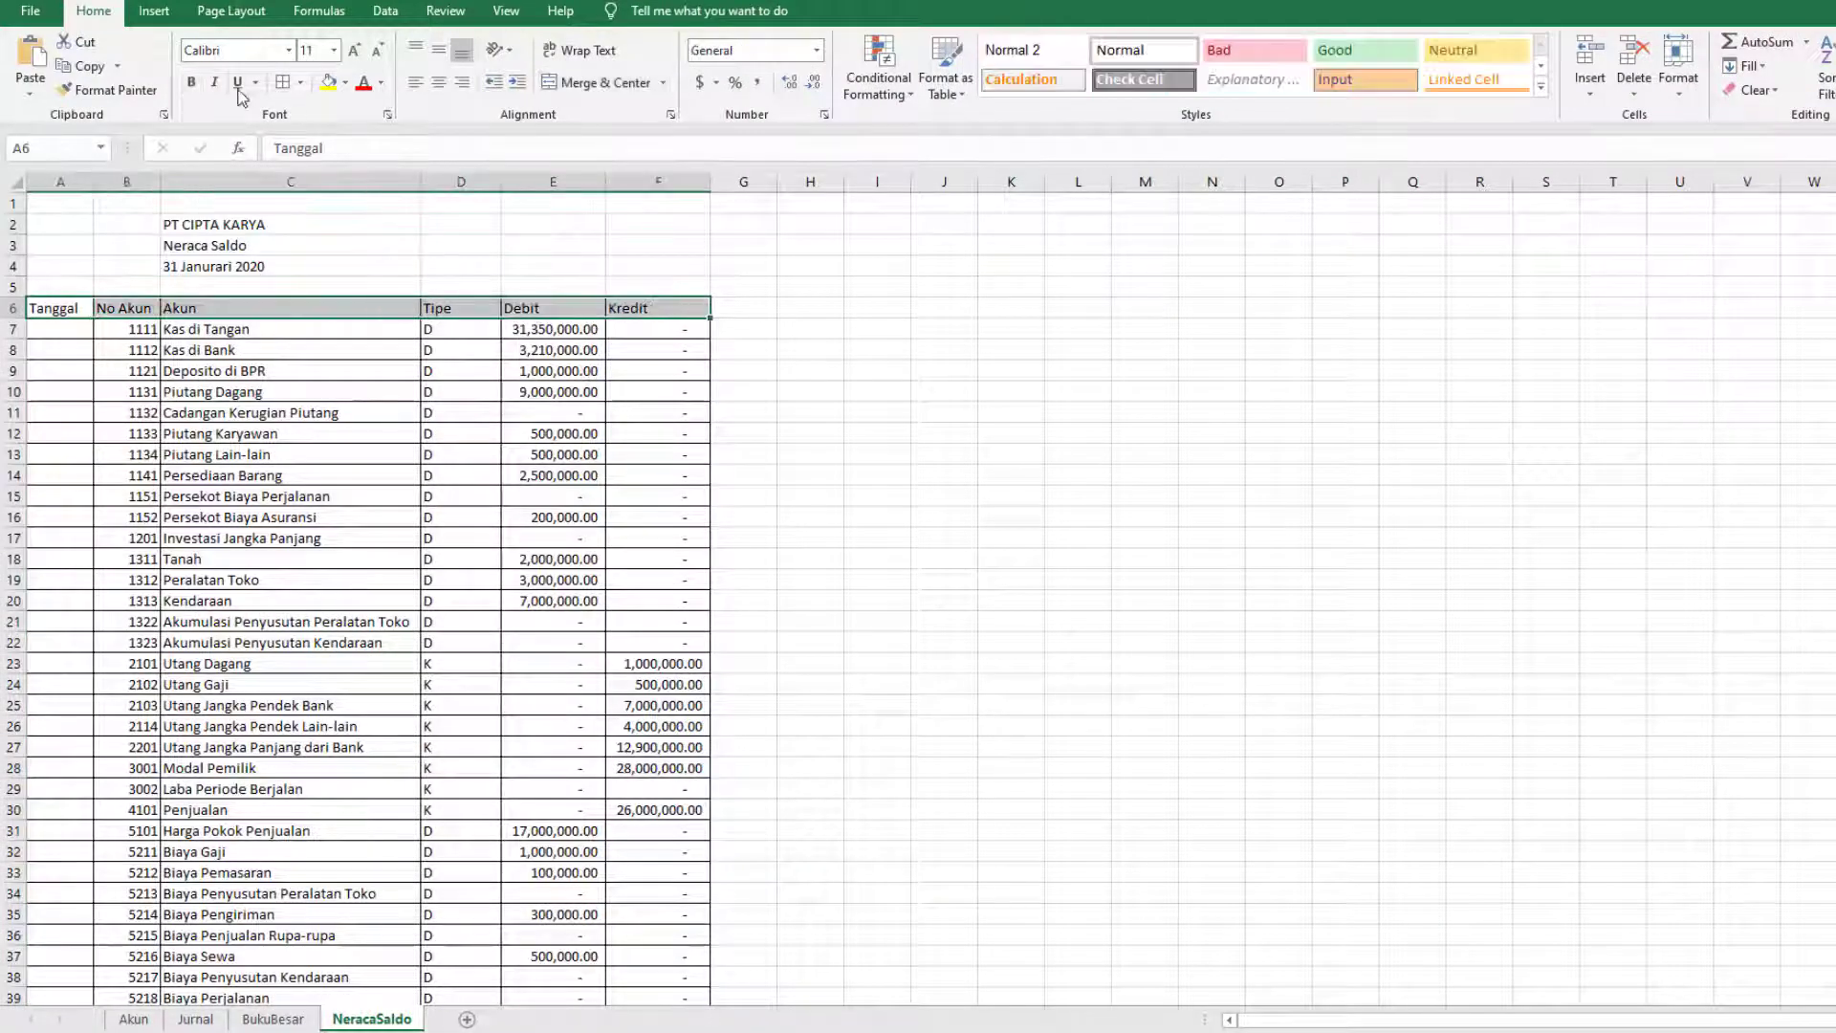
pyautogui.click(191, 82)
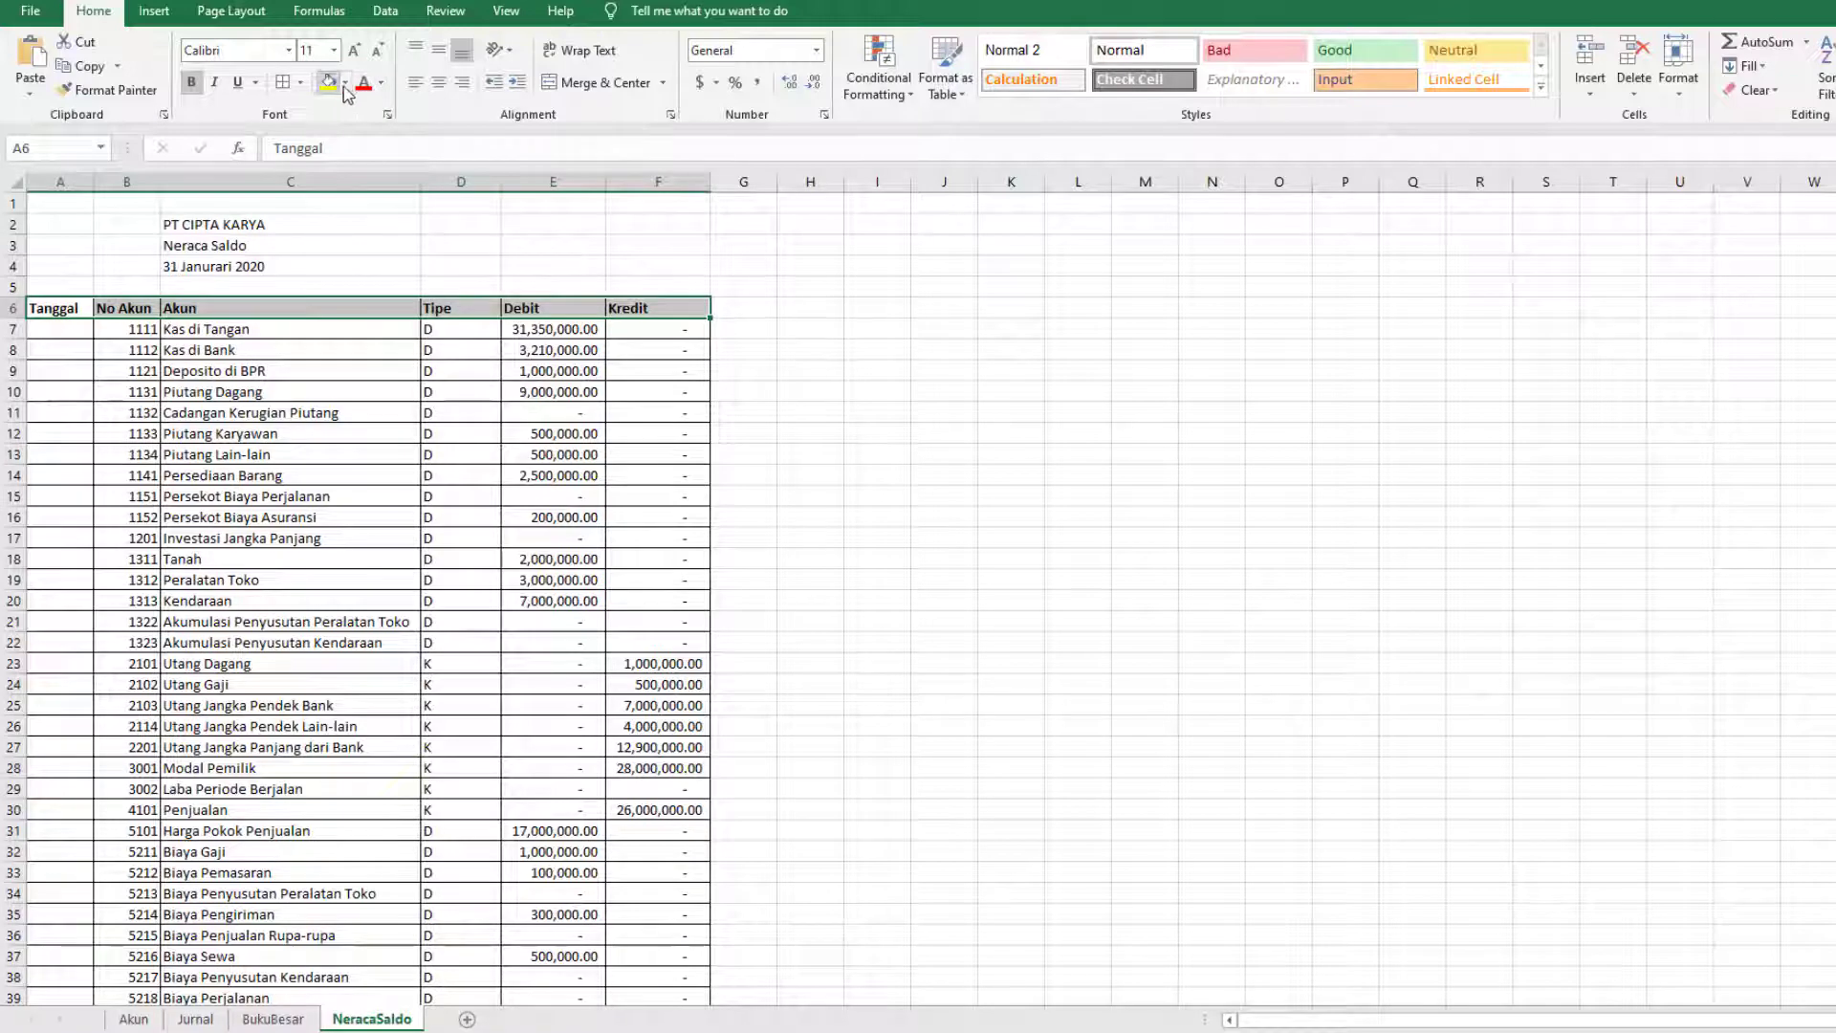
pyautogui.click(379, 83)
pyautogui.click(218, 244)
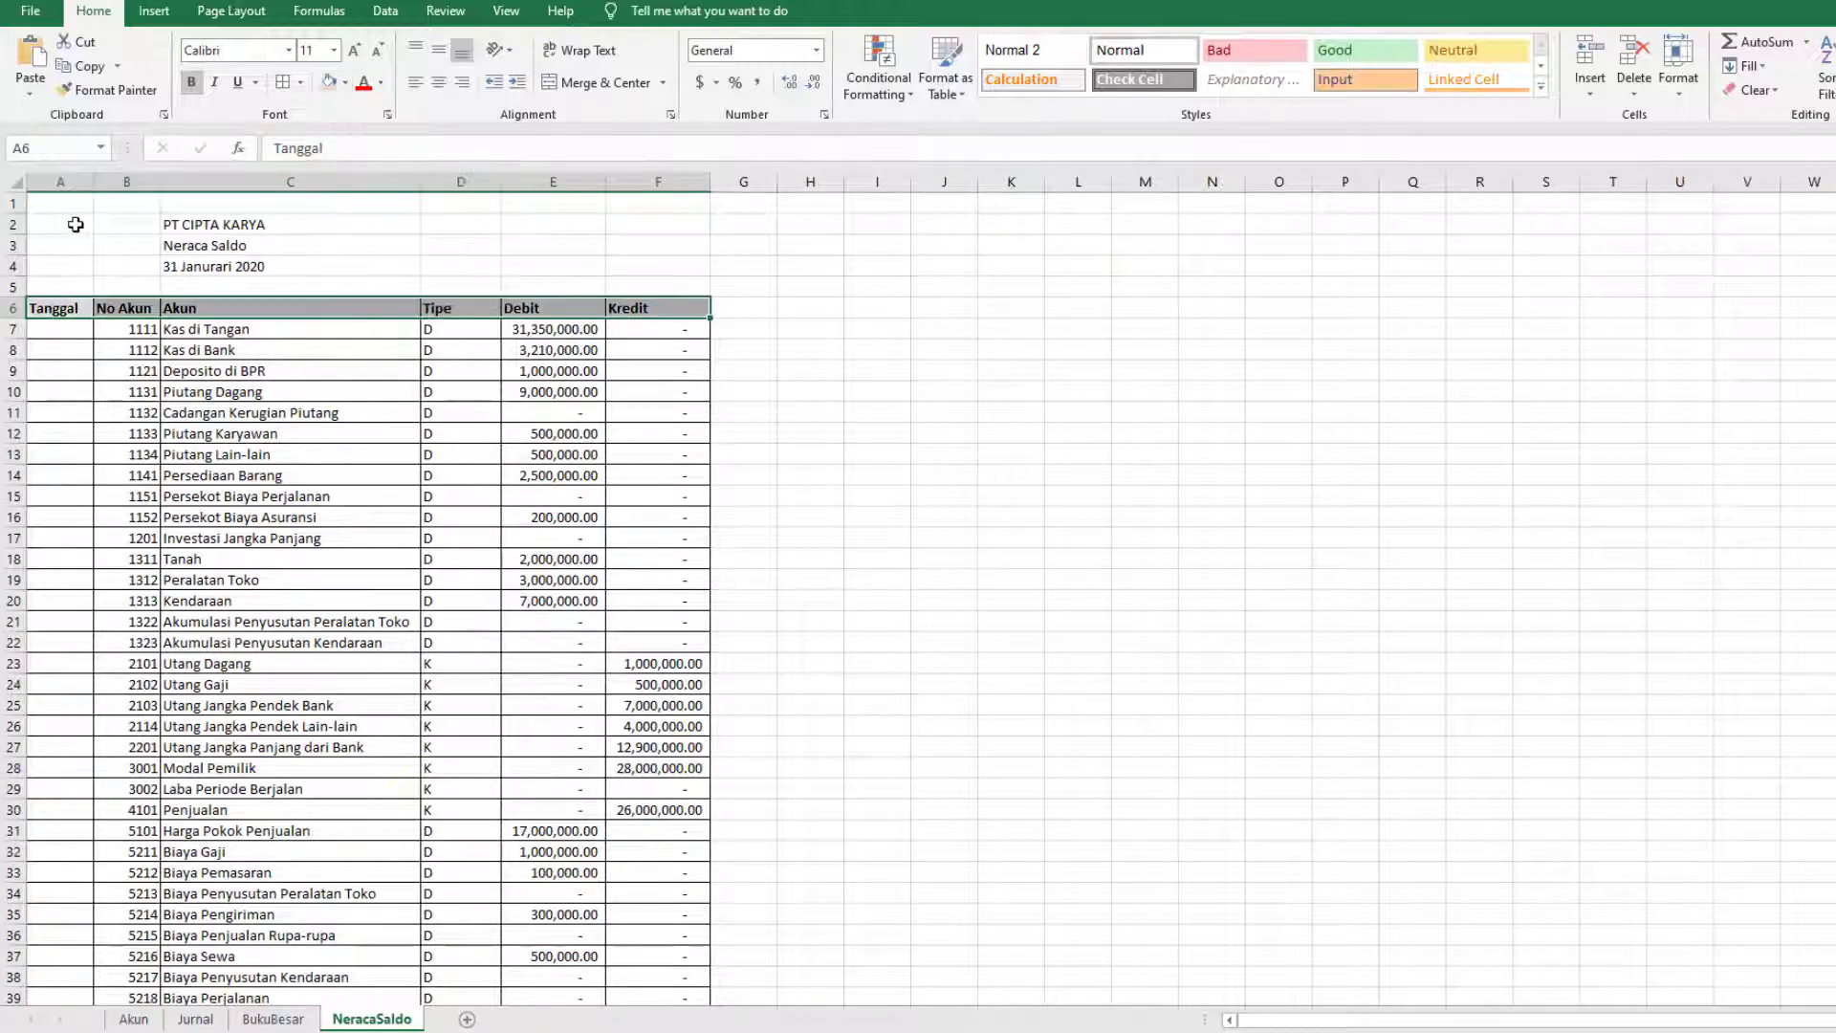
# Step: Merge and center each of the three title rows, A2:F2, A3:F3 and A4:F4, separately across the table width
pyautogui.moveTo(75, 224); pyautogui.dragTo(648, 222)
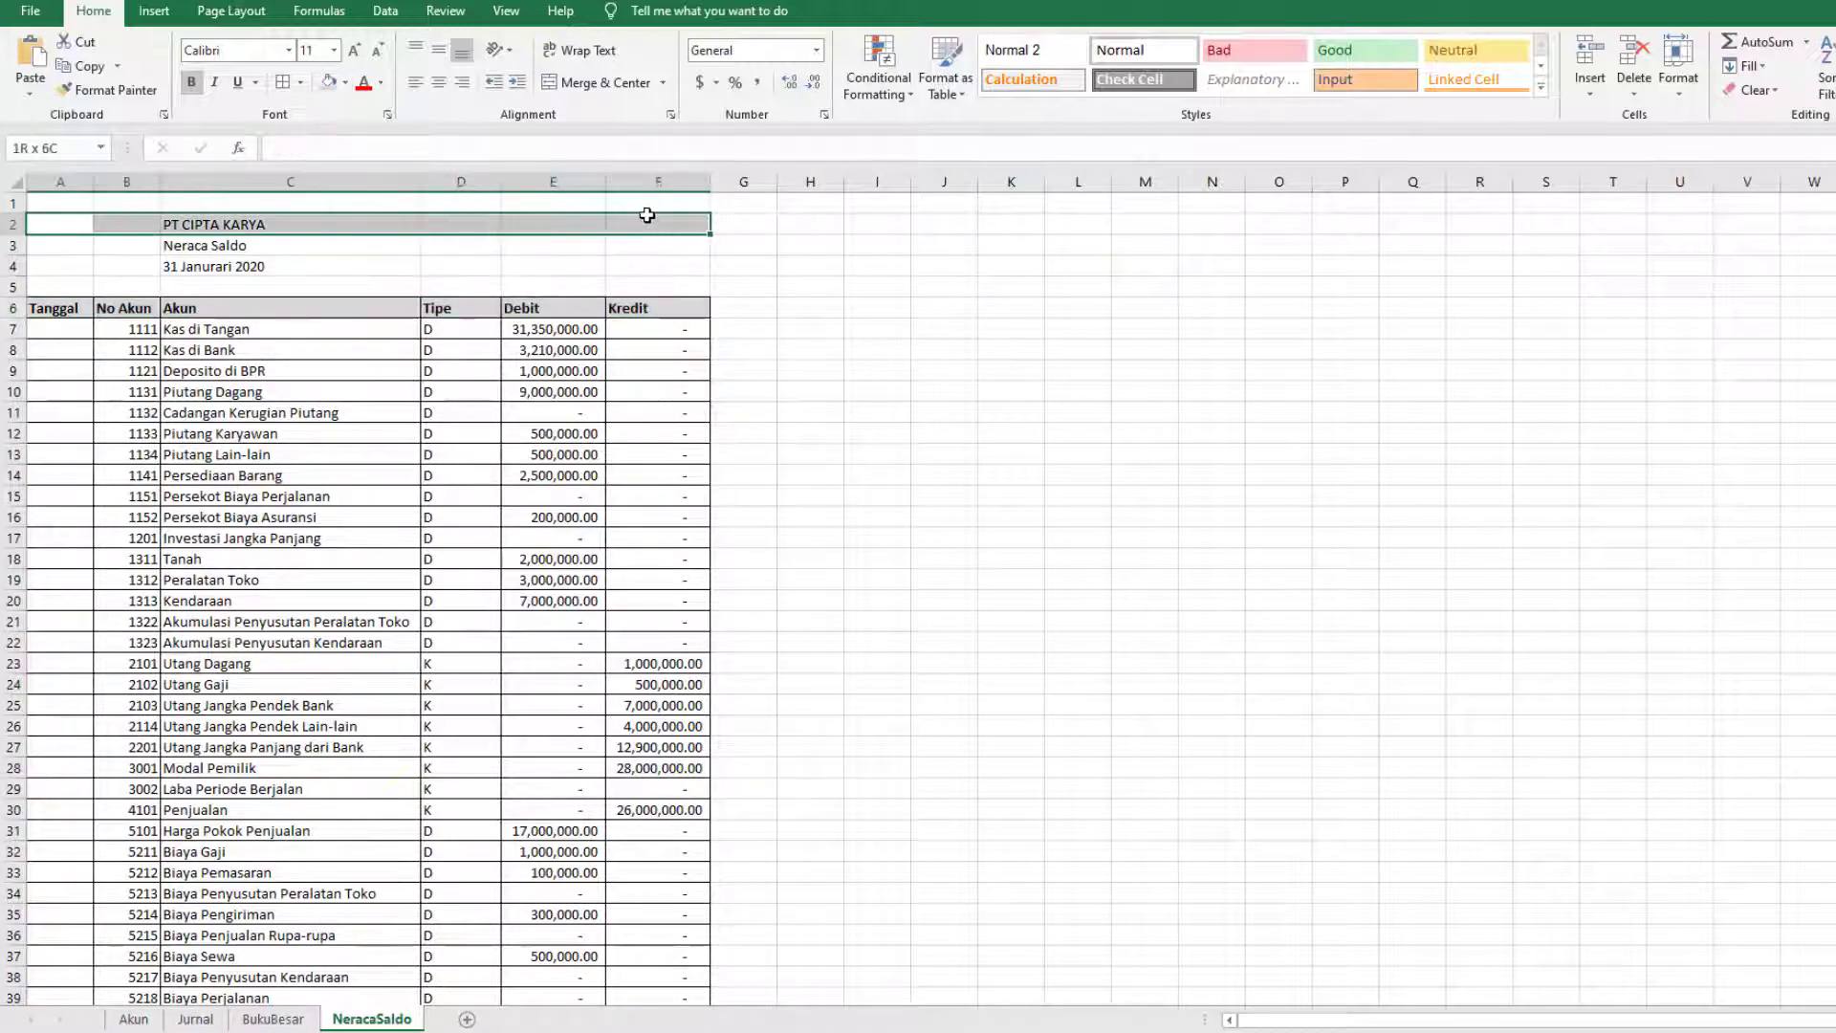
pyautogui.click(593, 91)
pyautogui.moveTo(78, 244); pyautogui.dragTo(617, 247)
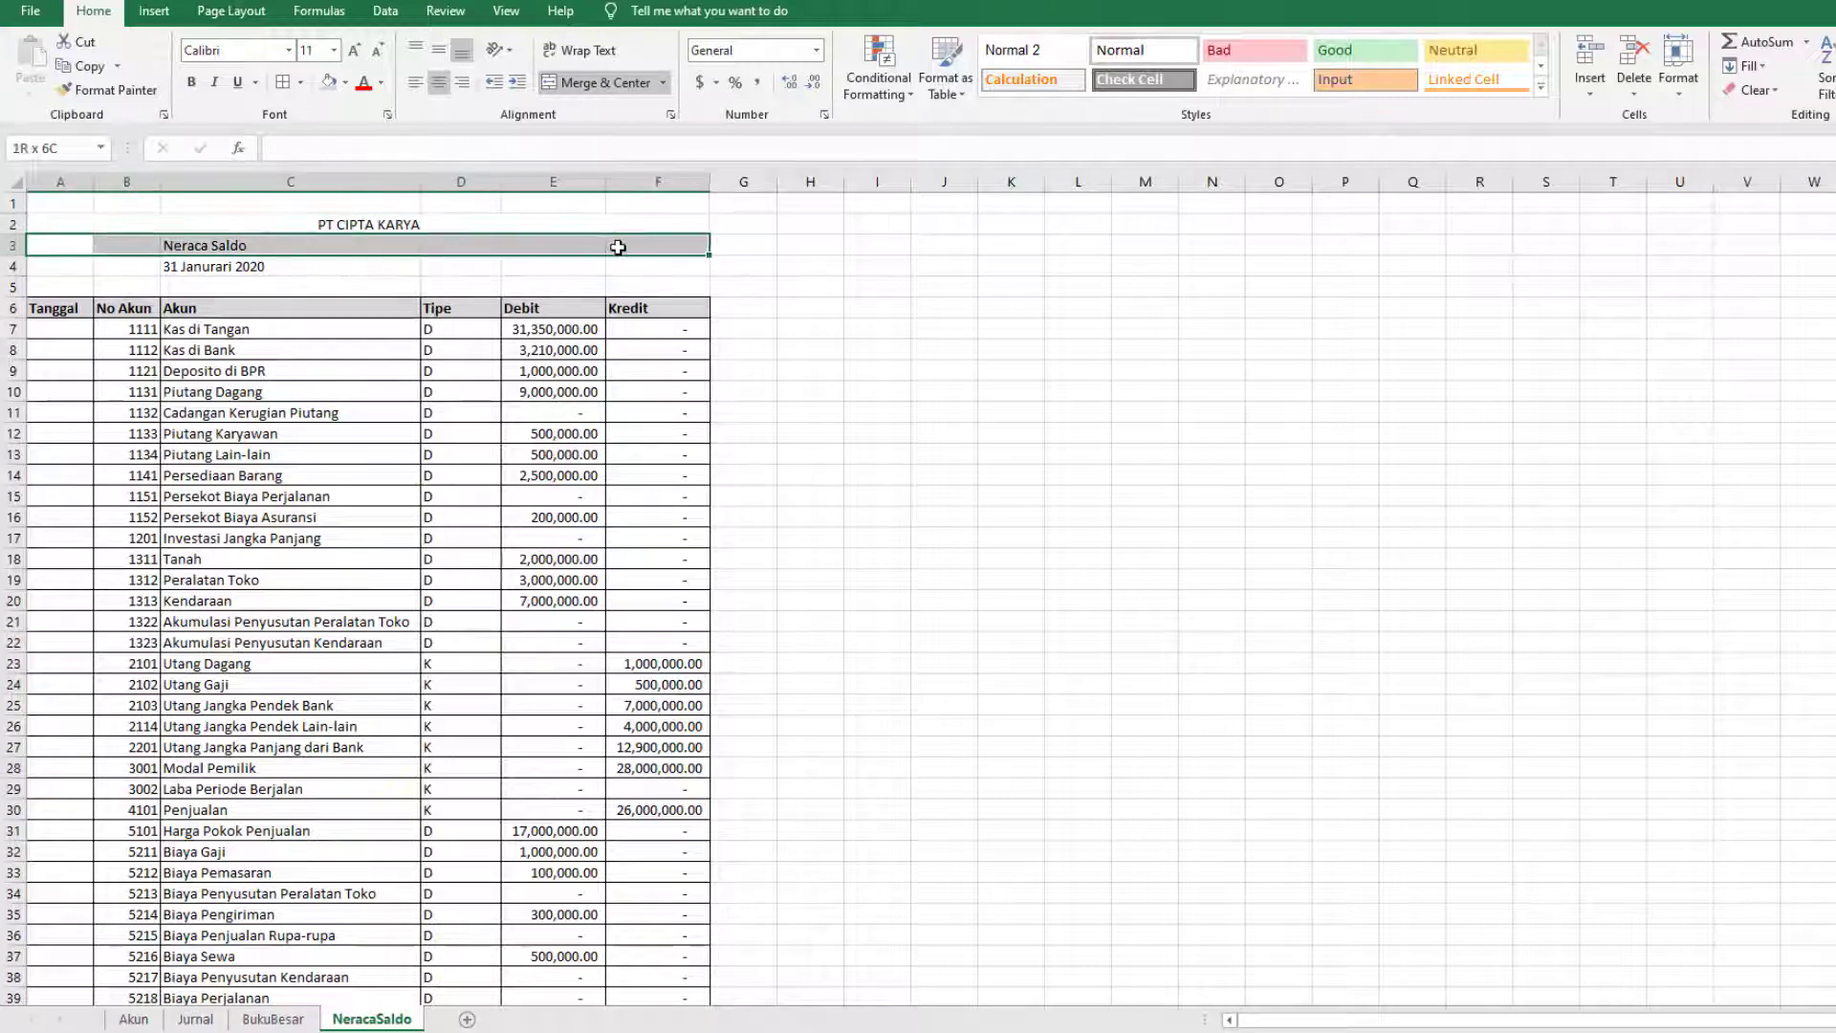
pyautogui.click(593, 83)
pyautogui.moveTo(73, 267); pyautogui.dragTo(669, 269)
pyautogui.click(593, 82)
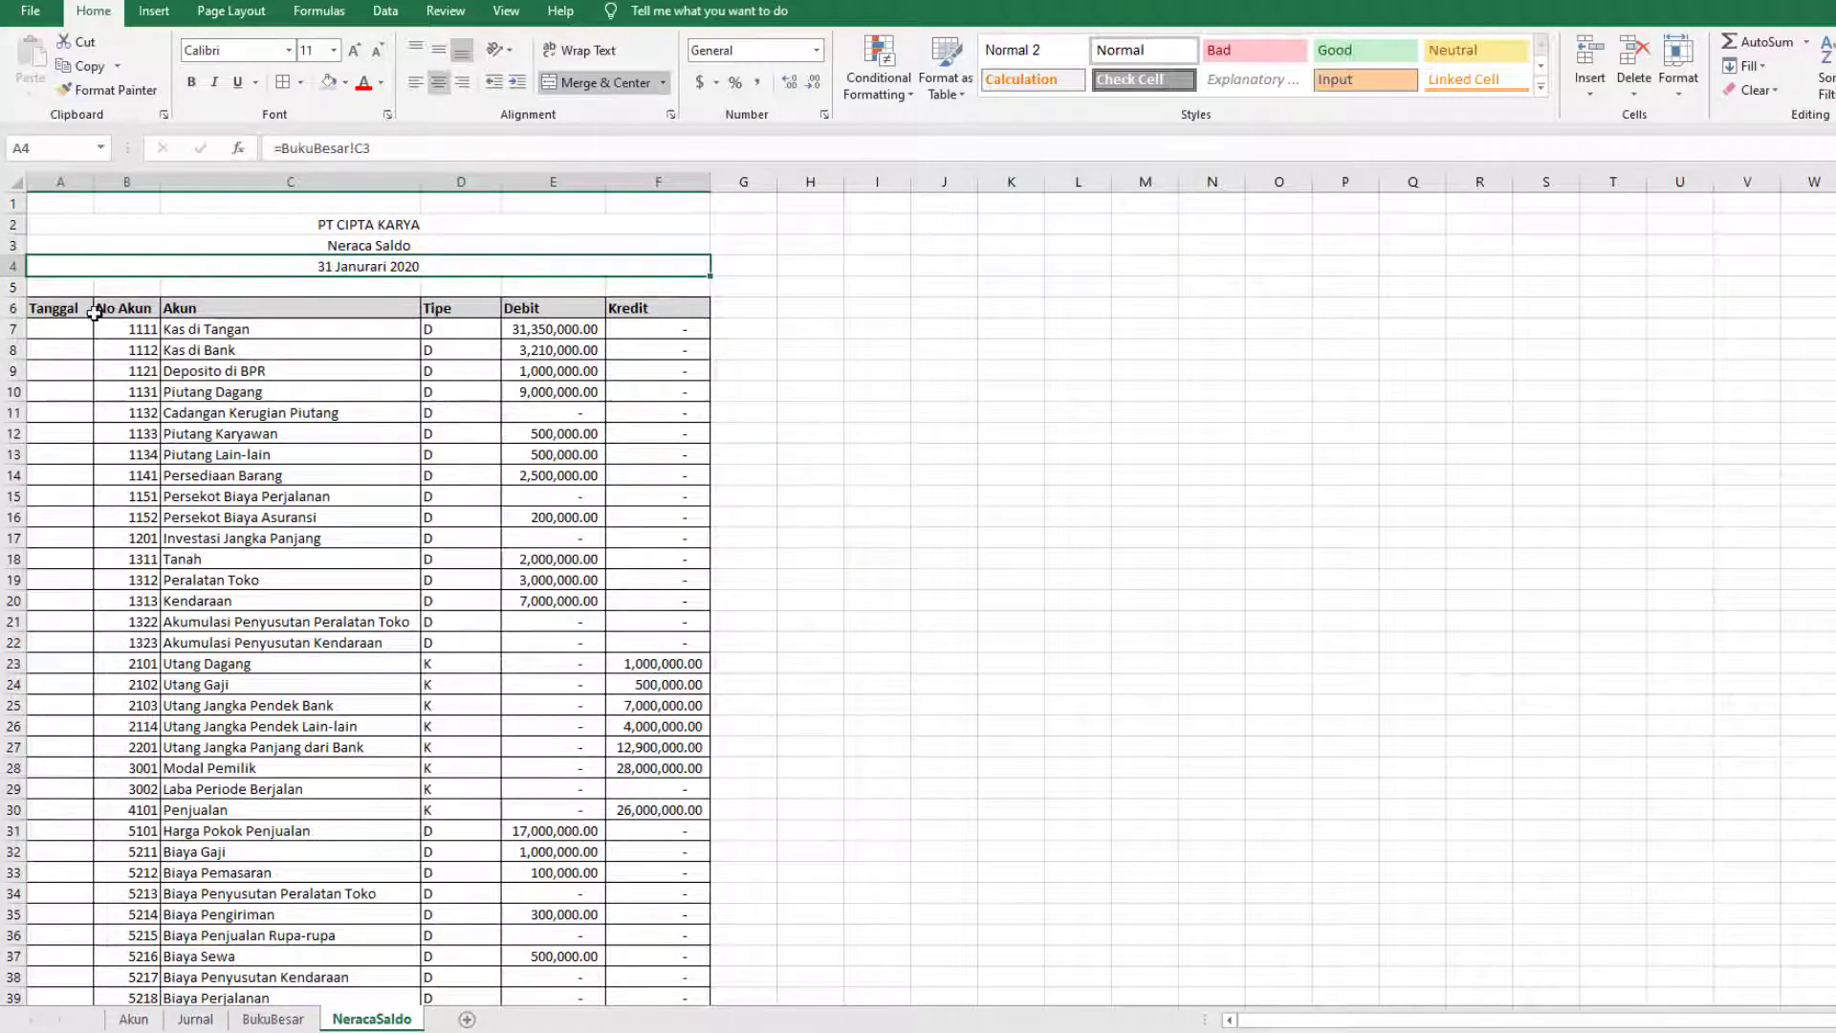
# Step: Add filters to the header row and filter the No Akun column to exclude the value 0
pyautogui.click(139, 311)
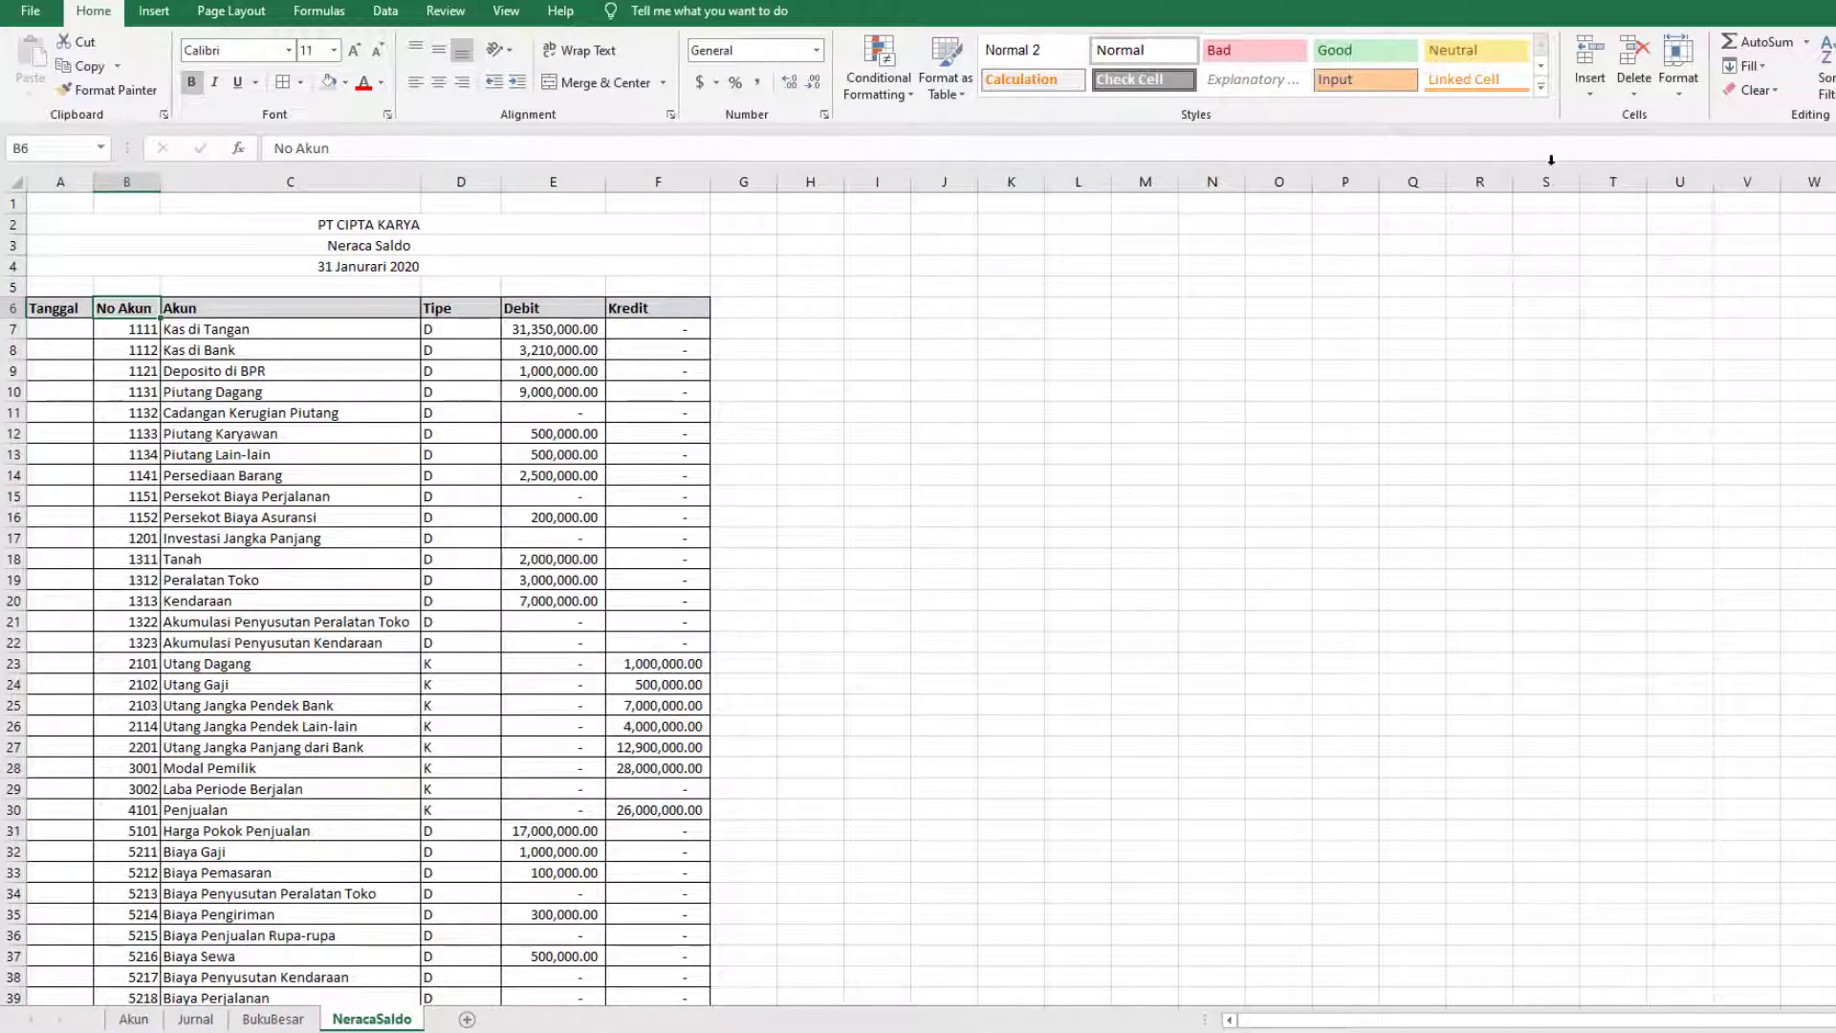
pyautogui.click(1825, 96)
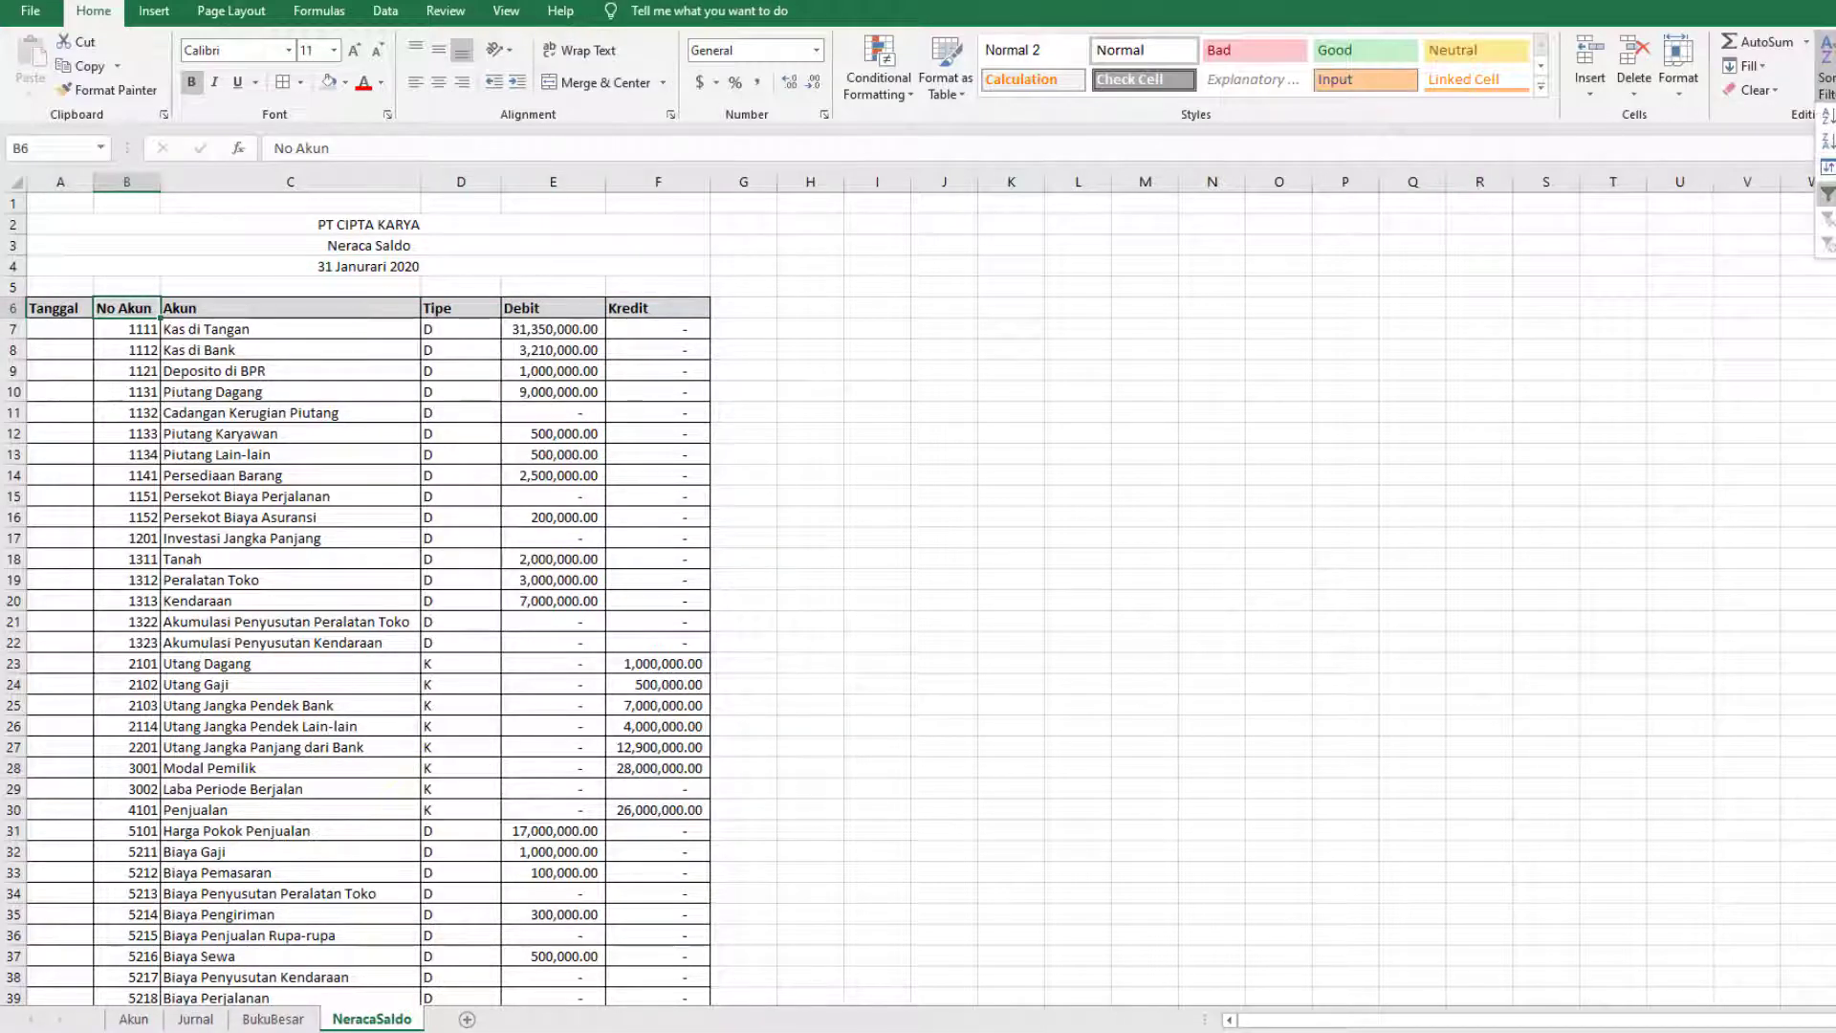
pyautogui.click(241, 543)
pyautogui.scroll(-13, 181, 540)
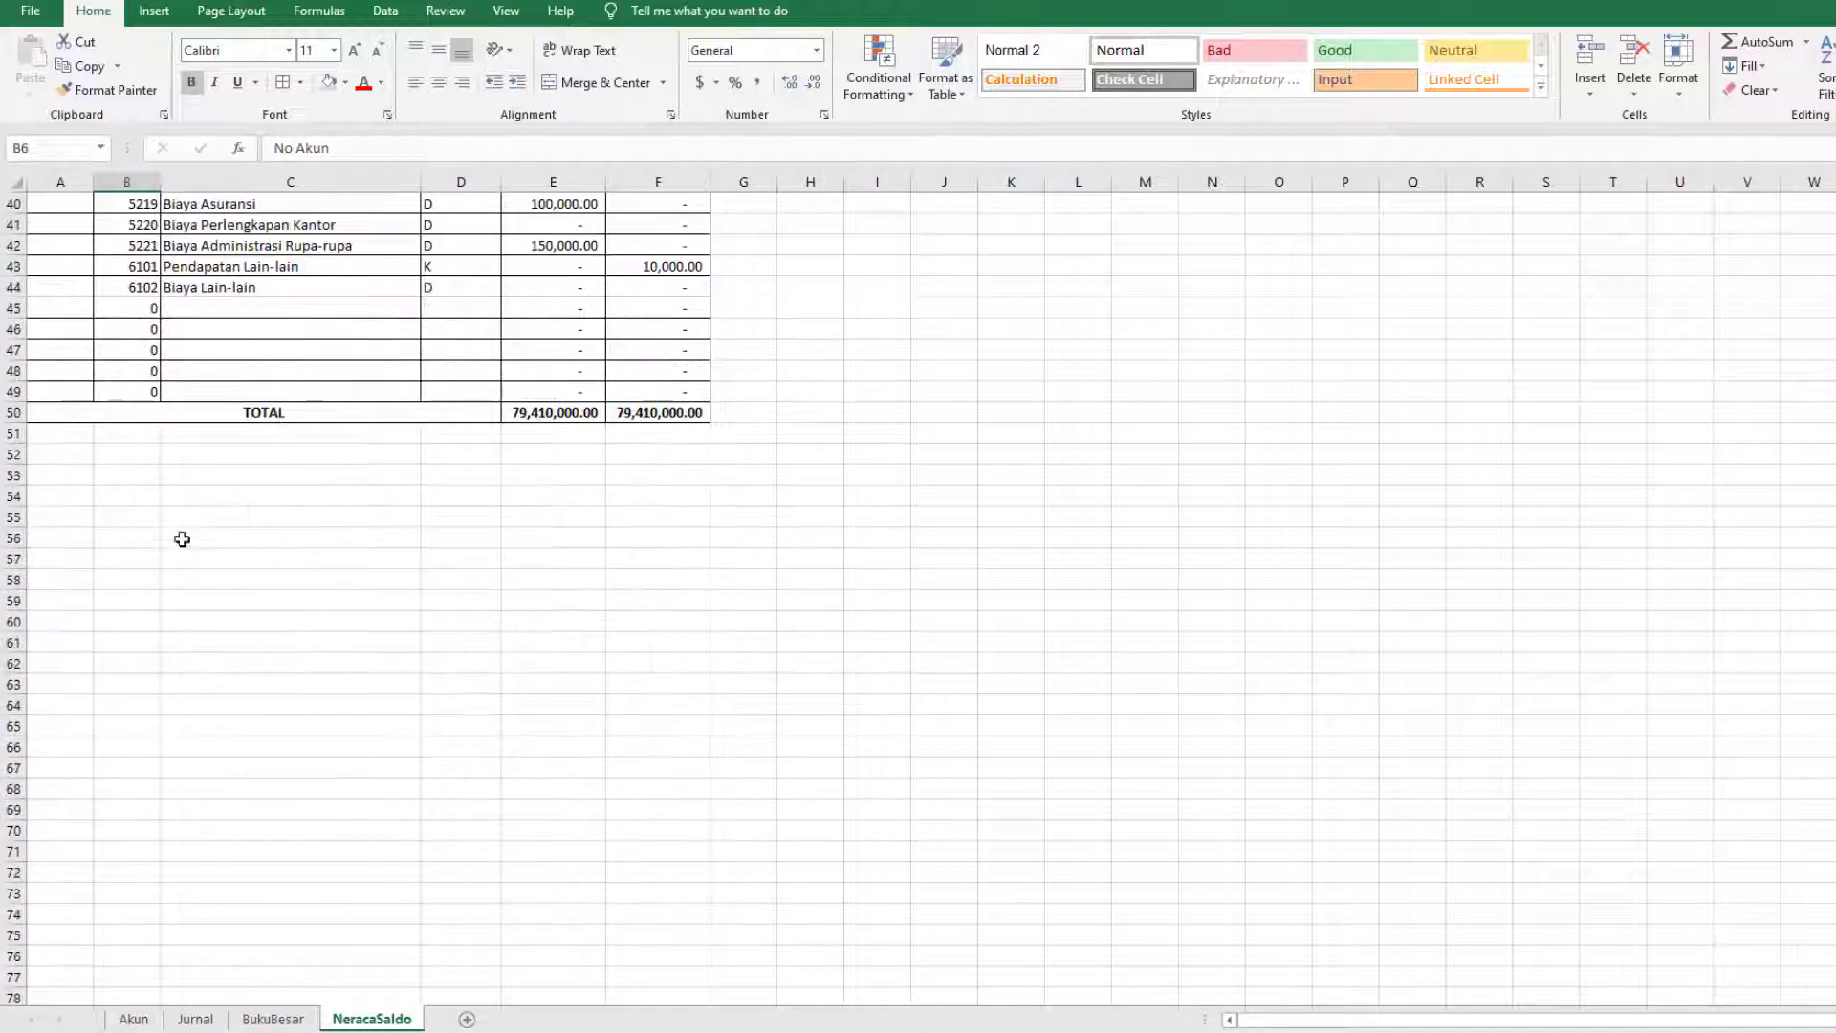
pyautogui.scroll(3, 153, 426)
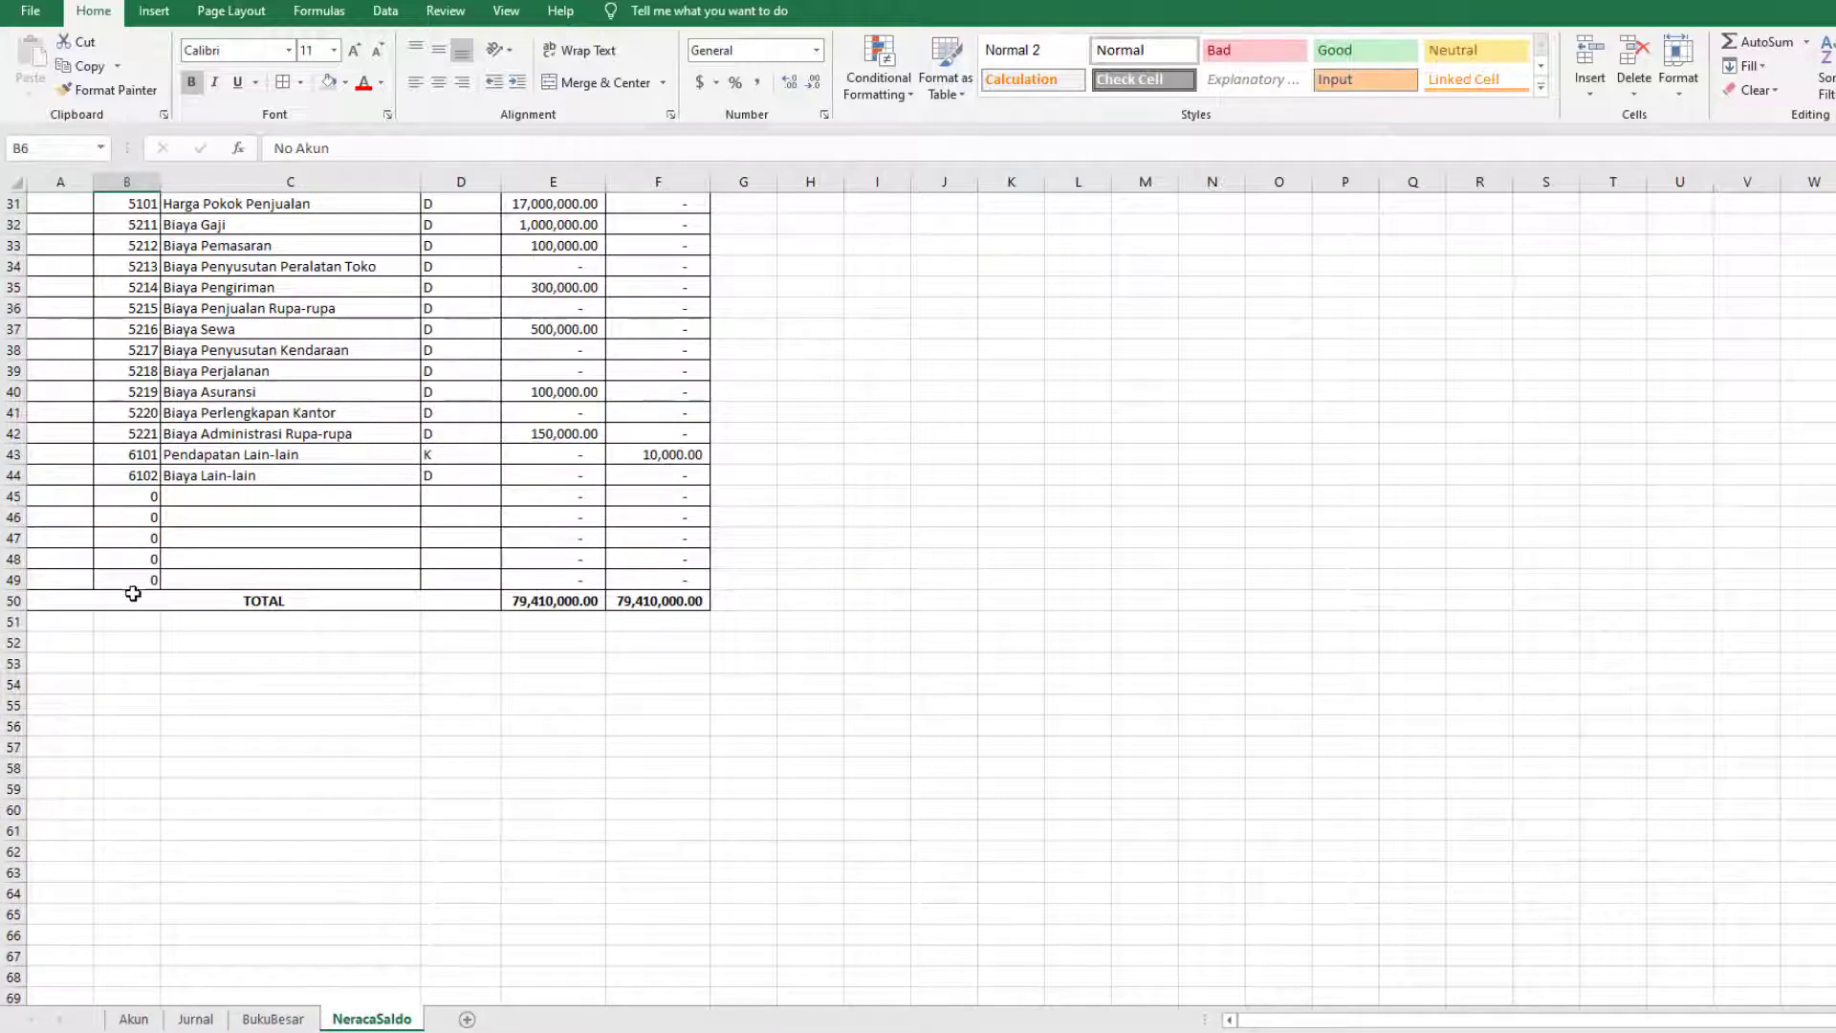
pyautogui.scroll(10, 134, 306)
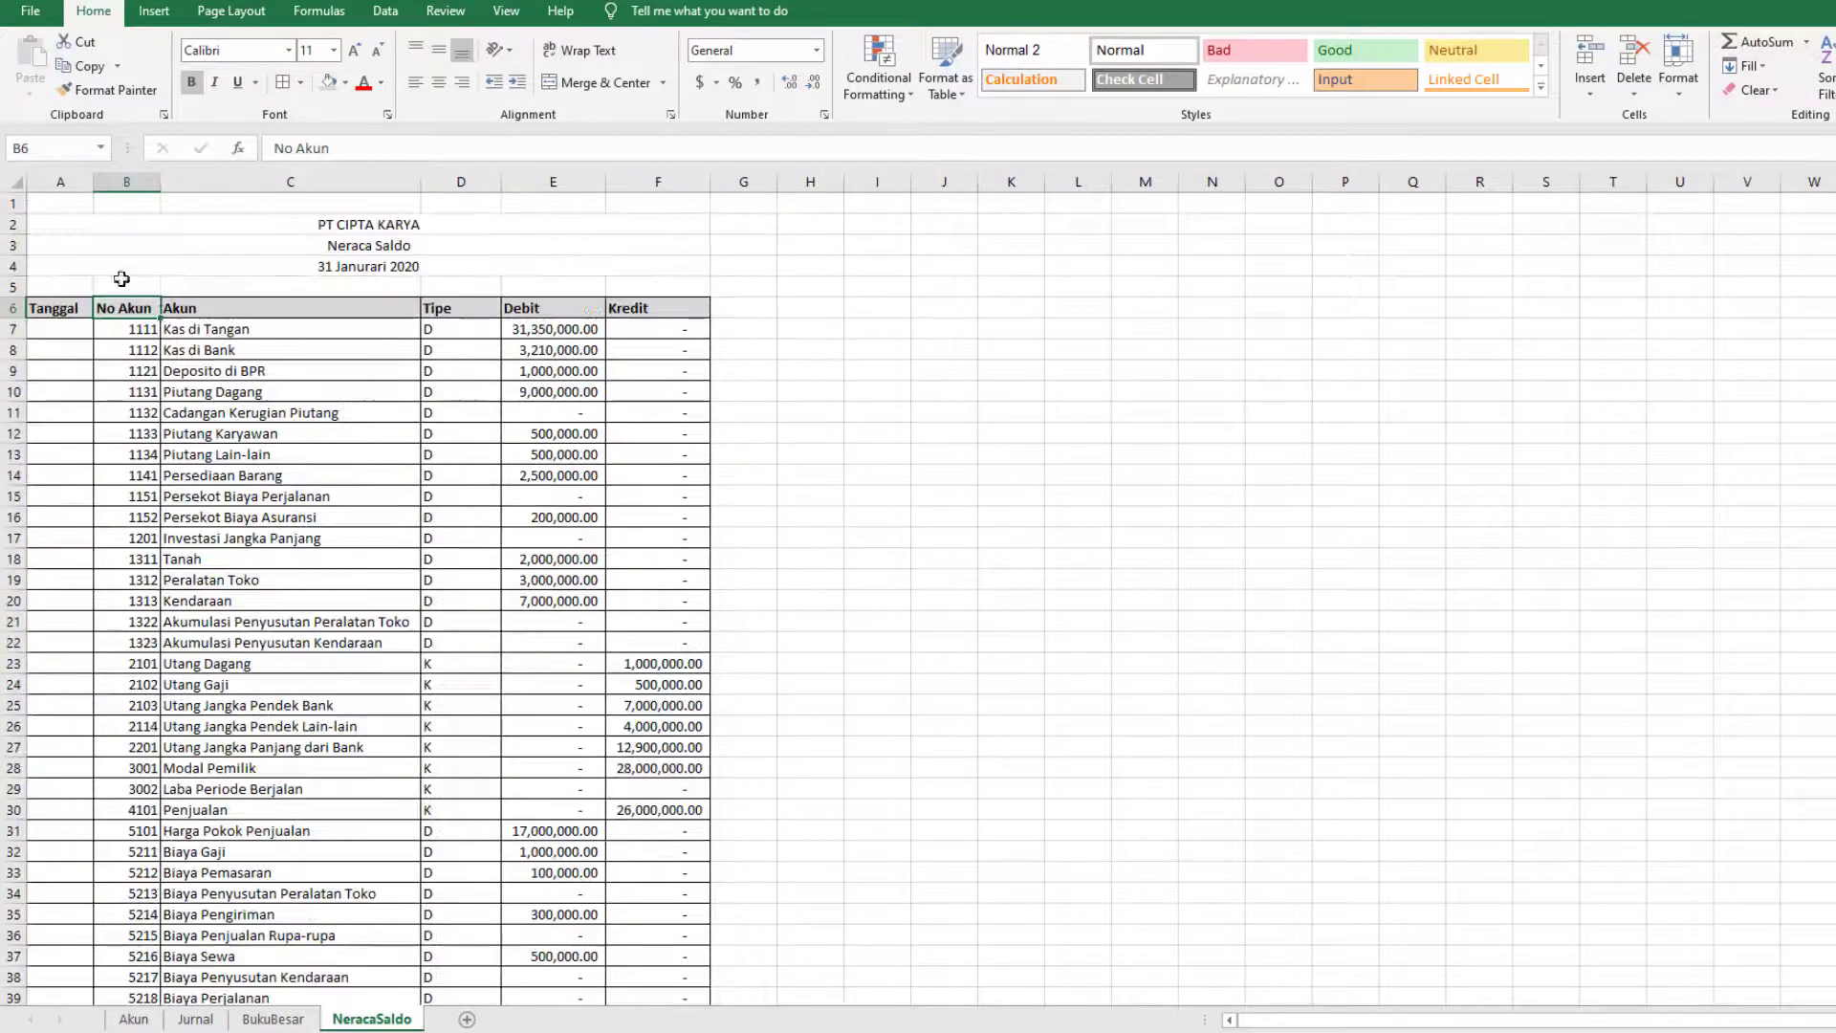
pyautogui.click(1828, 86)
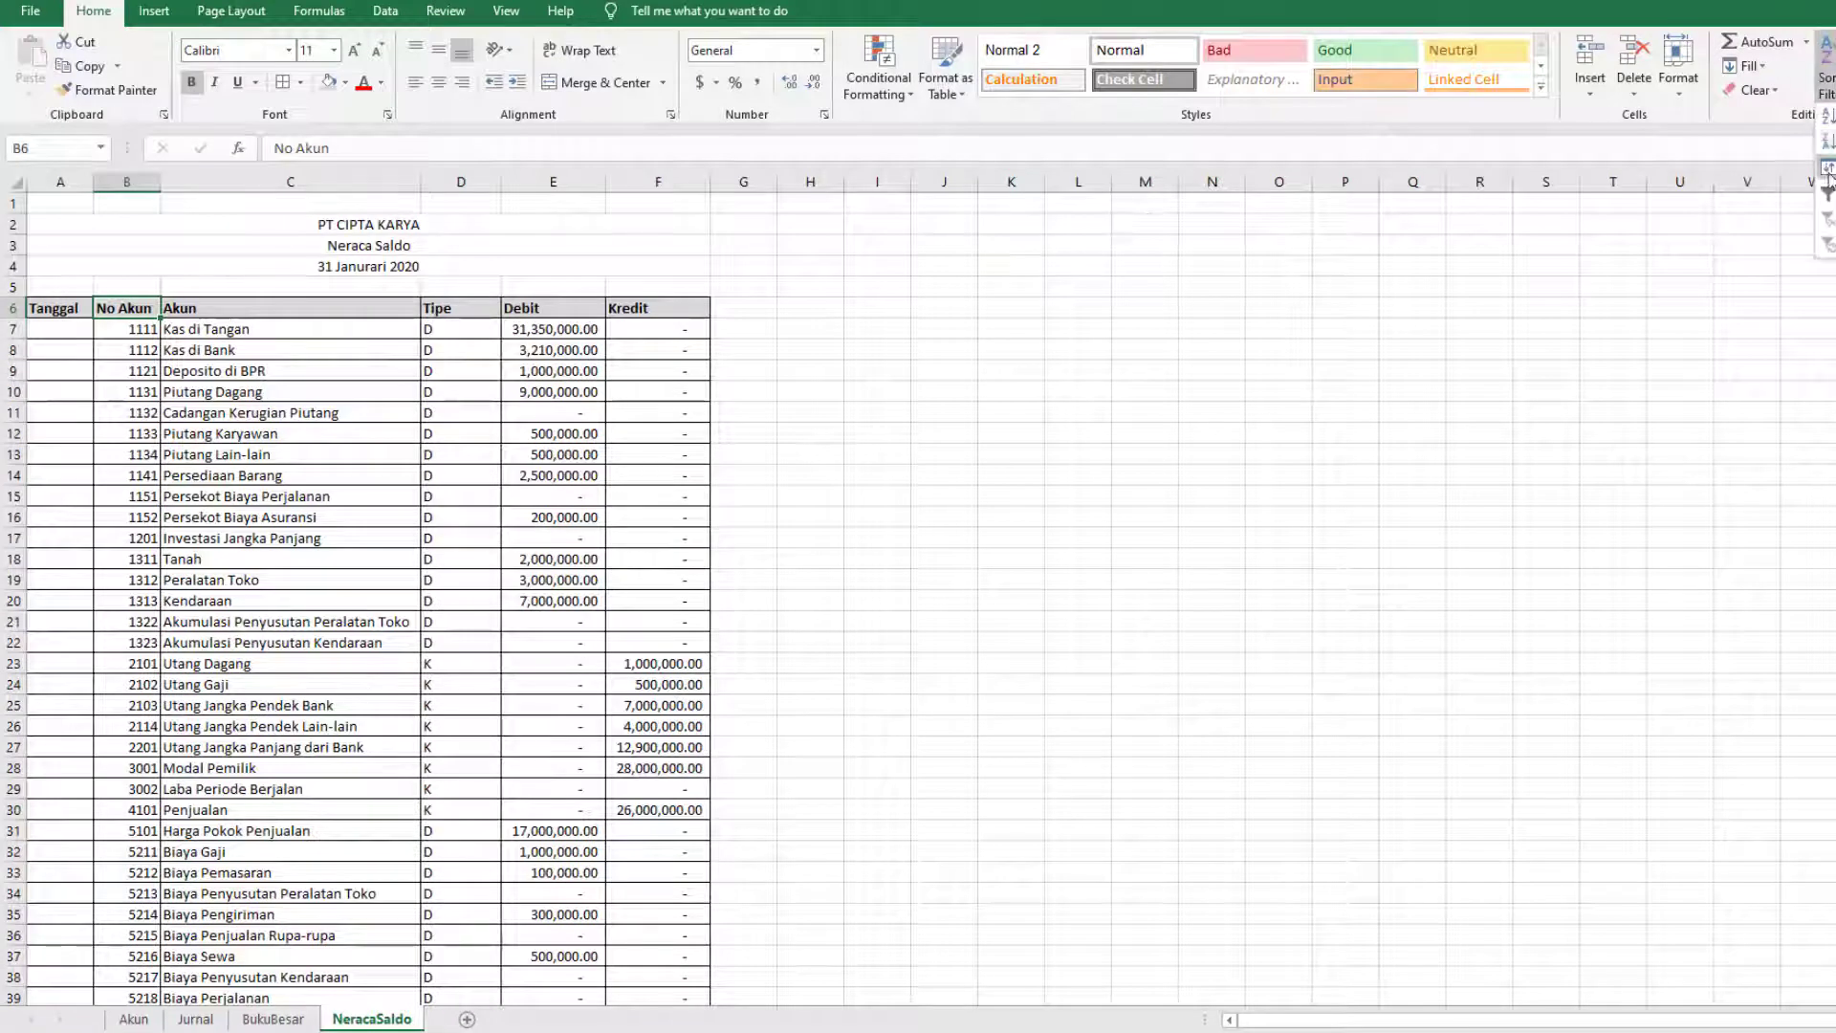
pyautogui.click(1827, 191)
pyautogui.click(151, 308)
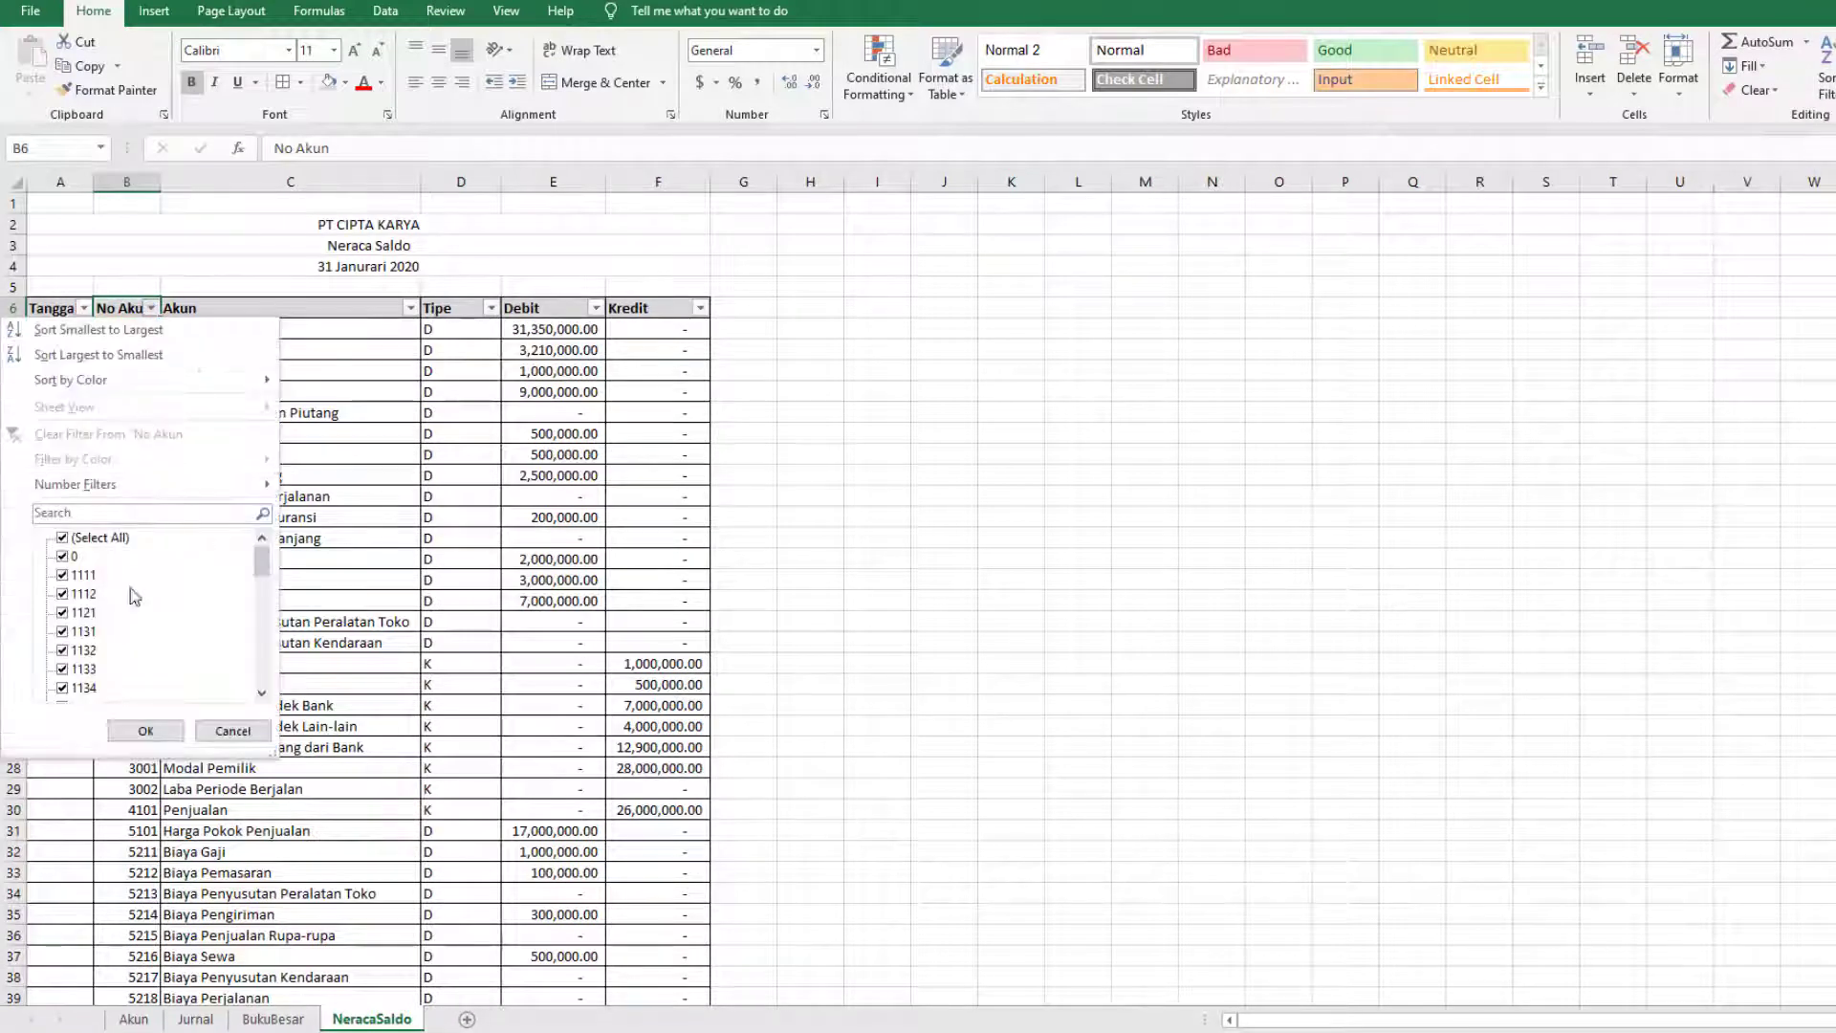
pyautogui.click(143, 731)
pyautogui.scroll(-7, 507, 689)
pyautogui.scroll(7, 500, 666)
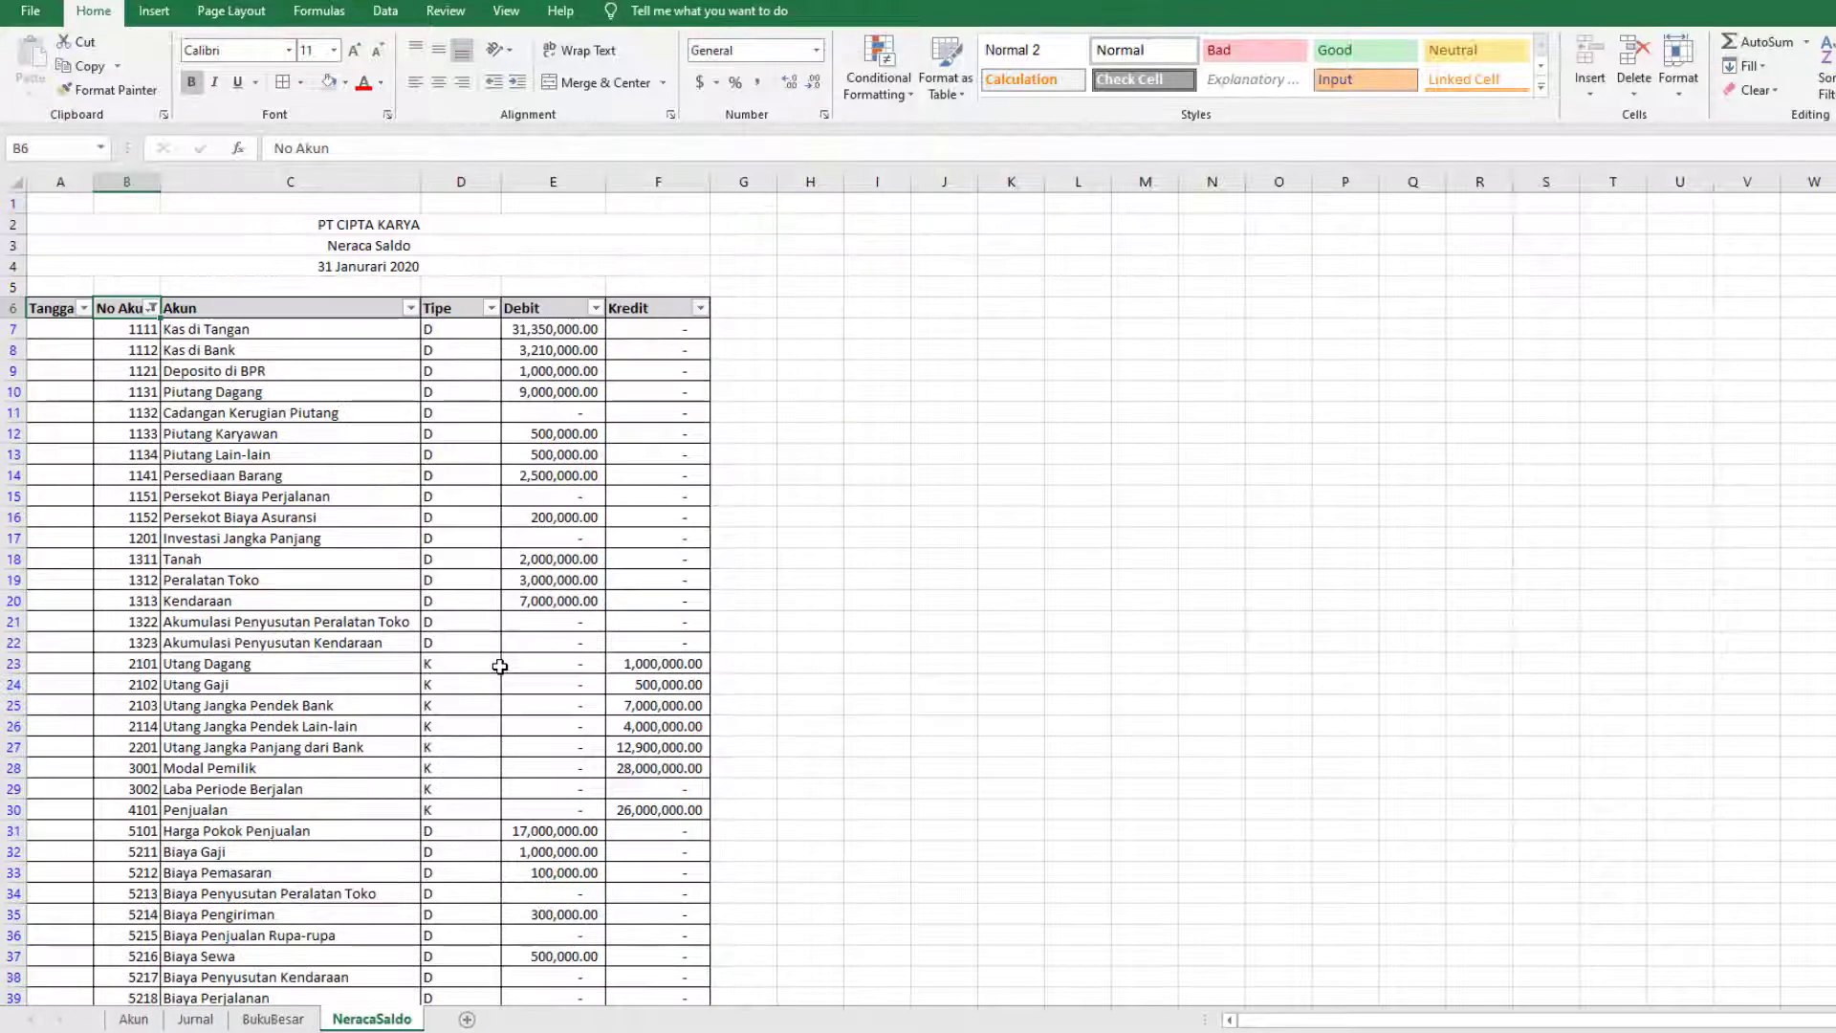
# Step: Merge and center the Tanggal cells A7:A44 and enter =A4 in the merged cell
pyautogui.moveTo(57, 332); pyautogui.dragTo(45, 974)
pyautogui.click(604, 82)
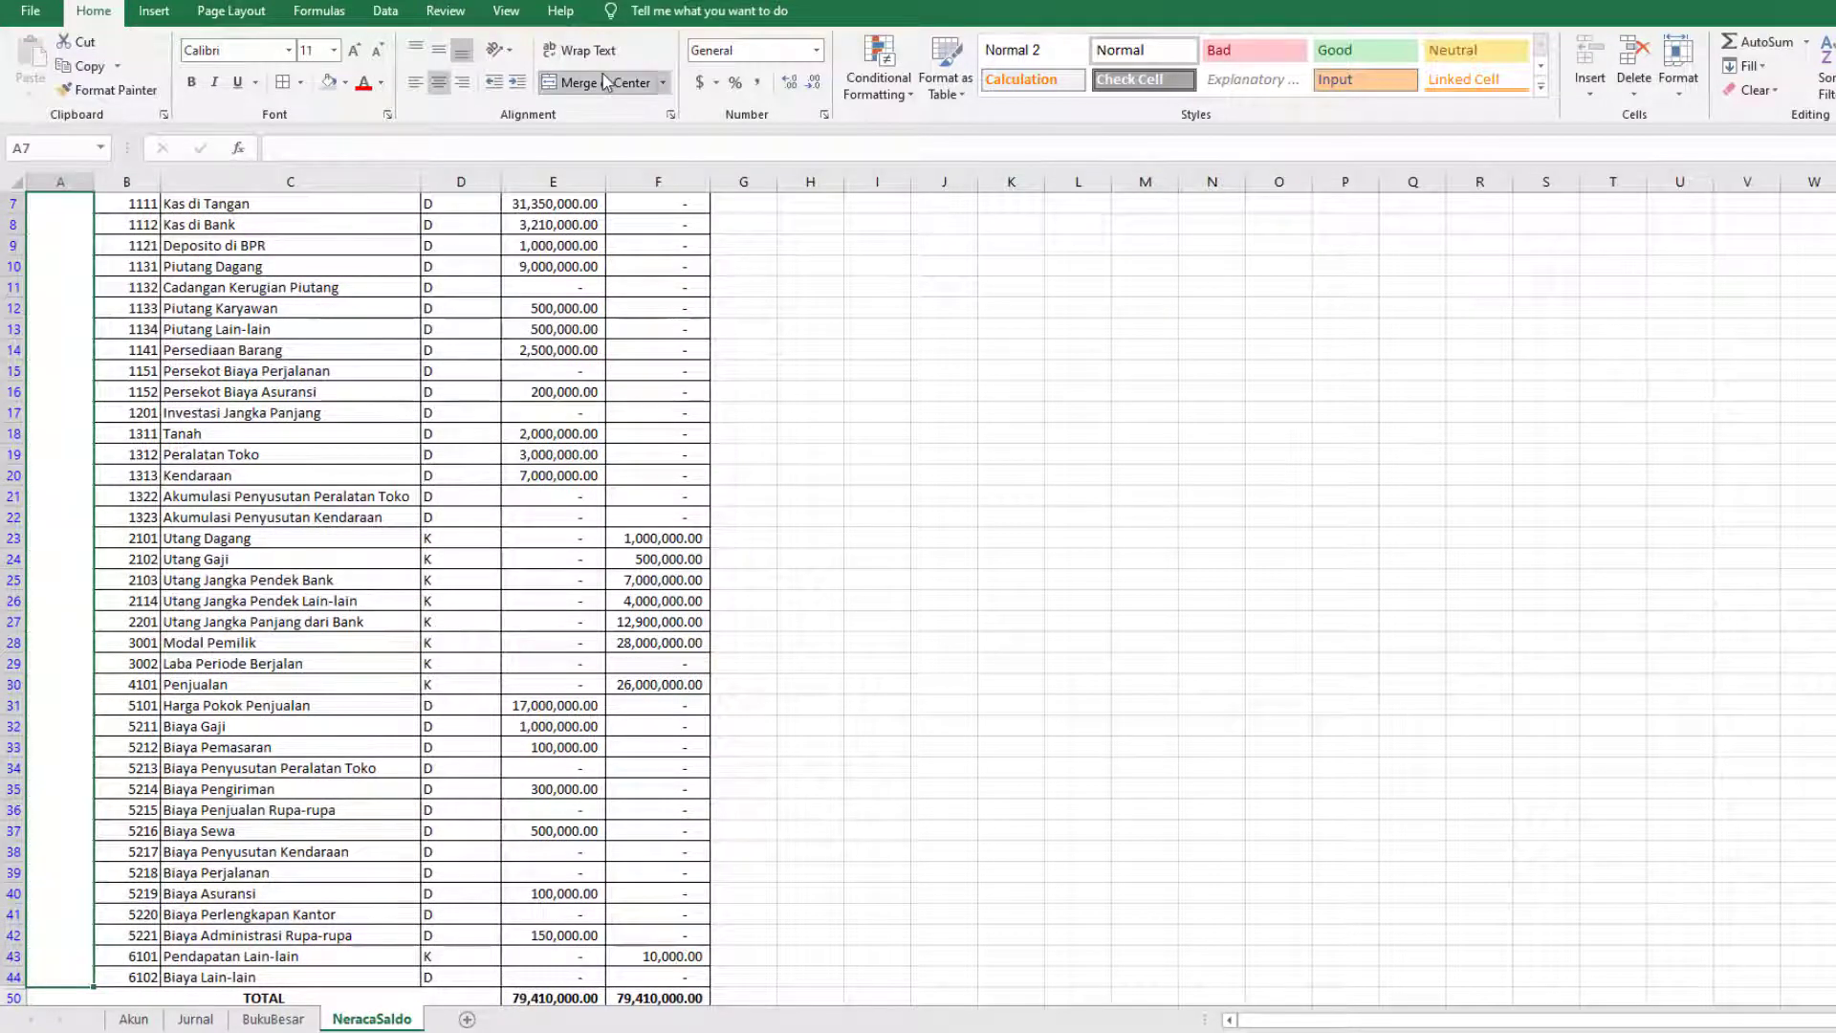
pyautogui.write('=')
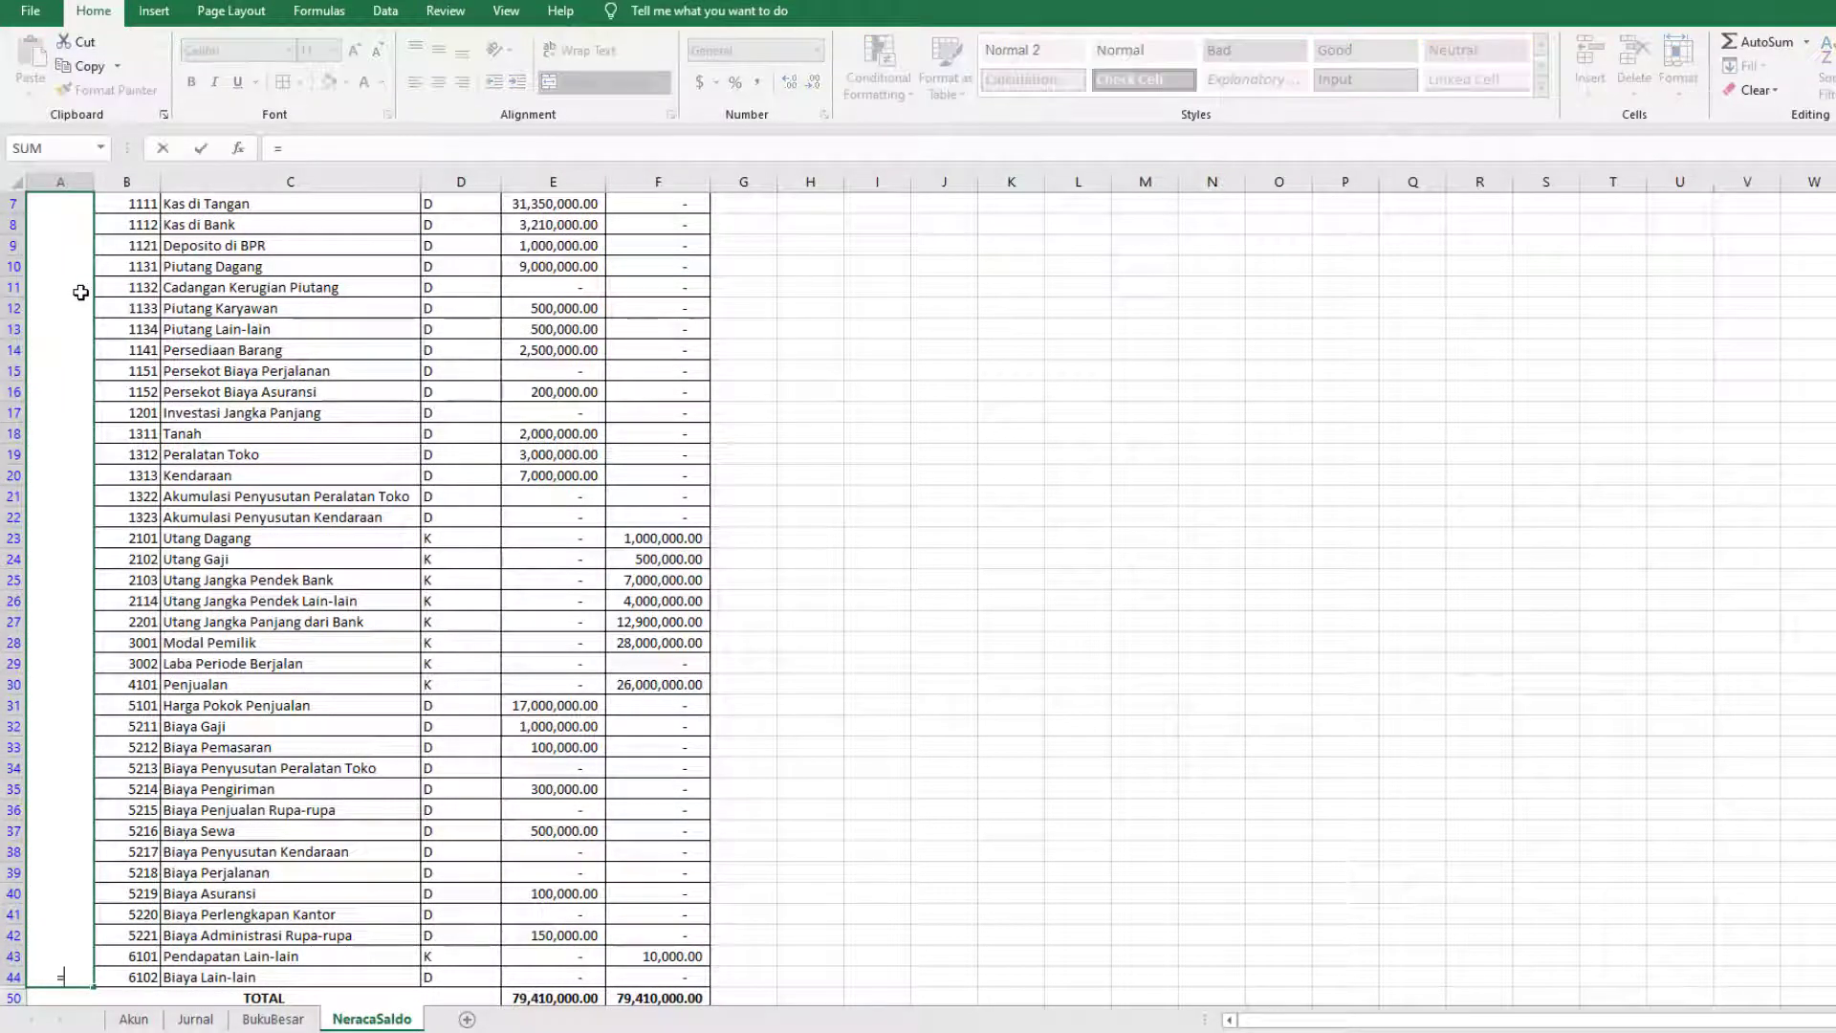
pyautogui.scroll(2, 380, 371)
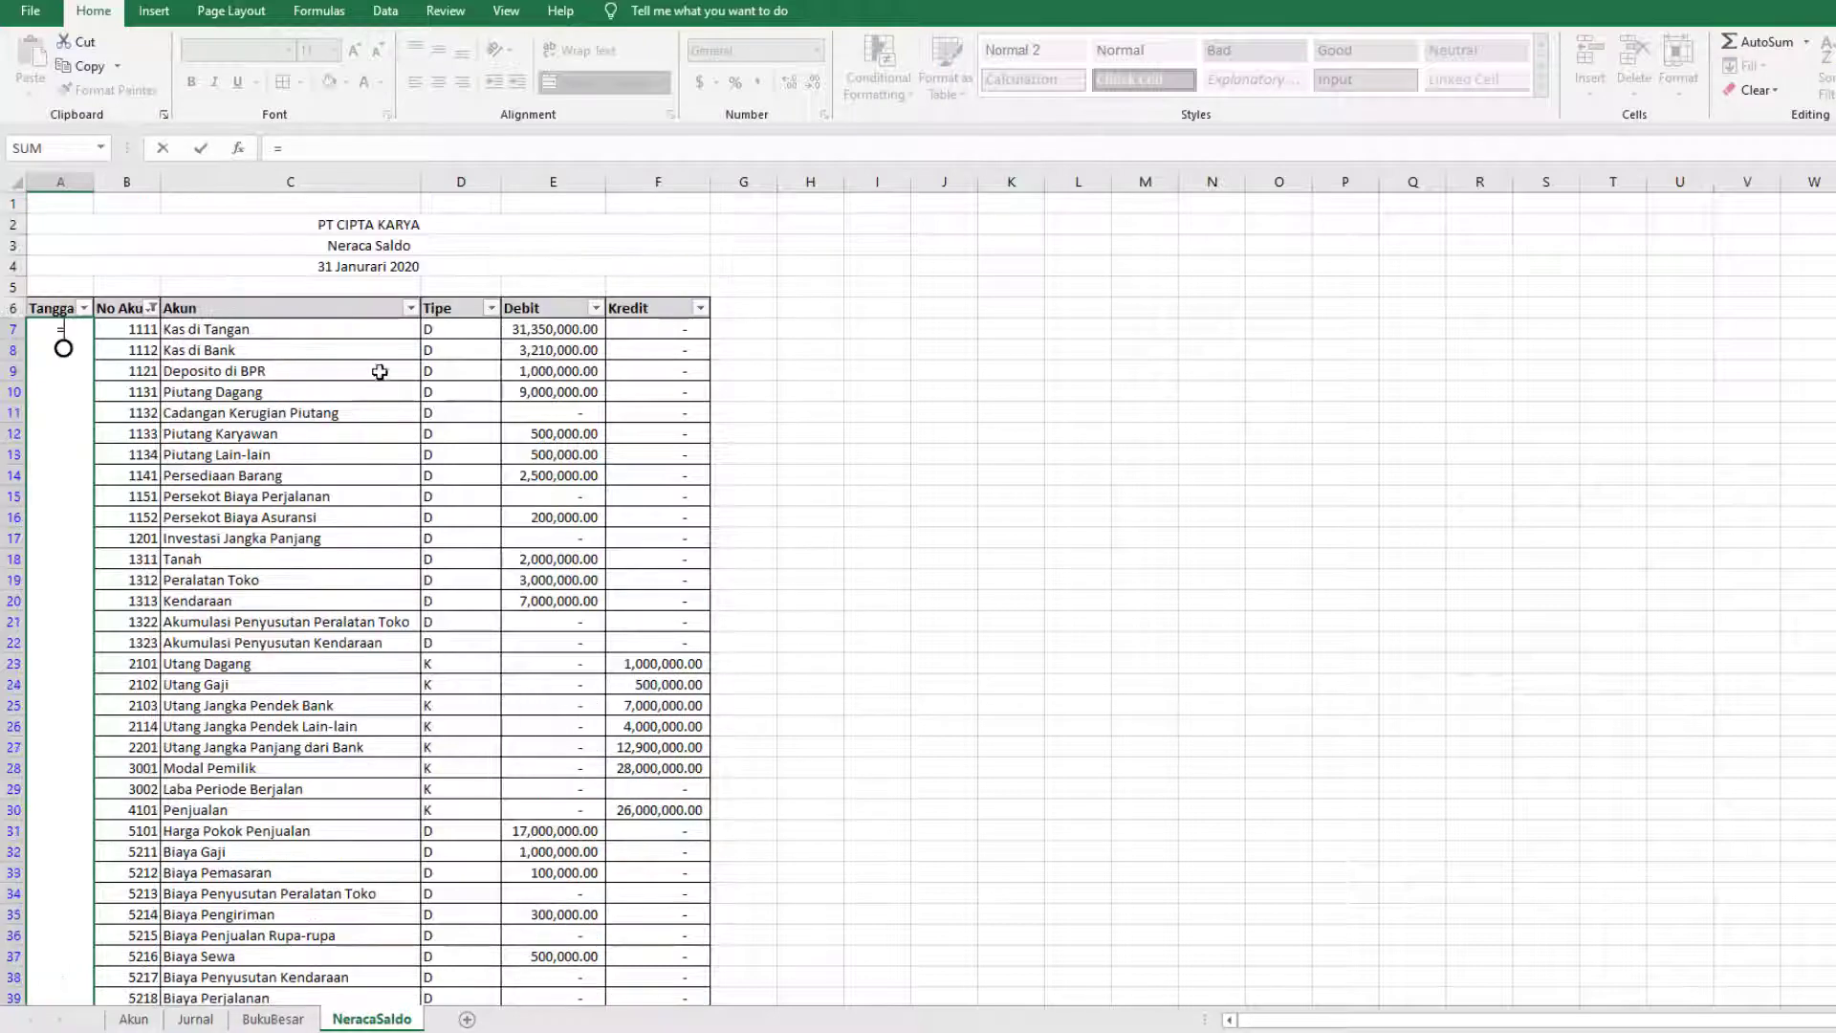
pyautogui.click(385, 270)
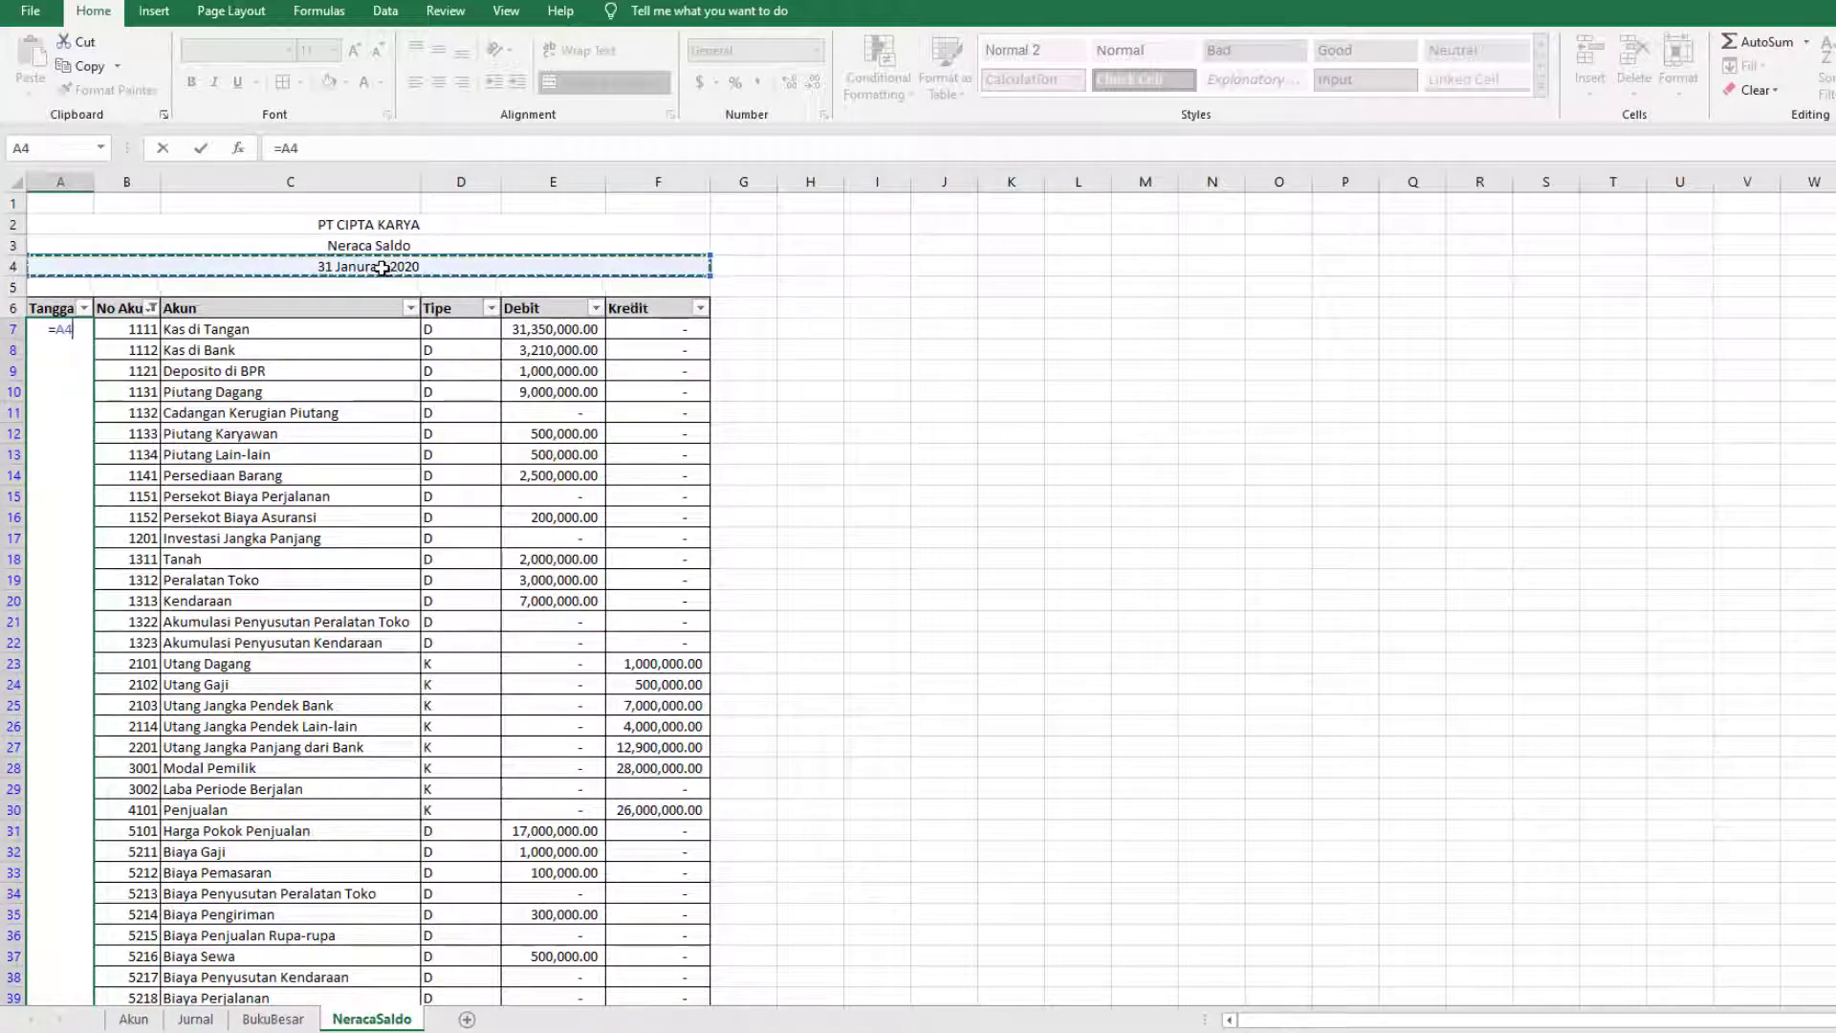
pyautogui.press('Return')
# Step: Rotate the merged Tanggal cell's text up, middle-align it vertically and make it bold
pyautogui.hotkey('ctrl', 'Down')
pyautogui.hotkey('ctrl', 'Down')
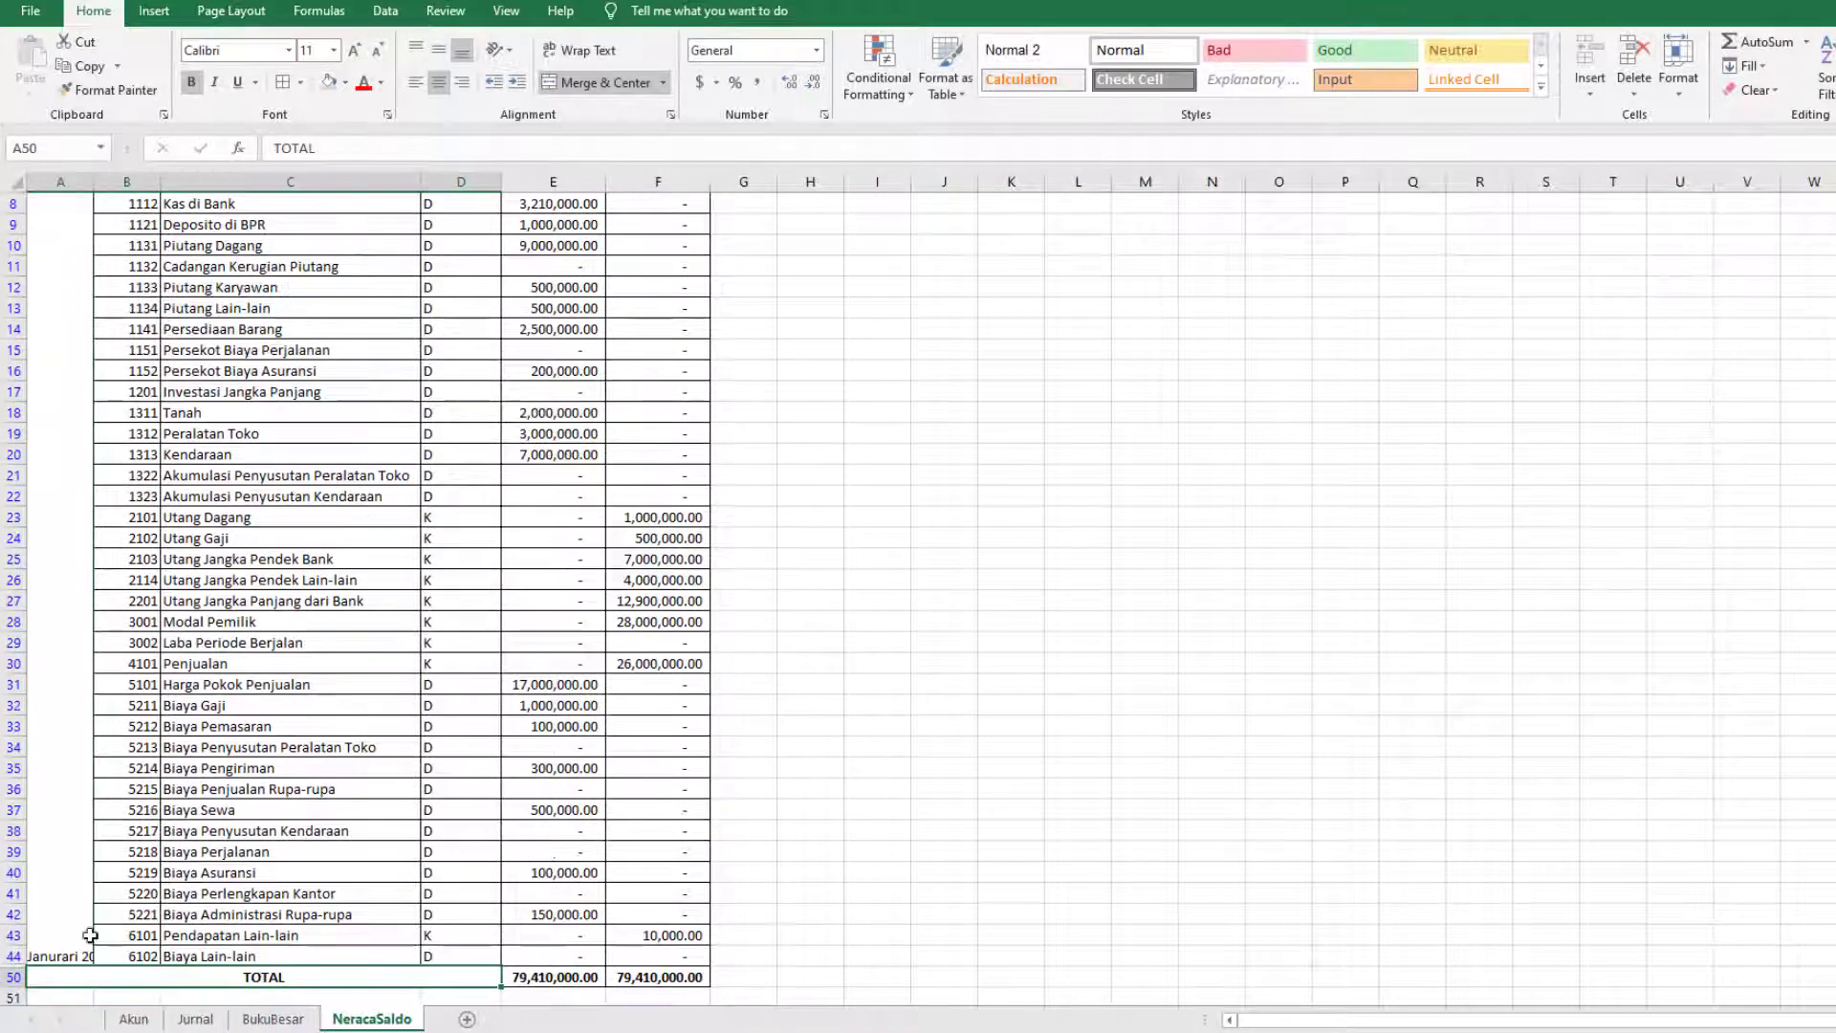
pyautogui.click(64, 954)
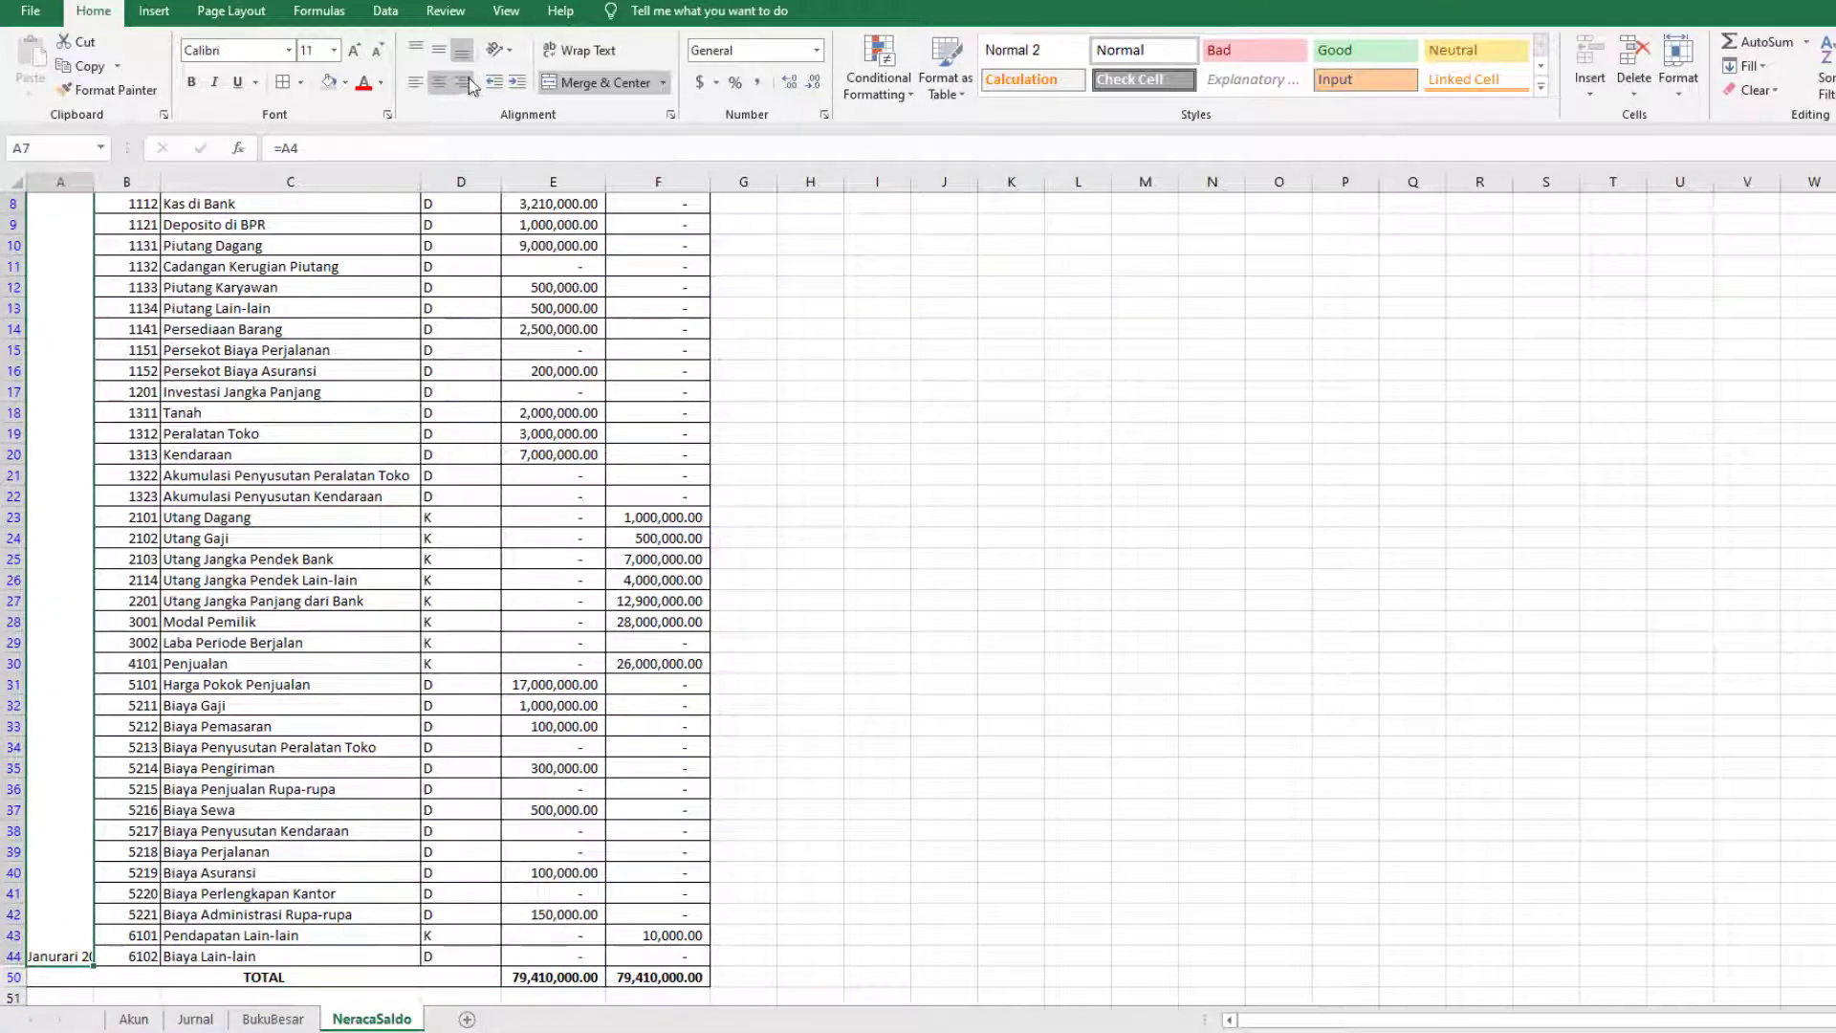
pyautogui.click(498, 50)
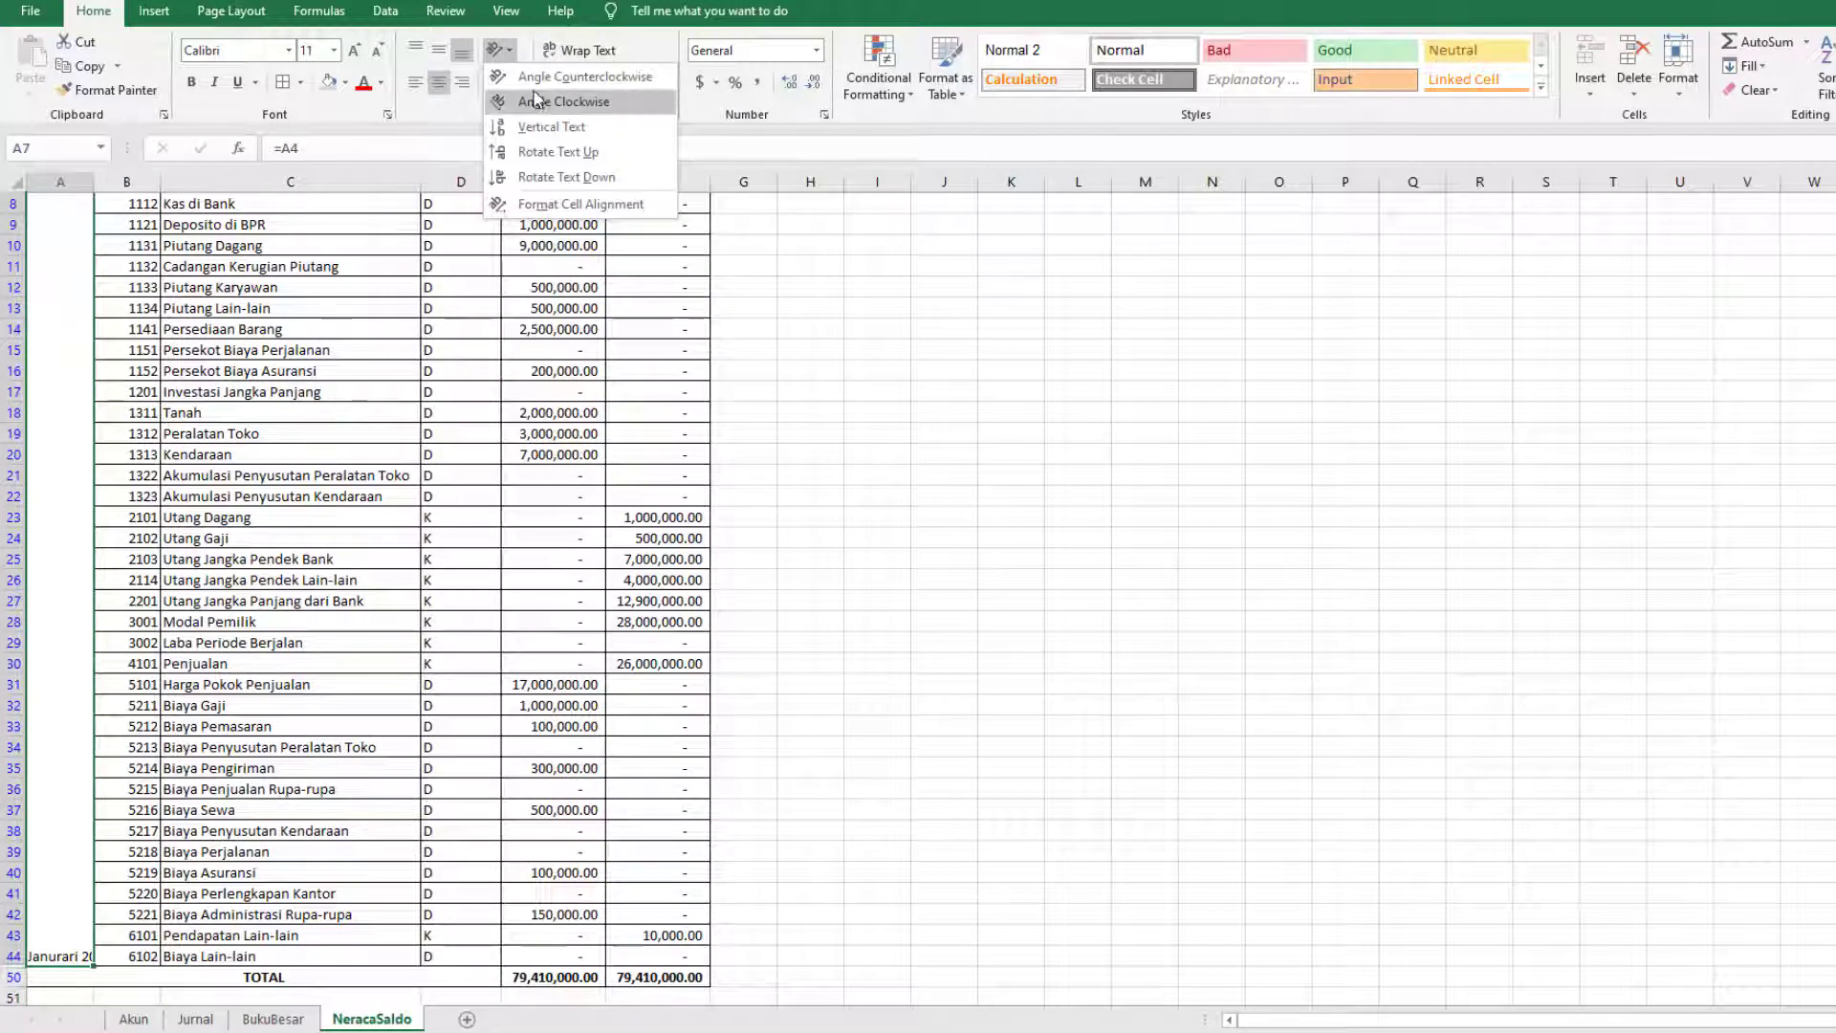
pyautogui.click(538, 151)
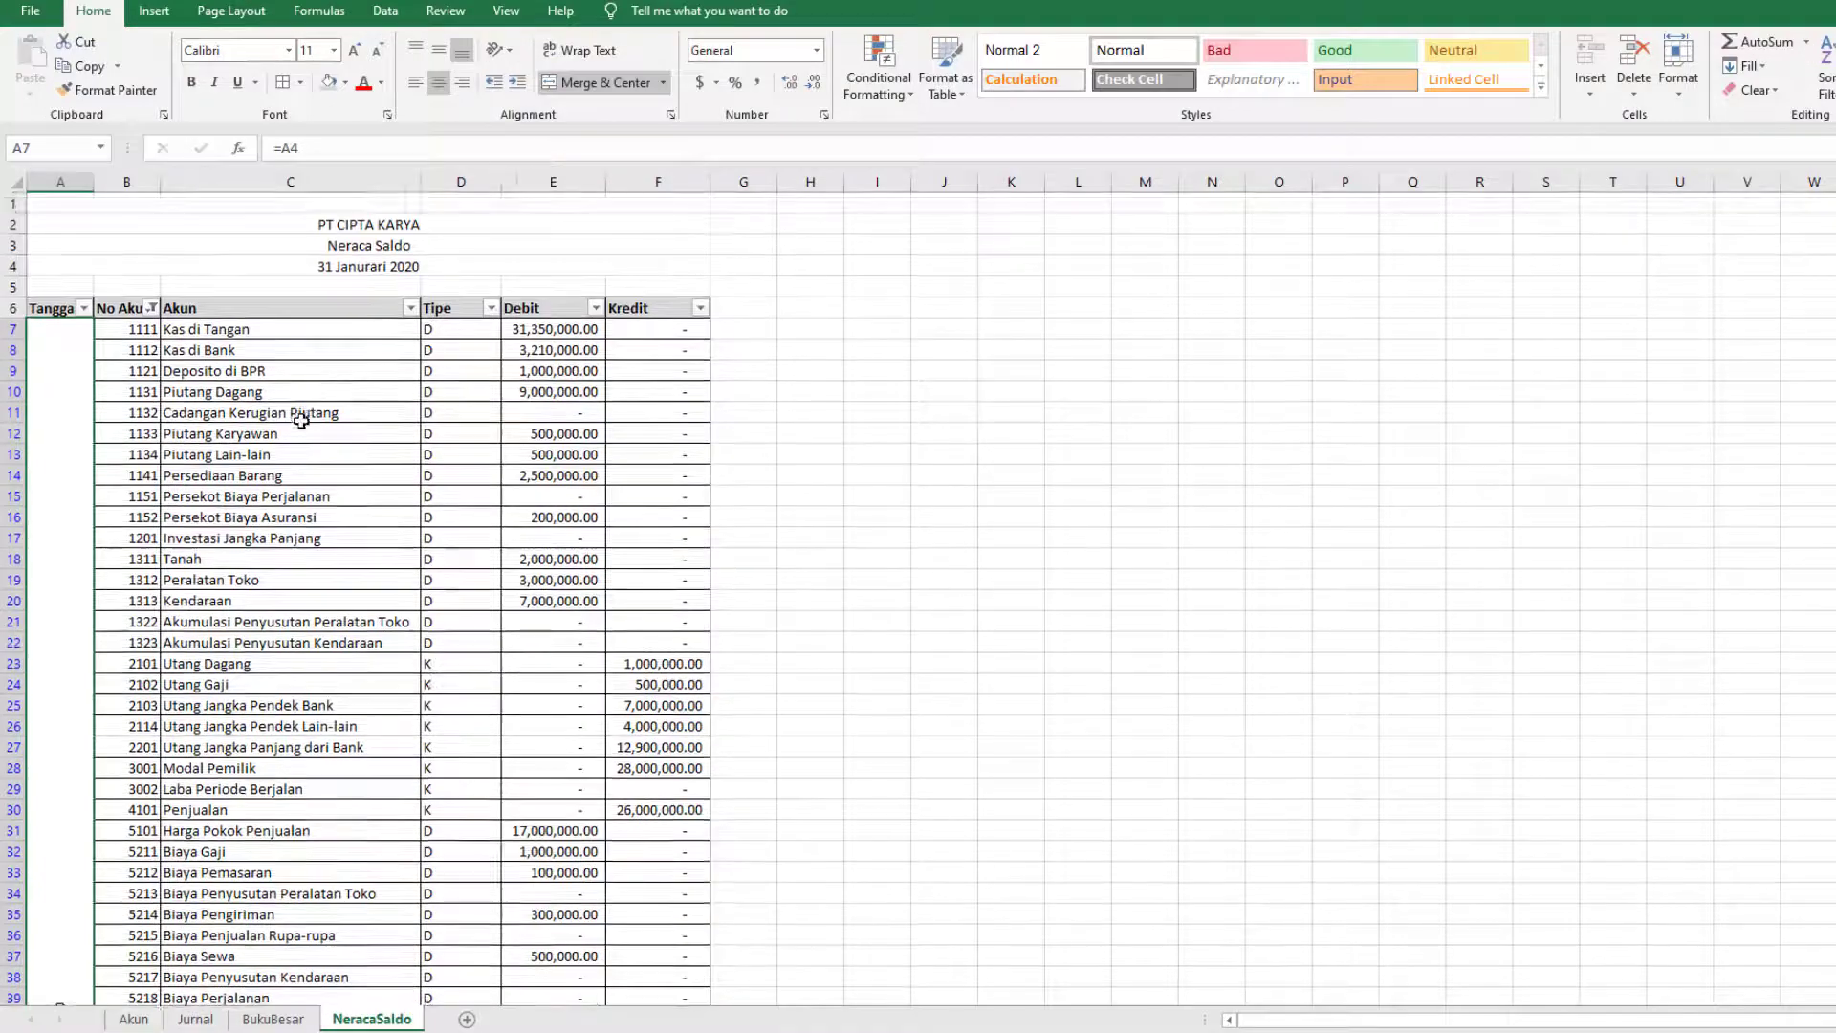
pyautogui.scroll(-4, 301, 421)
pyautogui.click(438, 50)
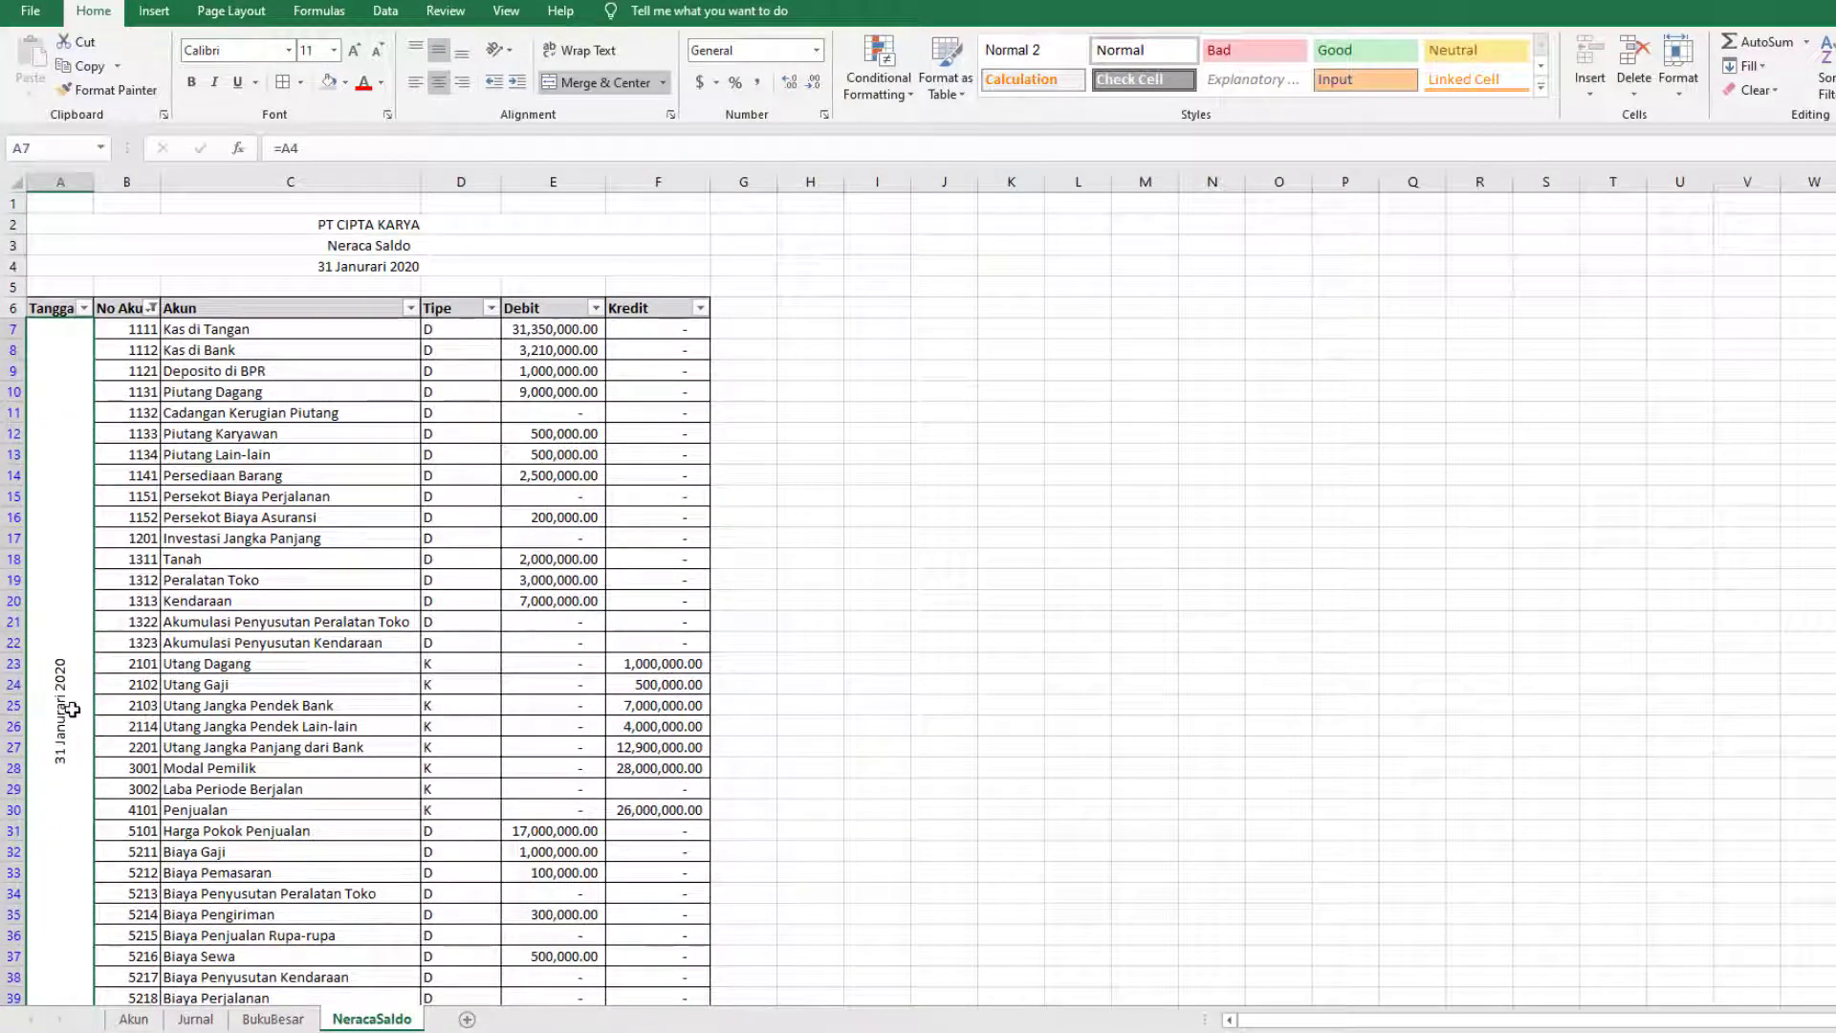
pyautogui.hotkey('ctrl', 'b')
pyautogui.click(871, 540)
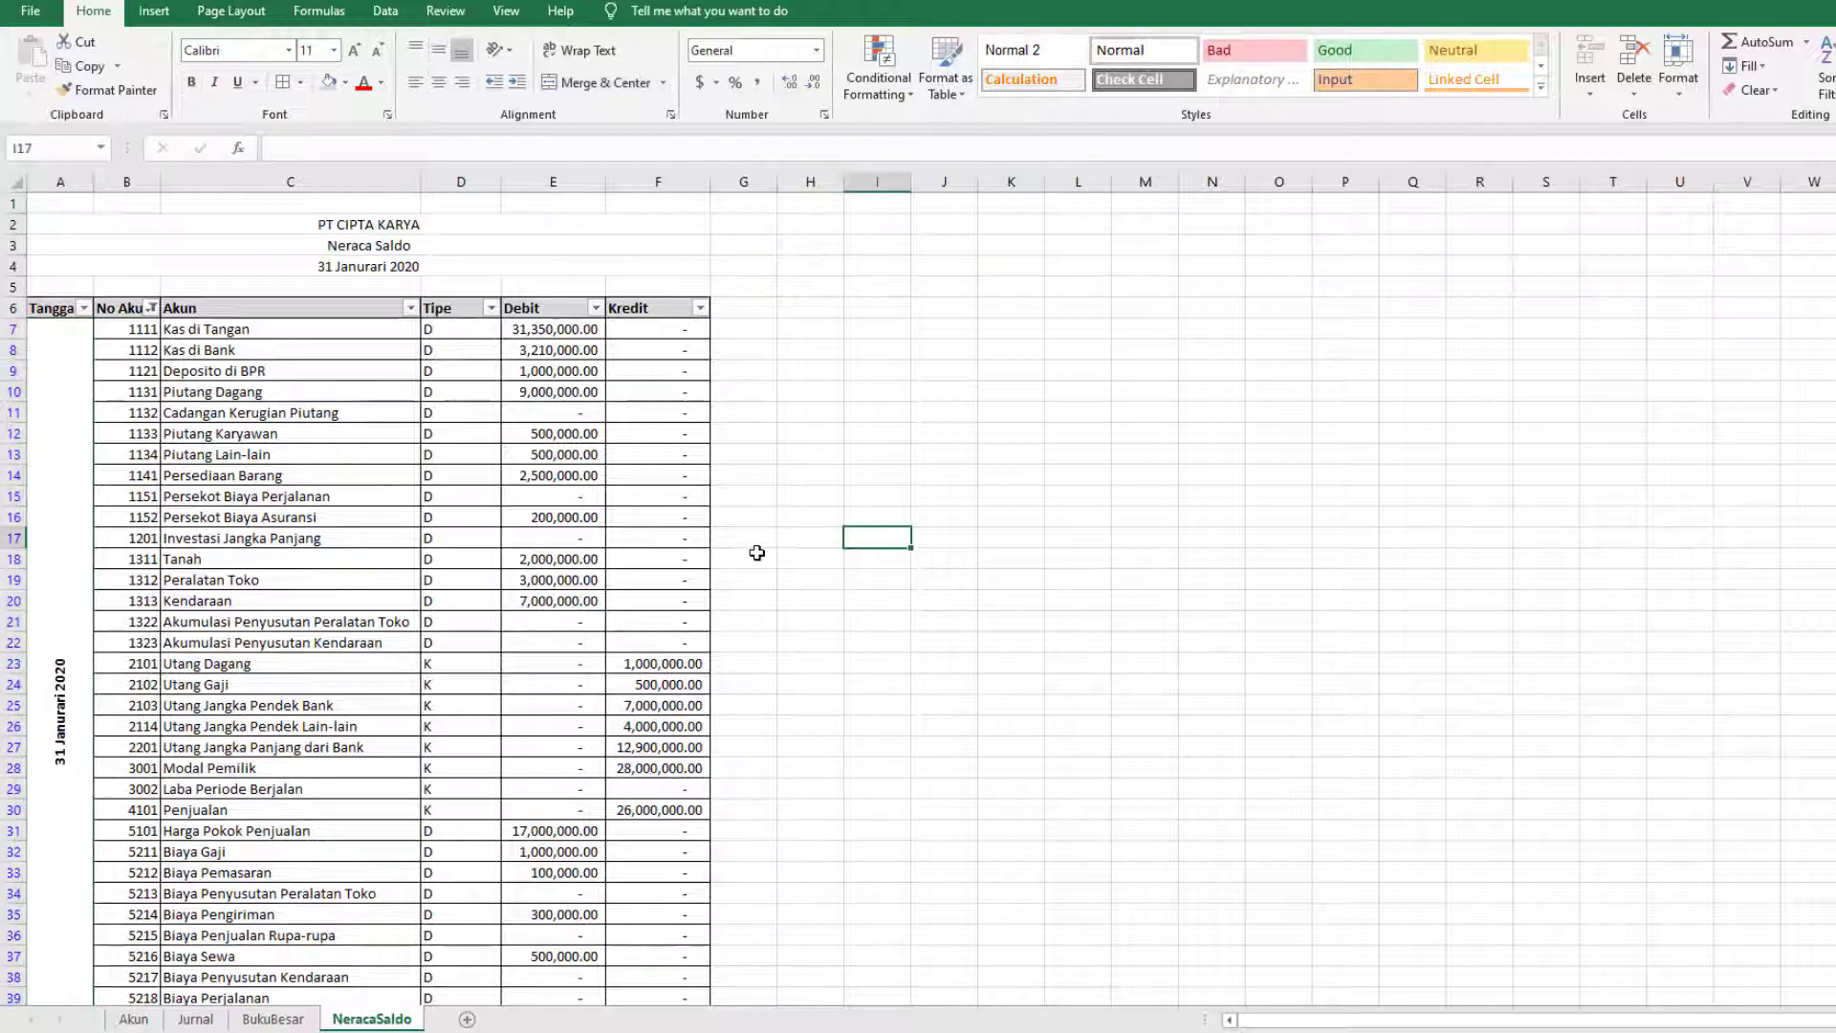
# Step: Review the table down to the TOTAL row and inspect the Debit and Kredit formulas in E7 and F7
pyautogui.scroll(-3, 459, 891)
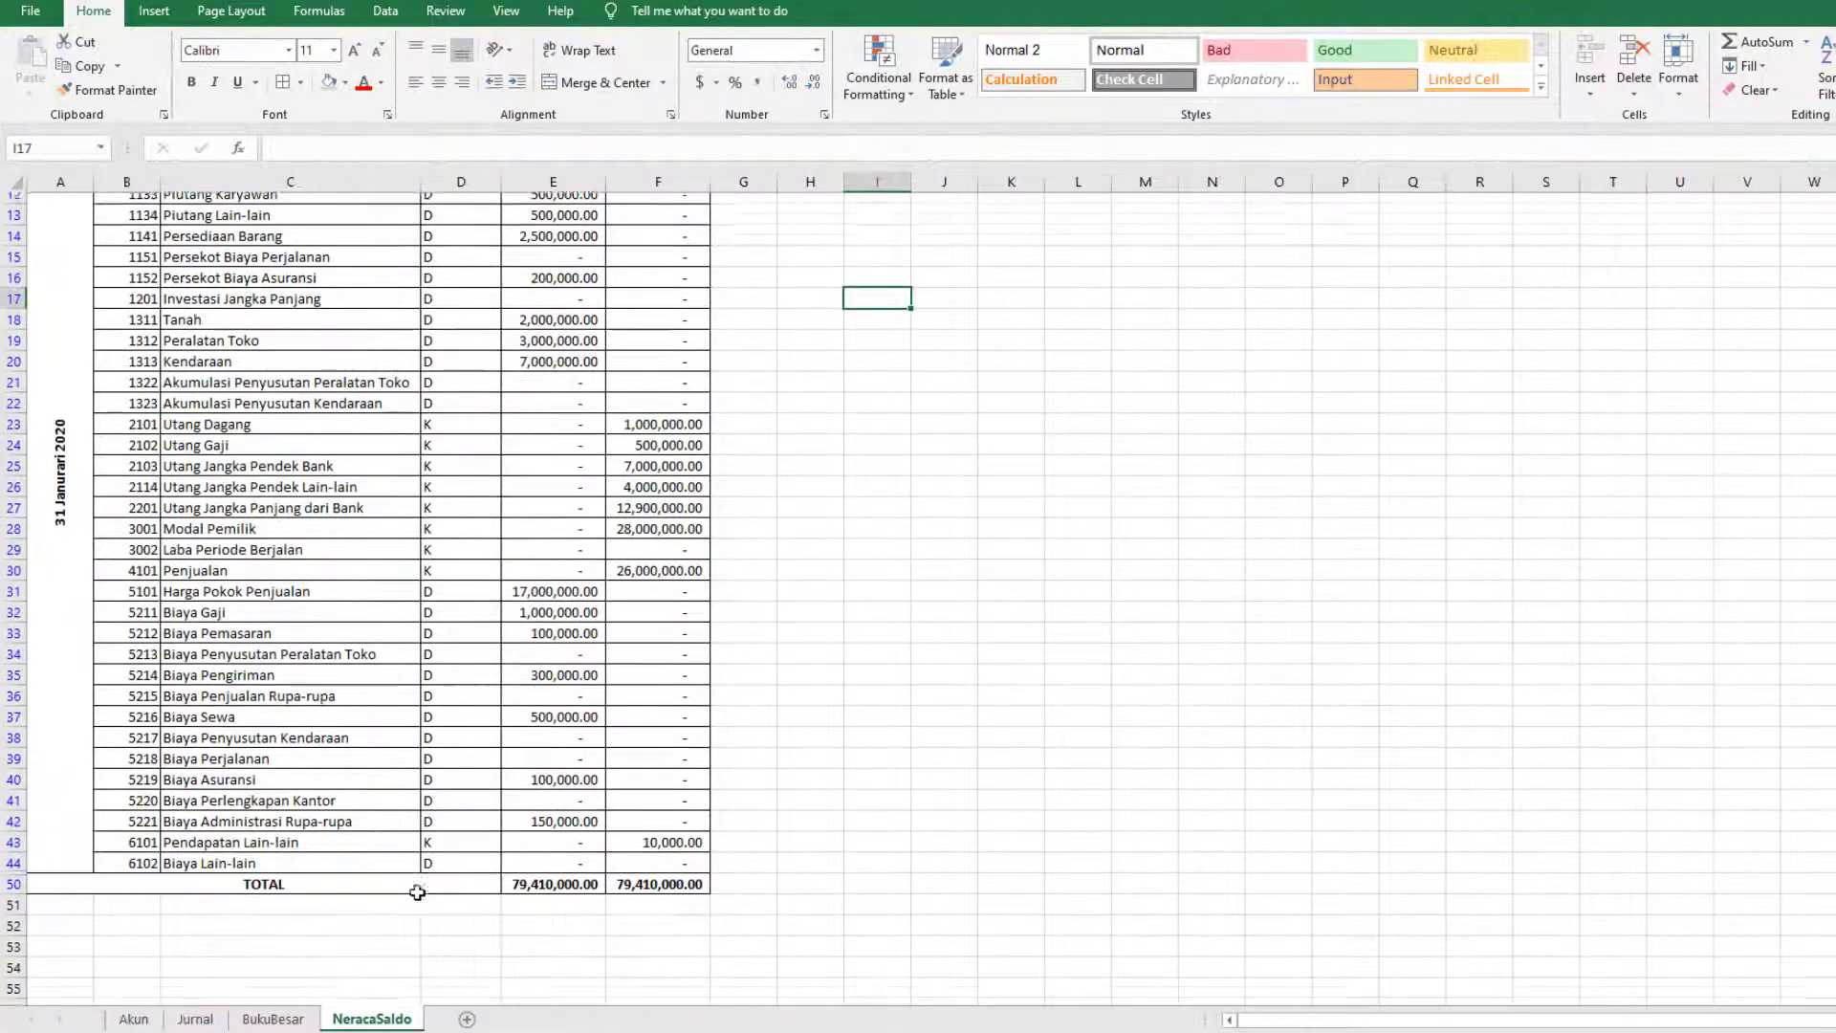
pyautogui.scroll(4, 414, 896)
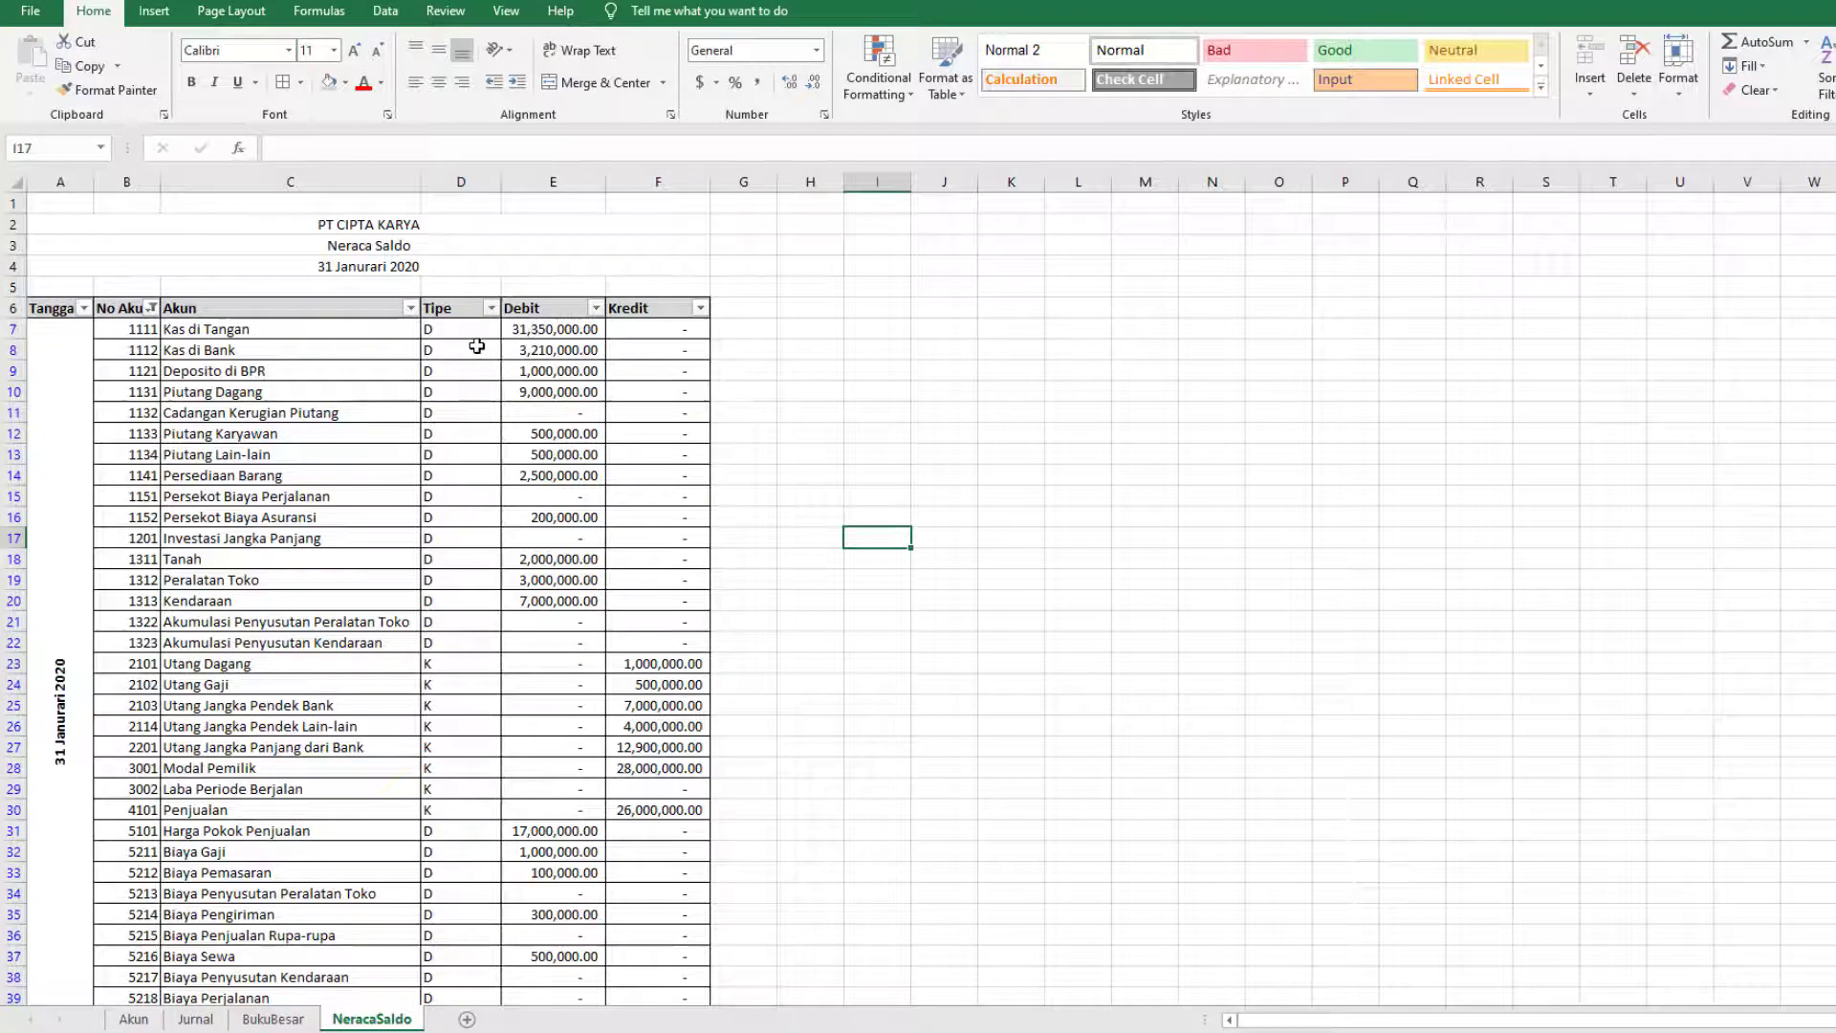
pyautogui.click(550, 330)
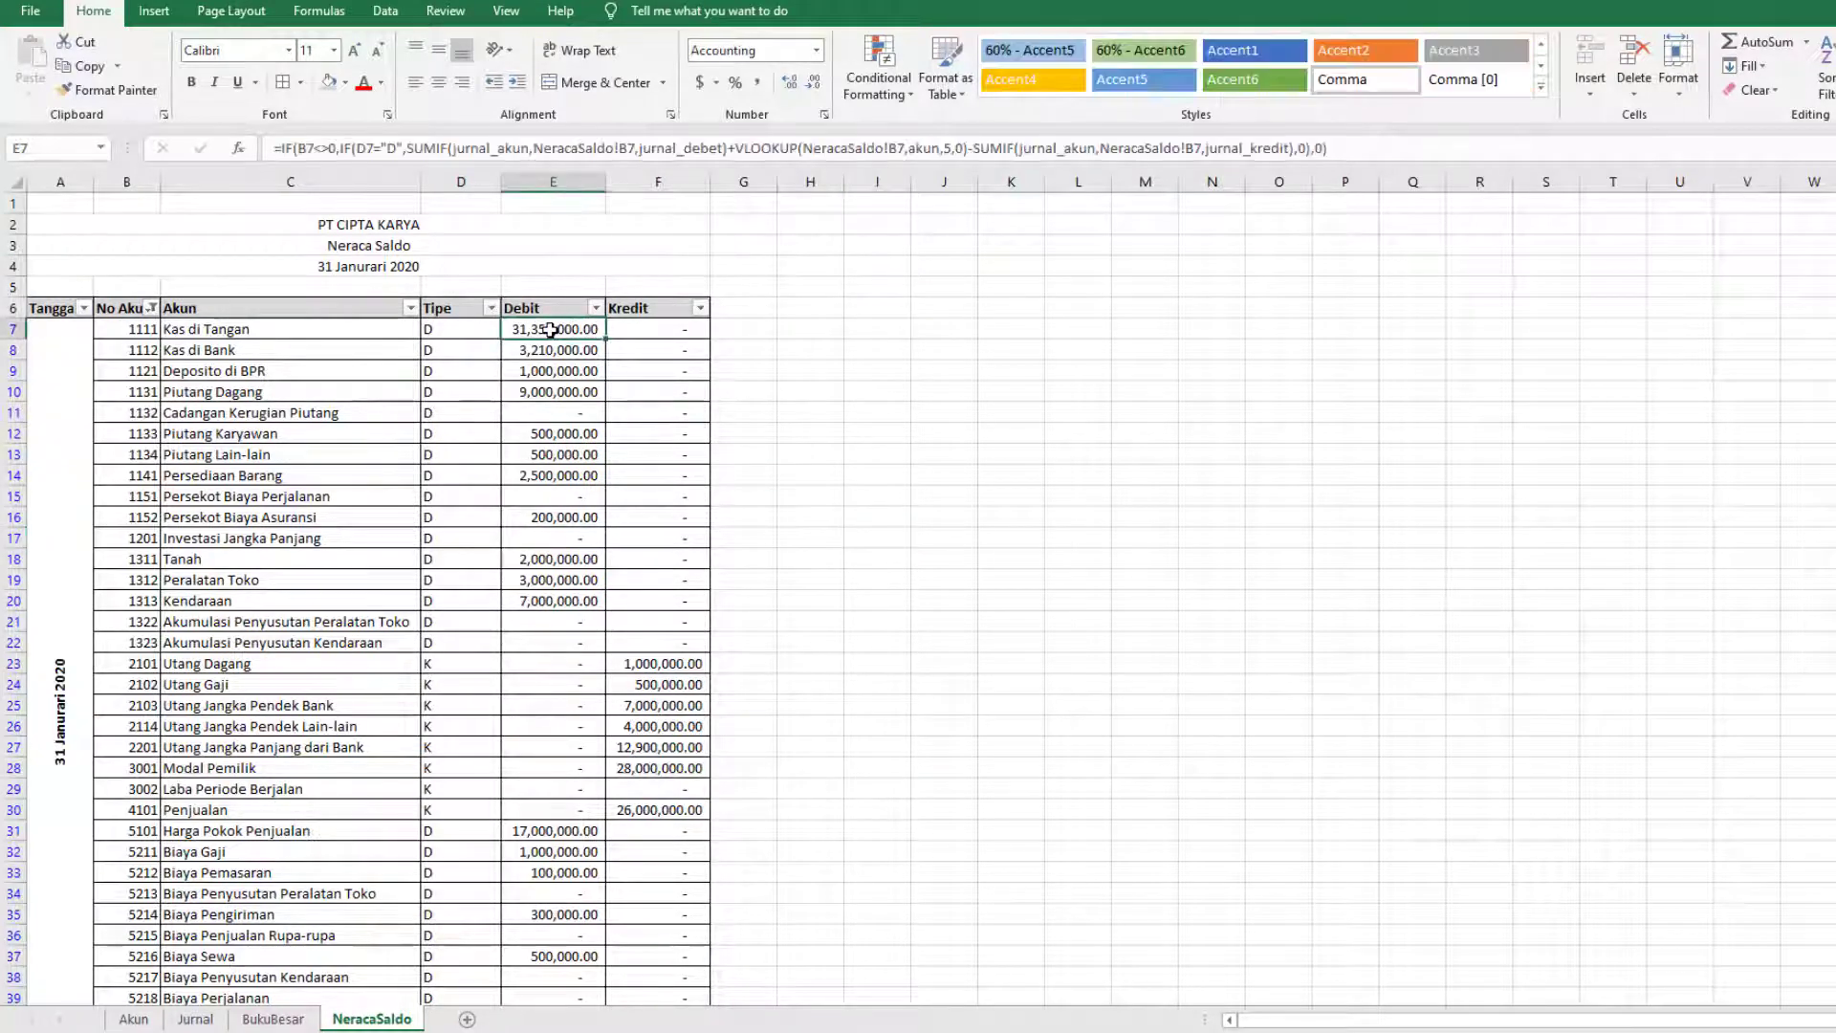
pyautogui.click(638, 328)
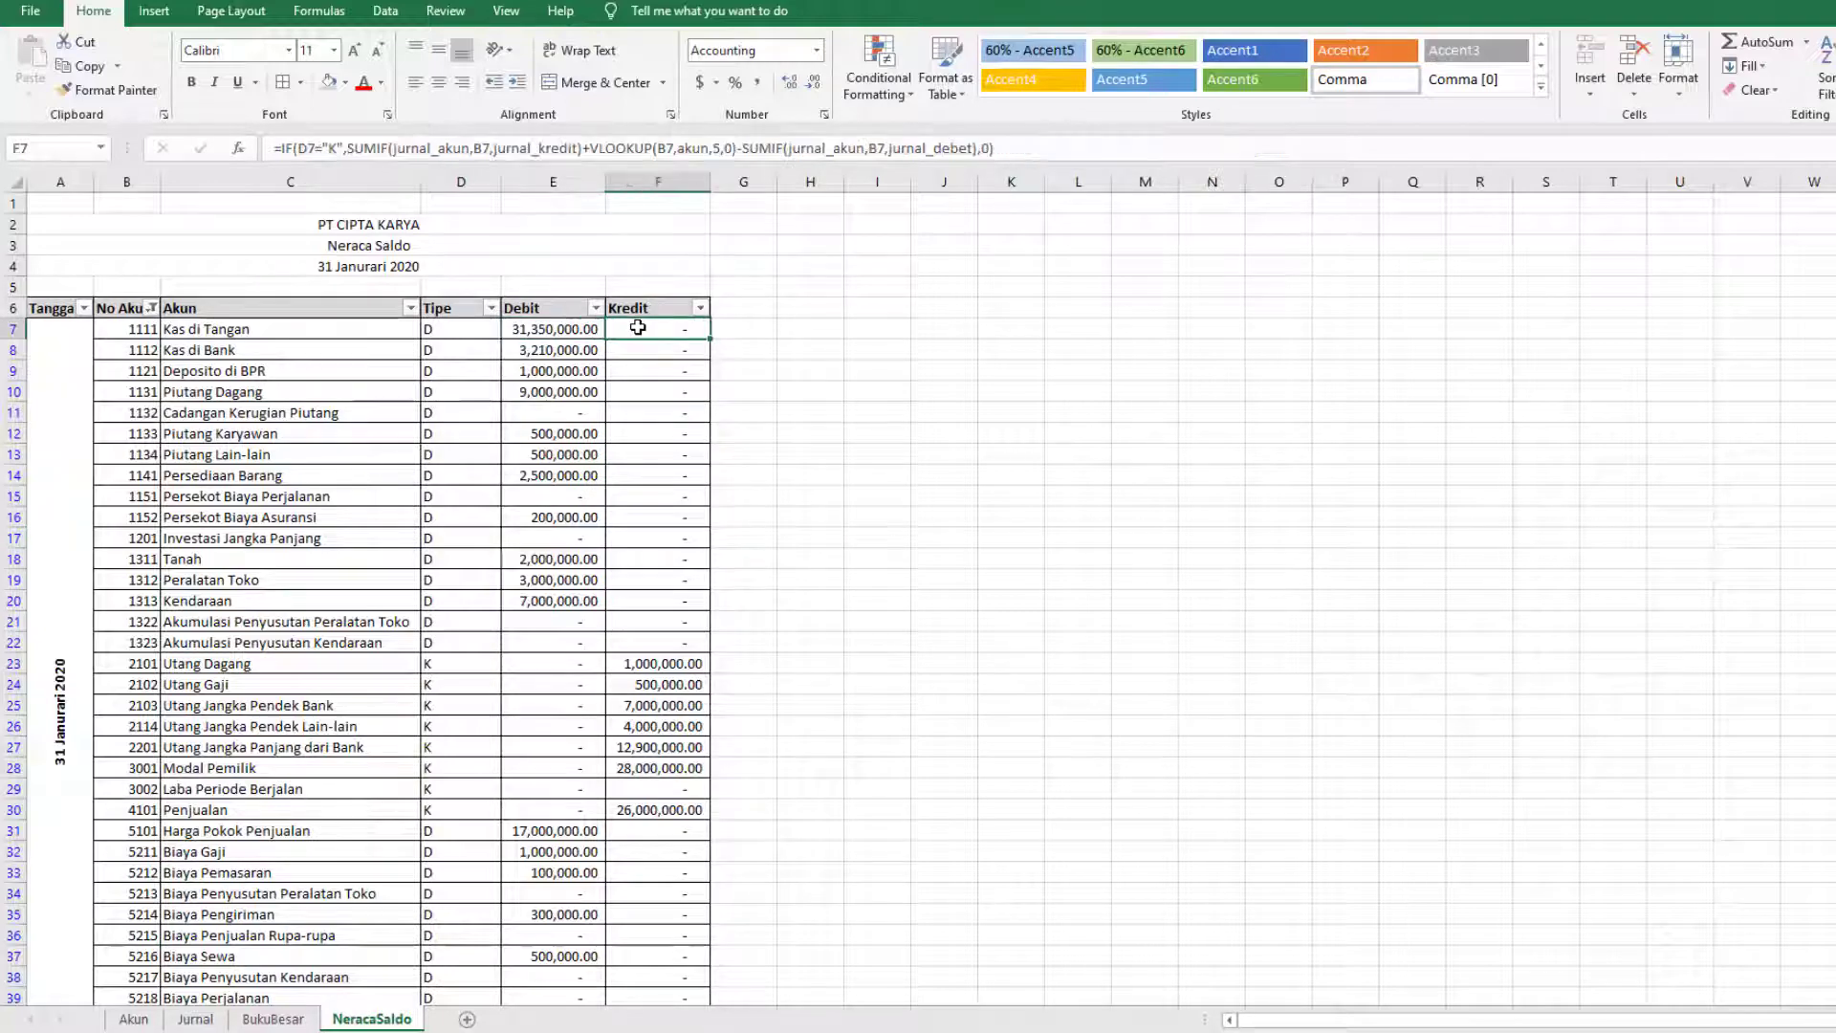
pyautogui.scroll(-1, 512, 603)
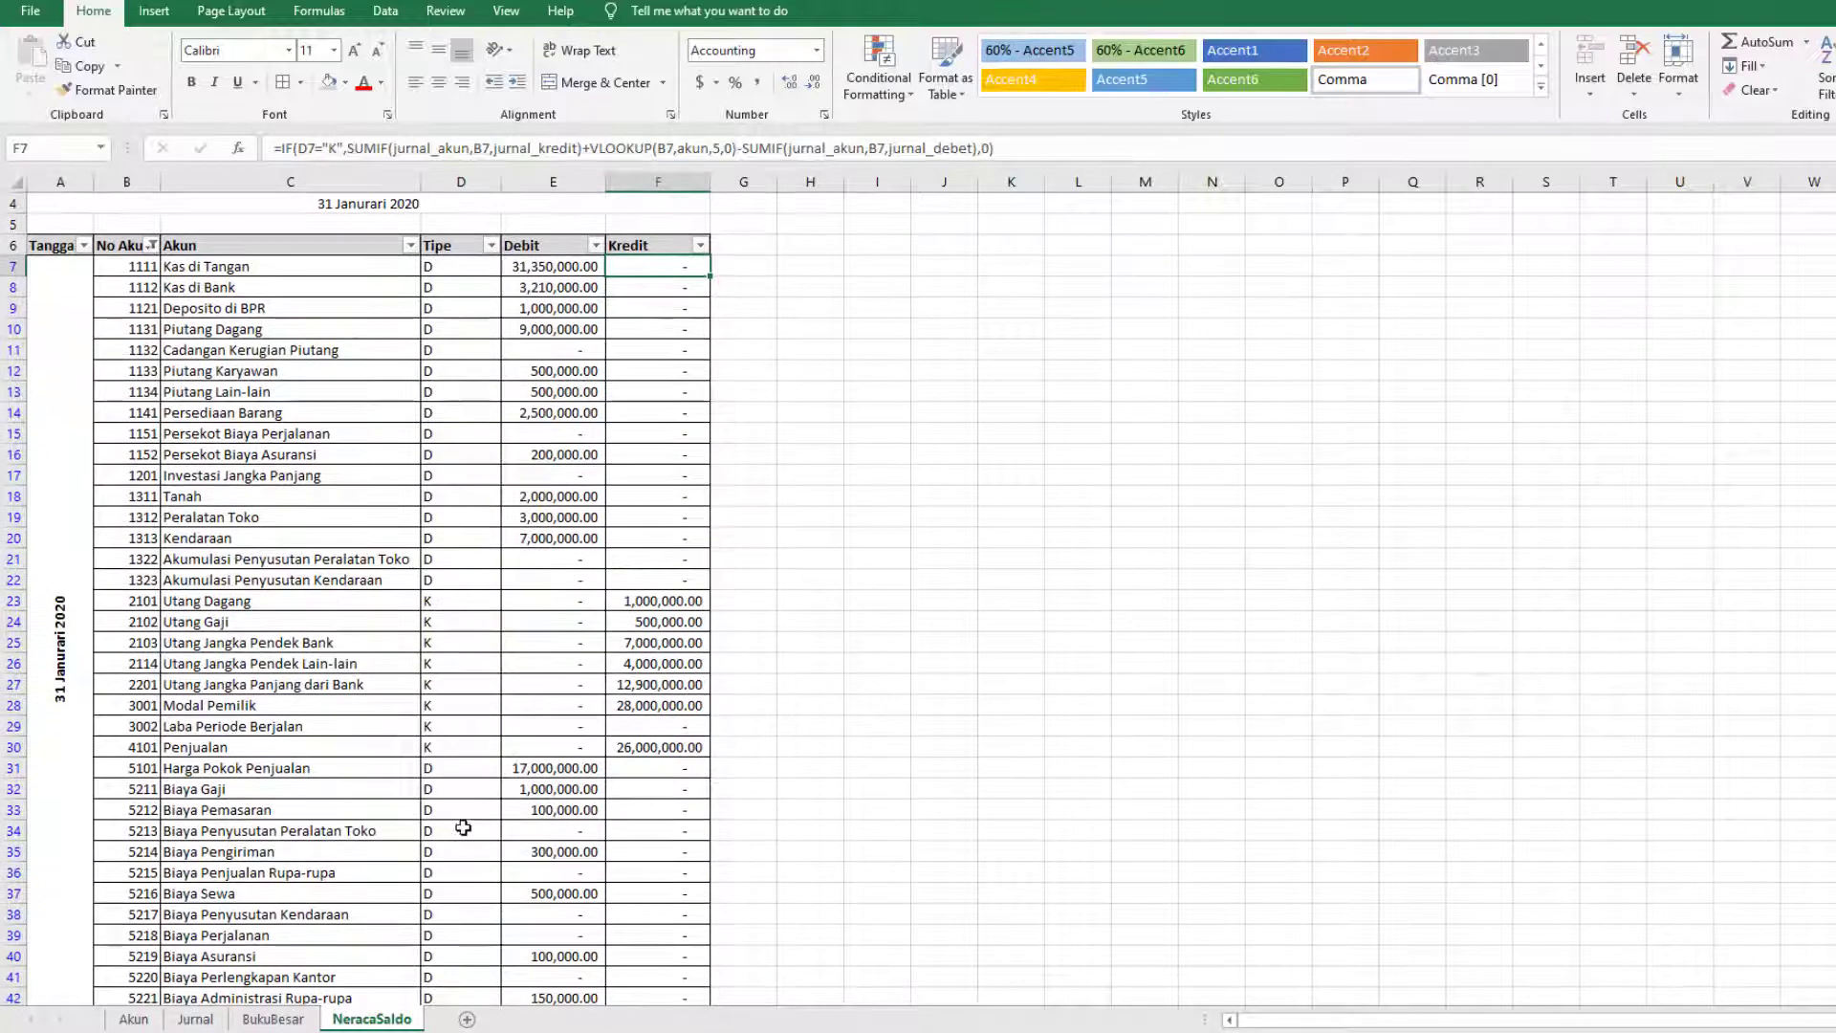